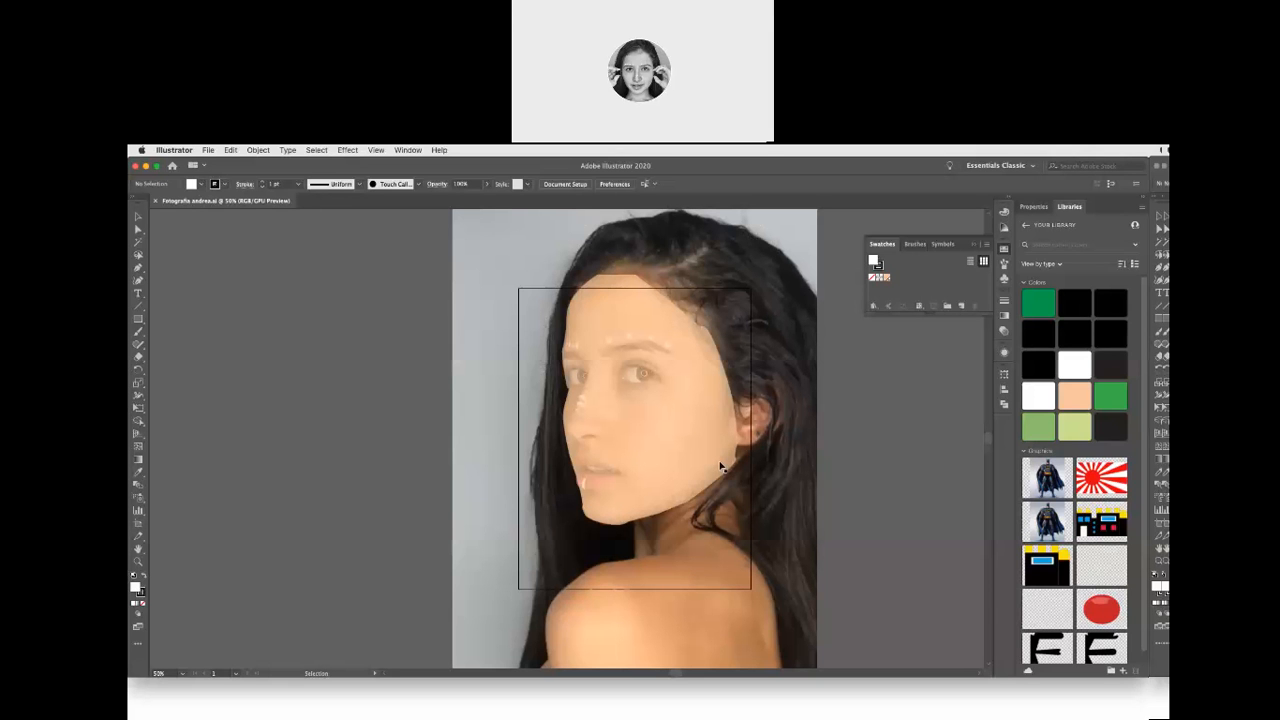
# - Select the peach face-skin shape and return to the list of all libraries
pyautogui.click(720, 467)
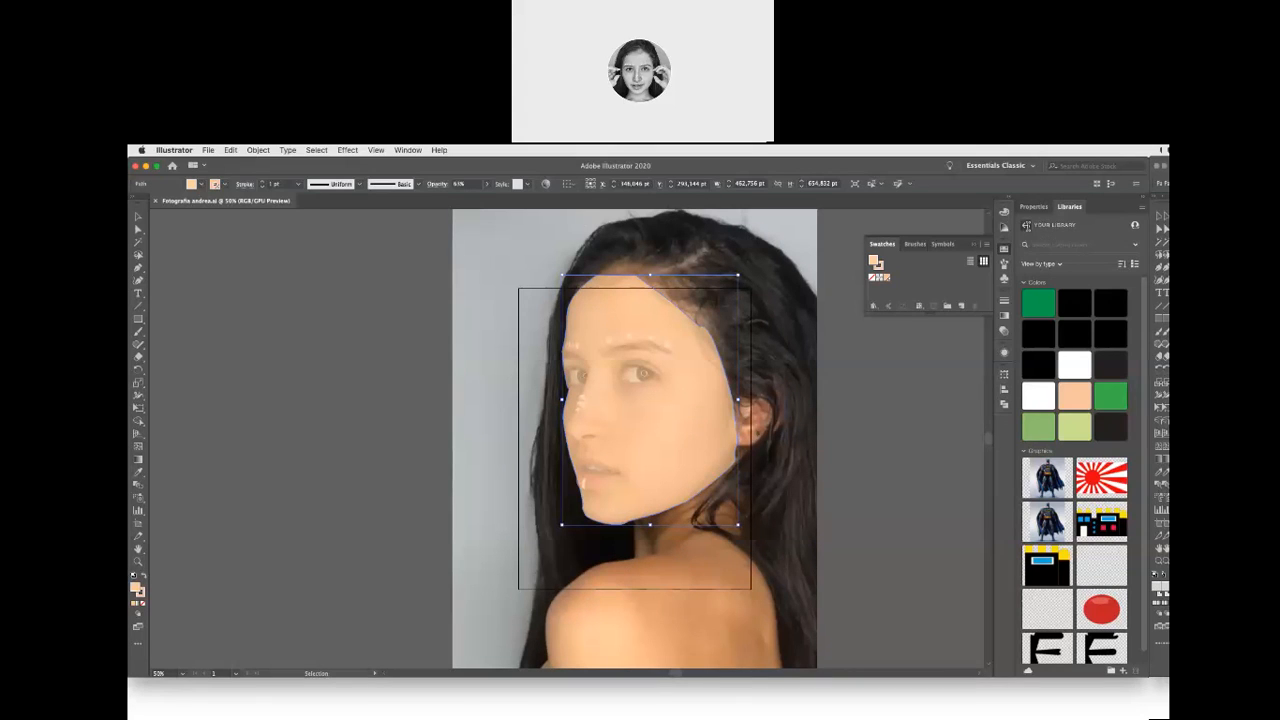
pyautogui.click(1026, 225)
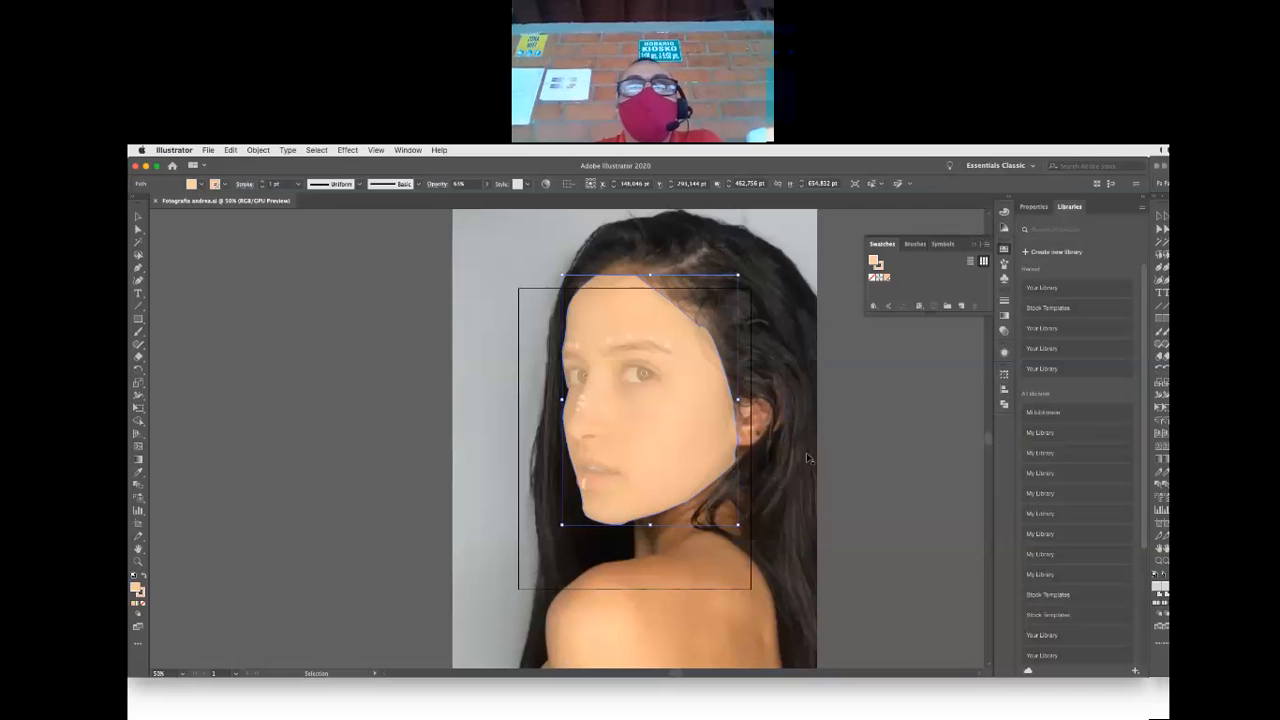
# - Show the Layers panel, expand Layer 1 to reveal its two paths and image, and toggle its visibility off and on
pyautogui.click(409, 150)
pyautogui.click(409, 150)
pyautogui.click(410, 150)
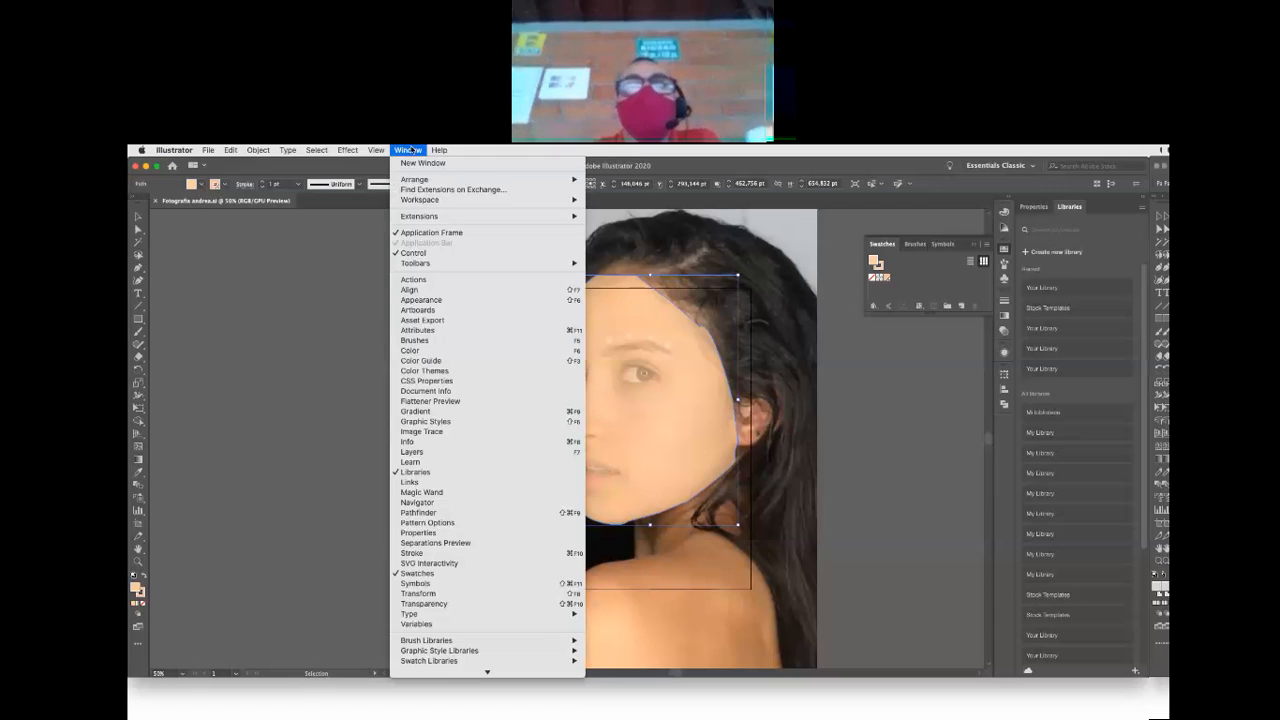
pyautogui.moveTo(441, 264)
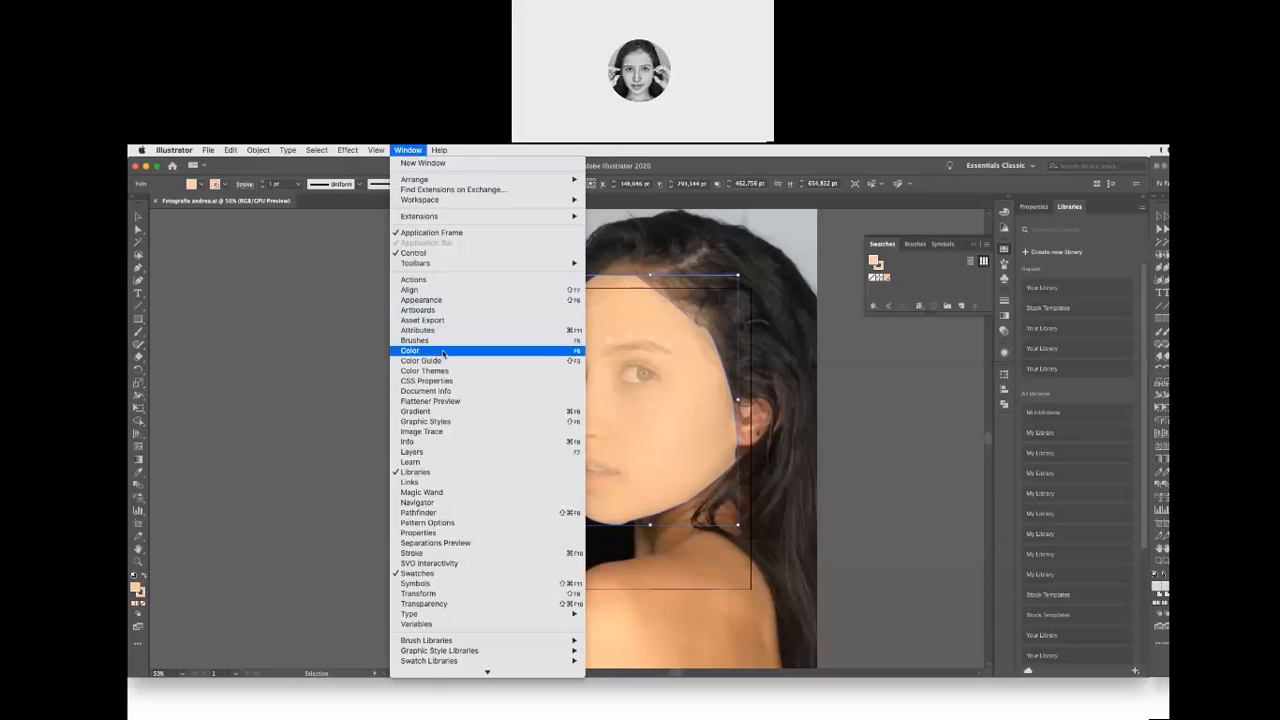
pyautogui.click(412, 452)
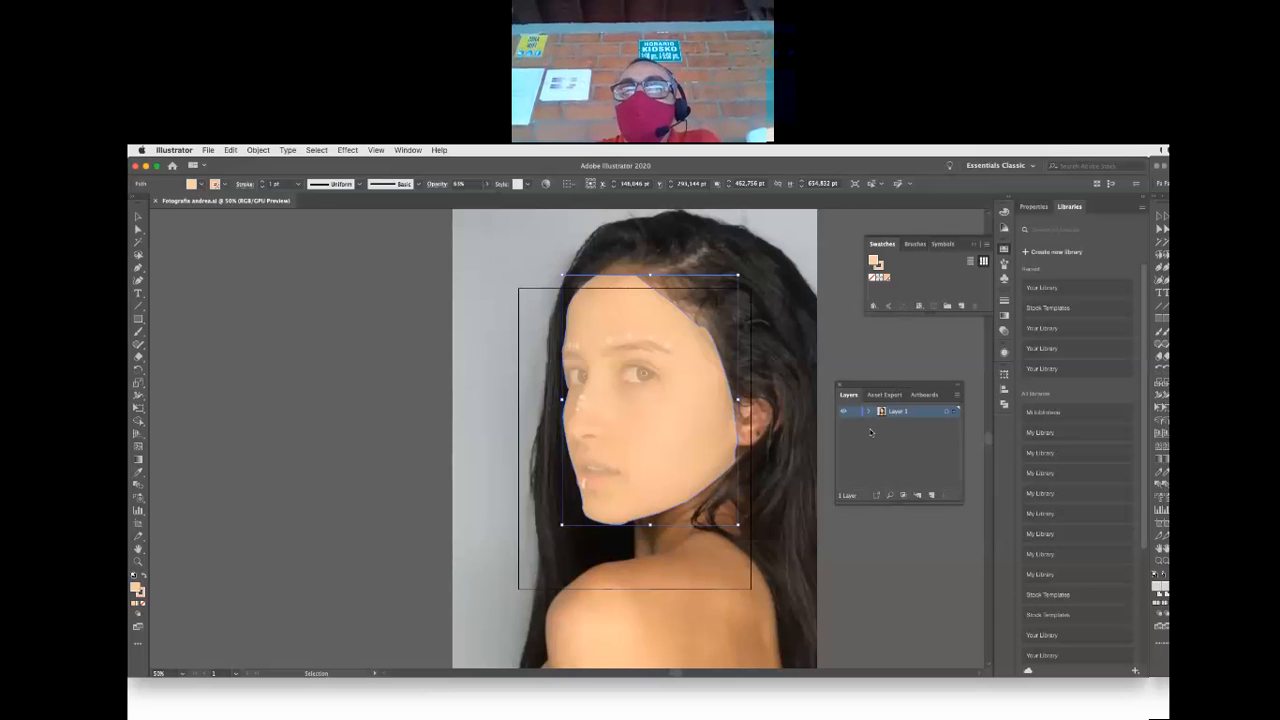
pyautogui.click(868, 412)
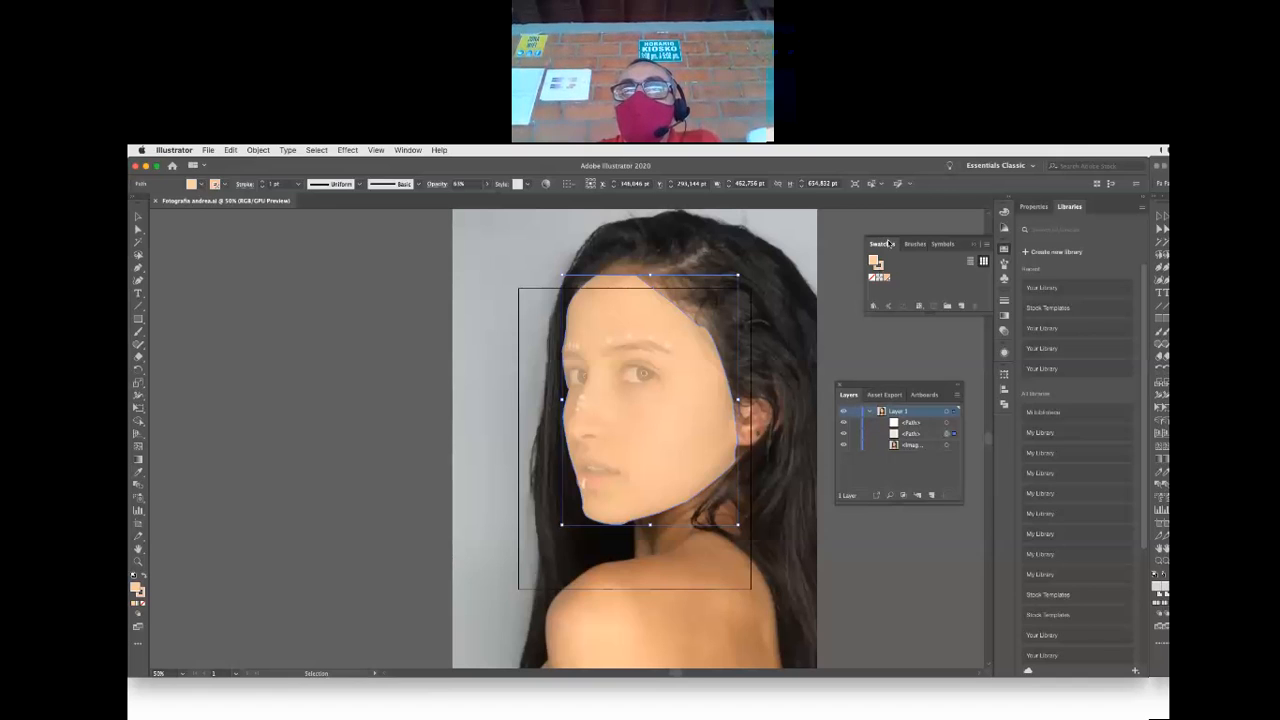
pyautogui.click(843, 413)
pyautogui.click(843, 413)
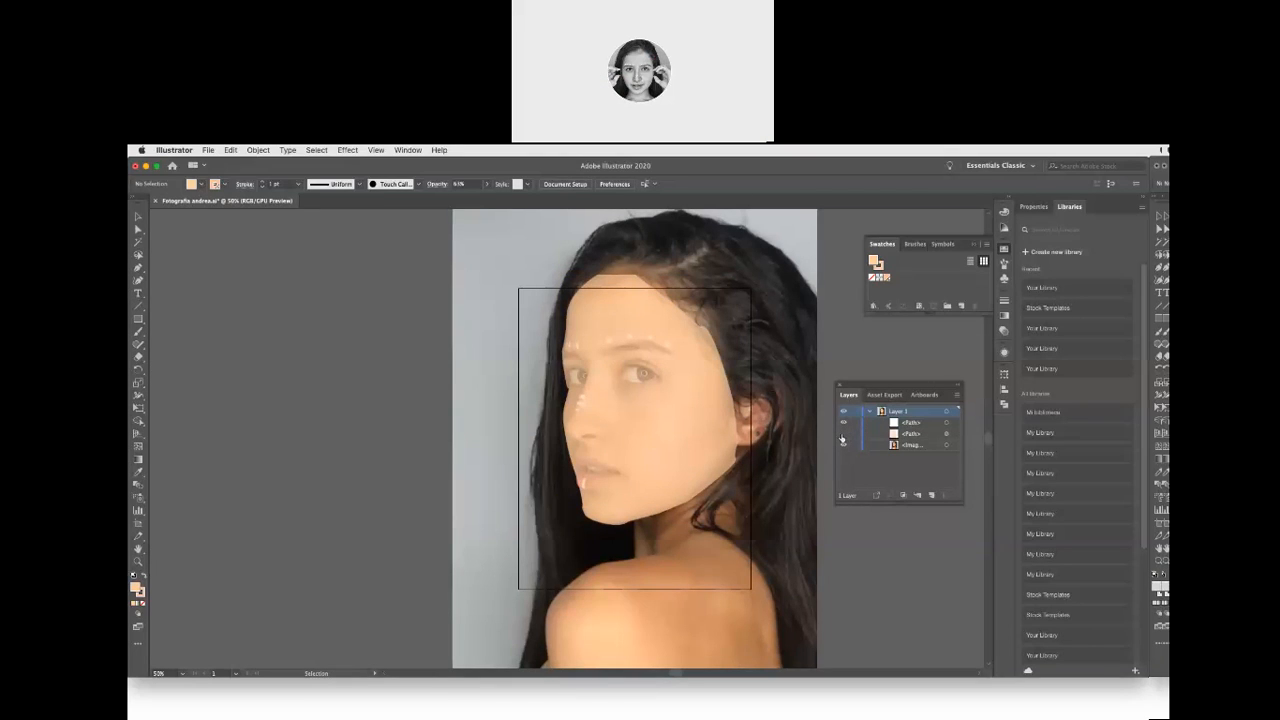
pyautogui.click(842, 436)
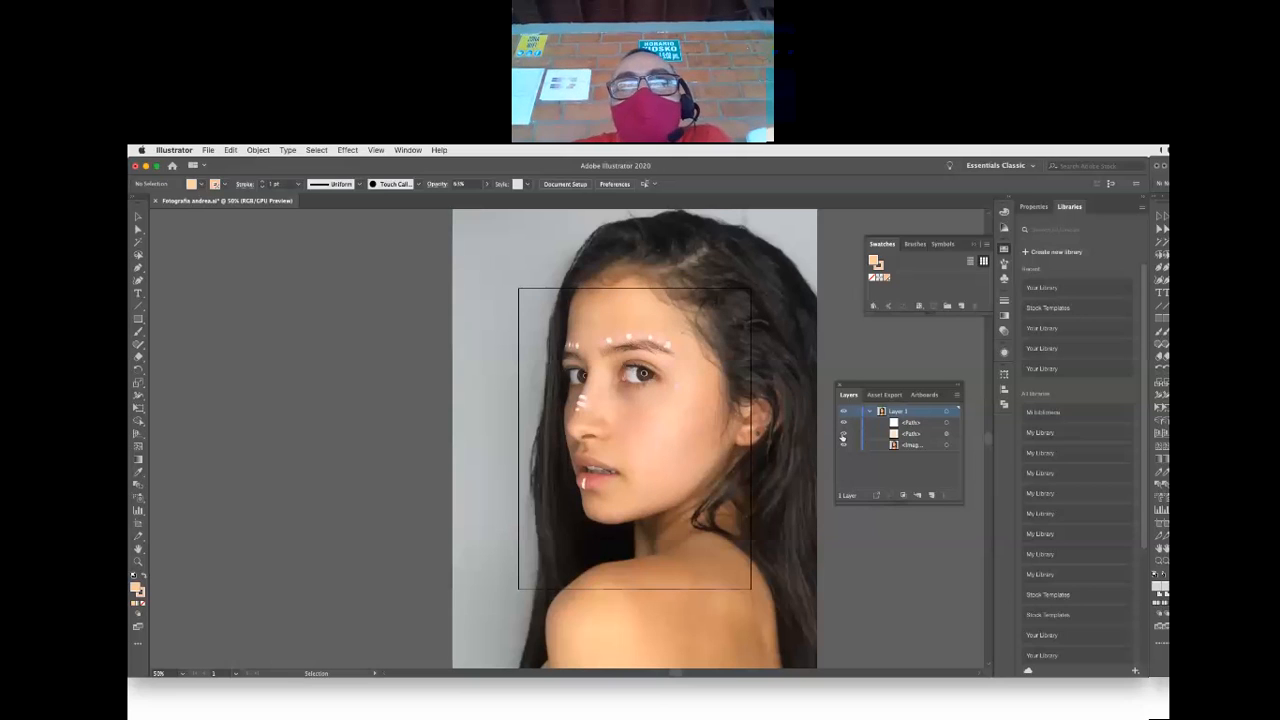
pyautogui.click(843, 437)
pyautogui.click(842, 437)
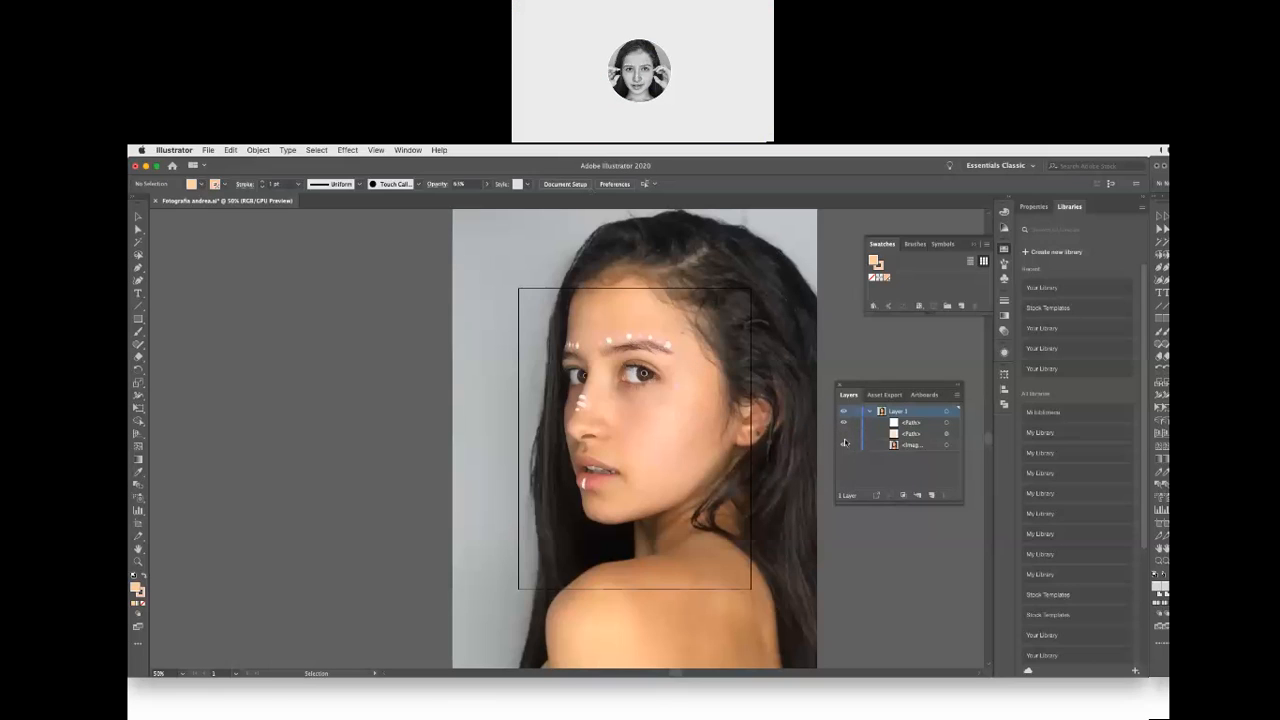
pyautogui.click(844, 442)
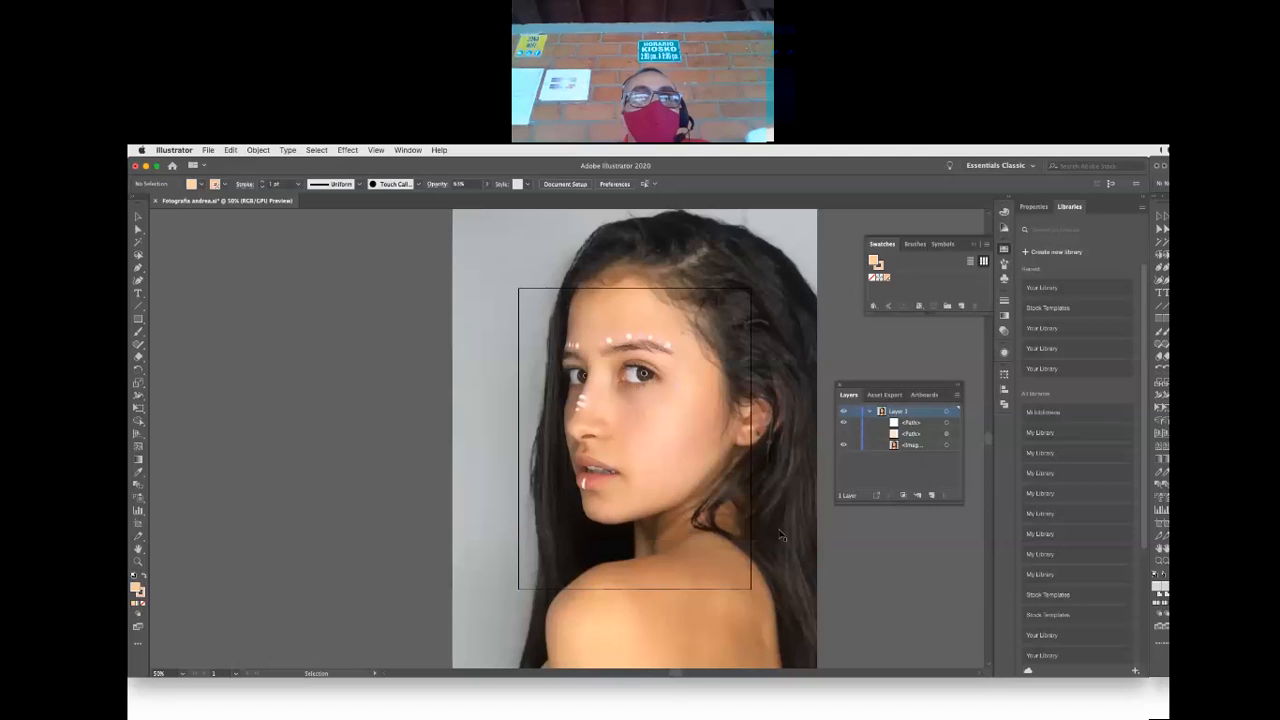
pyautogui.click(843, 434)
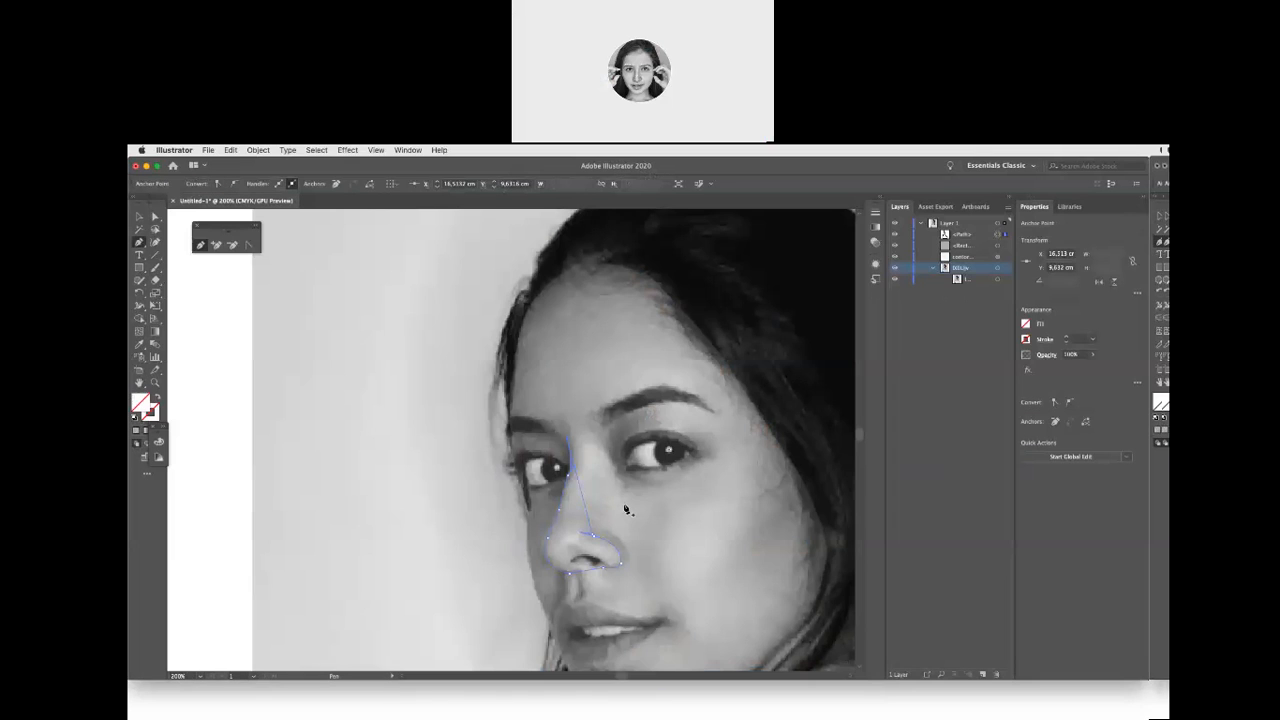
# - Frame the nose in view and undo the last segments of the nose path
pyautogui.press('space')
pyautogui.moveTo(207, 346); pyautogui.dragTo(174, 258)
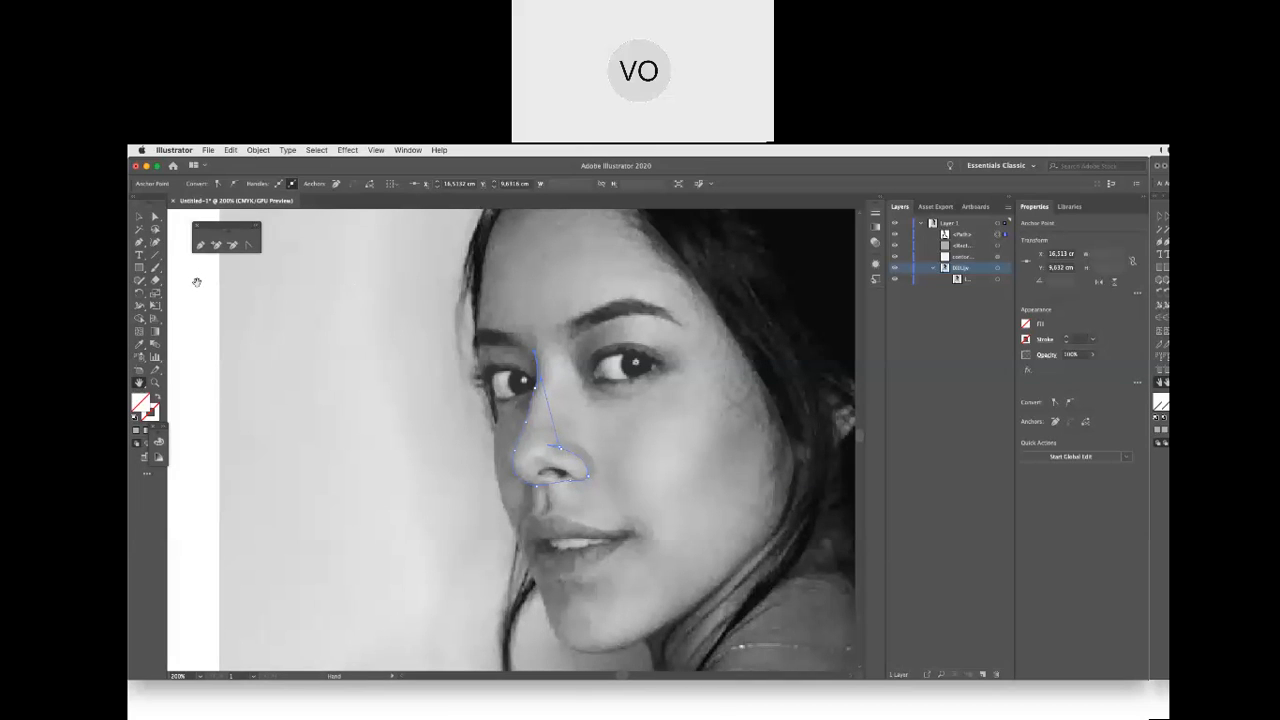
pyautogui.press('super+z')
pyautogui.press('super+z')
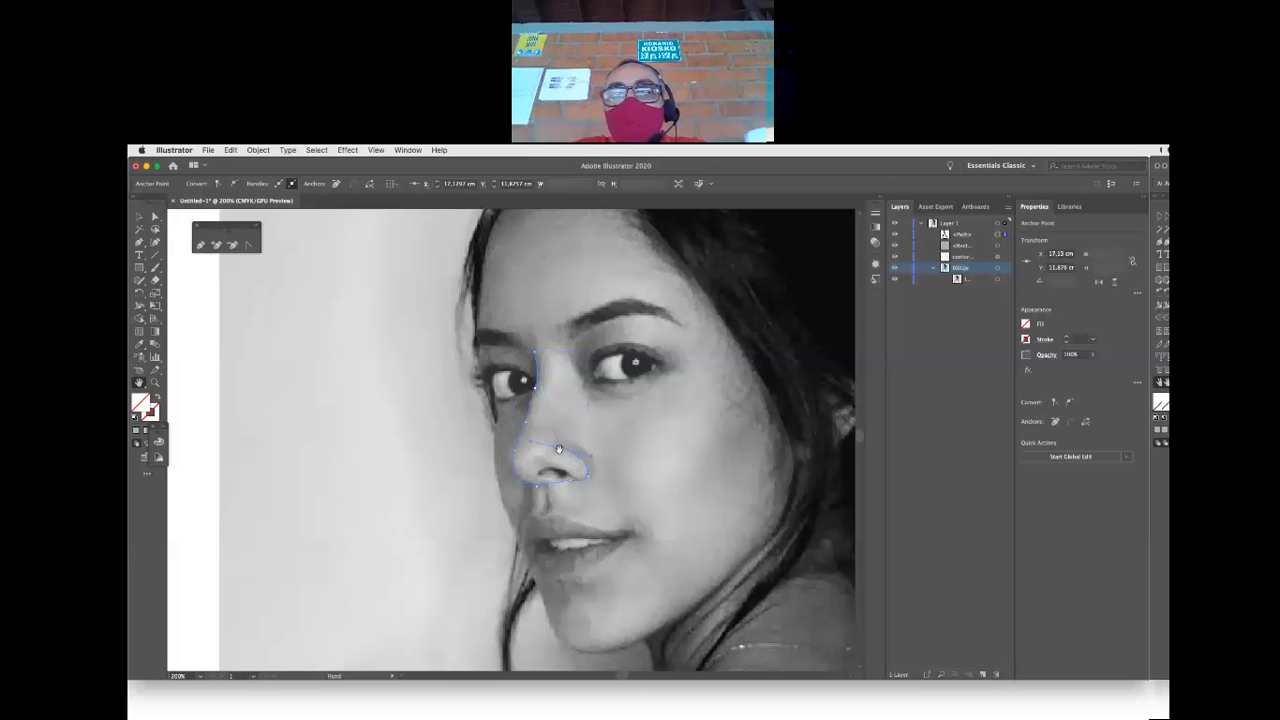
pyautogui.press('super+z')
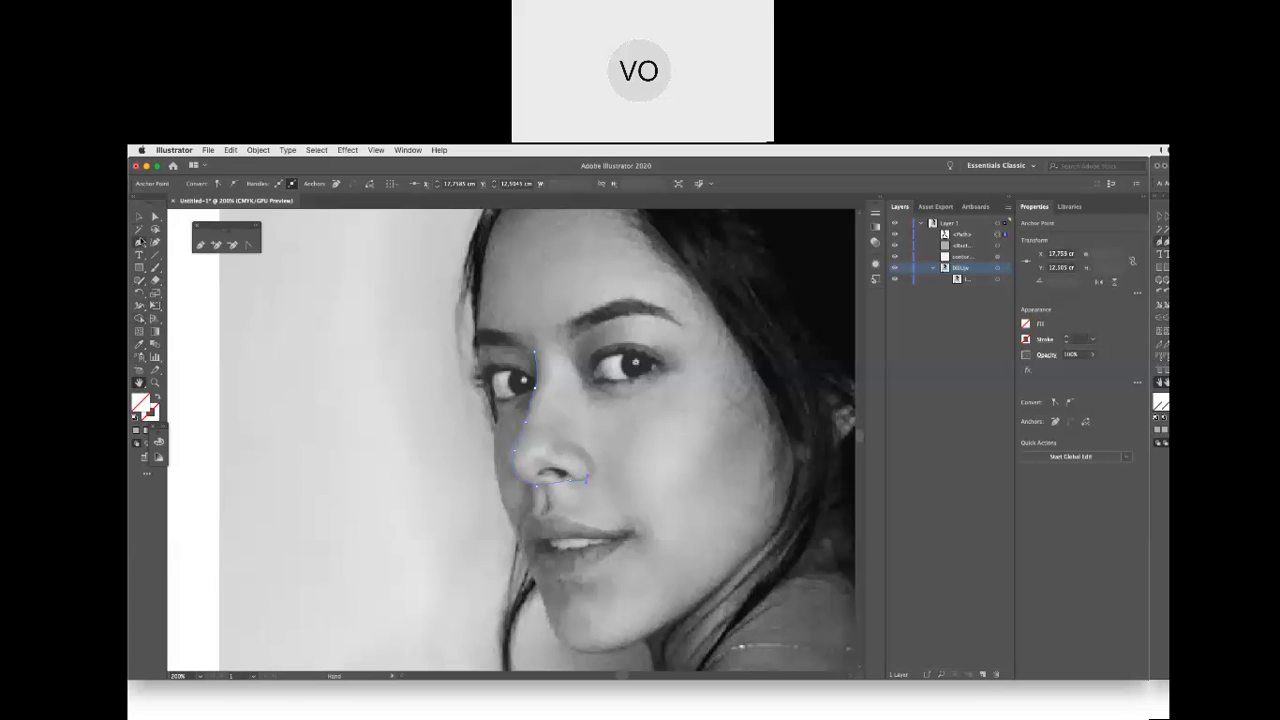
pyautogui.click(140, 242)
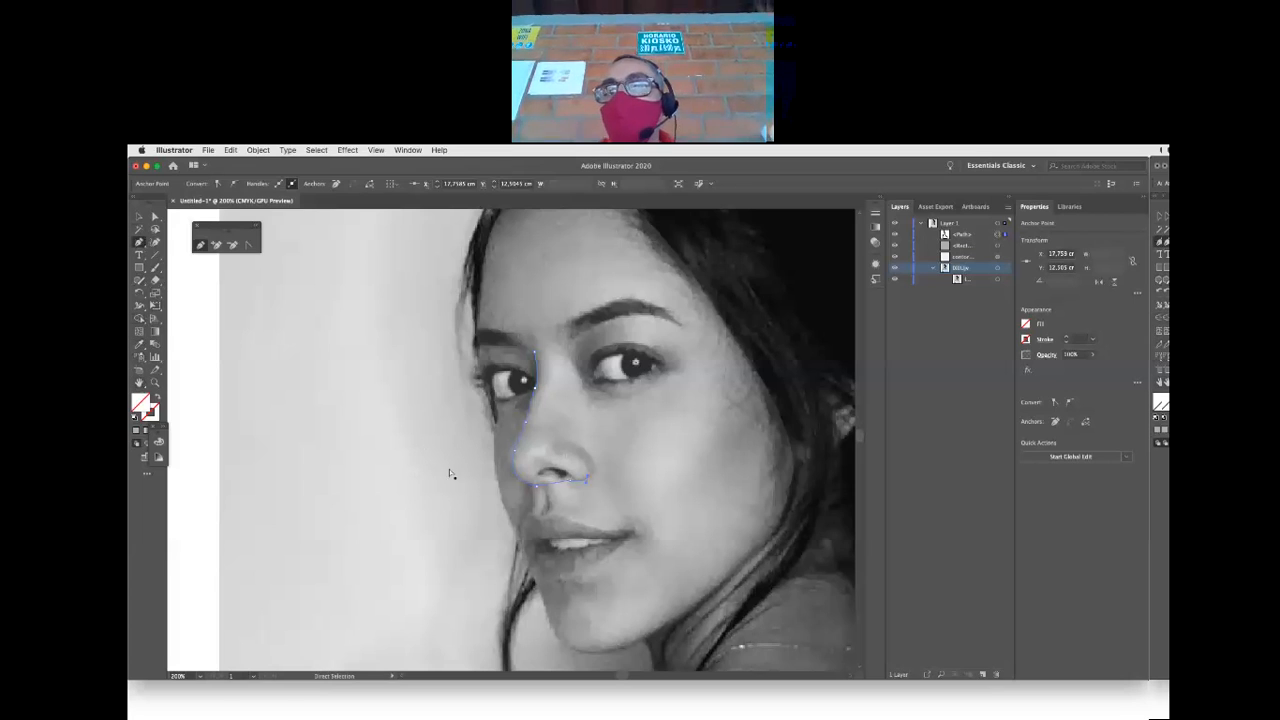
pyautogui.press('super+z')
pyautogui.press('super+z')
pyautogui.press('super+z')
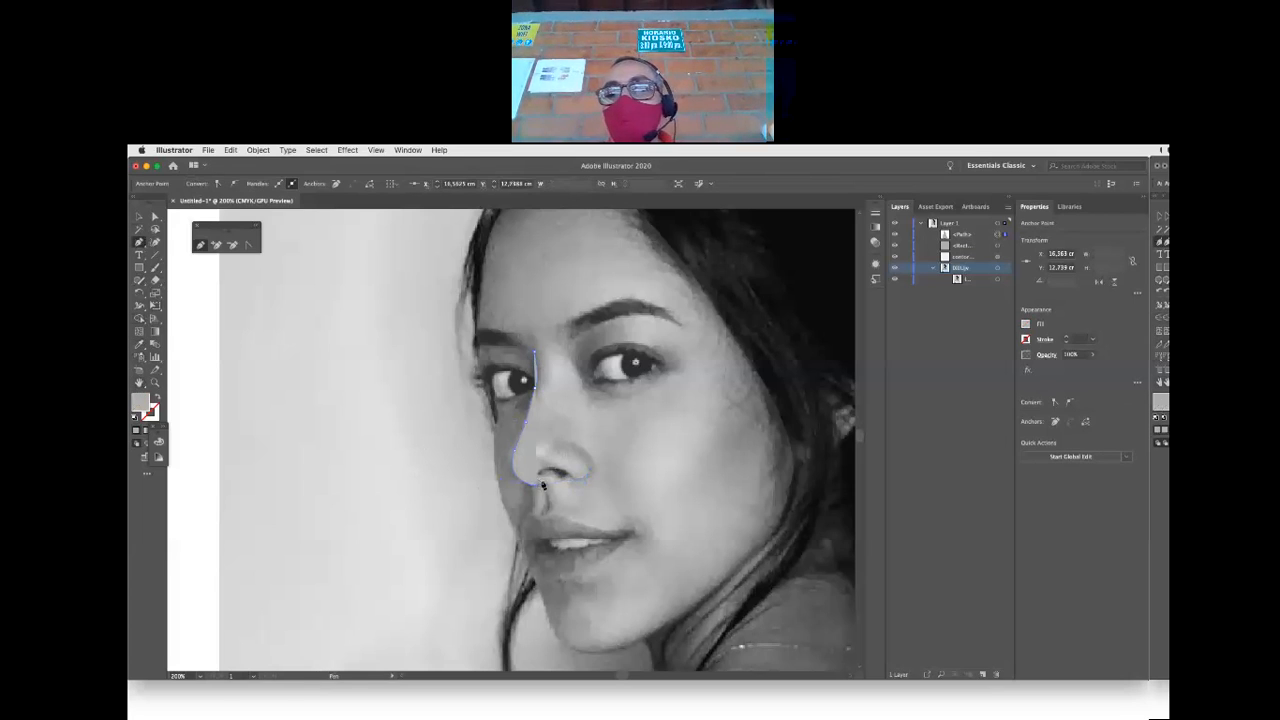
# - Place an anchor at the nose tip and set the nose path's fill to None
pyautogui.click(545, 482)
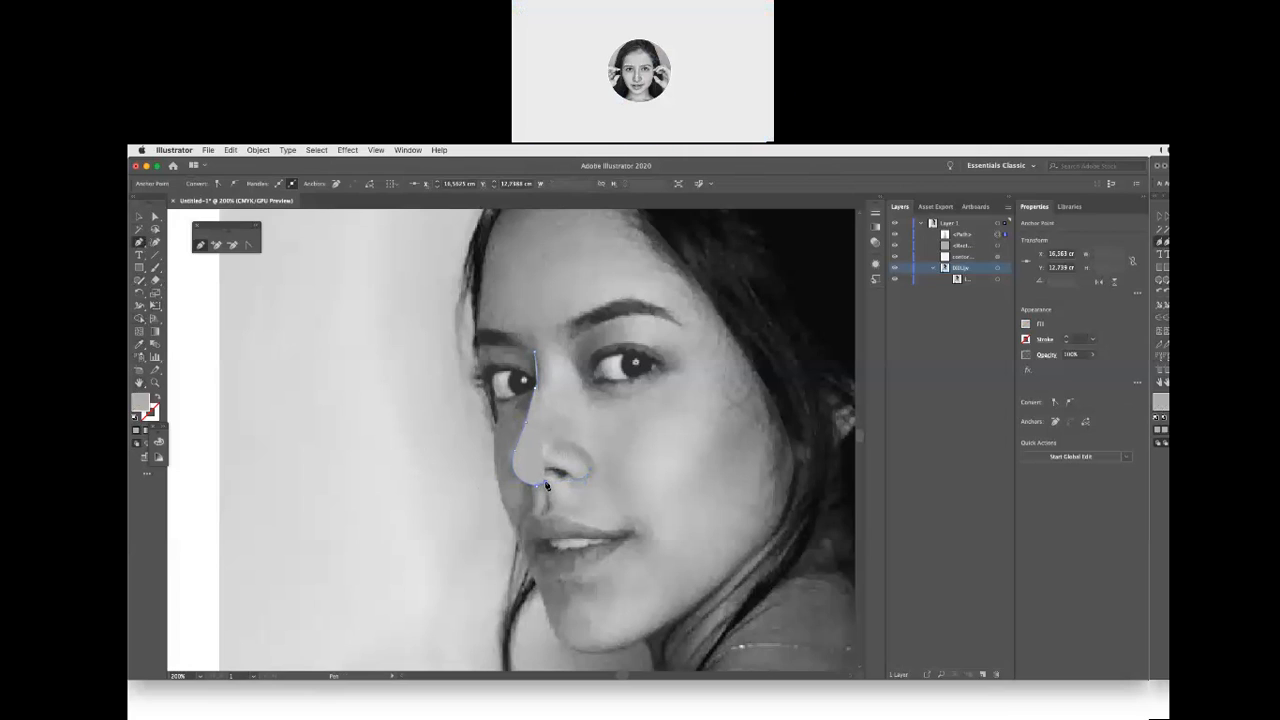
pyautogui.click(1026, 325)
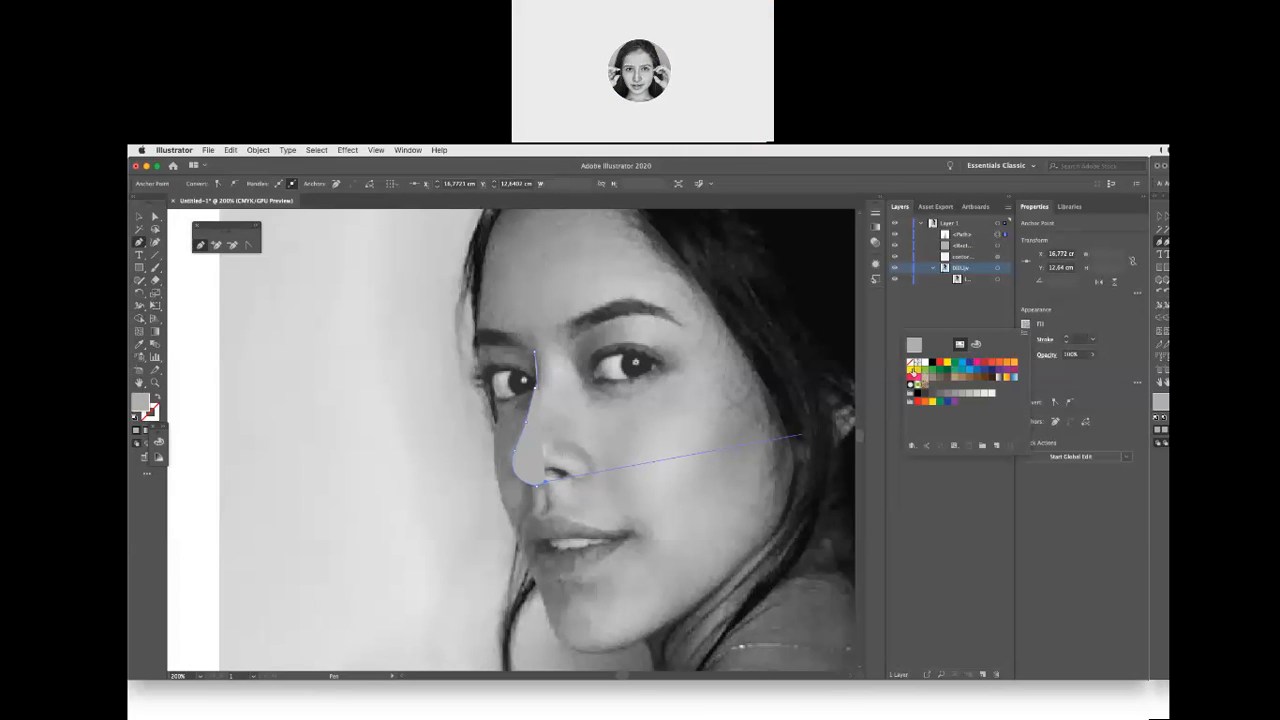
pyautogui.click(910, 363)
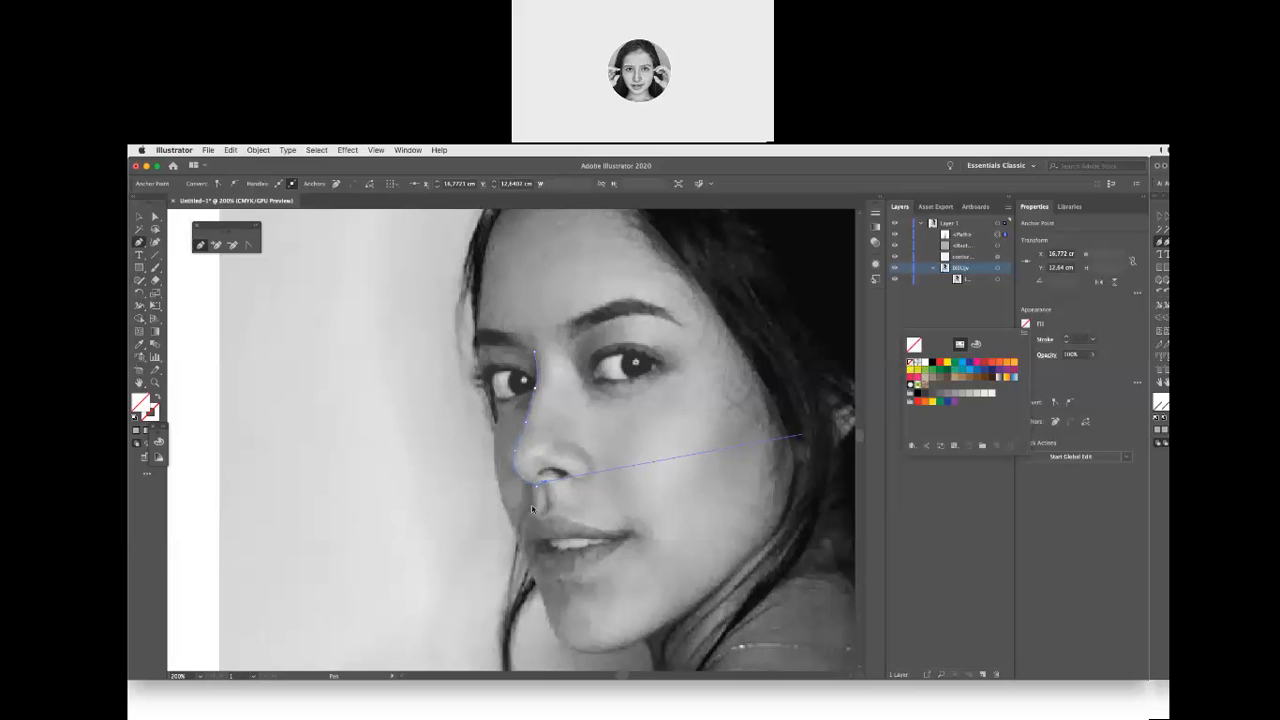
pyautogui.click(545, 484)
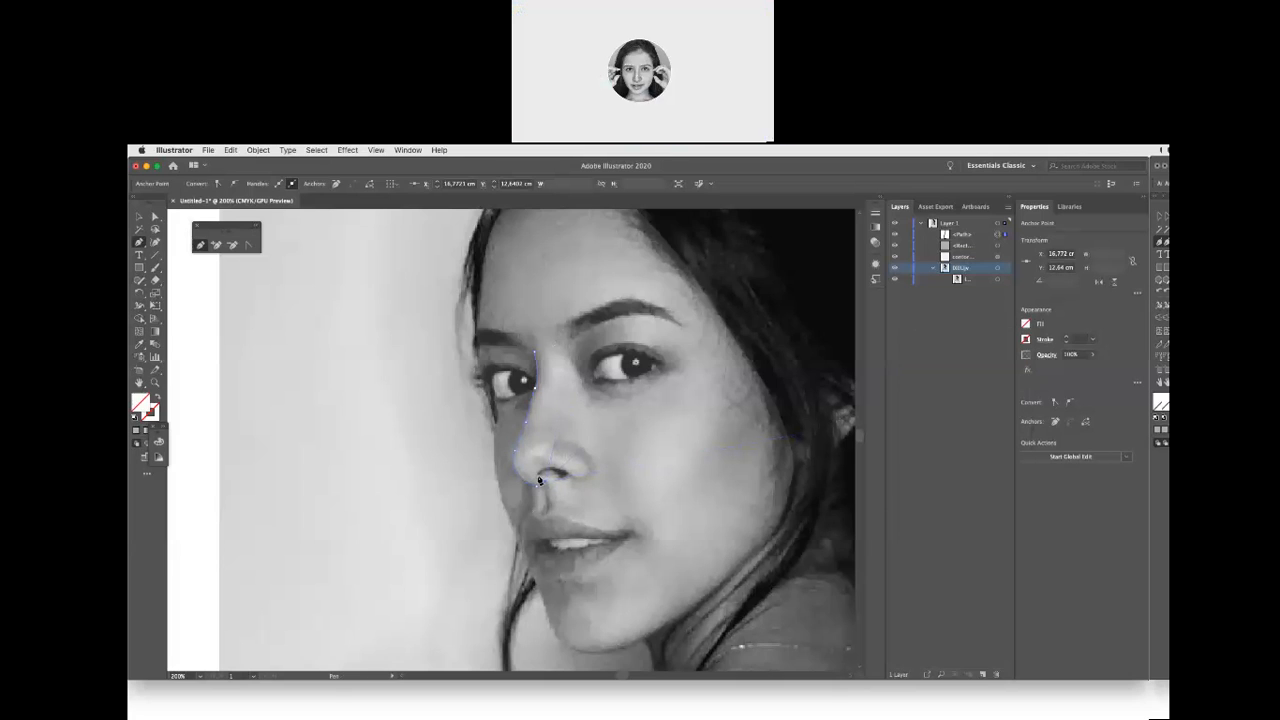
# - Continue the nose outline with anchors along the nostril and up around the nostril wing
pyautogui.click(540, 475)
pyautogui.click(578, 481)
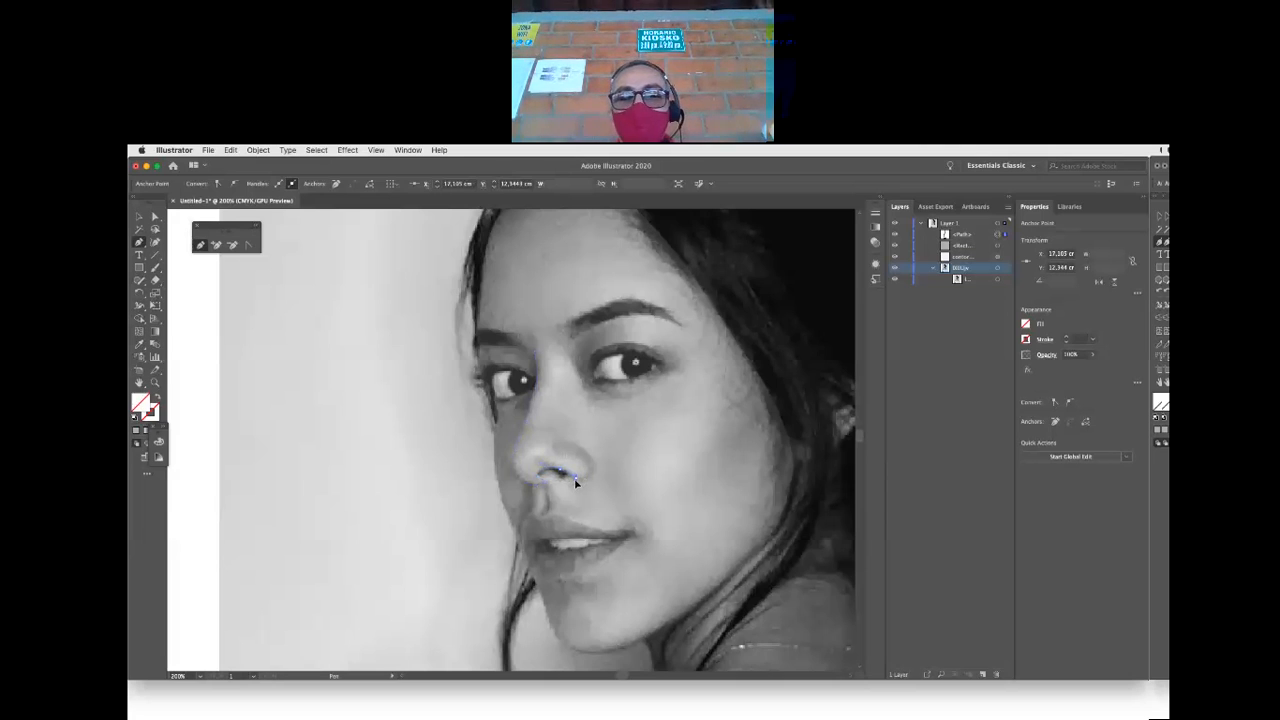
pyautogui.click(591, 481)
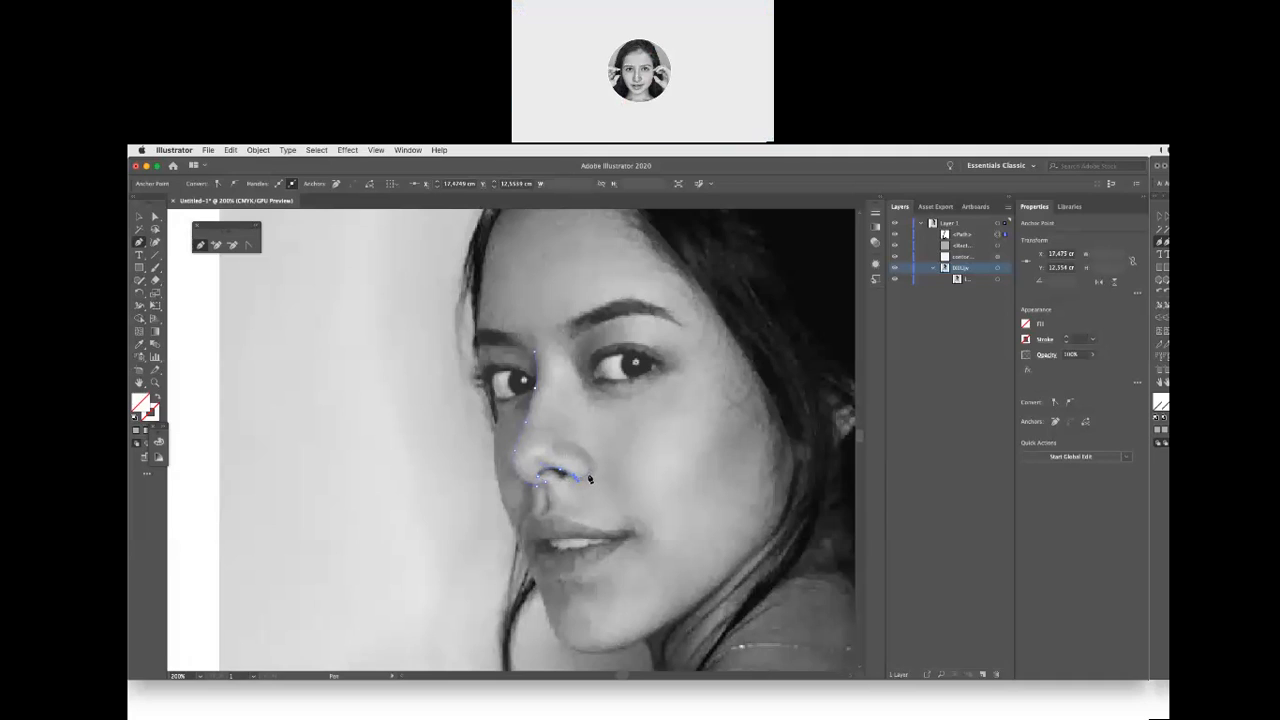
pyautogui.click(600, 481)
pyautogui.click(591, 452)
pyautogui.click(583, 447)
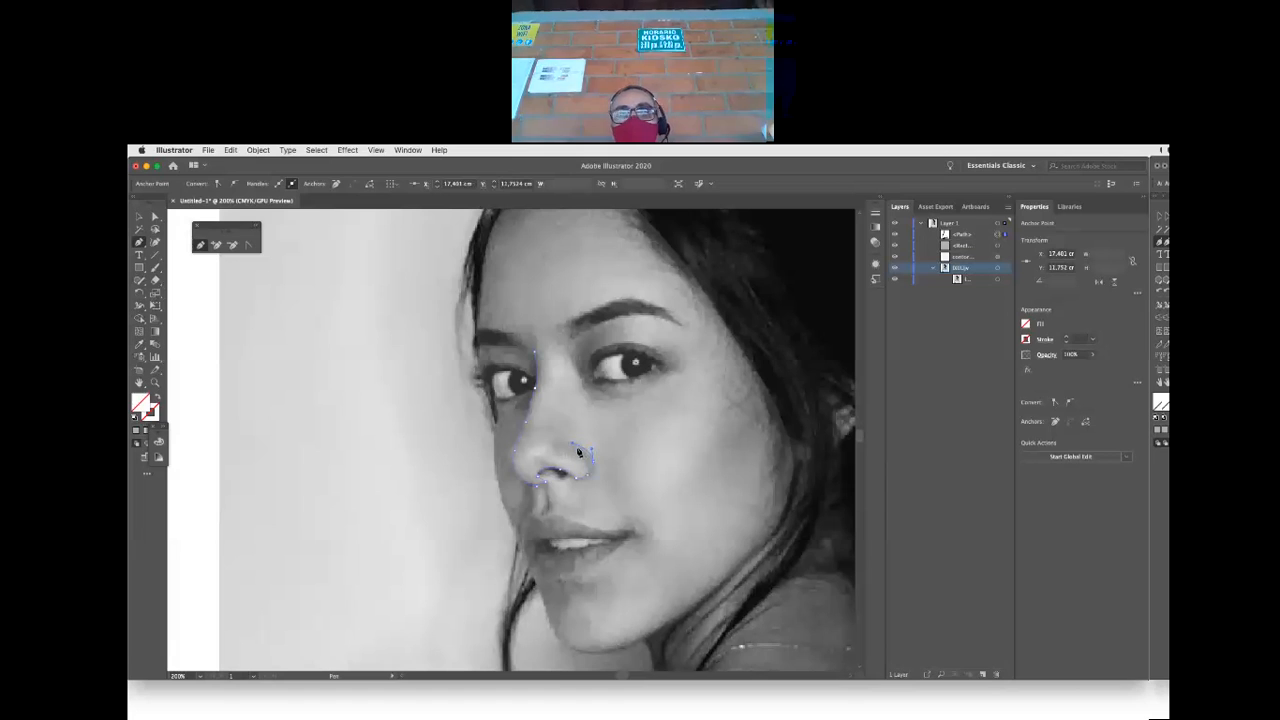
pyautogui.click(572, 441)
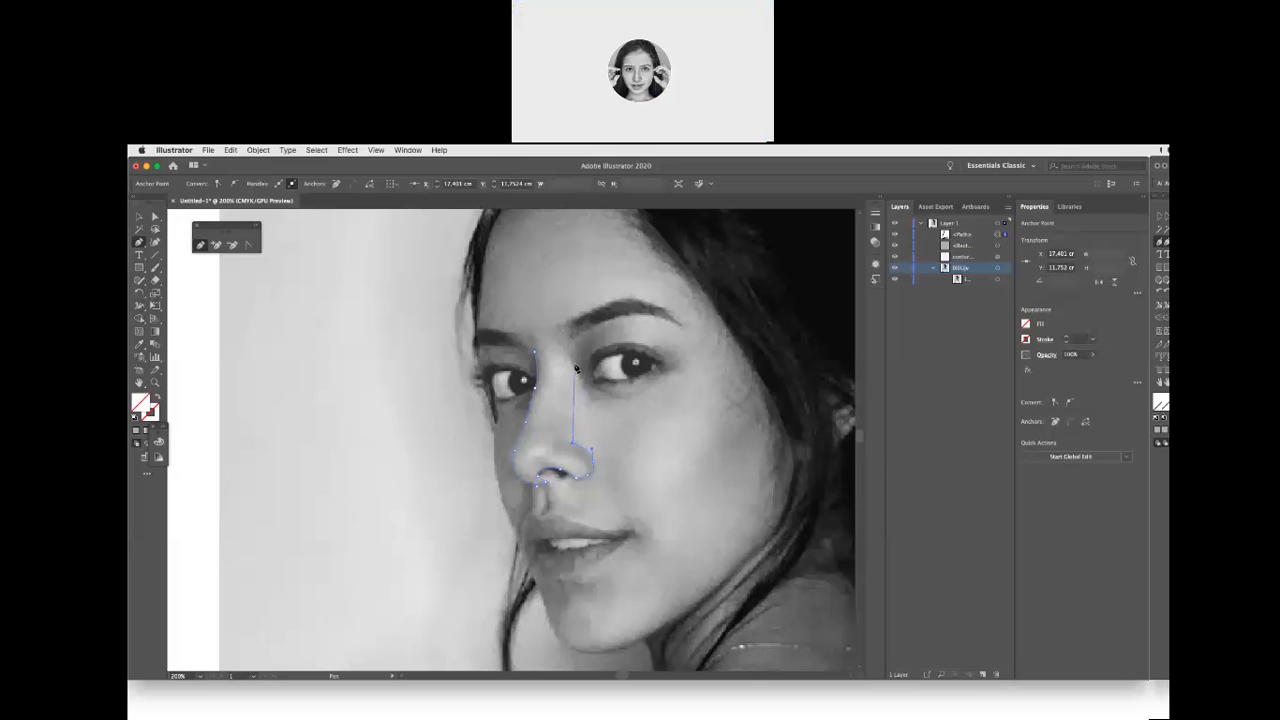
# - Curve the outline up the nose bridge toward the eye corner and close it at the start anchor
pyautogui.moveTo(582, 373); pyautogui.dragTo(555, 352)
pyautogui.moveTo(560, 333); pyautogui.dragTo(559, 331)
pyautogui.click(535, 352)
# - Bring up the fill colour choices and zoom out to show the whole photo
pyautogui.click(1027, 324)
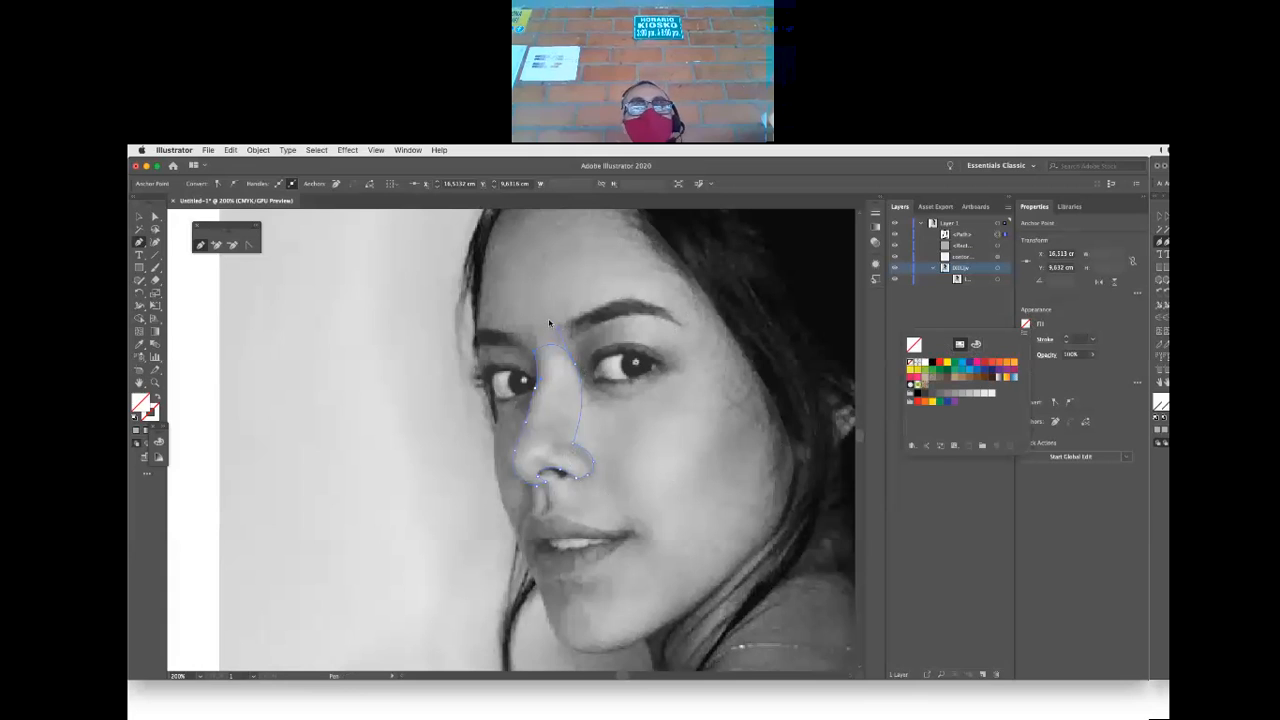
pyautogui.click(140, 345)
pyautogui.press('super+minus')
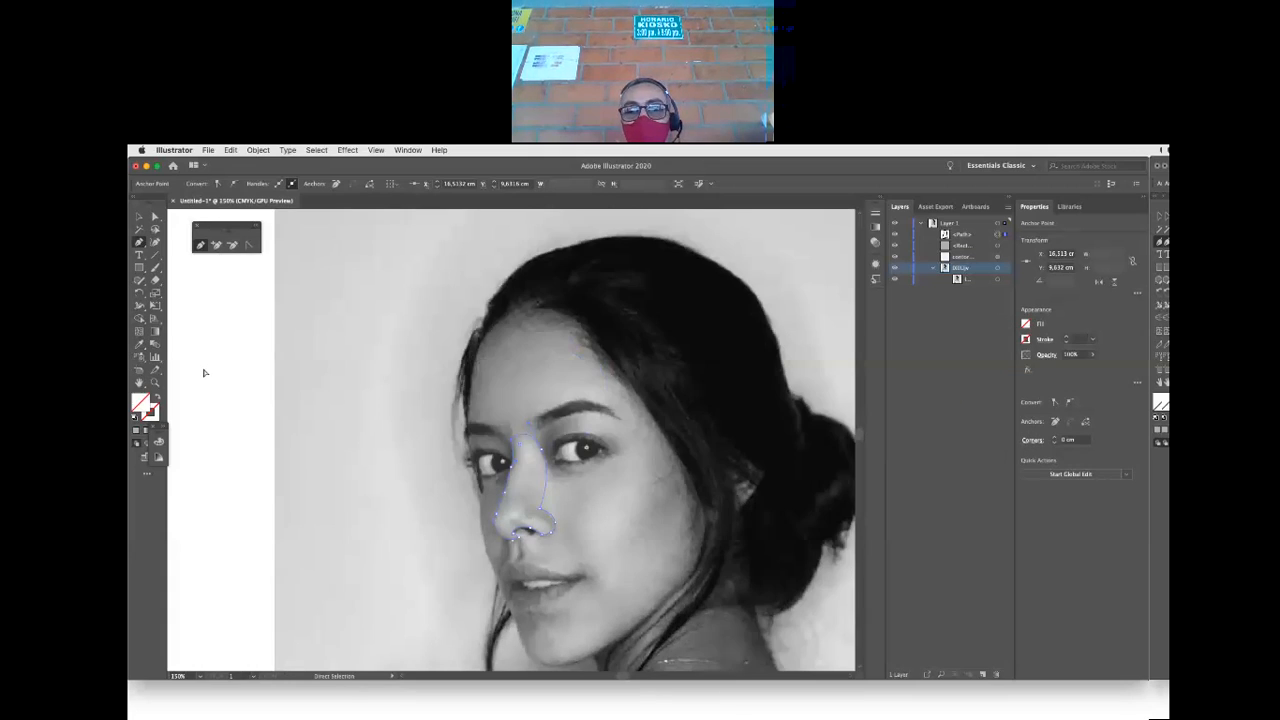
pyautogui.press('super+minus')
pyautogui.click(187, 365)
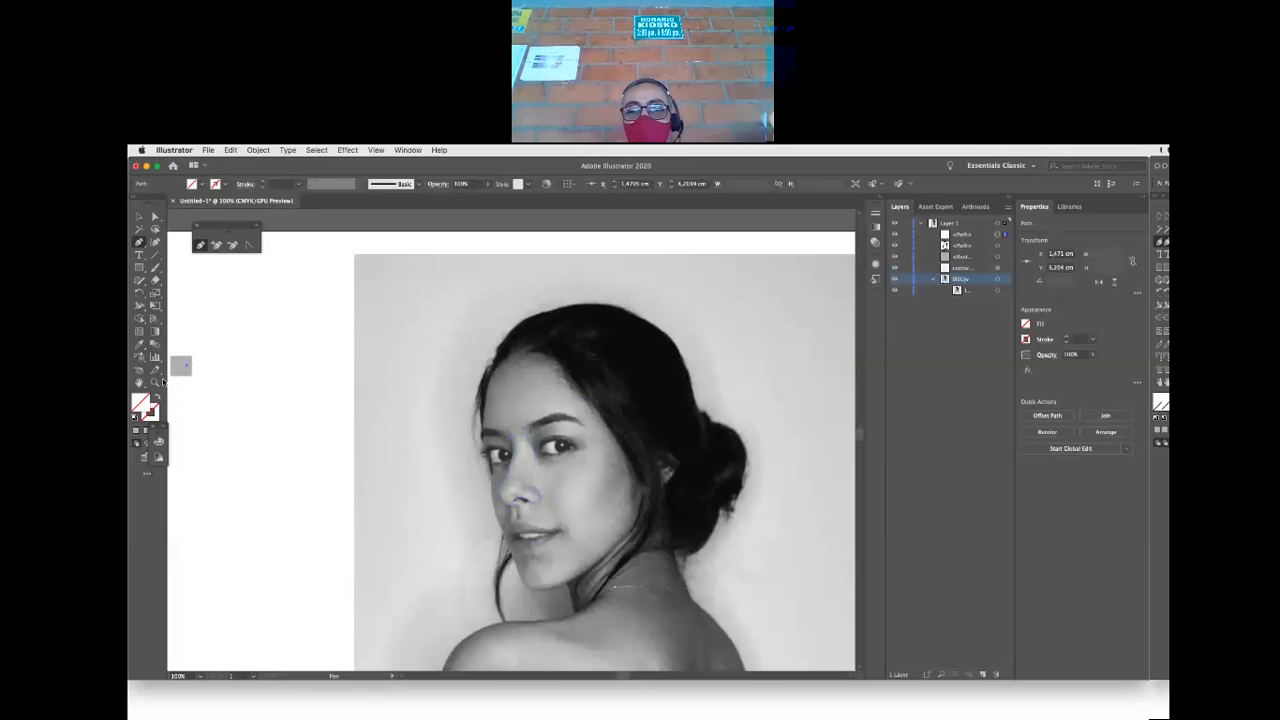
# - Sample the small grey square's colour with the Eyedropper and apply it to the nose path
pyautogui.click(139, 344)
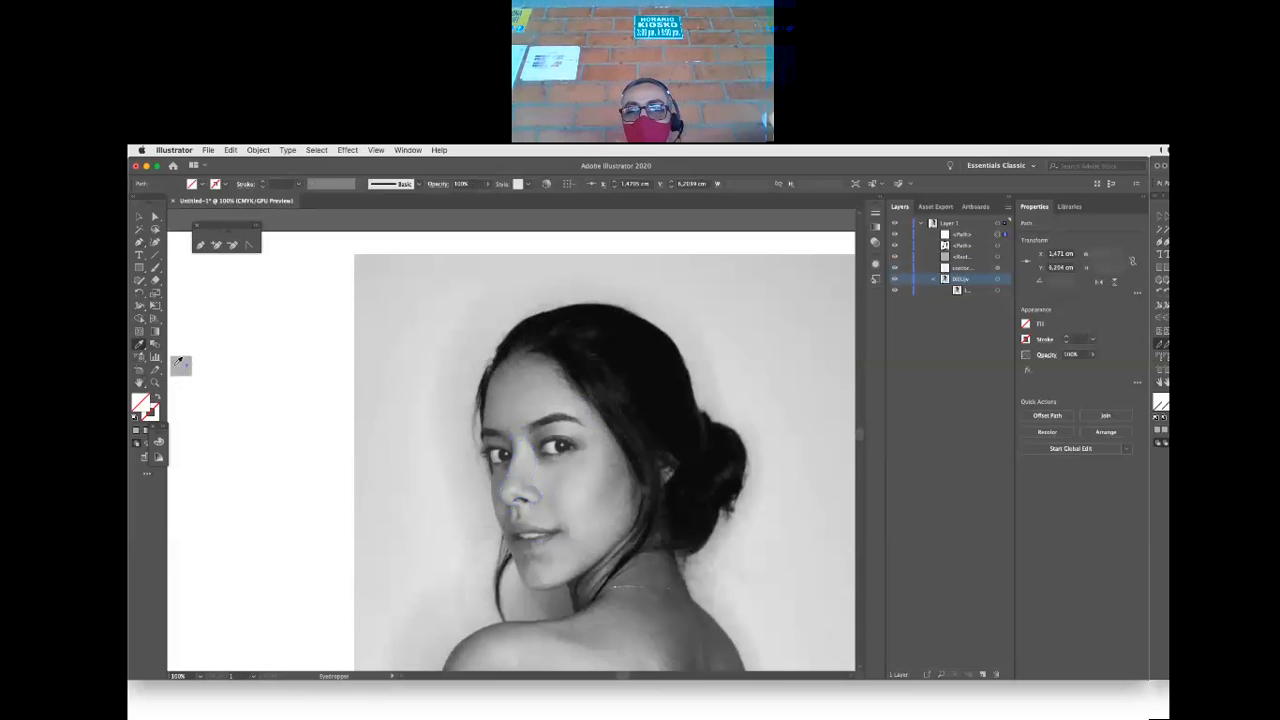
pyautogui.click(177, 366)
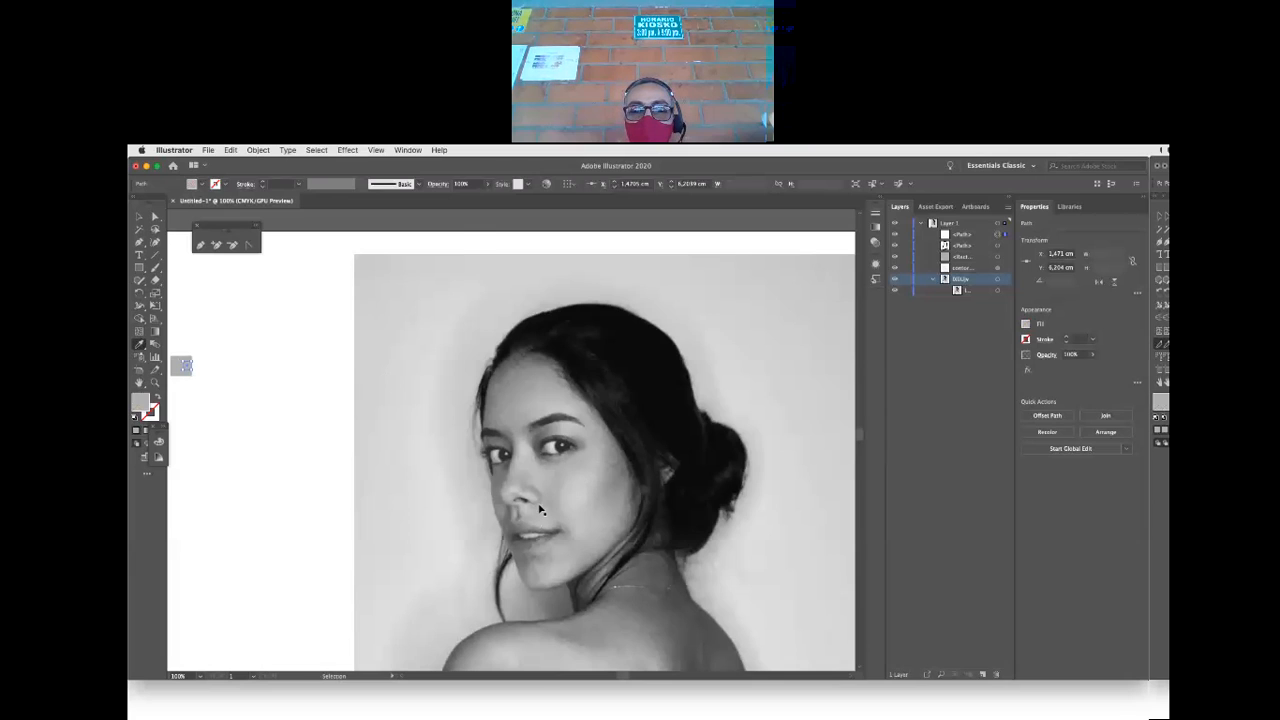
pyautogui.press('super+plus')
pyautogui.press('super+minus')
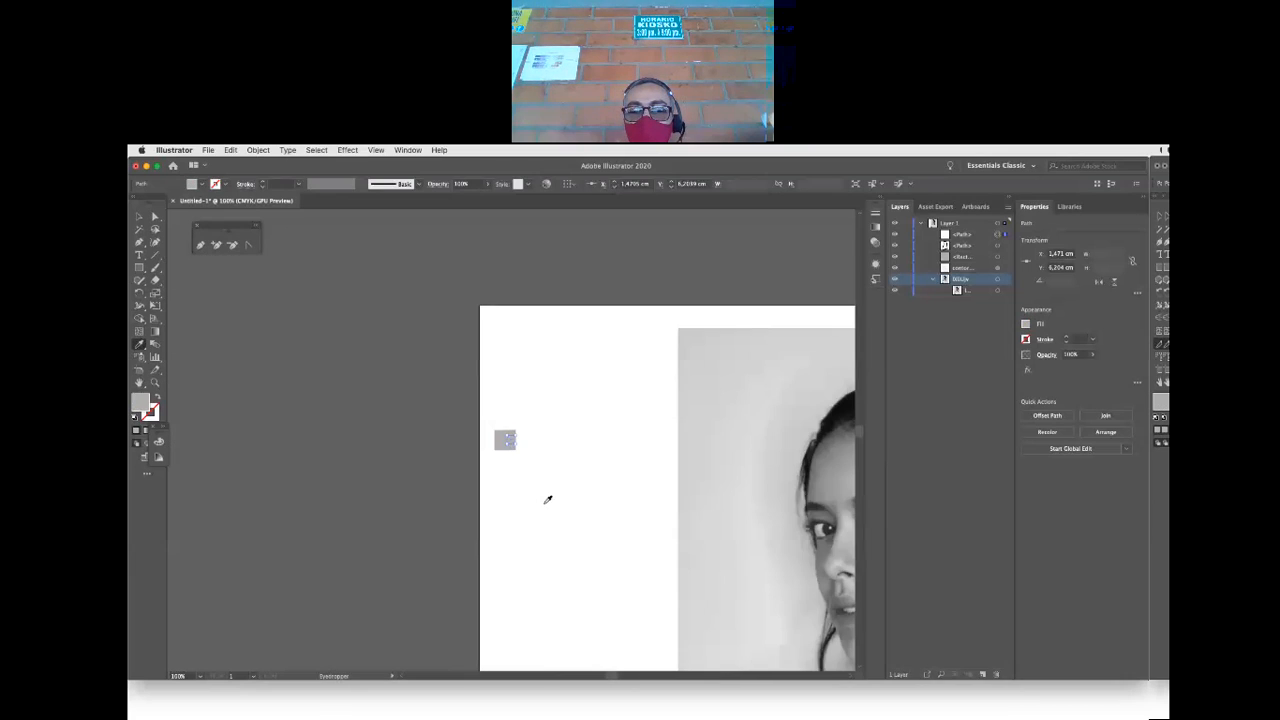
pyautogui.press('super+z')
pyautogui.press('super+z')
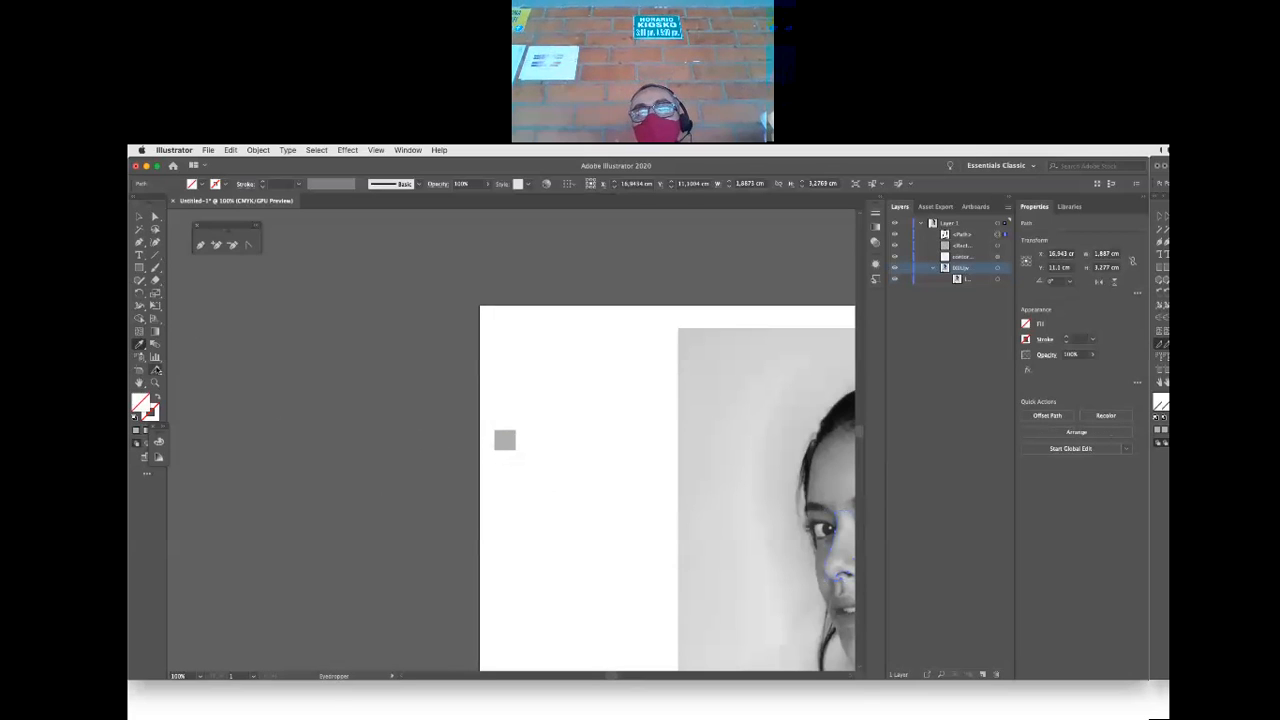
pyautogui.click(510, 440)
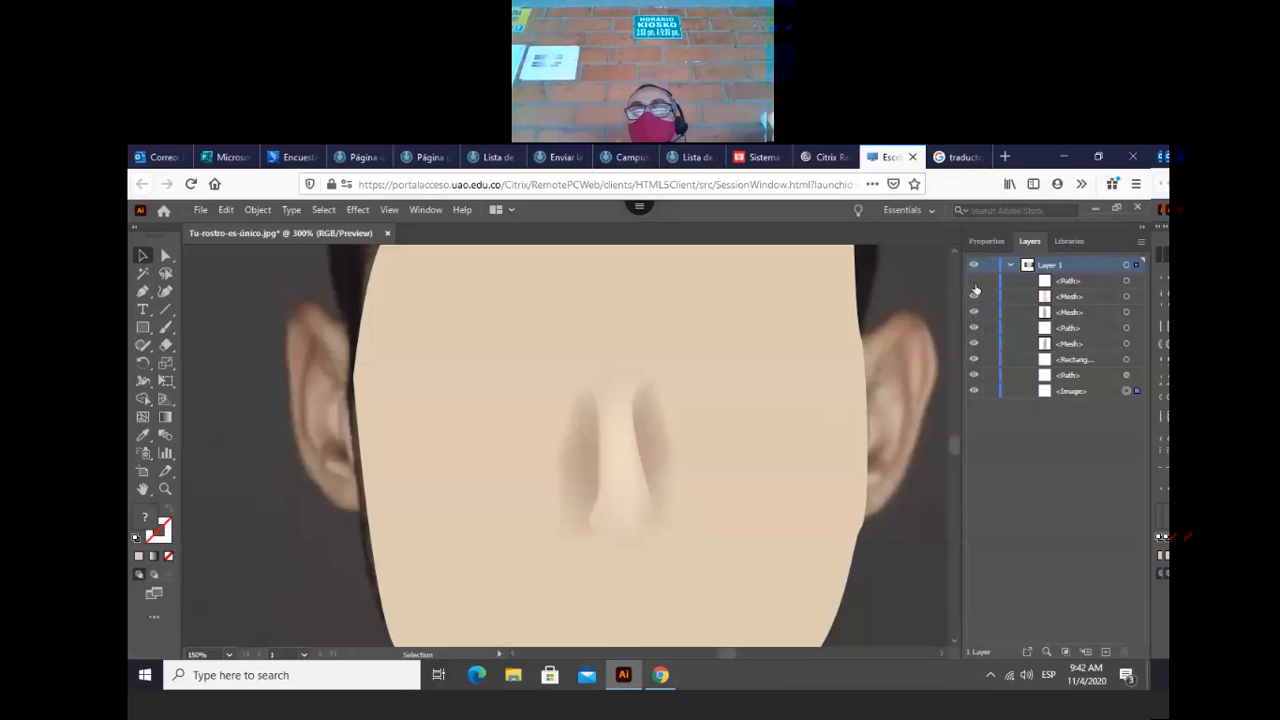
# - Hide the face shape and every nose mesh shape in the Layers panel
pyautogui.click(975, 297)
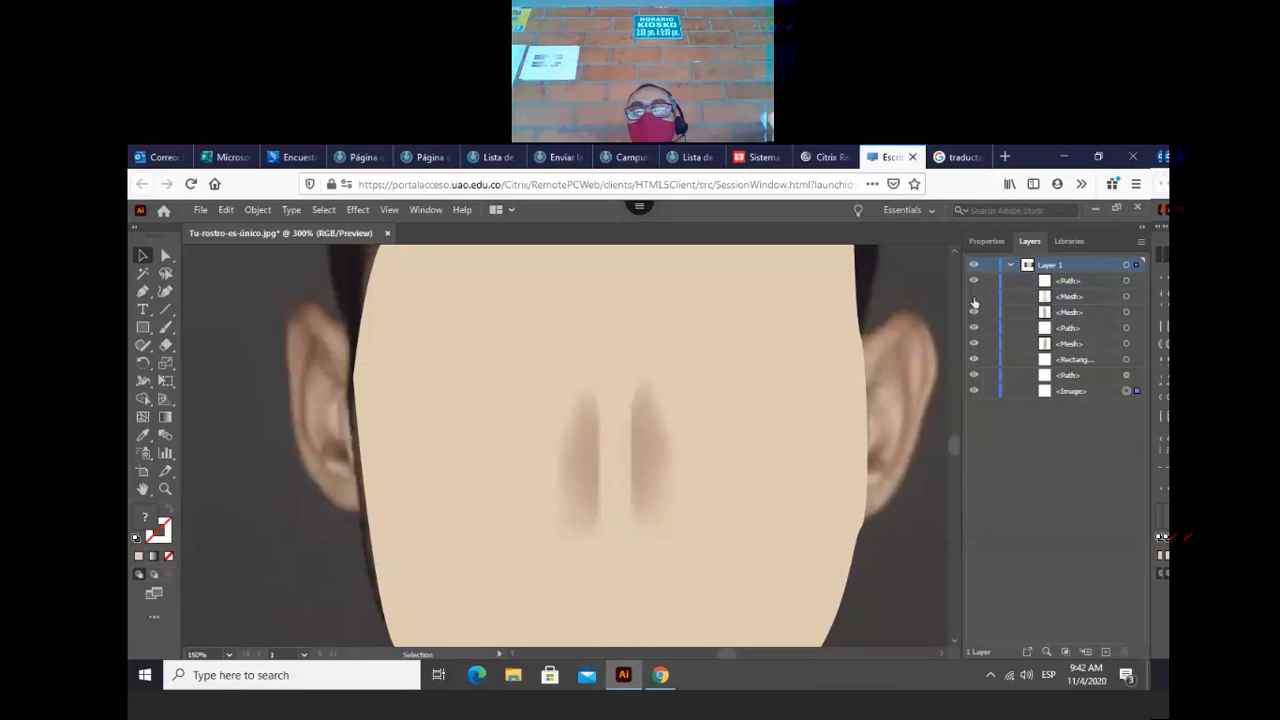
pyautogui.click(974, 298)
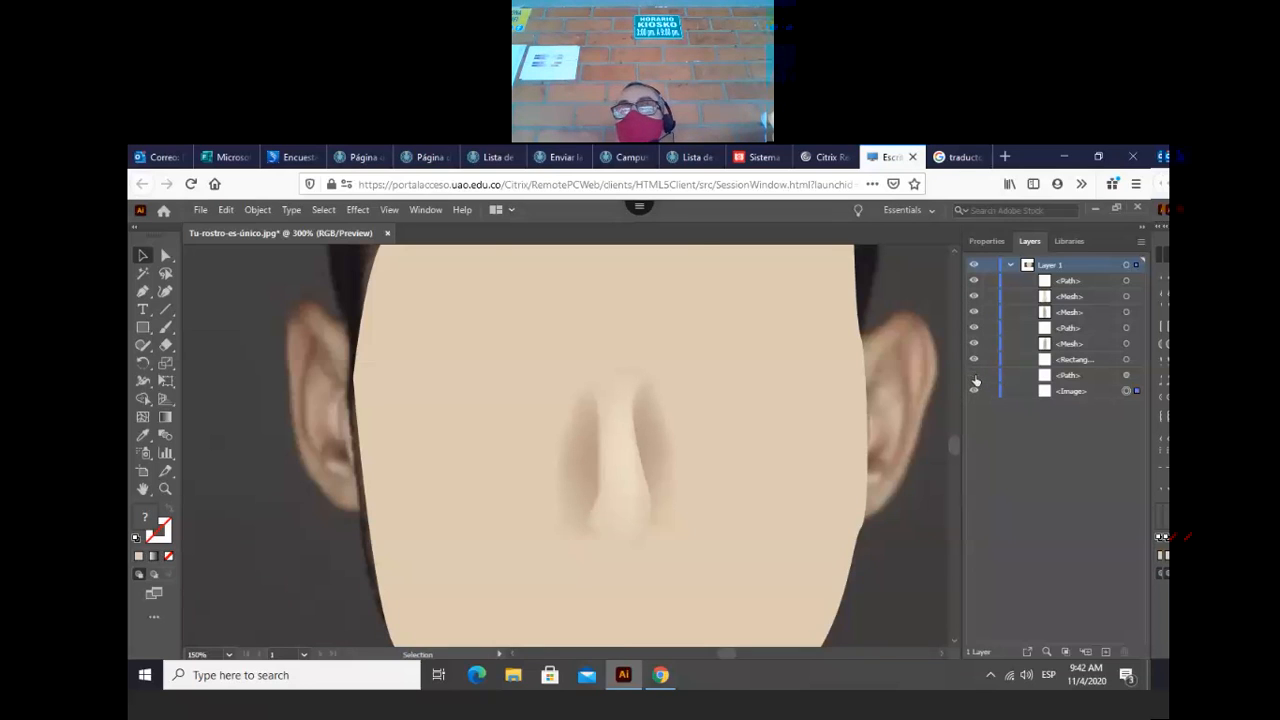
pyautogui.click(975, 378)
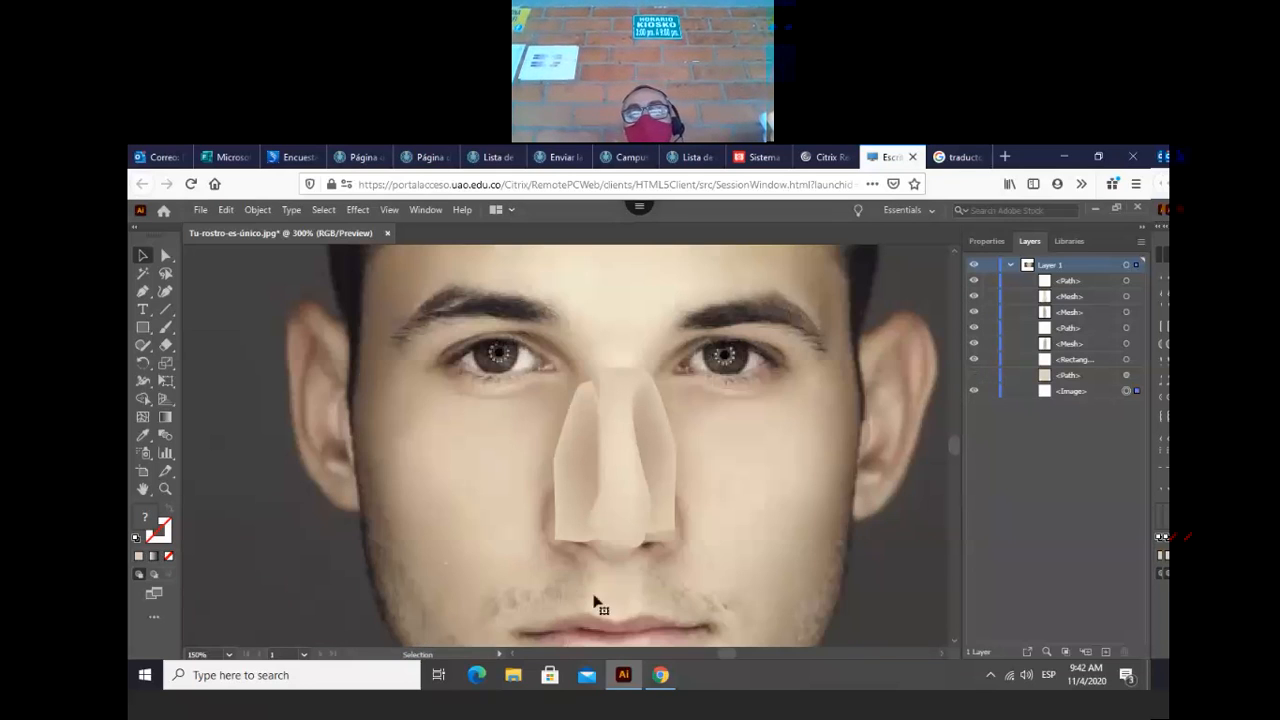
pyautogui.click(972, 360)
pyautogui.click(977, 345)
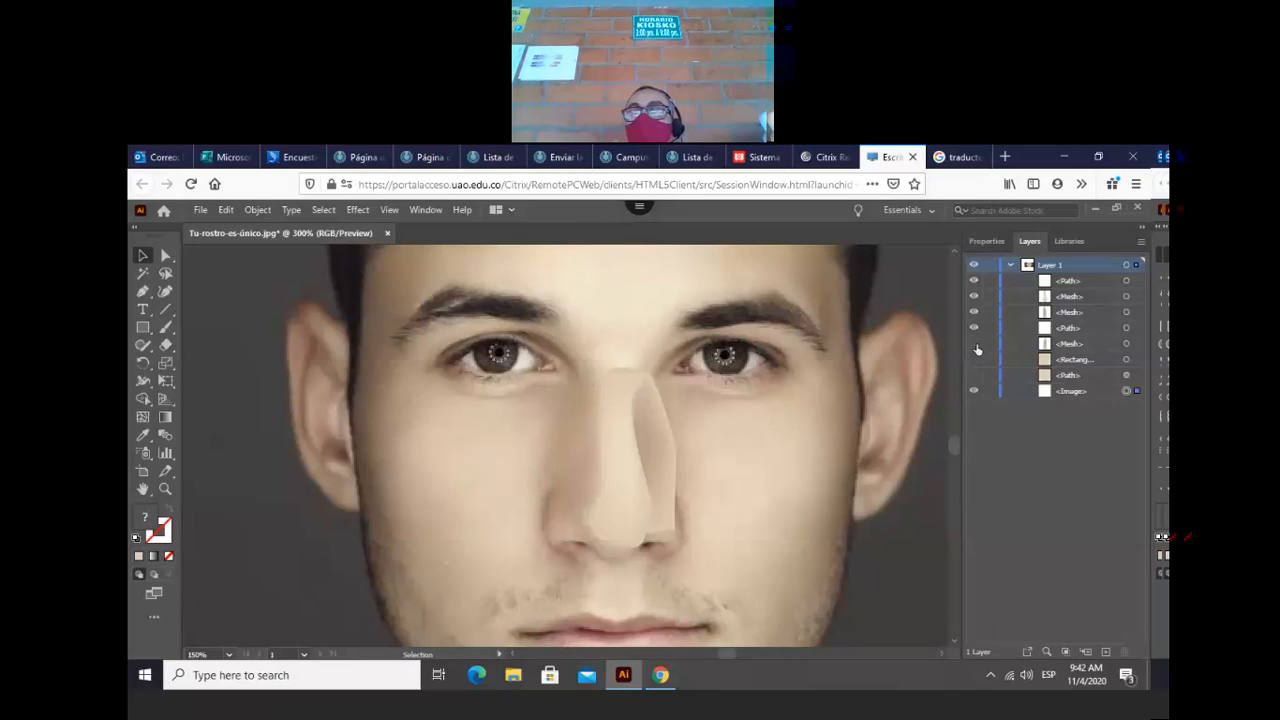
pyautogui.click(975, 328)
pyautogui.click(974, 312)
pyautogui.click(974, 296)
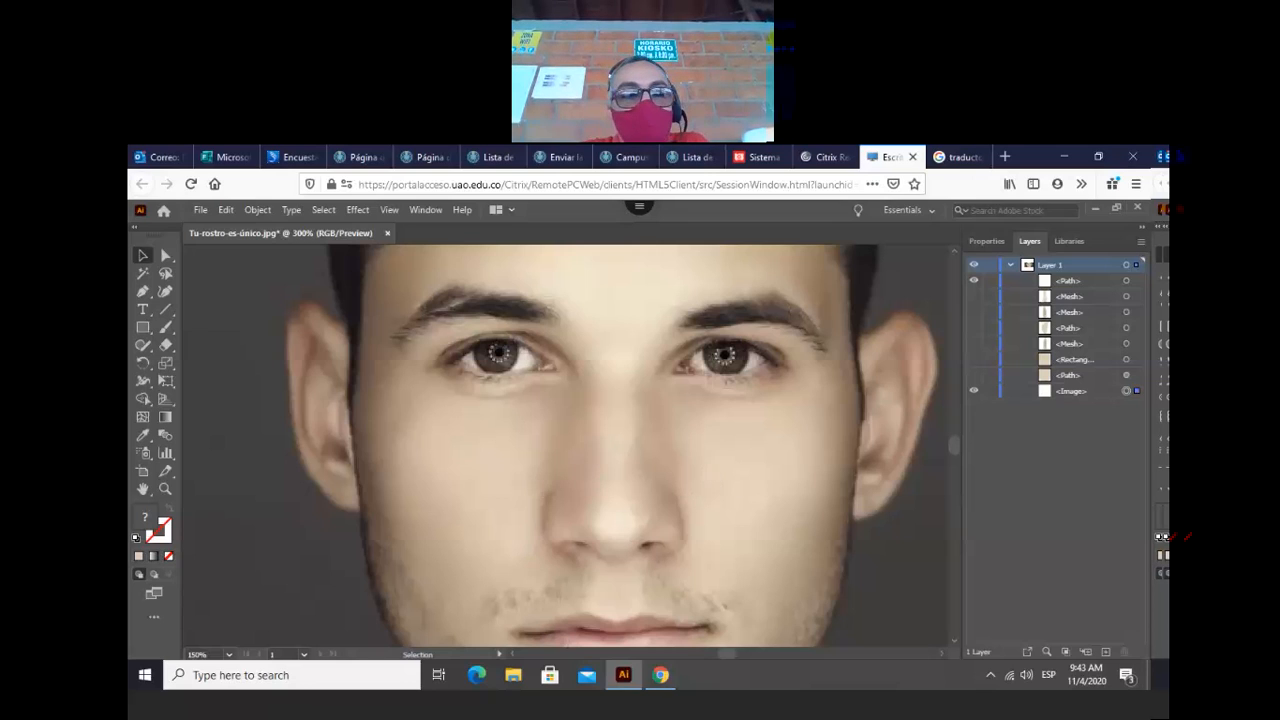
# - Set the zoom to 100% and show the beige face shape over the photo again
pyautogui.click(229, 655)
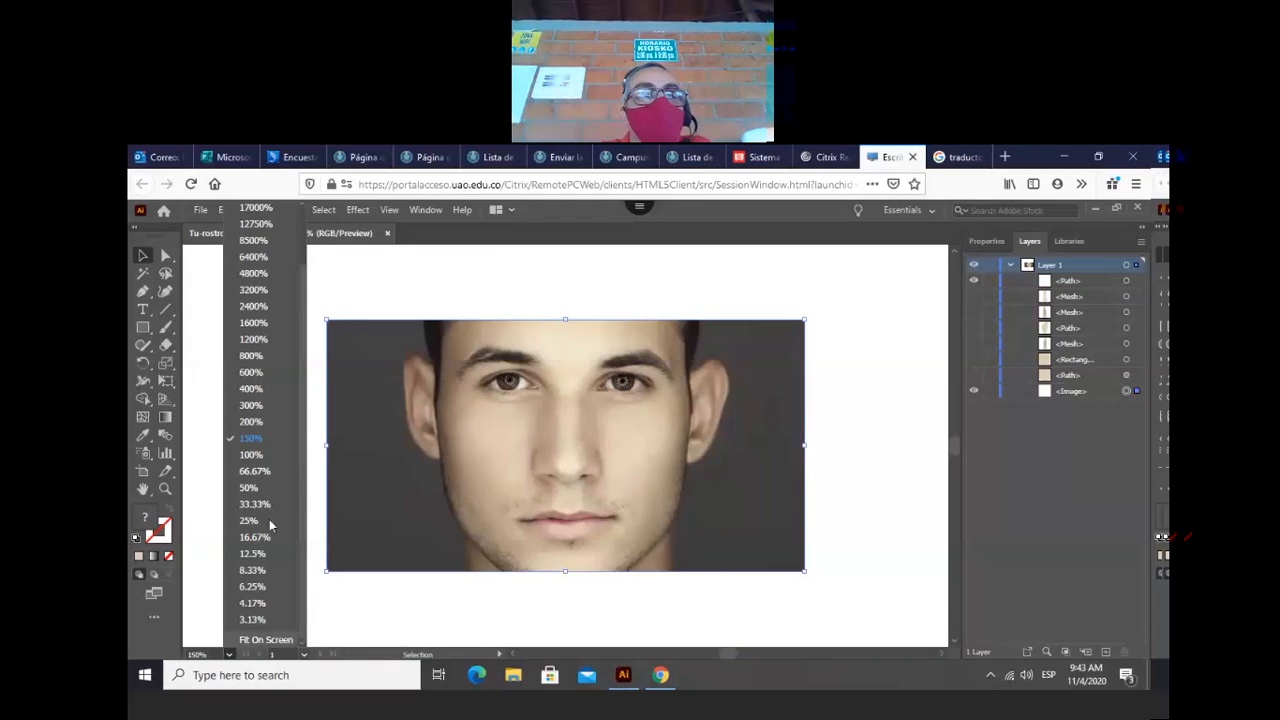
pyautogui.click(250, 455)
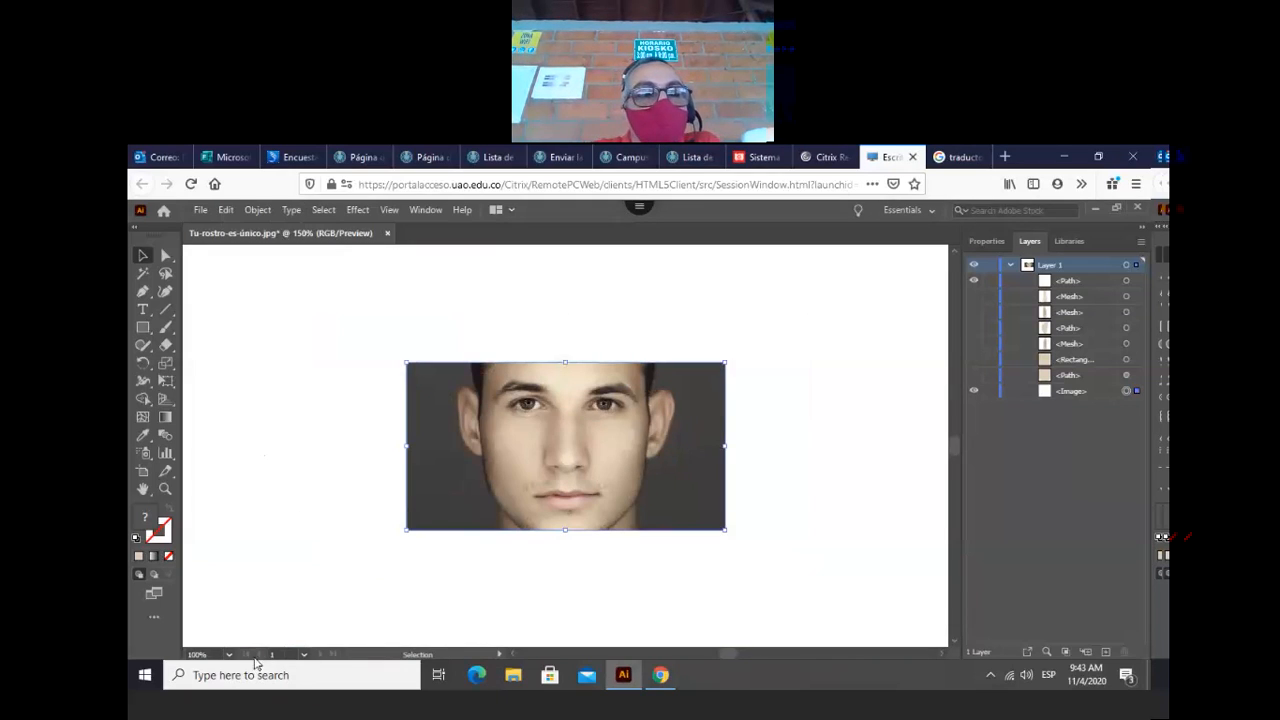
pyautogui.click(975, 377)
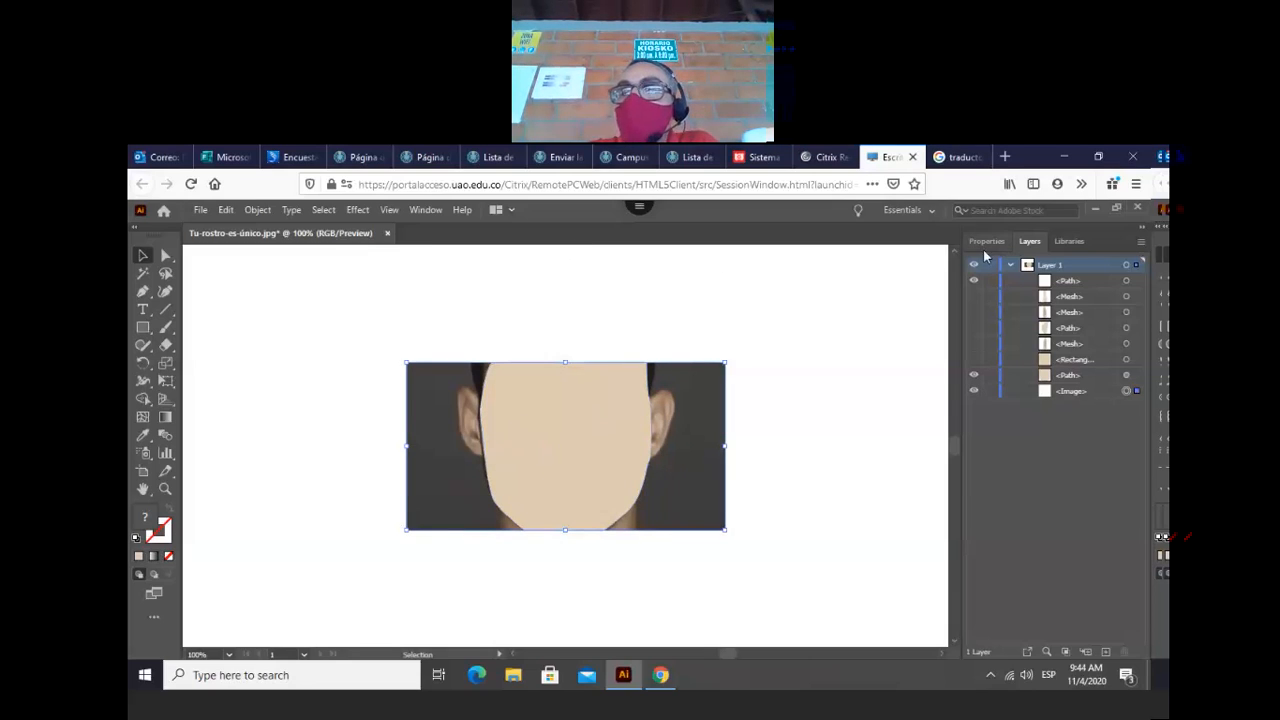
# - Close the traced face document without saving changes
pyautogui.click(387, 233)
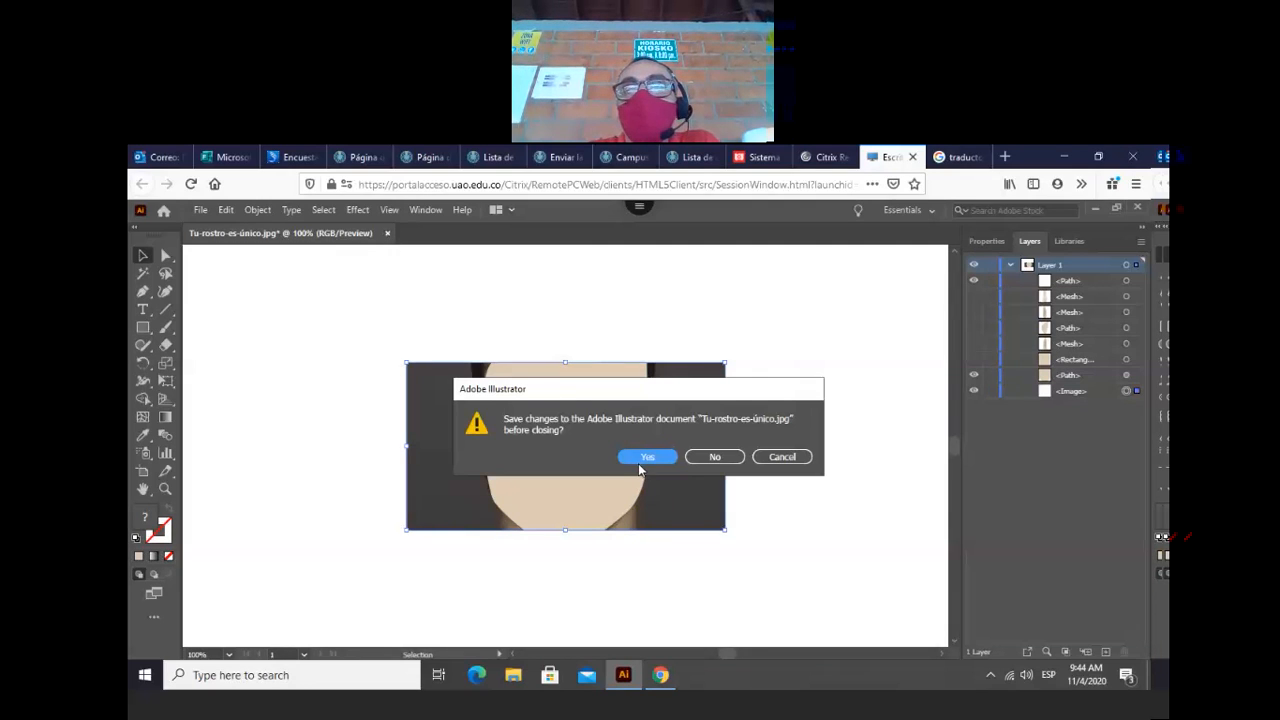
pyautogui.click(712, 457)
pyautogui.click(164, 210)
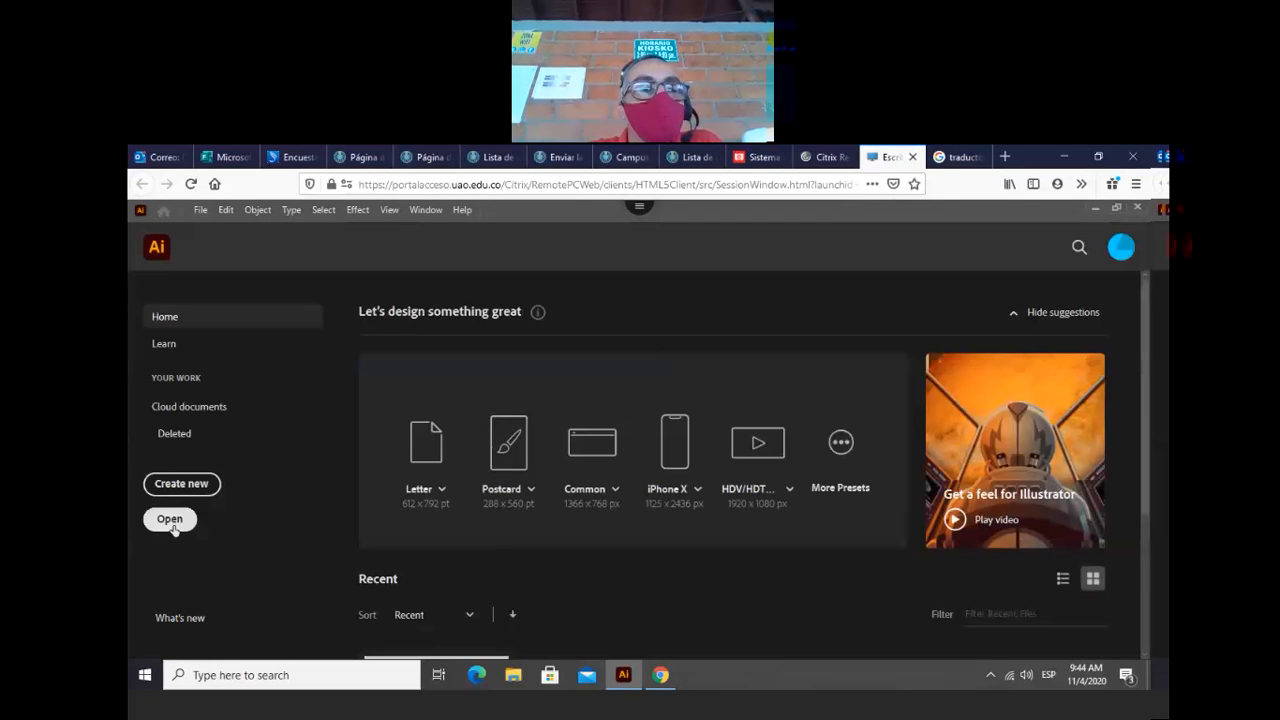
# - Open the Tu-rostro-es-único photo from the Home screen as a new document
pyautogui.click(174, 529)
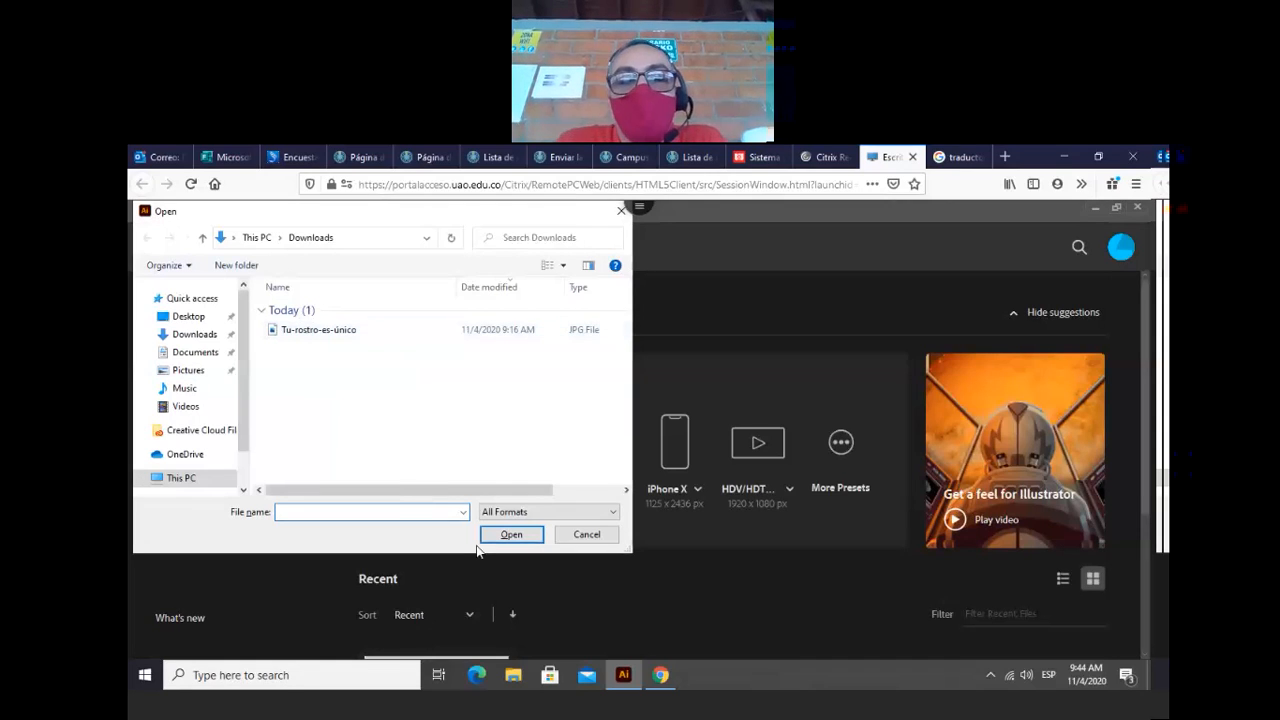
pyautogui.click(587, 534)
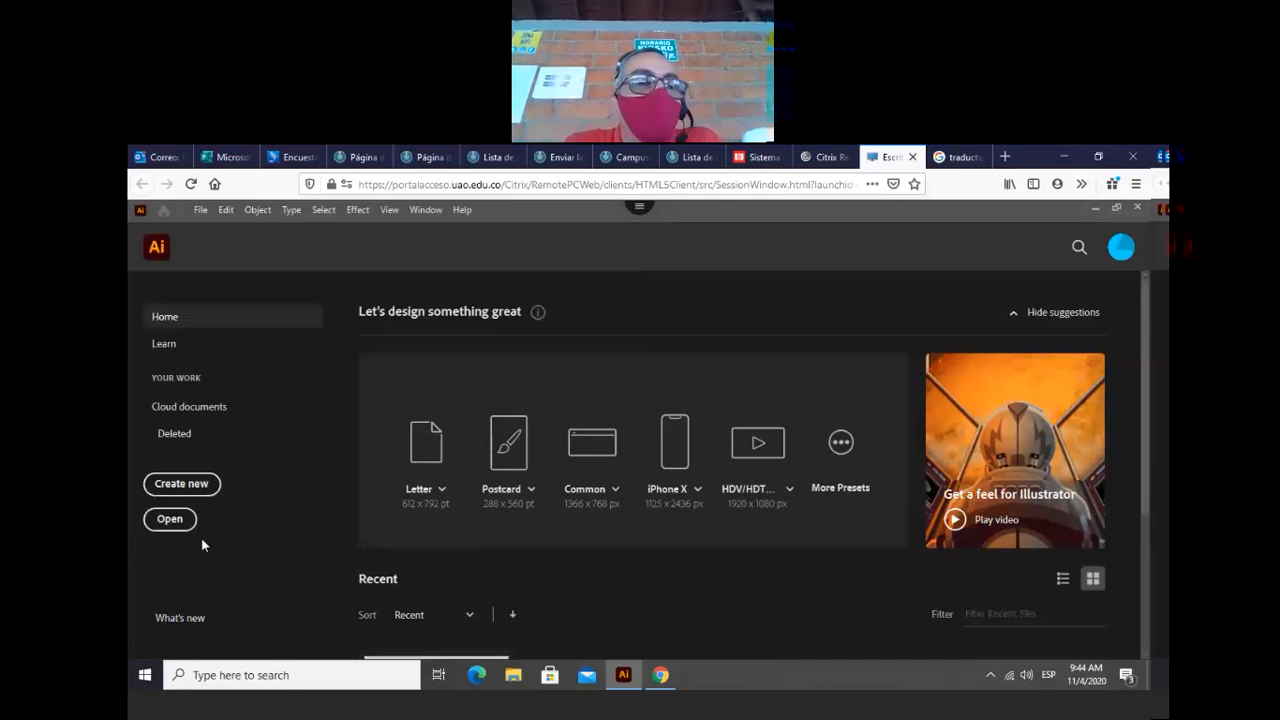
pyautogui.click(173, 520)
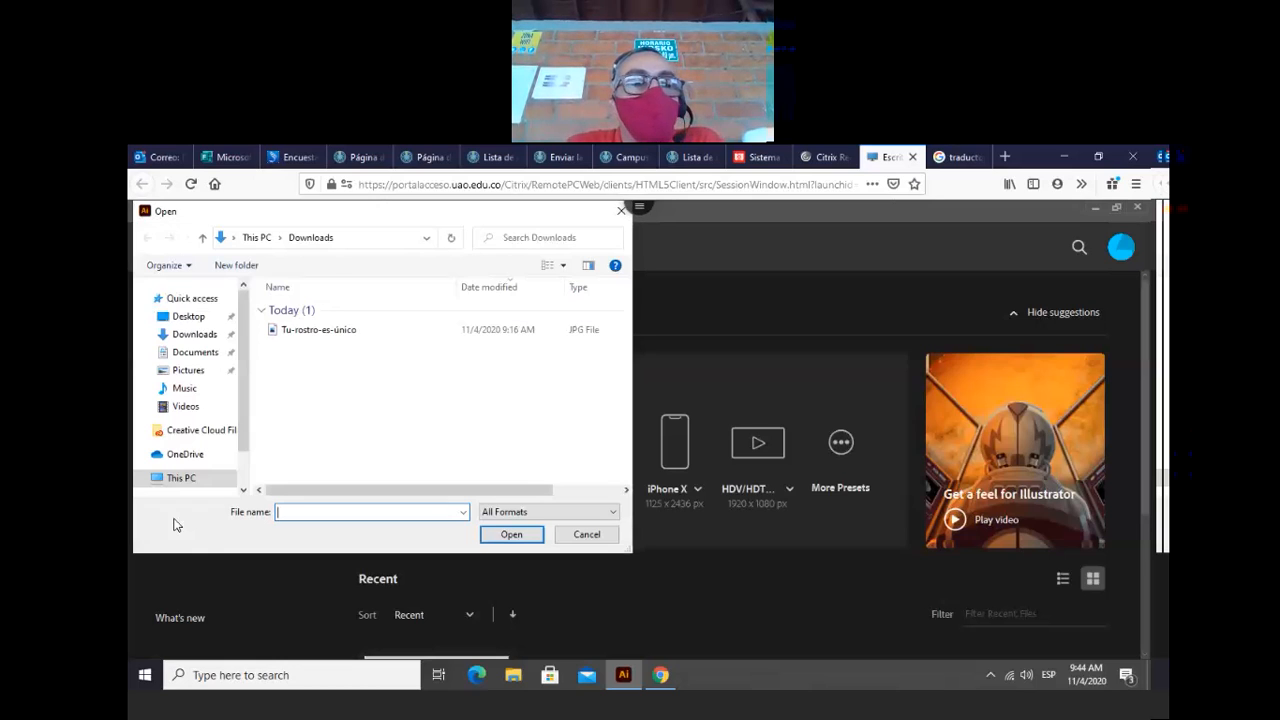
pyautogui.click(310, 332)
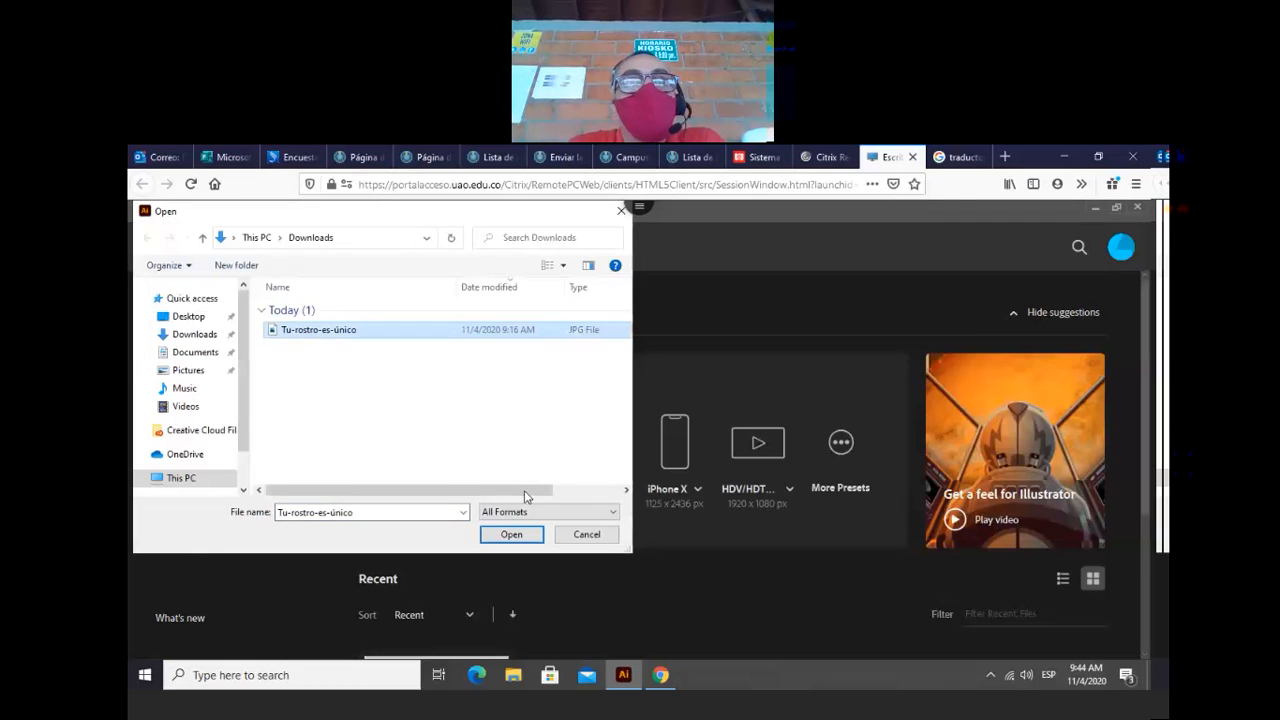
pyautogui.click(513, 534)
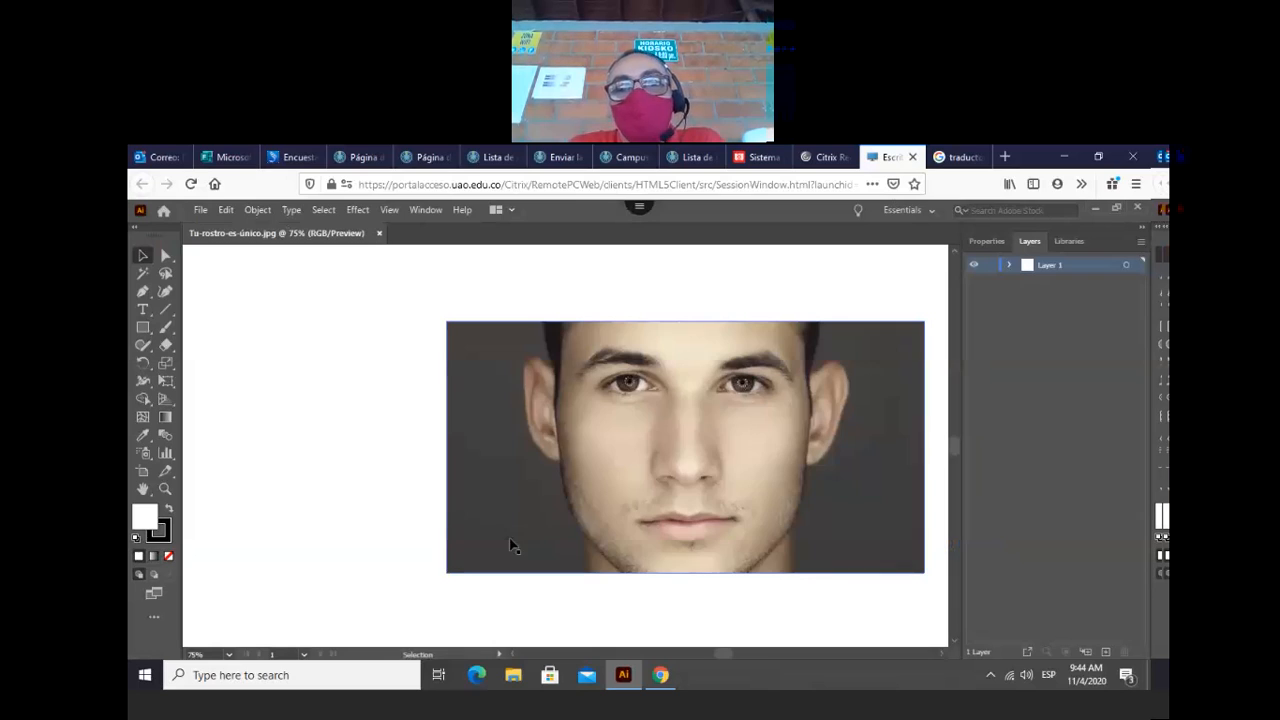
# - Isolate the face photo and move it about 55 px to the left
pyautogui.click(643, 453)
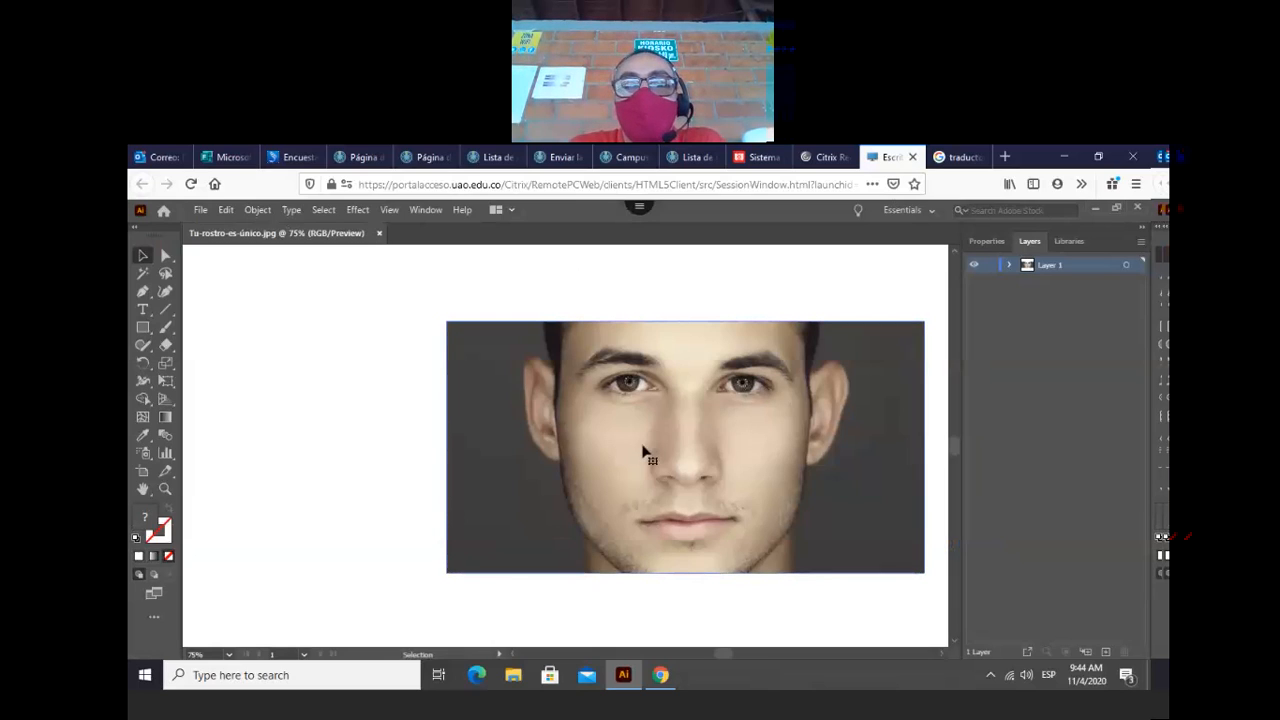
pyautogui.doubleClick(643, 453)
pyautogui.moveTo(629, 449); pyautogui.dragTo(466, 483)
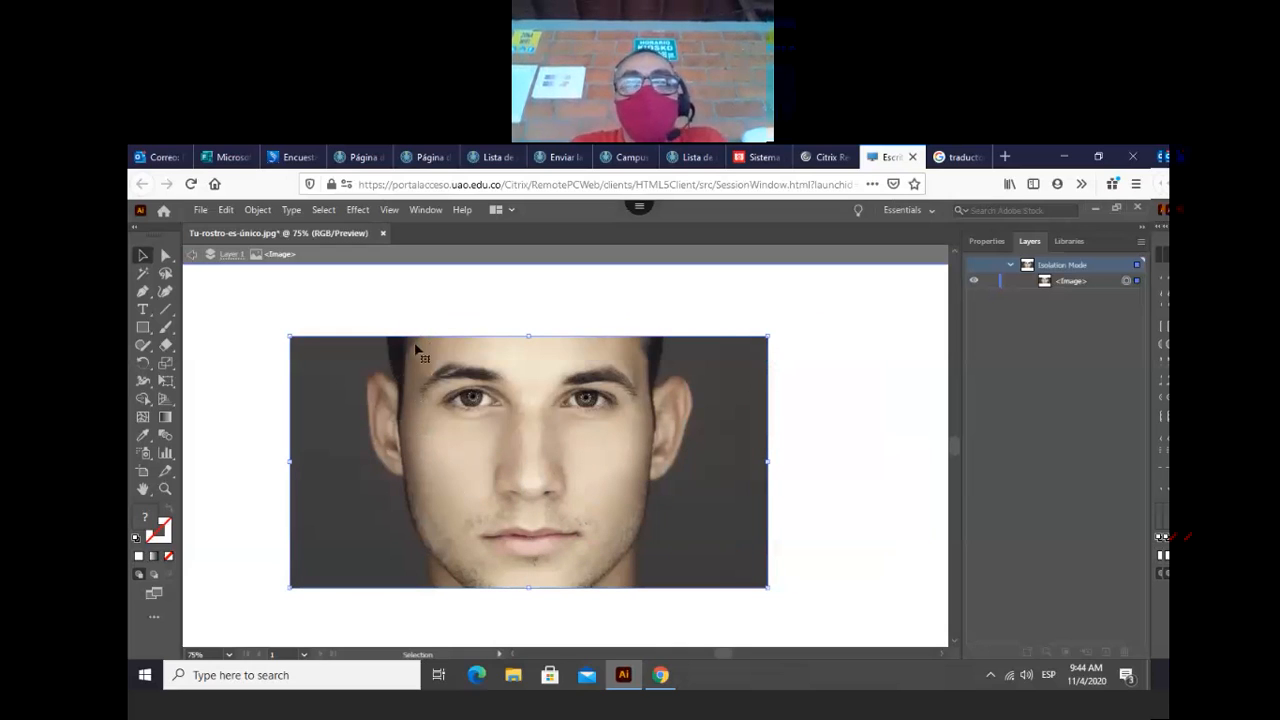
pyautogui.click(858, 408)
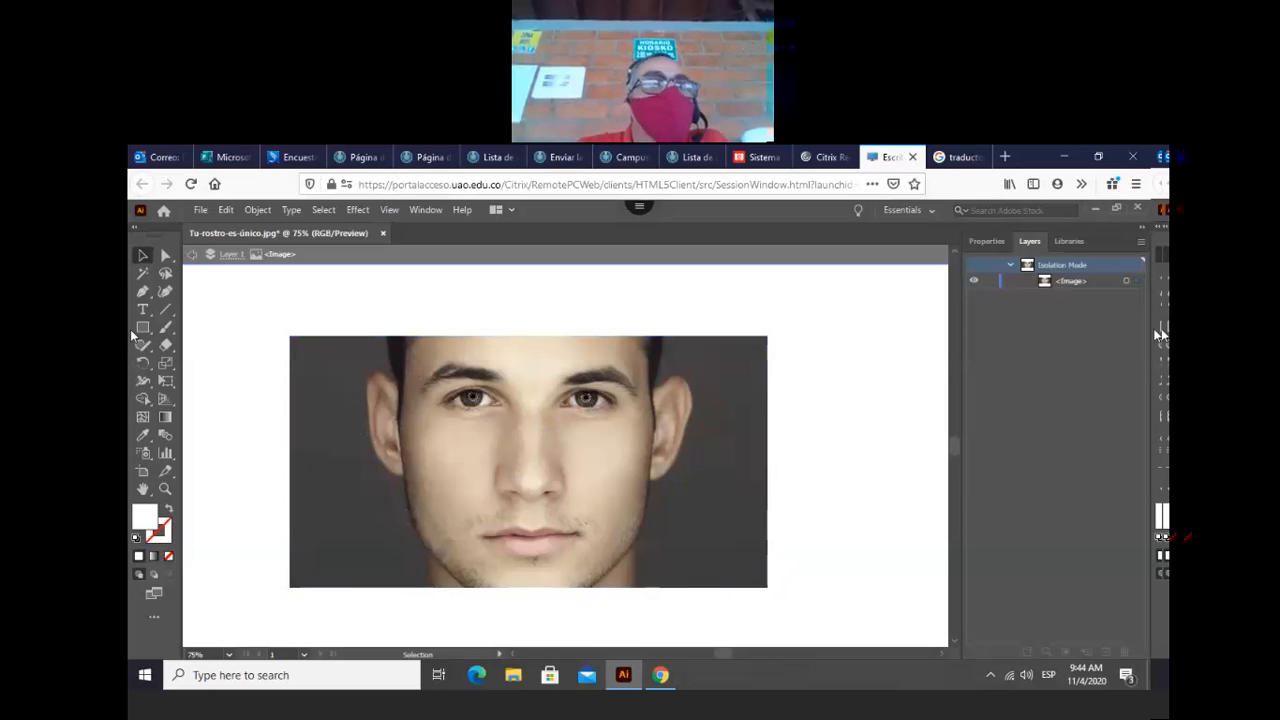
# - Review the Pen tool variants and Paintbrush settings, leaving both unchanged
pyautogui.click(142, 291)
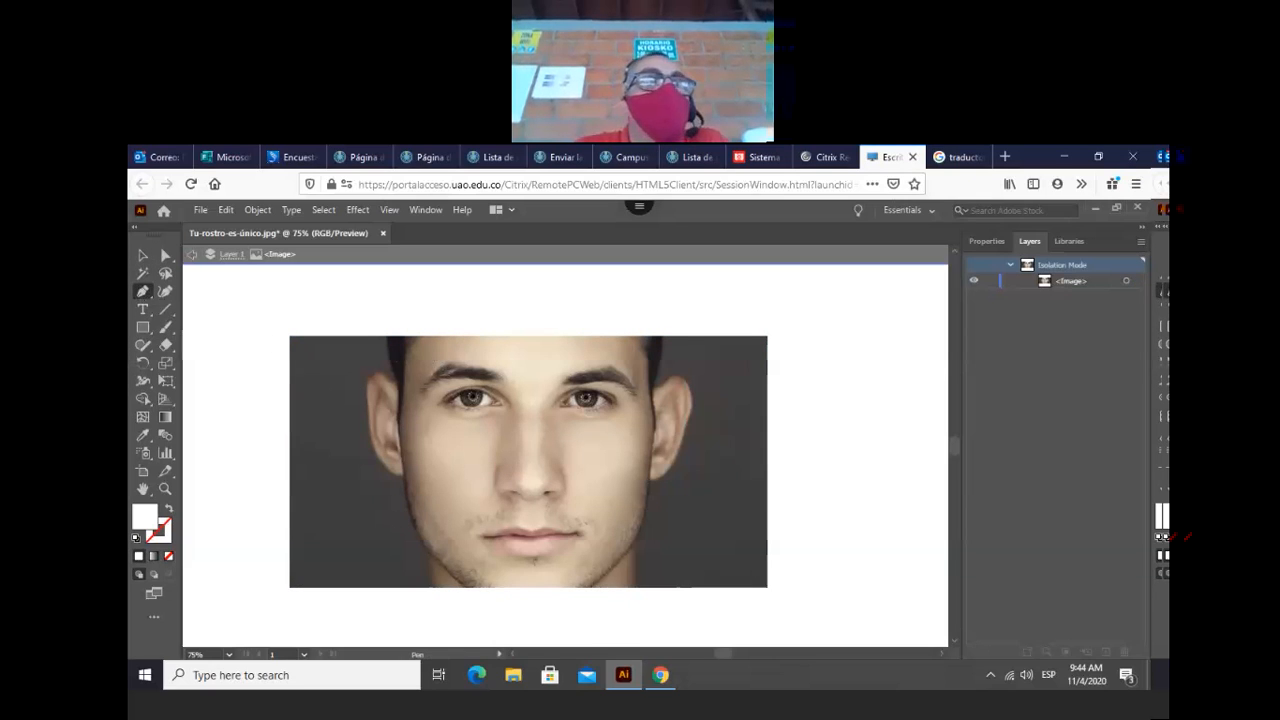
pyautogui.click(143, 292)
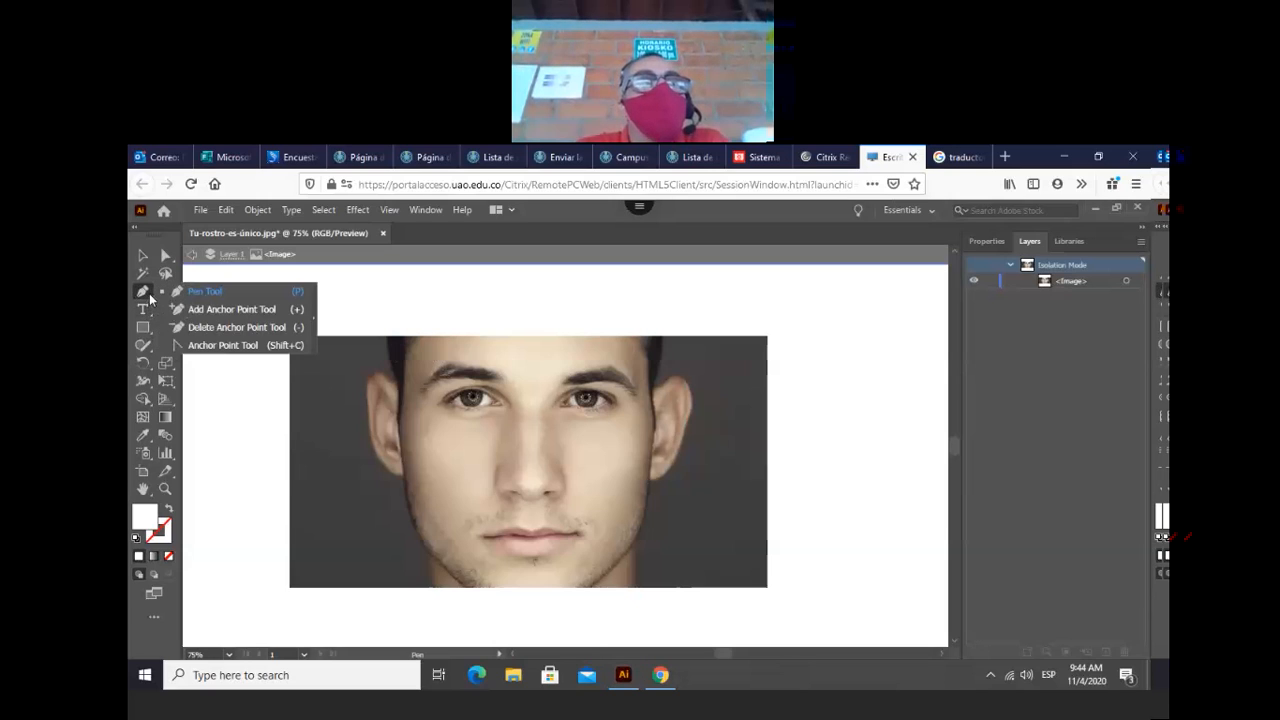
pyautogui.click(144, 295)
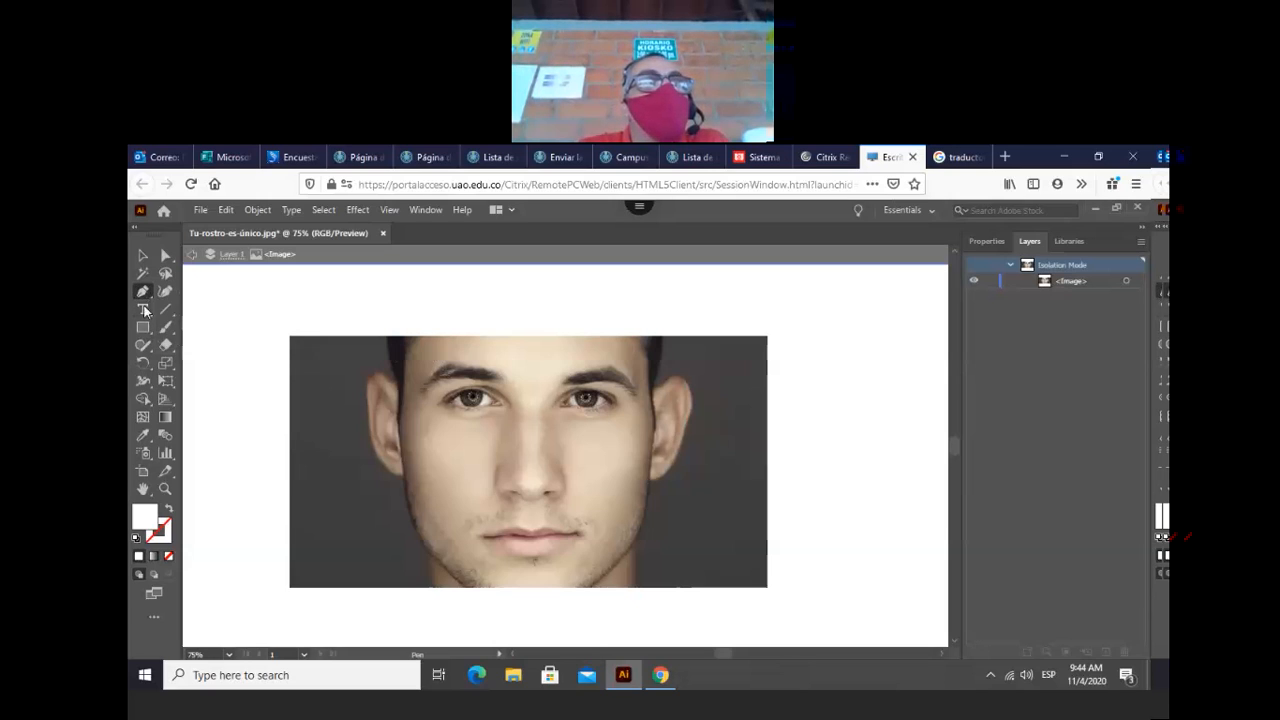
pyautogui.click(166, 328)
pyautogui.doubleClick(166, 330)
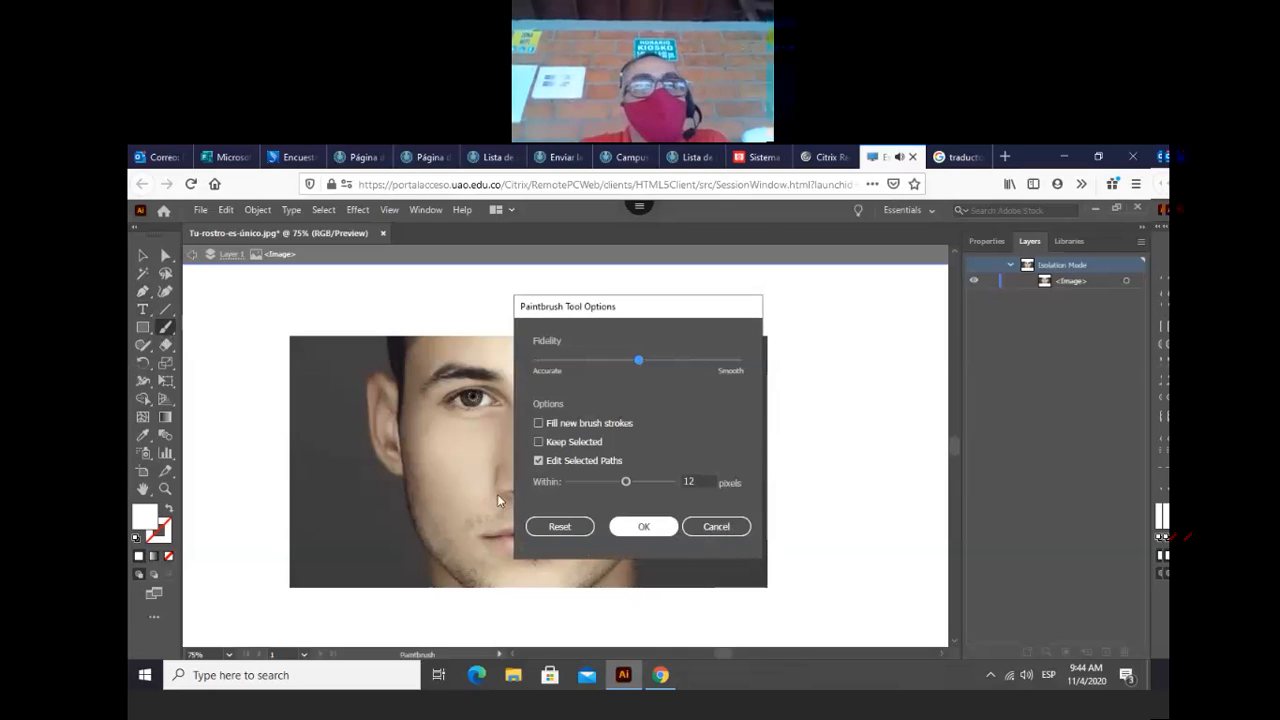
pyautogui.click(712, 527)
pyautogui.click(166, 330)
pyautogui.doubleClick(166, 330)
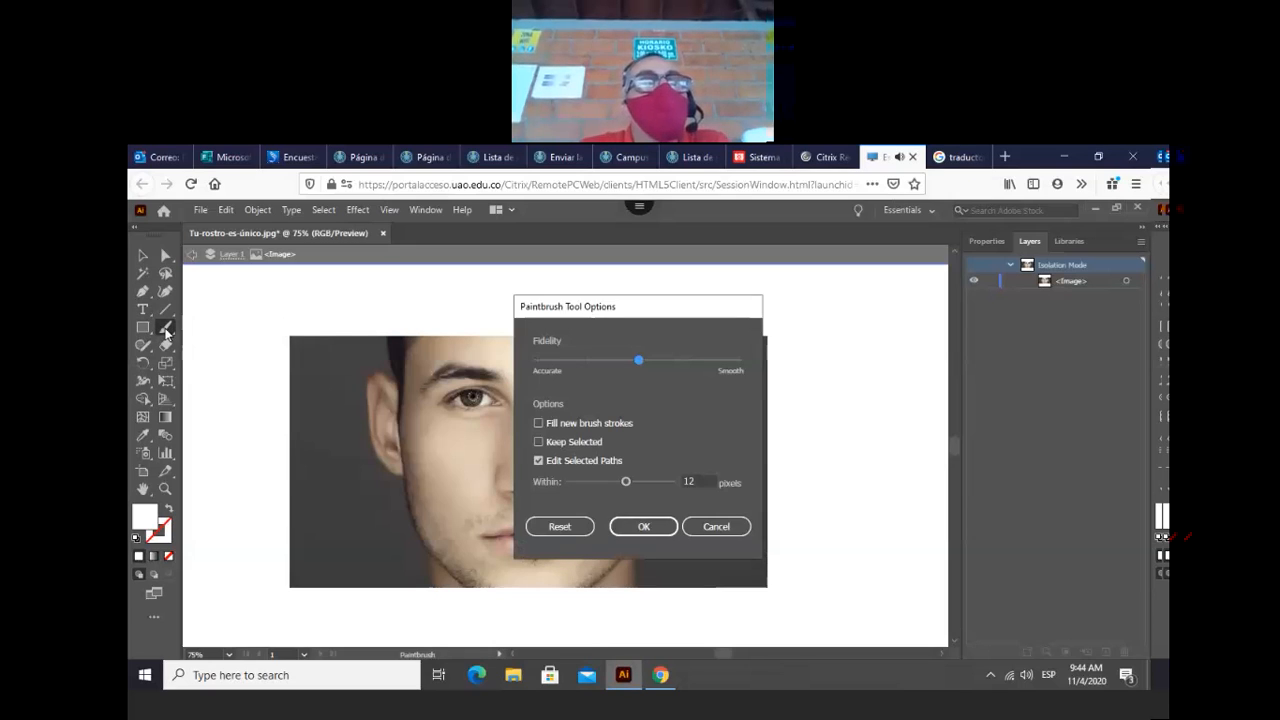
pyautogui.click(712, 526)
pyautogui.click(167, 329)
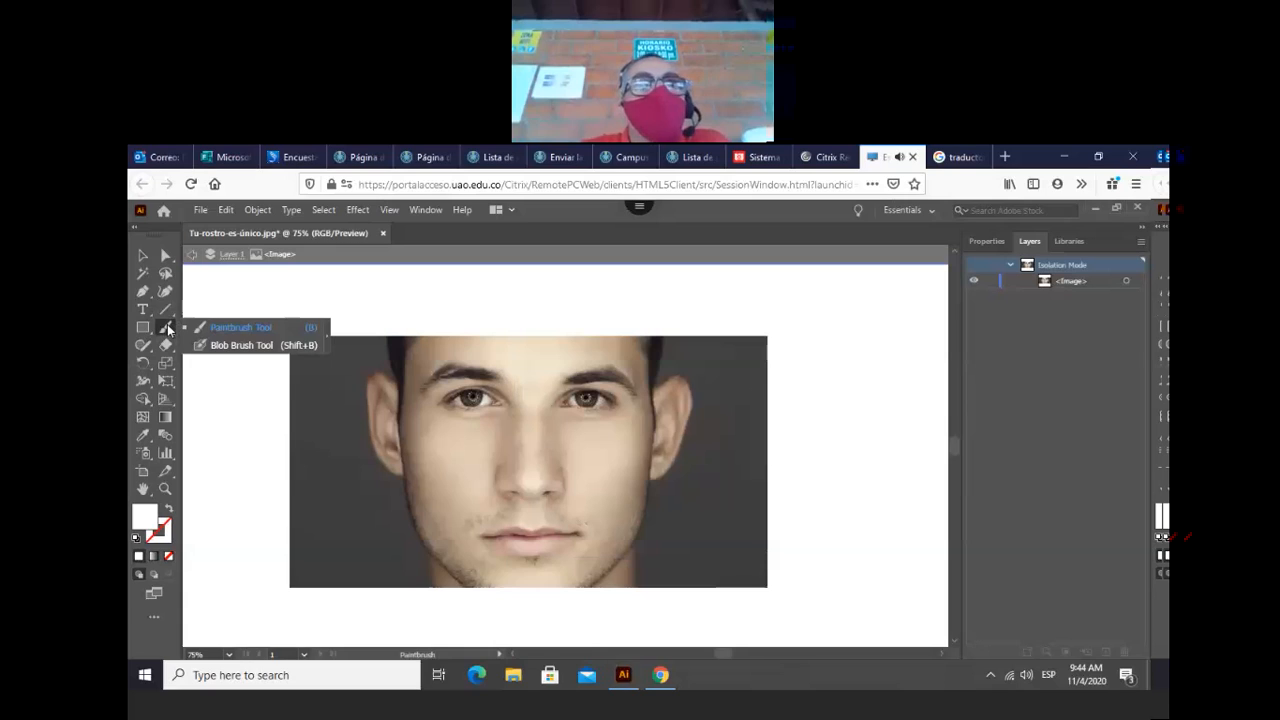
pyautogui.click(168, 329)
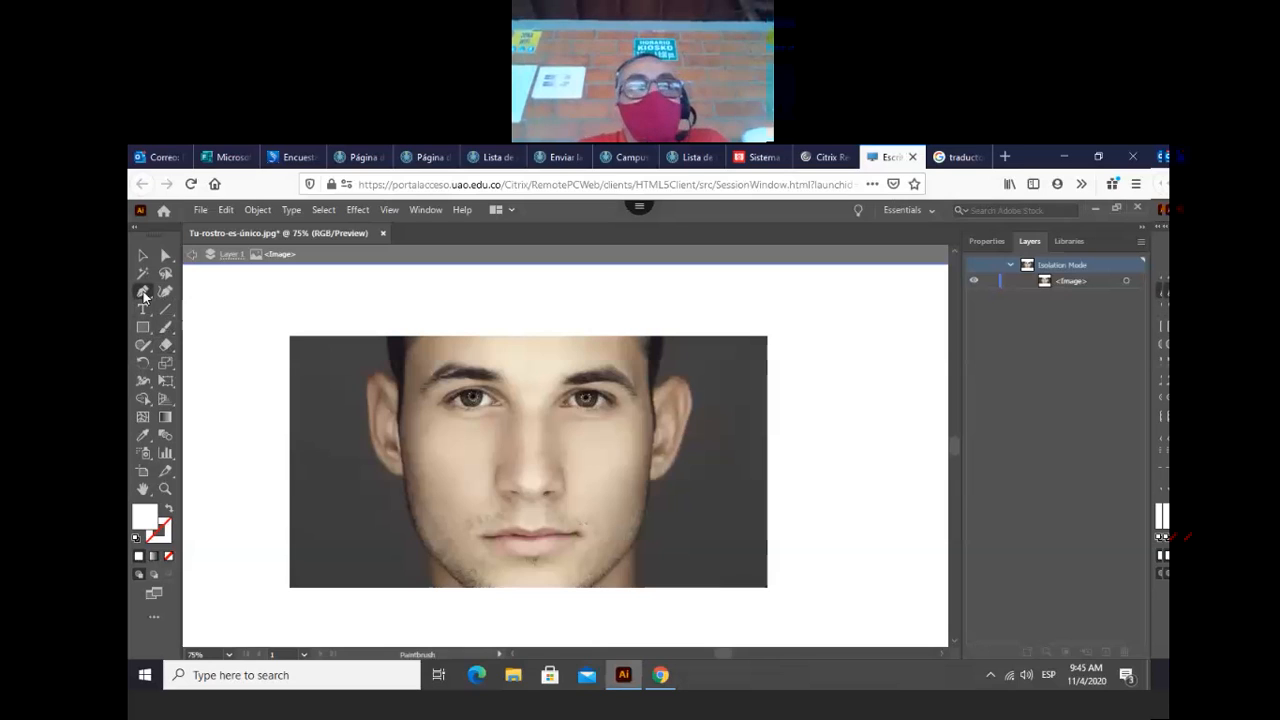
# - Start a Pen outline from the photo's top edge toward the left temple, then undo it
pyautogui.click(143, 293)
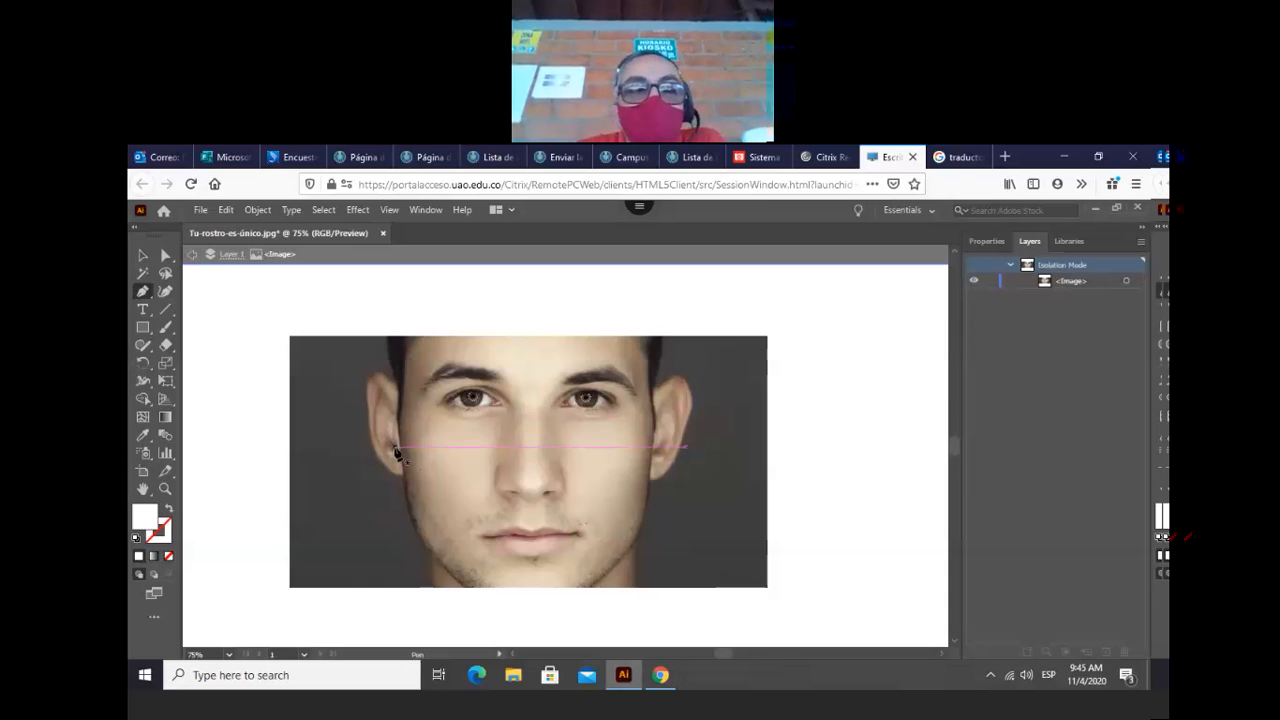
pyautogui.click(418, 338)
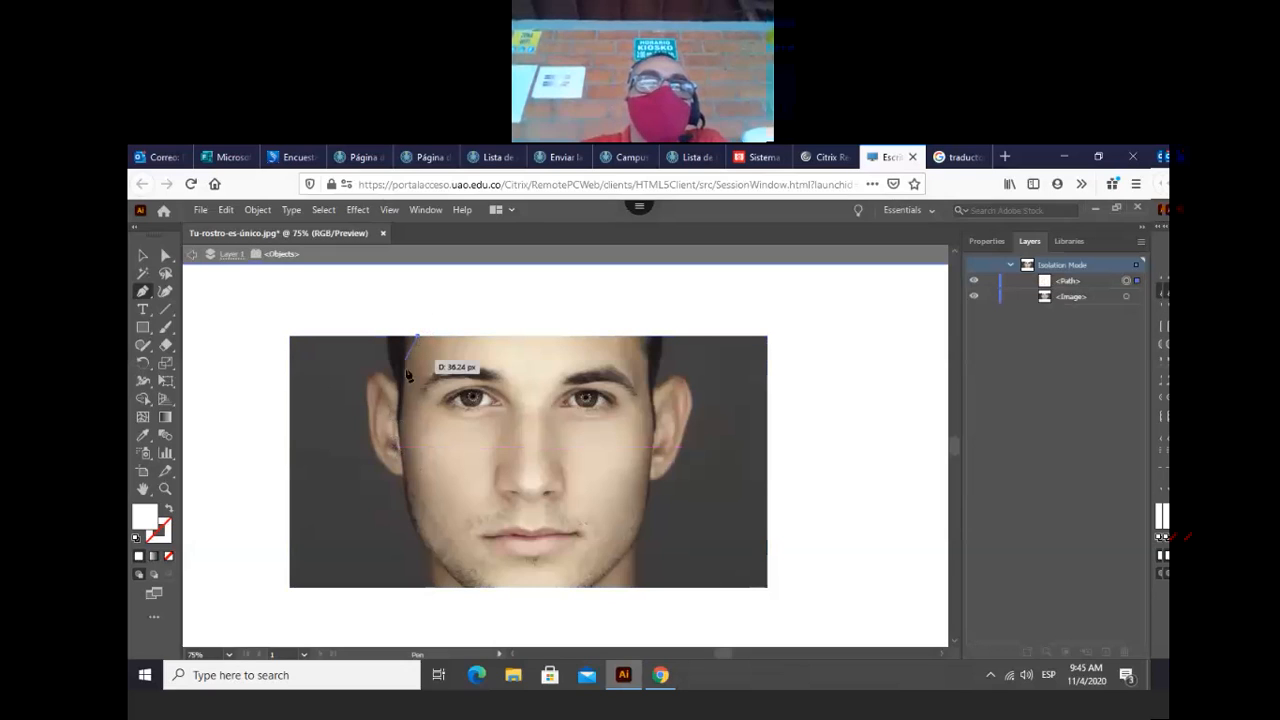
pyautogui.moveTo(402, 400); pyautogui.dragTo(405, 416)
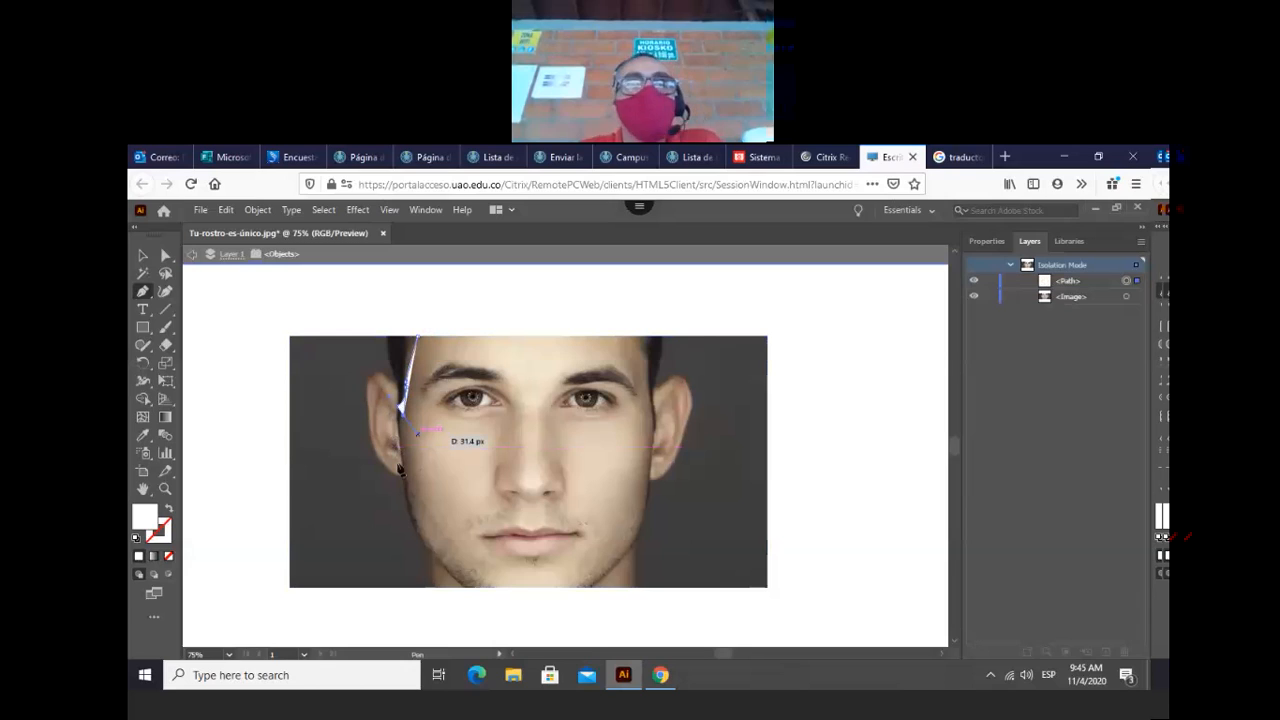
pyautogui.hotkey('ctrl', 'z')
pyautogui.hotkey('ctrl', 'z')
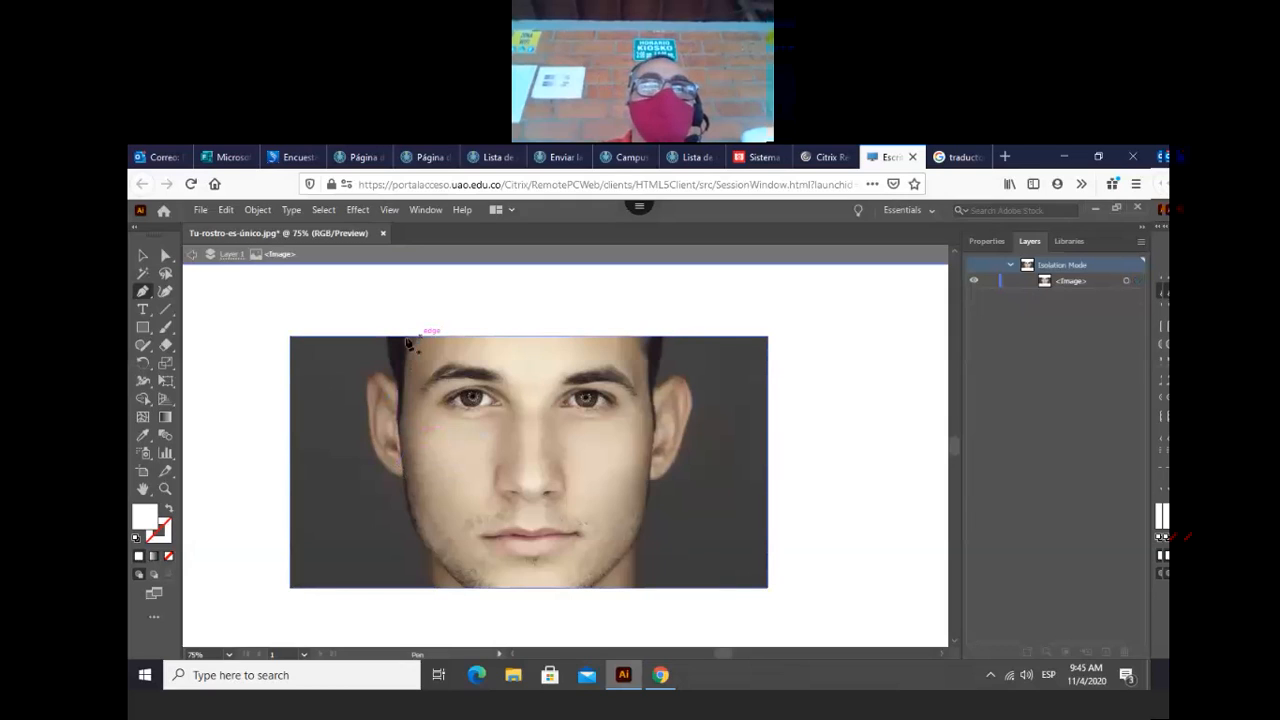
# - Make two more outline attempts down the face's left edge and undo both
pyautogui.click(407, 337)
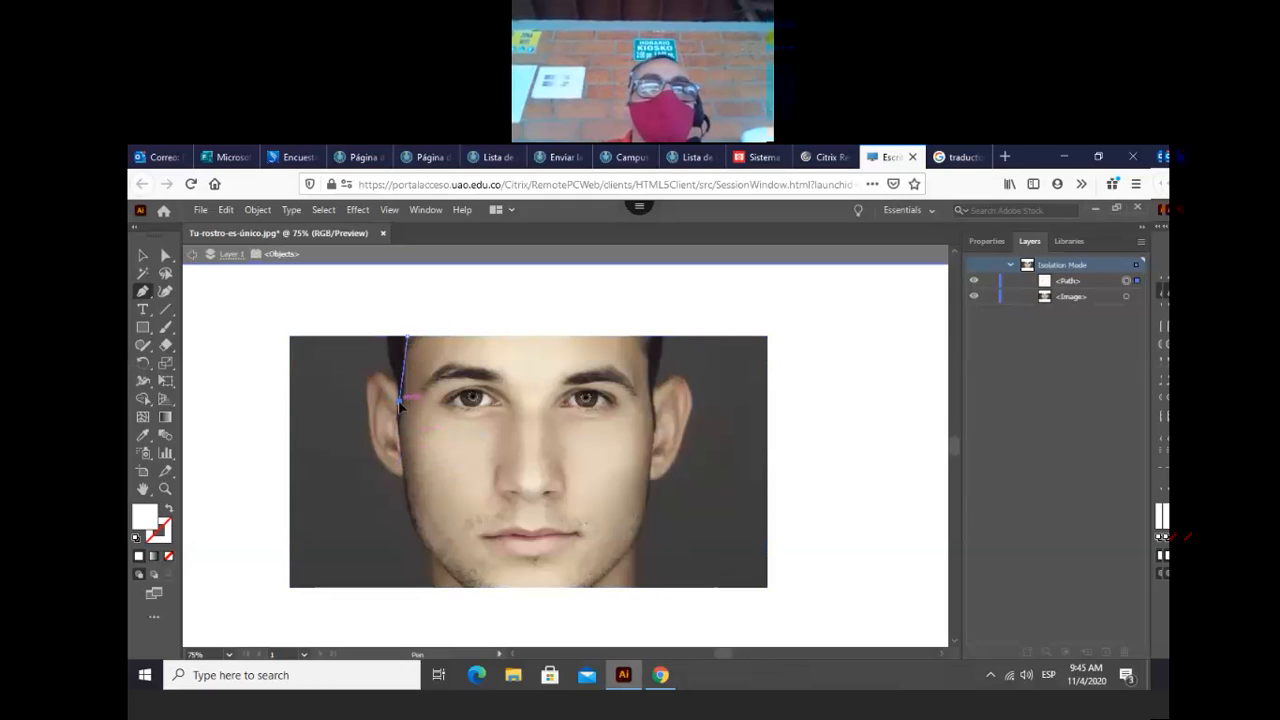
pyautogui.click(399, 414)
pyautogui.click(396, 449)
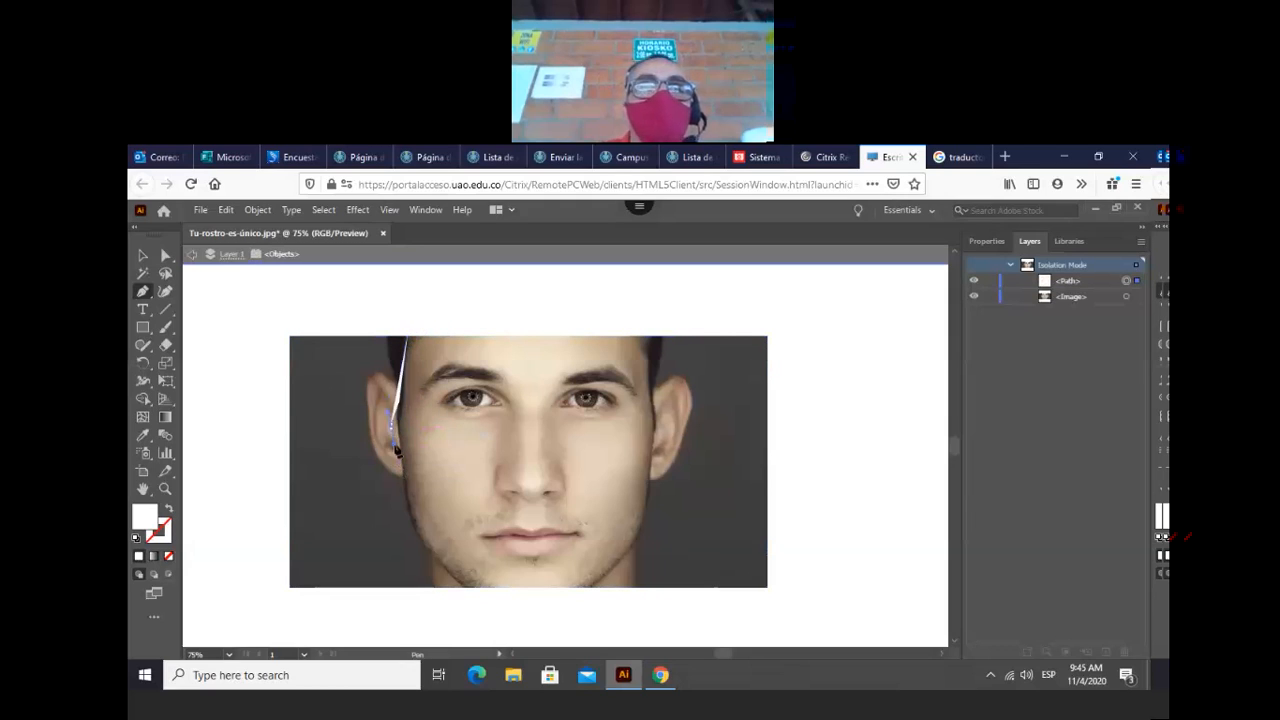
pyautogui.moveTo(391, 428); pyautogui.dragTo(395, 447)
pyautogui.hotkey('ctrl', 'z')
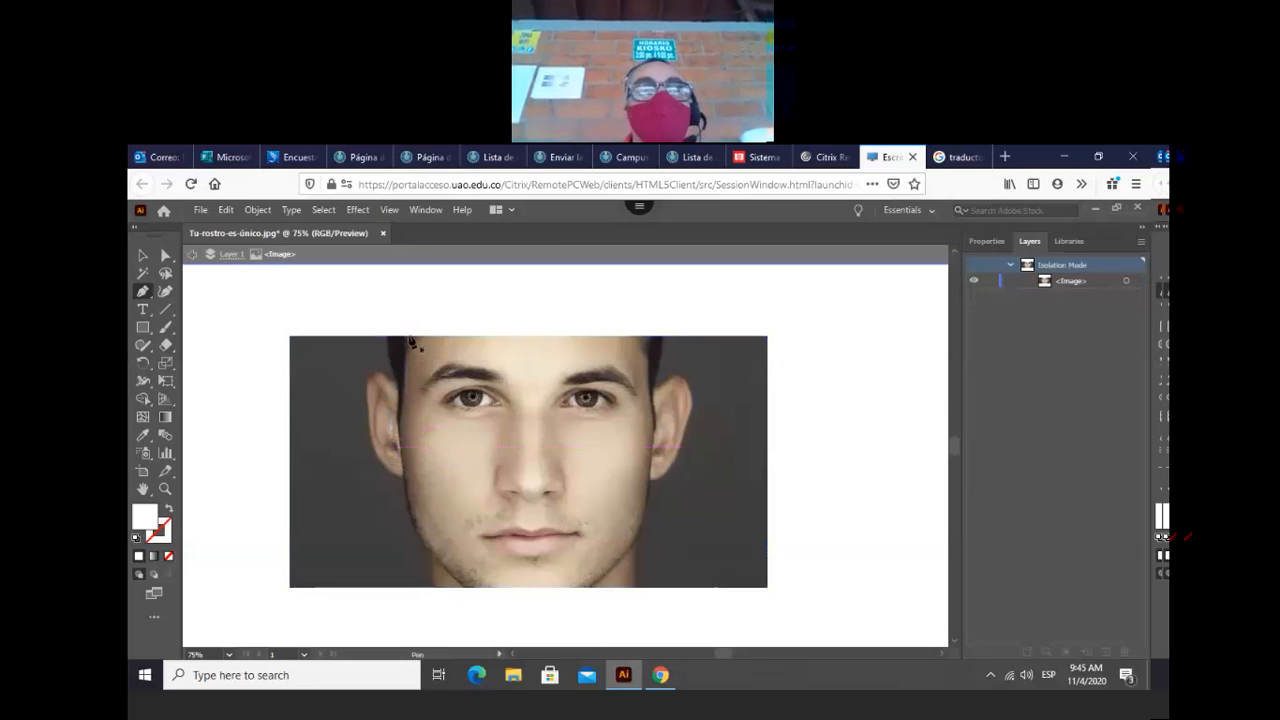
pyautogui.moveTo(411, 338); pyautogui.dragTo(406, 386)
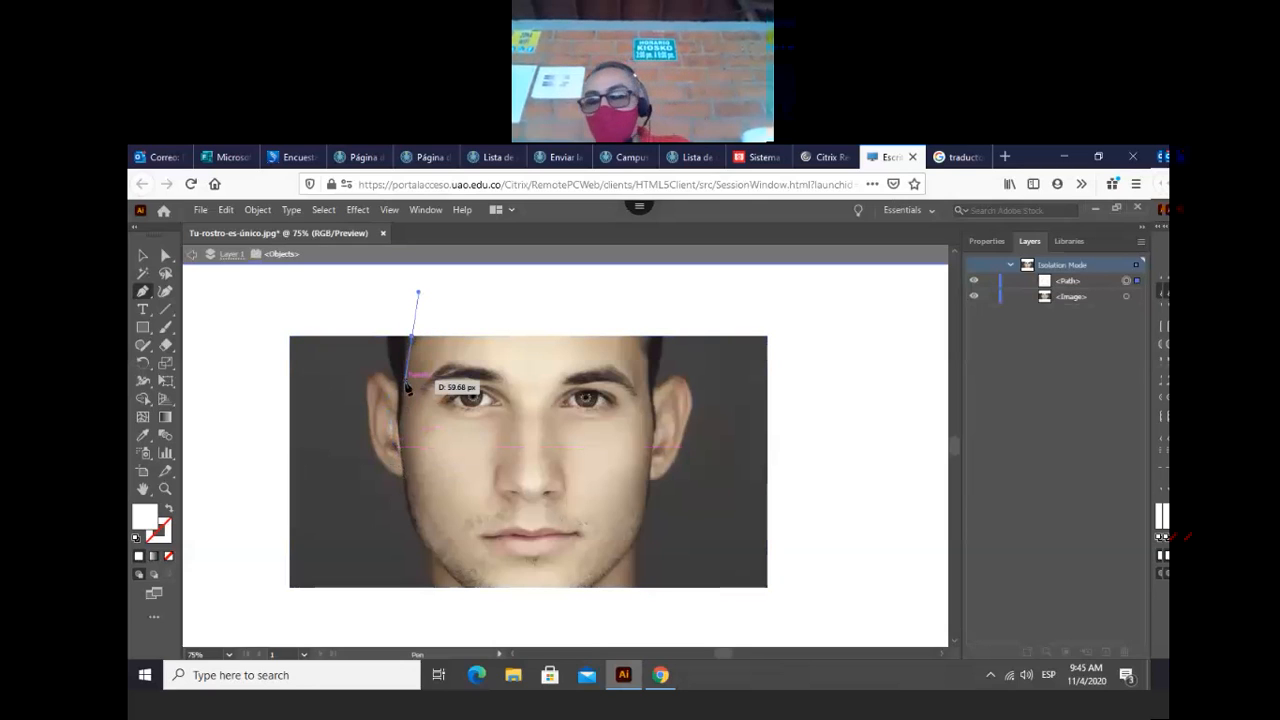
pyautogui.hotkey('ctrl', 'z')
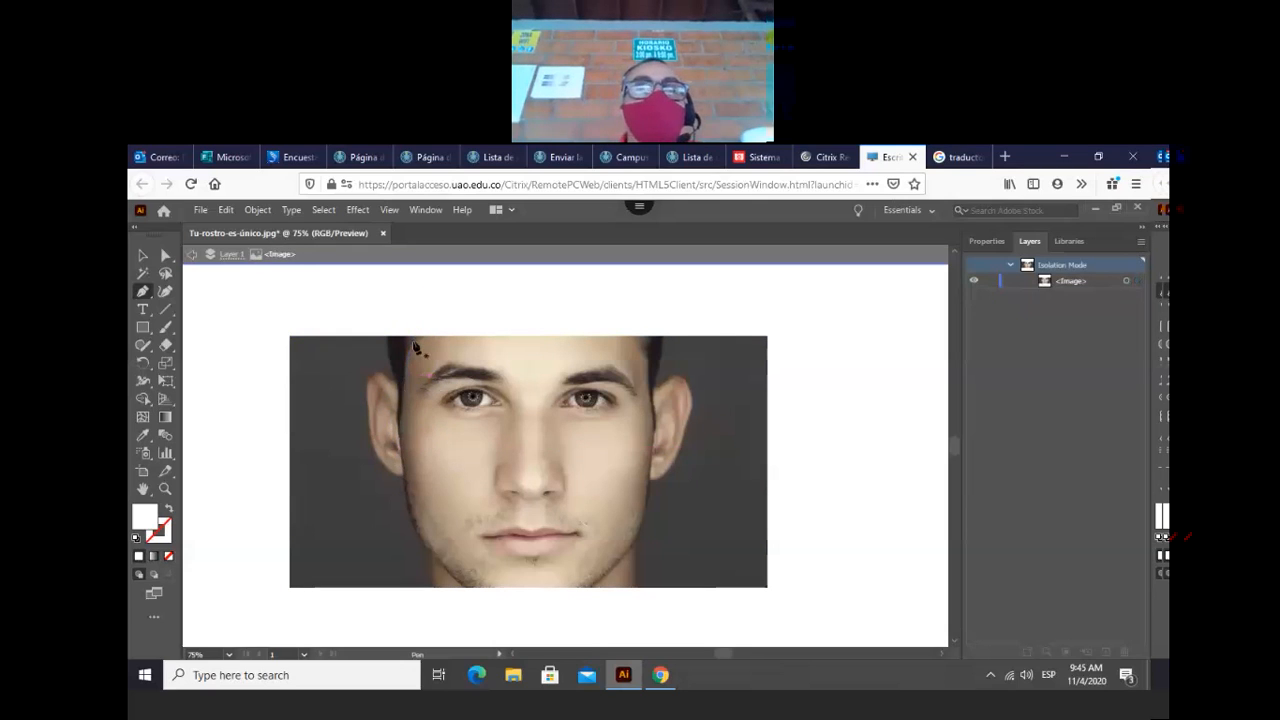
# - Trace the face's left edge from the top, past the ear, down to the jaw
pyautogui.click(413, 337)
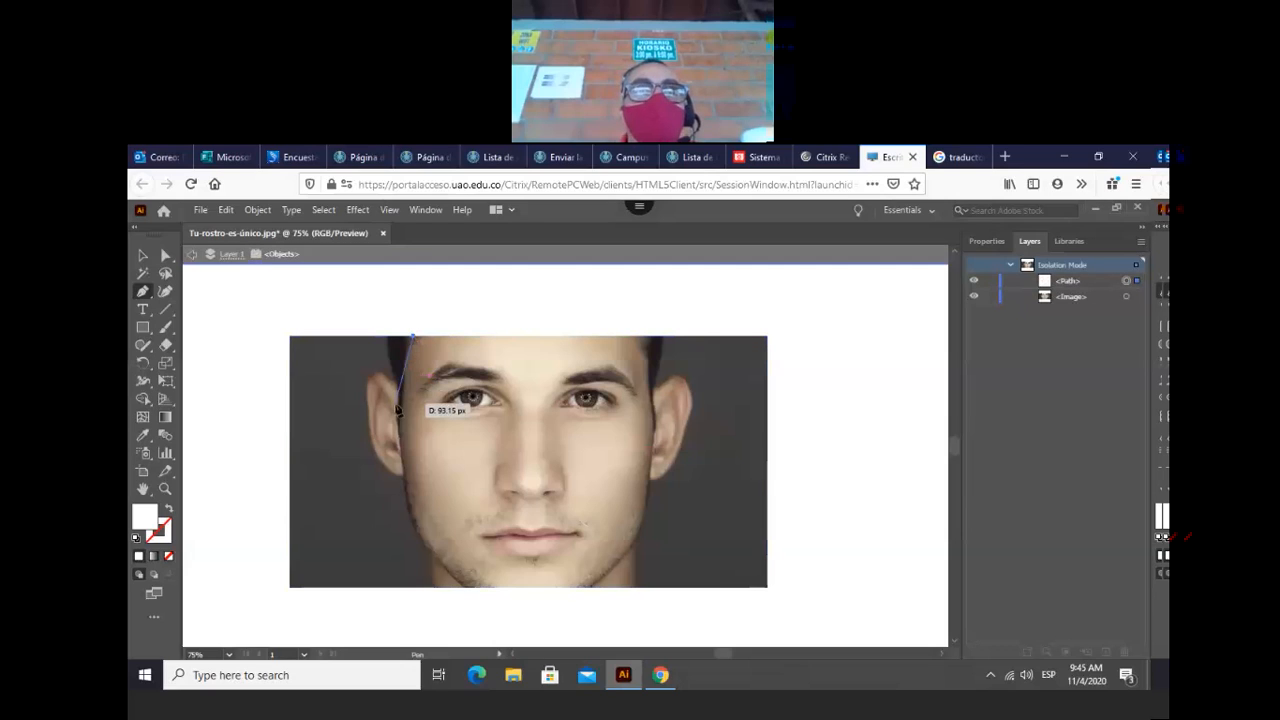
pyautogui.moveTo(400, 404); pyautogui.dragTo(401, 410)
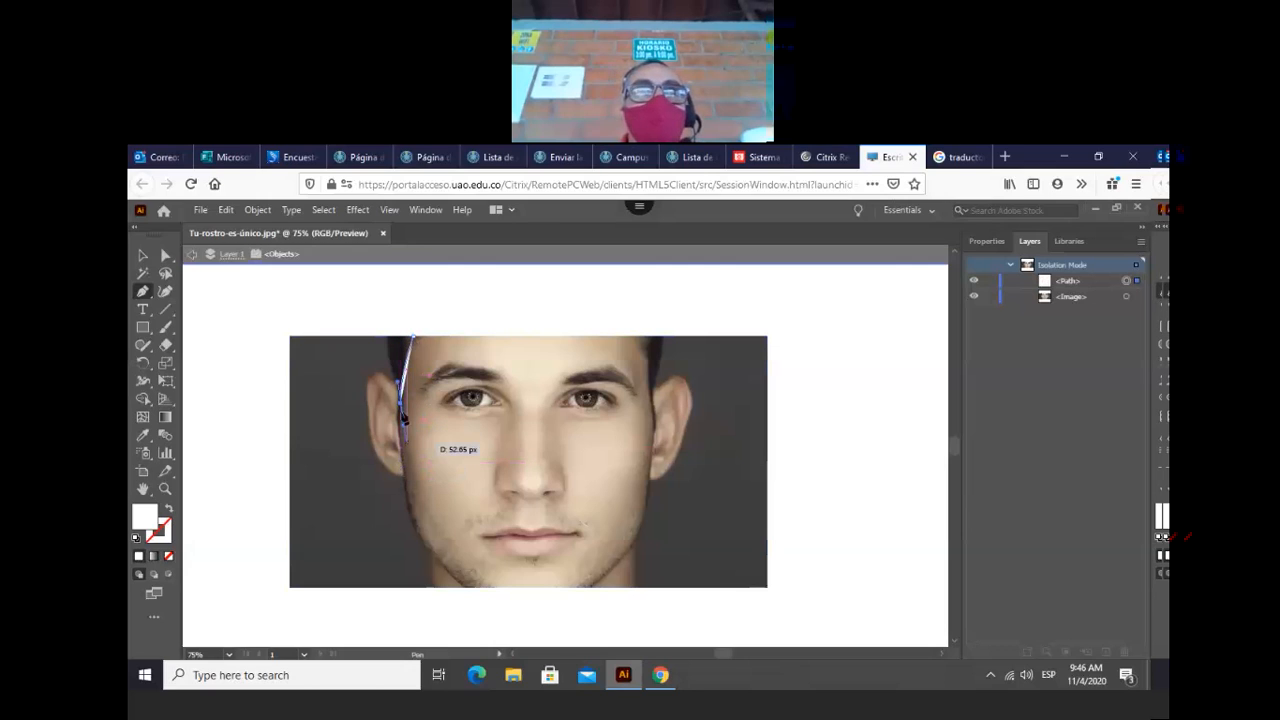
pyautogui.click(406, 487)
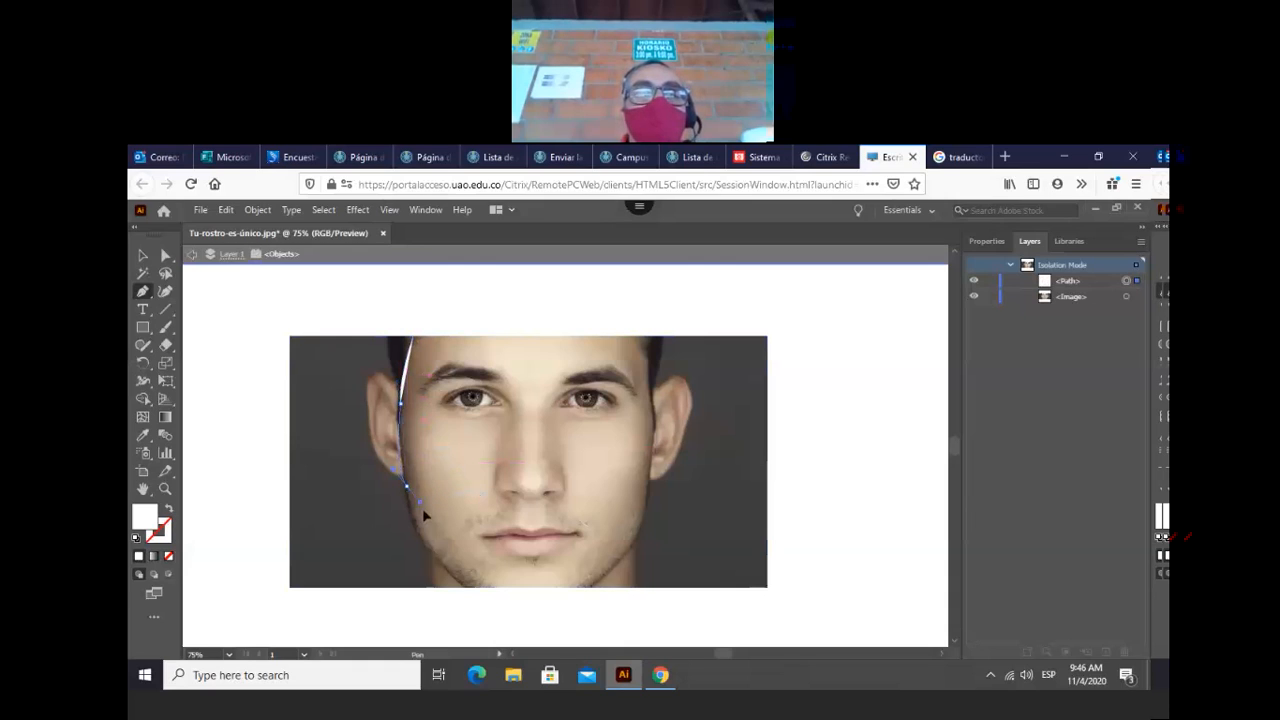
pyautogui.click(412, 529)
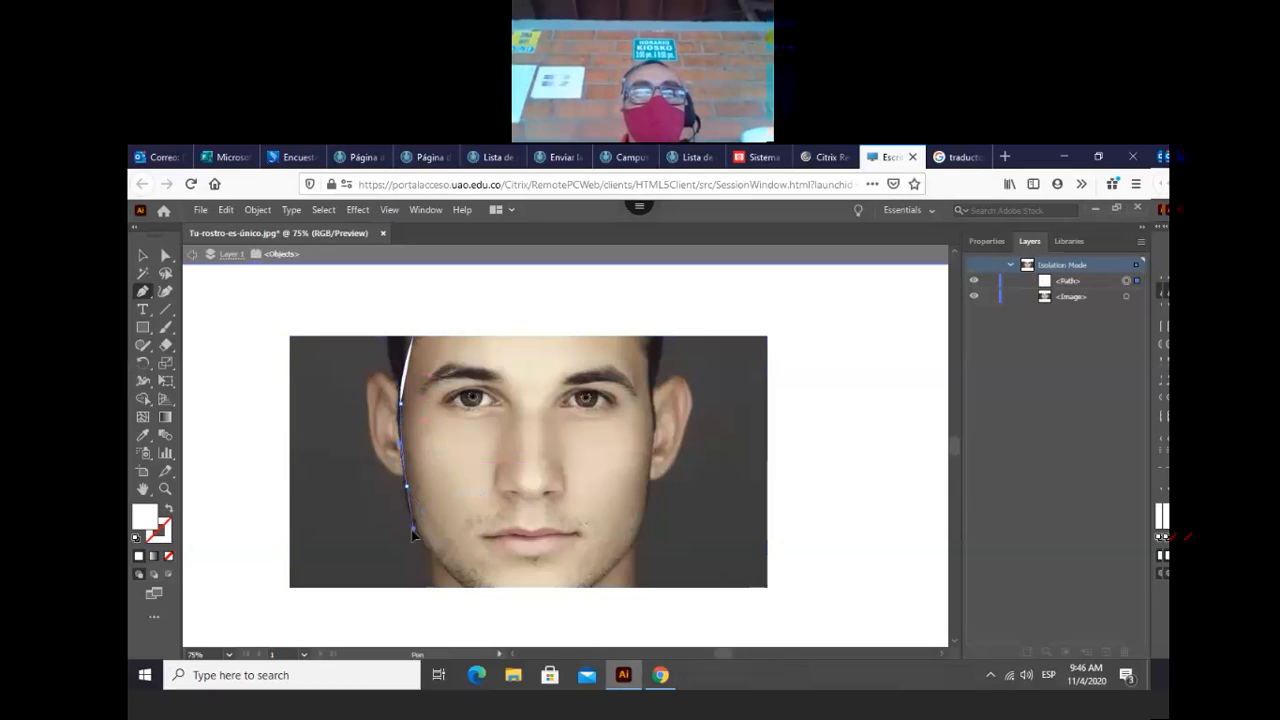
pyautogui.moveTo(415, 535); pyautogui.dragTo(418, 540)
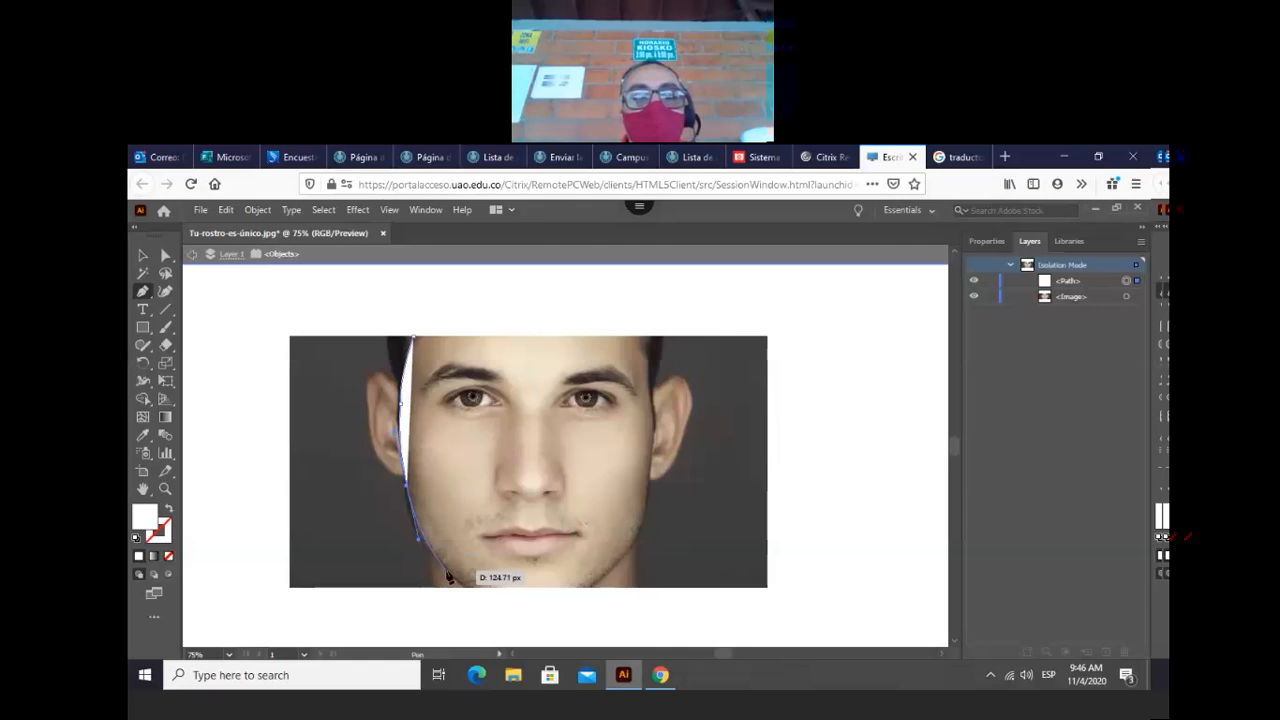
pyautogui.click(409, 489)
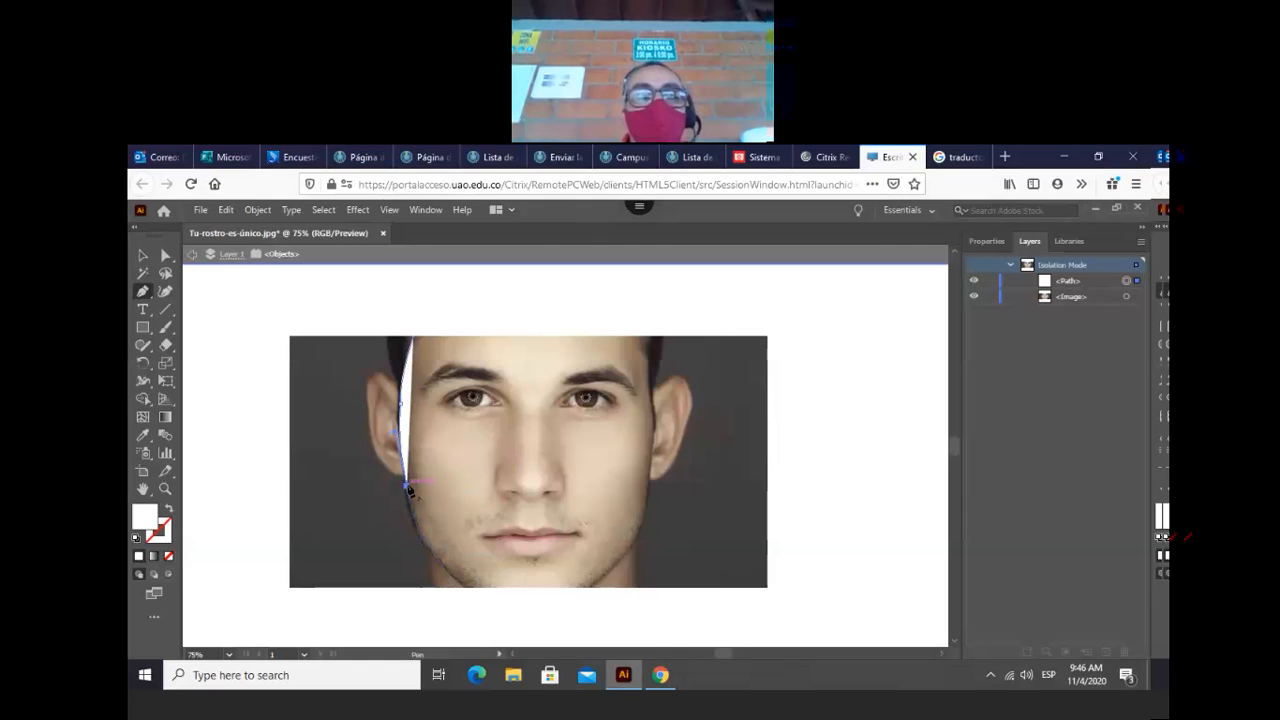
pyautogui.moveTo(407, 490); pyautogui.dragTo(417, 541)
pyautogui.moveTo(418, 543)
pyautogui.mouseDown()
pyautogui.moveTo(433, 551)
pyautogui.moveTo(422, 558)
pyautogui.mouseUp()
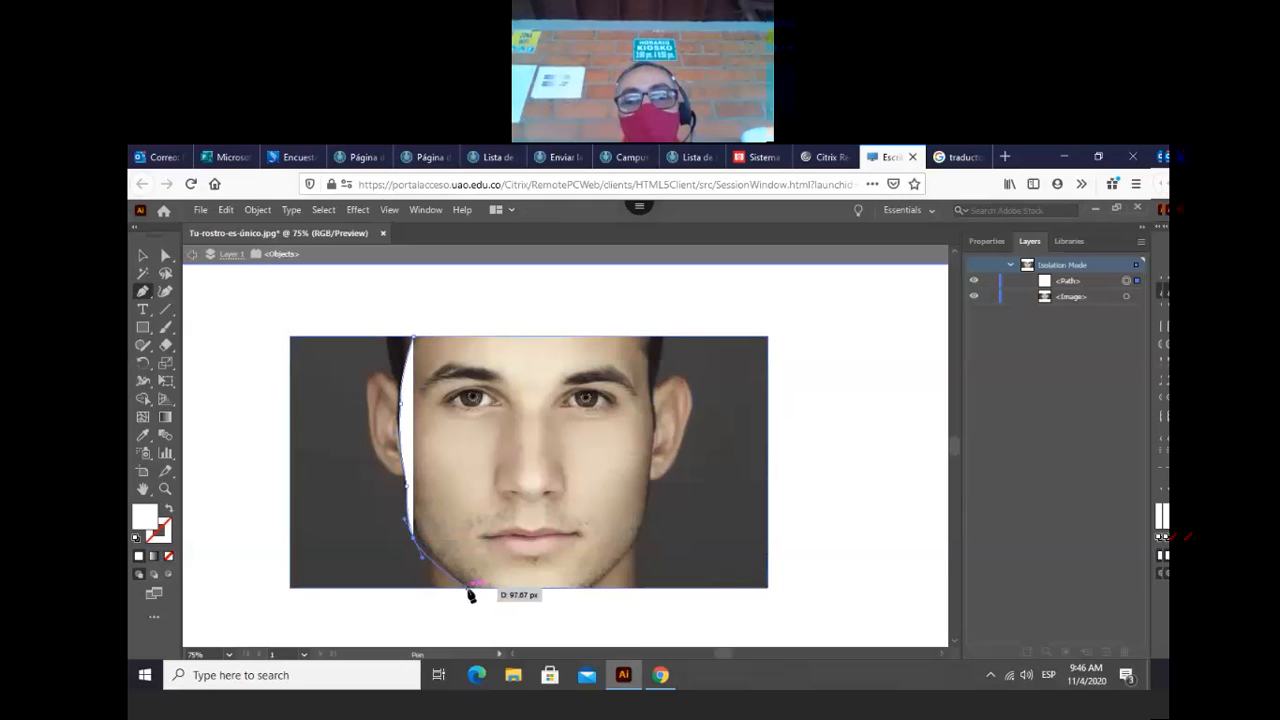
# - Curve the outline around the chin and up the right cheek, closing it at the starting point
pyautogui.click(468, 588)
pyautogui.moveTo(468, 589); pyautogui.dragTo(651, 404)
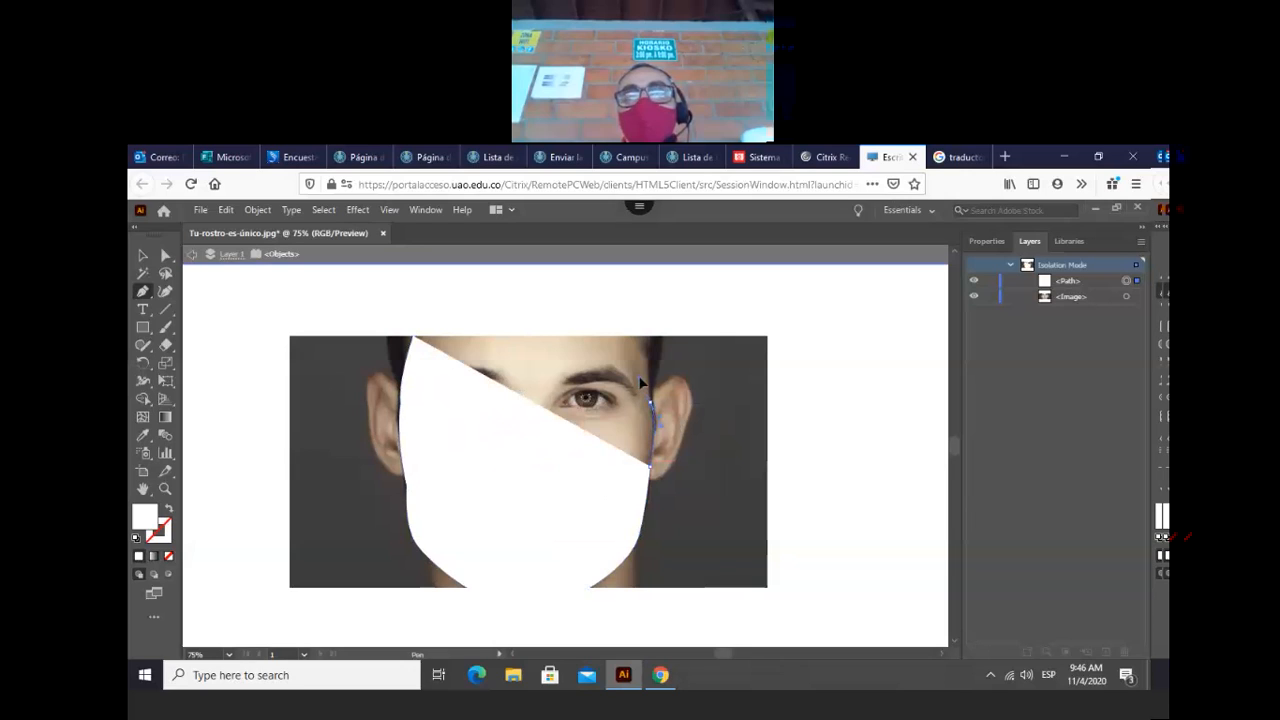
pyautogui.moveTo(641, 383); pyautogui.dragTo(652, 408)
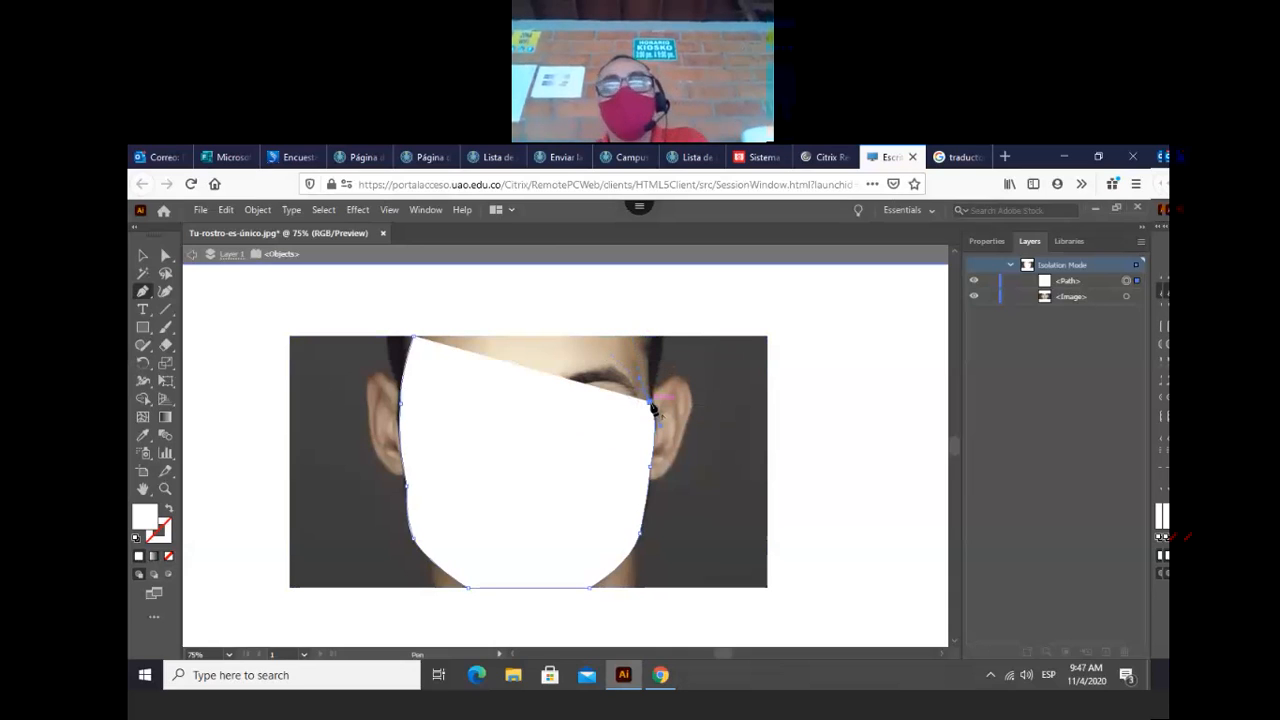
pyautogui.moveTo(652, 408); pyautogui.dragTo(589, 317)
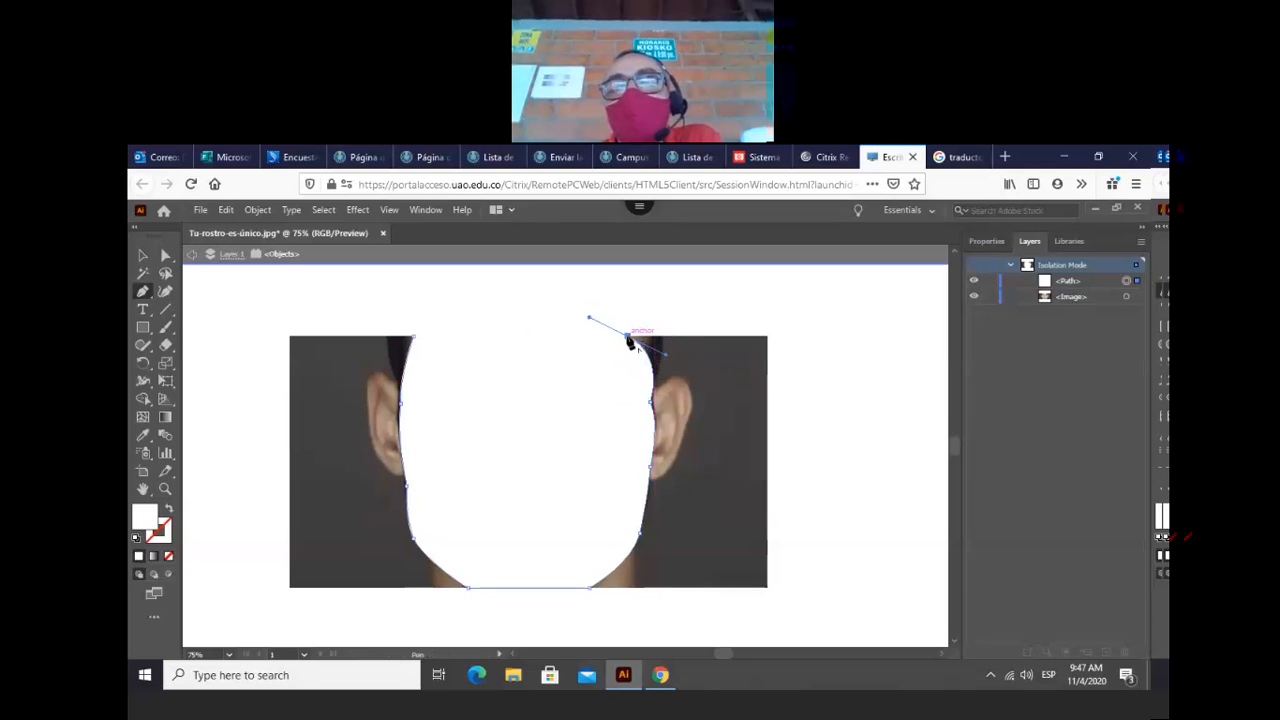
pyautogui.click(627, 338)
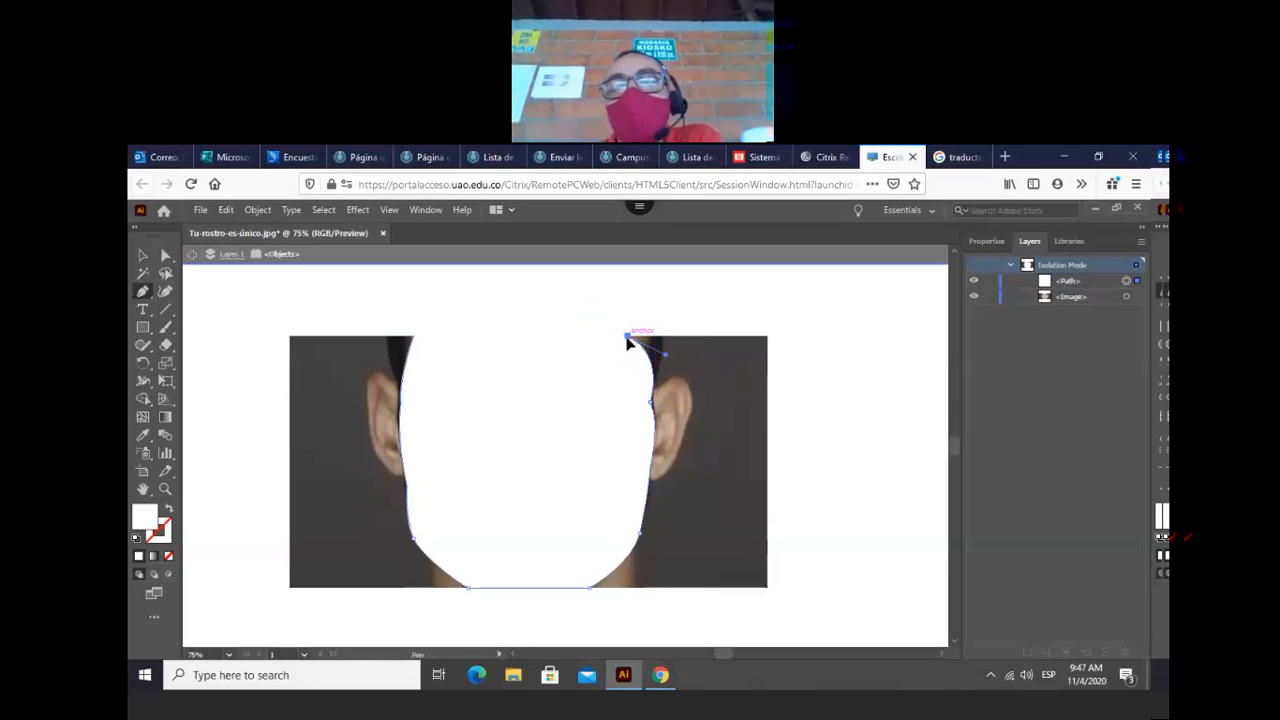
pyautogui.click(416, 338)
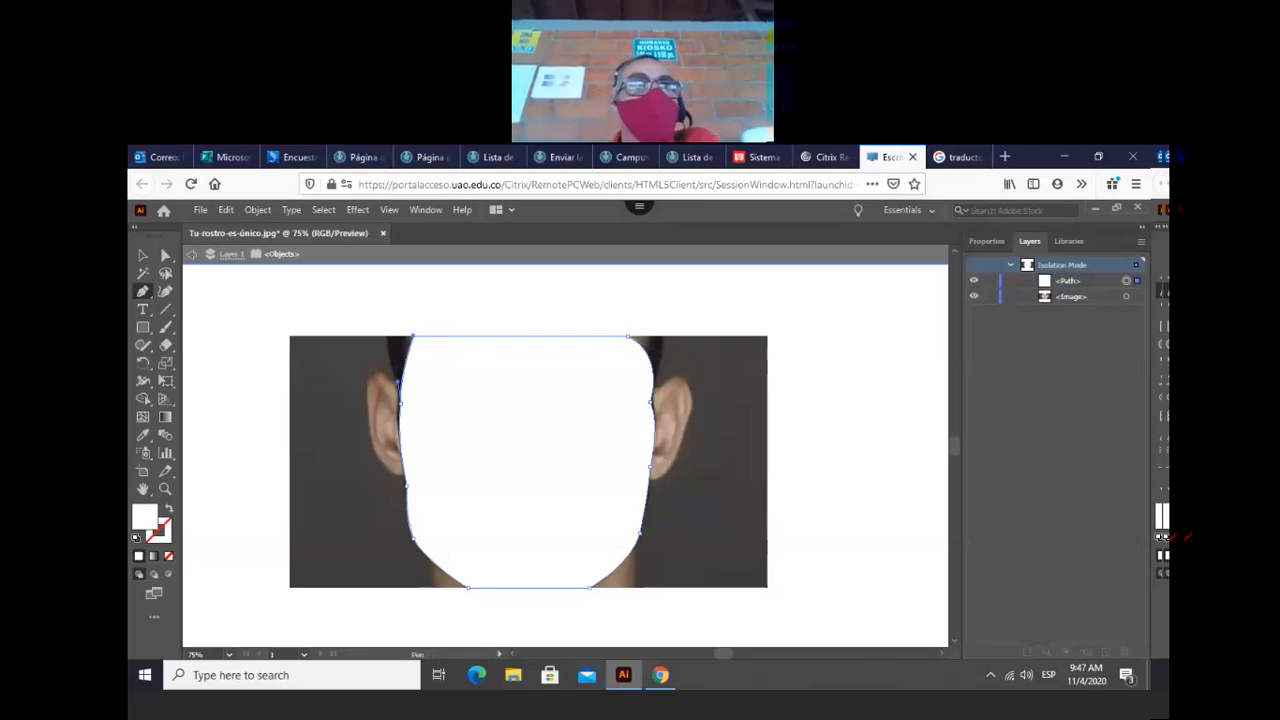
pyautogui.click(142, 257)
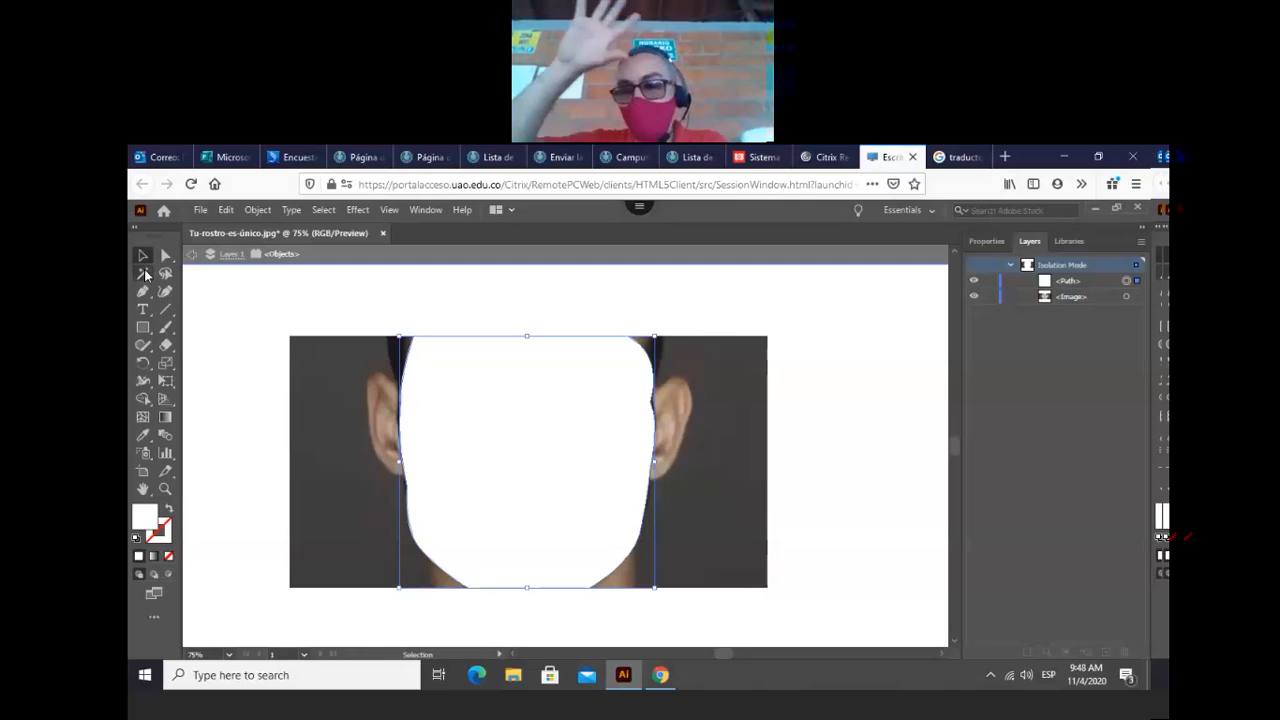
# - Move the white face shape about 160 px right so the face's left half shows
pyautogui.click(143, 255)
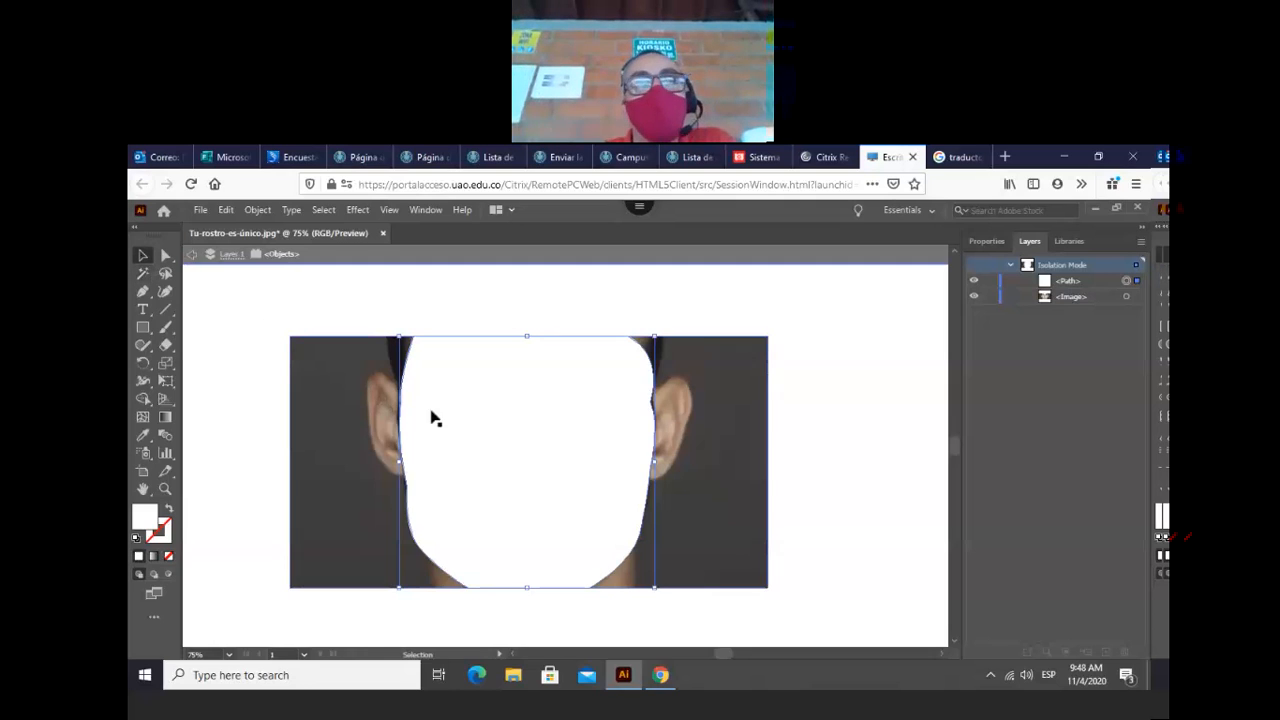
pyautogui.moveTo(537, 428); pyautogui.dragTo(580, 423)
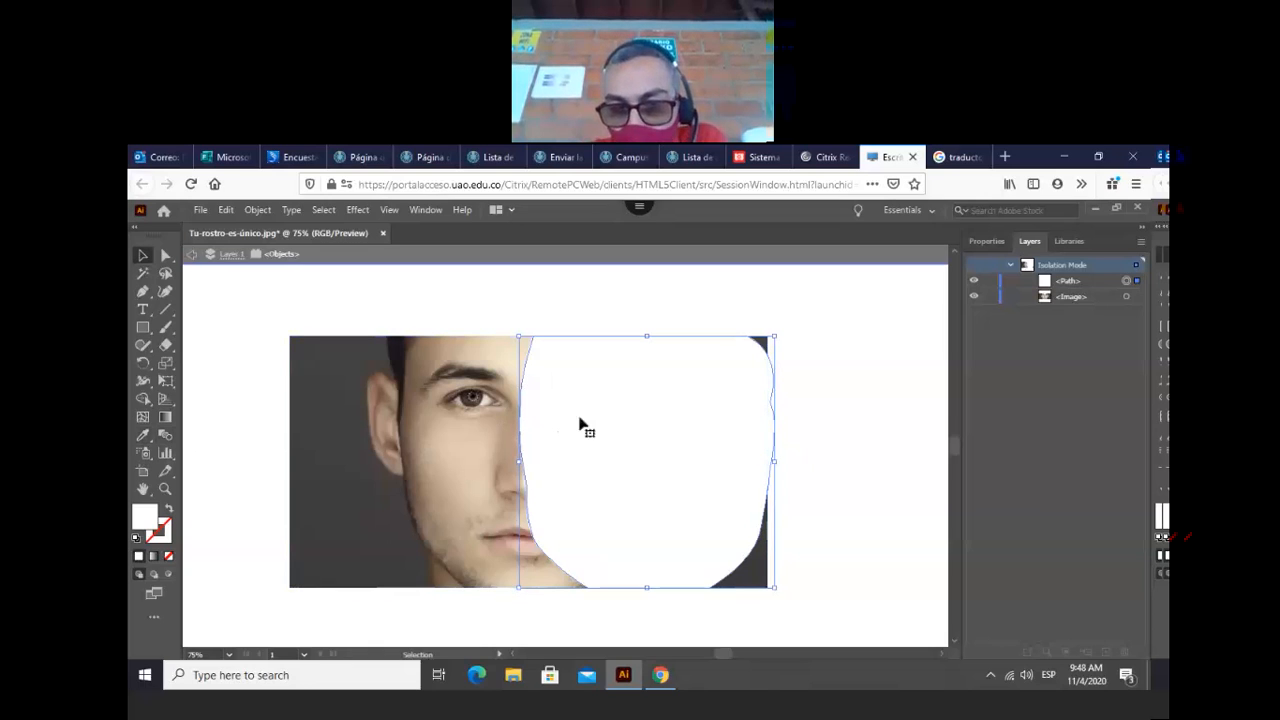
pyautogui.click(143, 437)
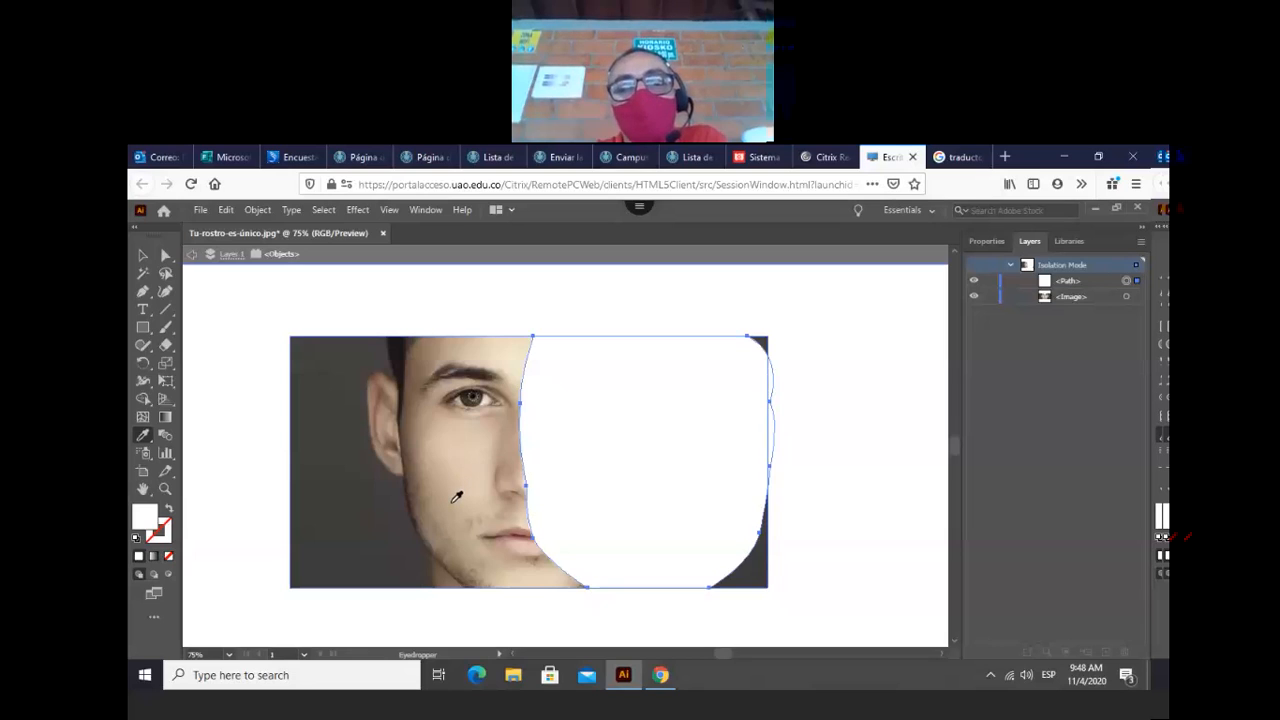
# - Fill the face shape with a light beige skin tone sampled from the man's cheek
pyautogui.click(454, 500)
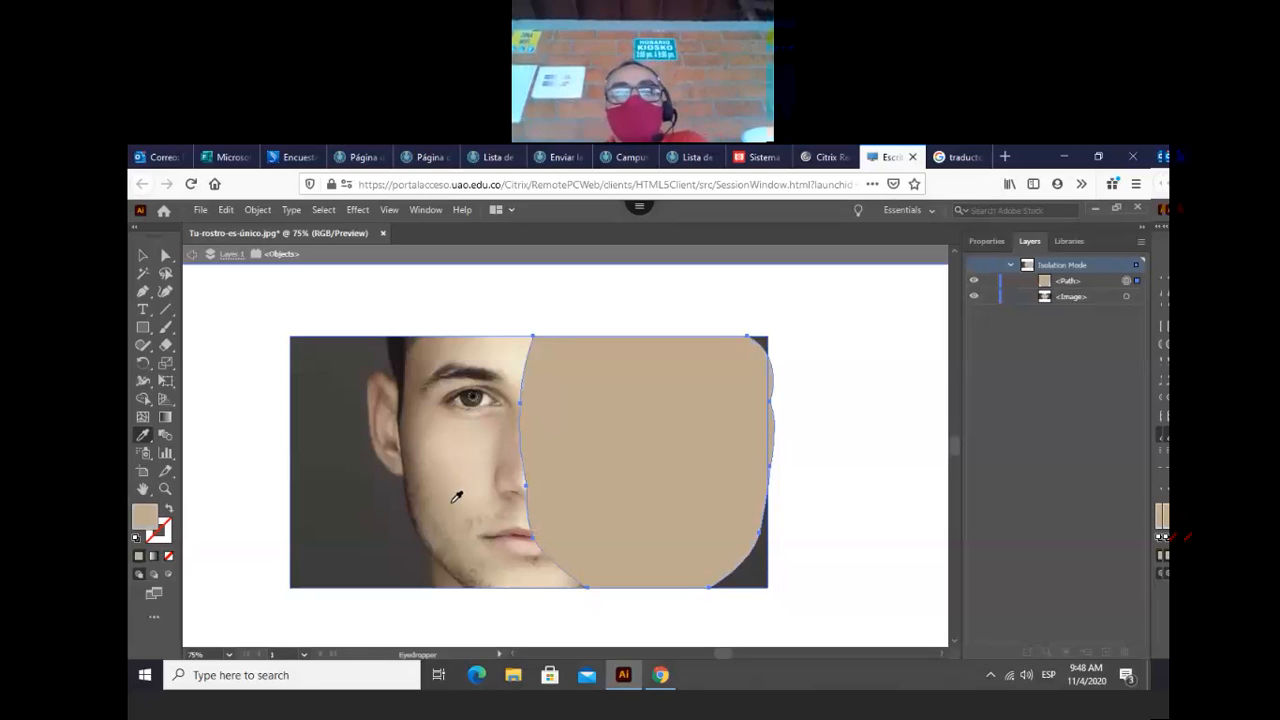
pyautogui.click(462, 491)
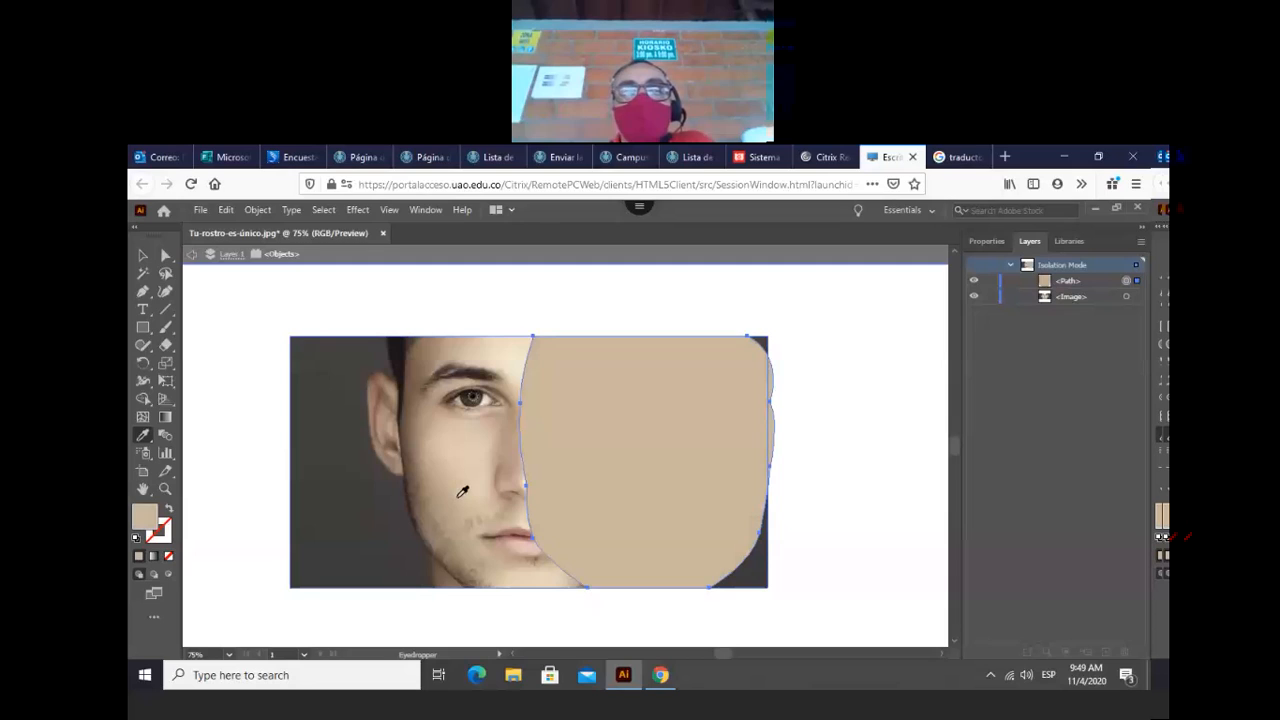
pyautogui.click(465, 491)
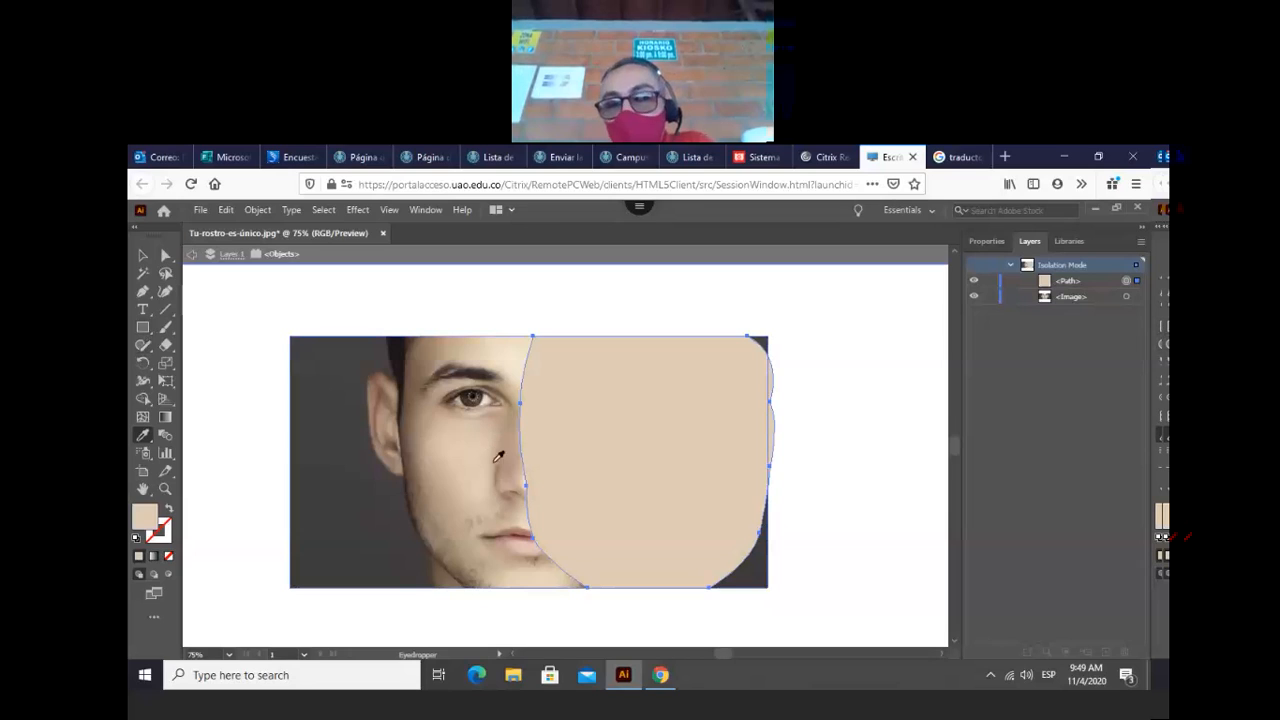
# - Draw a small skin-tone reference square near the artboard's top-left corner
pyautogui.click(142, 328)
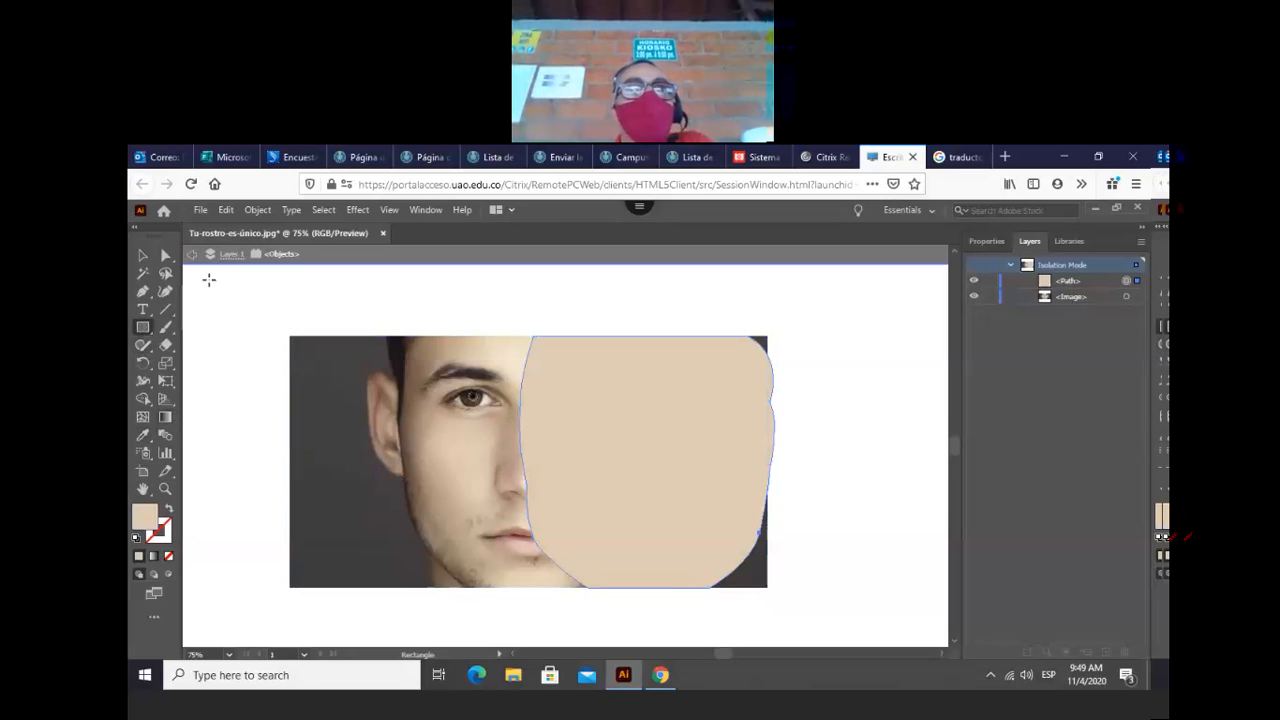
pyautogui.moveTo(209, 279); pyautogui.dragTo(245, 318)
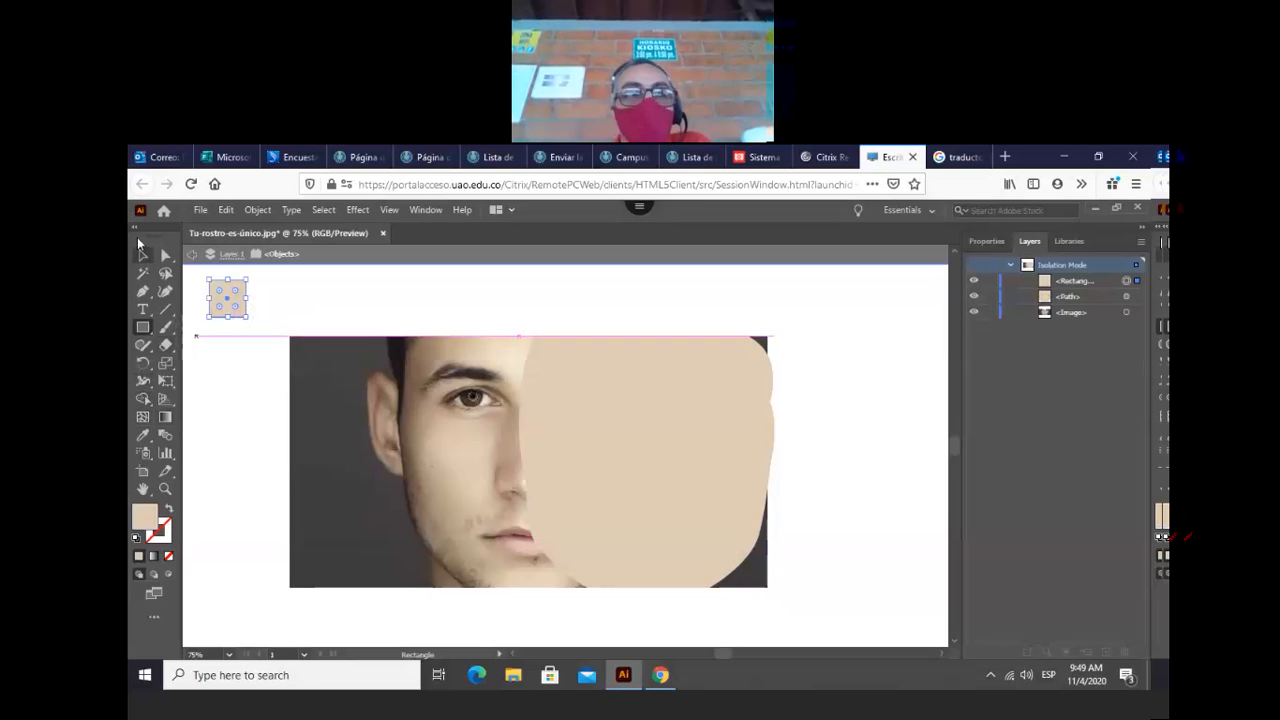
pyautogui.click(144, 261)
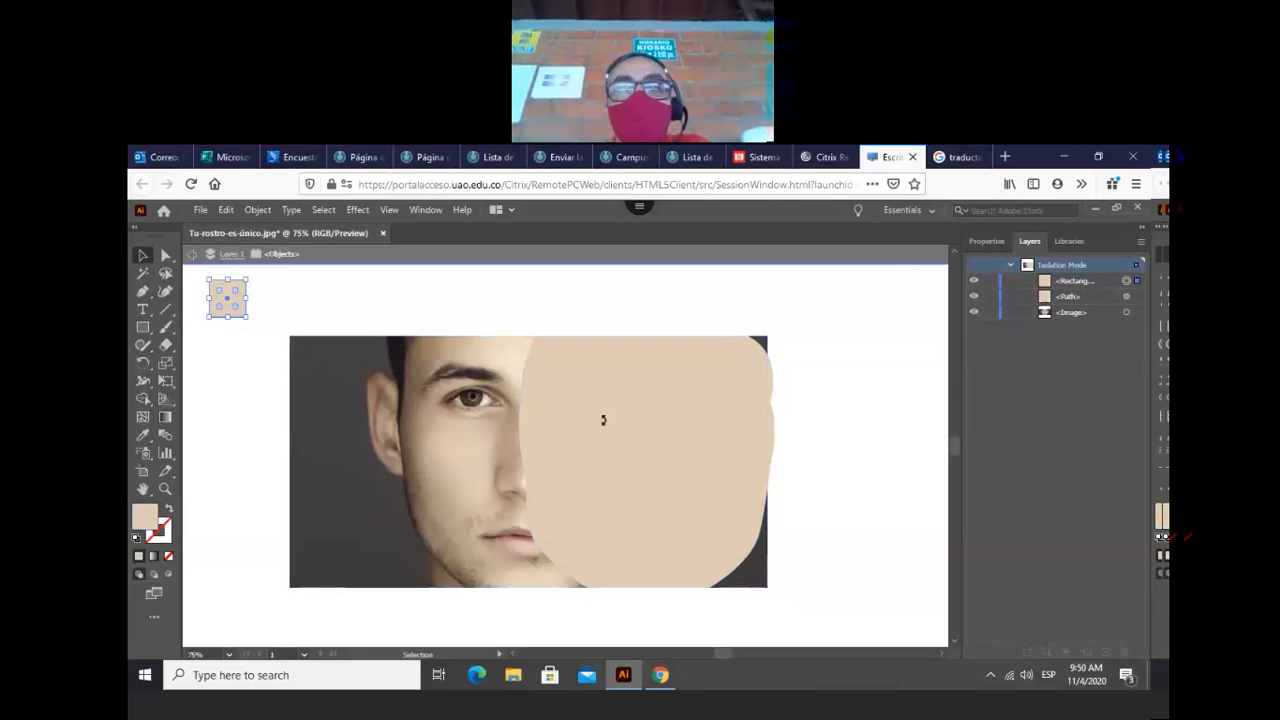
# - Rename the beige face-covering path layer to 'Rostro'
pyautogui.click(706, 486)
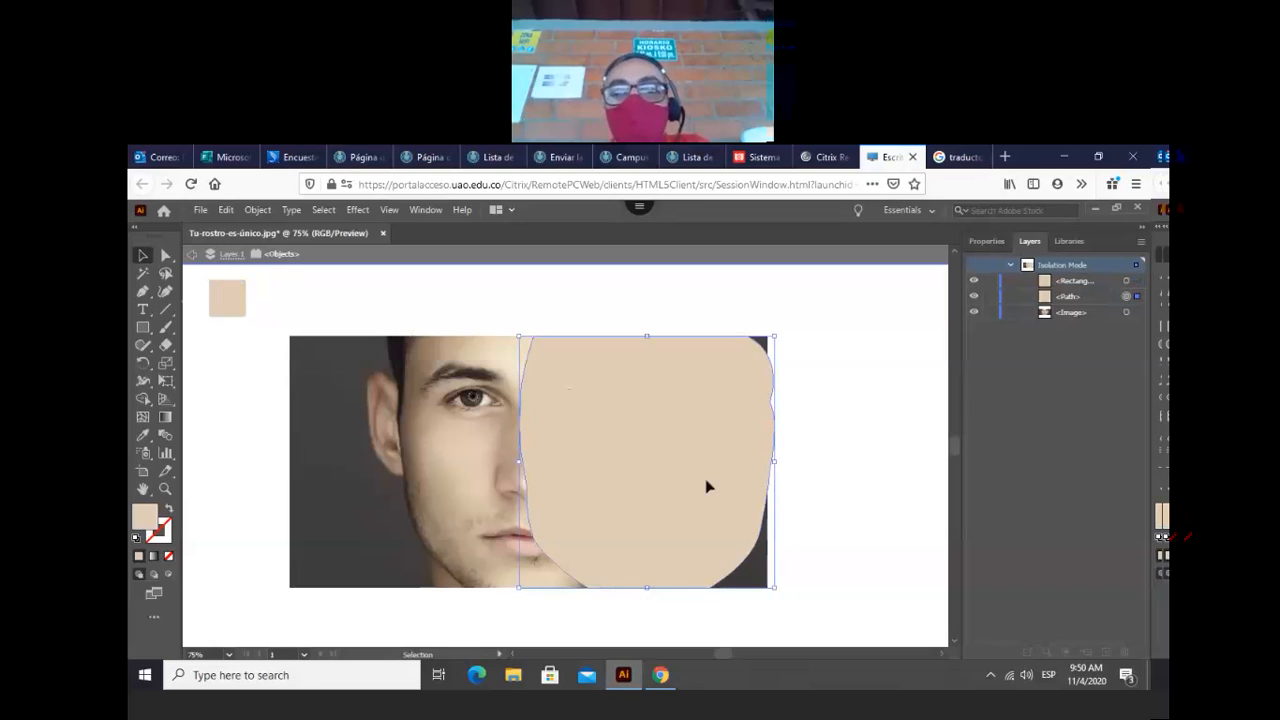
pyautogui.click(972, 297)
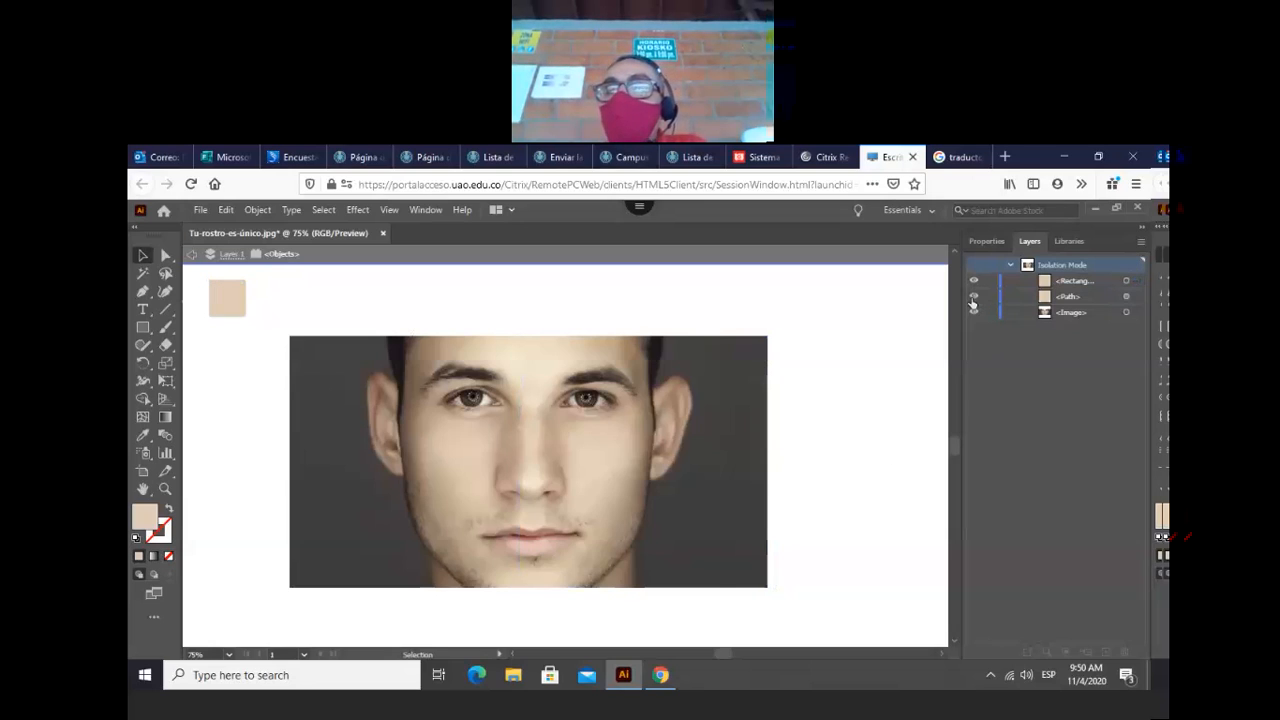
pyautogui.click(973, 297)
pyautogui.doubleClick(1070, 296)
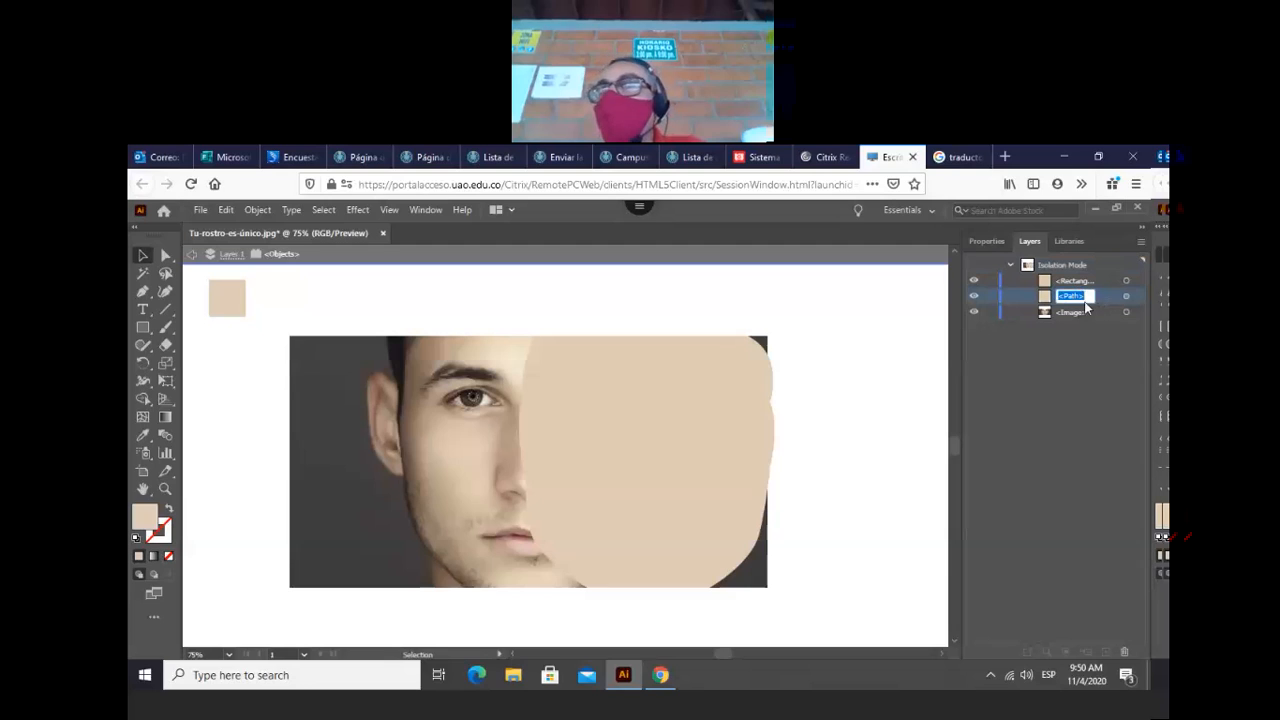
pyautogui.write('R')
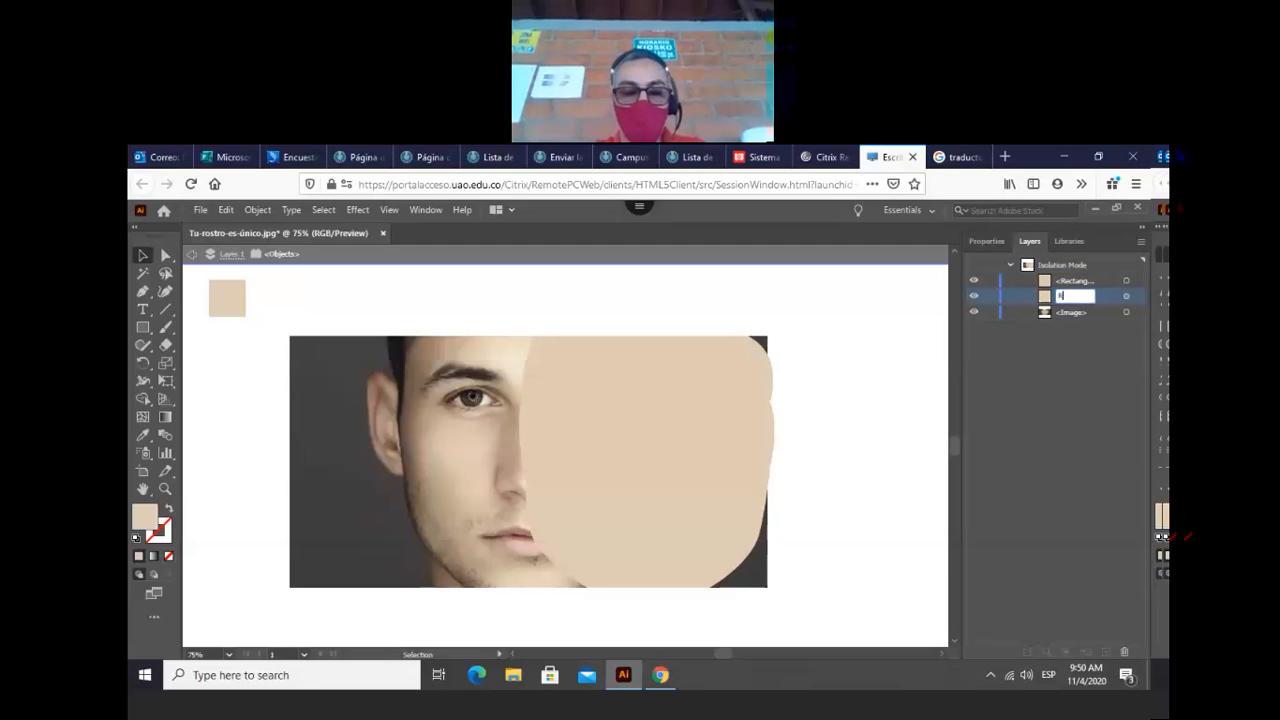
pyautogui.write('ostro')
pyautogui.press('Return')
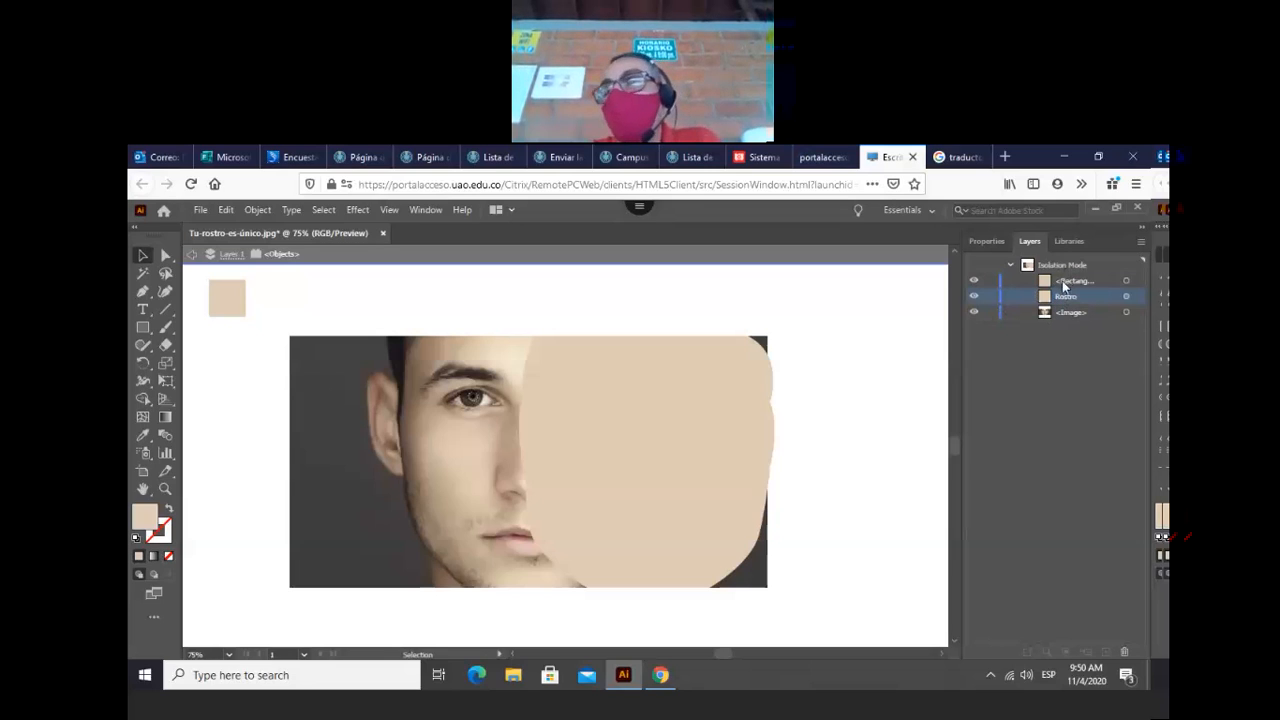
# - Name the small skin-tone rectangle 'Ref Rostro'
pyautogui.doubleClick(1078, 281)
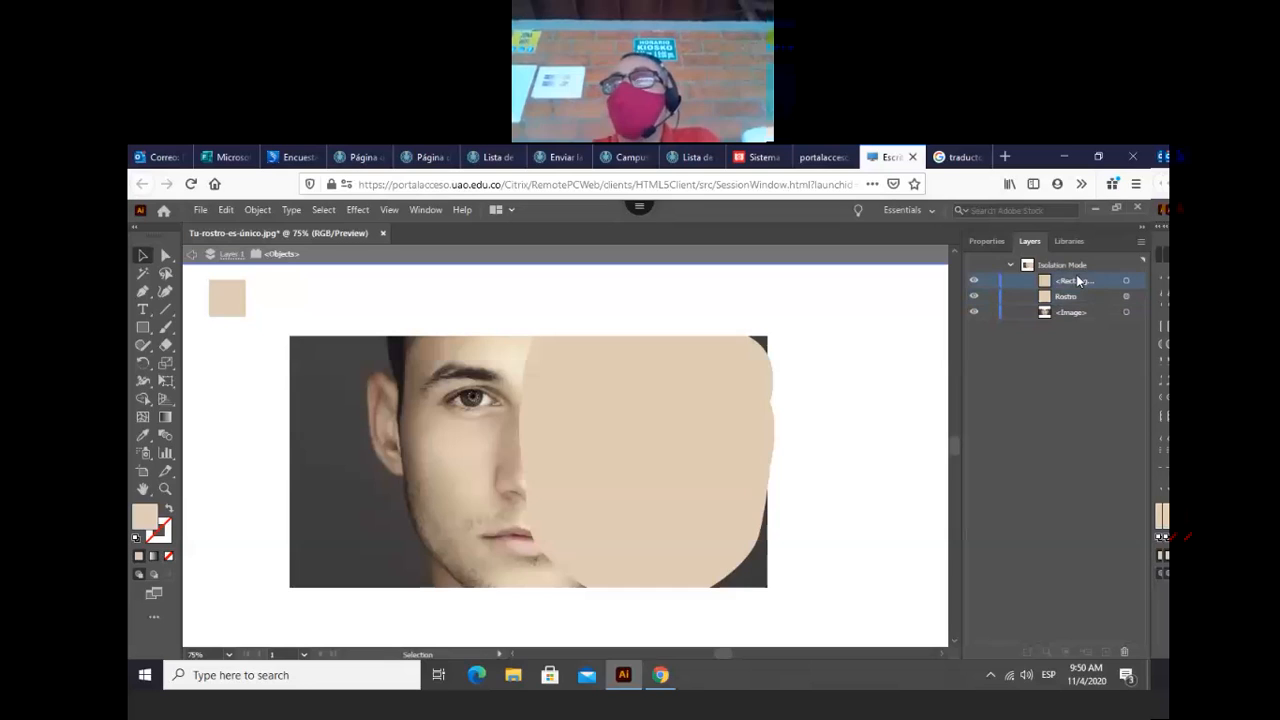
pyautogui.write('R')
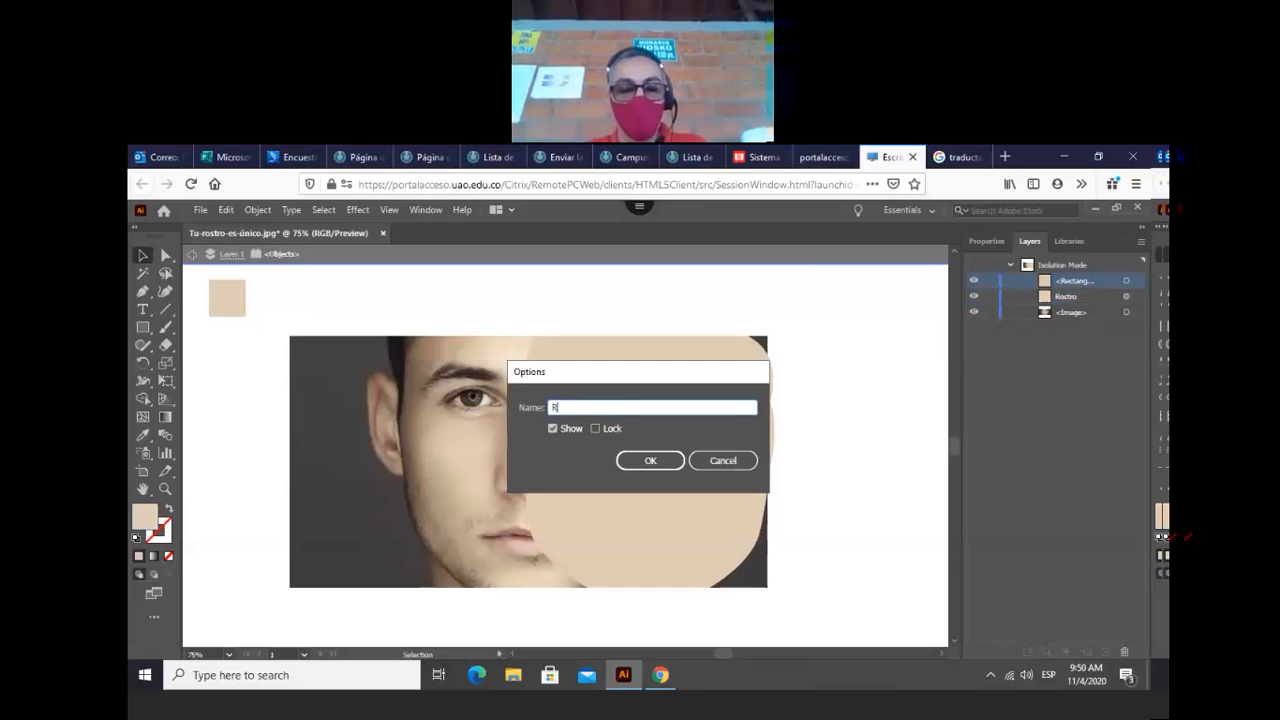
pyautogui.write('ef Rostro')
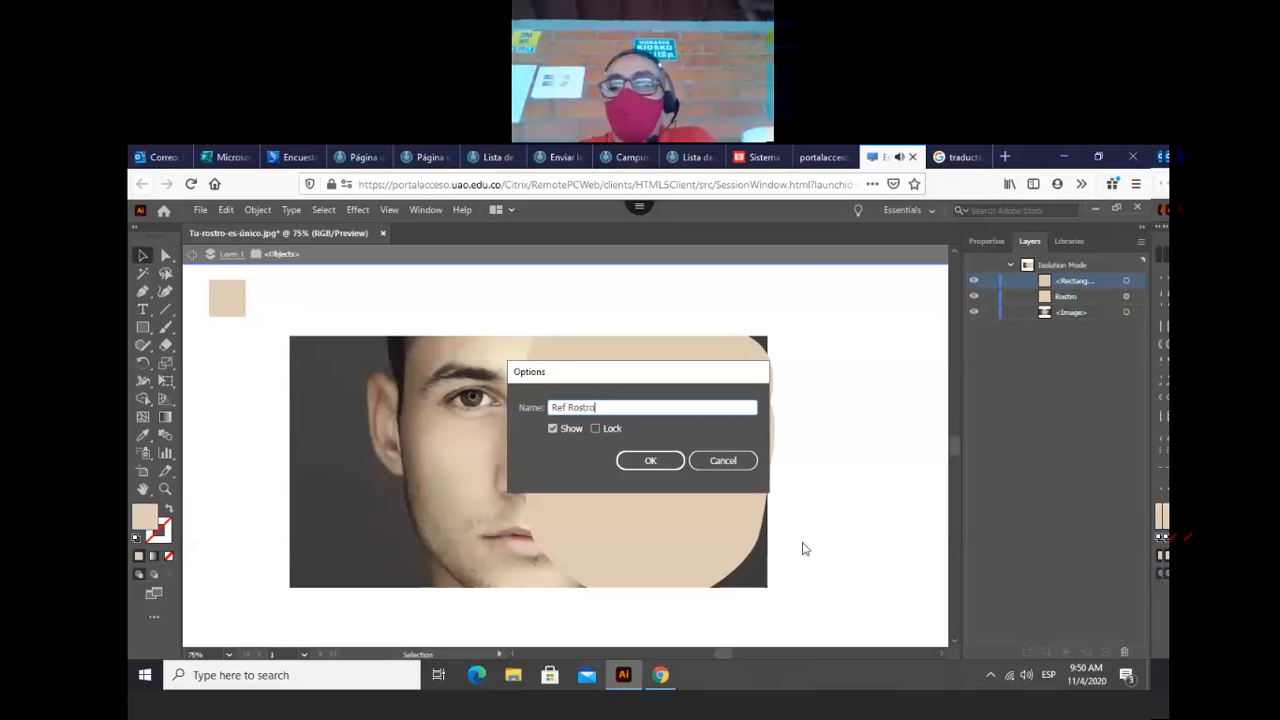
pyautogui.click(652, 460)
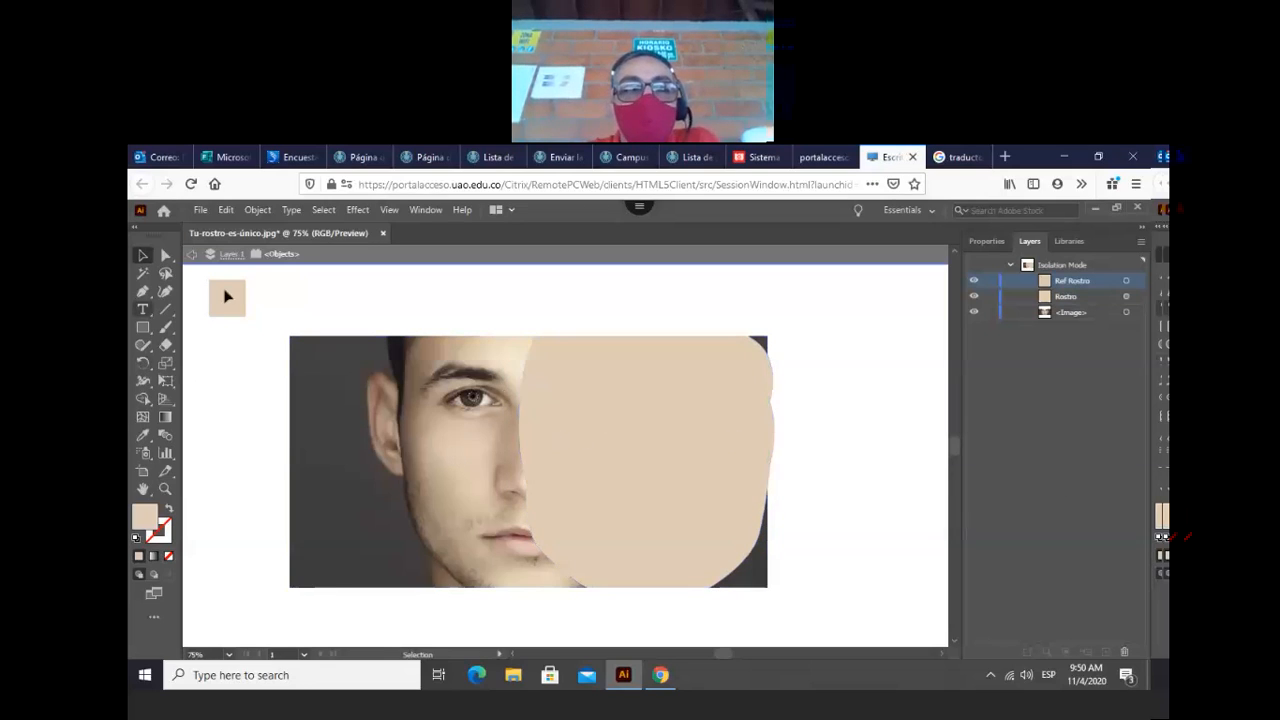
# - Drag the Rostro shape left over the man's face and toggle its visibility, ending hidden
pyautogui.moveTo(665, 432); pyautogui.dragTo(549, 429)
pyautogui.click(974, 297)
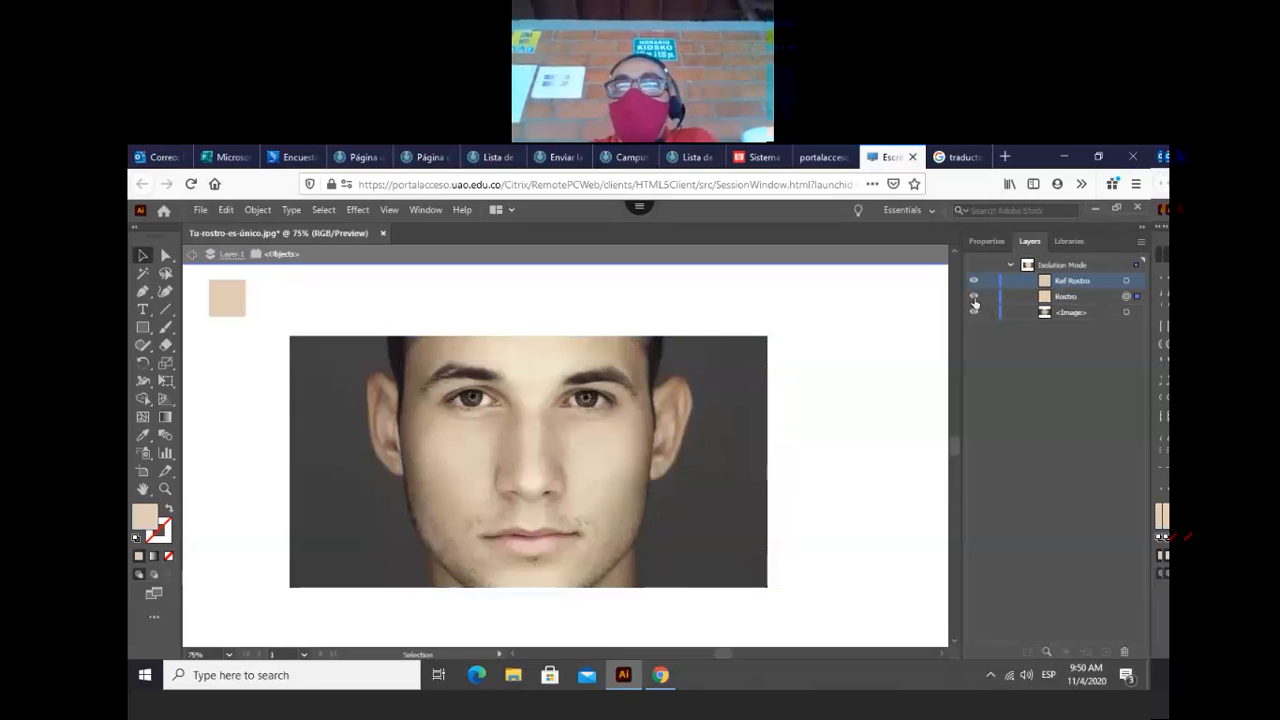
pyautogui.click(975, 298)
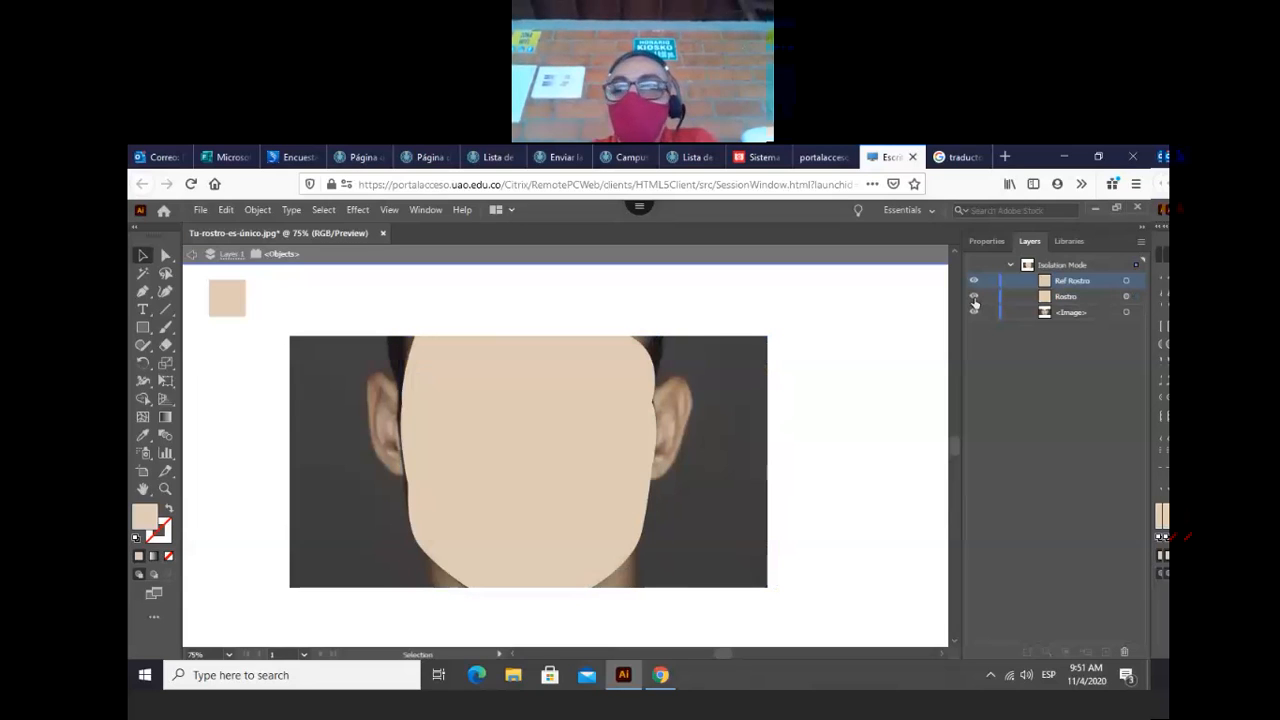
pyautogui.click(975, 298)
pyautogui.click(975, 299)
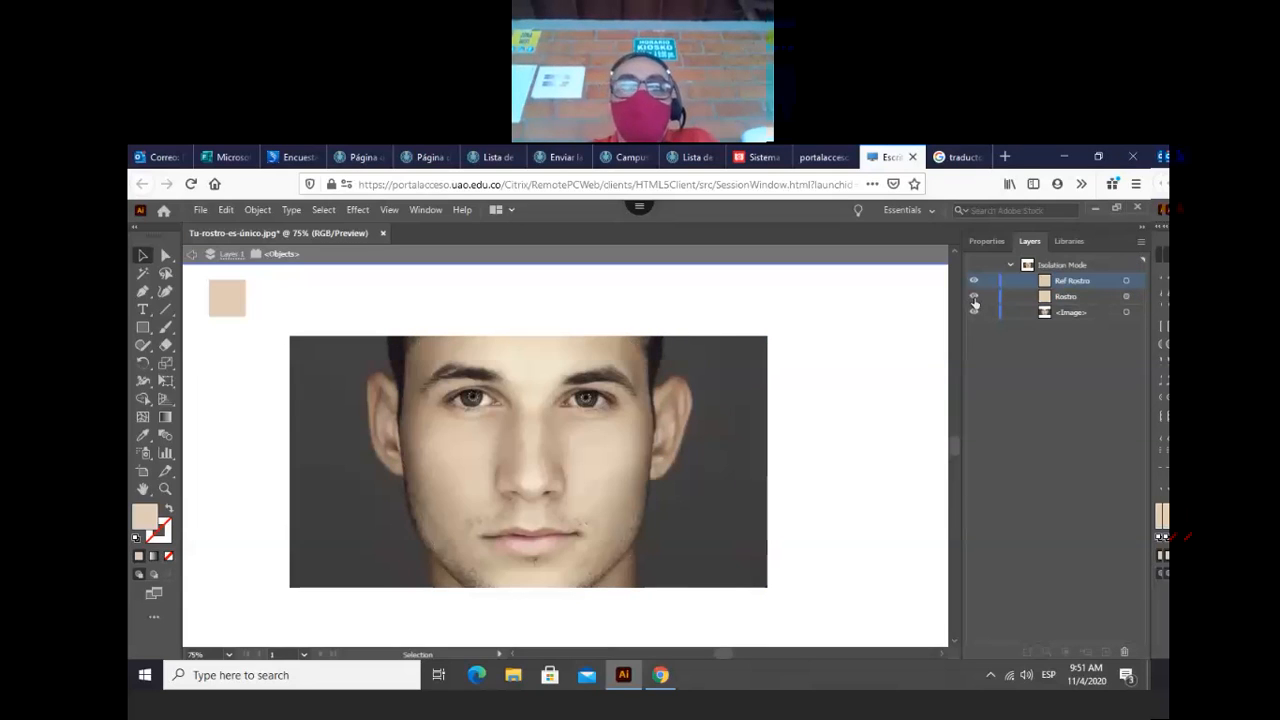
pyautogui.click(975, 299)
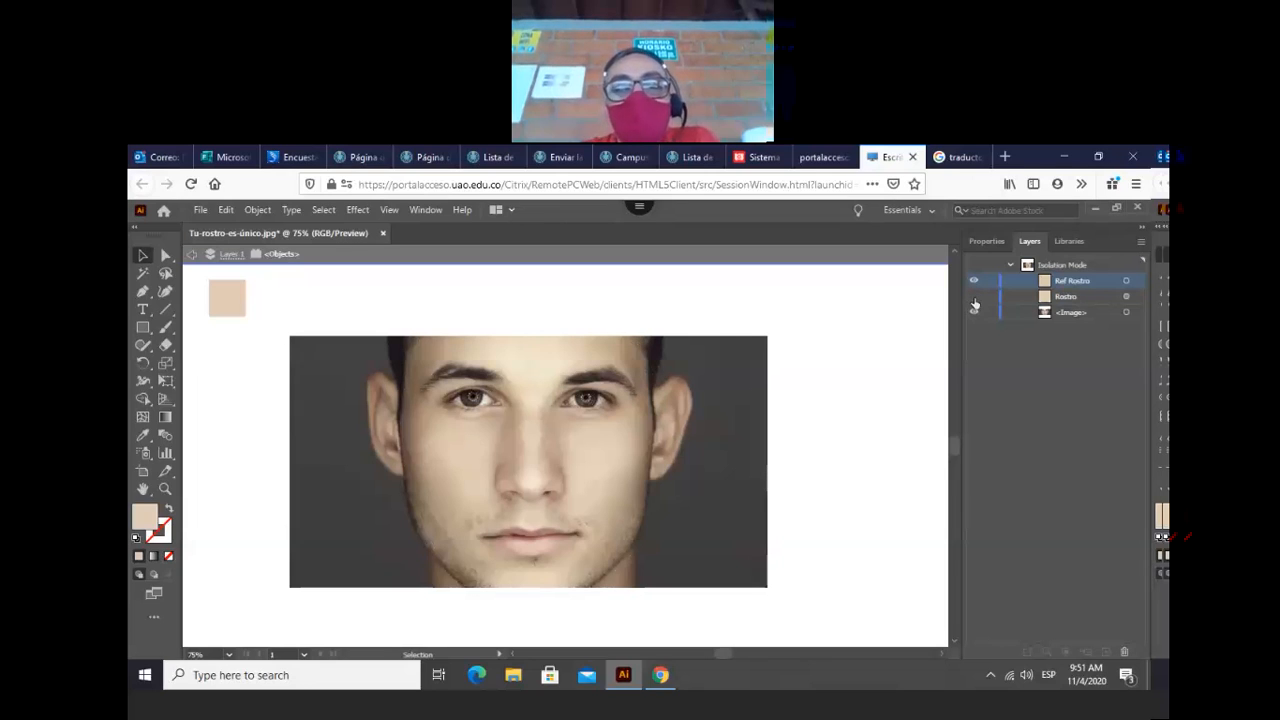
pyautogui.click(975, 299)
pyautogui.click(975, 301)
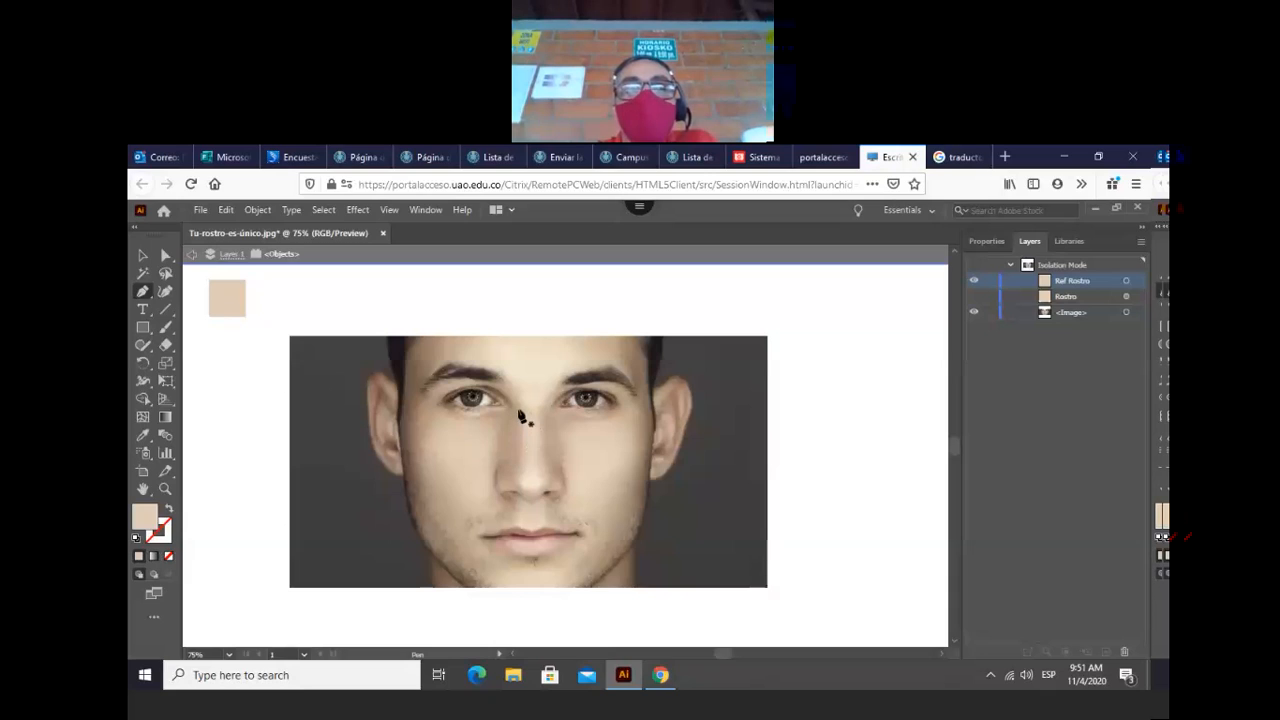
# - Draw a closed curved forehead path from between the eyes along both eyebrows to the hairline
pyautogui.click(519, 414)
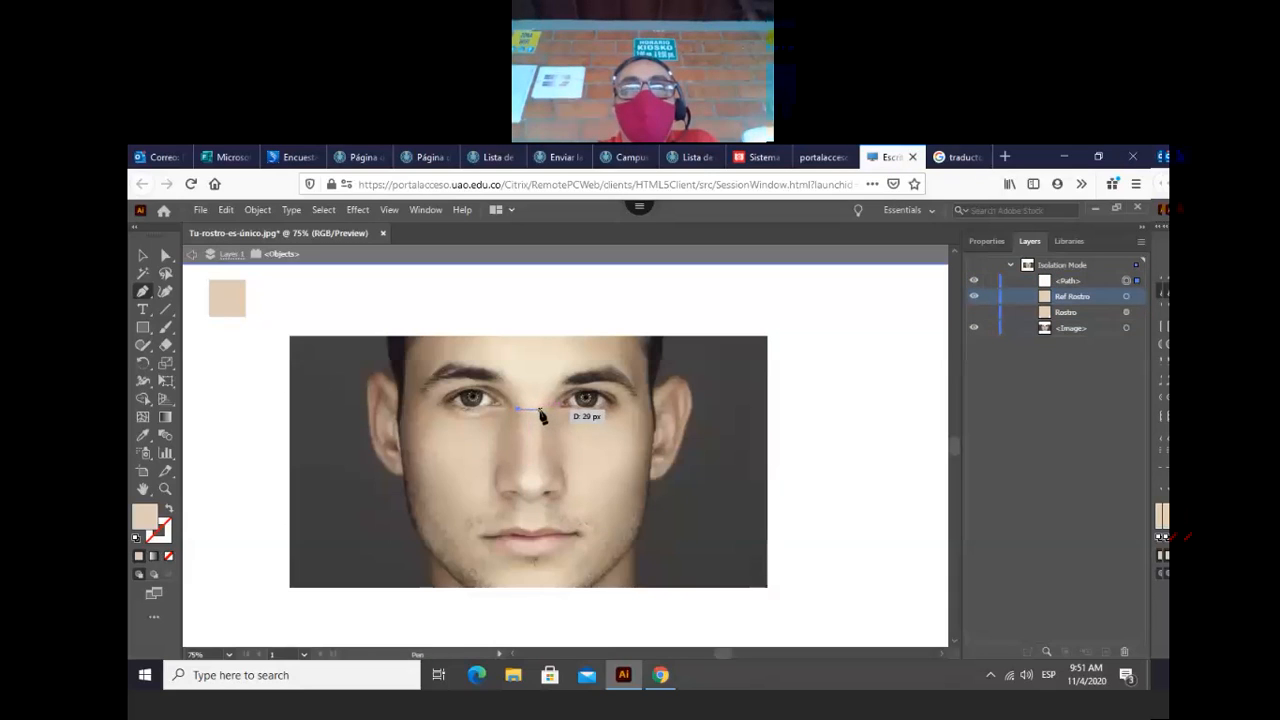
pyautogui.click(539, 409)
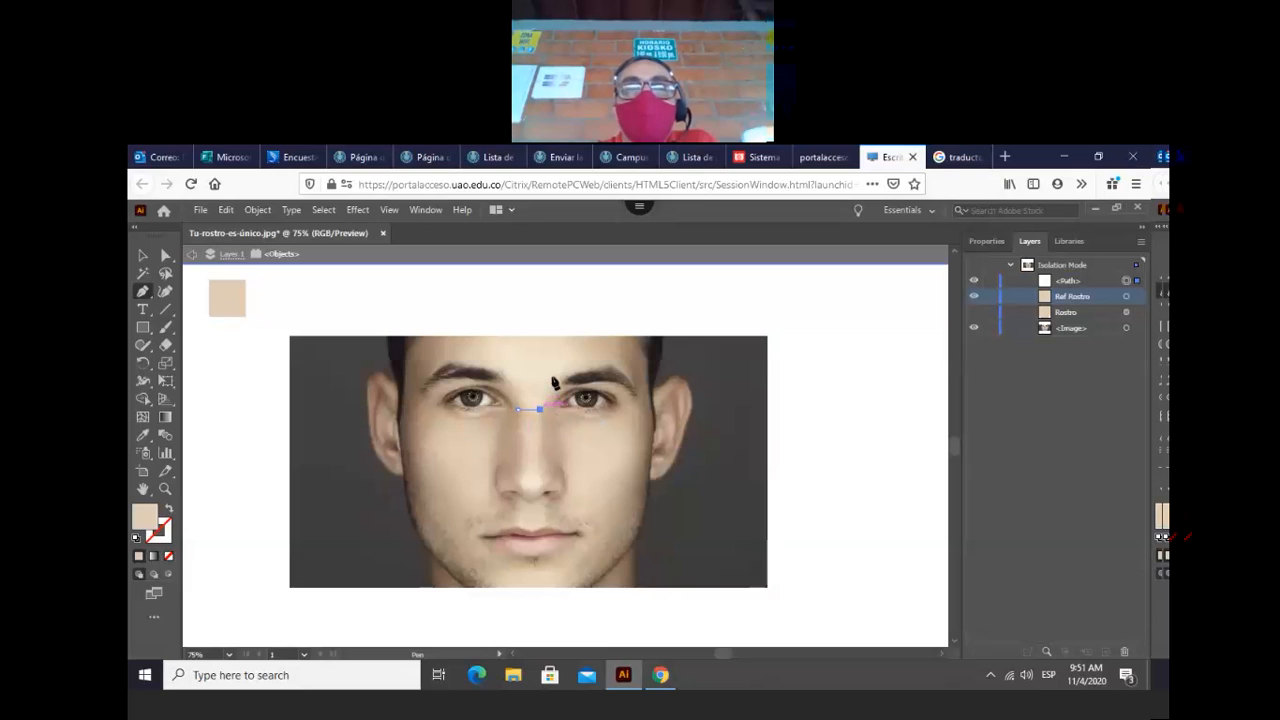
pyautogui.click(563, 380)
pyautogui.moveTo(565, 380); pyautogui.dragTo(575, 367)
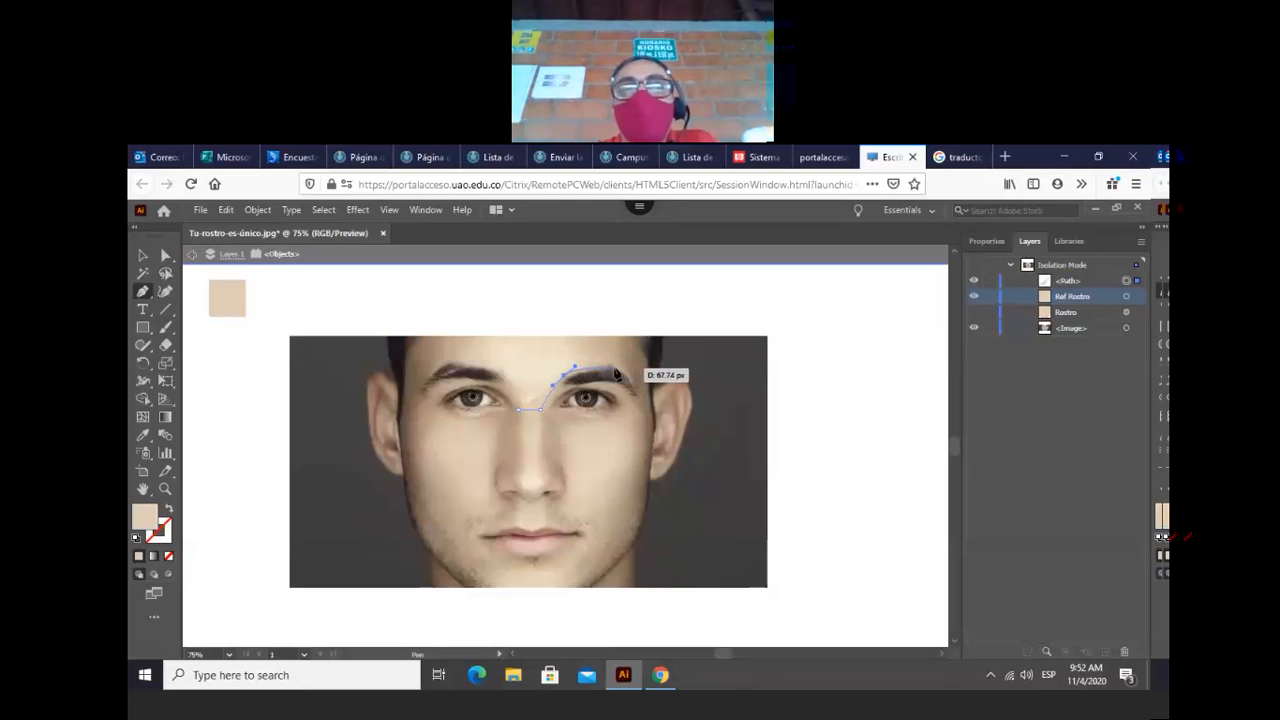
pyautogui.click(614, 369)
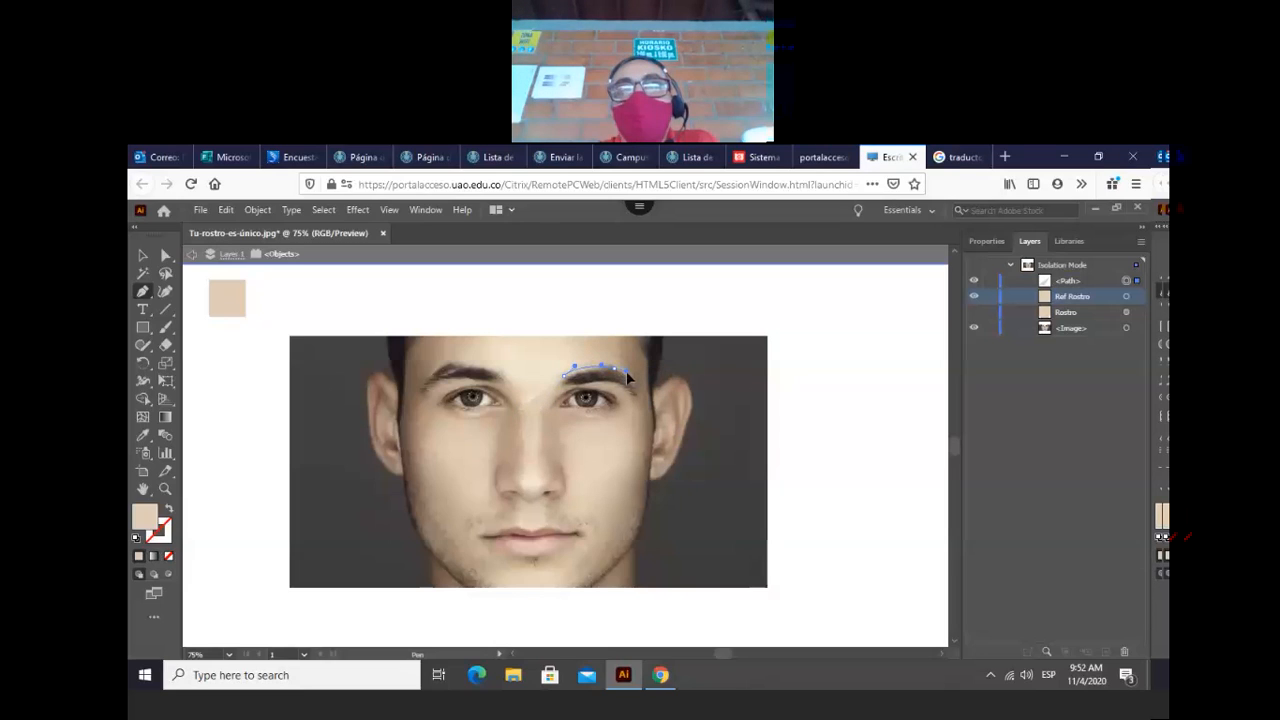
pyautogui.moveTo(626, 371)
pyautogui.mouseDown()
pyautogui.moveTo(633, 388)
pyautogui.moveTo(583, 343)
pyautogui.moveTo(493, 350)
pyautogui.mouseUp()
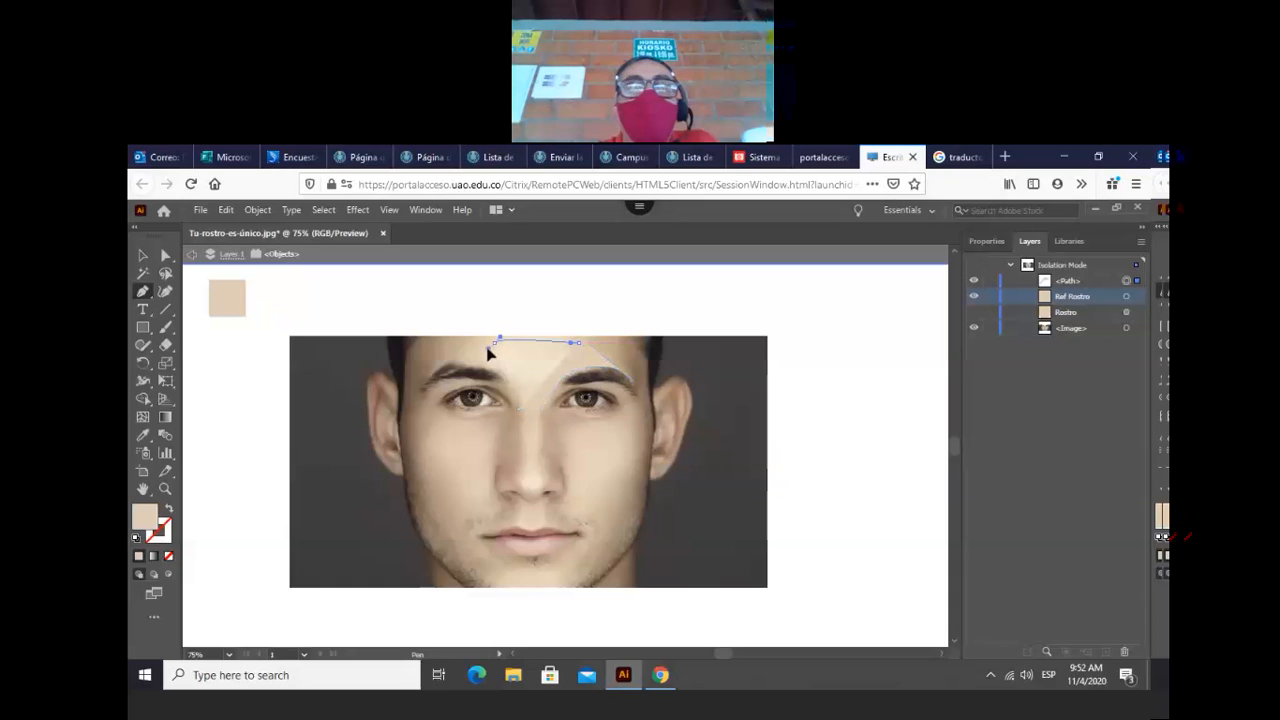
pyautogui.moveTo(481, 351); pyautogui.dragTo(528, 411)
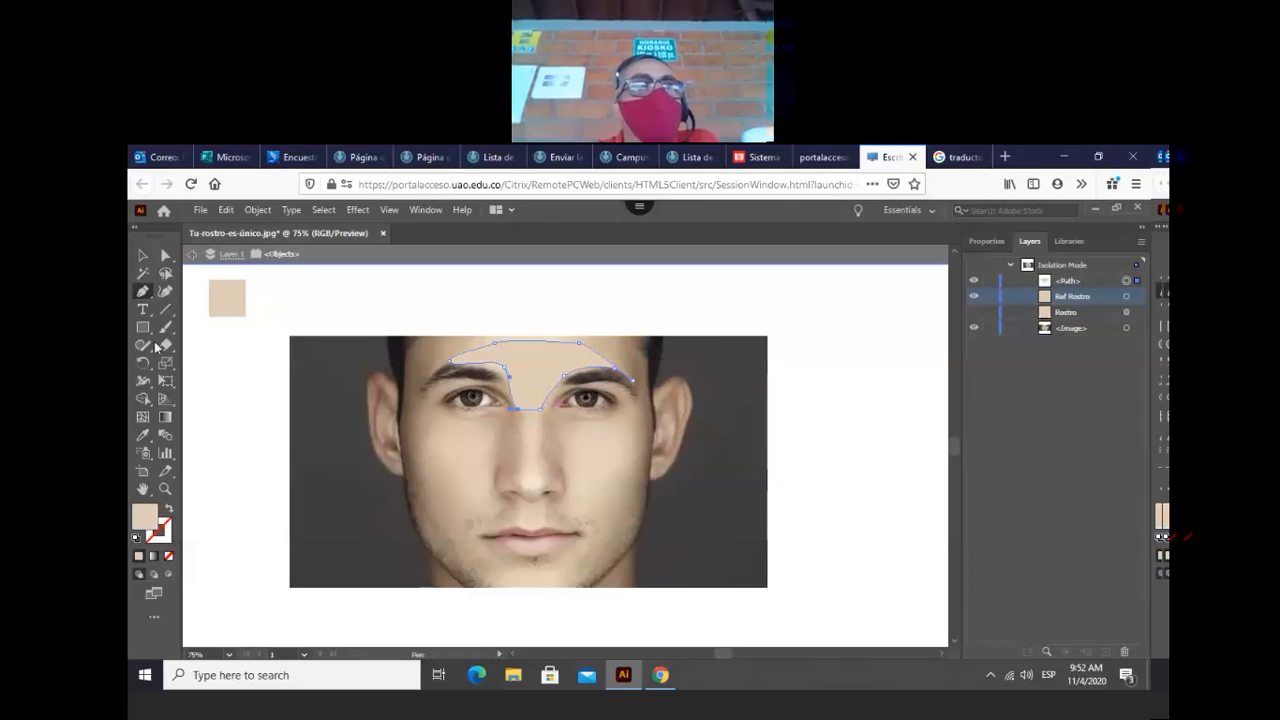
# - Nudge the forehead anchor near the left eyebrow down slightly to follow the brow, then deselect
pyautogui.click(165, 257)
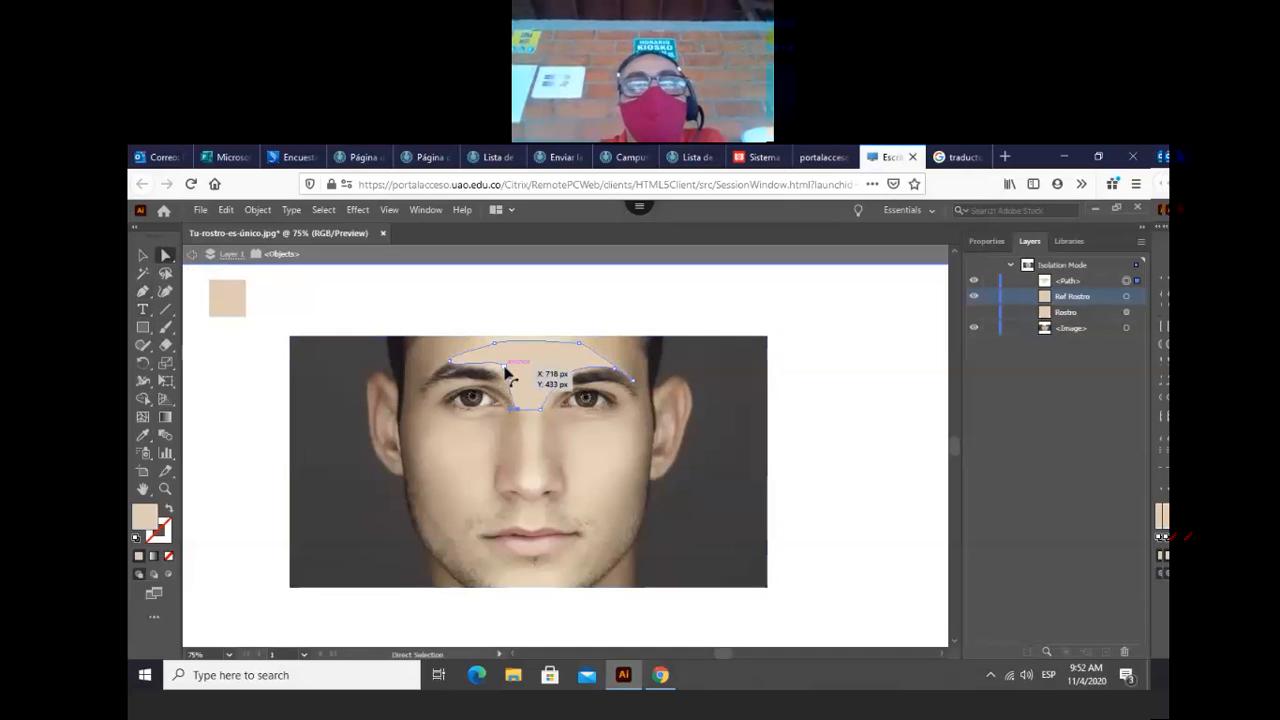
pyautogui.moveTo(506, 370); pyautogui.dragTo(506, 384)
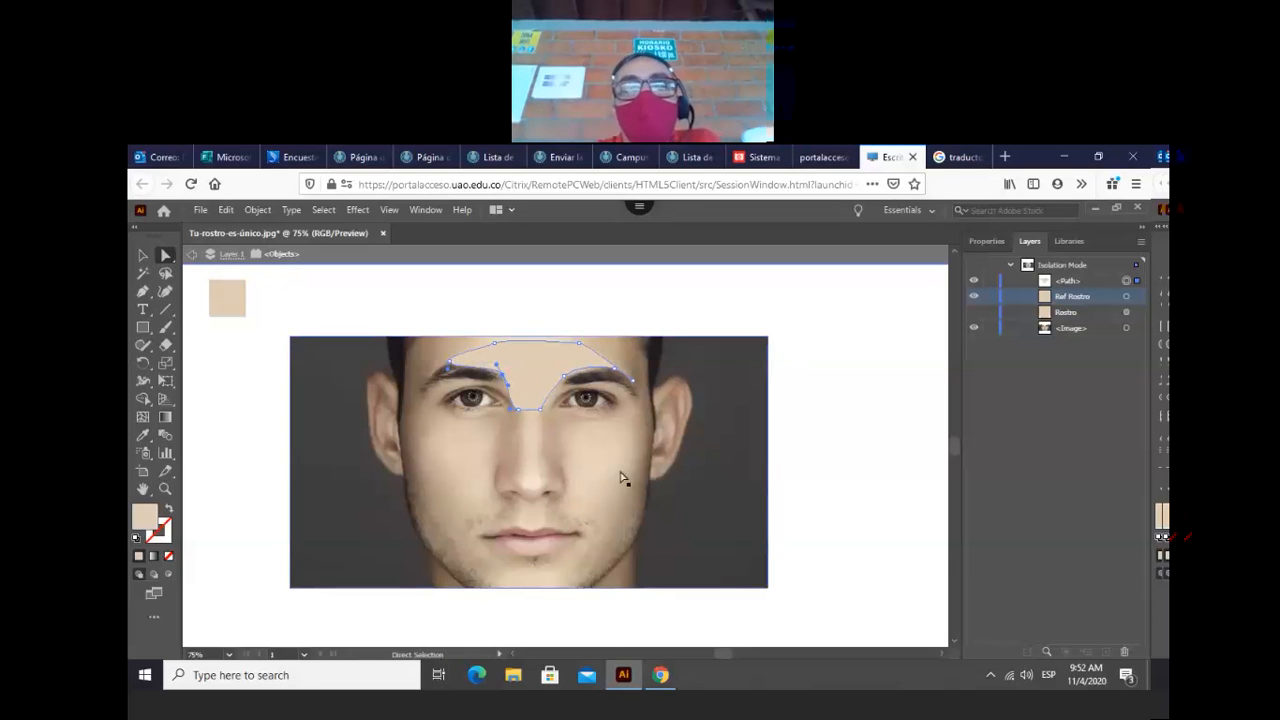
pyautogui.click(785, 449)
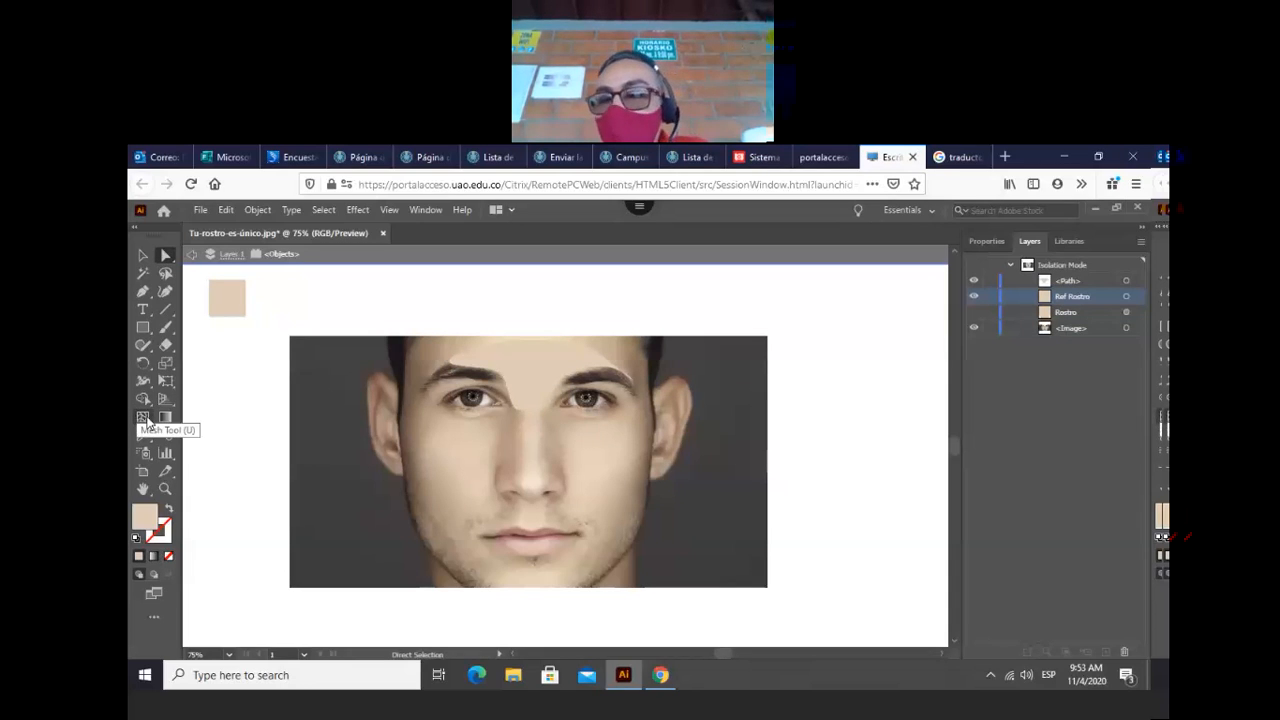
pyautogui.click(151, 621)
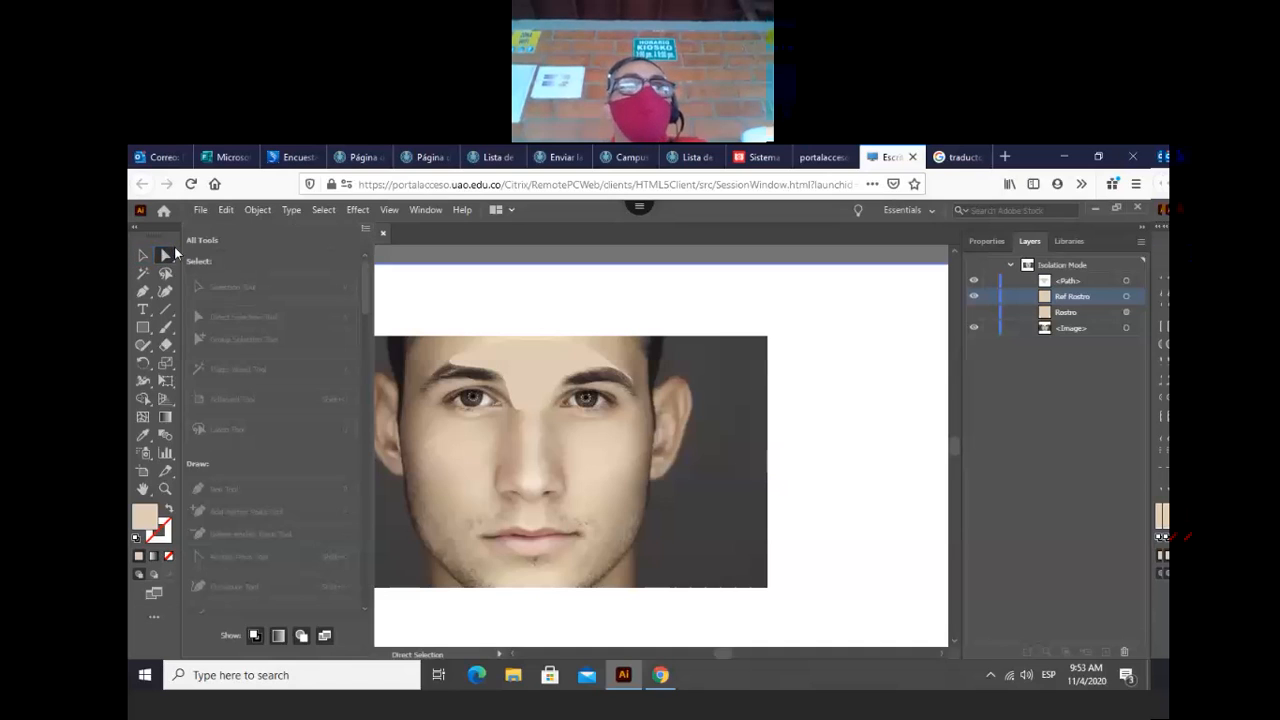
pyautogui.click(365, 232)
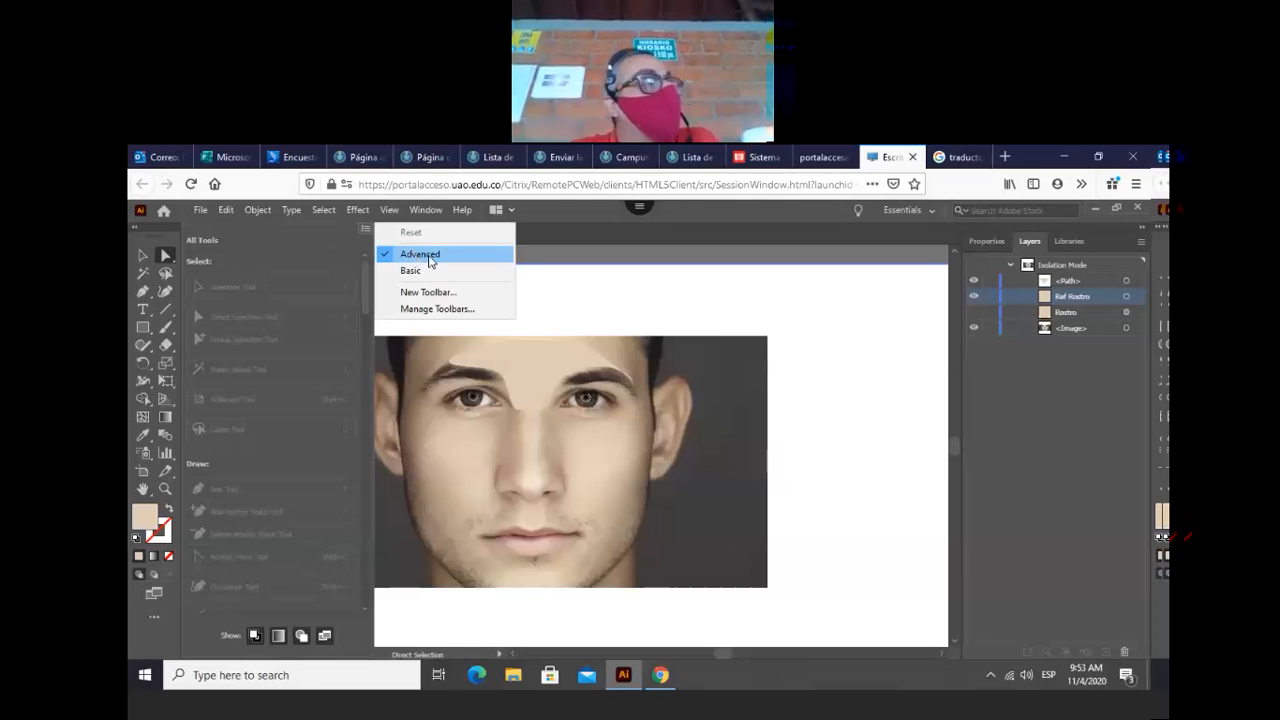
pyautogui.click(565, 255)
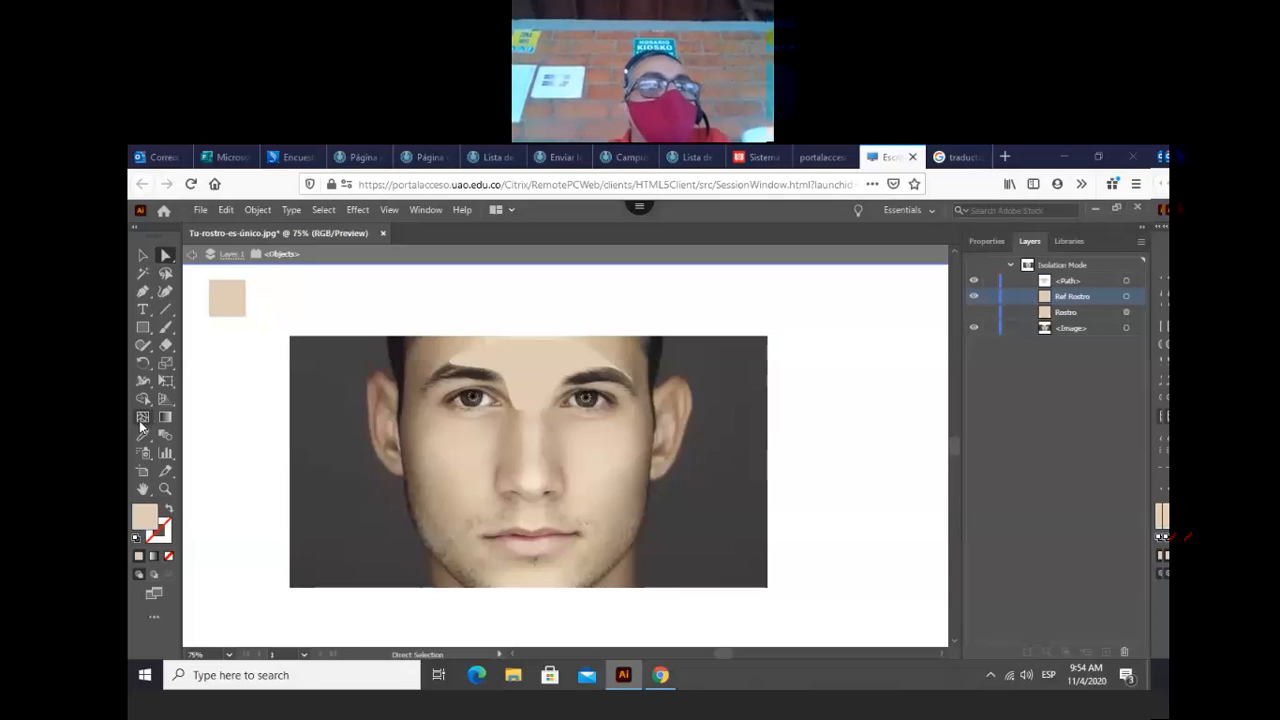
# - Select the beige forehead shape with the Selection tool
pyautogui.press('v')
pyautogui.click(528, 368)
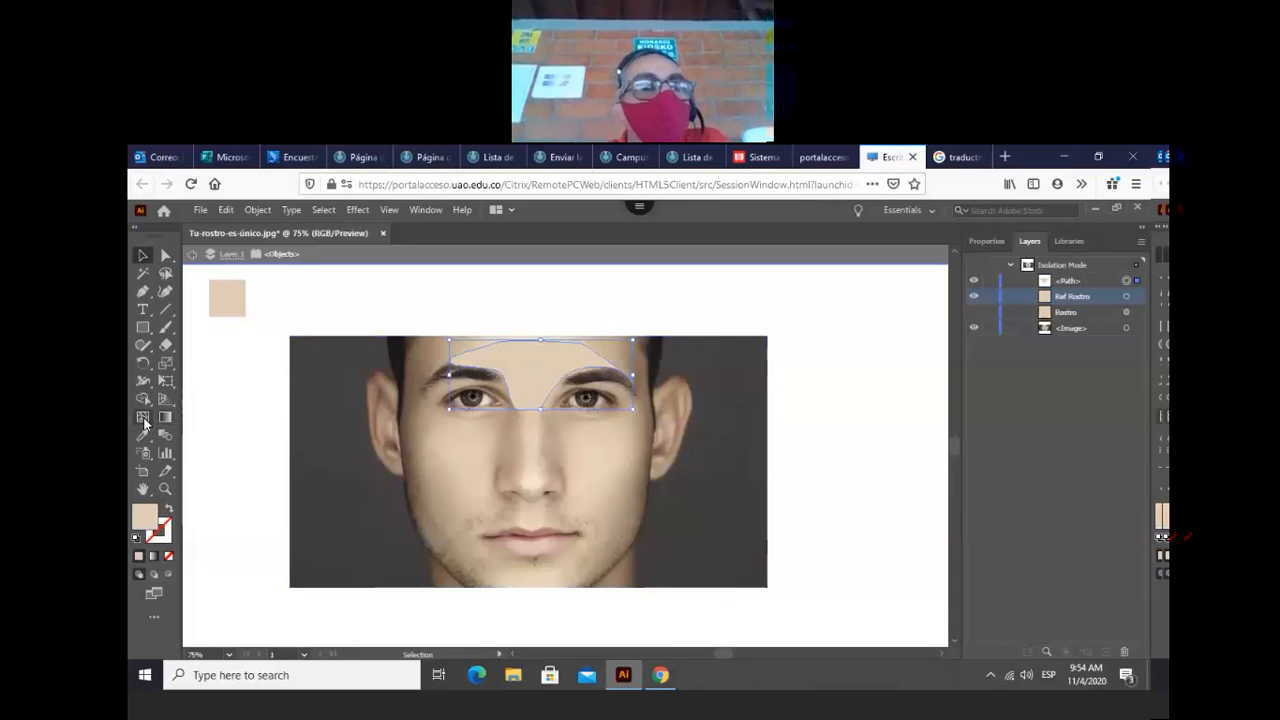
pyautogui.click(154, 617)
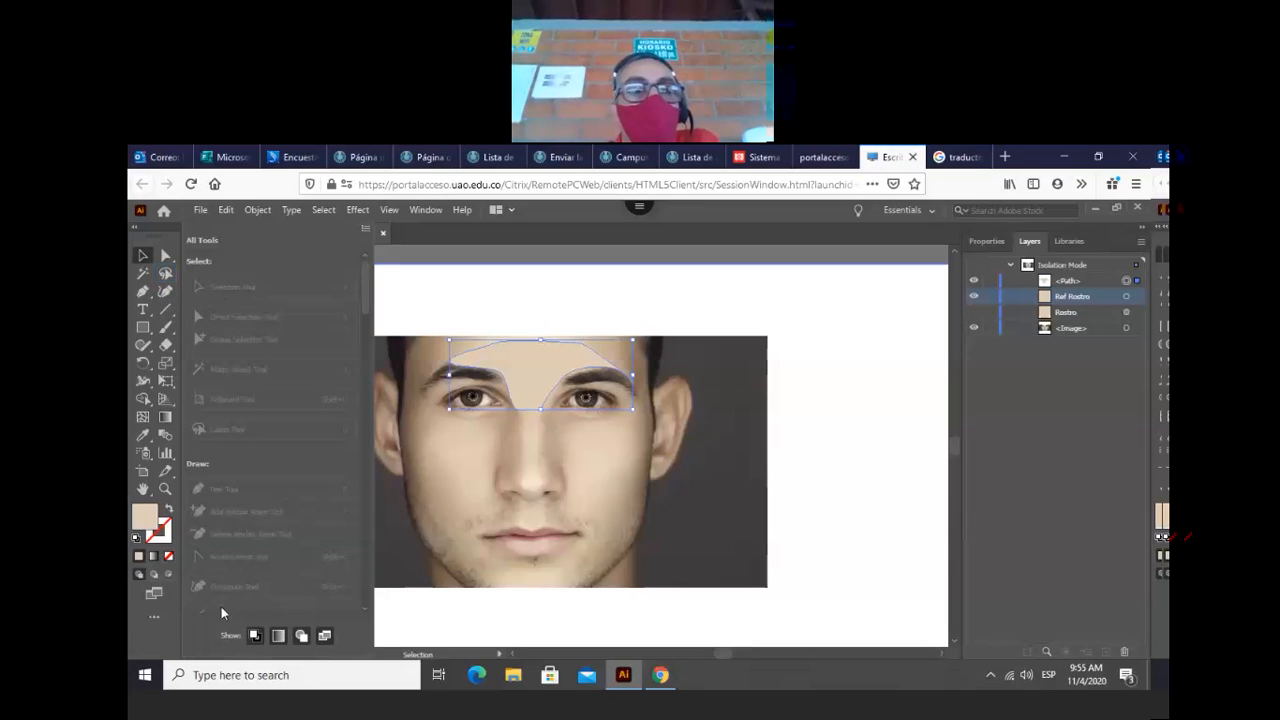
pyautogui.click(366, 230)
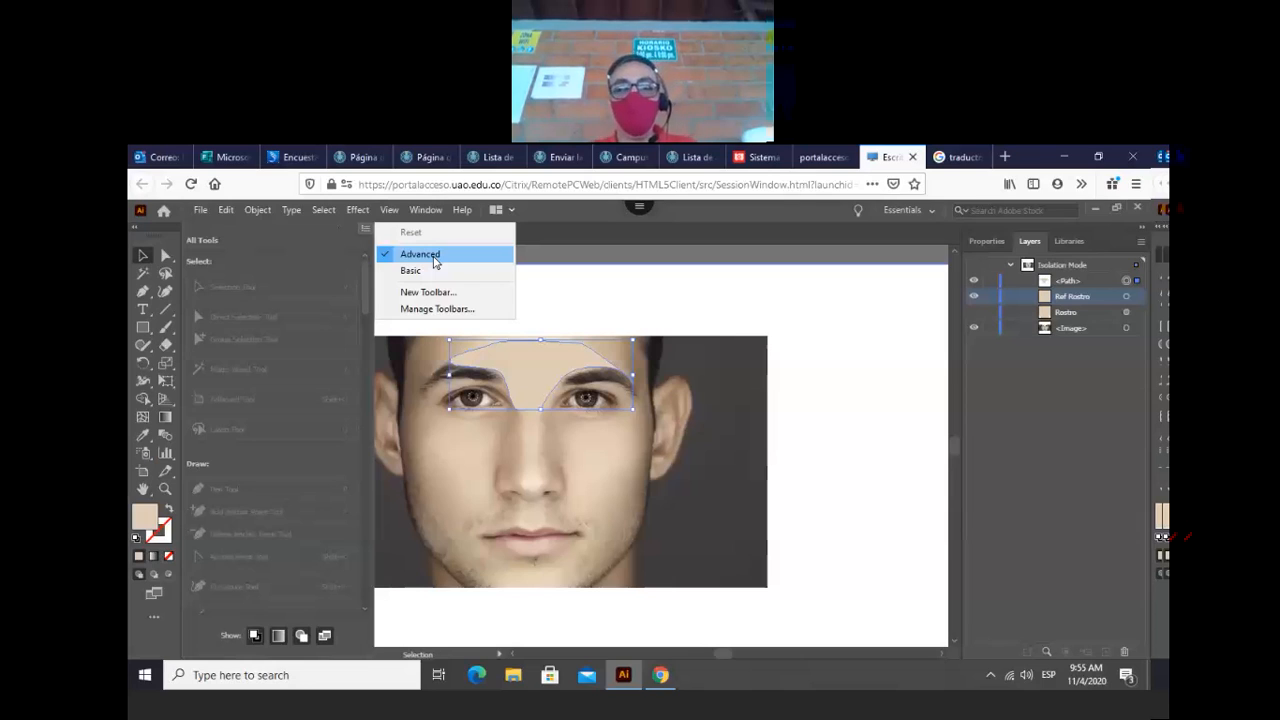
pyautogui.click(575, 247)
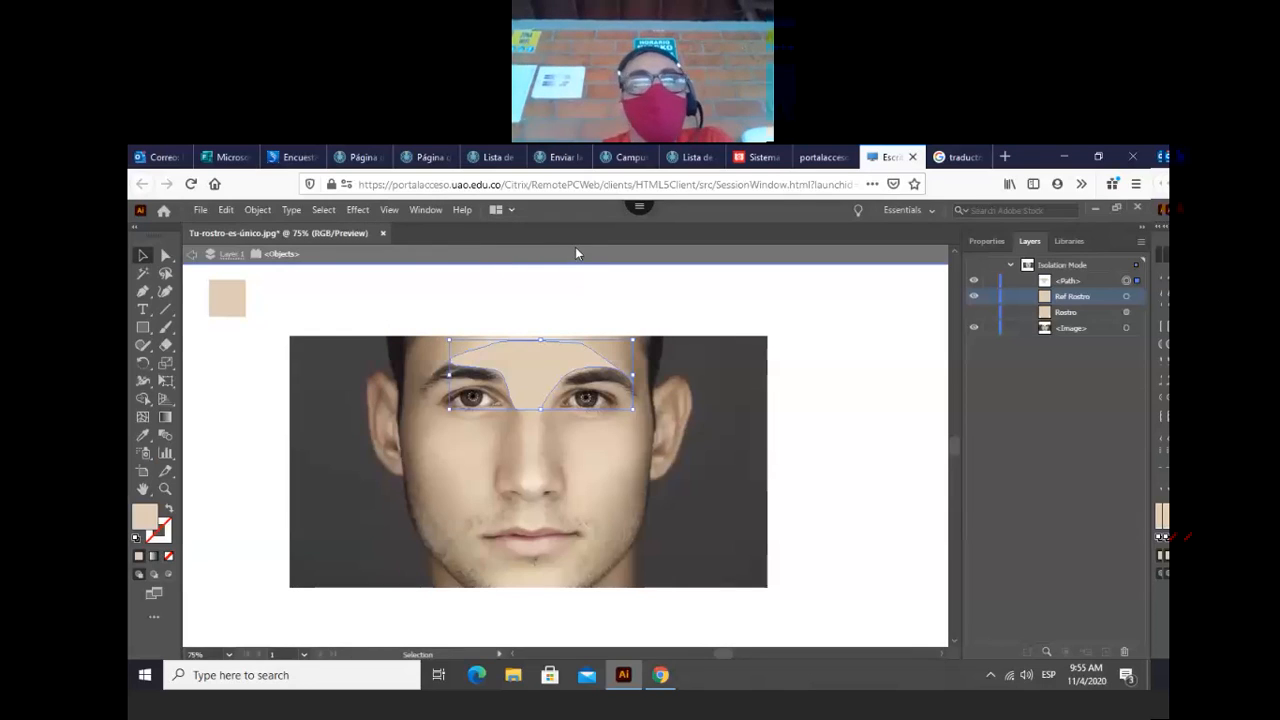
# - Add a gradient mesh point to the forehead shape, move it about 192 px right, and select a mesh anchor
pyautogui.click(143, 419)
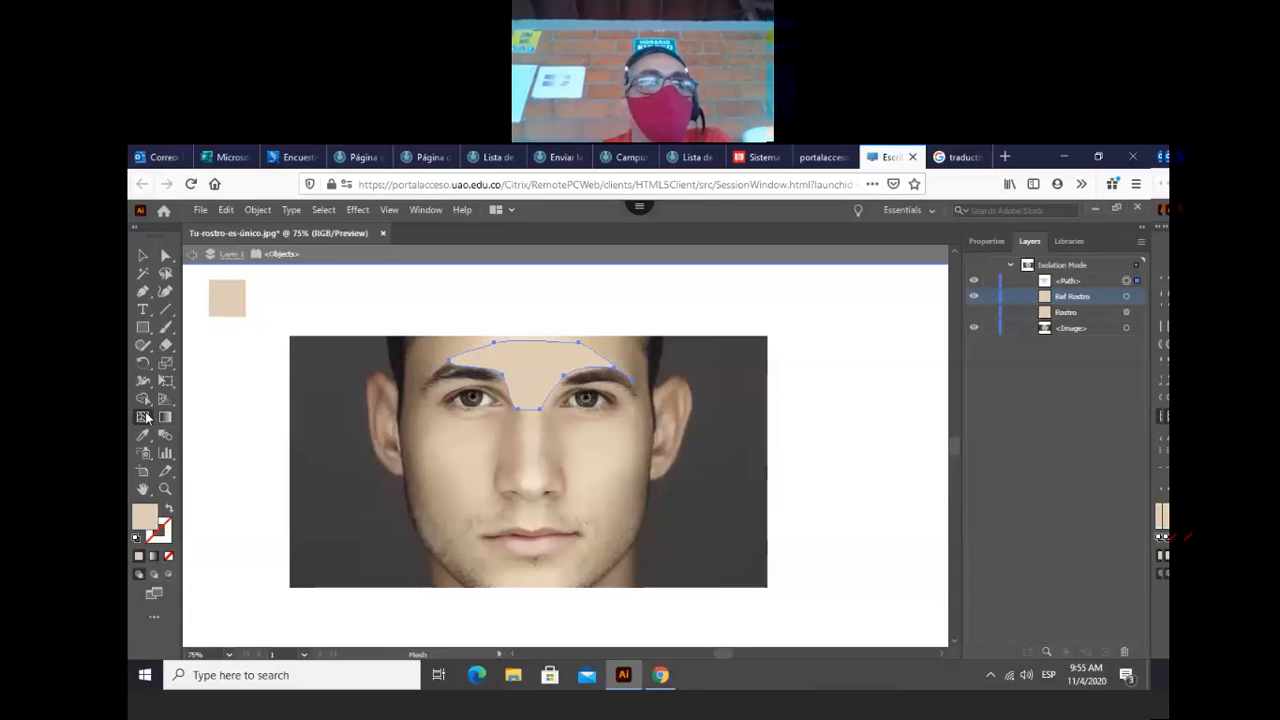
pyautogui.click(539, 370)
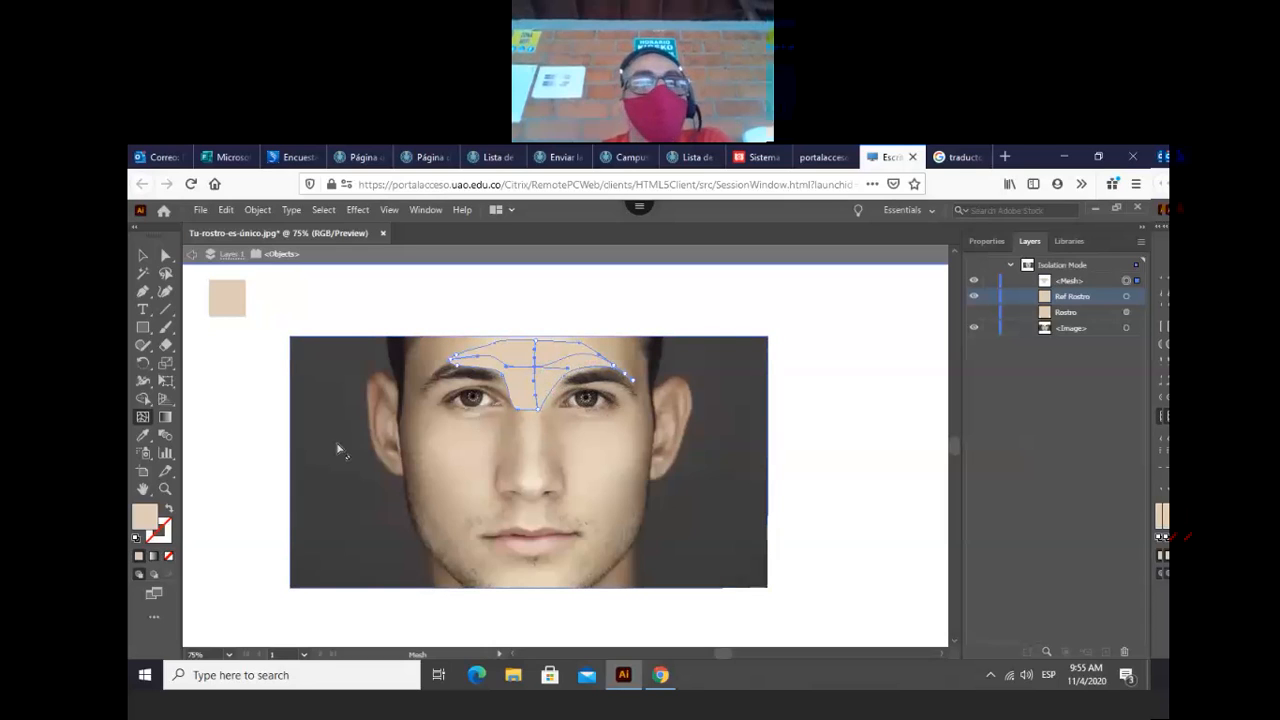
pyautogui.click(141, 257)
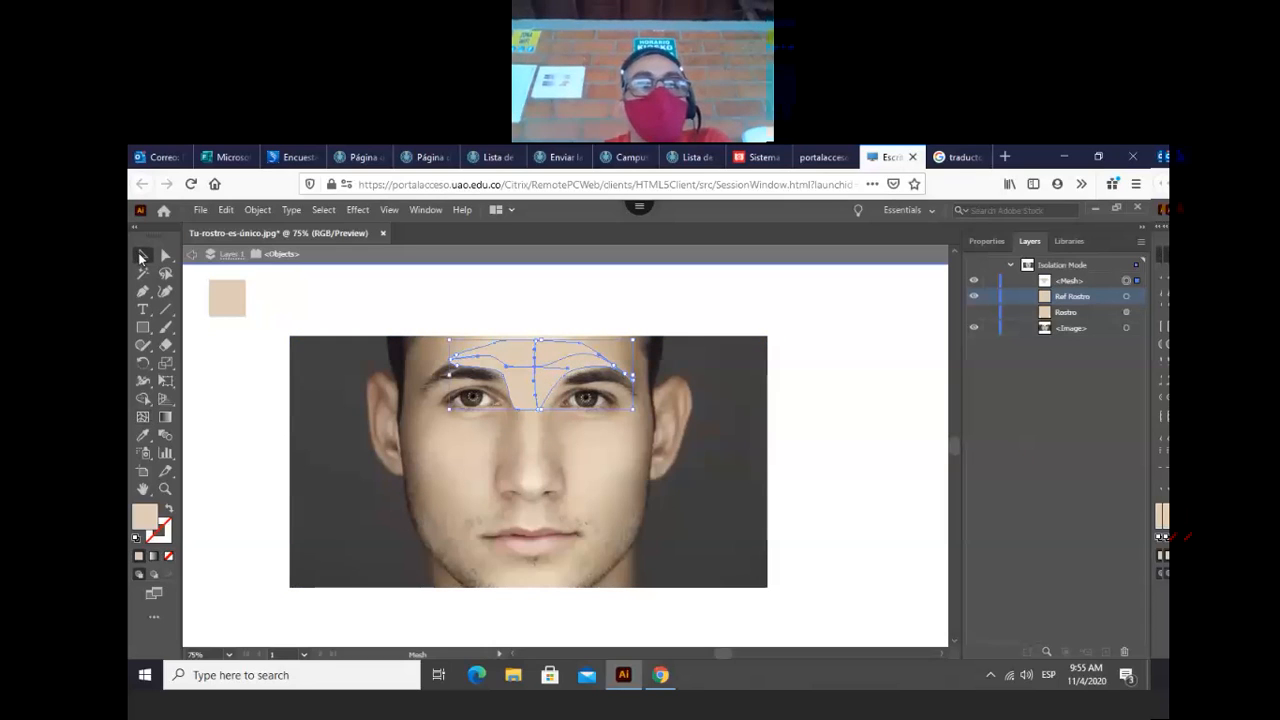
pyautogui.moveTo(548, 357); pyautogui.dragTo(657, 357)
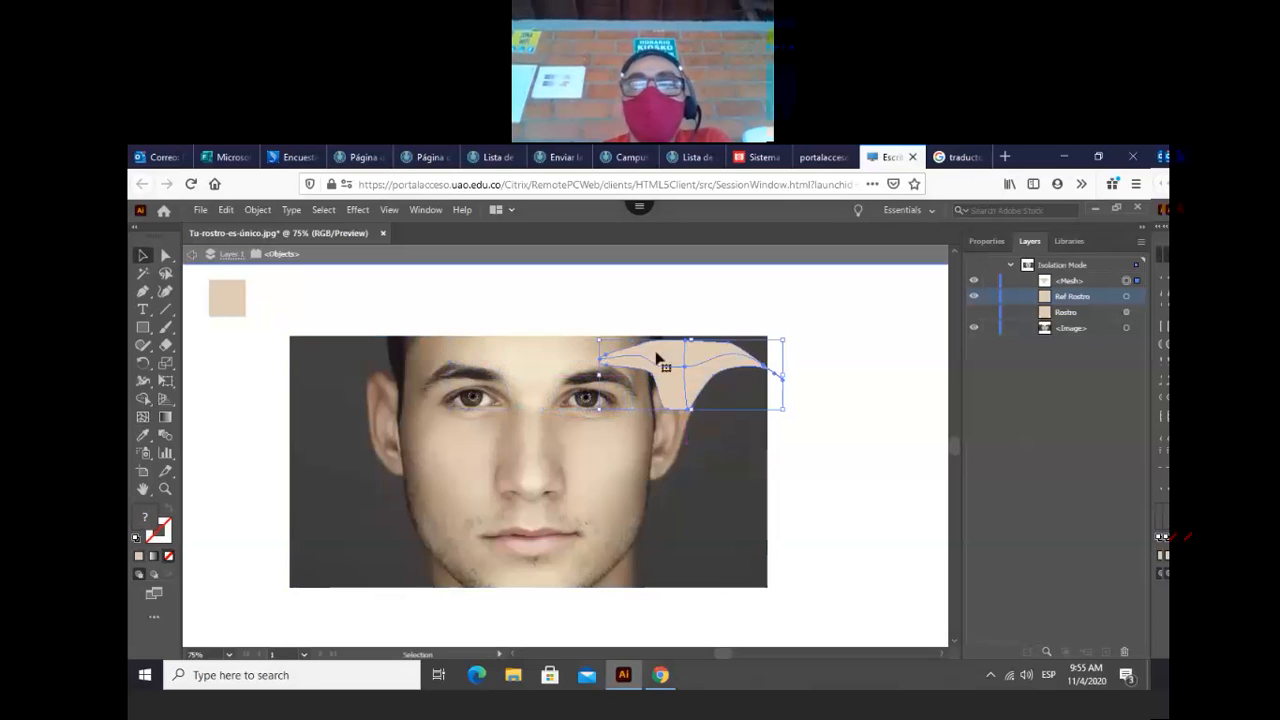
pyautogui.click(166, 256)
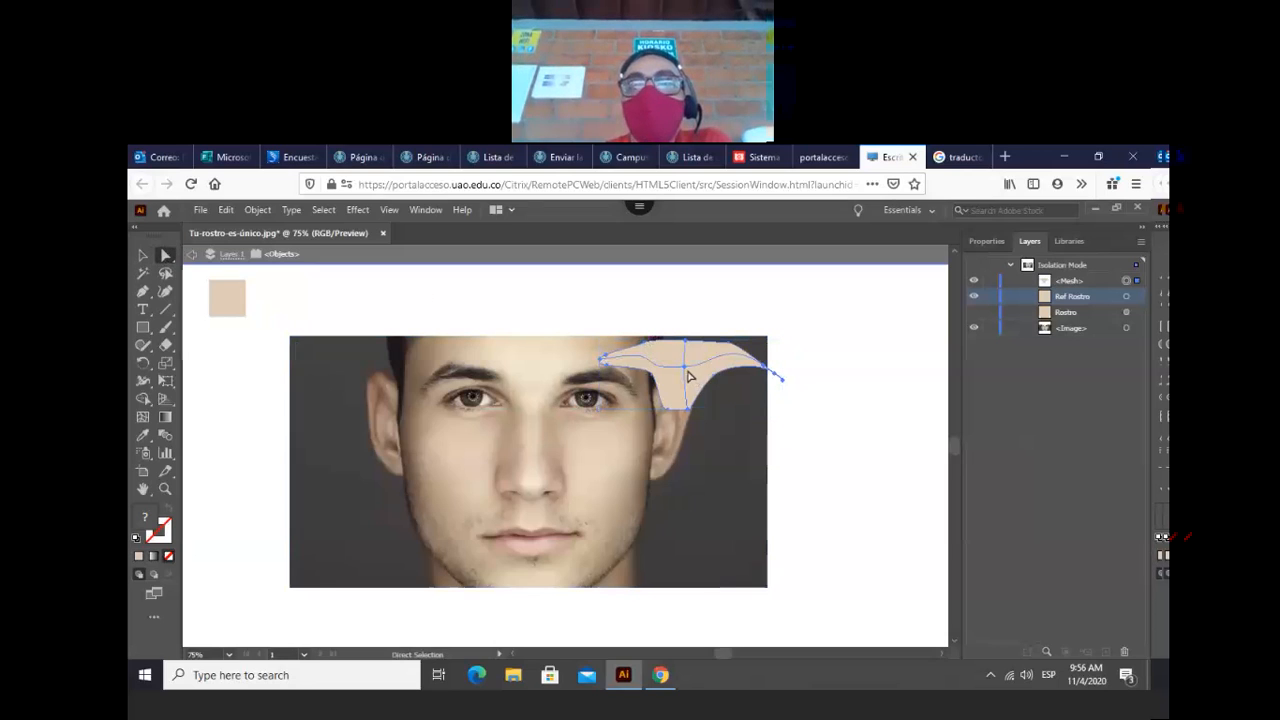
pyautogui.click(687, 370)
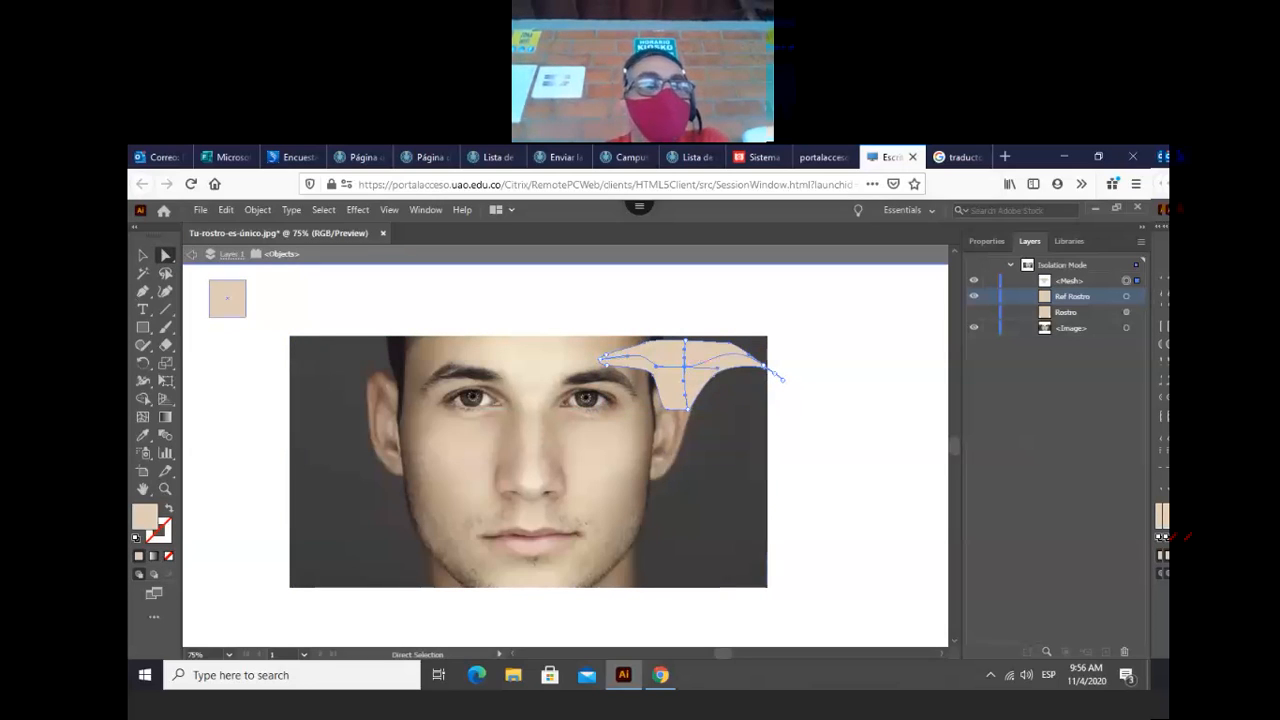
# - Colour the selected mesh point with a lighter skin tone sampled from the photo's forehead
pyautogui.click(142, 437)
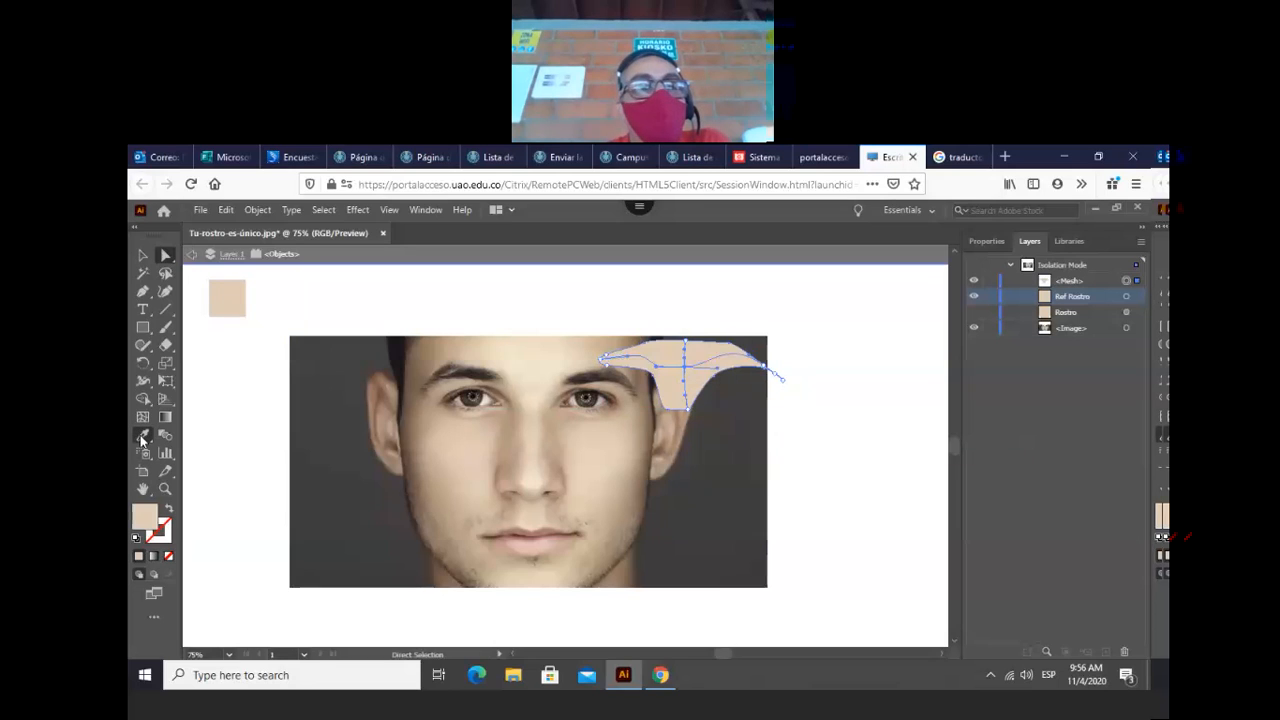
pyautogui.click(537, 359)
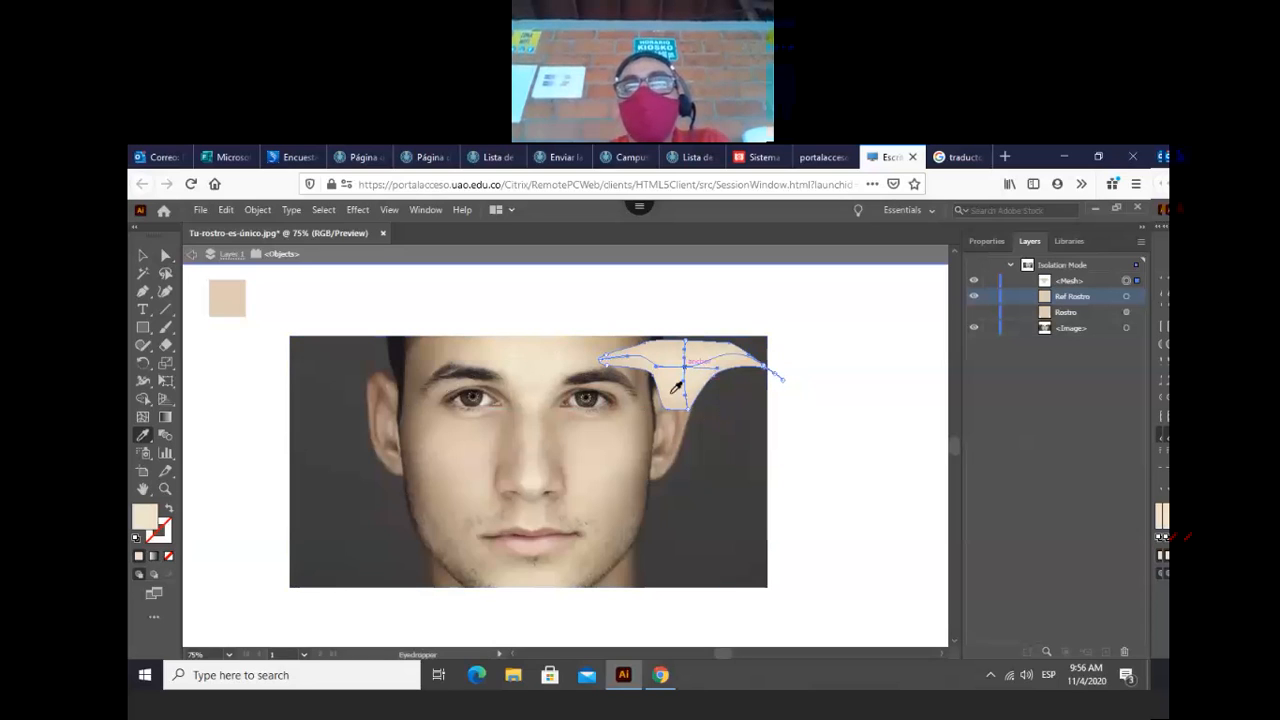
pyautogui.click(144, 256)
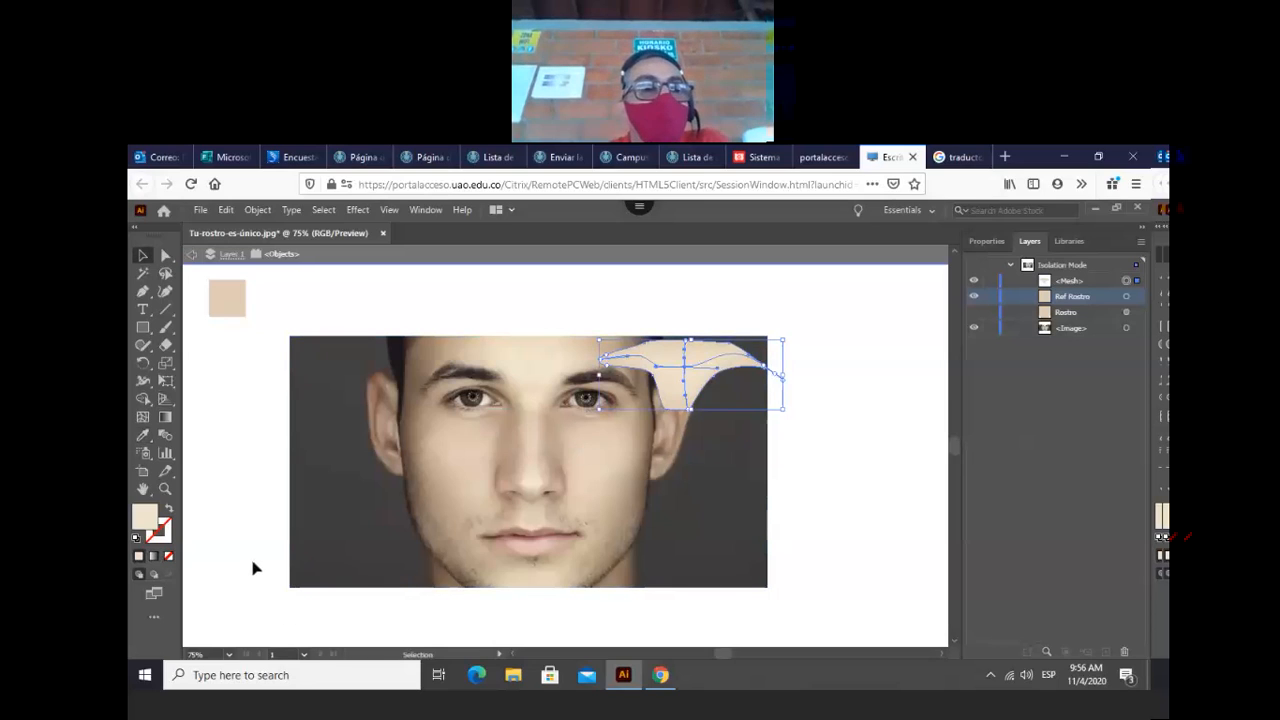
pyautogui.click(165, 489)
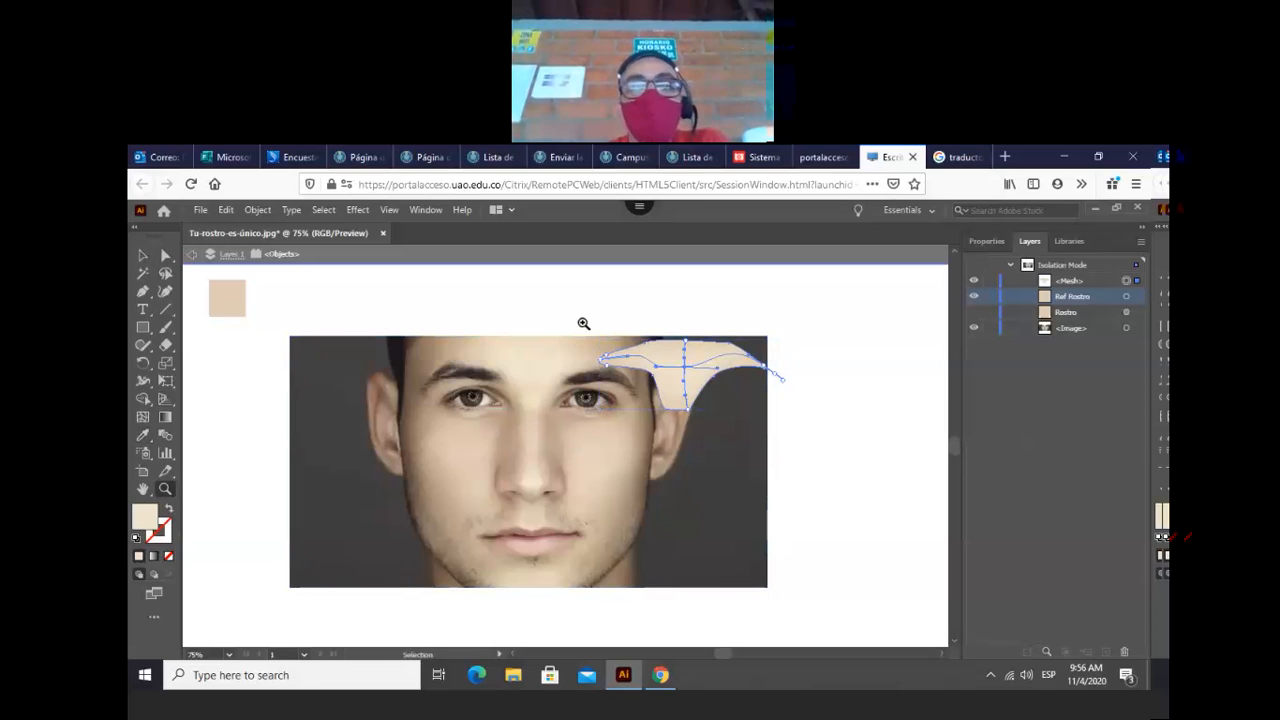
pyautogui.moveTo(564, 303); pyautogui.dragTo(810, 461)
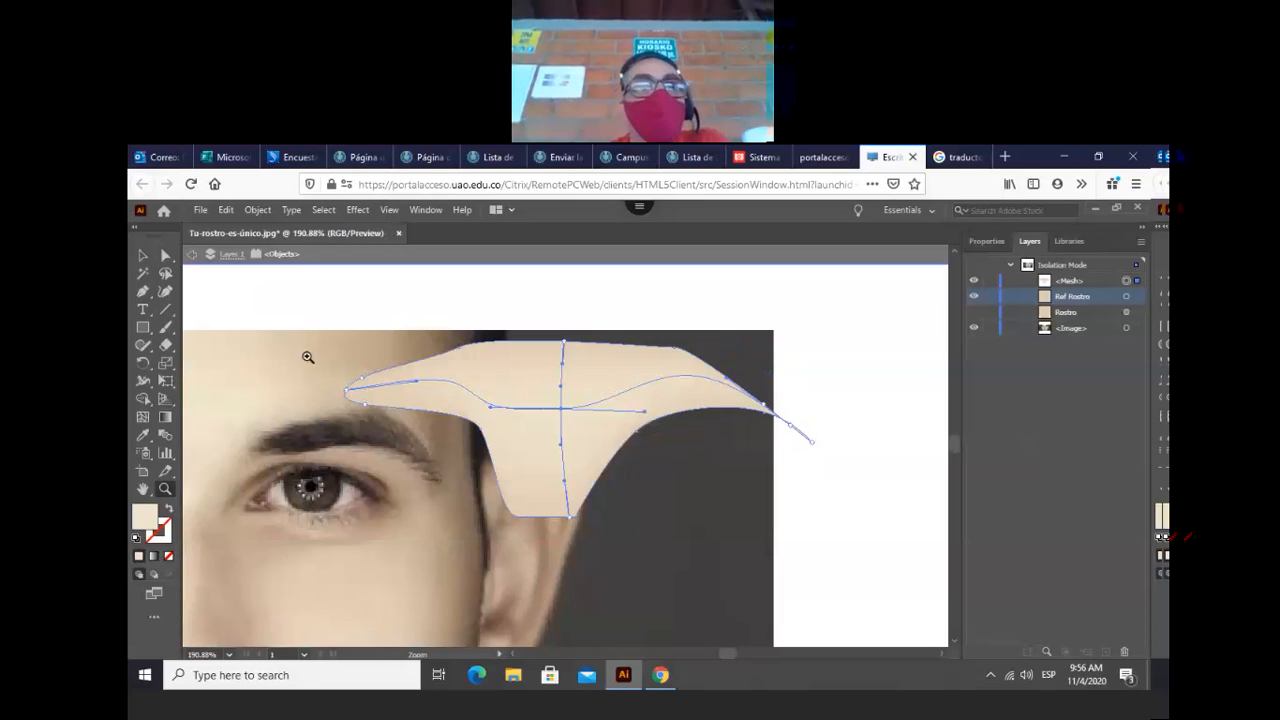
pyautogui.click(142, 255)
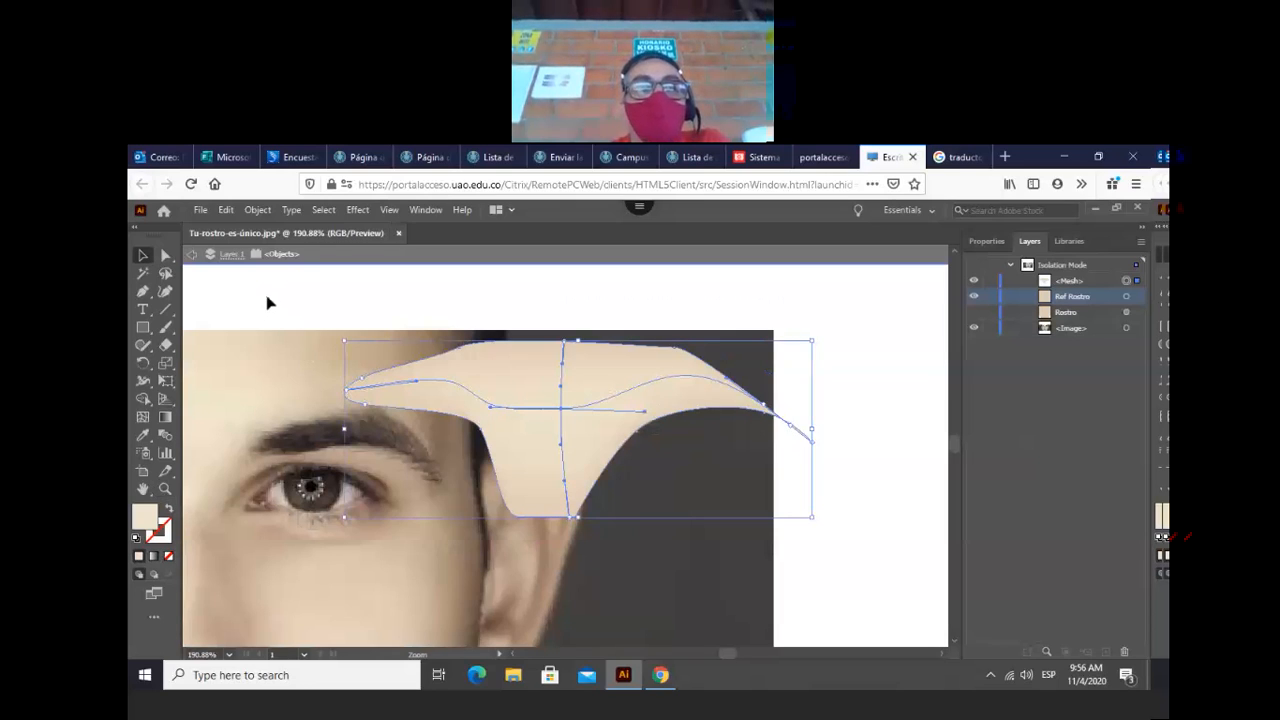
pyautogui.click(300, 314)
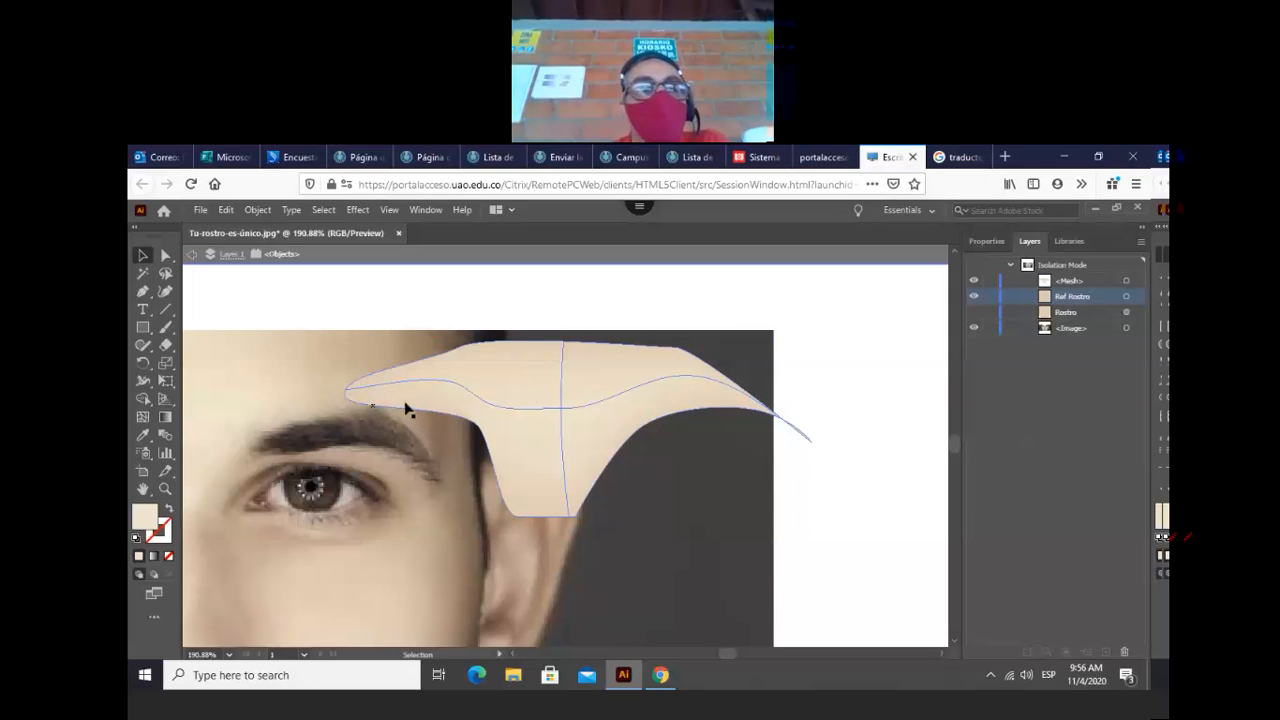
pyautogui.click(392, 556)
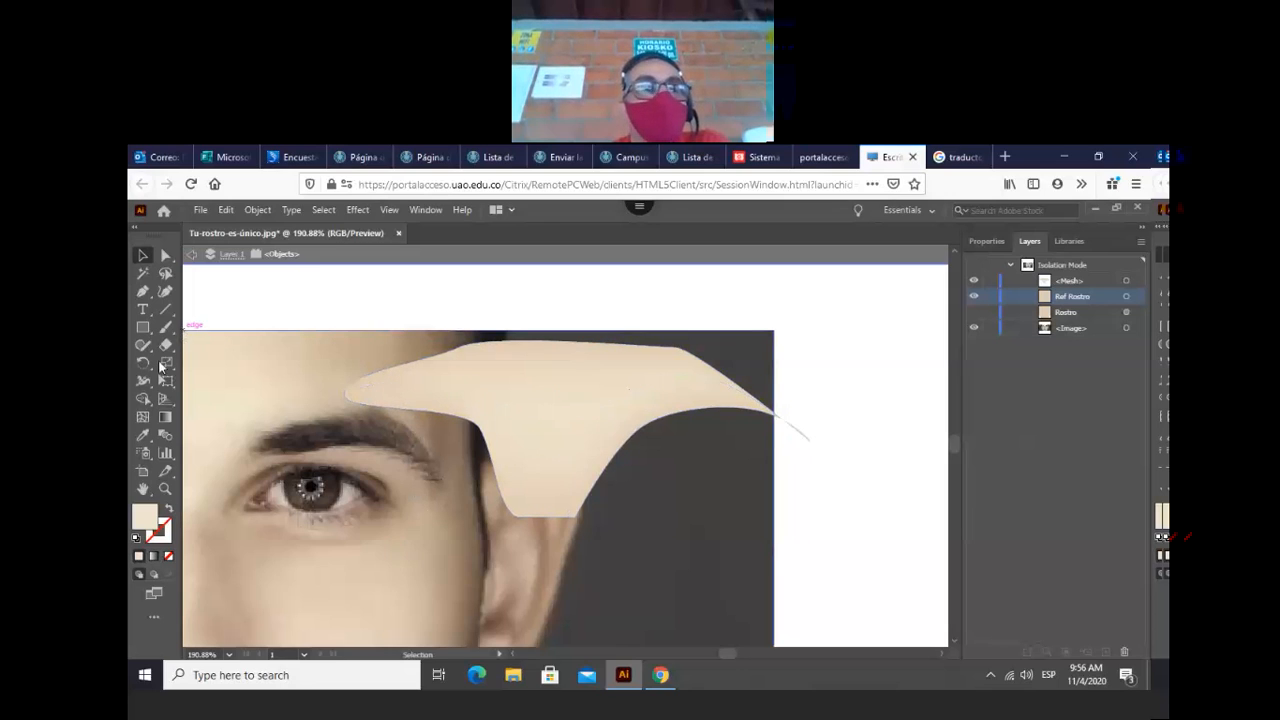
pyautogui.doubleClick(145, 488)
pyautogui.press('v')
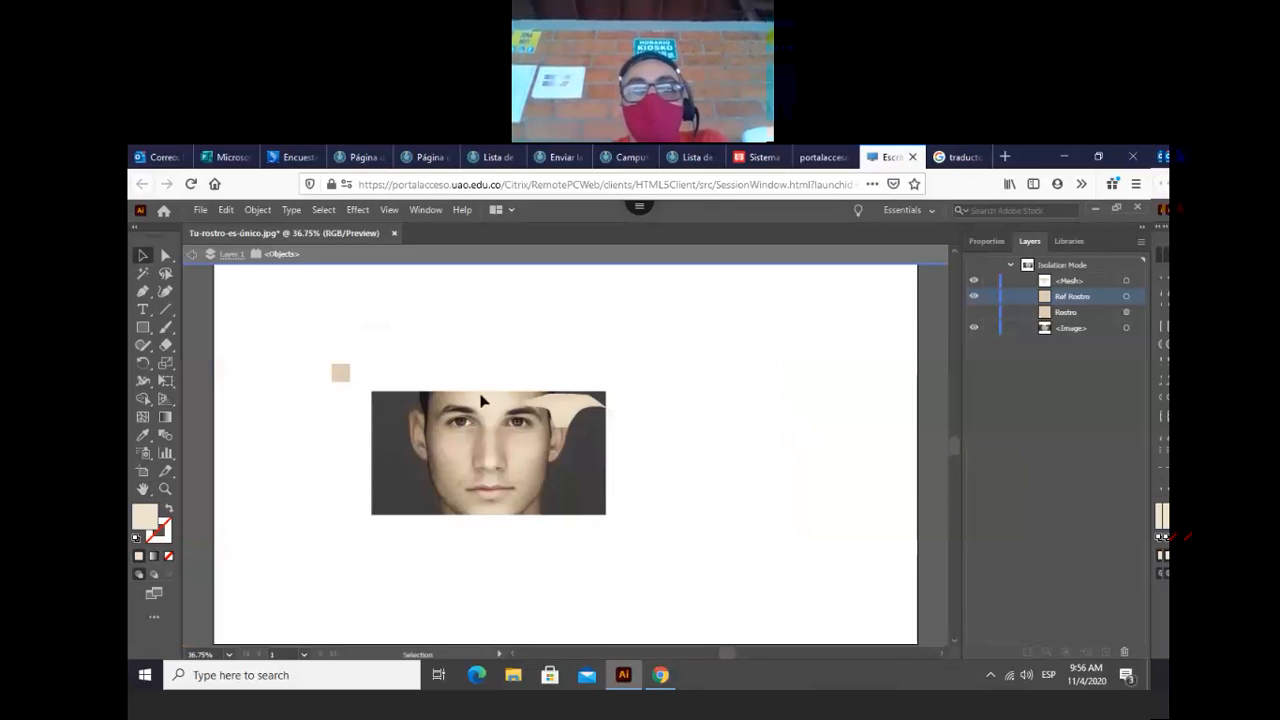
# - Move the light brow mesh onto the forehead, show the Rostro face shape, and zoom in on the face
pyautogui.moveTo(570, 414); pyautogui.dragTo(502, 414)
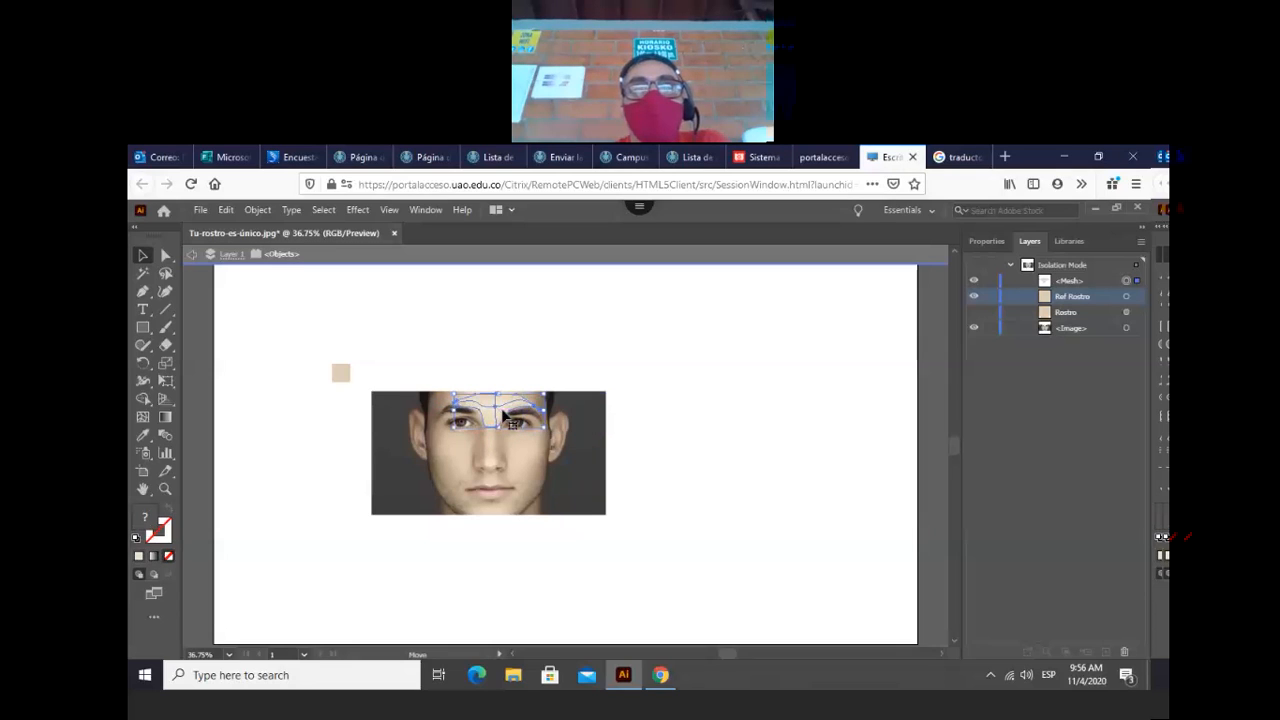
pyautogui.click(663, 475)
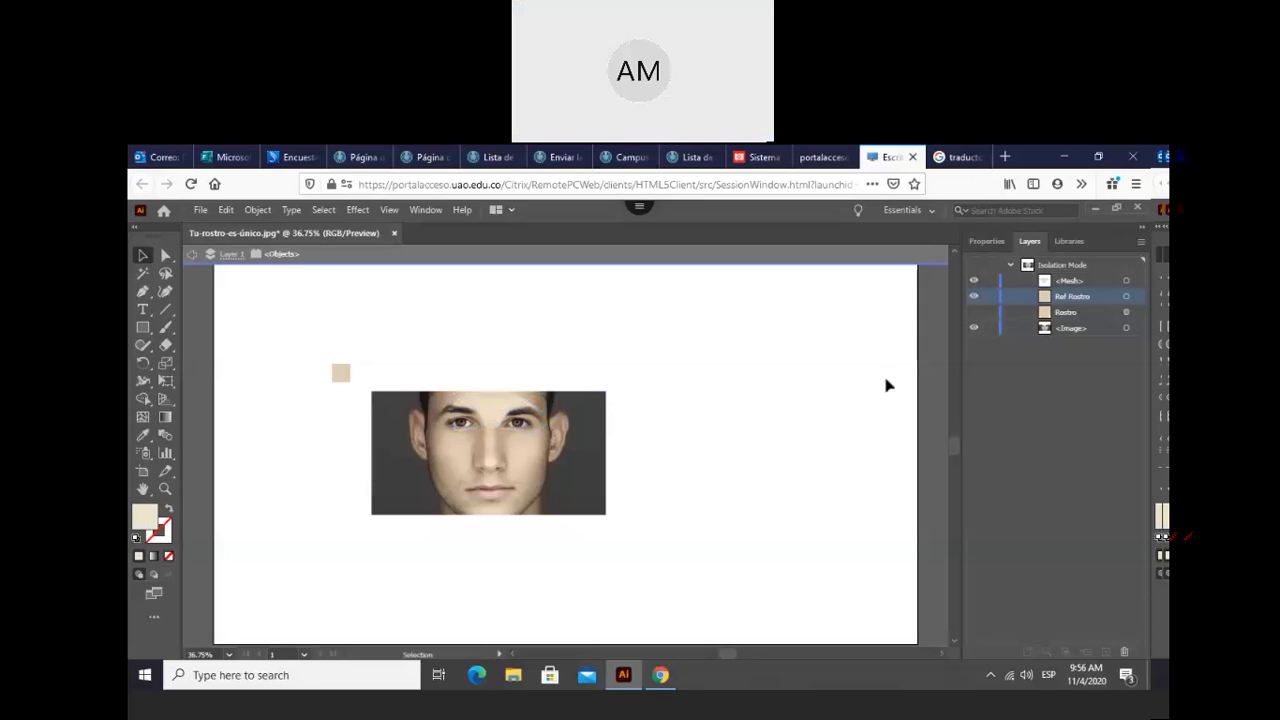
pyautogui.click(972, 313)
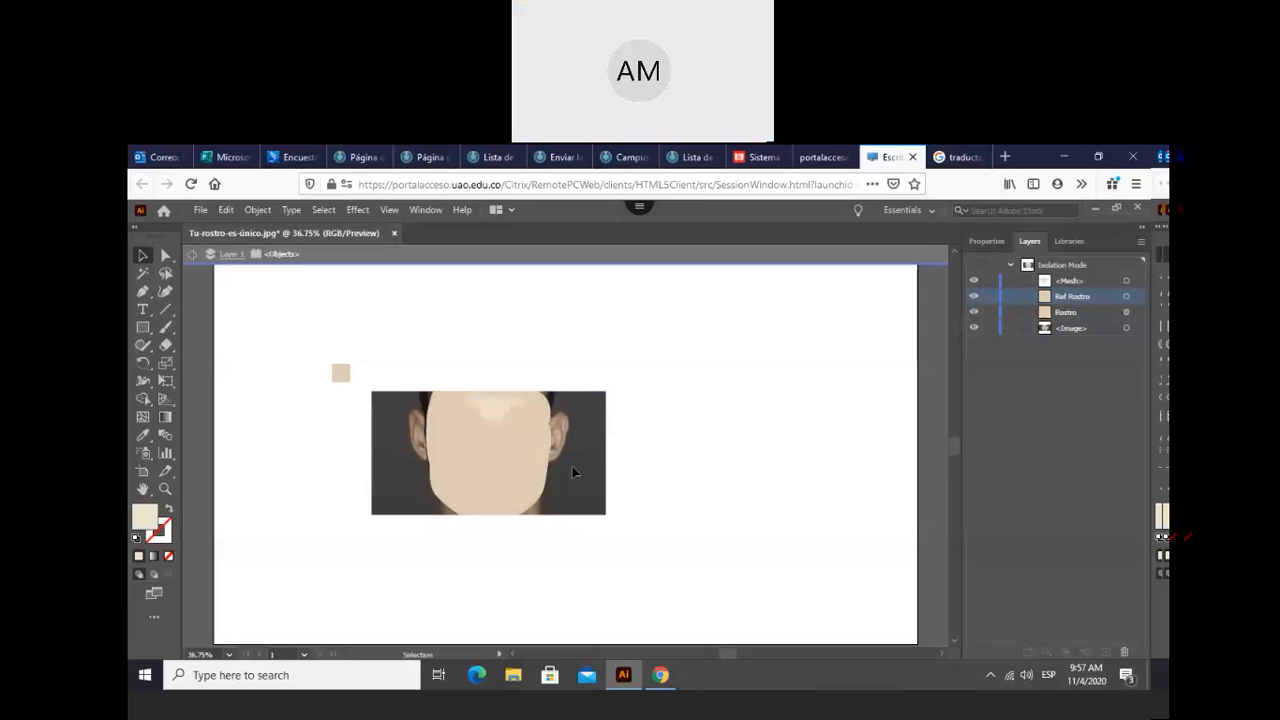
pyautogui.click(166, 489)
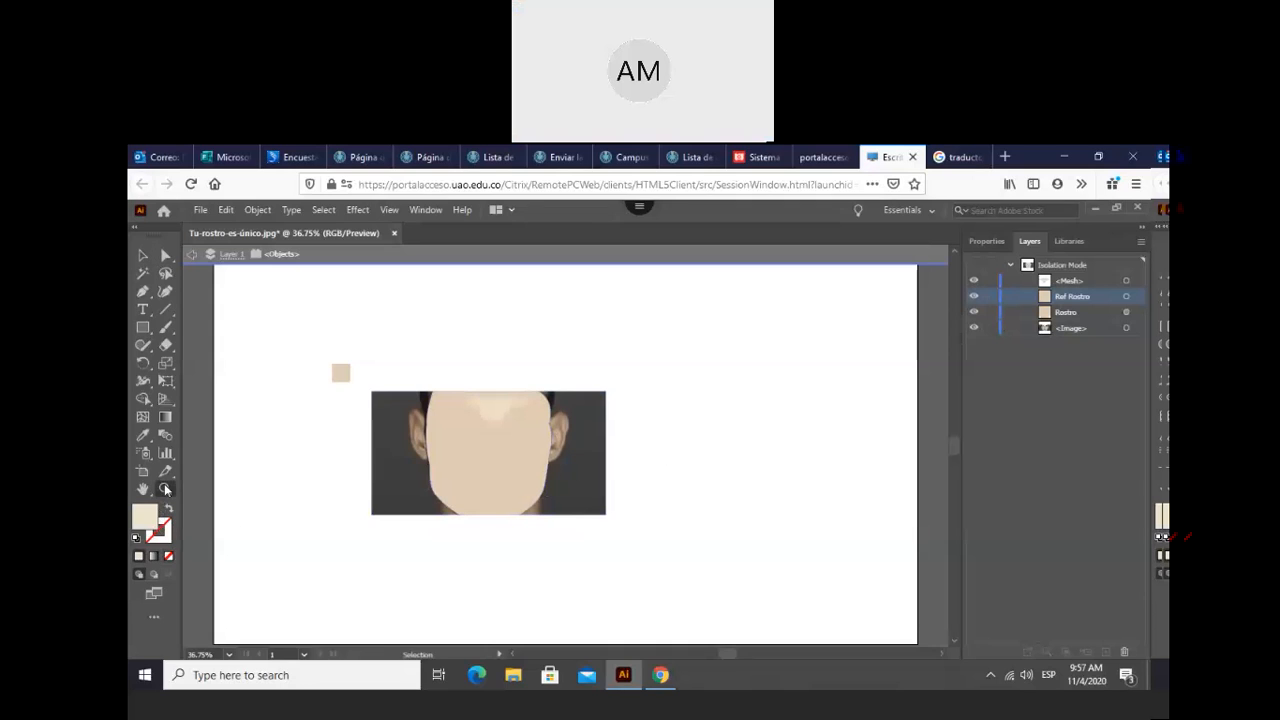
pyautogui.moveTo(413, 366); pyautogui.dragTo(582, 537)
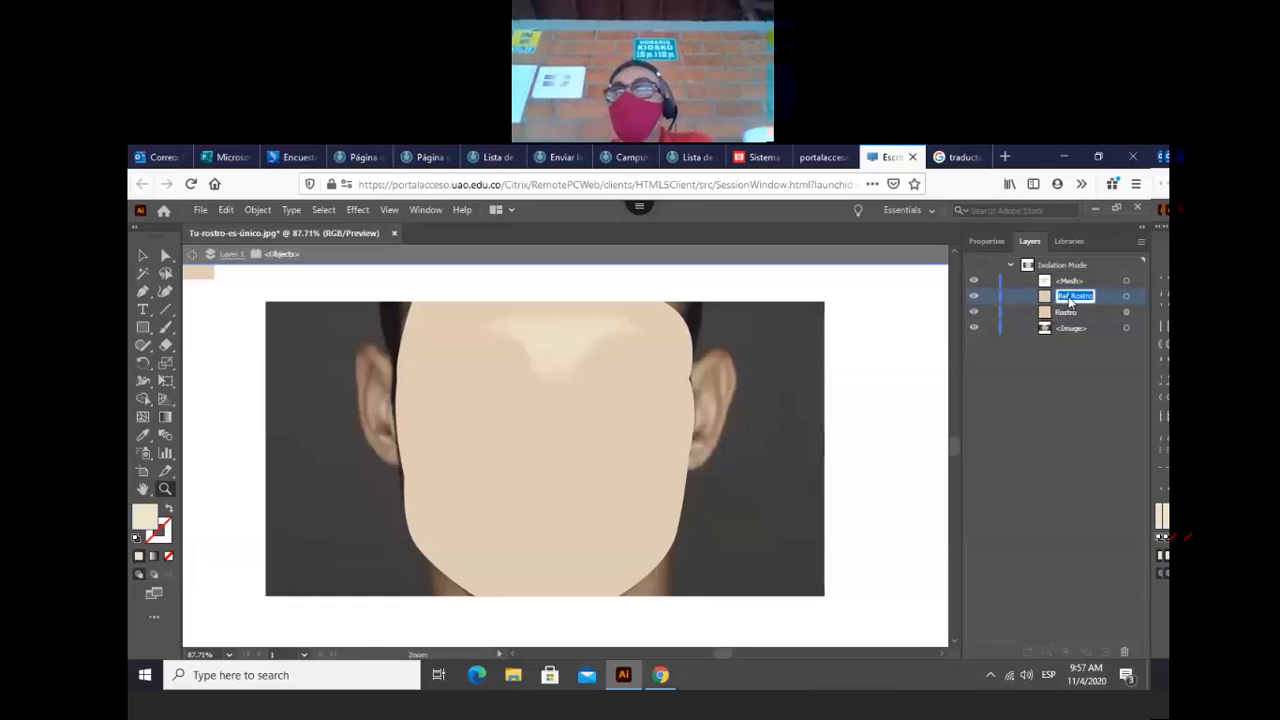
# - Rename the highlight layer 'Brillo frente' and hide the Rostro face shape
pyautogui.write('Br')
pyautogui.write('illo')
pyautogui.write(' frente')
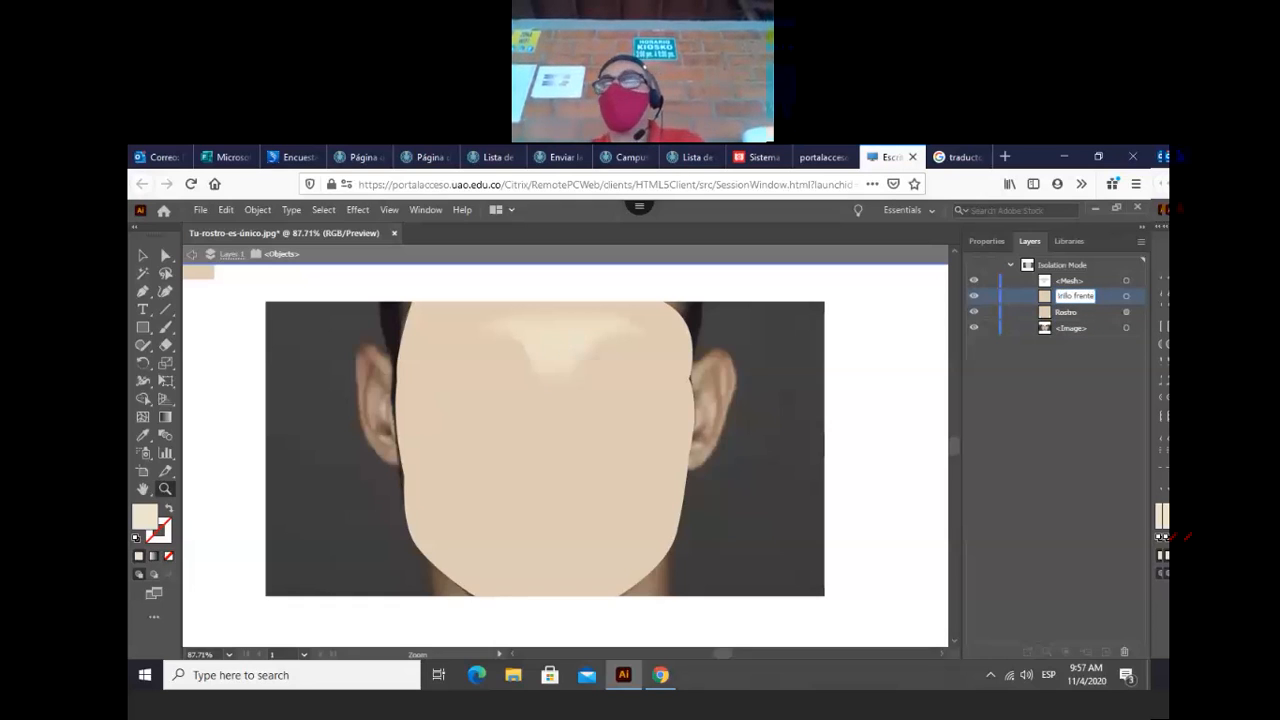
pyautogui.press('Return')
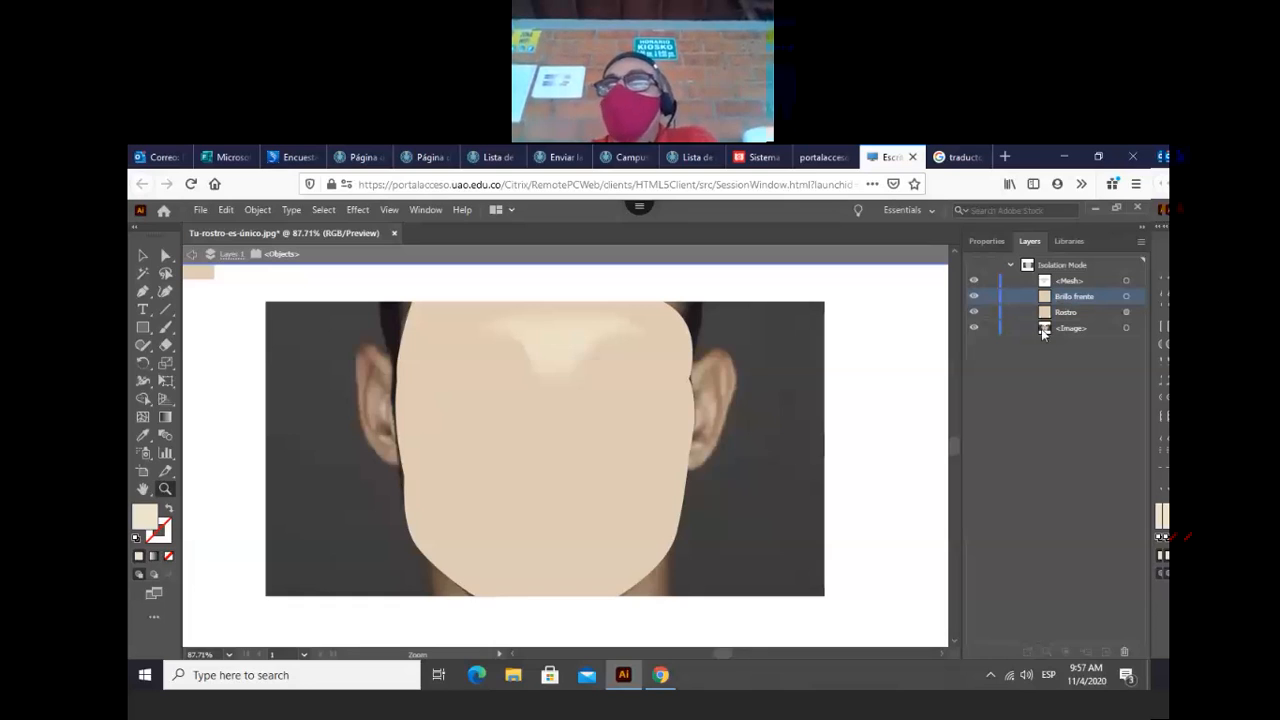
pyautogui.click(974, 313)
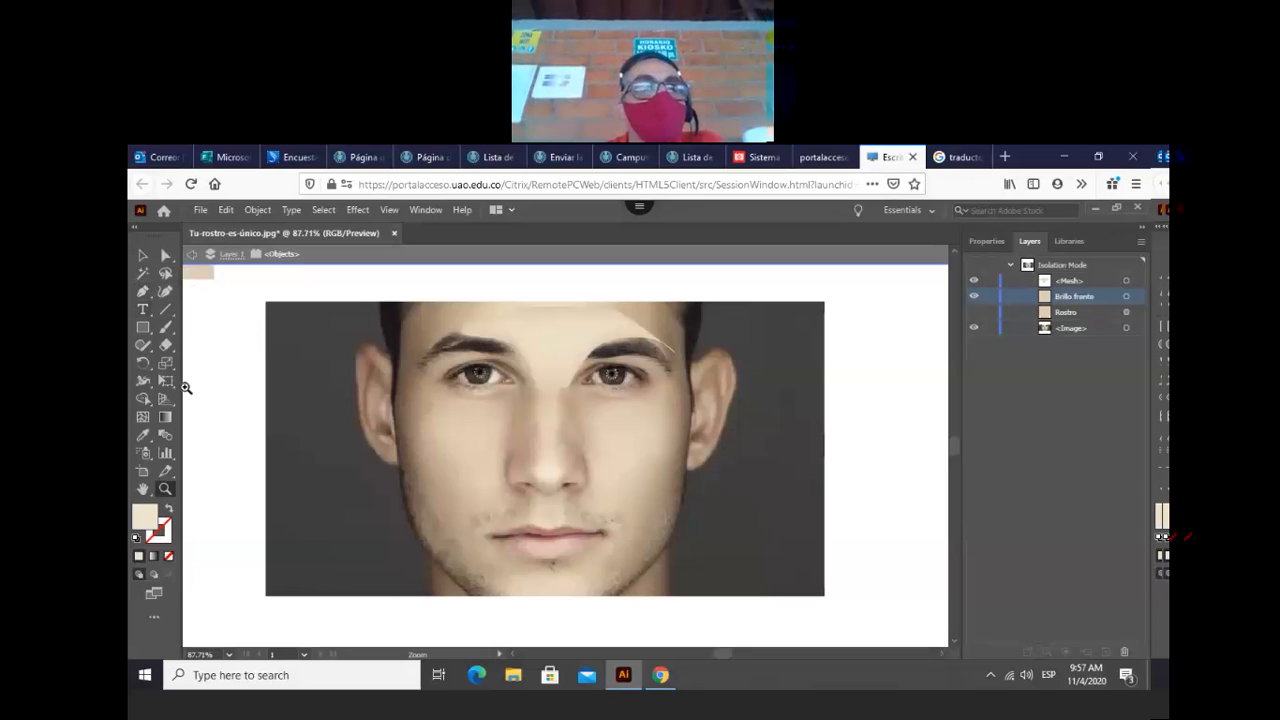
# - Pan to recentre the artboard in the window
pyautogui.click(142, 490)
pyautogui.moveTo(226, 463); pyautogui.dragTo(277, 487)
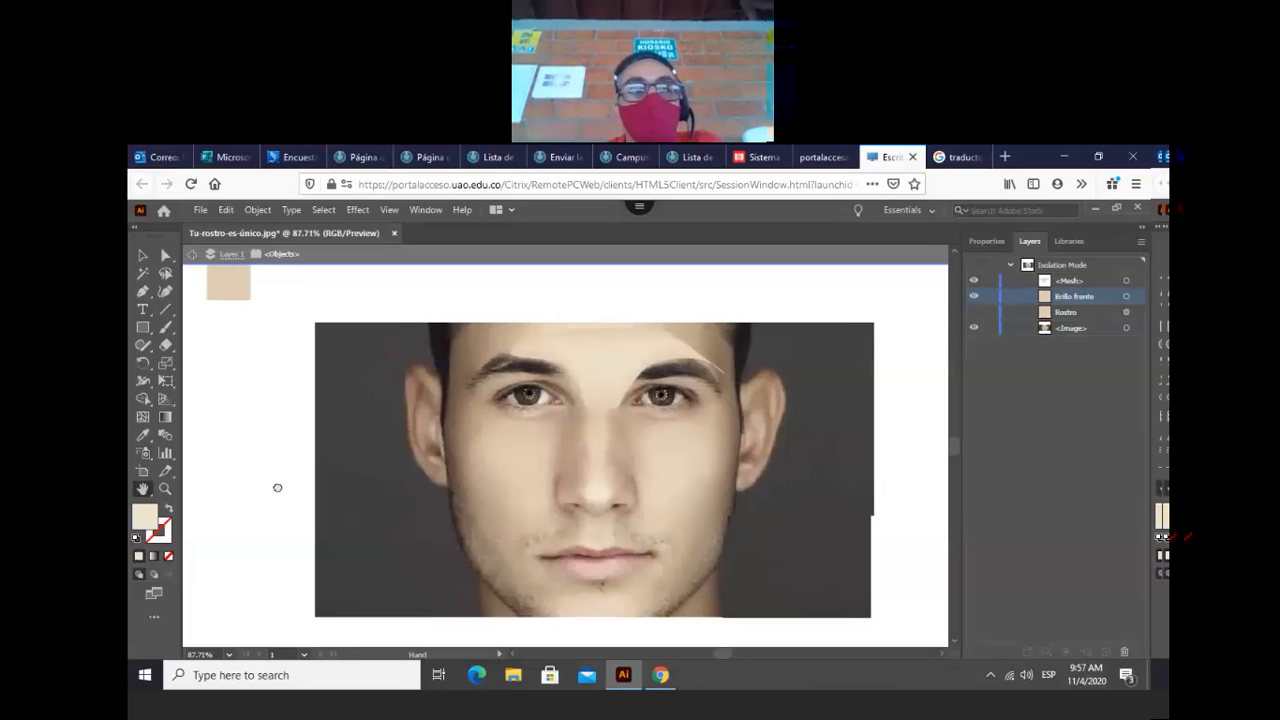
pyautogui.click(142, 328)
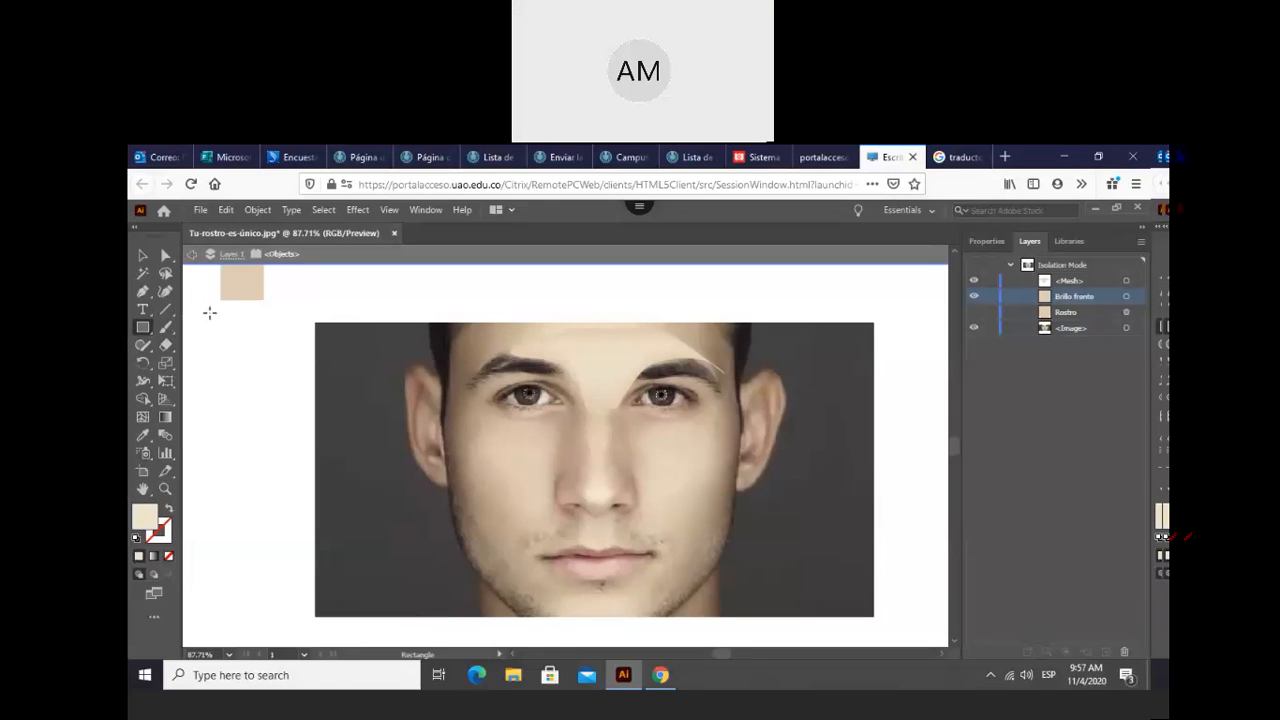
# - Draw a second swatch square below the first one
pyautogui.moveTo(218, 310); pyautogui.dragTo(267, 355)
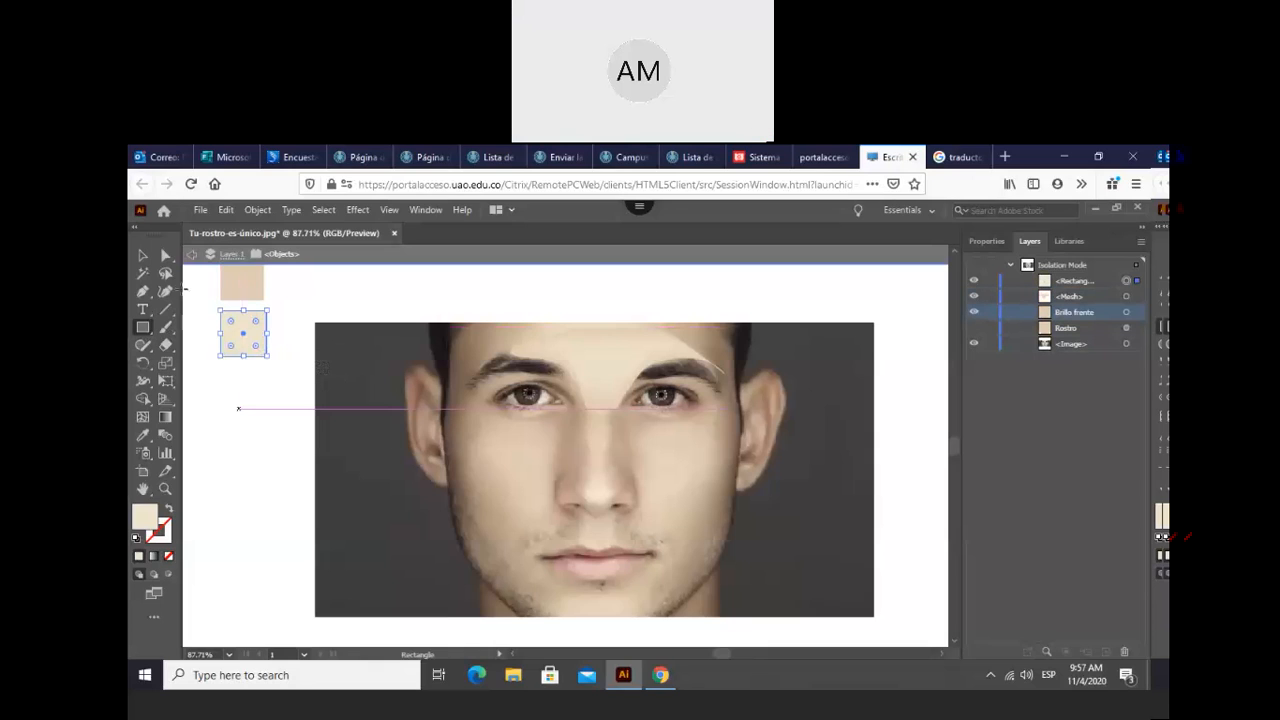
pyautogui.click(143, 256)
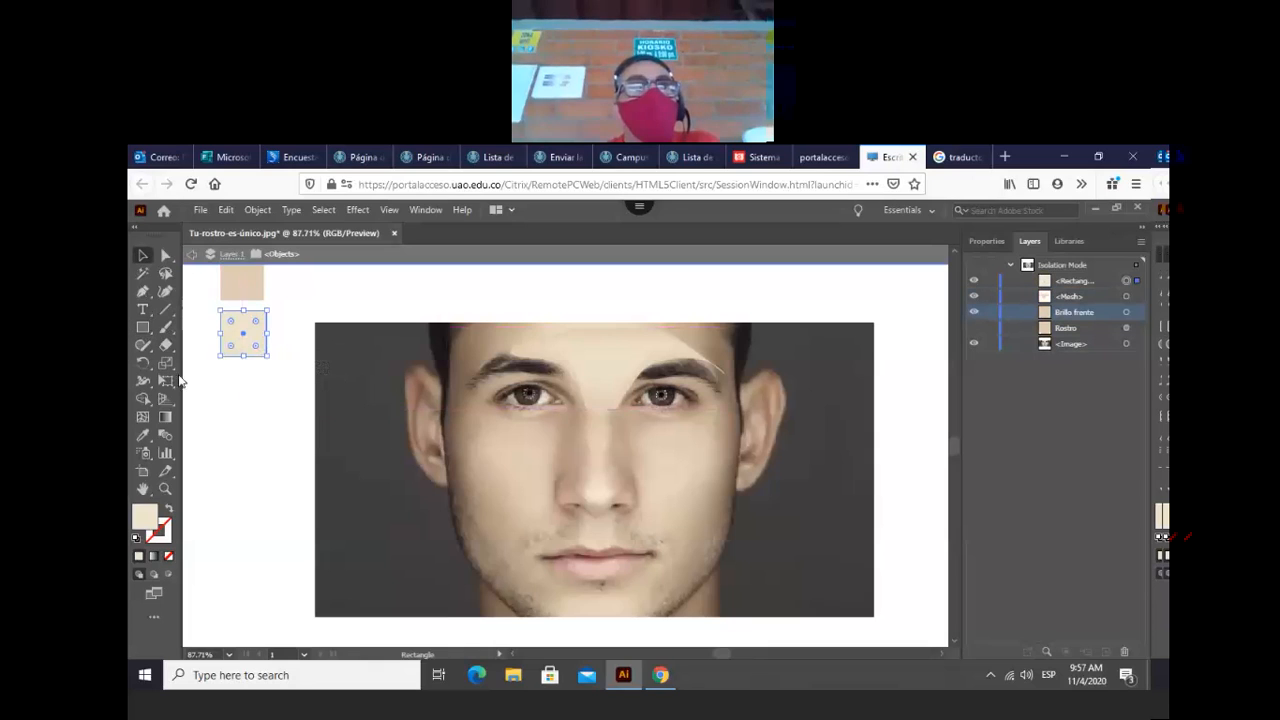
pyautogui.click(249, 415)
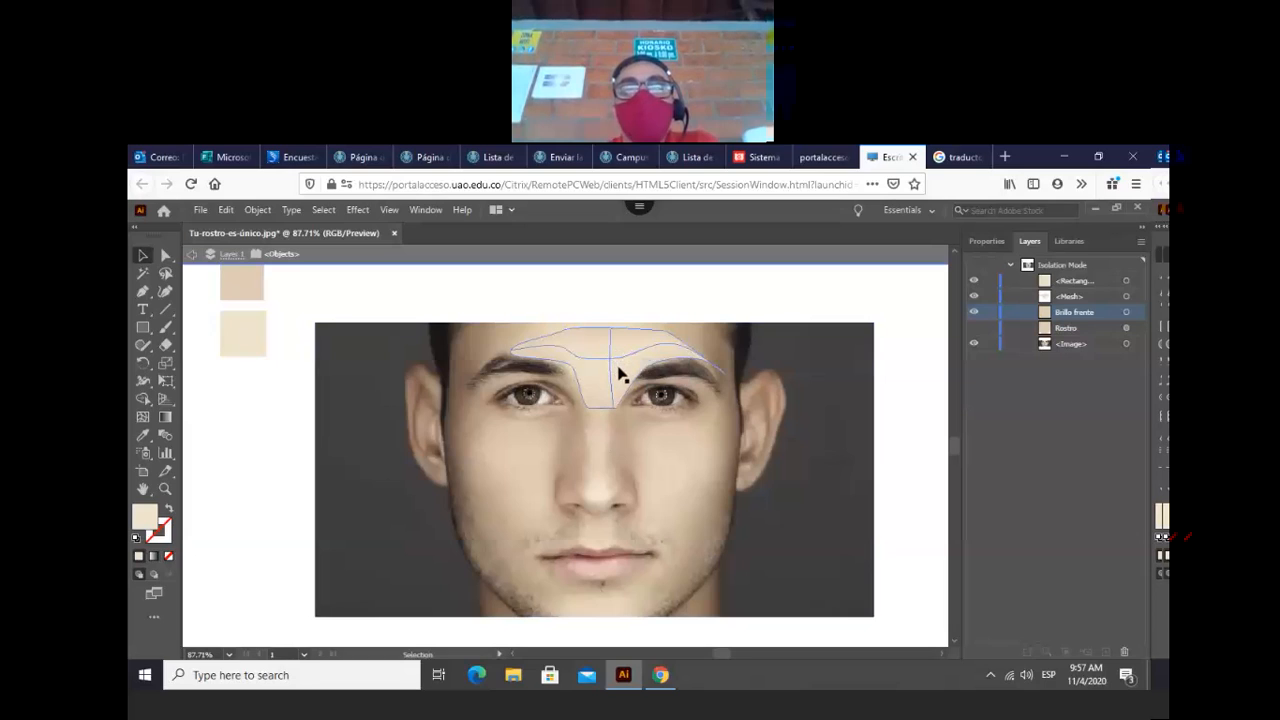
# - Nudge the Brillo frente highlight mesh up and left into alignment
pyautogui.moveTo(617, 367); pyautogui.dragTo(614, 371)
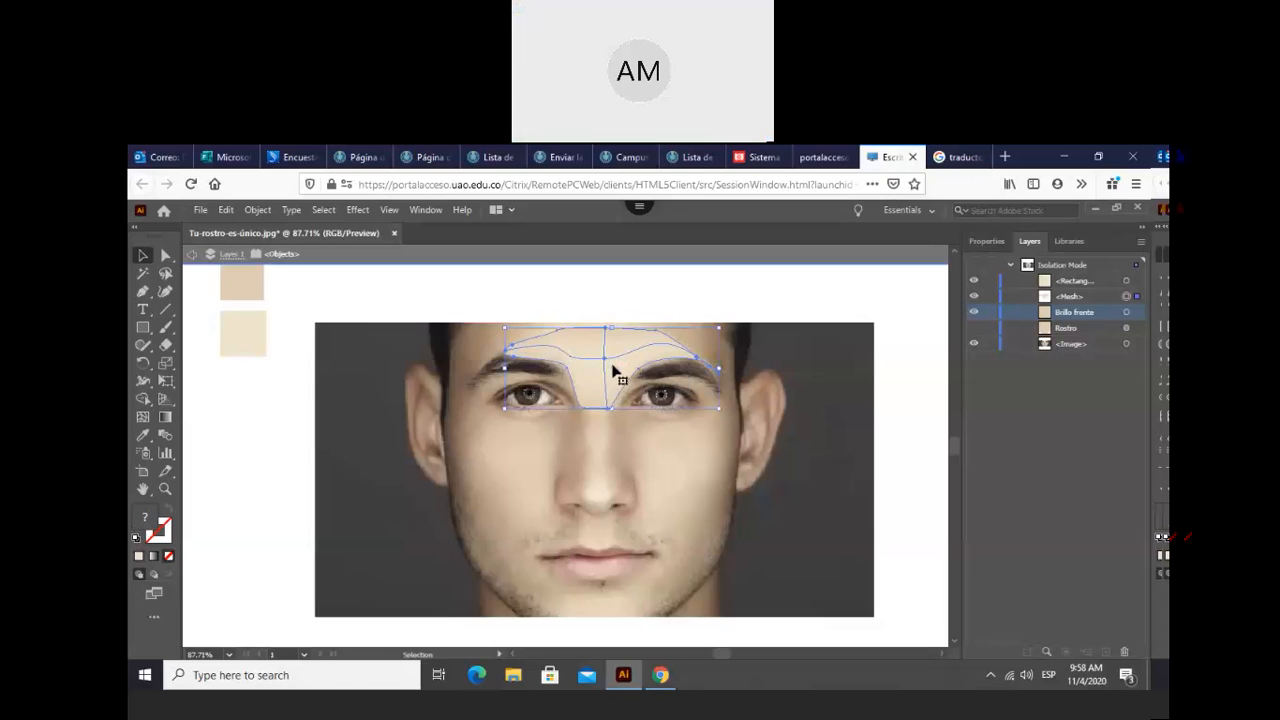
pyautogui.press('Up')
pyautogui.press('Up')
pyautogui.press('Left')
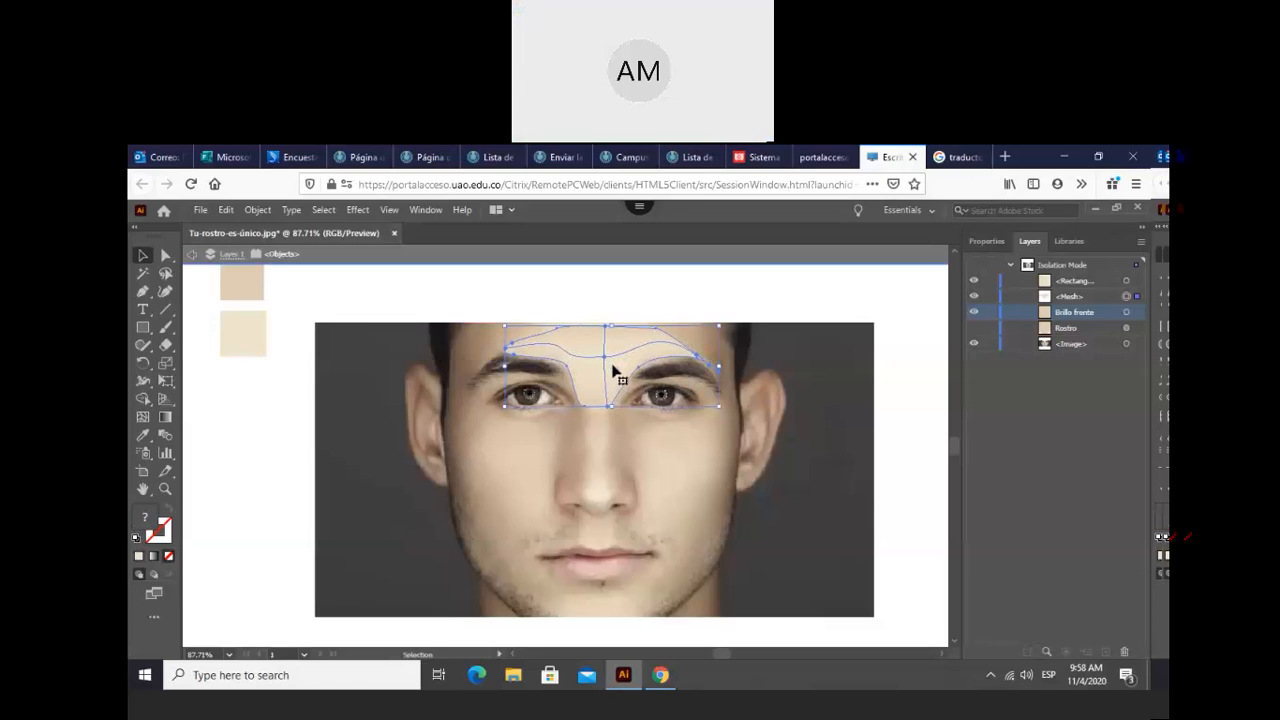
pyautogui.click(522, 514)
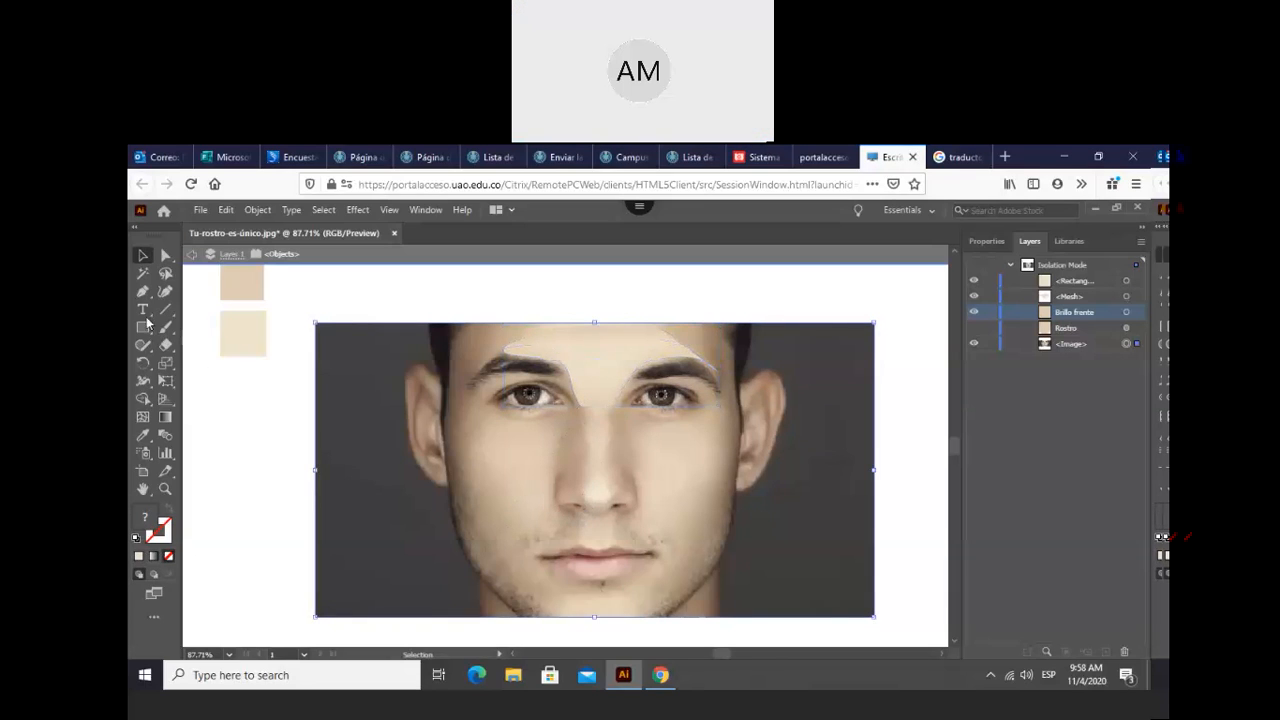
pyautogui.click(144, 291)
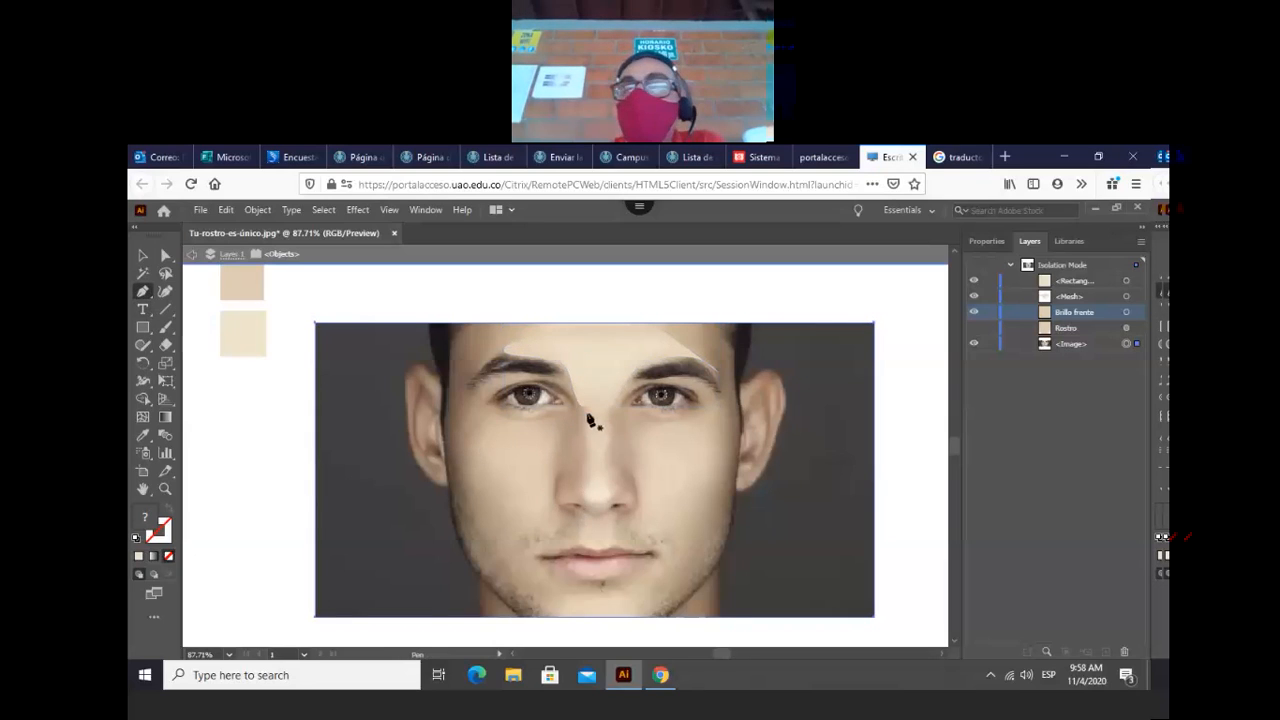
# - Toggle the Brillo frente and <Mesh> visibility, leaving the forehead <Mesh> highlight hidden
pyautogui.click(974, 312)
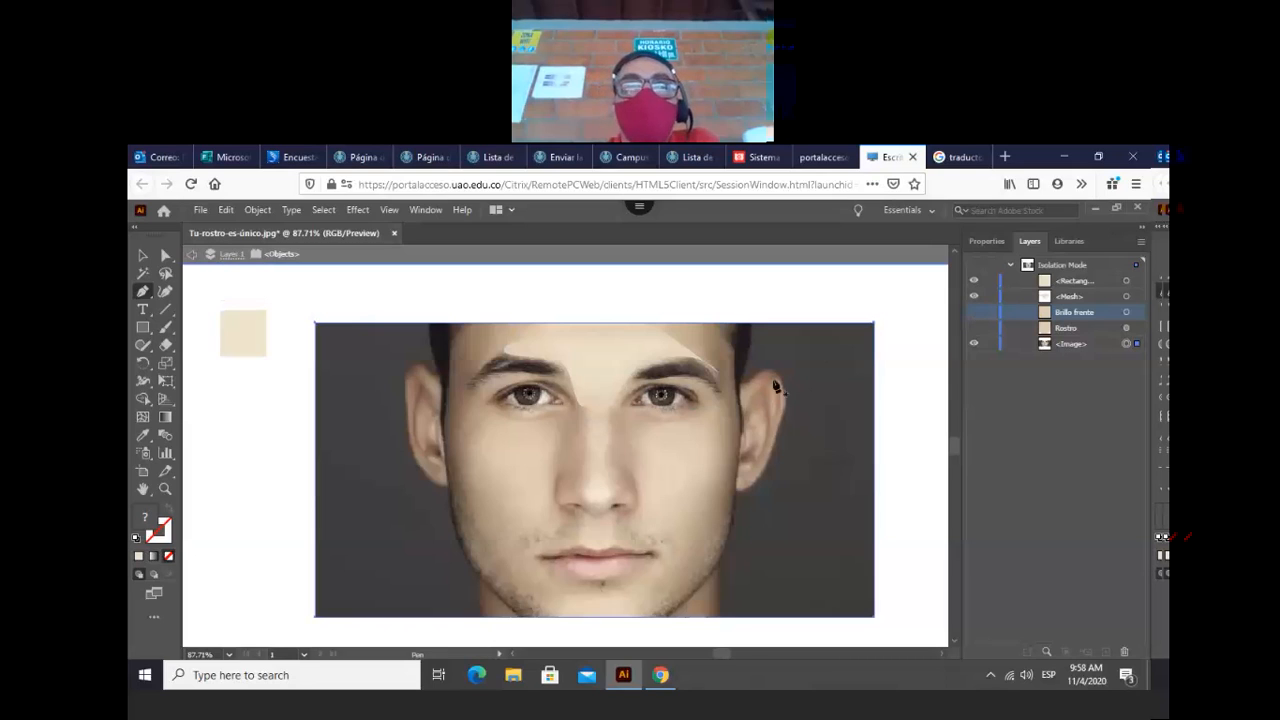
pyautogui.click(977, 313)
pyautogui.click(975, 312)
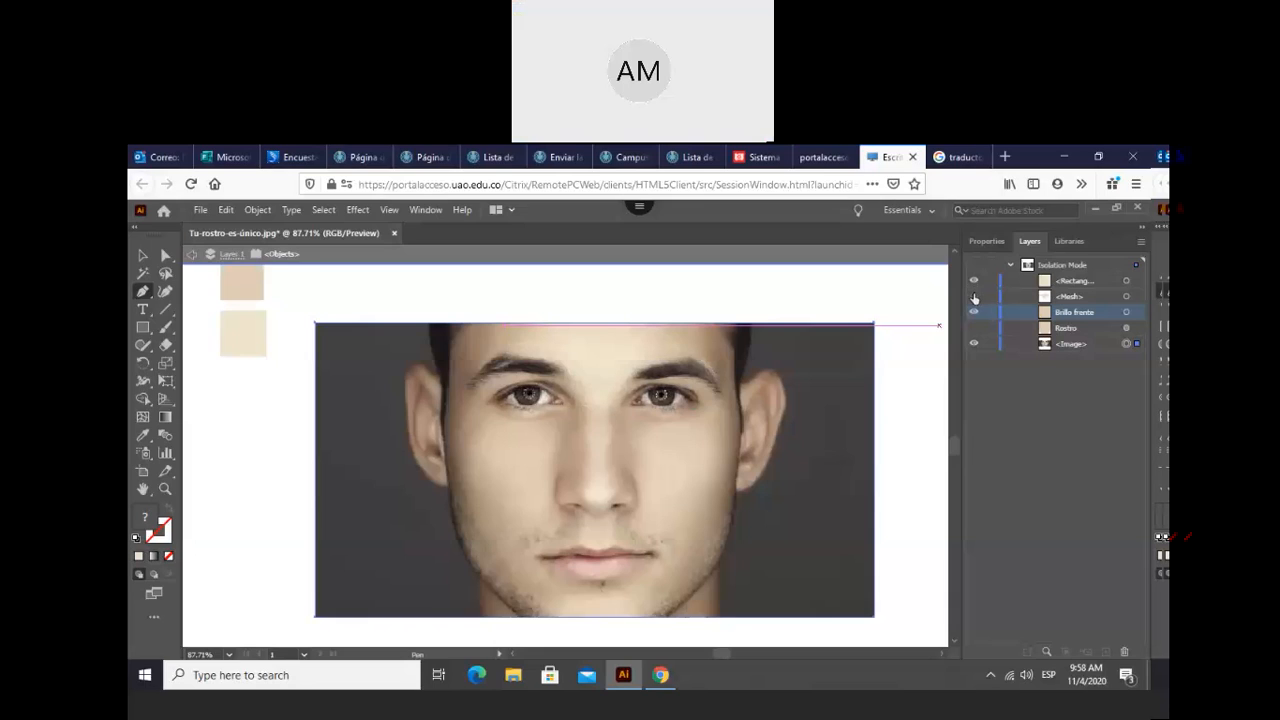
pyautogui.click(975, 297)
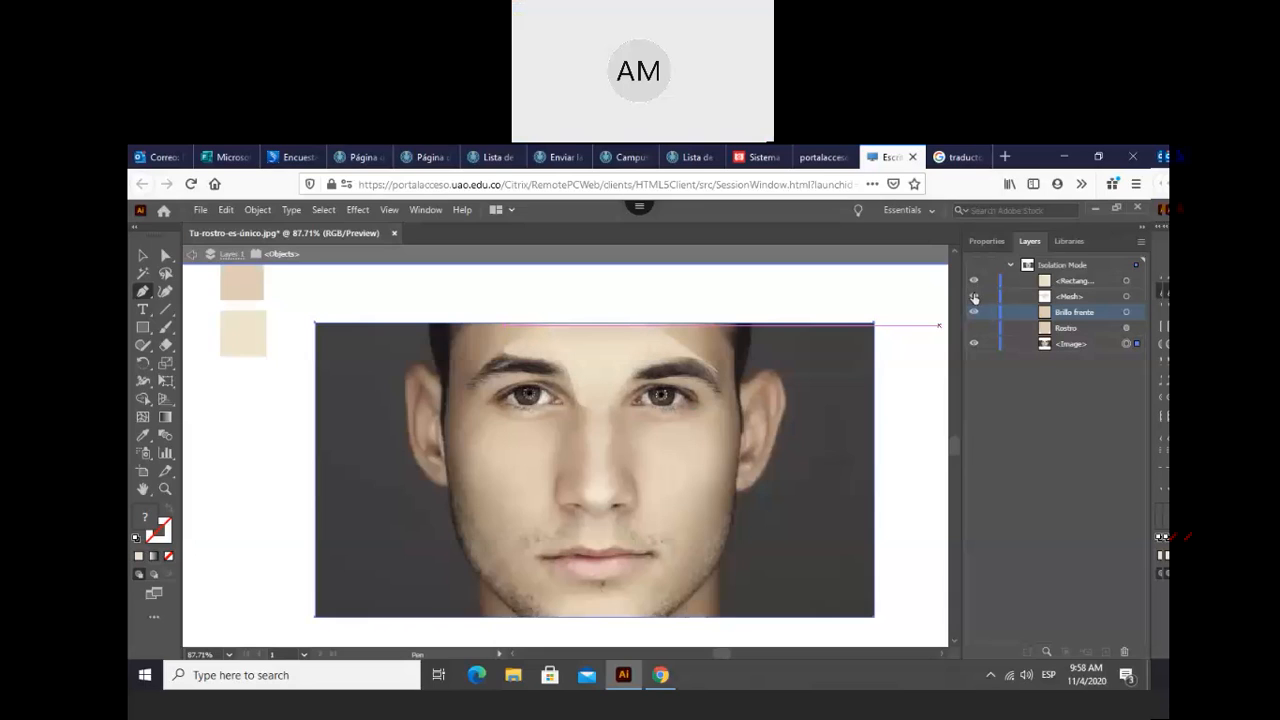
pyautogui.click(975, 297)
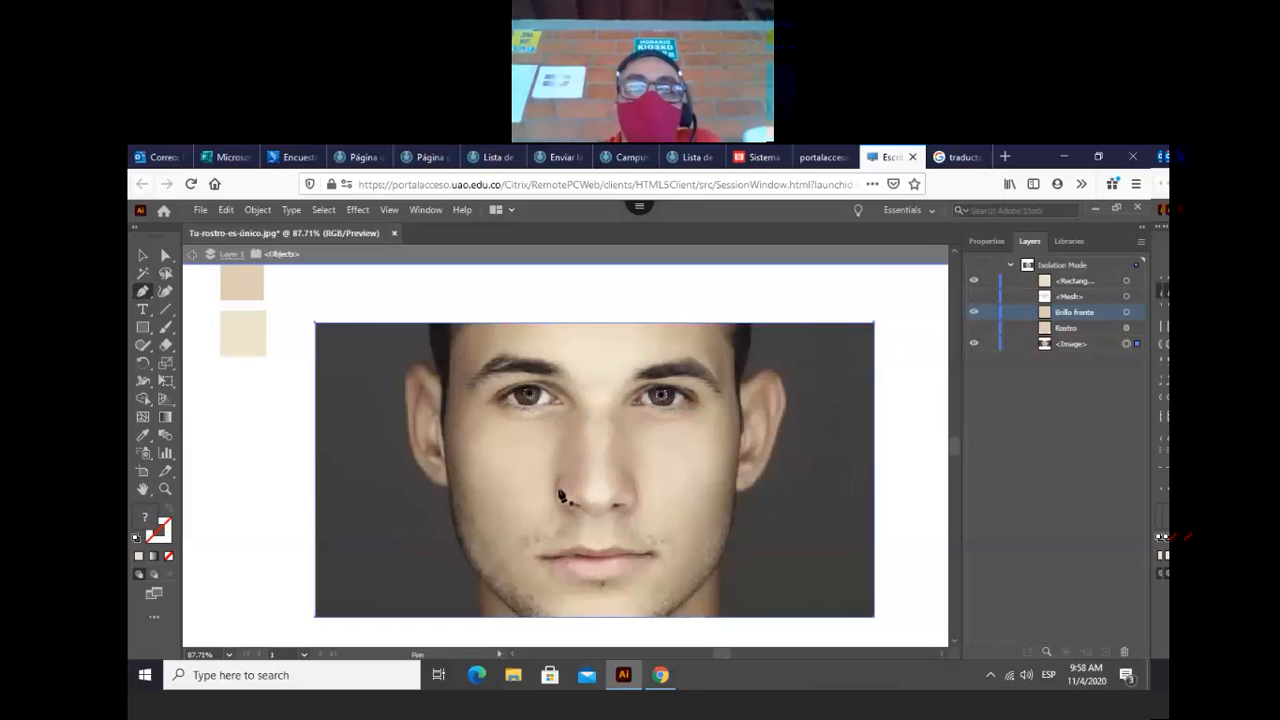
# - Trace a closed curved pen path from between the eyebrows down around the nostril and back
pyautogui.click(580, 400)
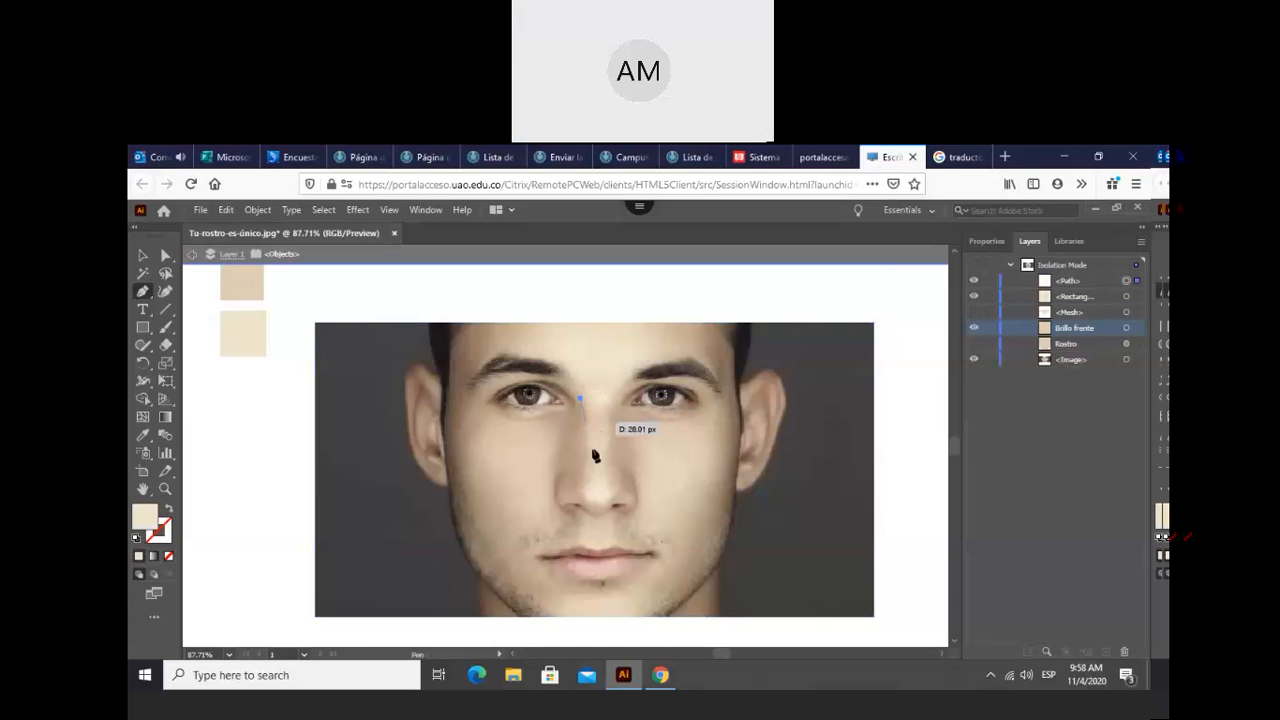
pyautogui.moveTo(588, 464); pyautogui.dragTo(586, 474)
pyautogui.moveTo(590, 495); pyautogui.dragTo(566, 505)
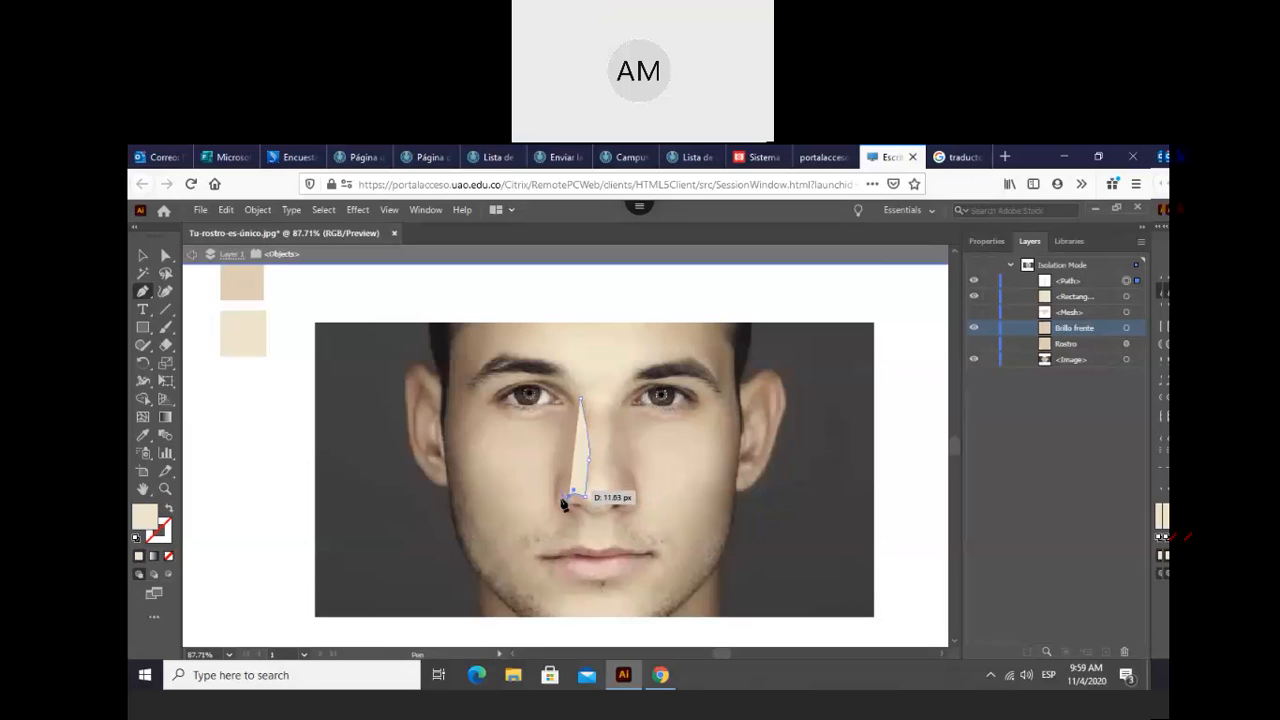
pyautogui.click(560, 501)
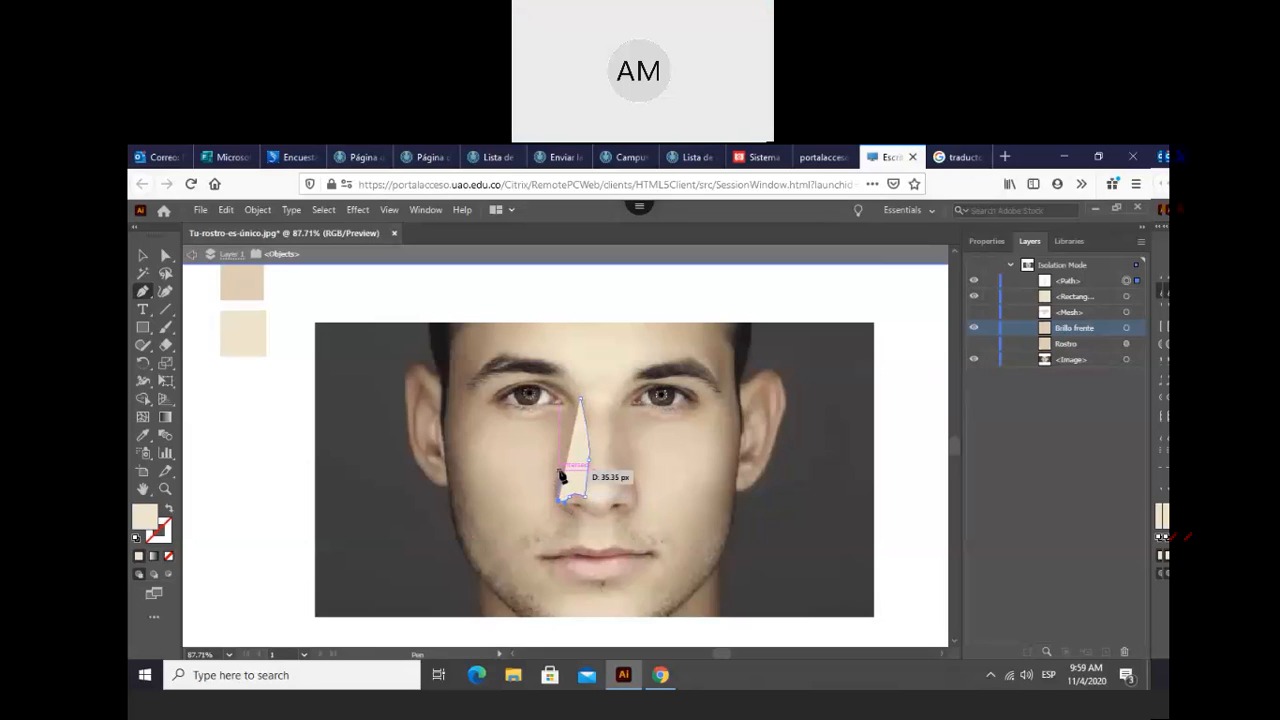
pyautogui.click(560, 471)
pyautogui.moveTo(566, 464); pyautogui.dragTo(566, 464)
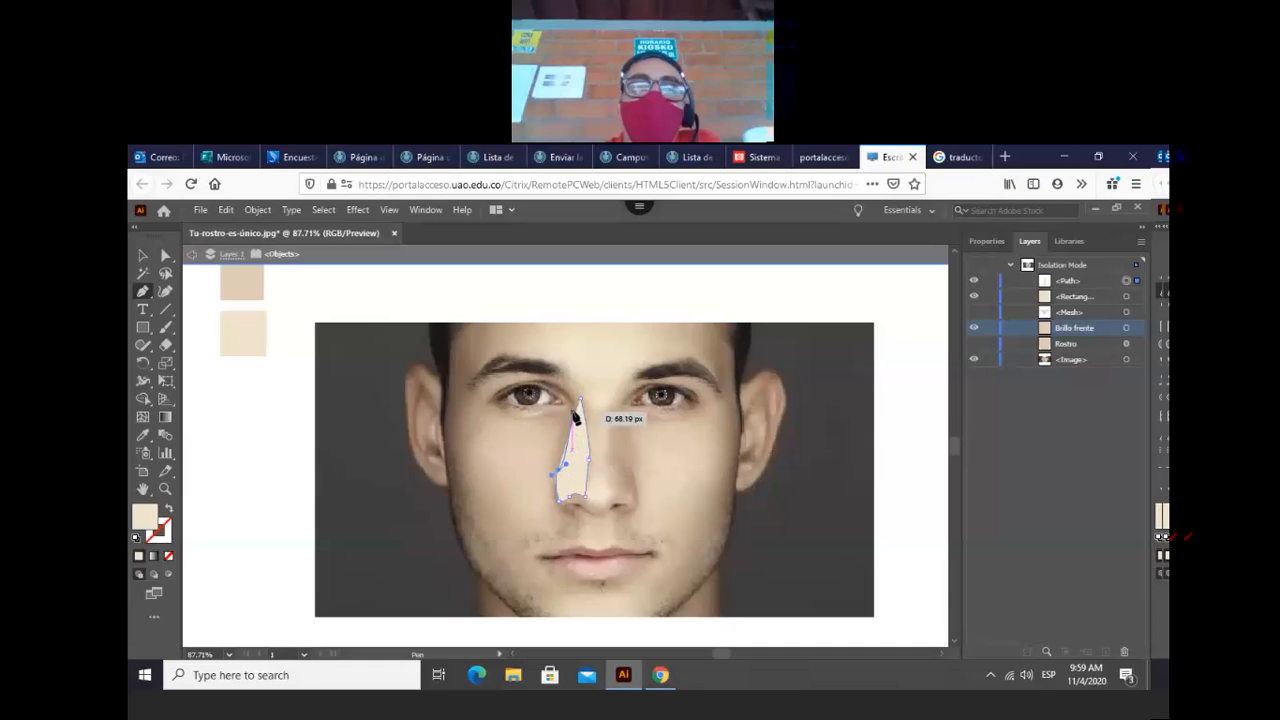
pyautogui.click(576, 417)
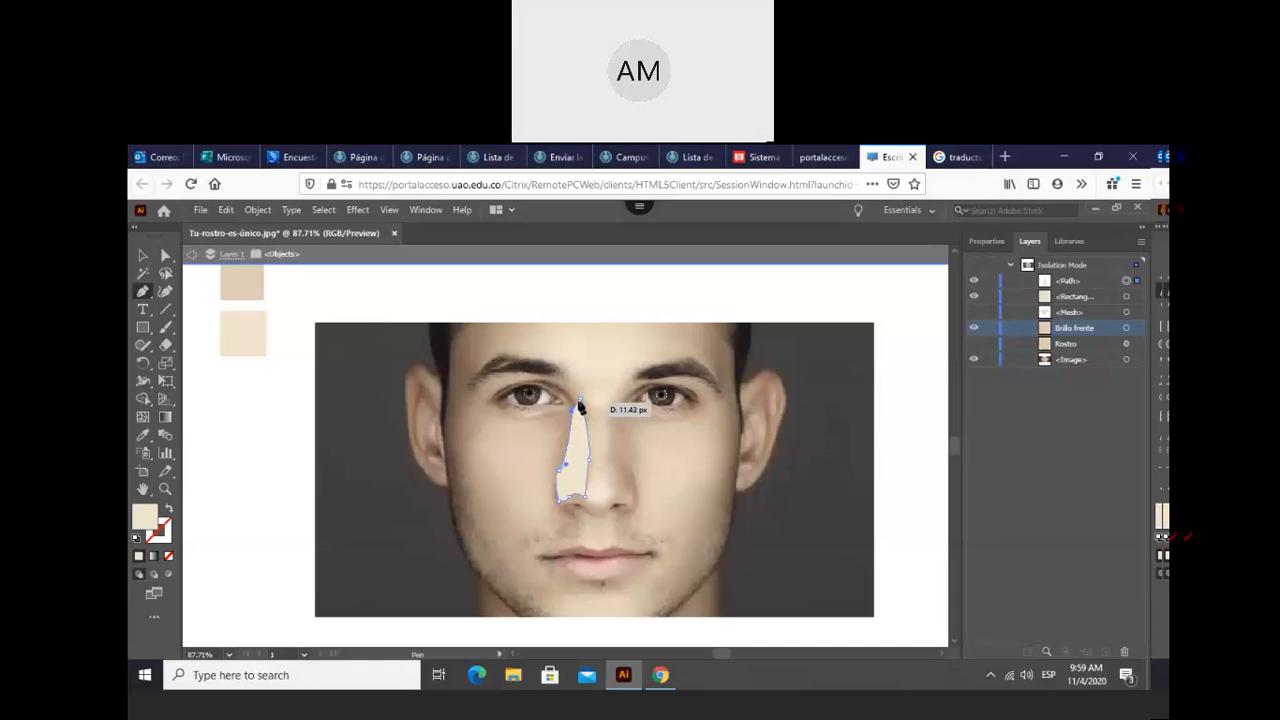
pyautogui.click(580, 399)
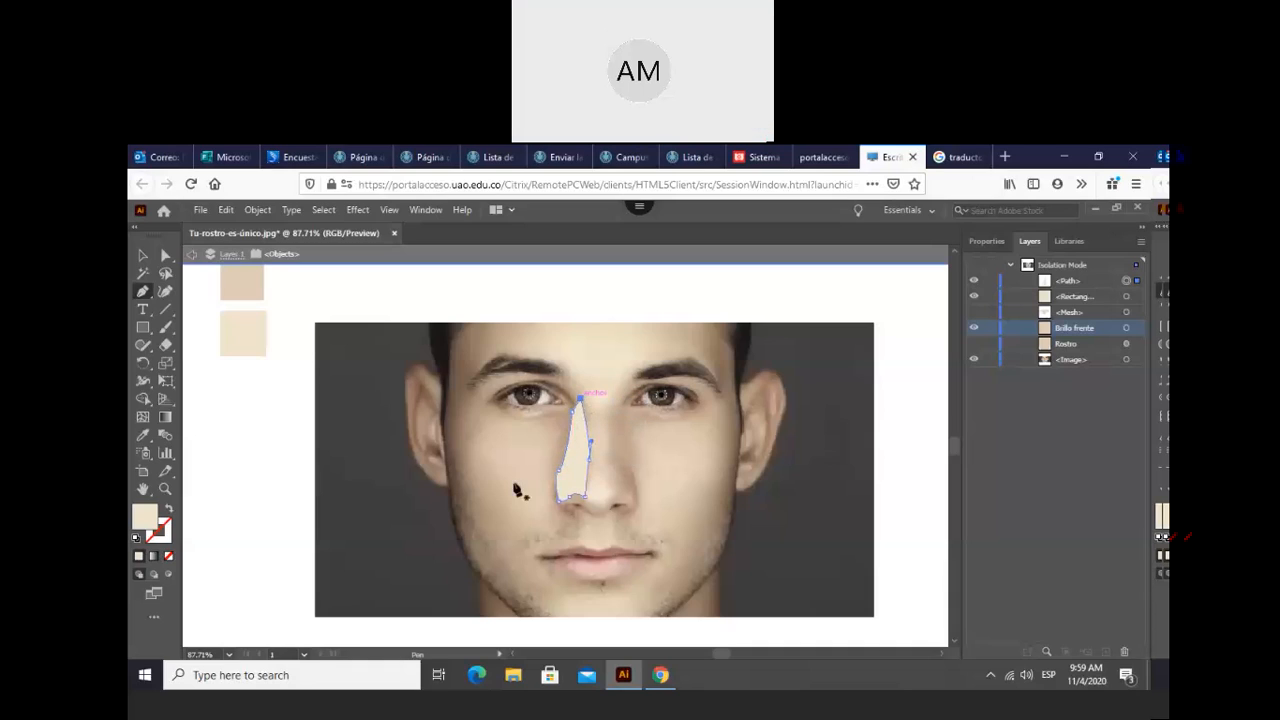
# - Move the nose shape left and give it a fill colour sampled with the Eyedropper
pyautogui.click(143, 257)
pyautogui.moveTo(580, 472); pyautogui.dragTo(529, 484)
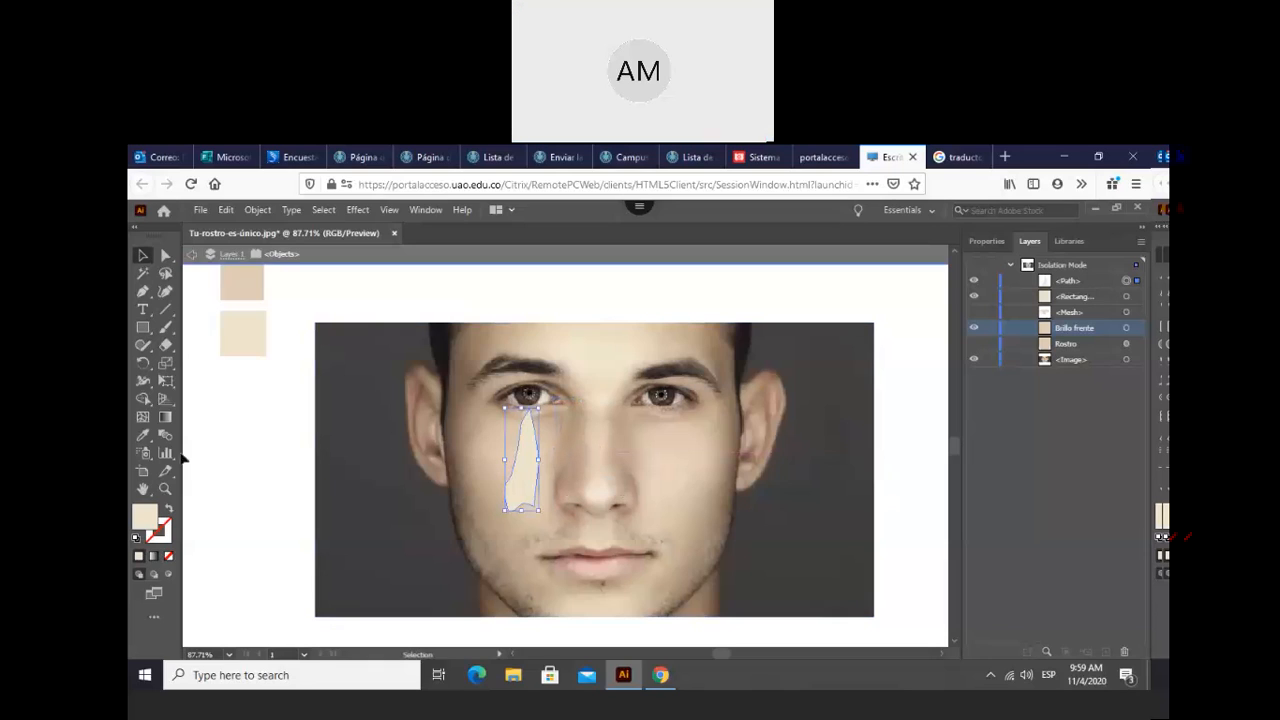
pyautogui.click(142, 436)
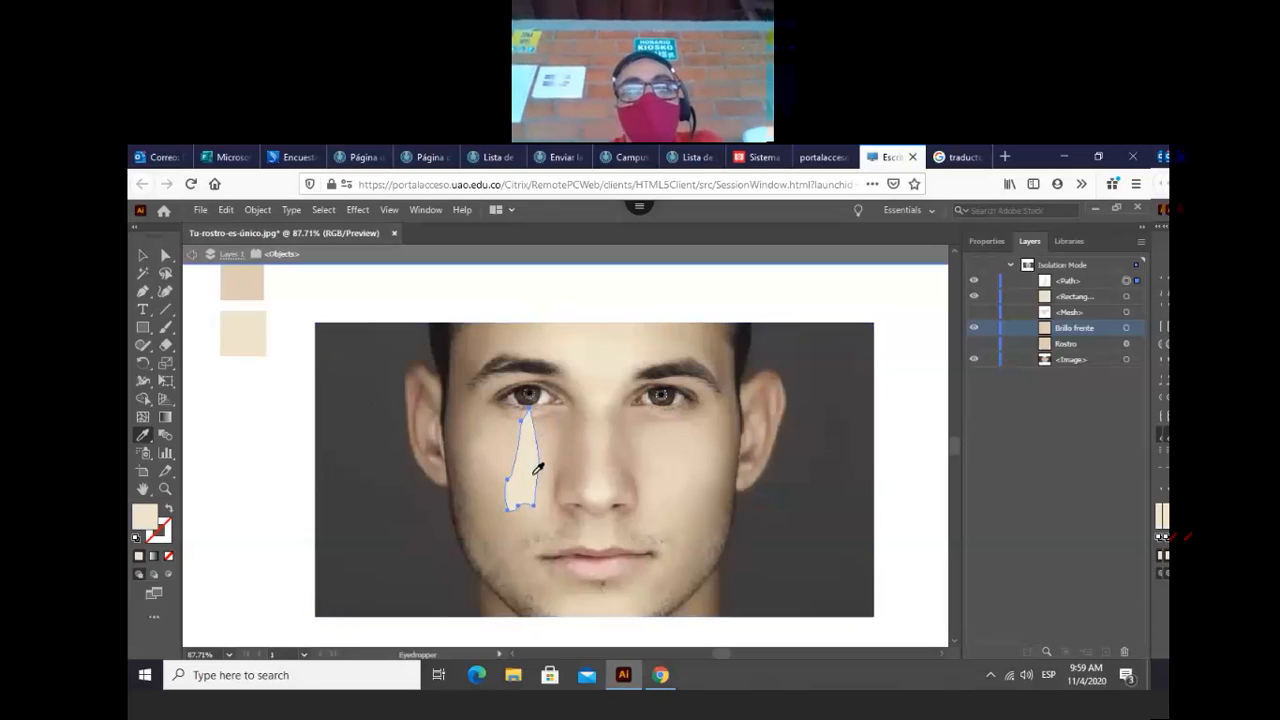
pyautogui.click(251, 282)
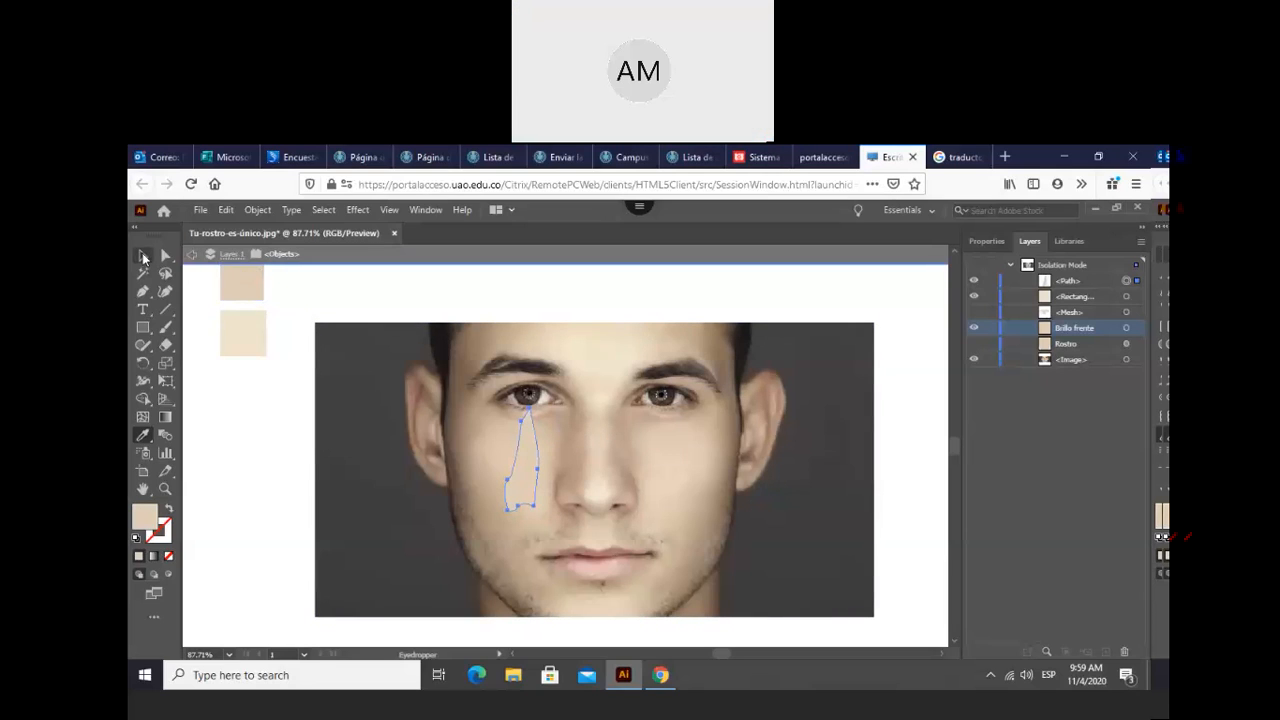
# - Reposition the shape onto the nose bridge, then nudge it slightly left
pyautogui.click(143, 257)
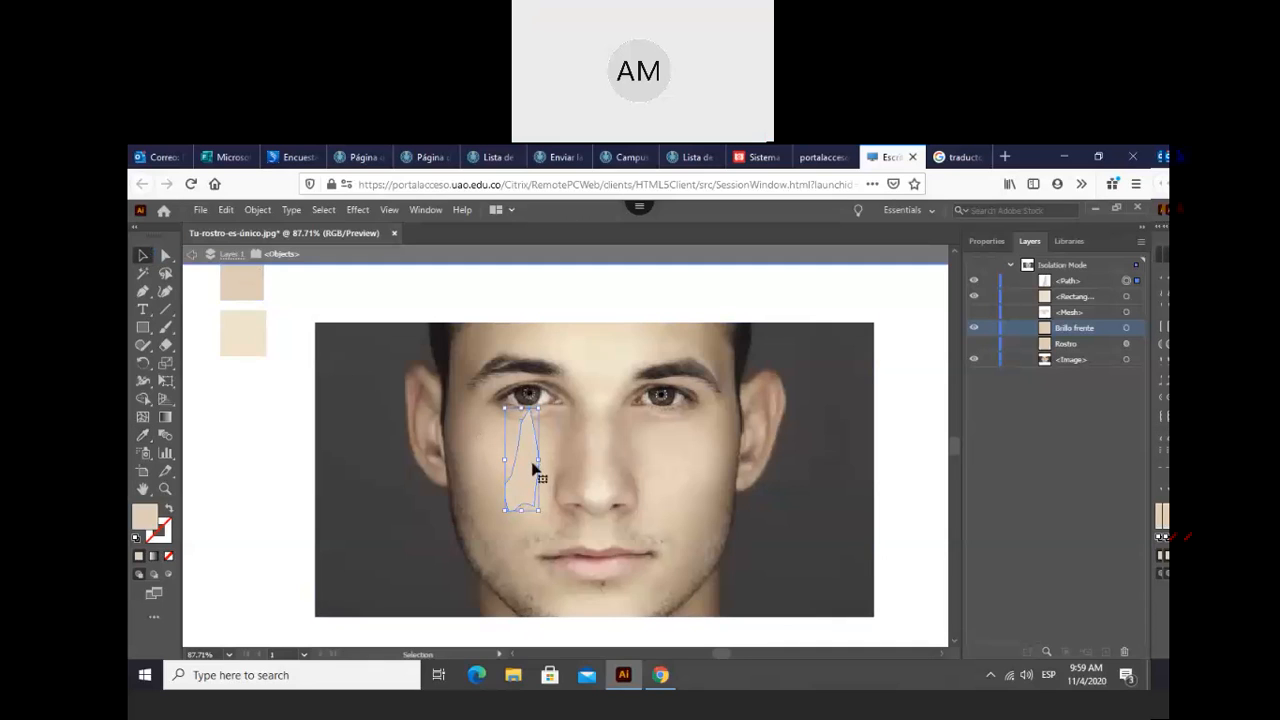
pyautogui.moveTo(534, 465); pyautogui.dragTo(576, 466)
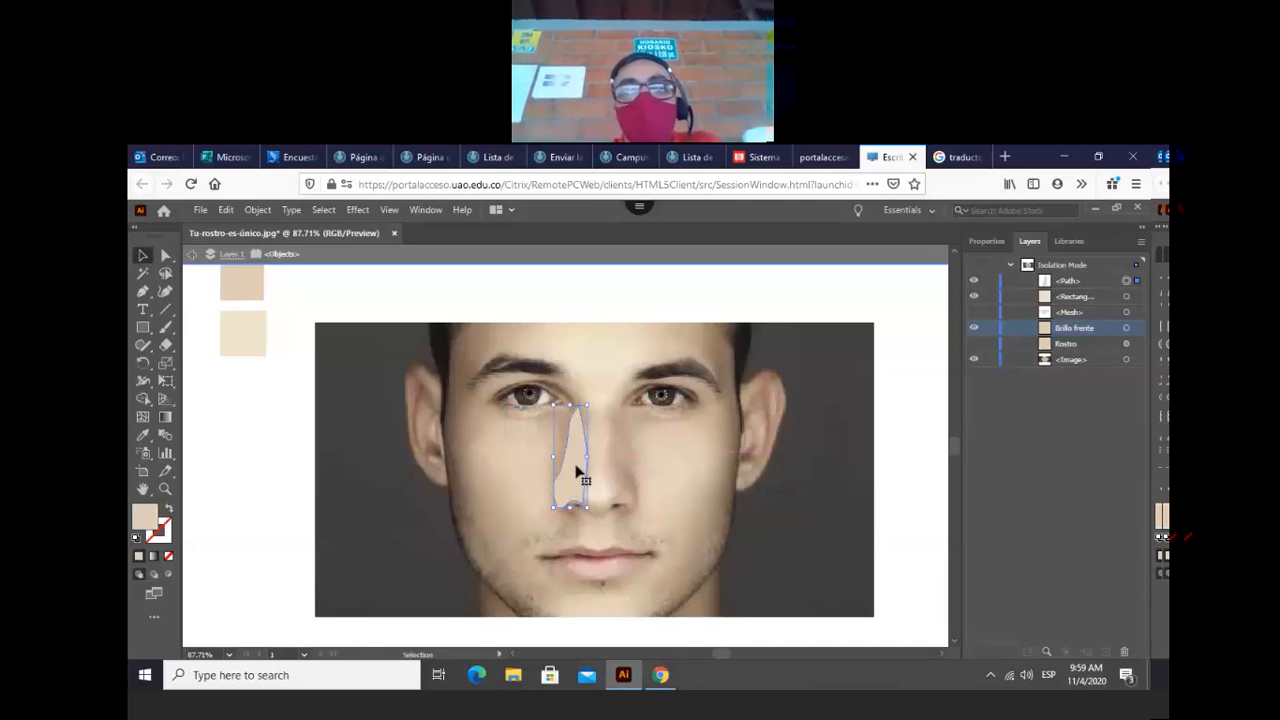
pyautogui.doubleClick(577, 471)
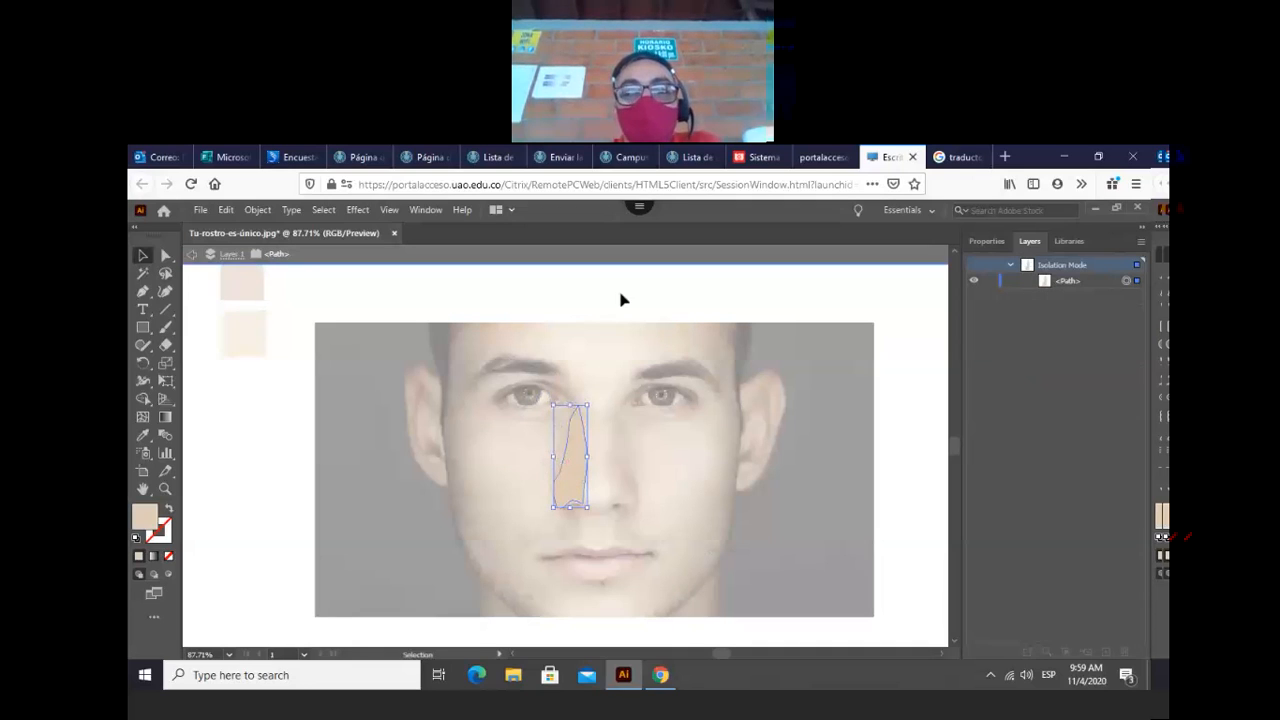
pyautogui.doubleClick(622, 295)
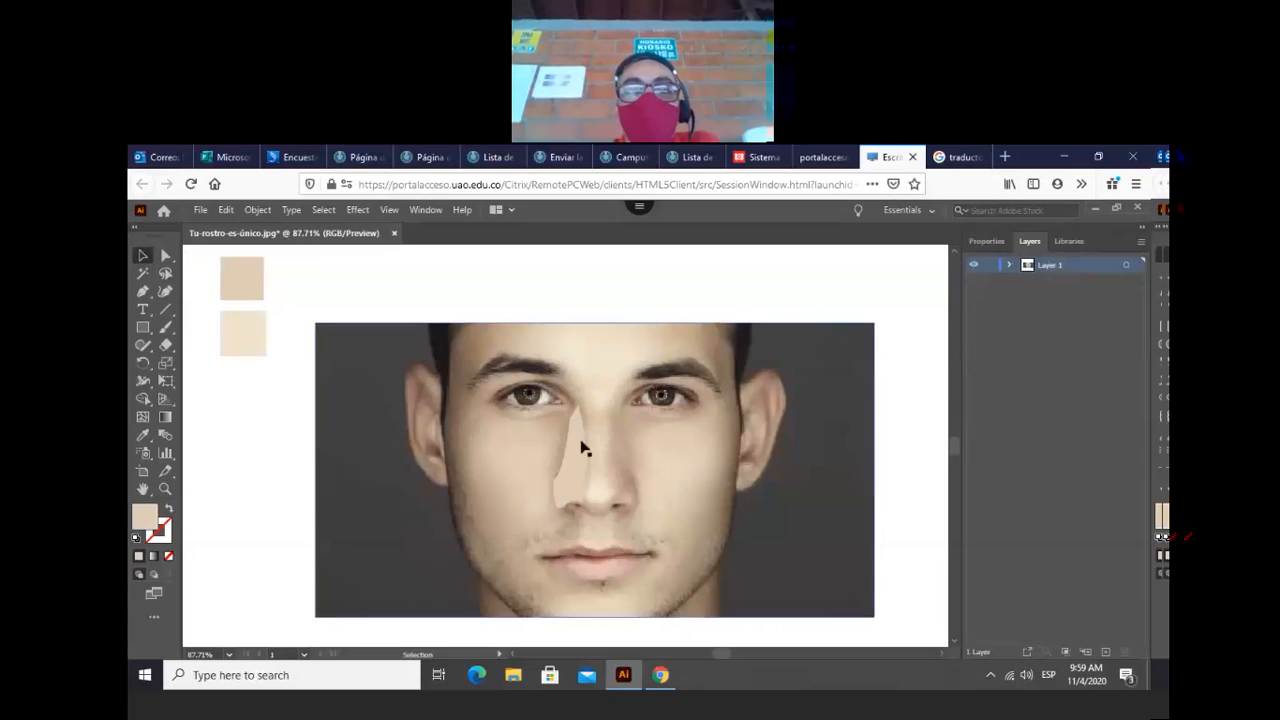
pyautogui.moveTo(565, 458); pyautogui.dragTo(556, 457)
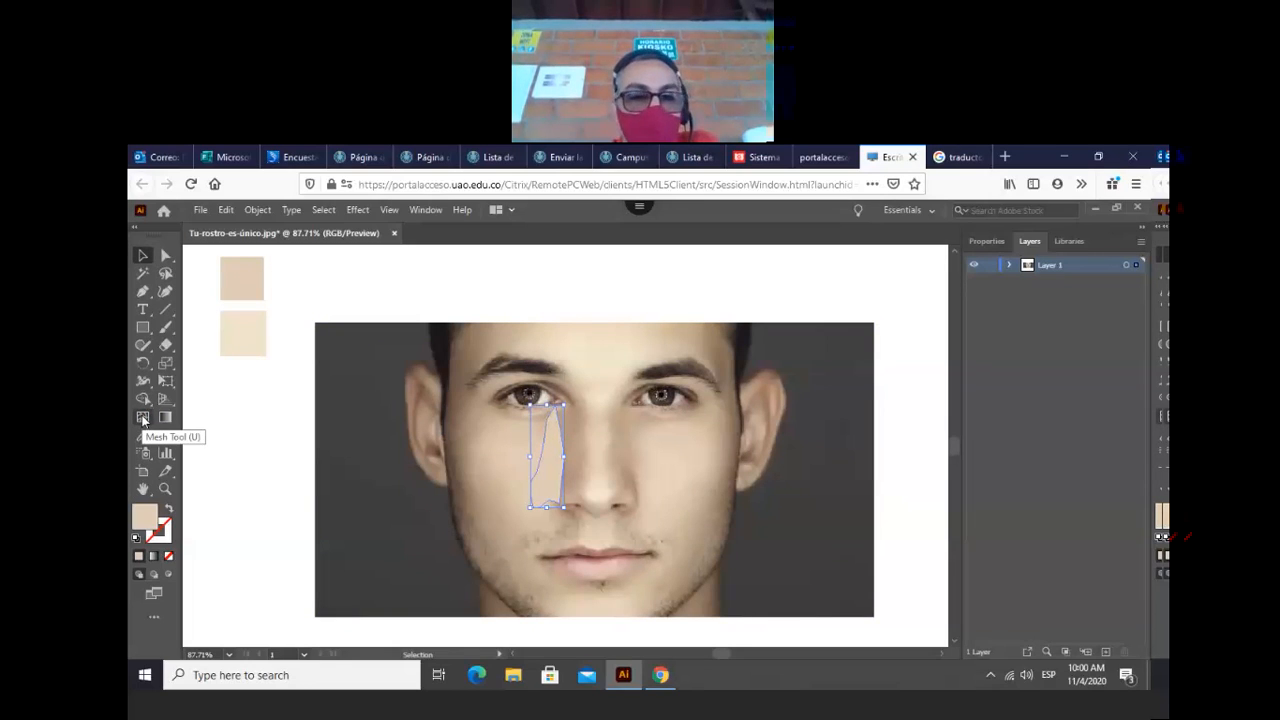
# - Add a mesh point inside the nose shape and tint it with darker skin sampled from the photo
pyautogui.click(143, 418)
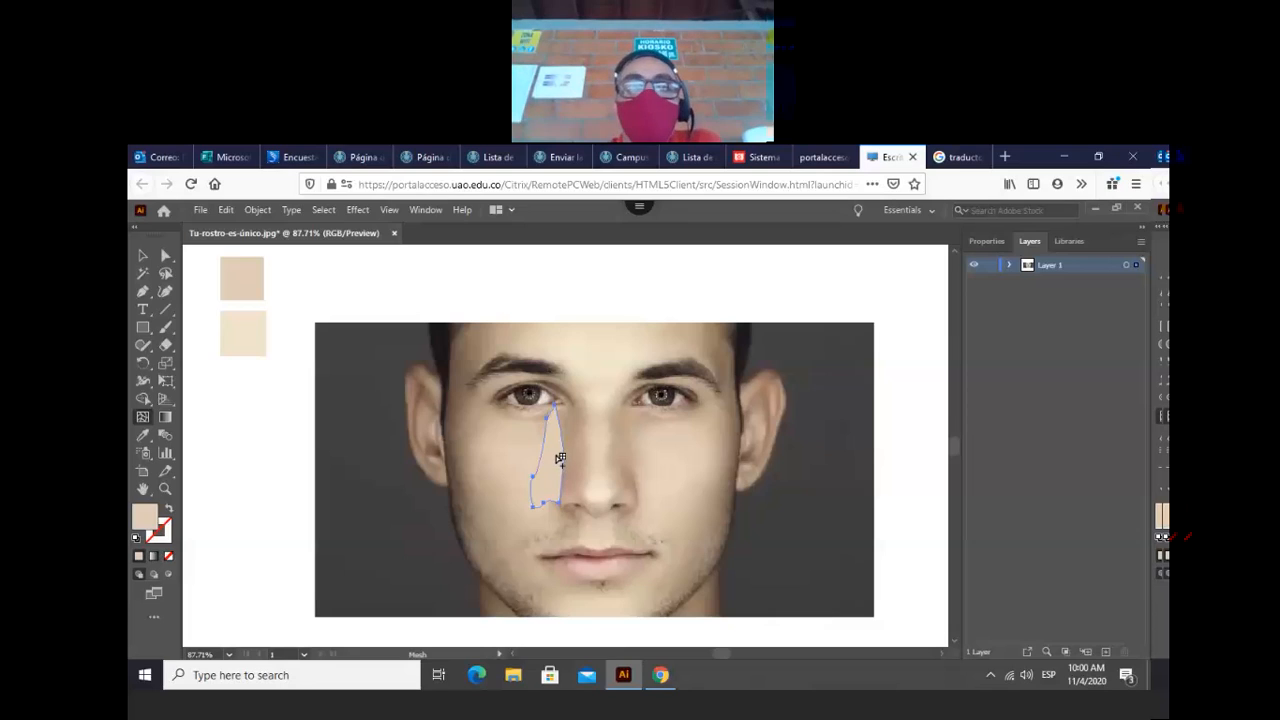
pyautogui.click(560, 458)
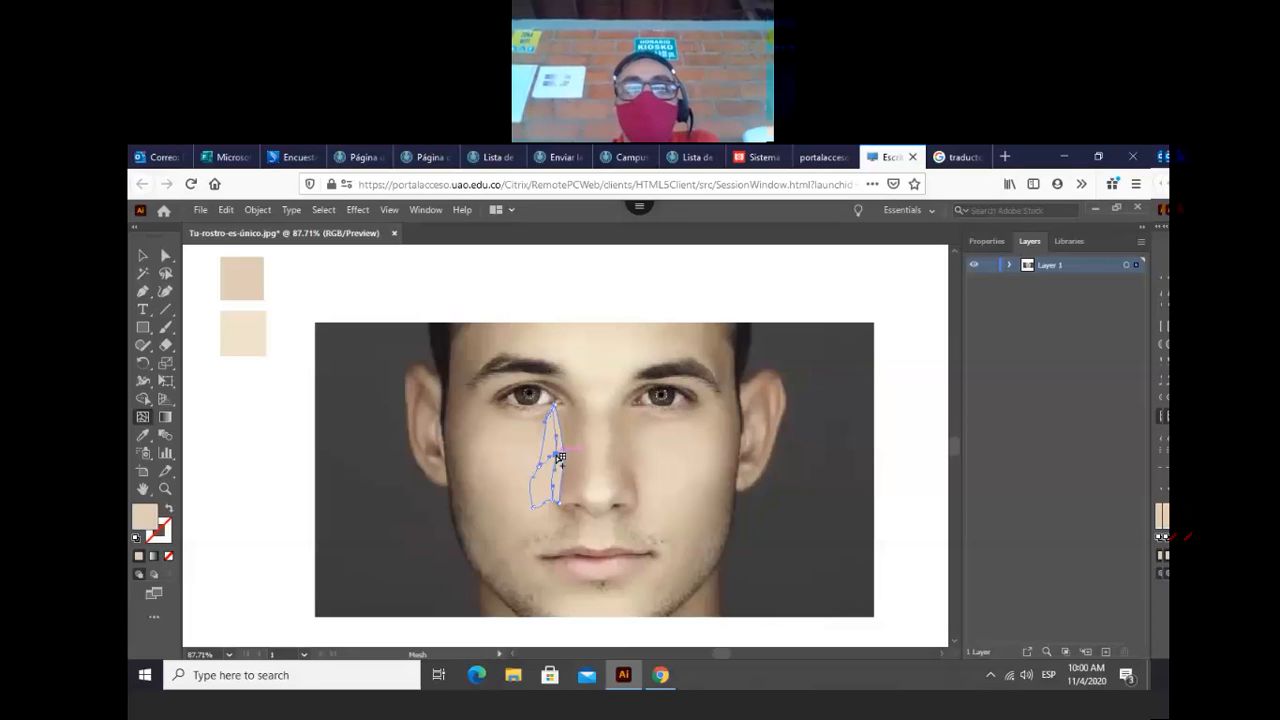
pyautogui.hotkey('ctrl', 'z')
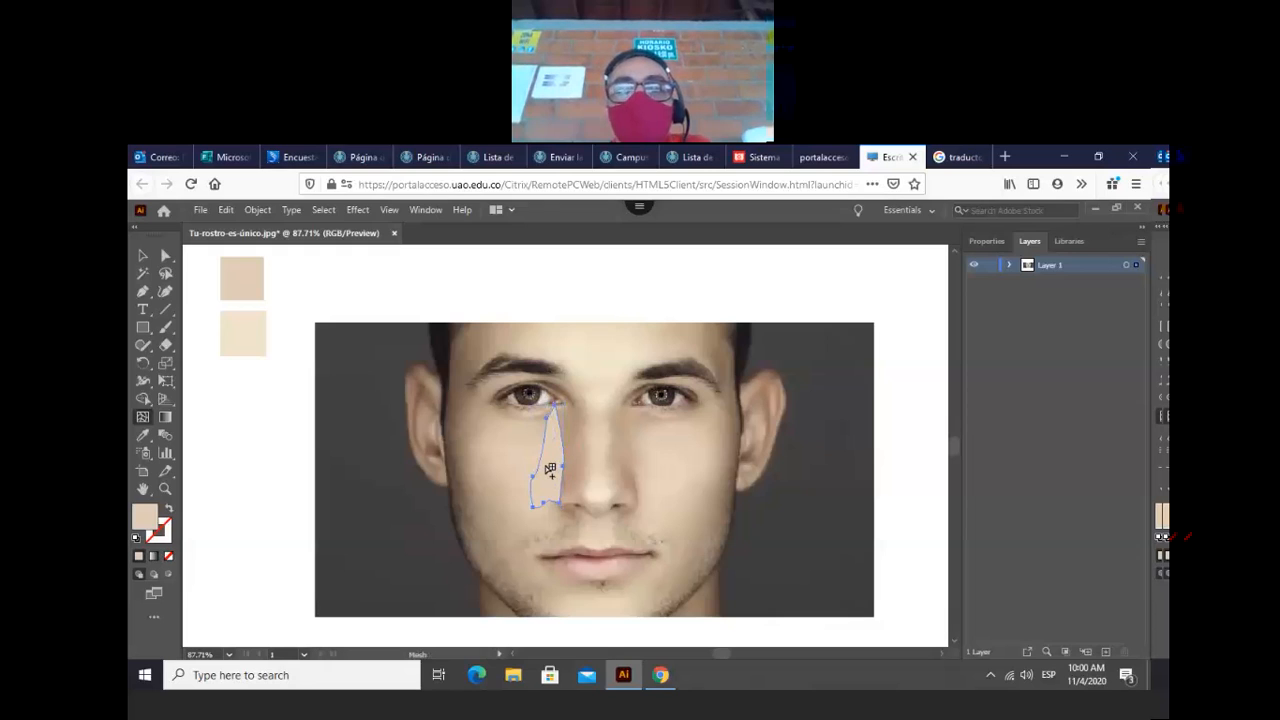
pyautogui.click(553, 469)
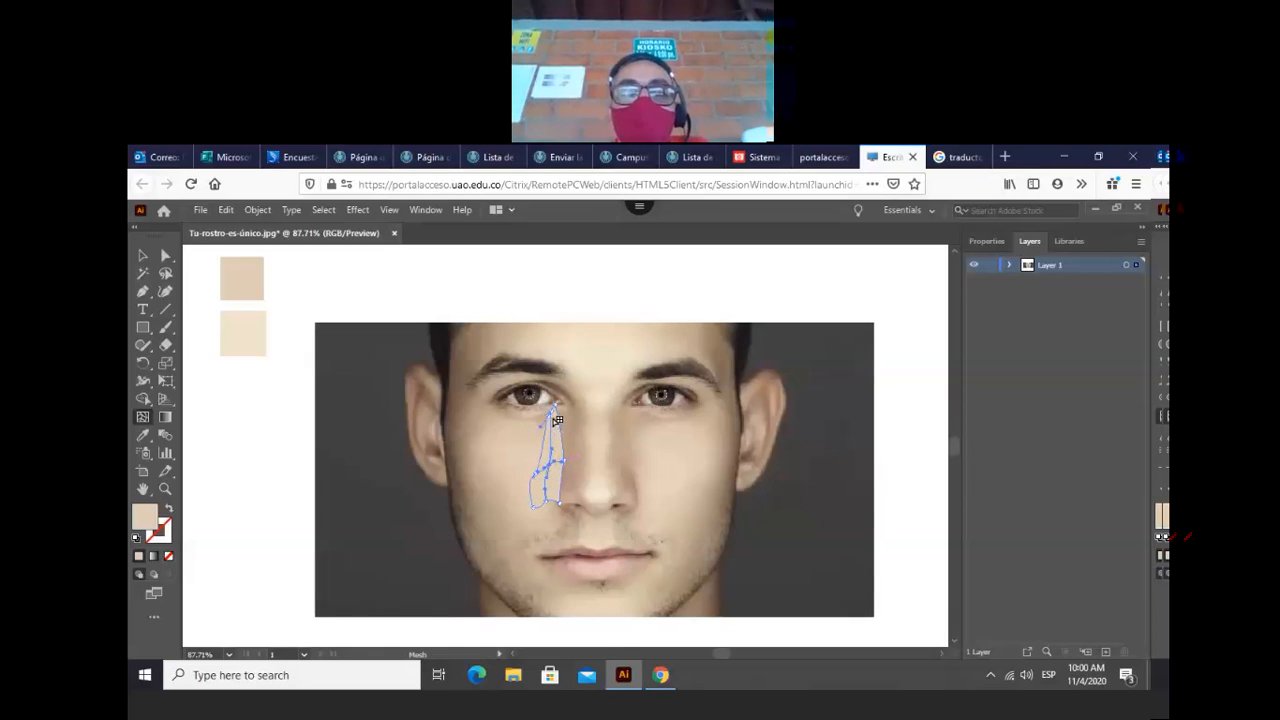
pyautogui.click(143, 436)
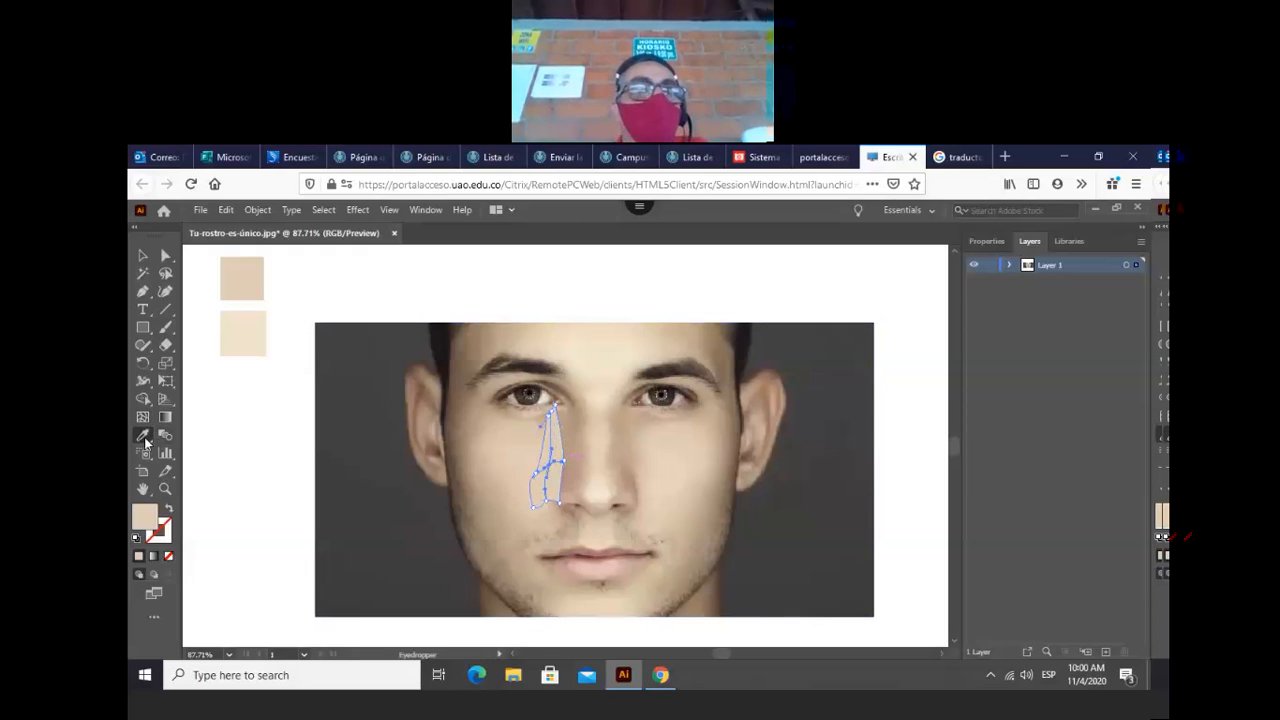
pyautogui.click(582, 438)
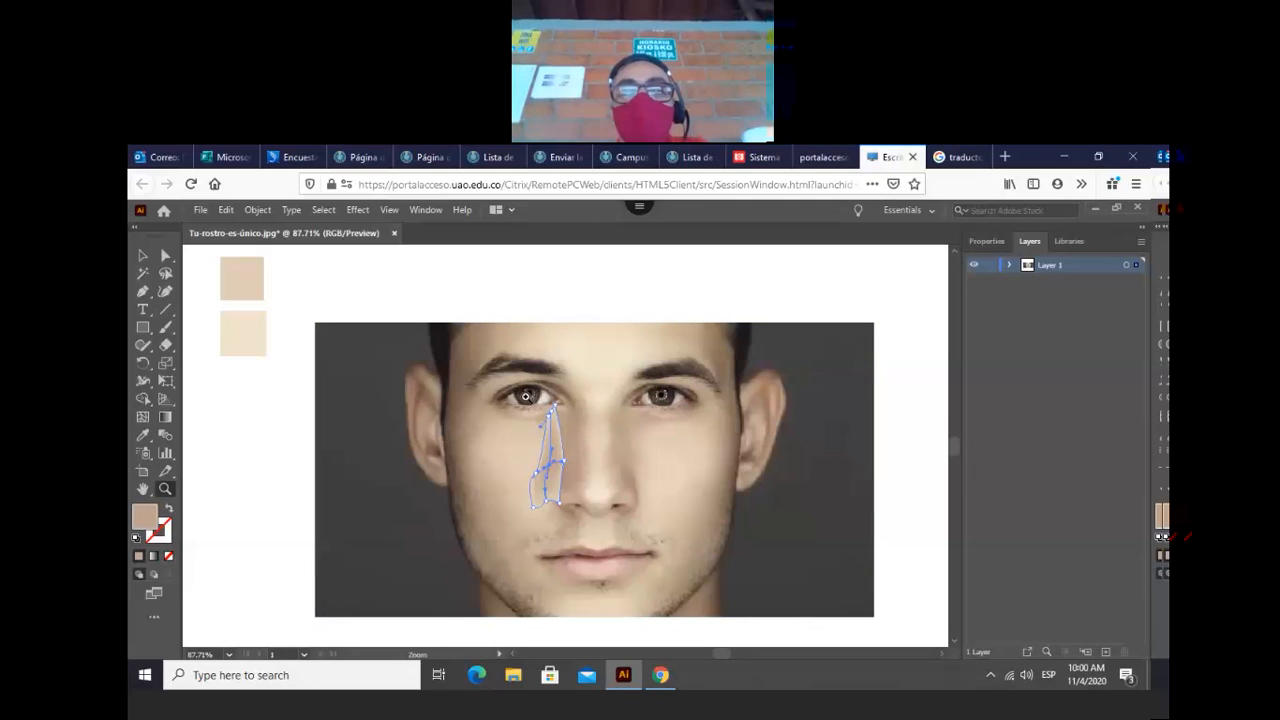
# - Zoom in on the nose and drag the mesh shape's lower anchors to the right
pyautogui.moveTo(519, 397); pyautogui.dragTo(615, 532)
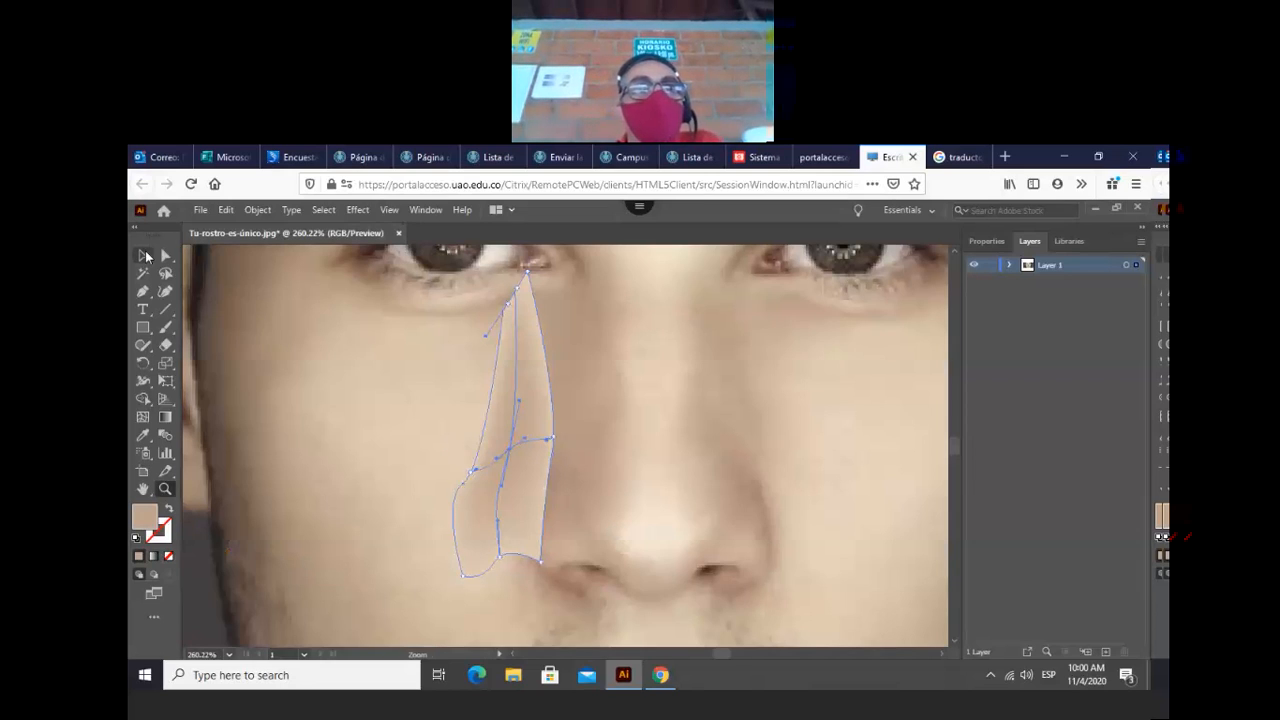
pyautogui.click(146, 257)
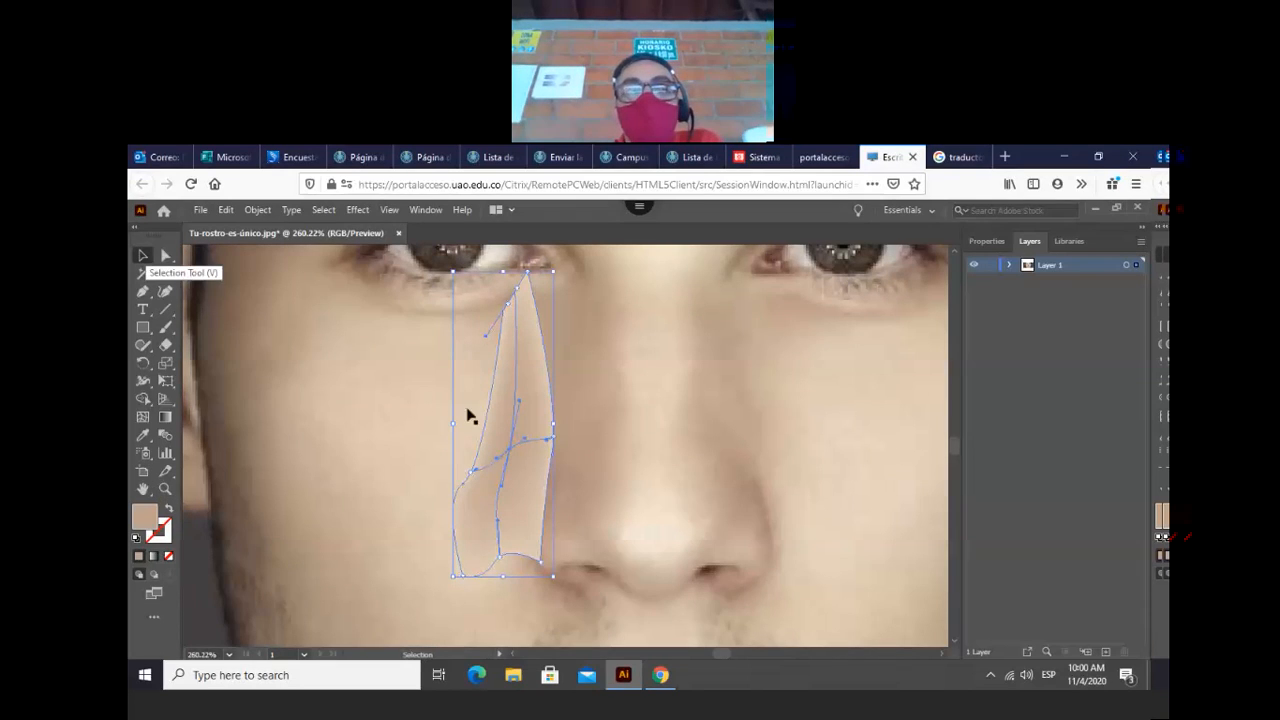
pyautogui.click(278, 403)
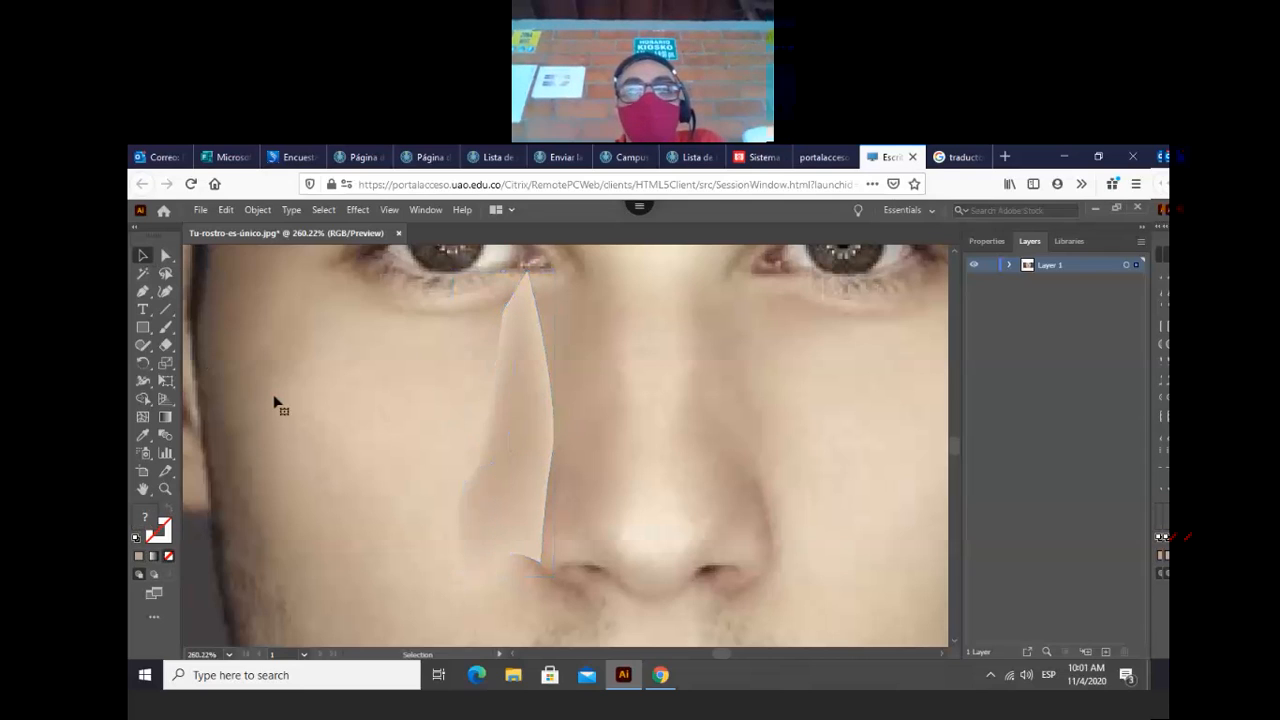
pyautogui.click(511, 374)
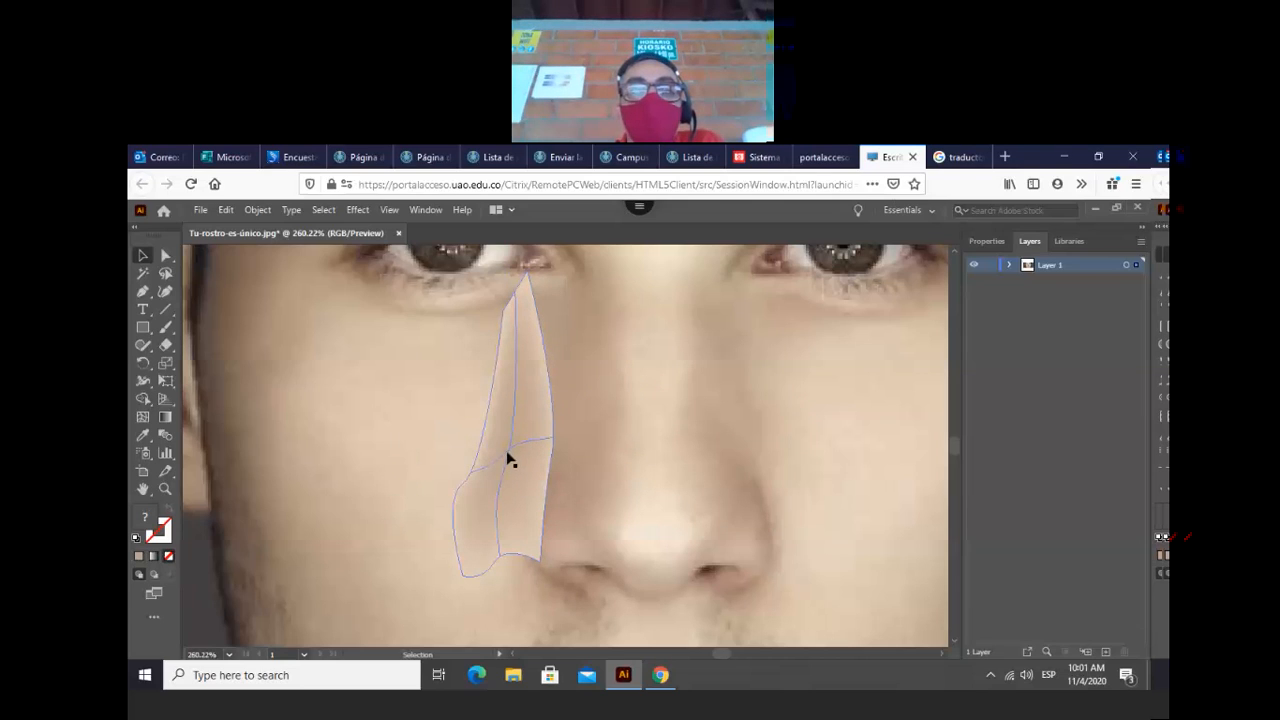
pyautogui.click(510, 453)
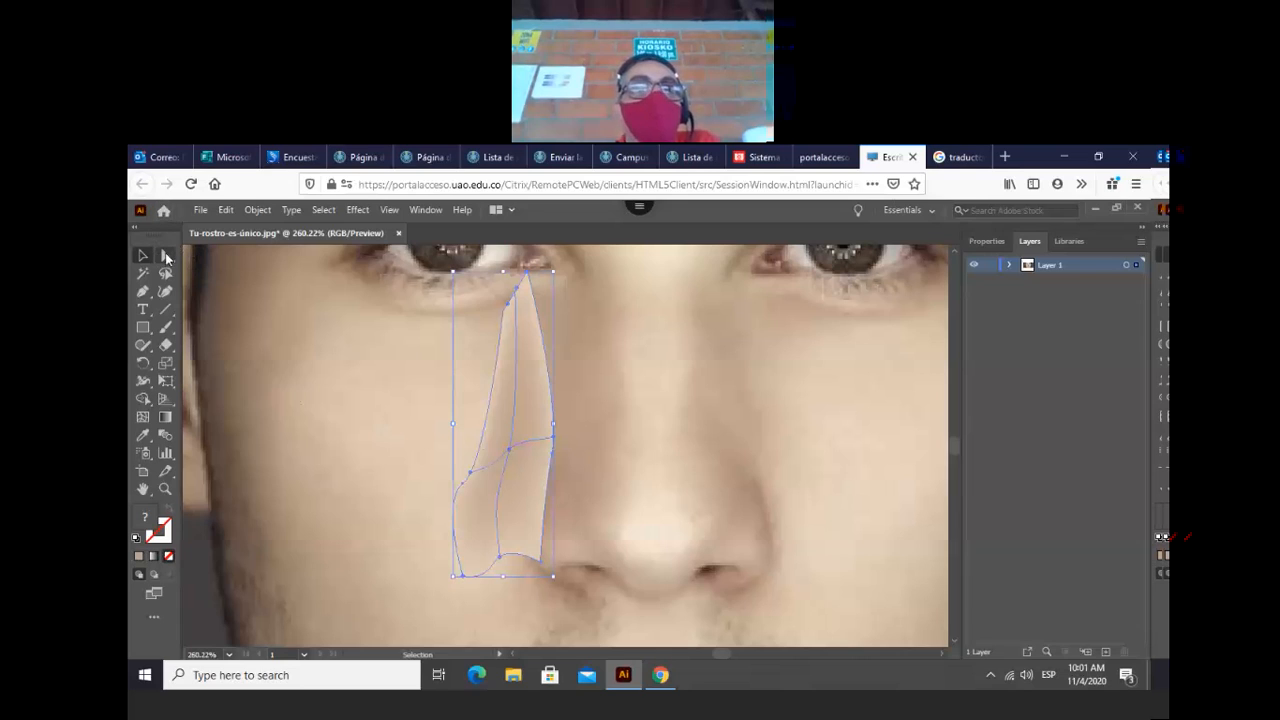
pyautogui.click(166, 256)
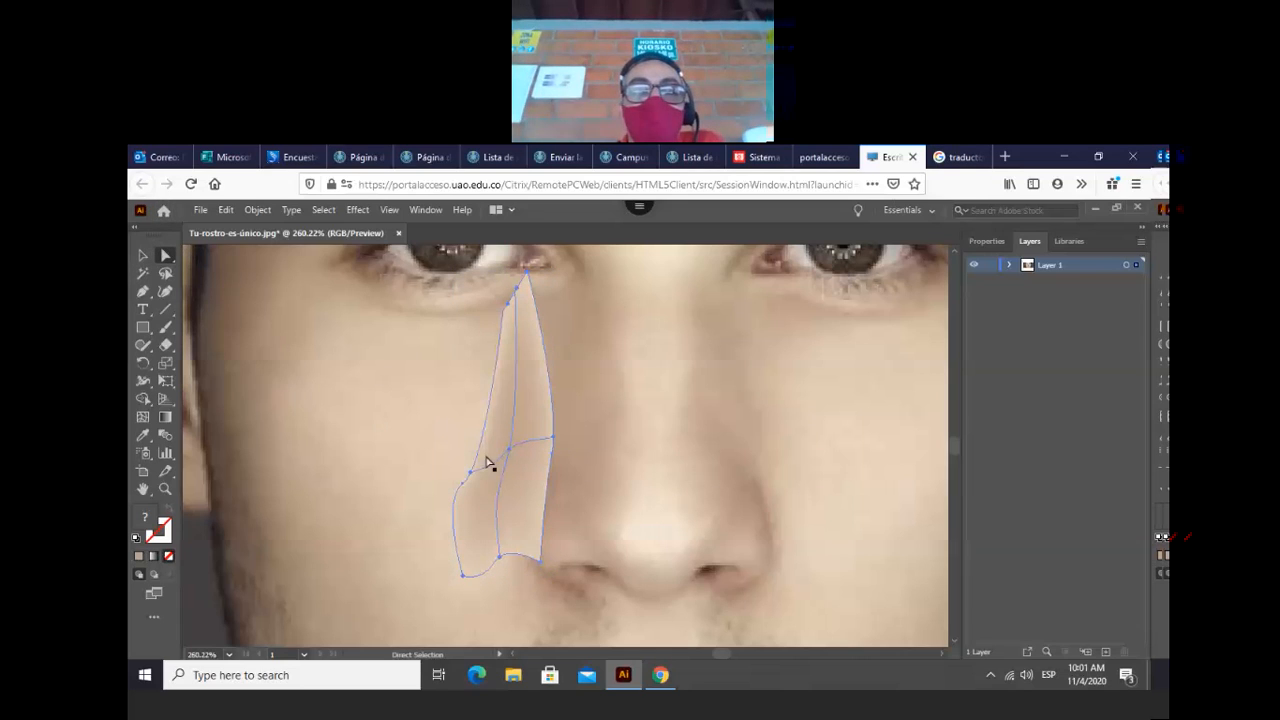
pyautogui.moveTo(512, 453); pyautogui.dragTo(541, 444)
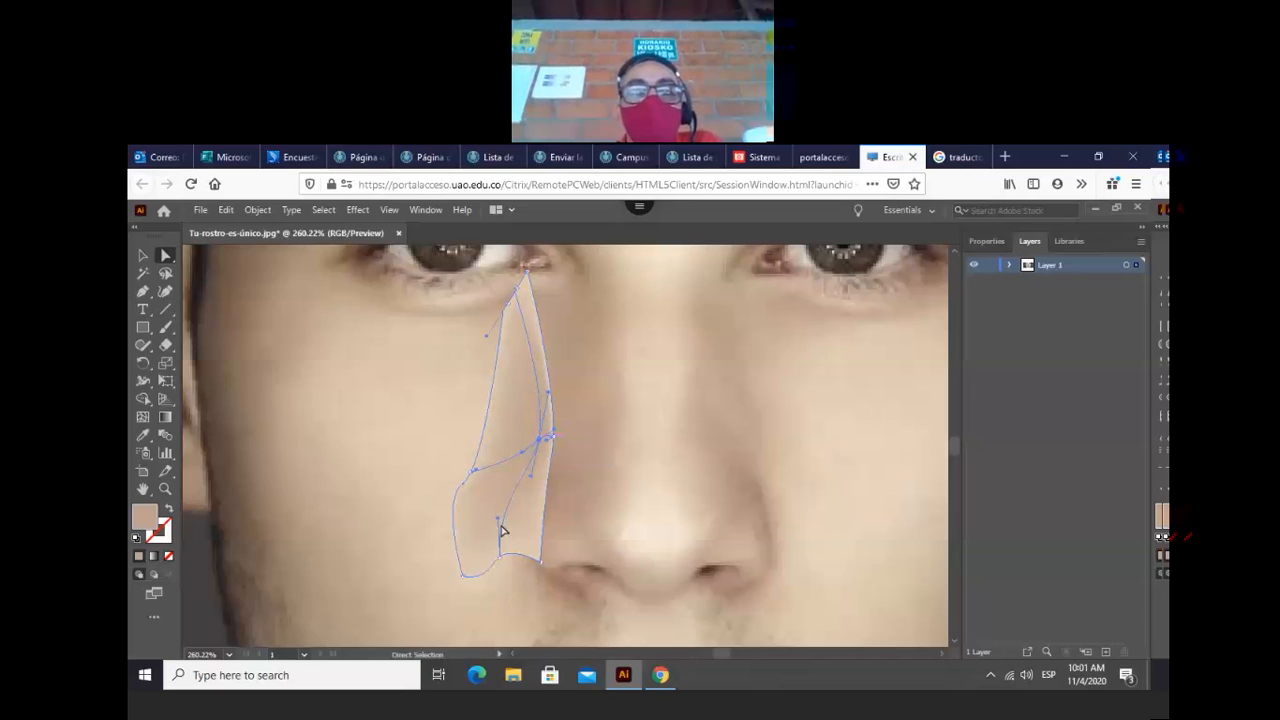
pyautogui.moveTo(500, 521); pyautogui.dragTo(531, 522)
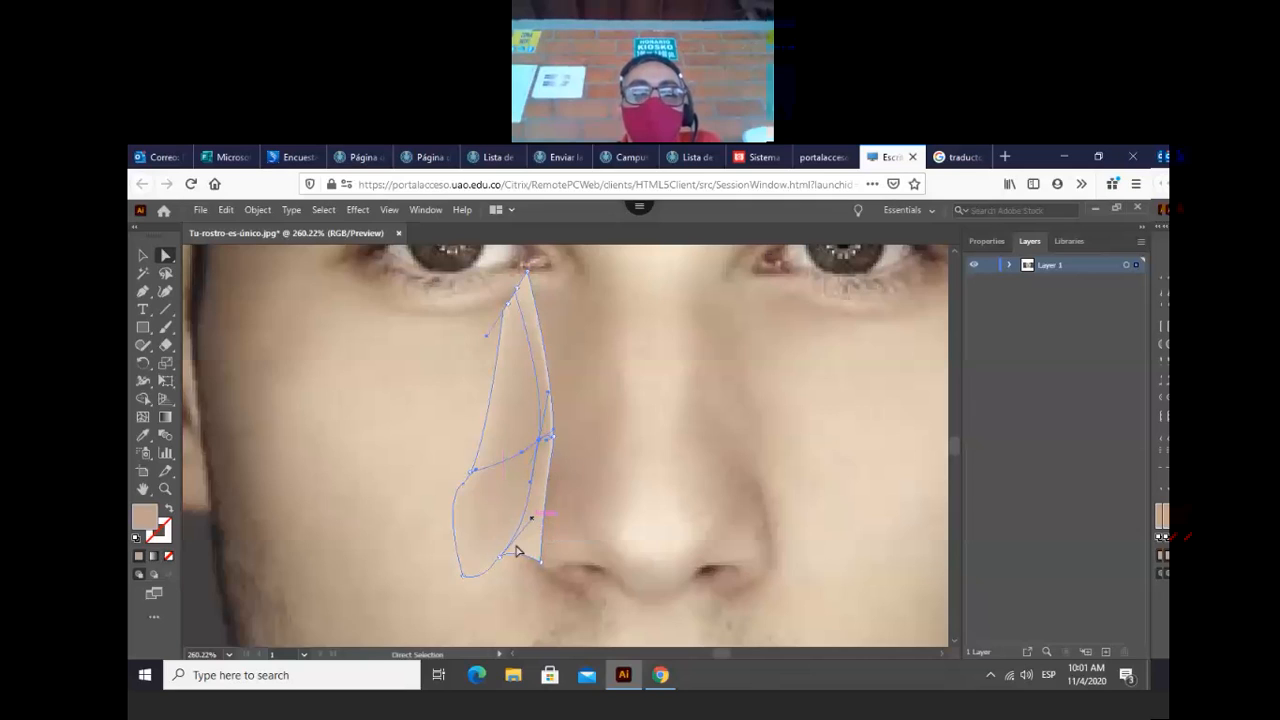
pyautogui.moveTo(502, 558); pyautogui.dragTo(517, 553)
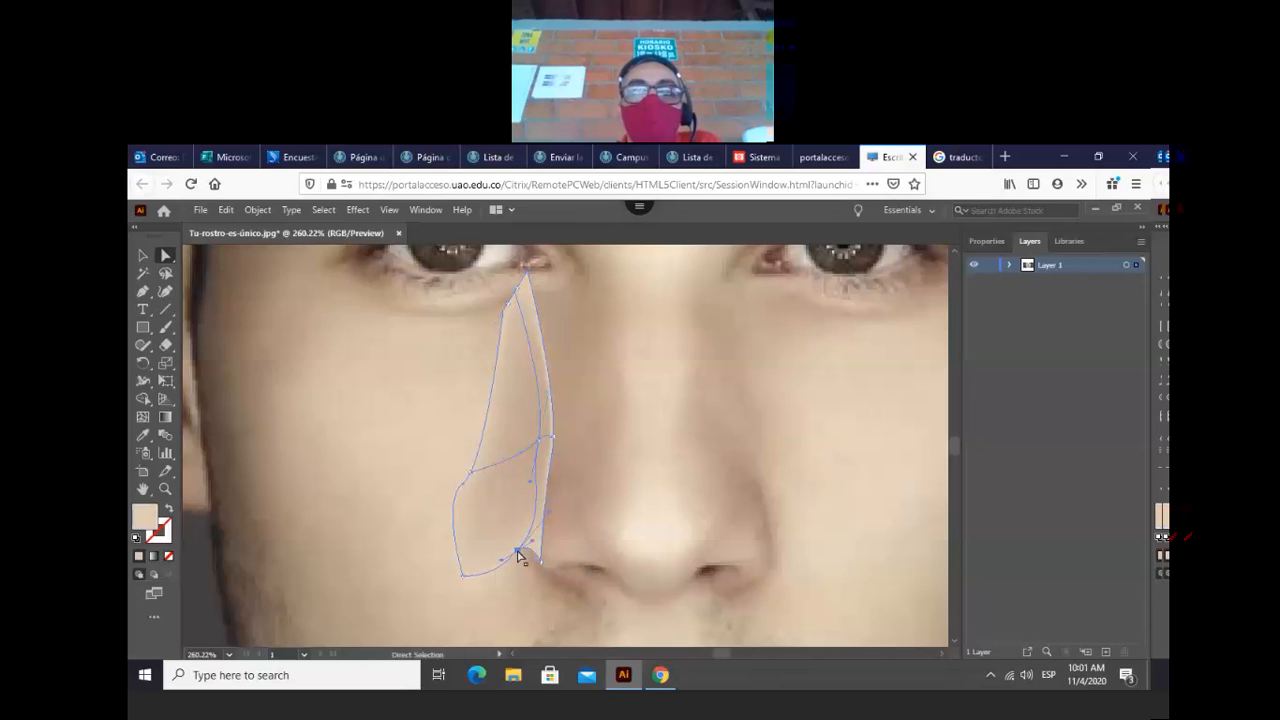
# - Move the whole nose mesh shape right and up onto the nose's left side
pyautogui.click(538, 448)
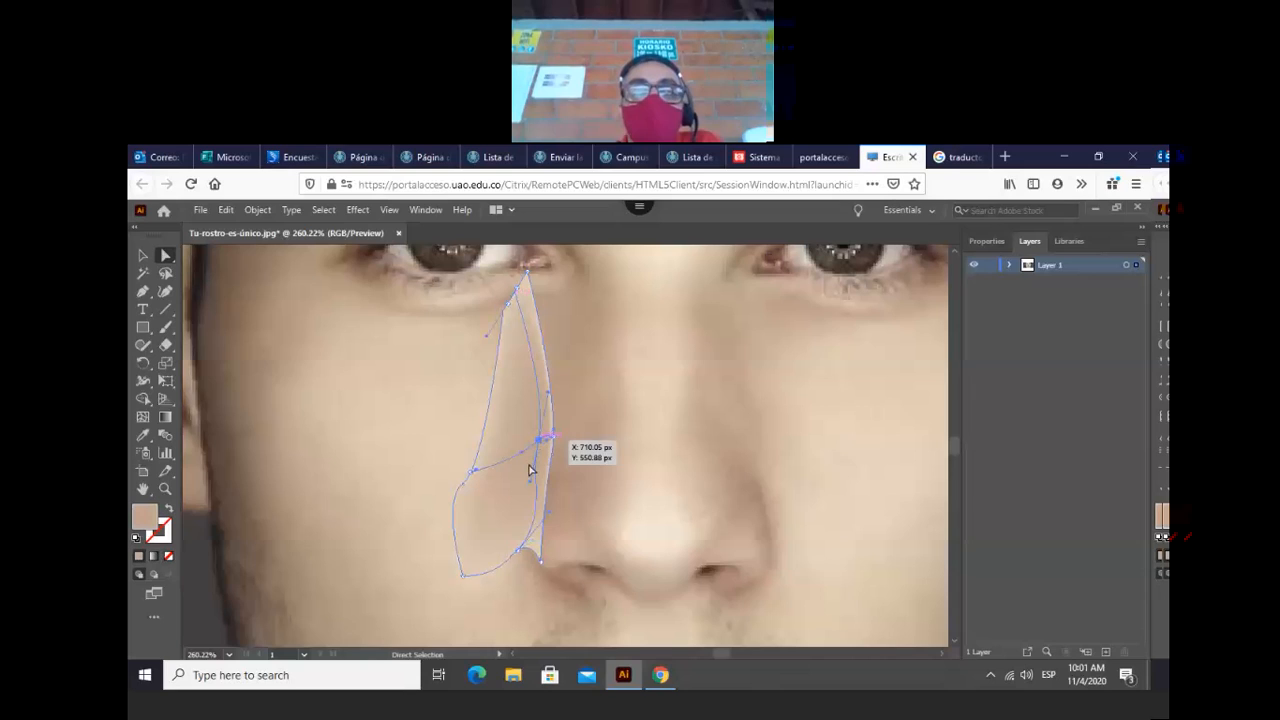
pyautogui.click(534, 482)
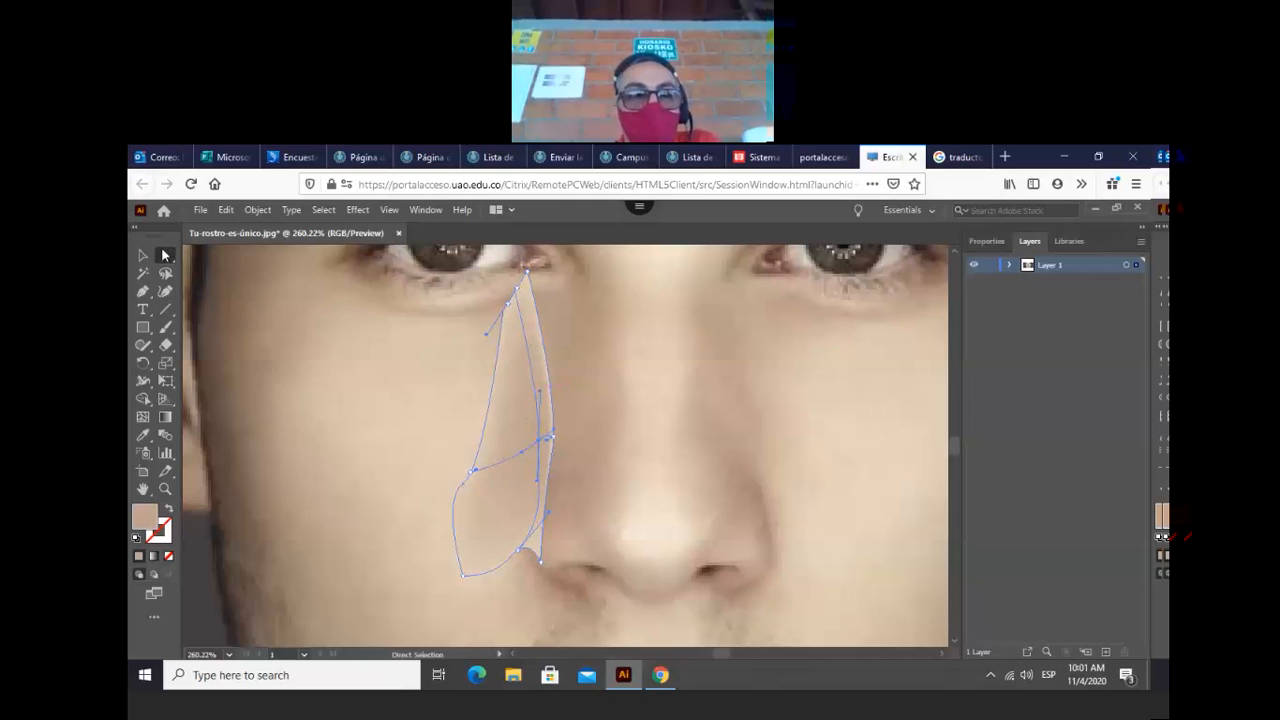
pyautogui.click(145, 256)
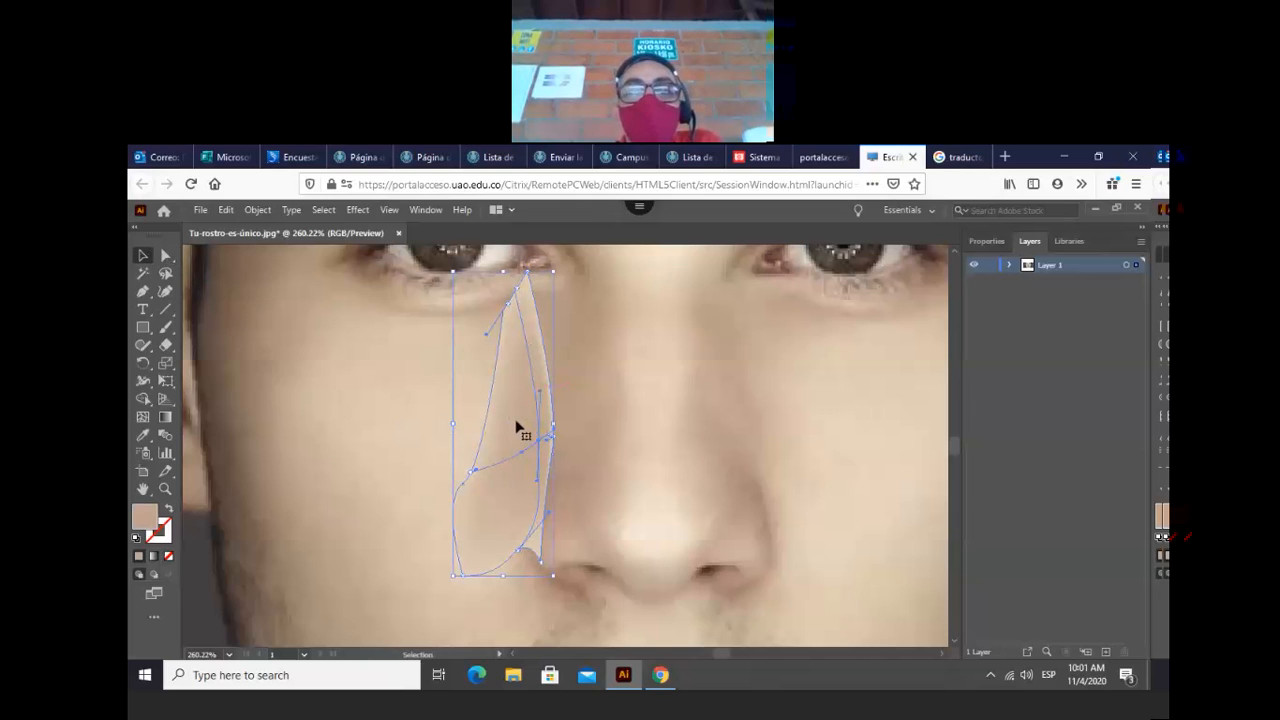
pyautogui.moveTo(554, 397); pyautogui.dragTo(580, 430)
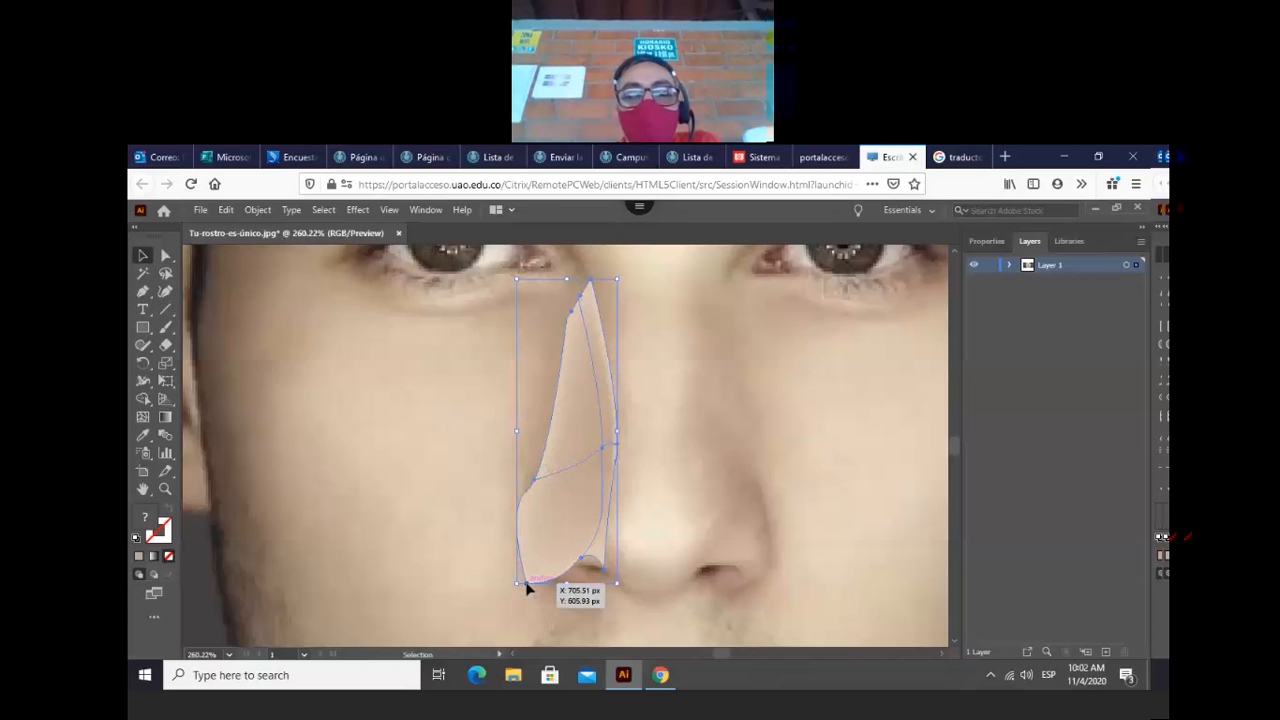
# - Resize the nose mesh from its bottom-left corner, nudge it right and up, and expand Layer 1
pyautogui.moveTo(527, 580); pyautogui.dragTo(529, 571)
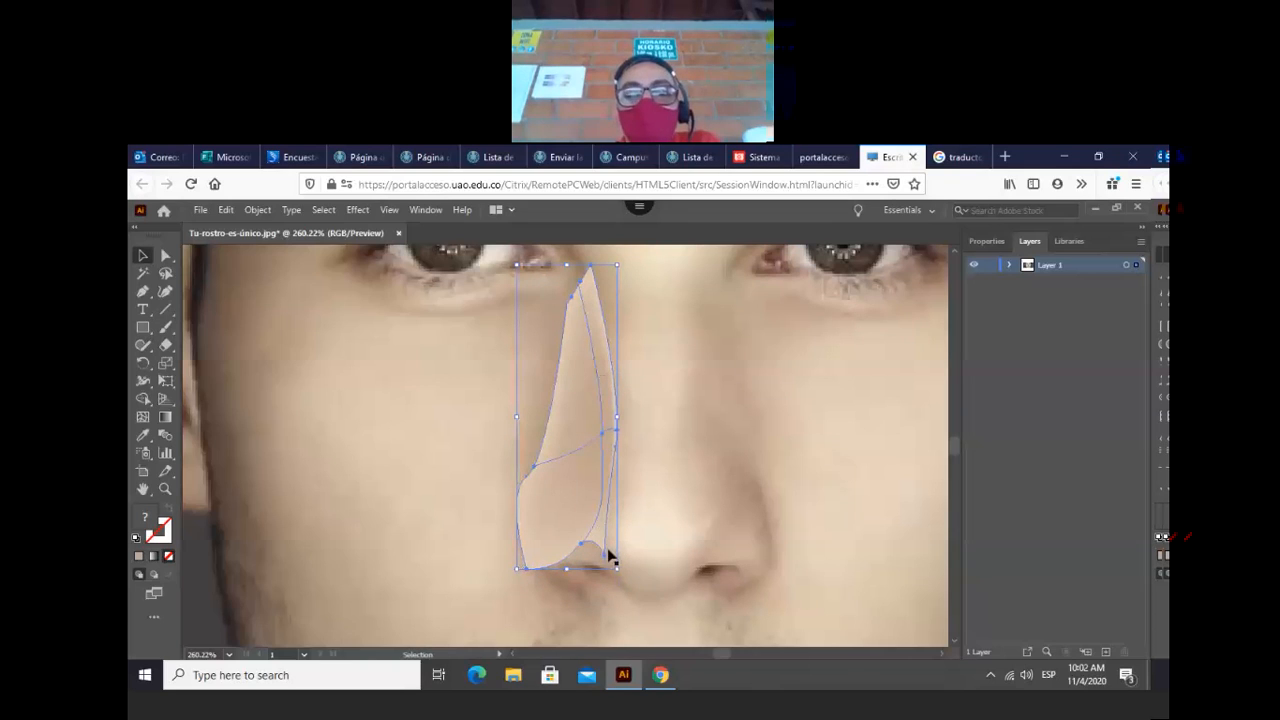
pyautogui.moveTo(581, 549); pyautogui.dragTo(581, 559)
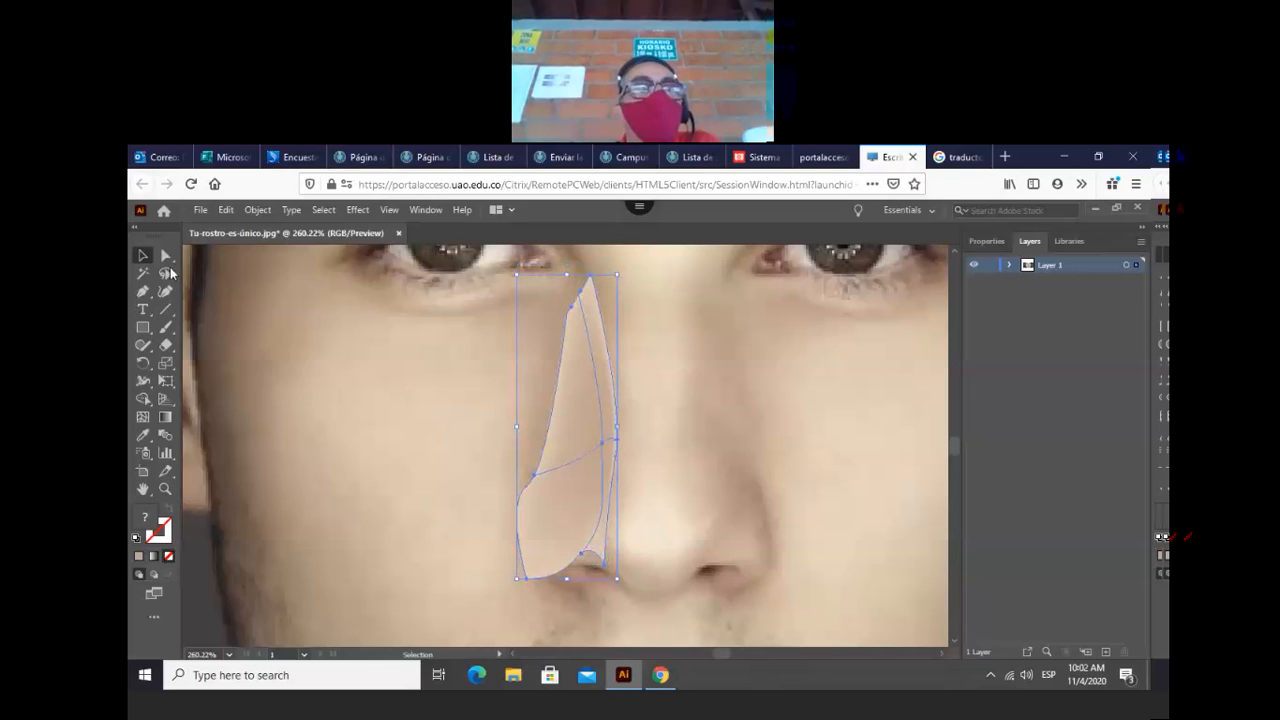
pyautogui.click(166, 257)
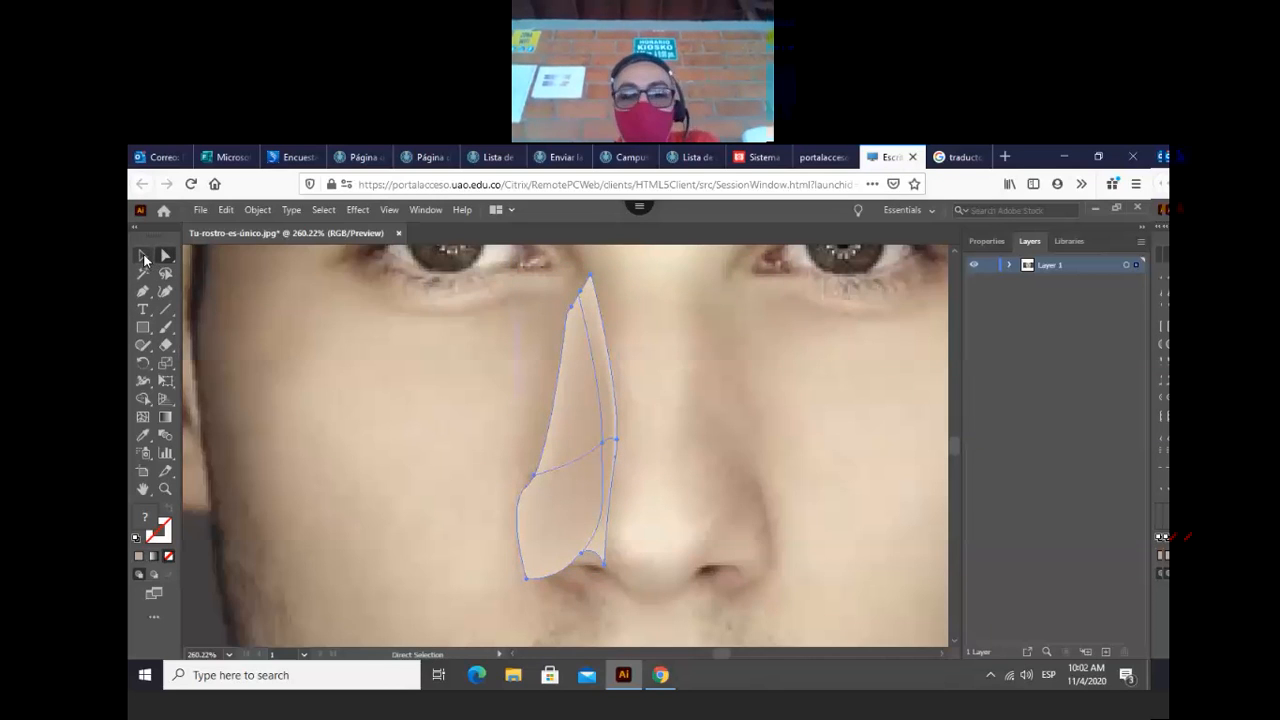
pyautogui.press('Up')
pyautogui.press('Up')
pyautogui.press('Up')
pyautogui.press('Up')
pyautogui.press('Up')
pyautogui.press('Up')
pyautogui.press('Up')
pyautogui.press('Up')
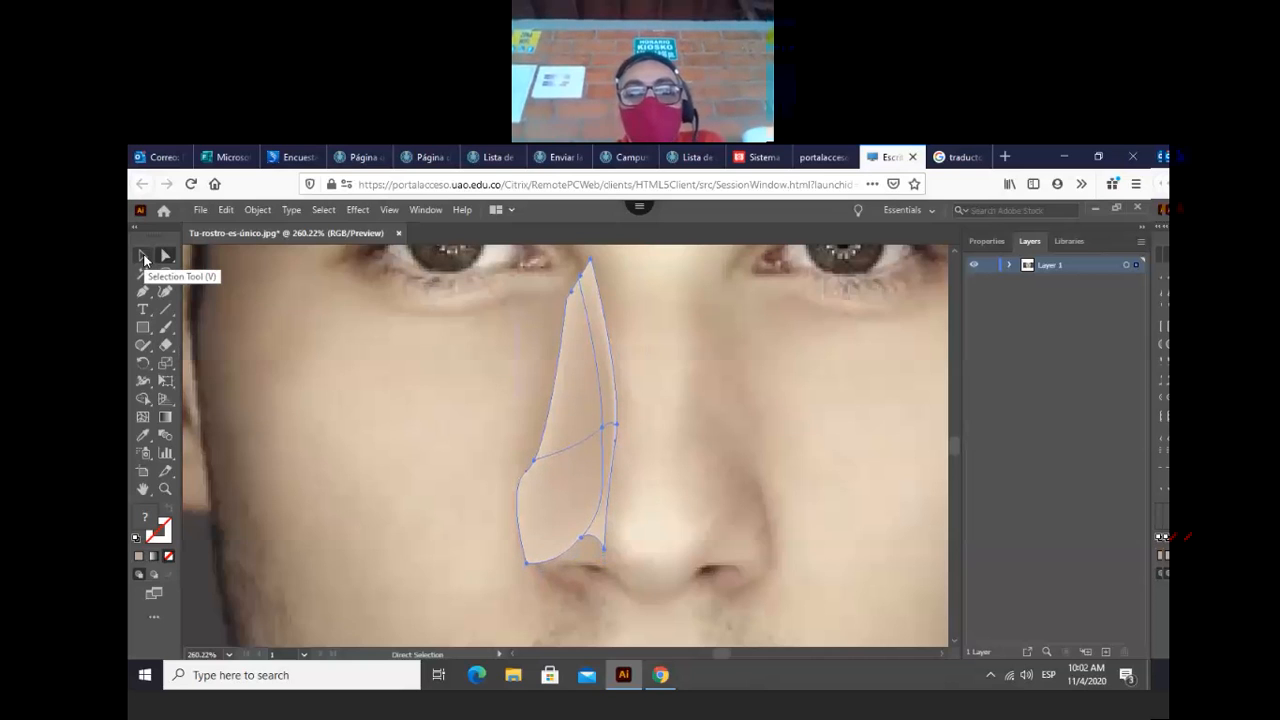
pyautogui.press('Right')
pyautogui.press('Right')
pyautogui.press('Right')
pyautogui.press('Right')
pyautogui.press('Right')
pyautogui.press('Right')
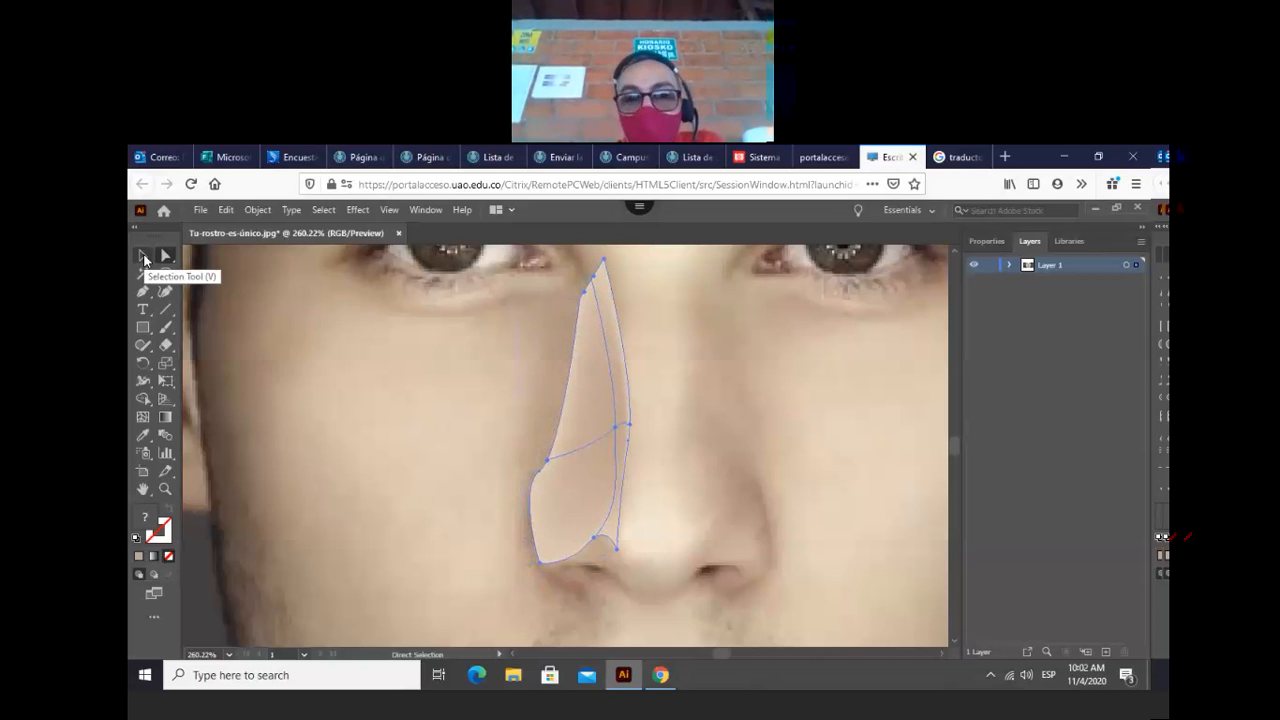
pyautogui.press('Left')
pyautogui.press('Left')
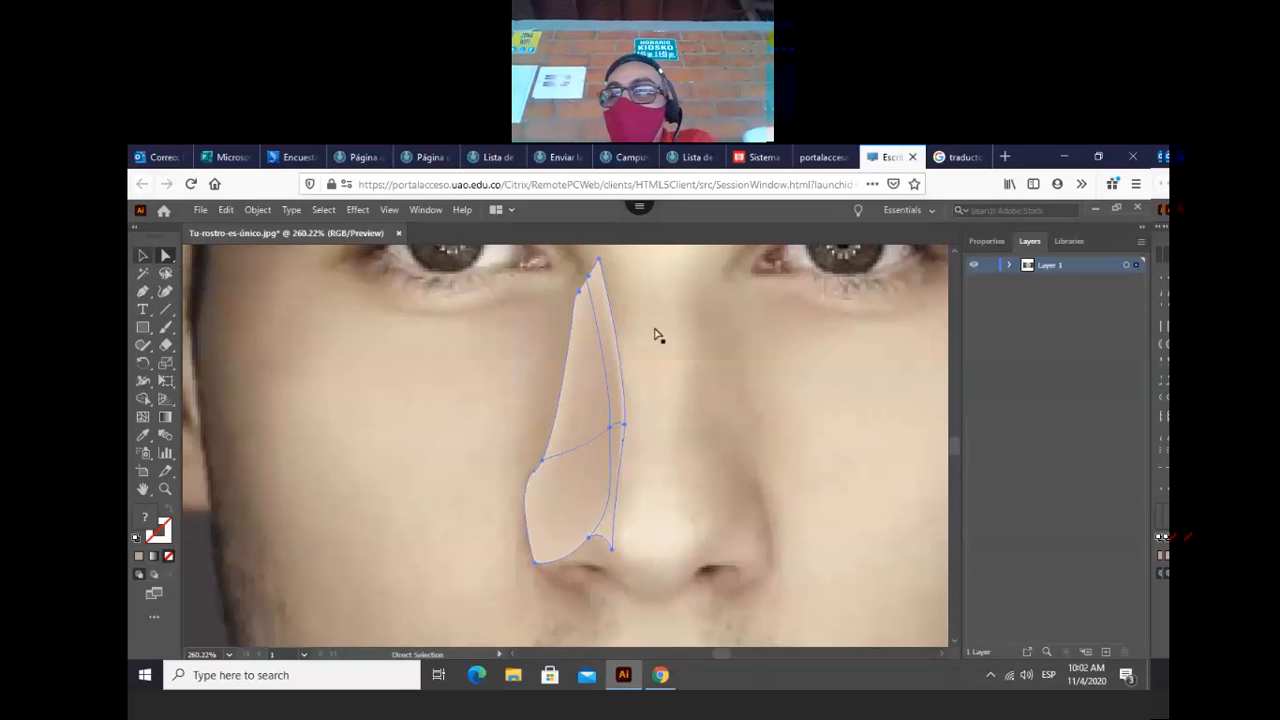
pyautogui.click(1010, 265)
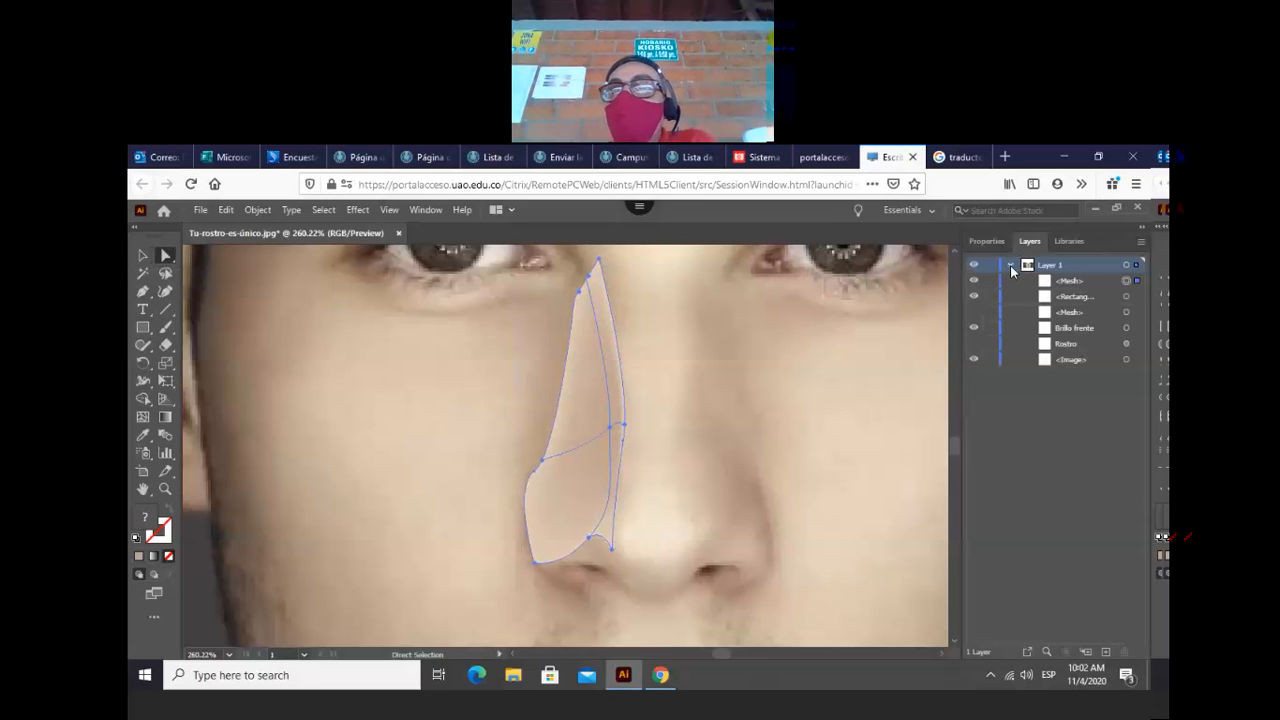
pyautogui.click(974, 345)
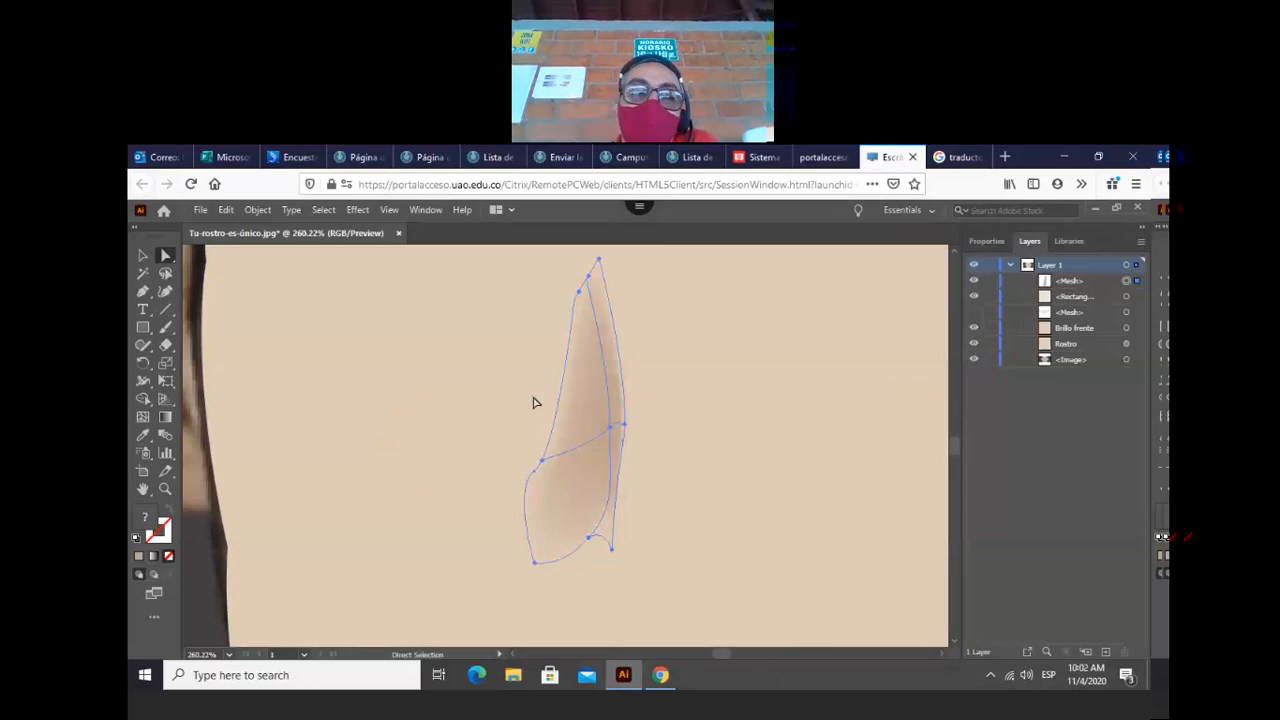
pyautogui.click(144, 256)
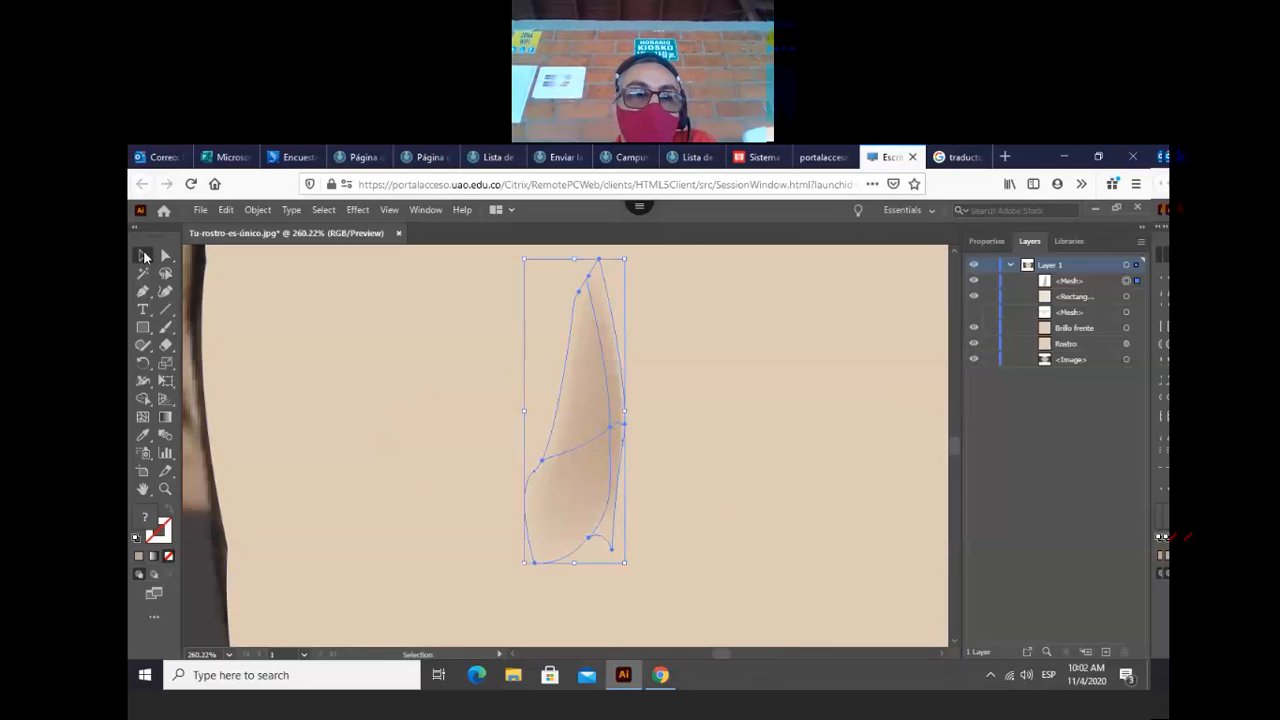
pyautogui.click(205, 560)
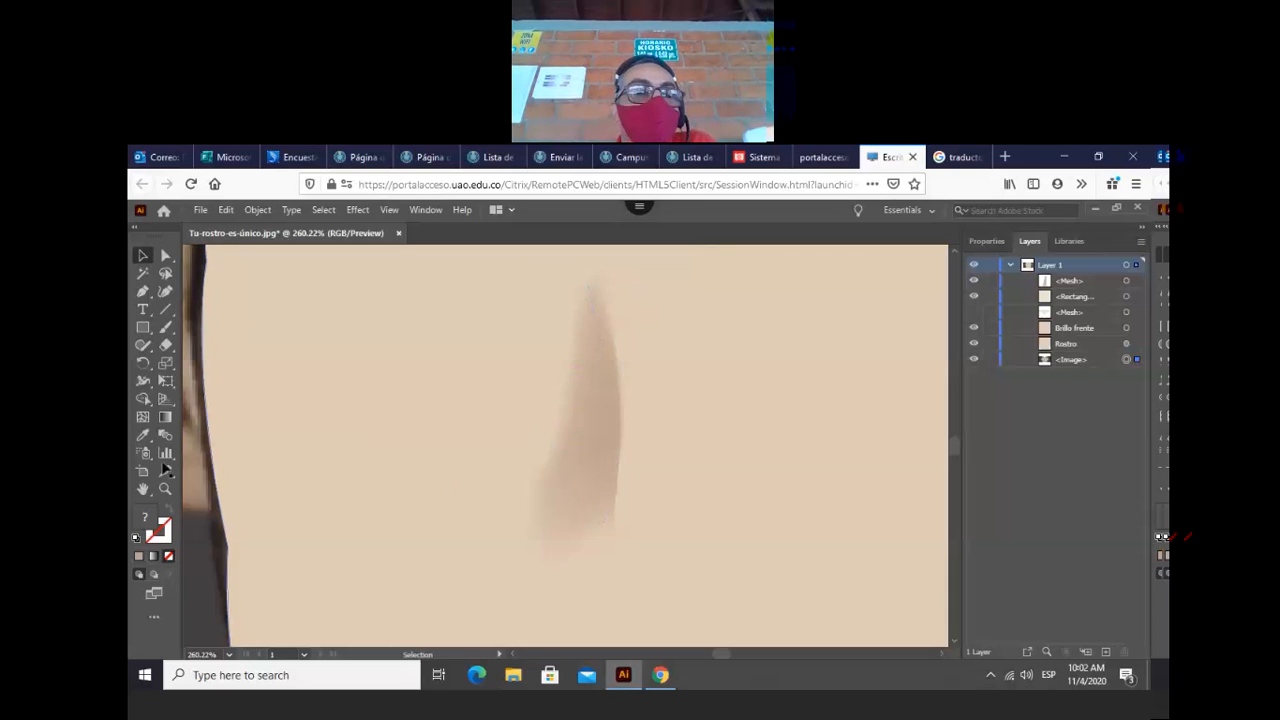
pyautogui.click(973, 344)
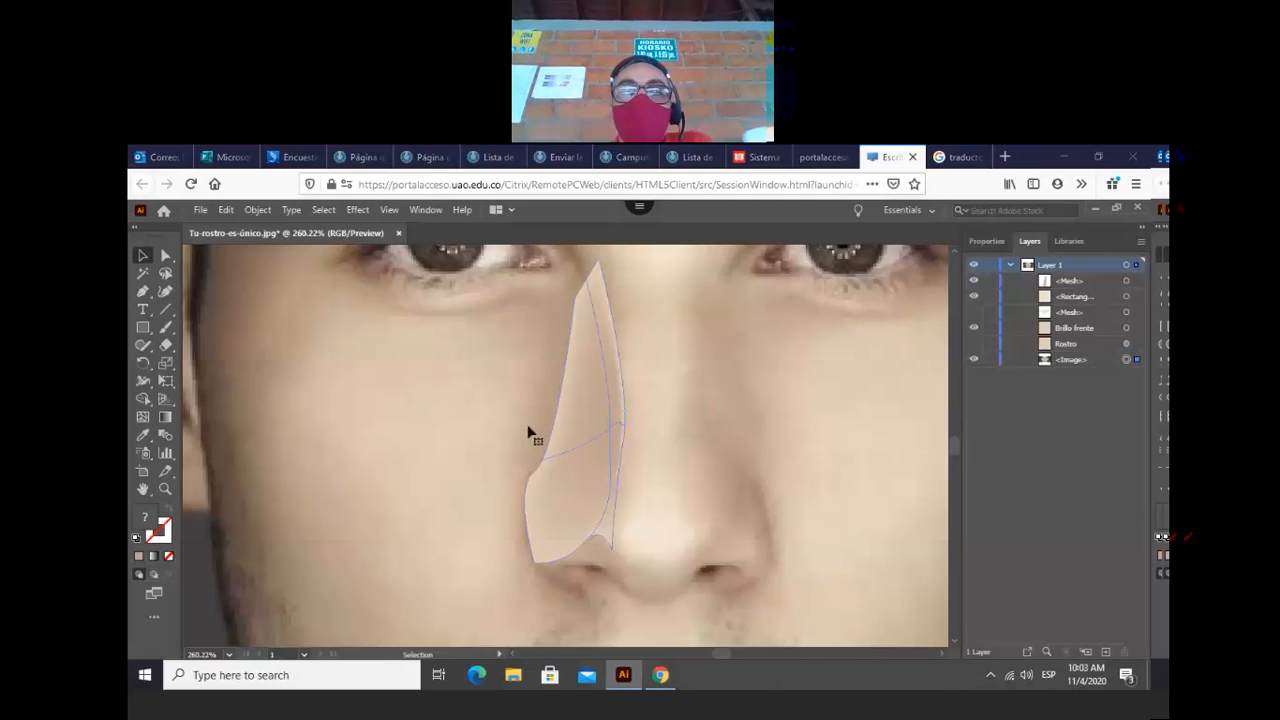
pyautogui.click(166, 256)
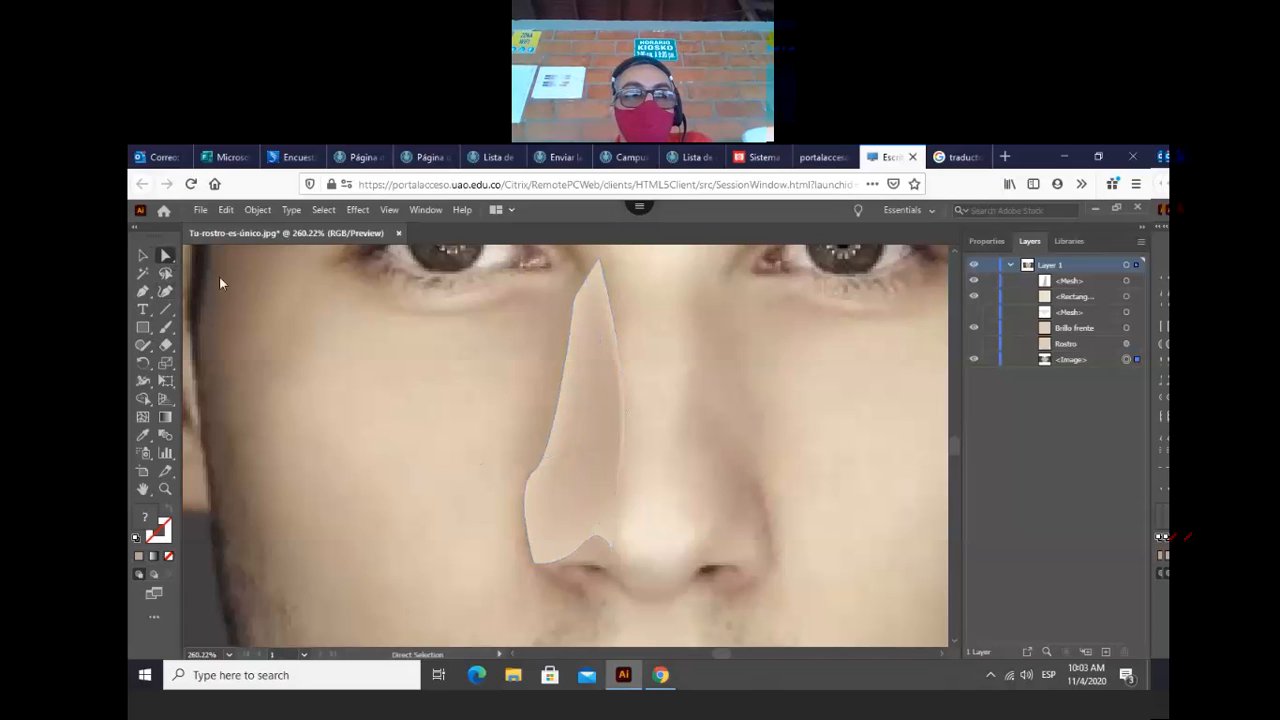
pyautogui.click(563, 520)
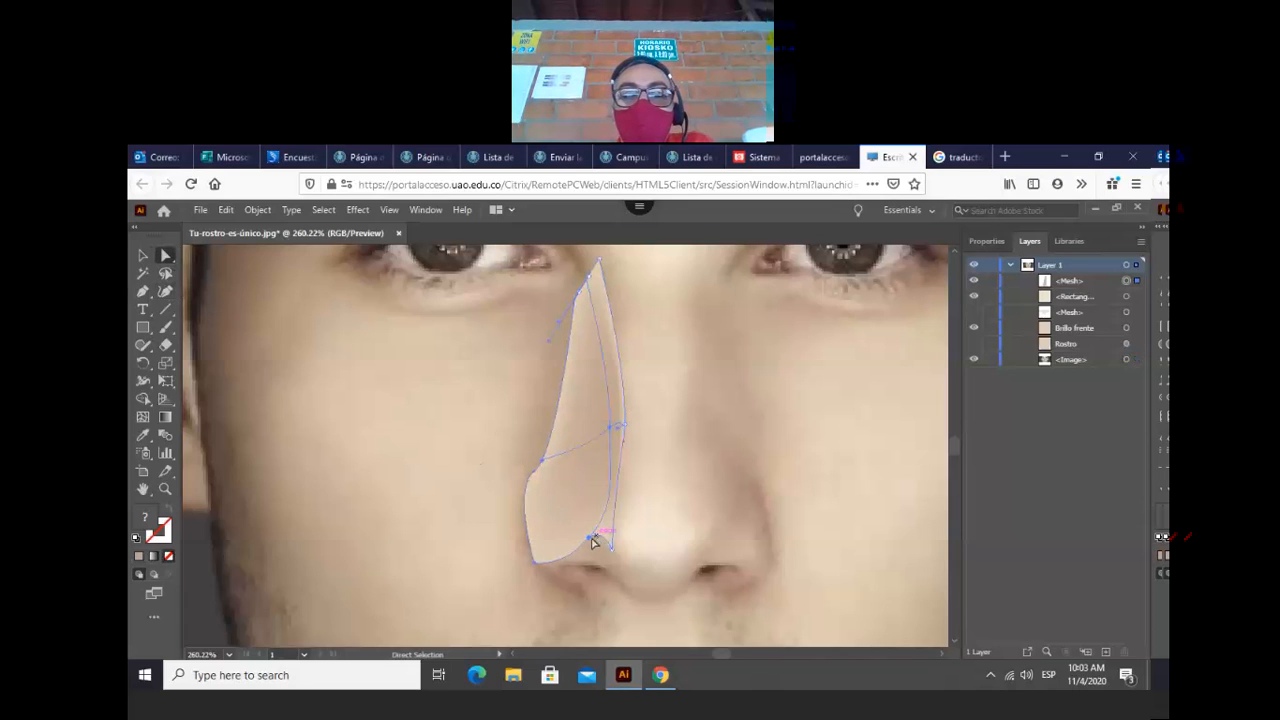
# - Undo an accidental move and set the nose shape back over the nose's left side
pyautogui.click(590, 541)
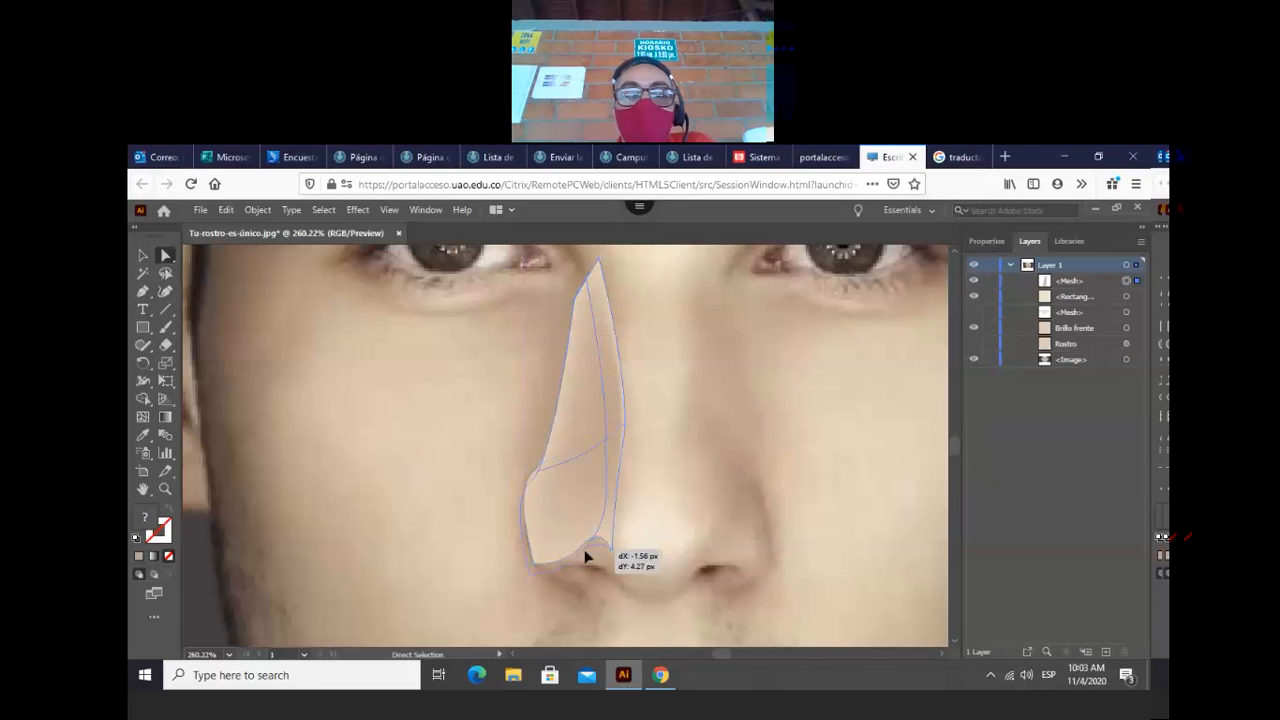
pyautogui.moveTo(586, 549); pyautogui.dragTo(585, 538)
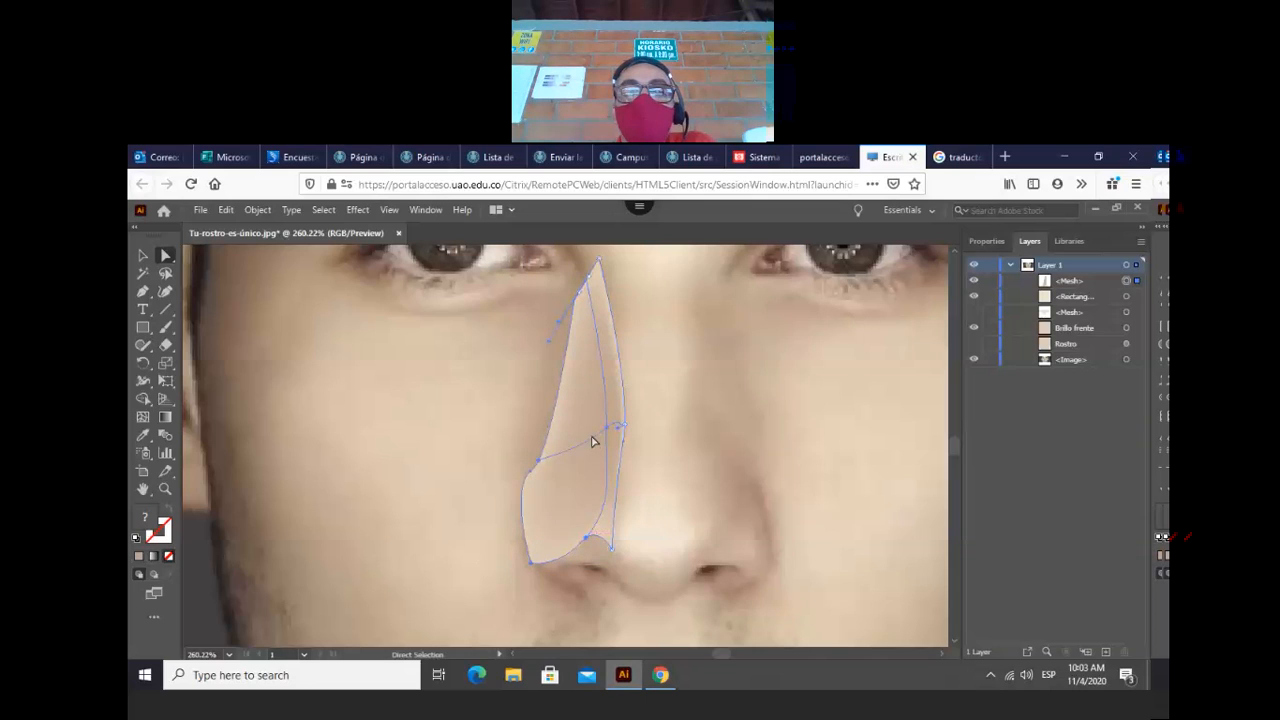
pyautogui.moveTo(592, 421); pyautogui.dragTo(537, 462)
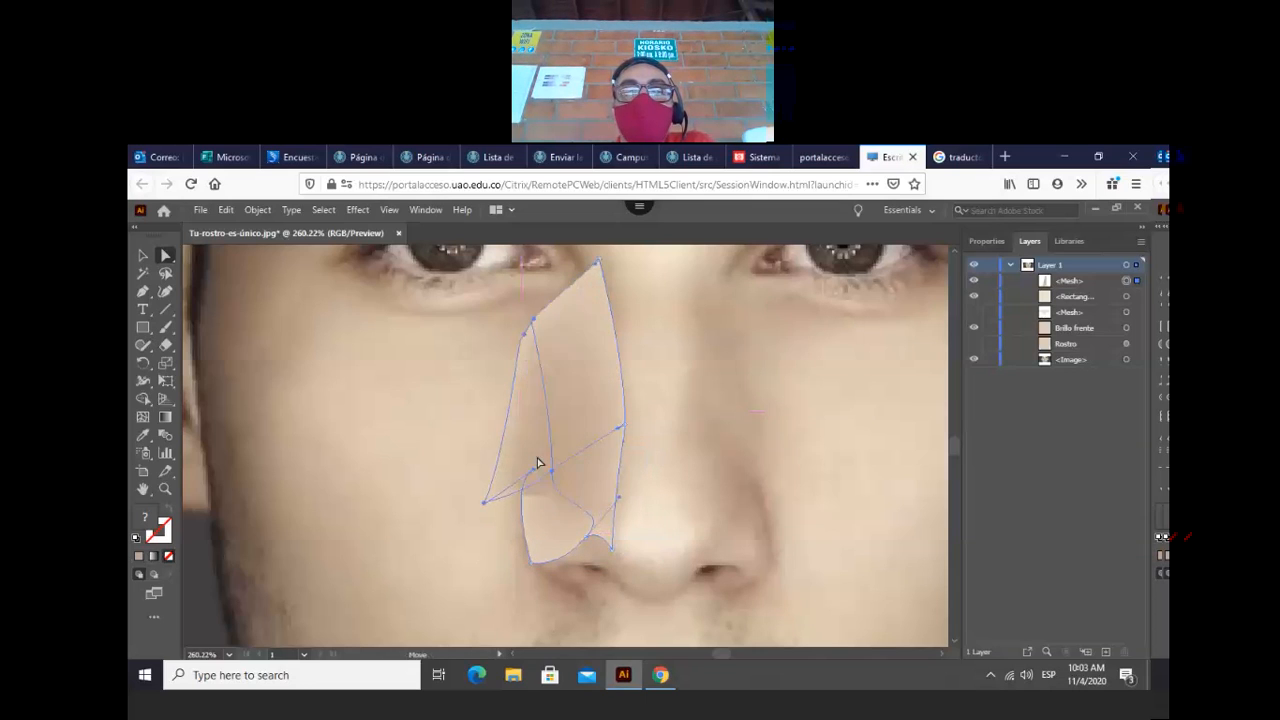
pyautogui.hotkey('ctrl', 'z')
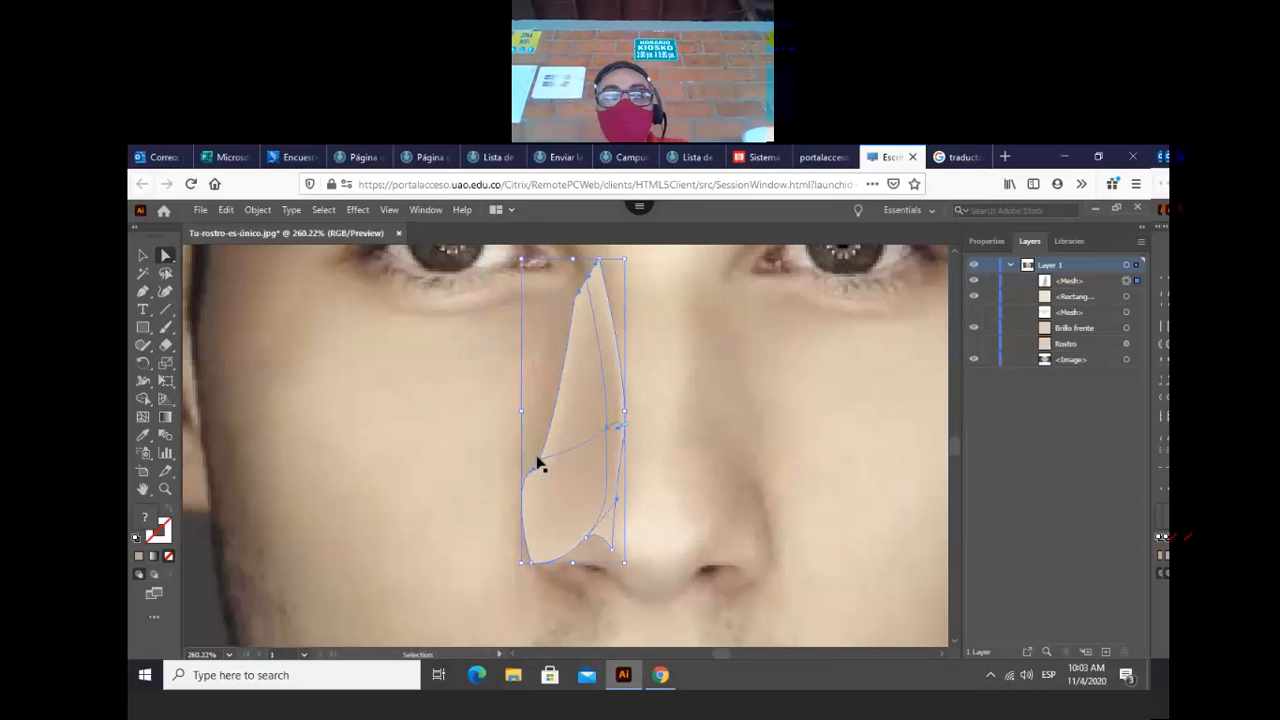
pyautogui.press('a')
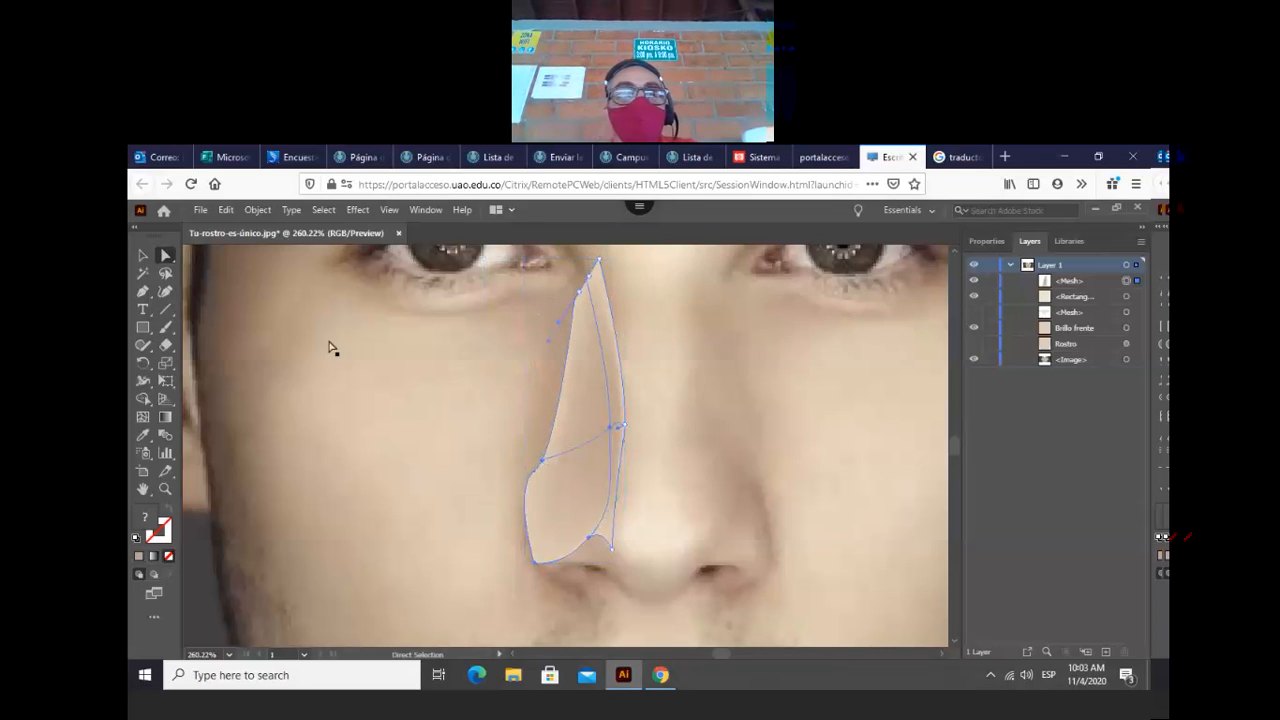
pyautogui.click(142, 258)
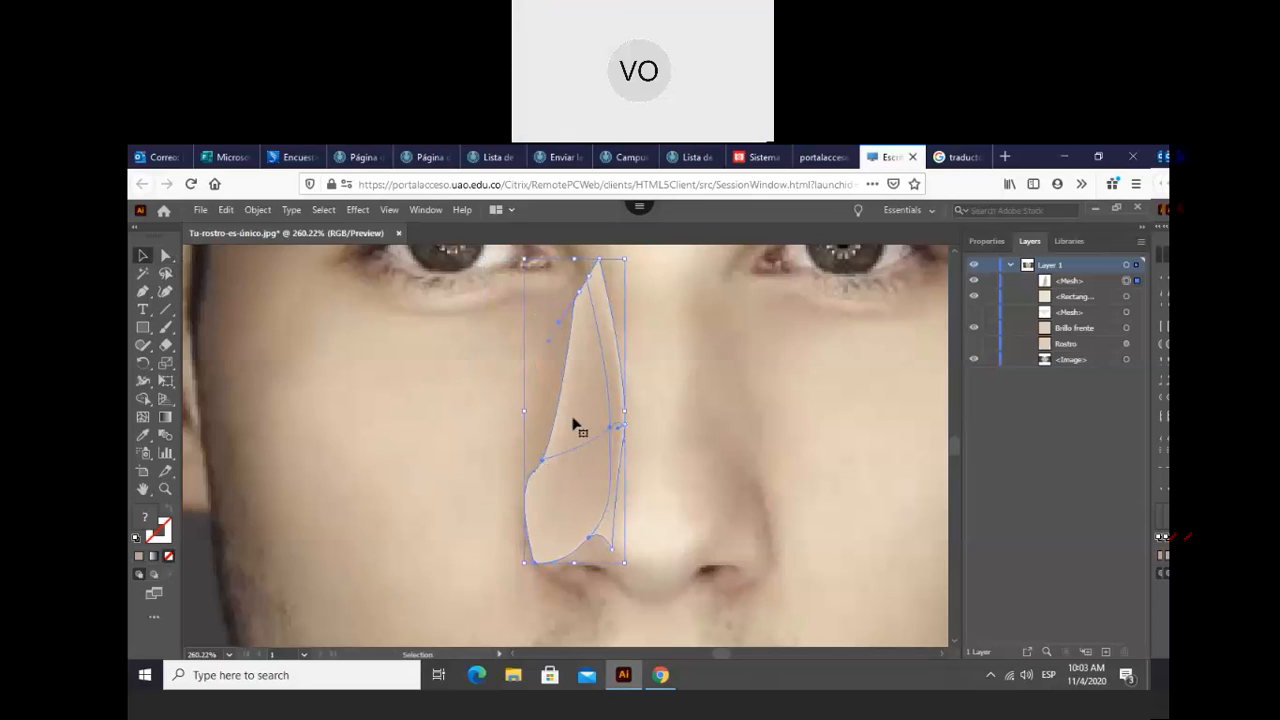
pyautogui.moveTo(574, 420); pyautogui.dragTo(490, 453)
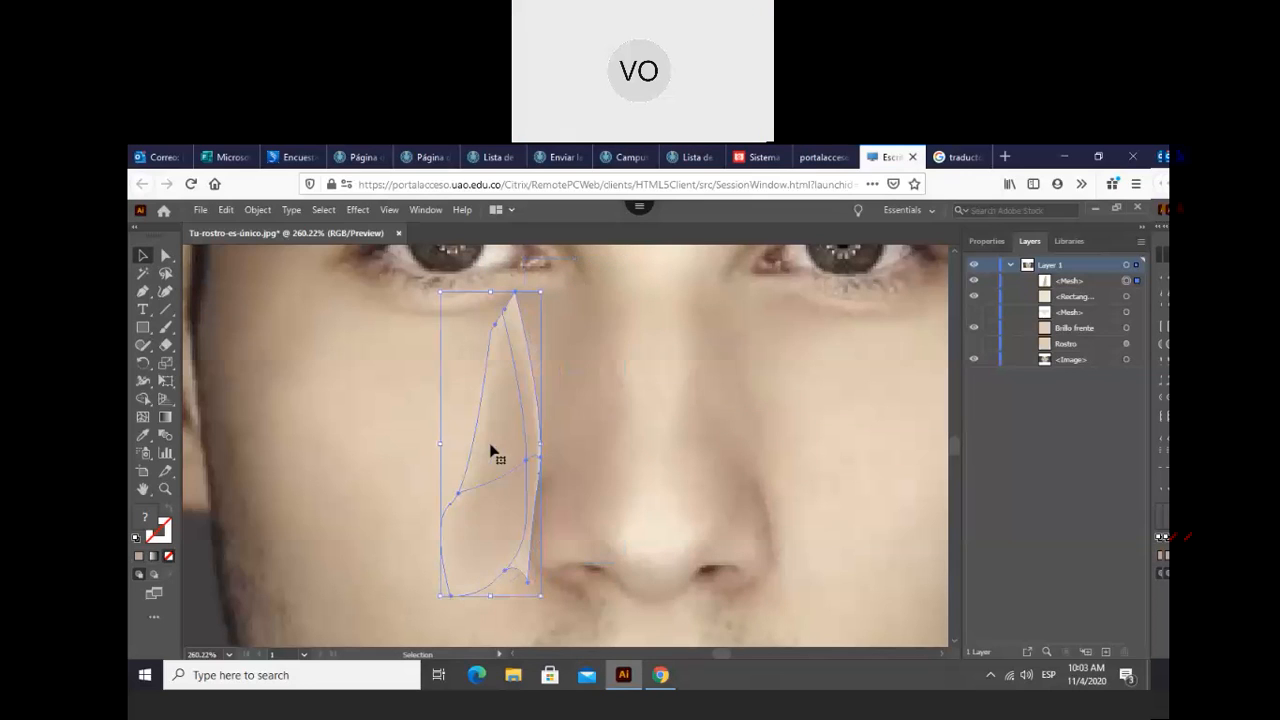
pyautogui.moveTo(557, 397)
pyautogui.mouseDown()
pyautogui.moveTo(597, 403)
pyautogui.moveTo(569, 397)
pyautogui.moveTo(571, 408)
pyautogui.mouseUp()
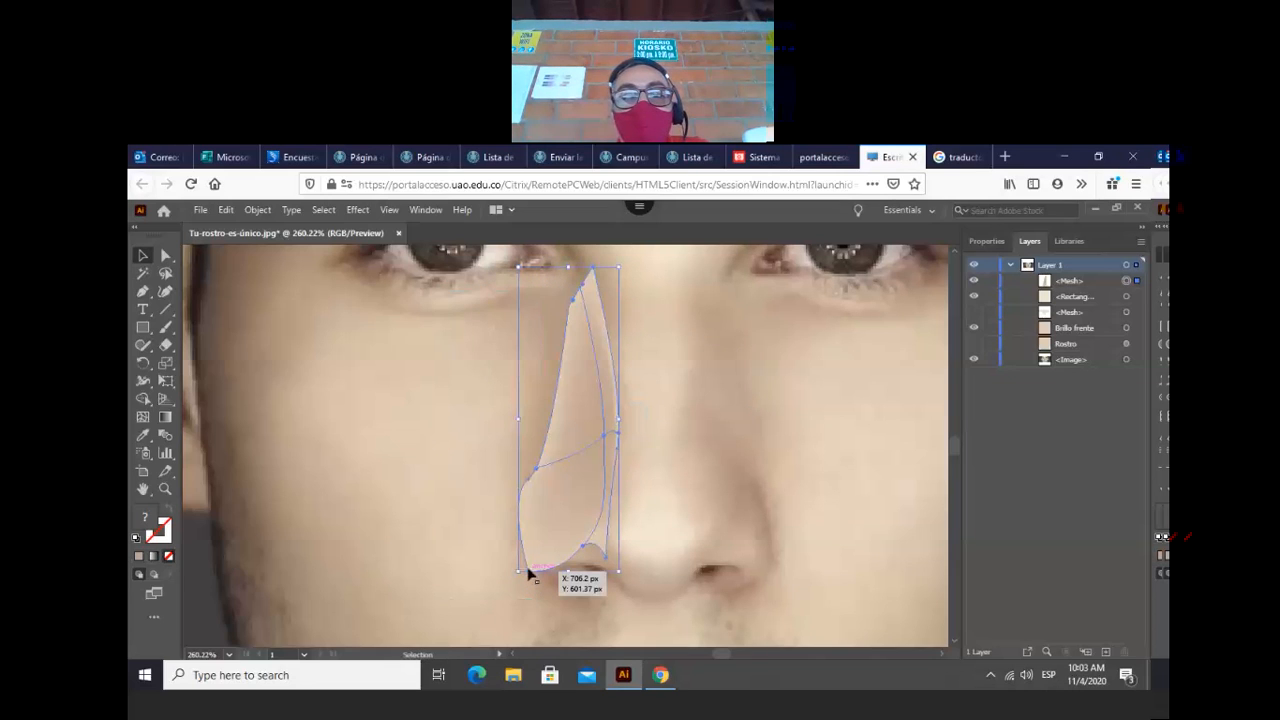
# - Pull the mesh's lower edge down to follow the nostril
pyautogui.moveTo(528, 572); pyautogui.dragTo(532, 574)
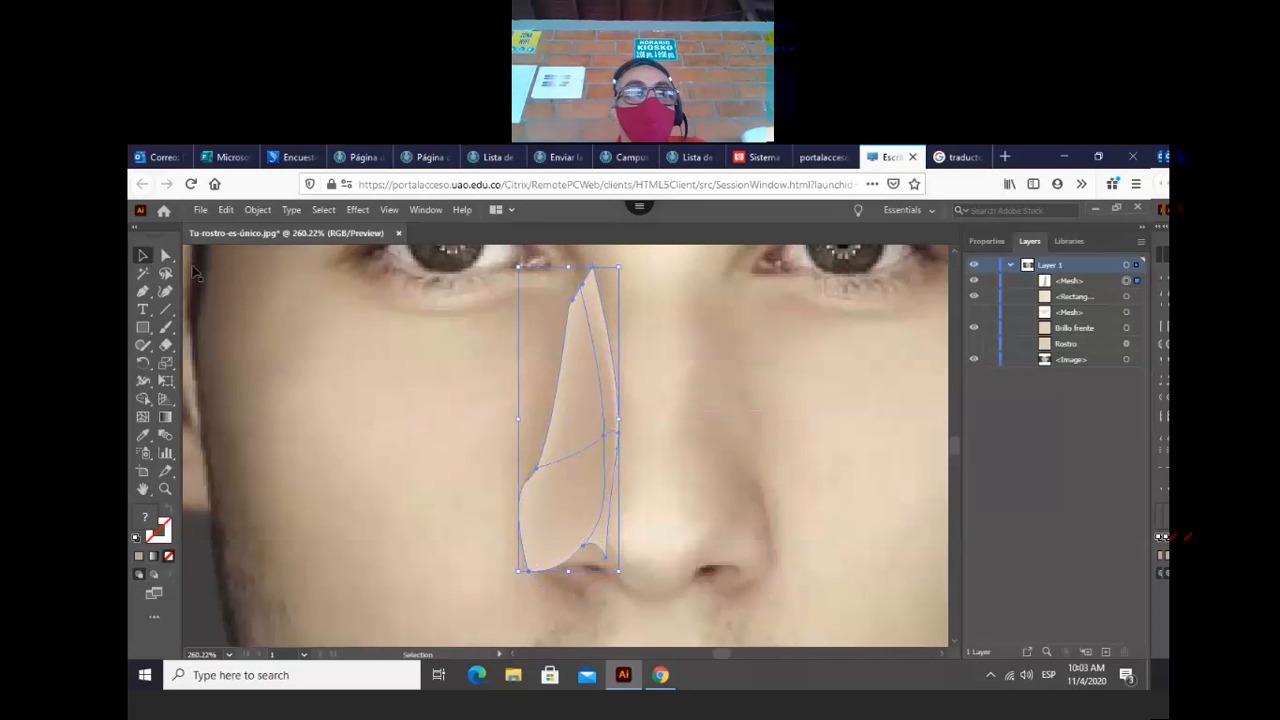
pyautogui.click(167, 256)
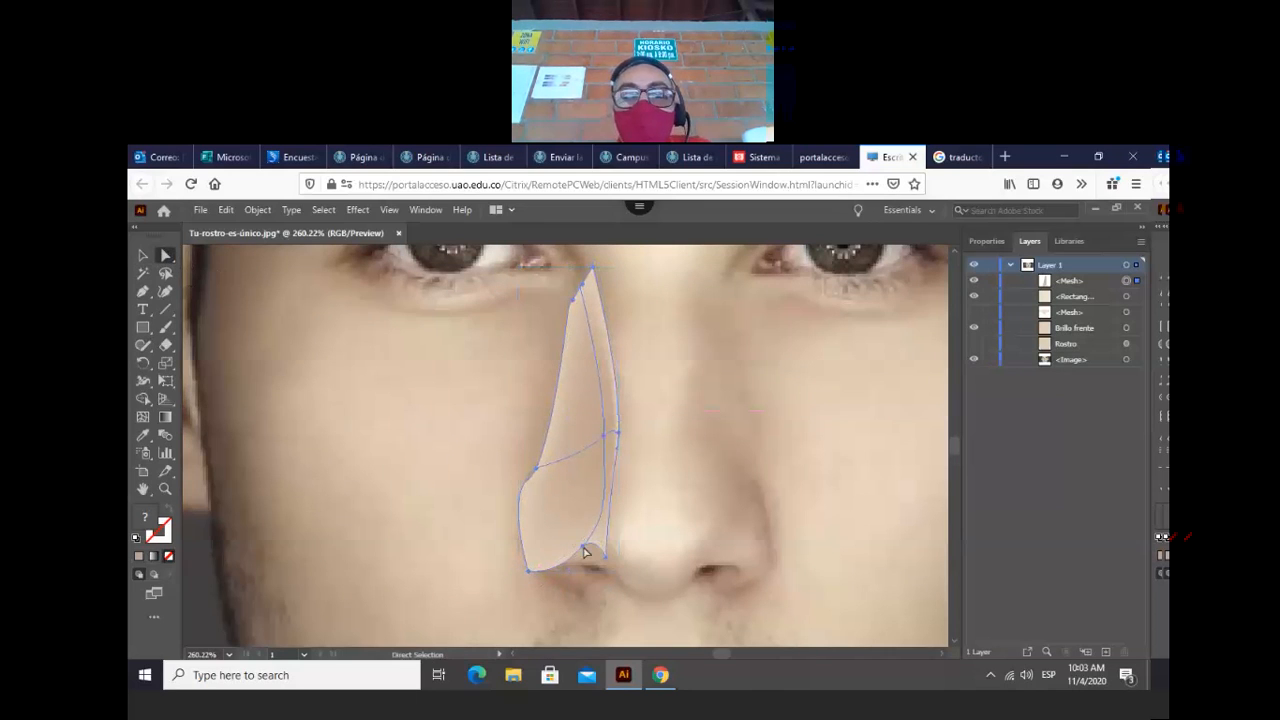
pyautogui.moveTo(582, 557); pyautogui.dragTo(585, 541)
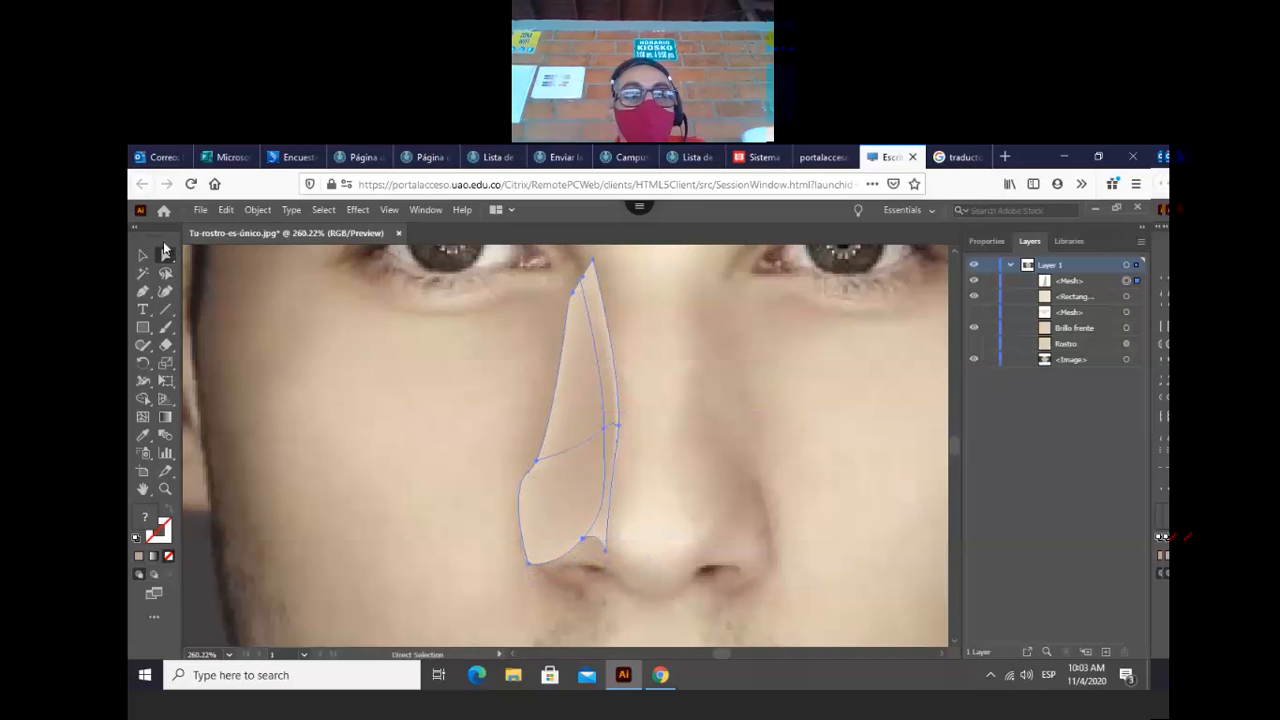
# - Drag the nose mesh's bottom anchors slightly so the lower edge wraps the nostril curve
pyautogui.click(606, 432)
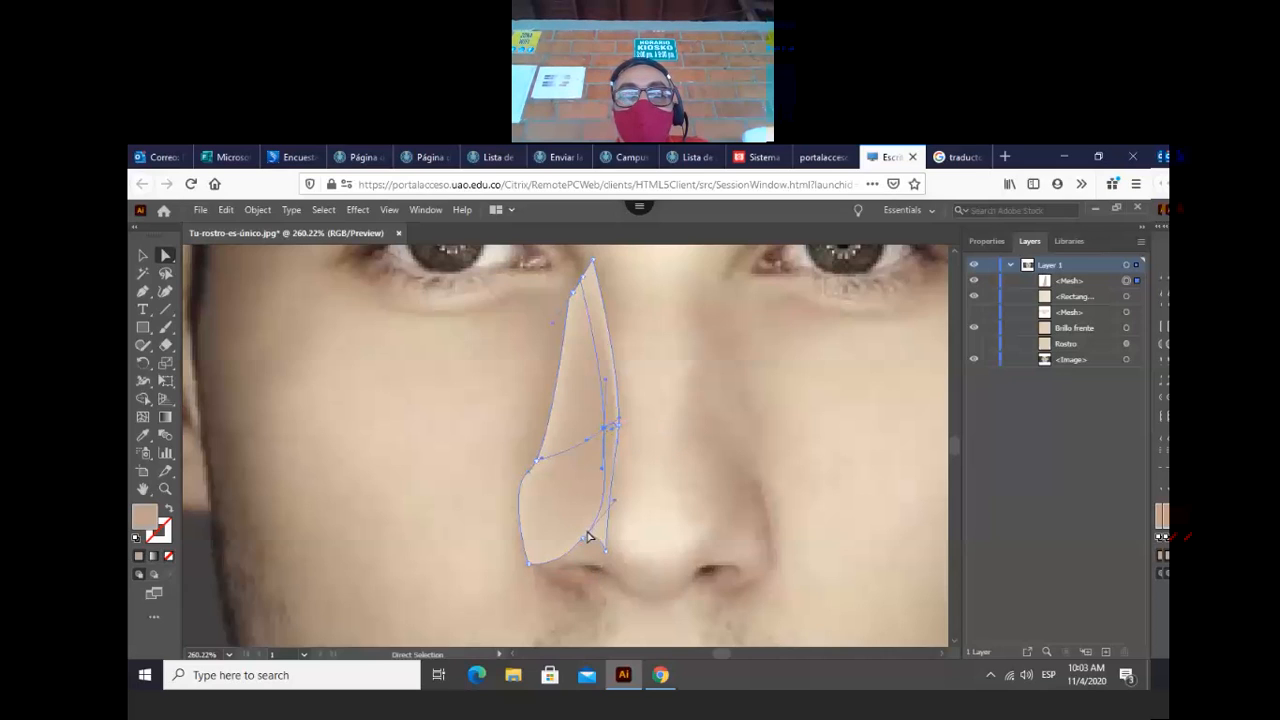
pyautogui.click(587, 541)
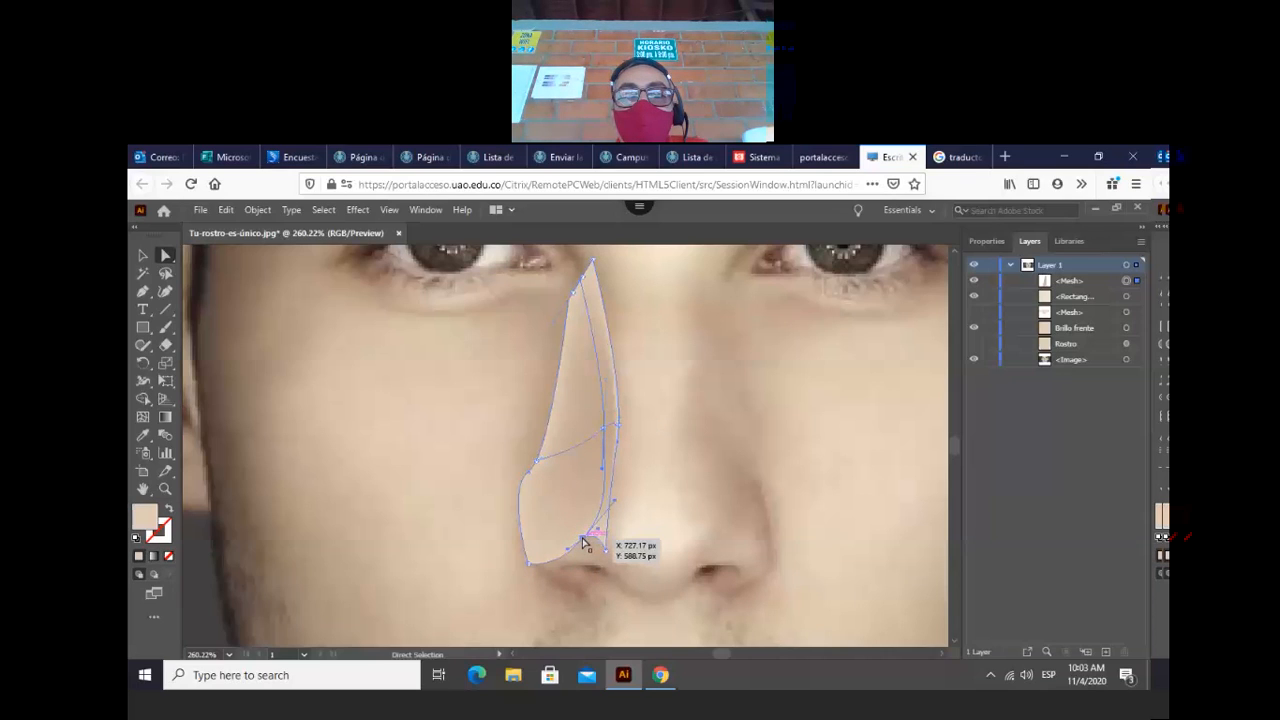
pyautogui.moveTo(585, 541)
pyautogui.mouseDown()
pyautogui.moveTo(583, 560)
pyautogui.moveTo(573, 550)
pyautogui.mouseUp()
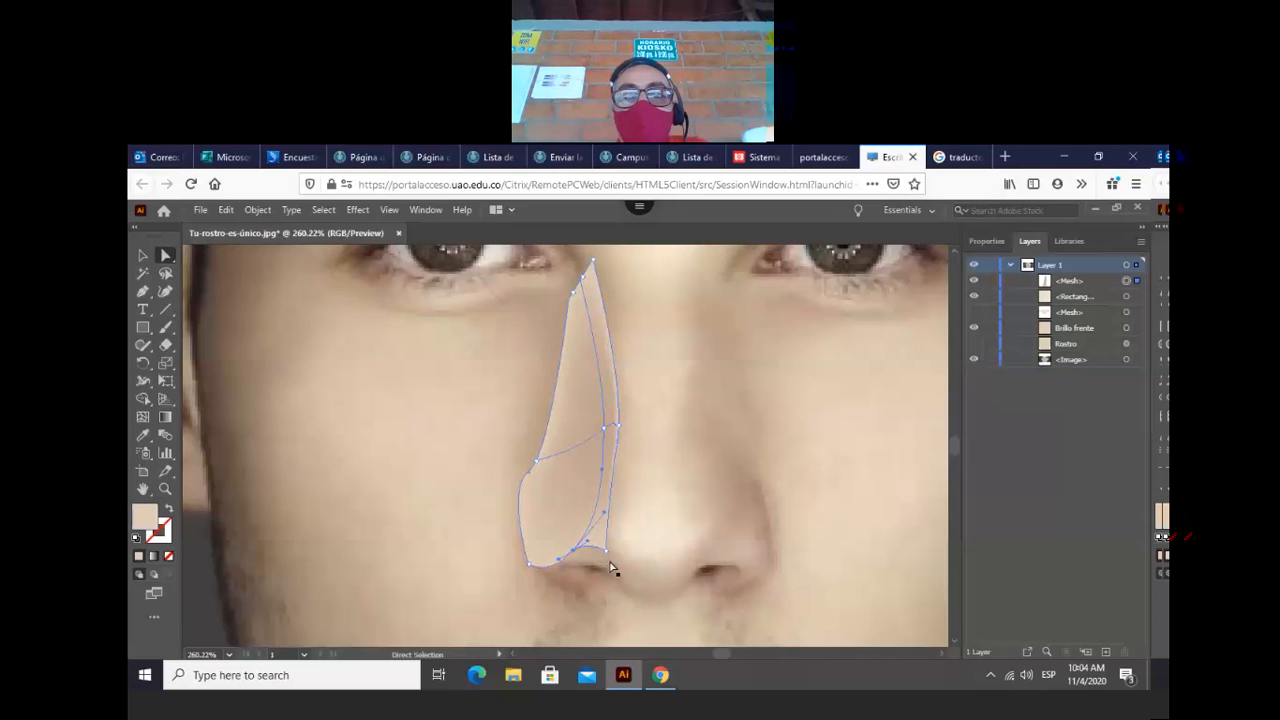
pyautogui.moveTo(605, 551); pyautogui.dragTo(575, 560)
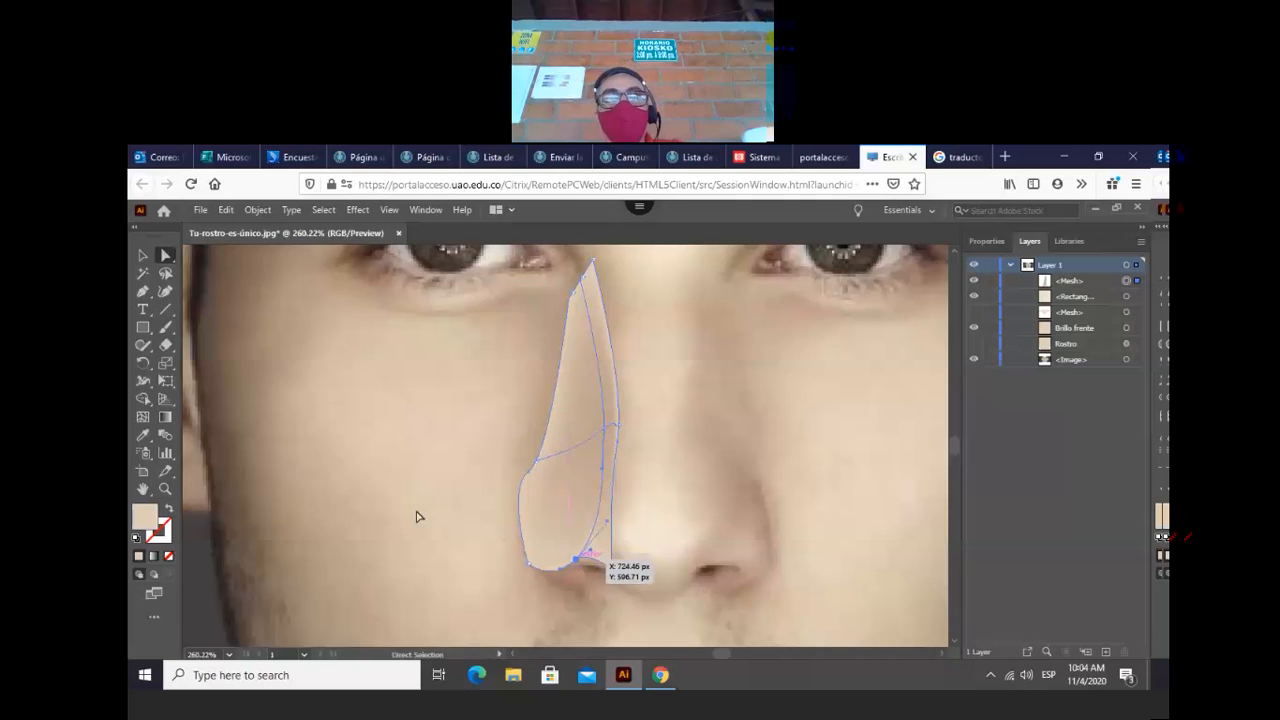
# - Deselect, then select the whole left nose mesh with the Selection tool
pyautogui.click(326, 540)
pyautogui.click(143, 256)
pyautogui.click(604, 462)
pyautogui.click(593, 462)
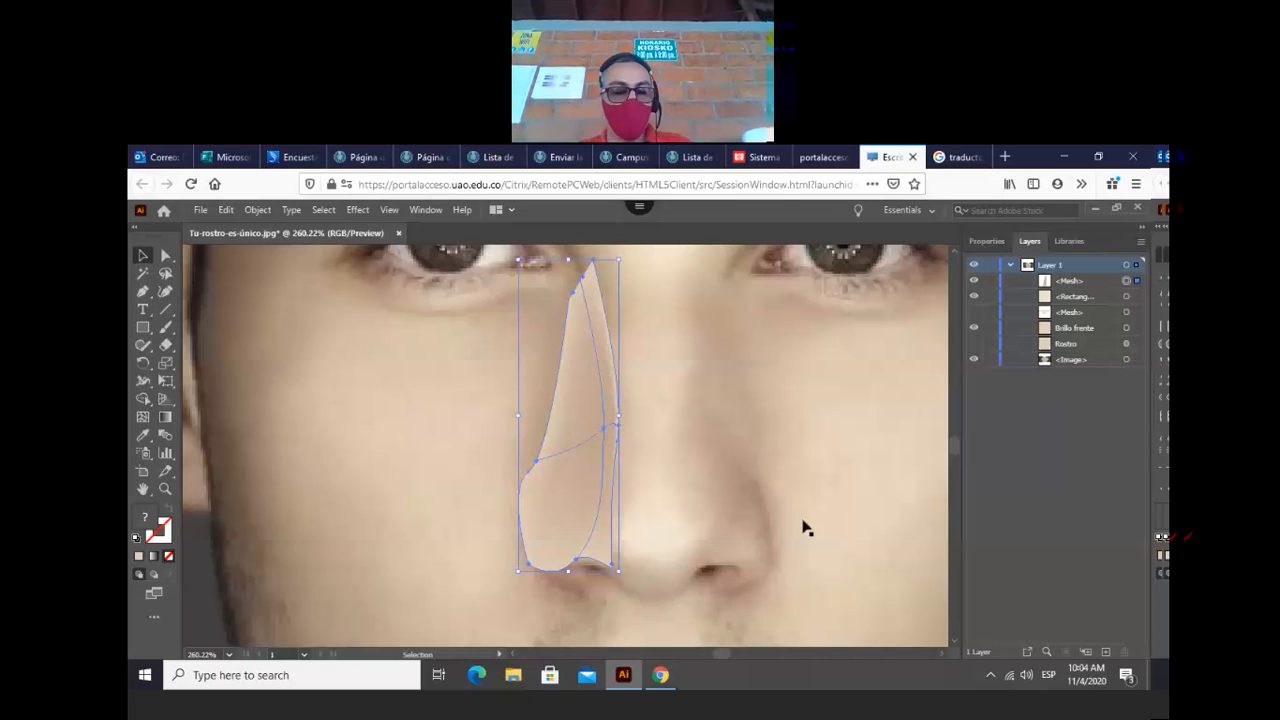
# - Copy and paste a duplicate of the left nose mesh
pyautogui.press('a')
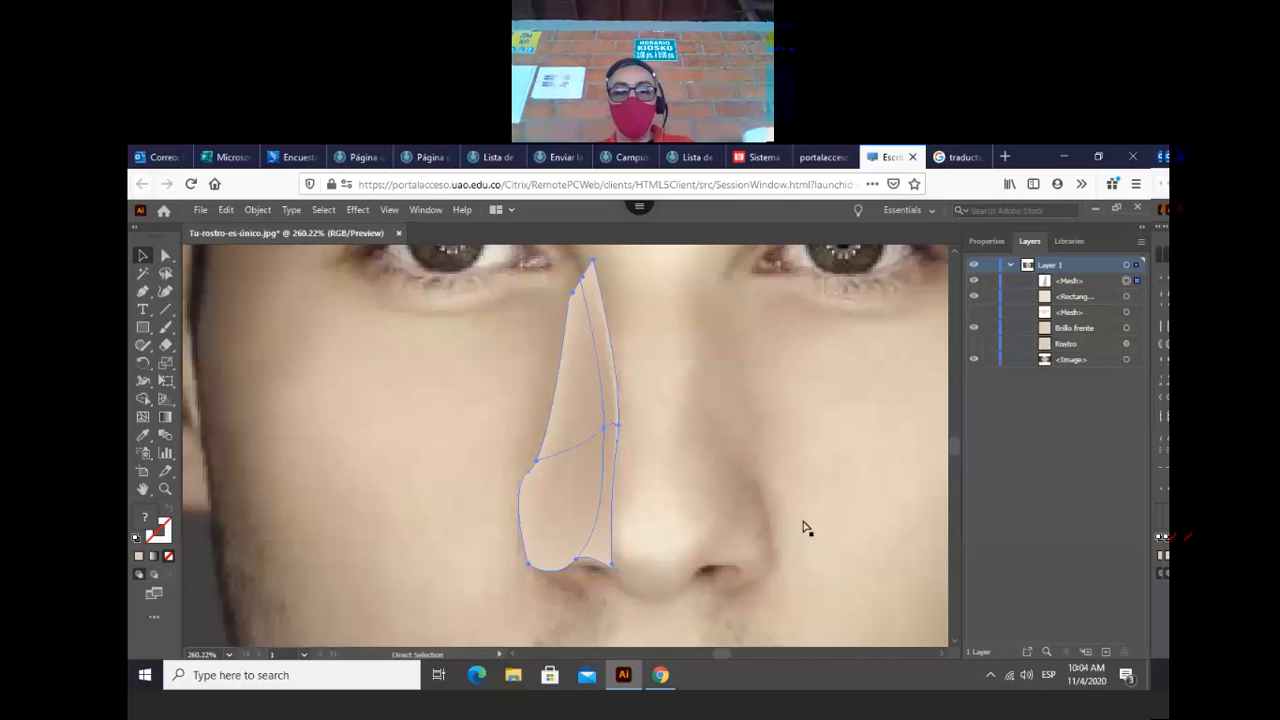
pyautogui.hotkey('ctrl', 'c')
pyautogui.hotkey('ctrl', 'v')
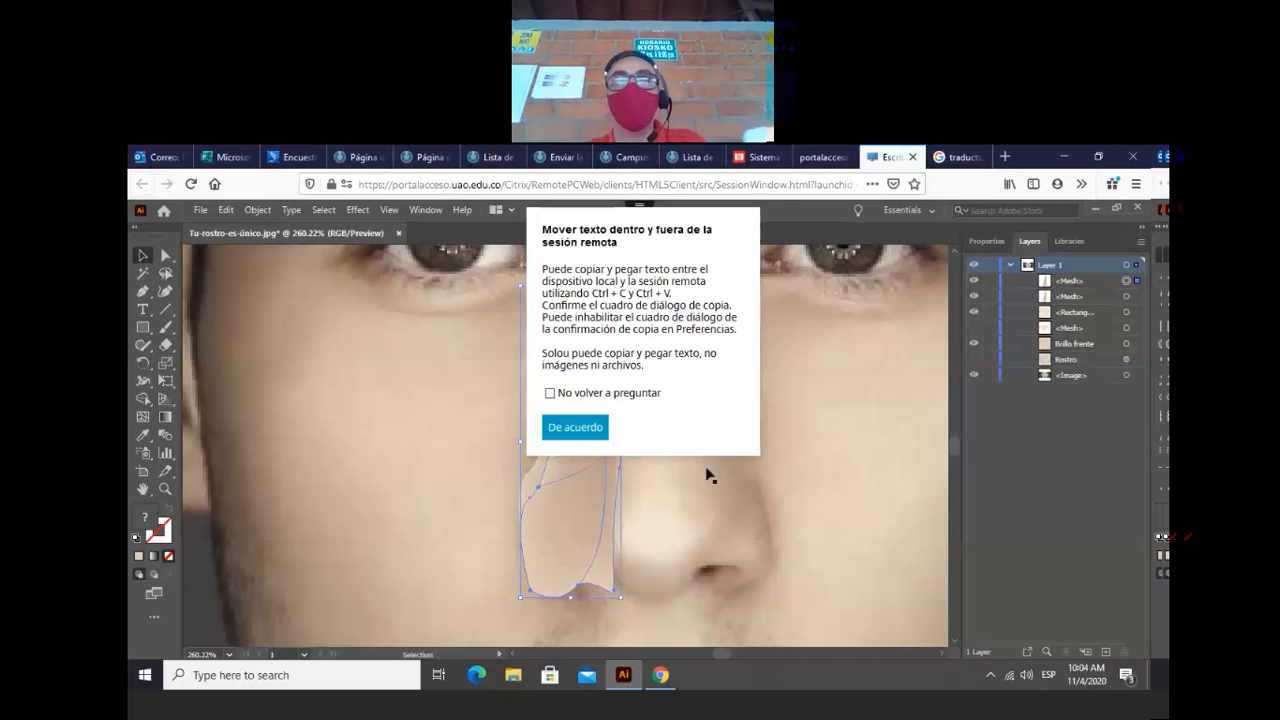
pyautogui.click(575, 427)
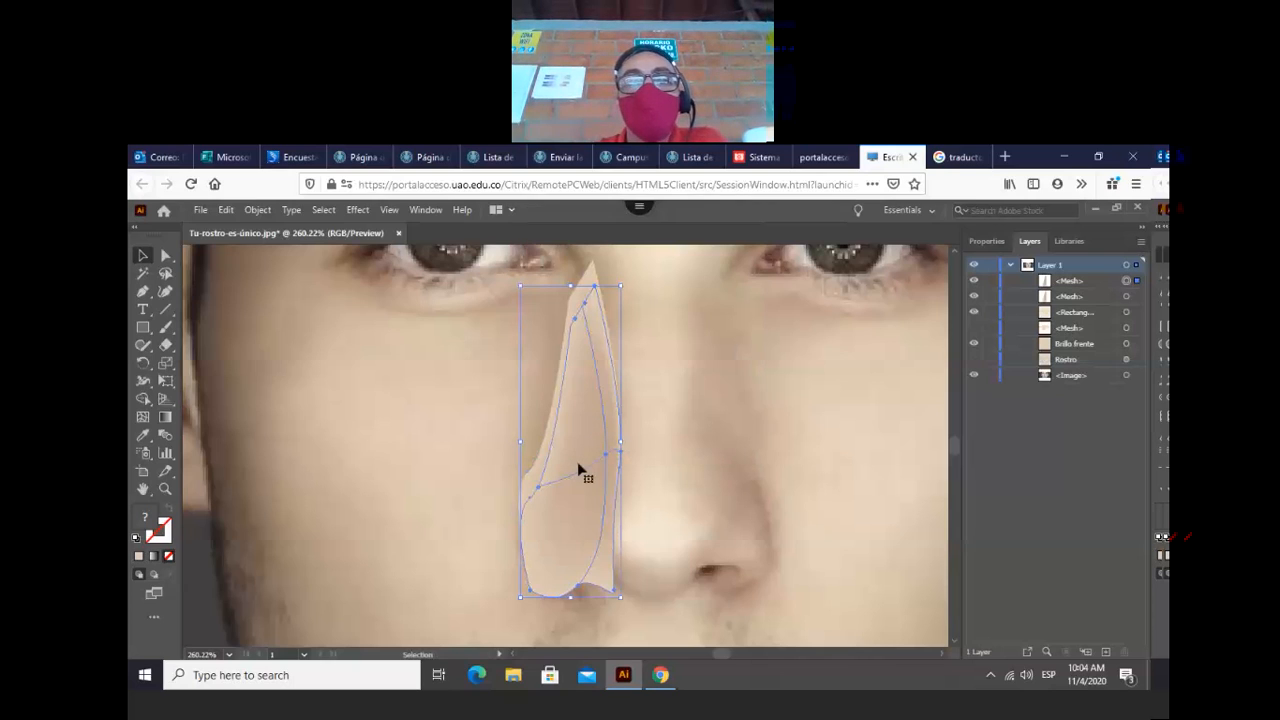
# - Reflect the pasted copy across the Vertical axis via Object > Transform > Reflect
pyautogui.click(258, 210)
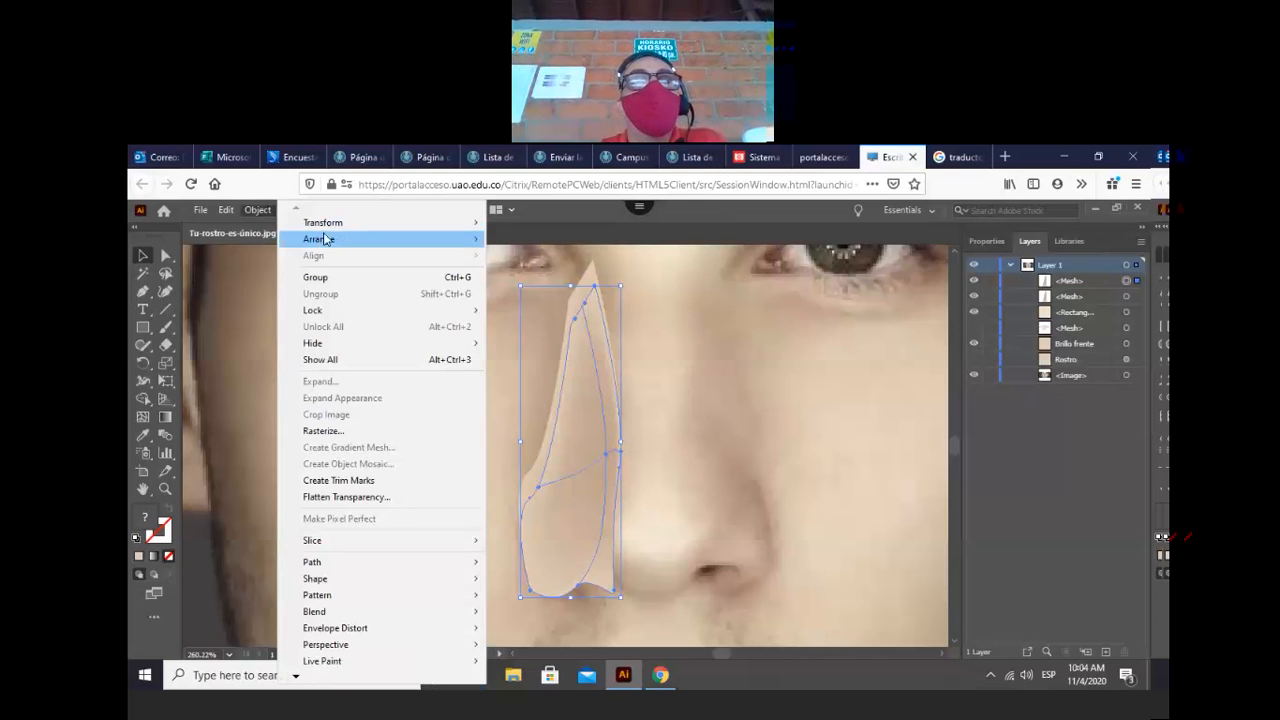
pyautogui.moveTo(336, 222)
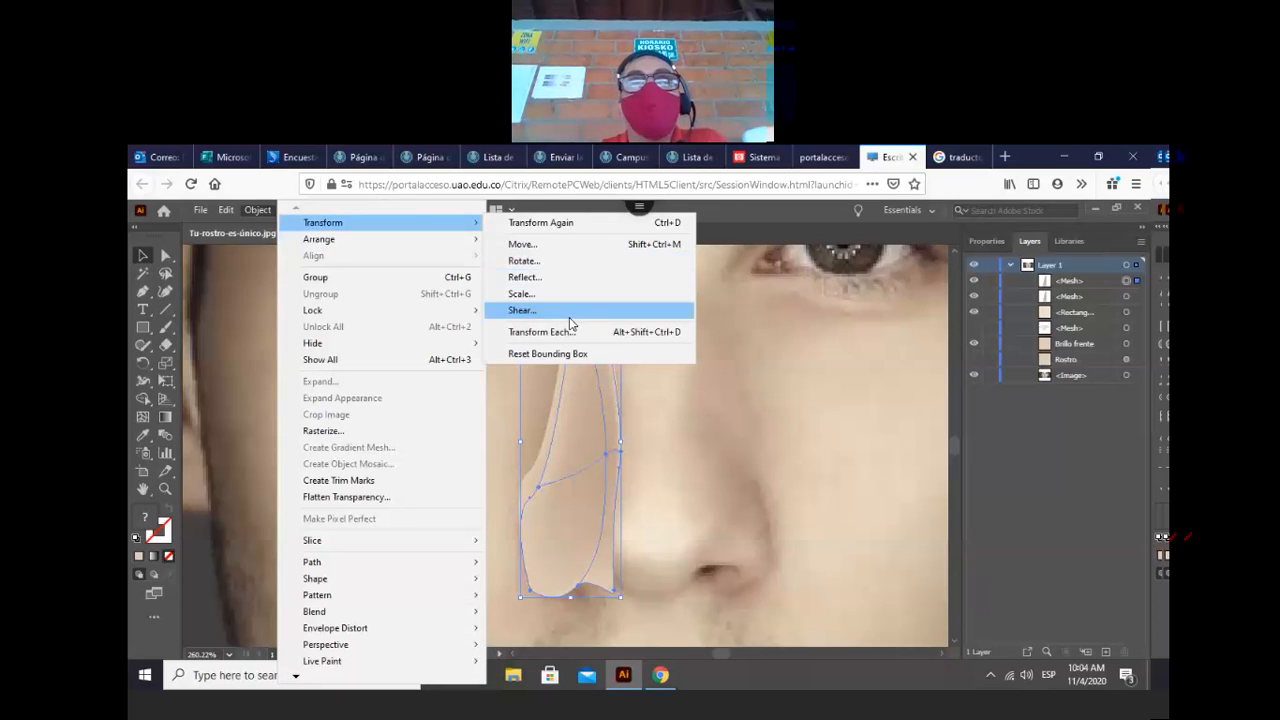
pyautogui.click(582, 261)
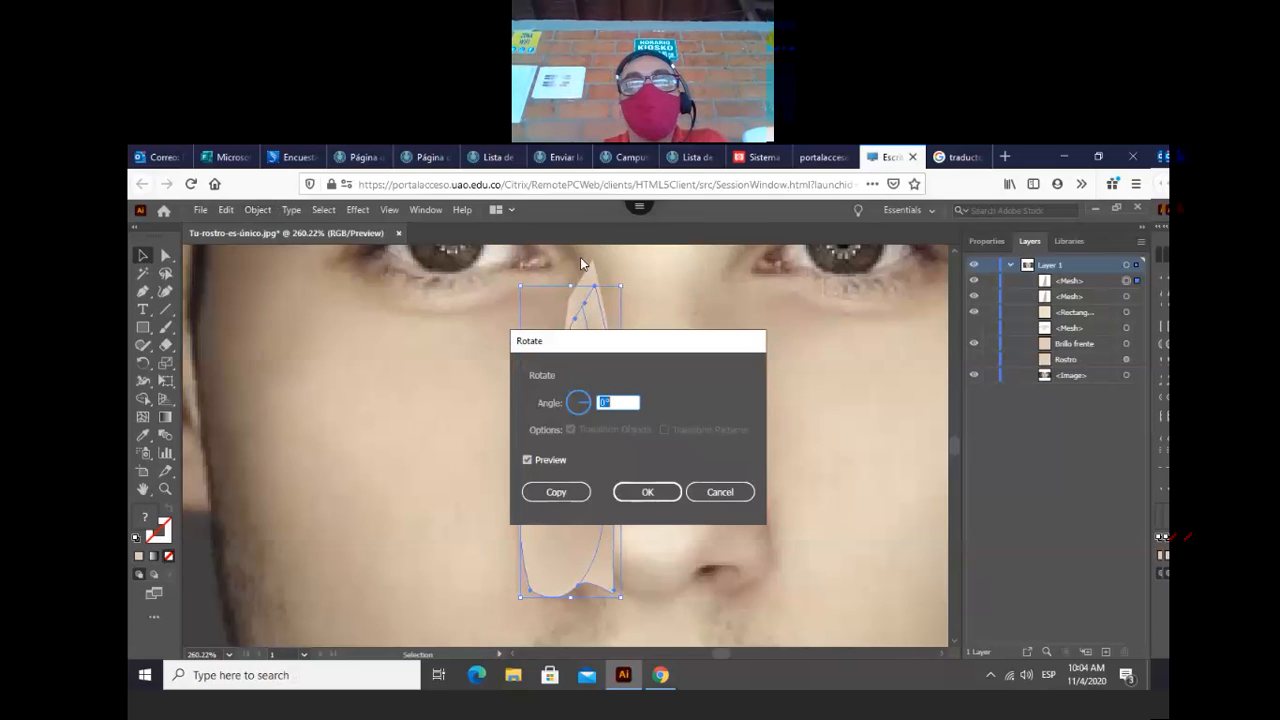
pyautogui.click(646, 492)
pyautogui.click(258, 210)
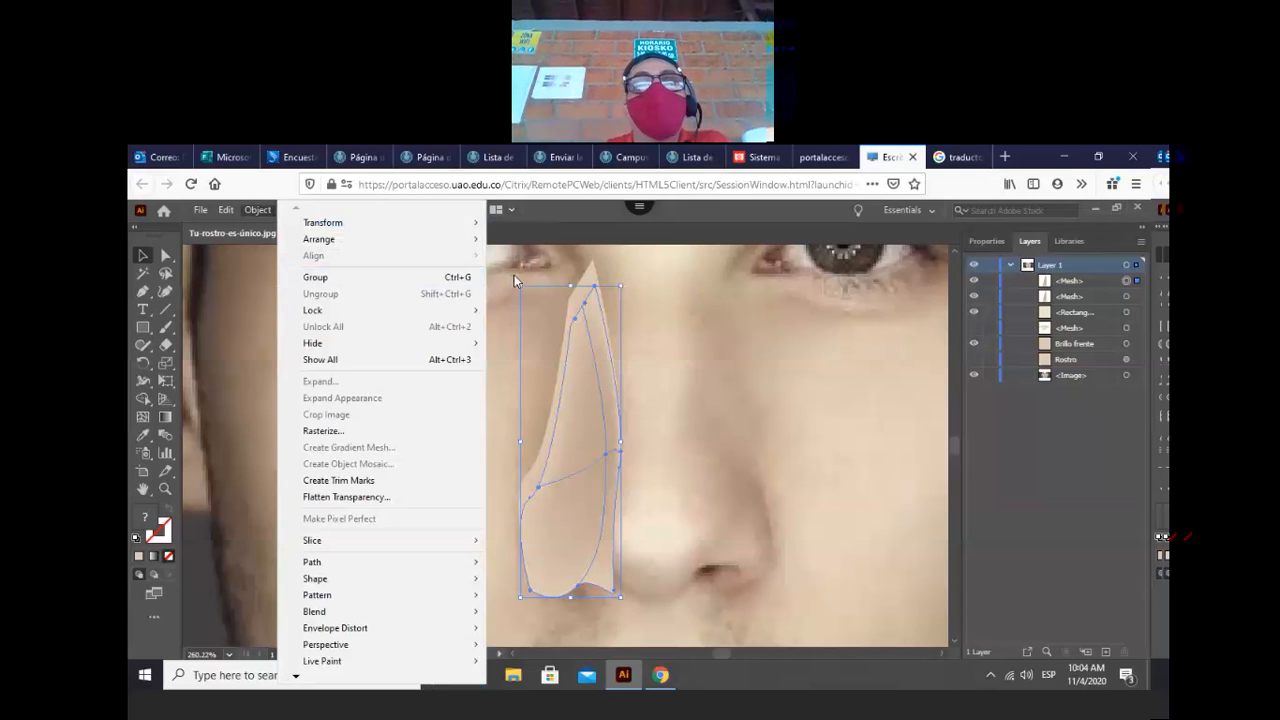
pyautogui.moveTo(400, 225)
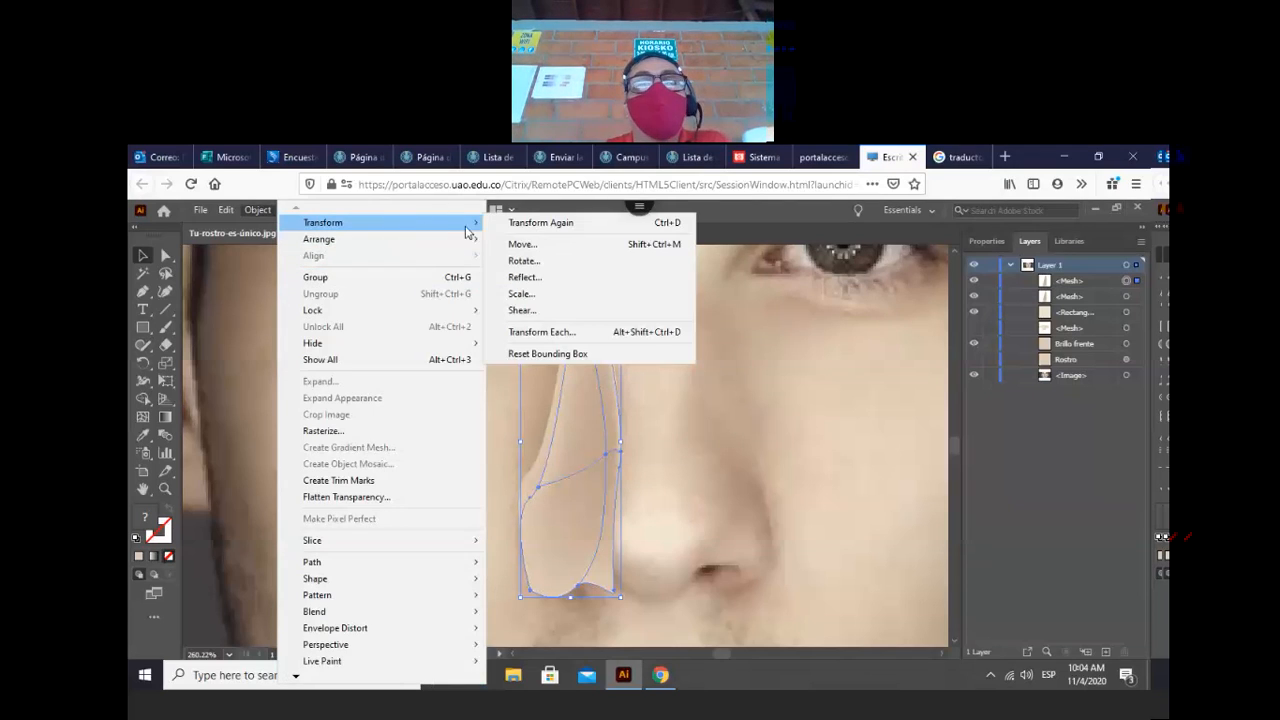
pyautogui.click(530, 281)
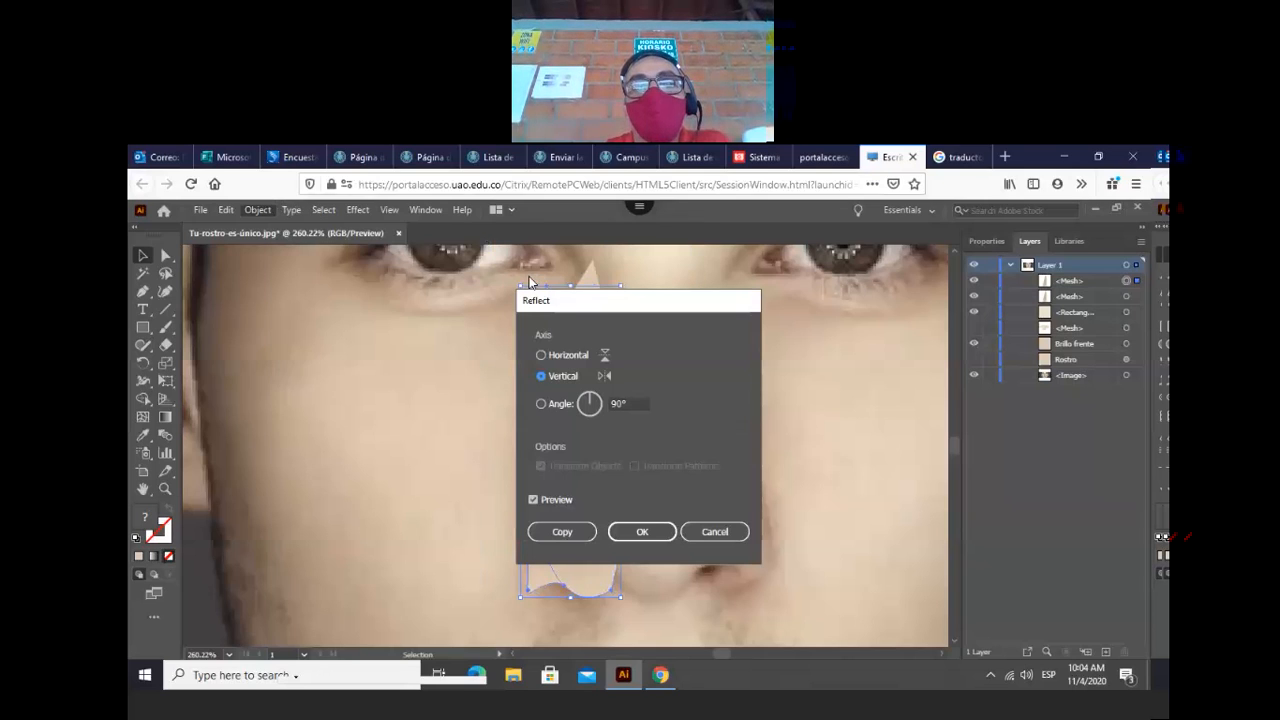
pyautogui.click(630, 533)
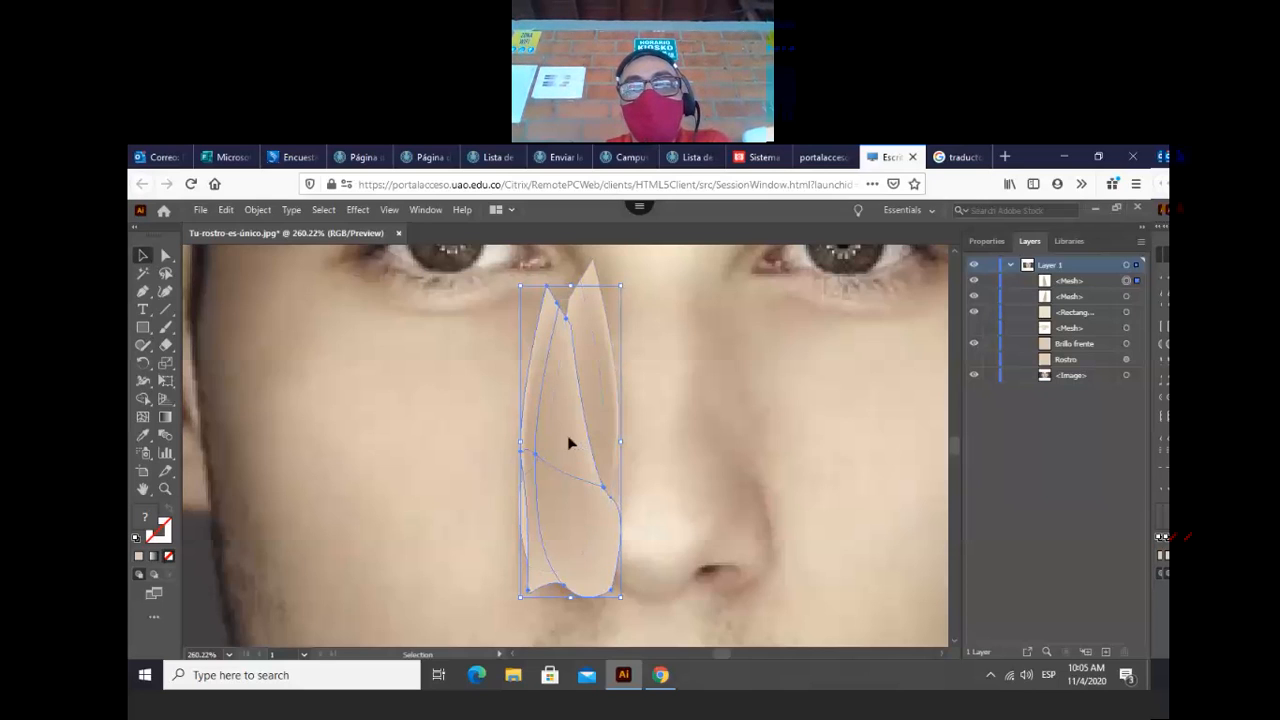
# - Move the mirrored mesh onto the right side of the nose and deselect it
pyautogui.moveTo(674, 432); pyautogui.dragTo(728, 425)
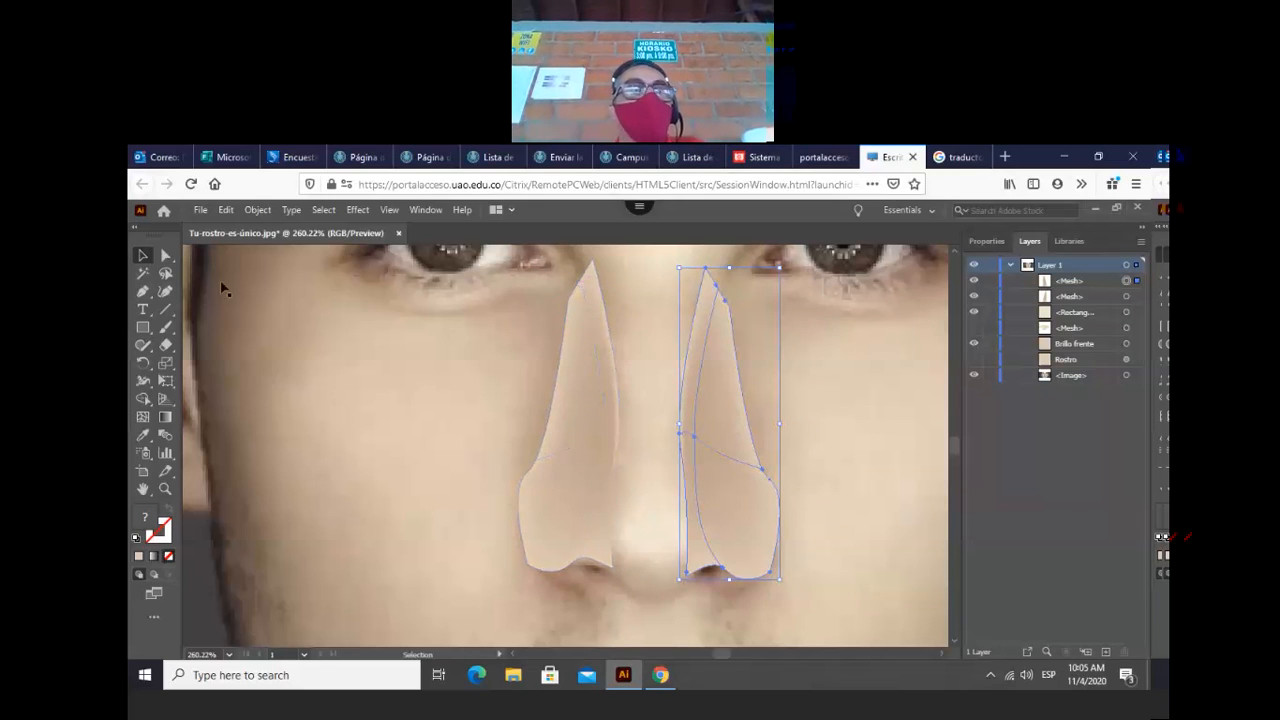
pyautogui.click(186, 330)
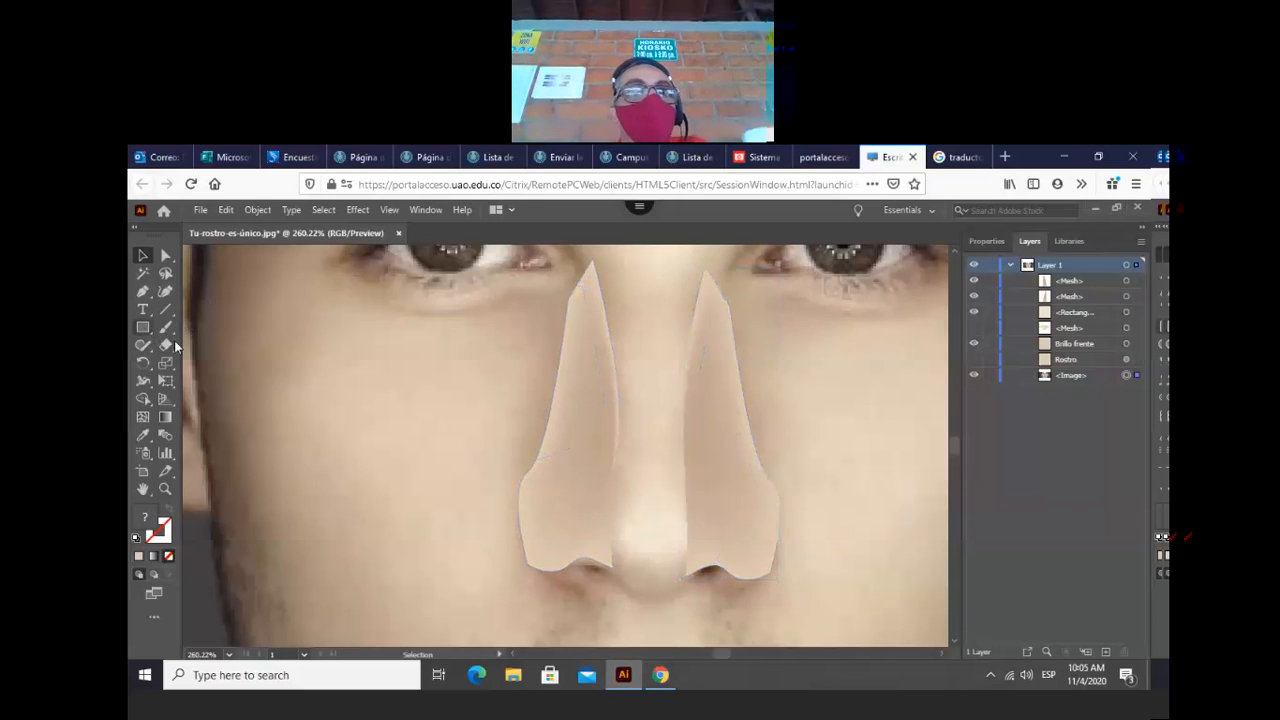
# - Start a curved Pen path above the nose bridge, then undo it
pyautogui.click(142, 294)
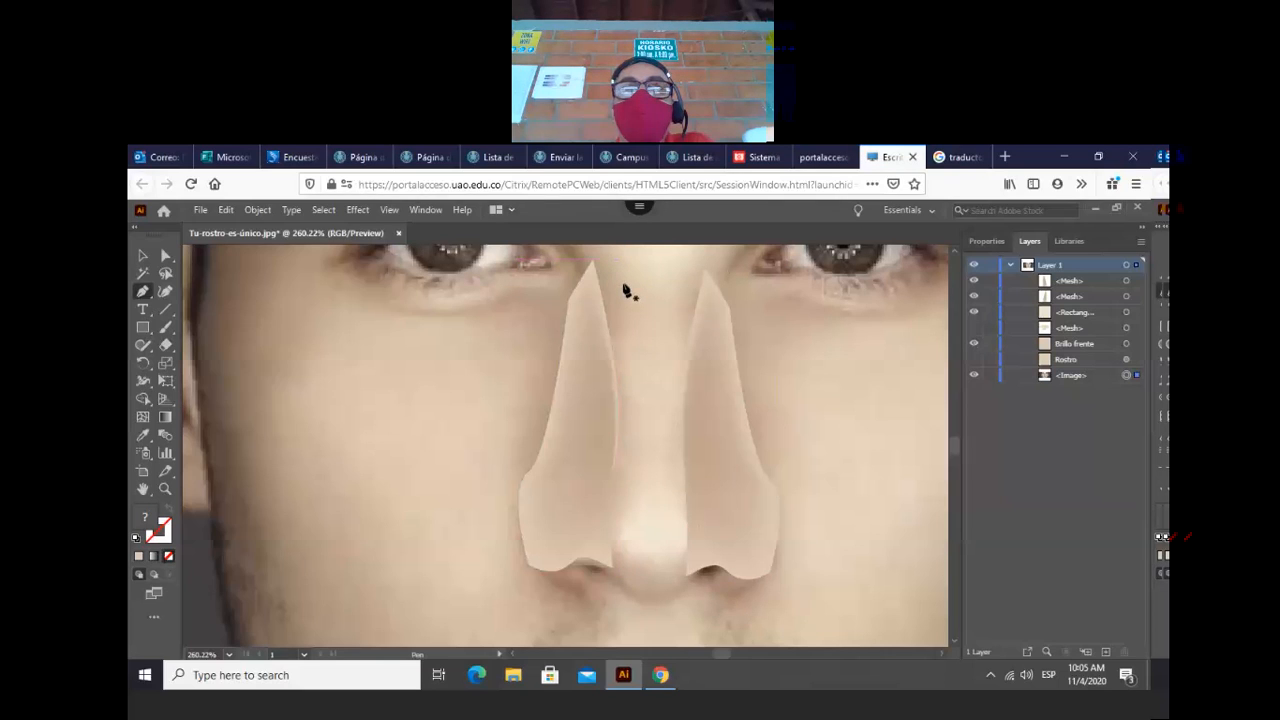
pyautogui.moveTo(652, 275); pyautogui.dragTo(681, 272)
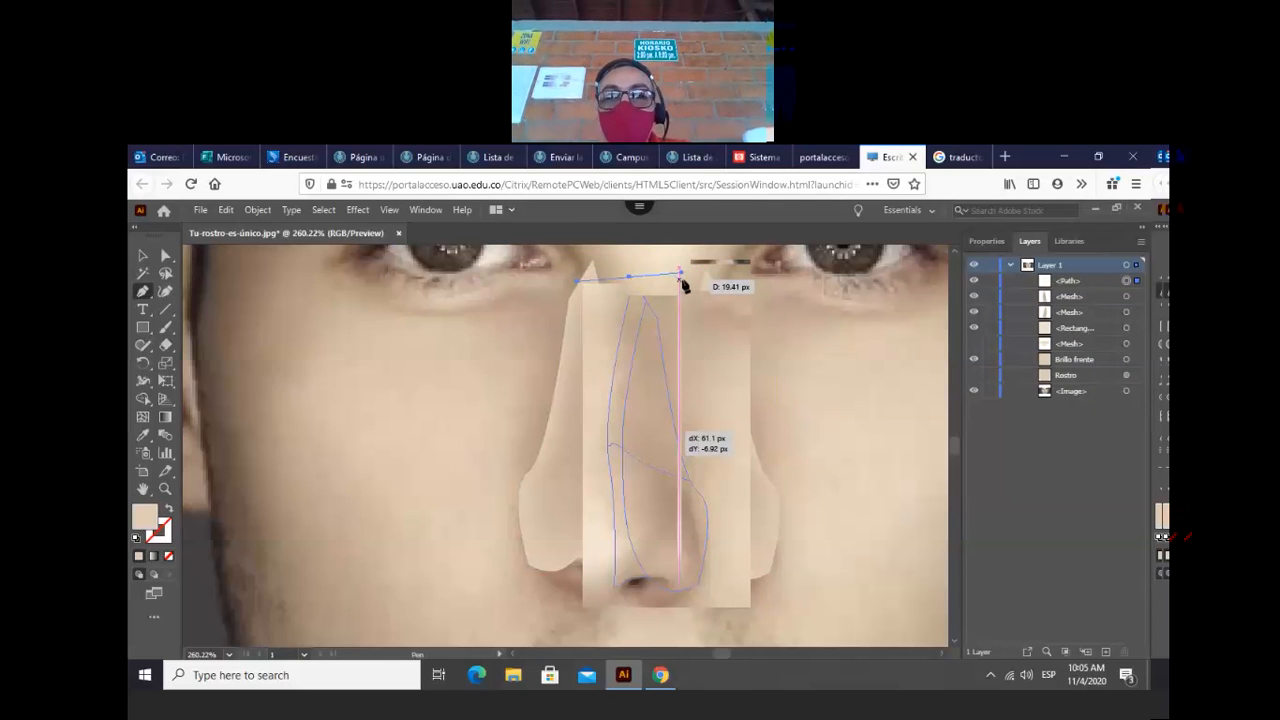
pyautogui.hotkey('ctrl', 'z')
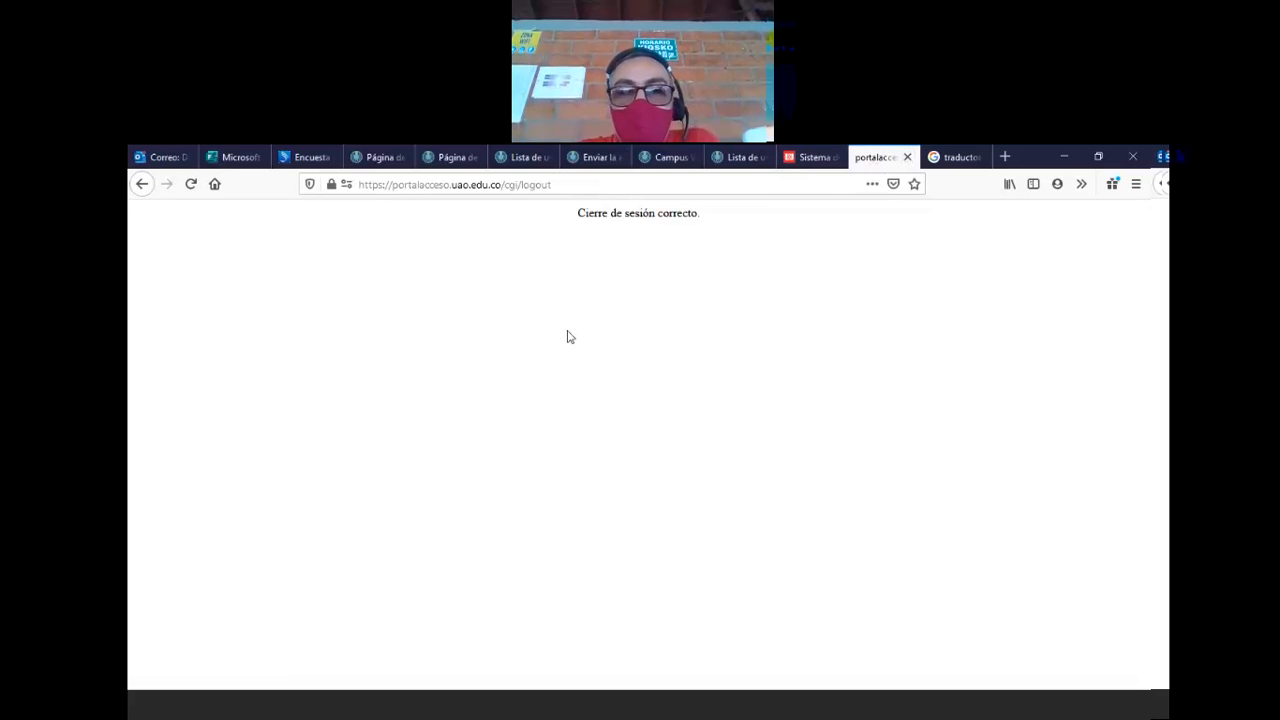
# - Return from the logout page to the UAO remote access portal login page
pyautogui.click(805, 159)
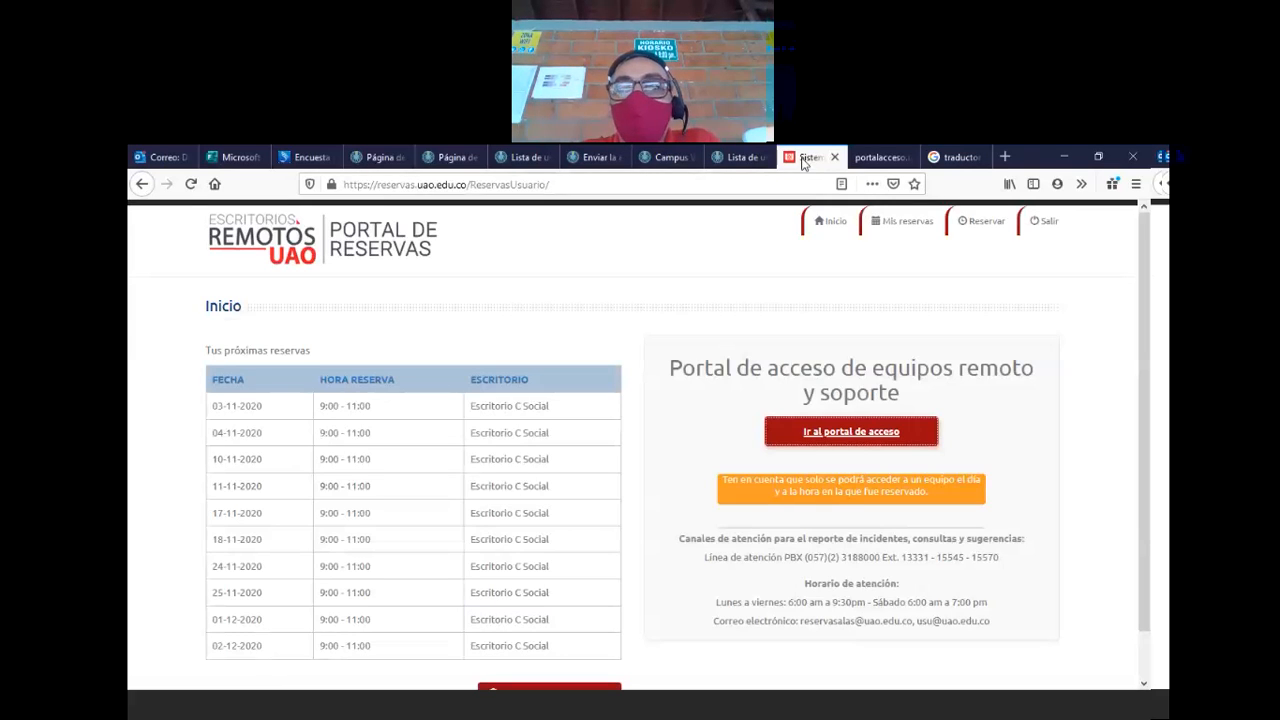
pyautogui.click(820, 433)
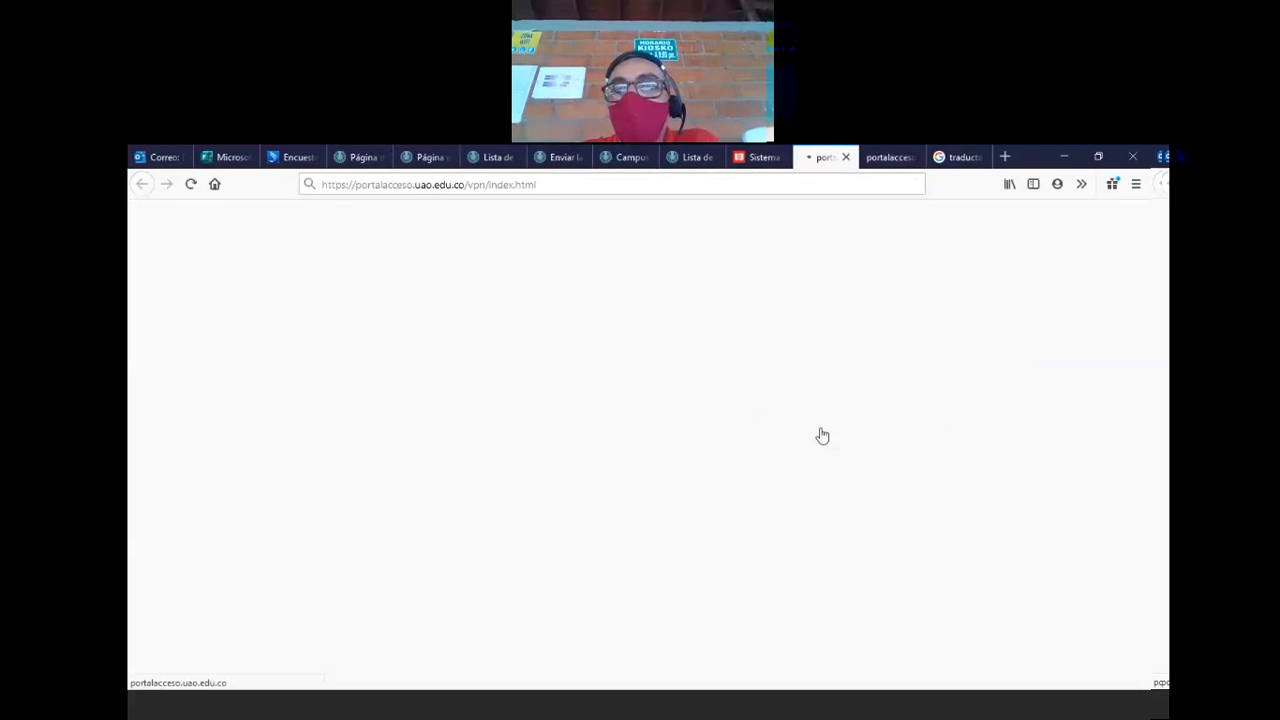
pyautogui.click(875, 157)
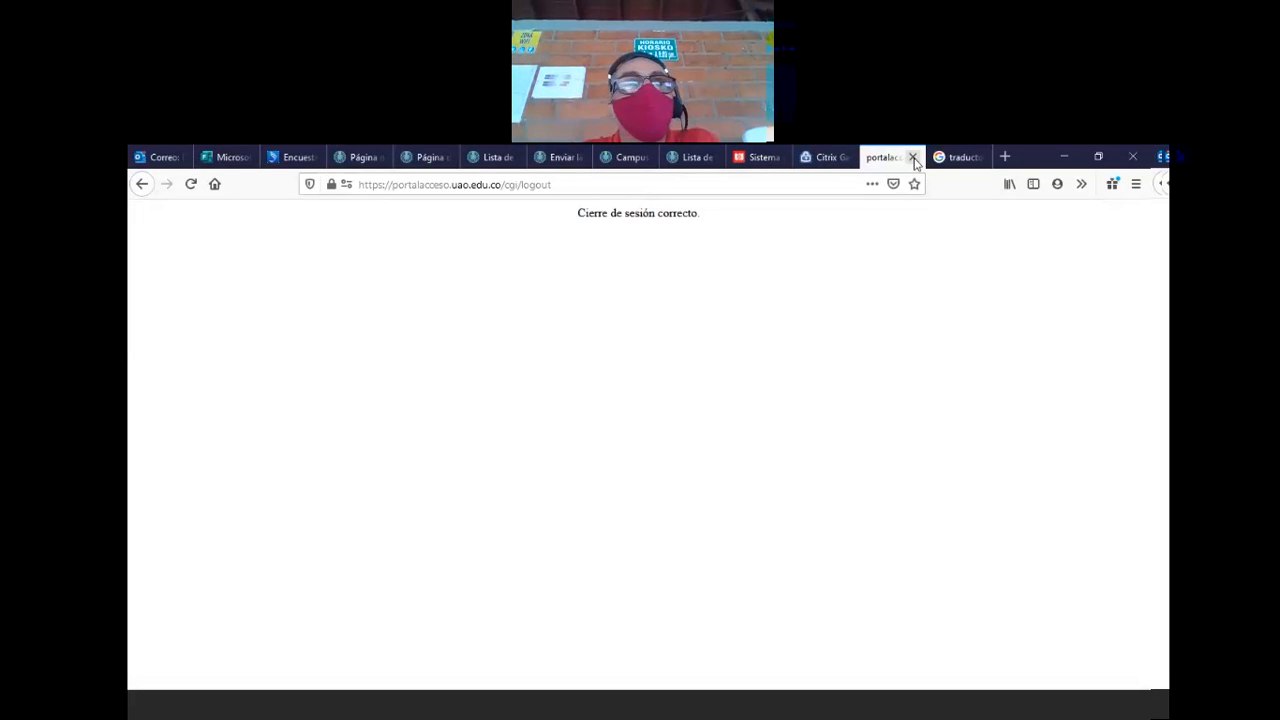
pyautogui.click(816, 163)
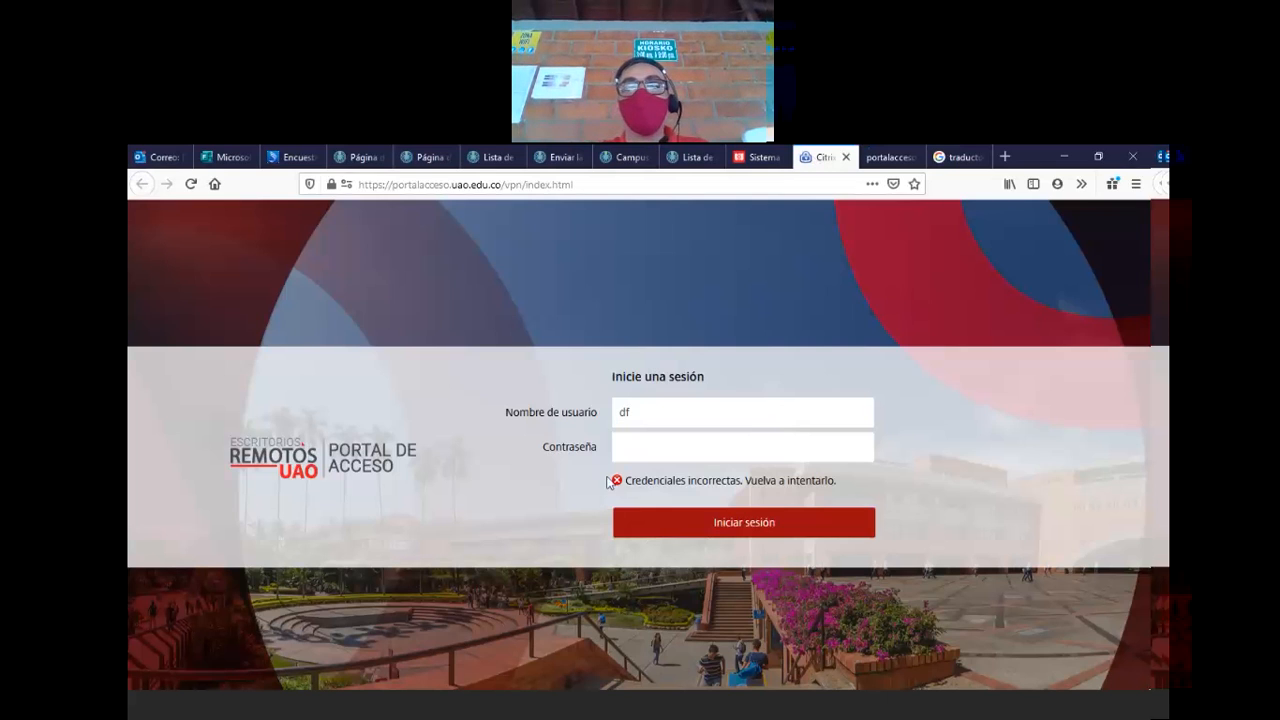
# - Sign in with the username and the saved autofilled password
pyautogui.write('obos')
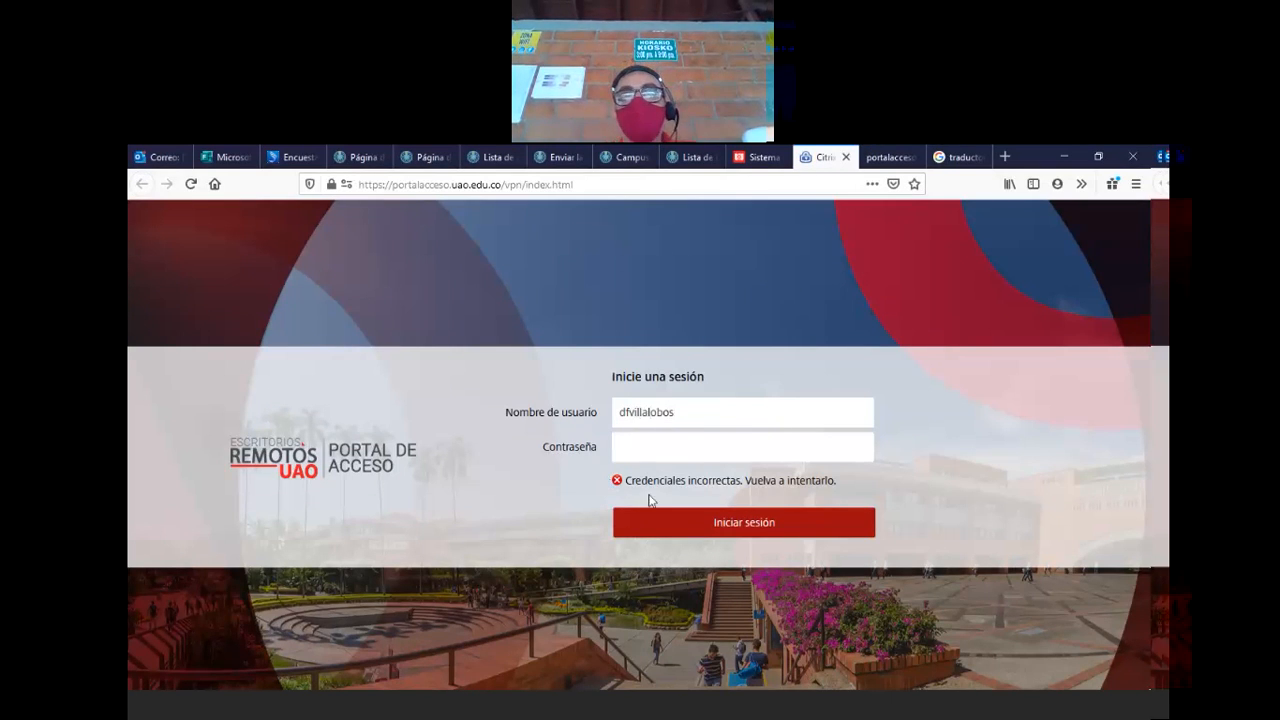
pyautogui.click(681, 441)
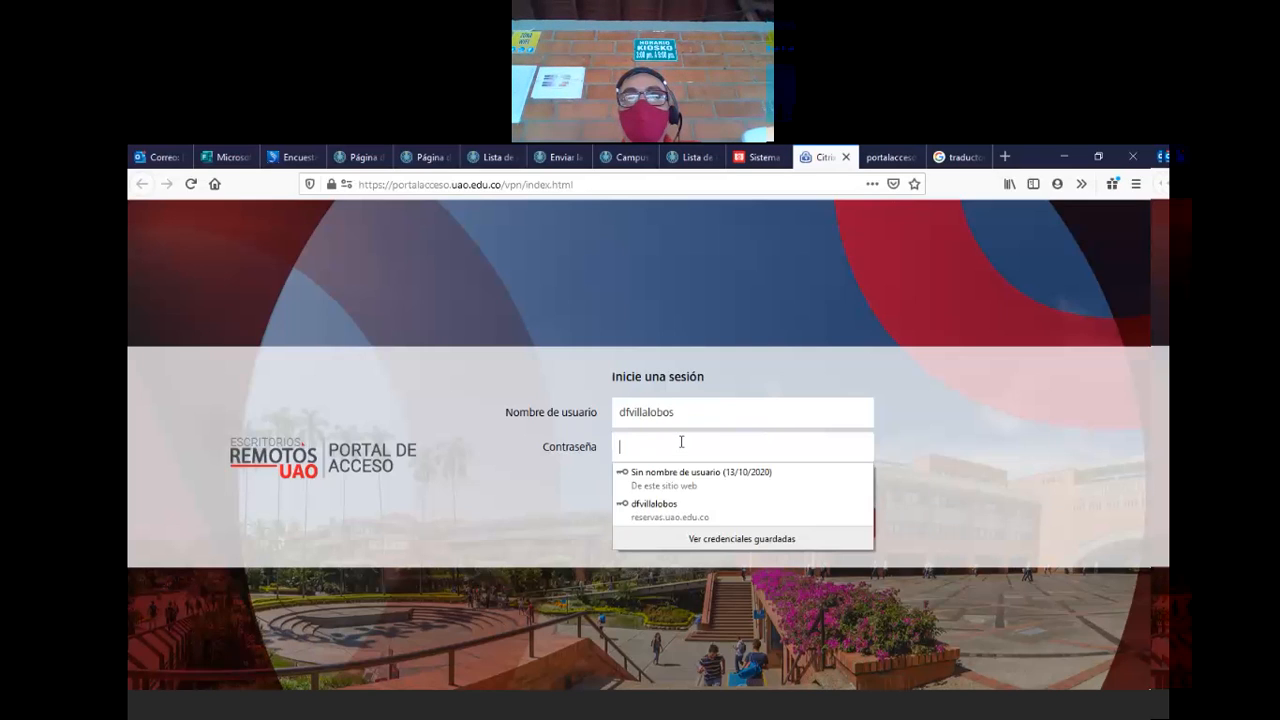
pyautogui.click(652, 512)
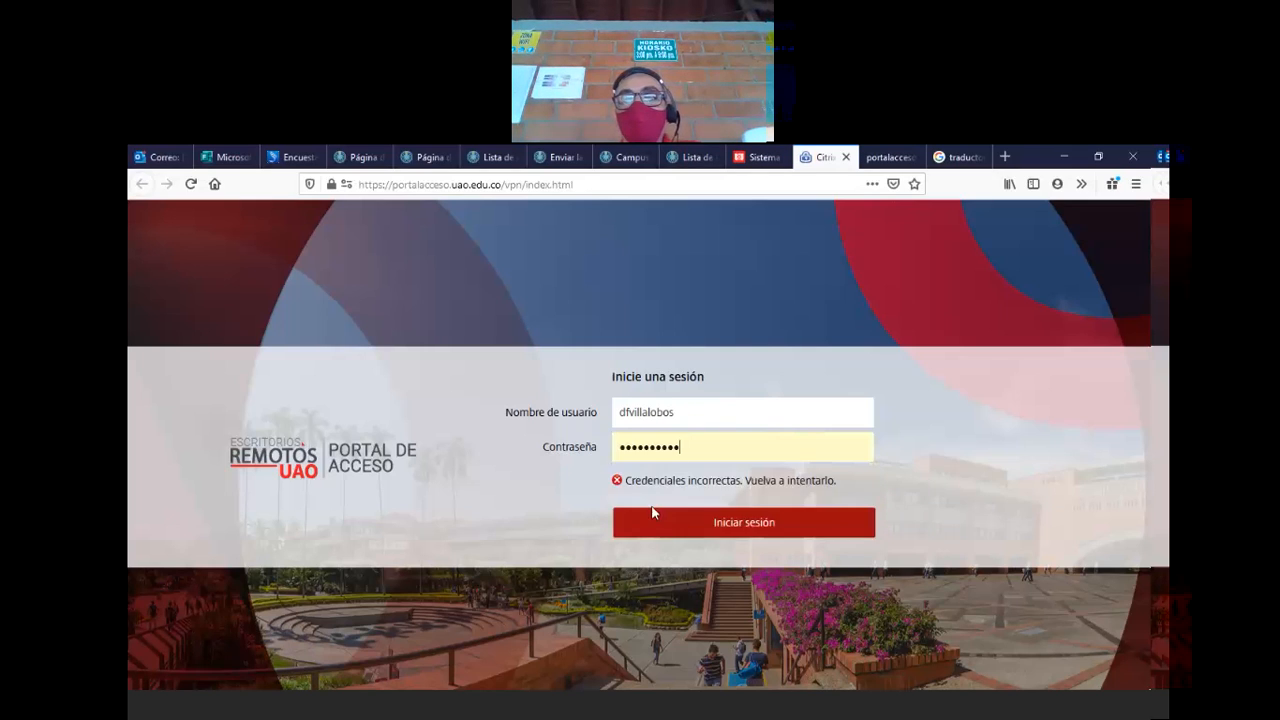
pyautogui.click(667, 523)
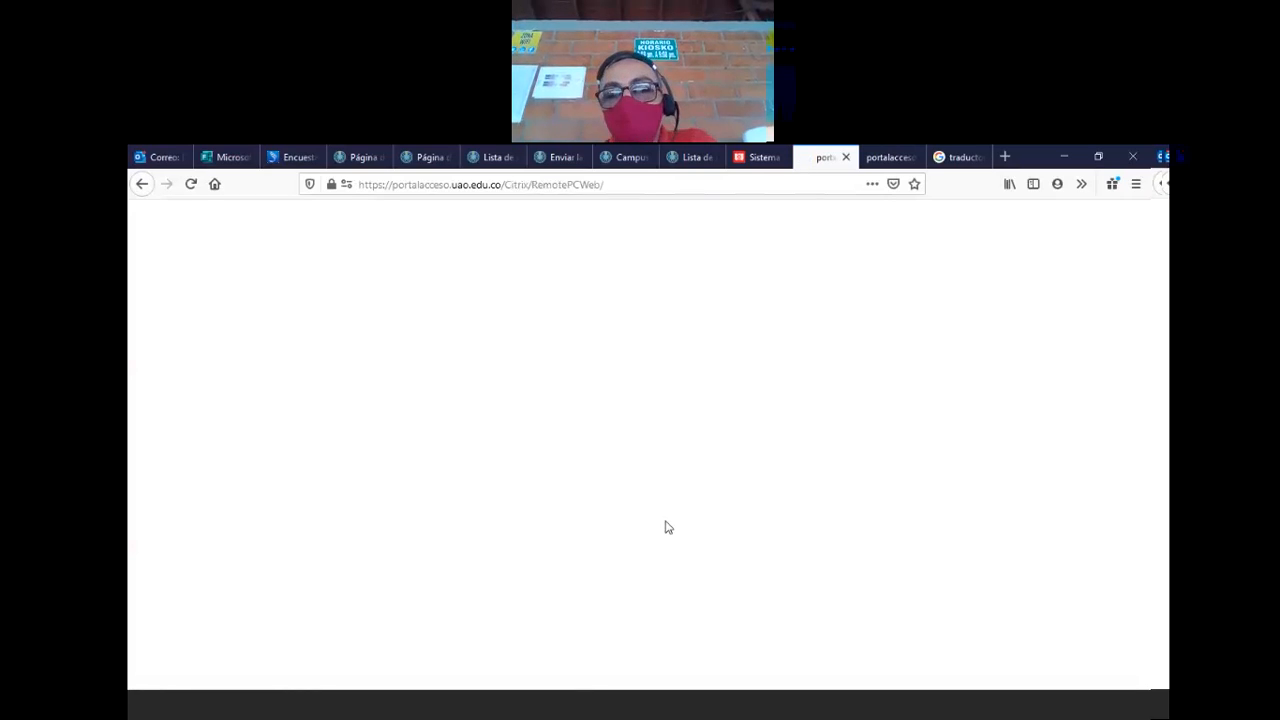
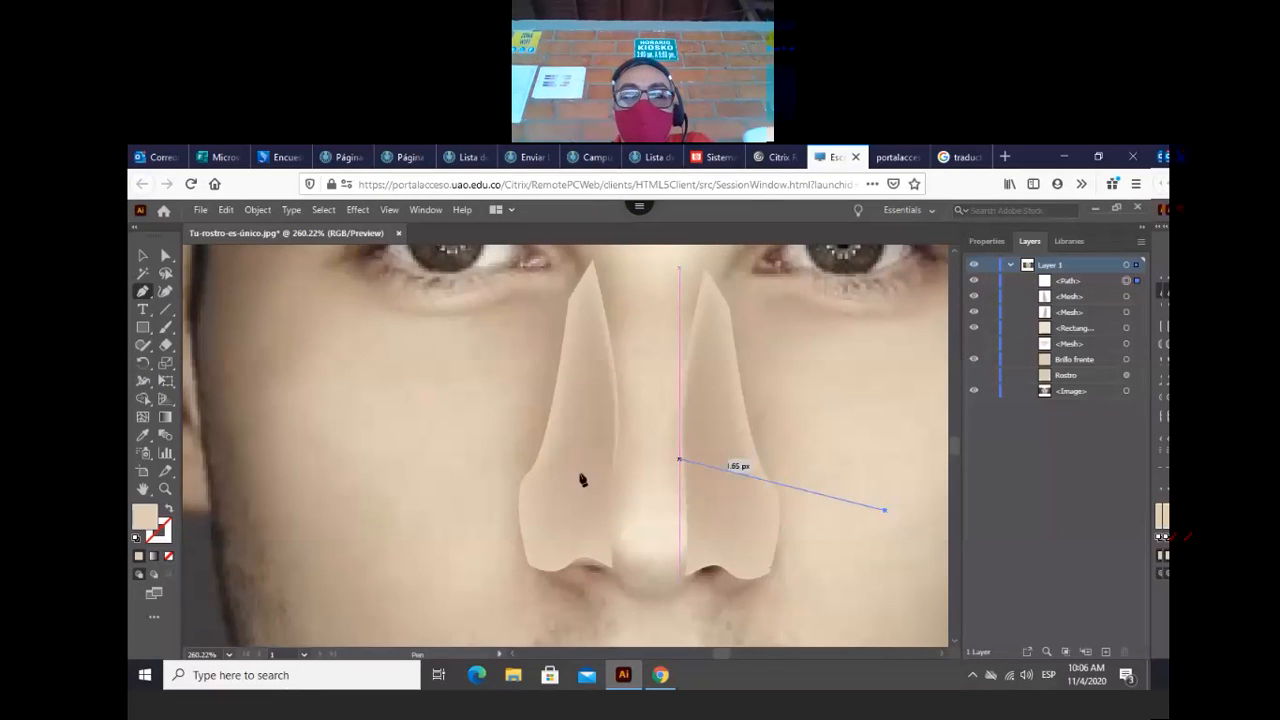
# - Draw a closed rounded shape over the nose bridge with the Pen, then shift it slightly right
pyautogui.press('Escape')
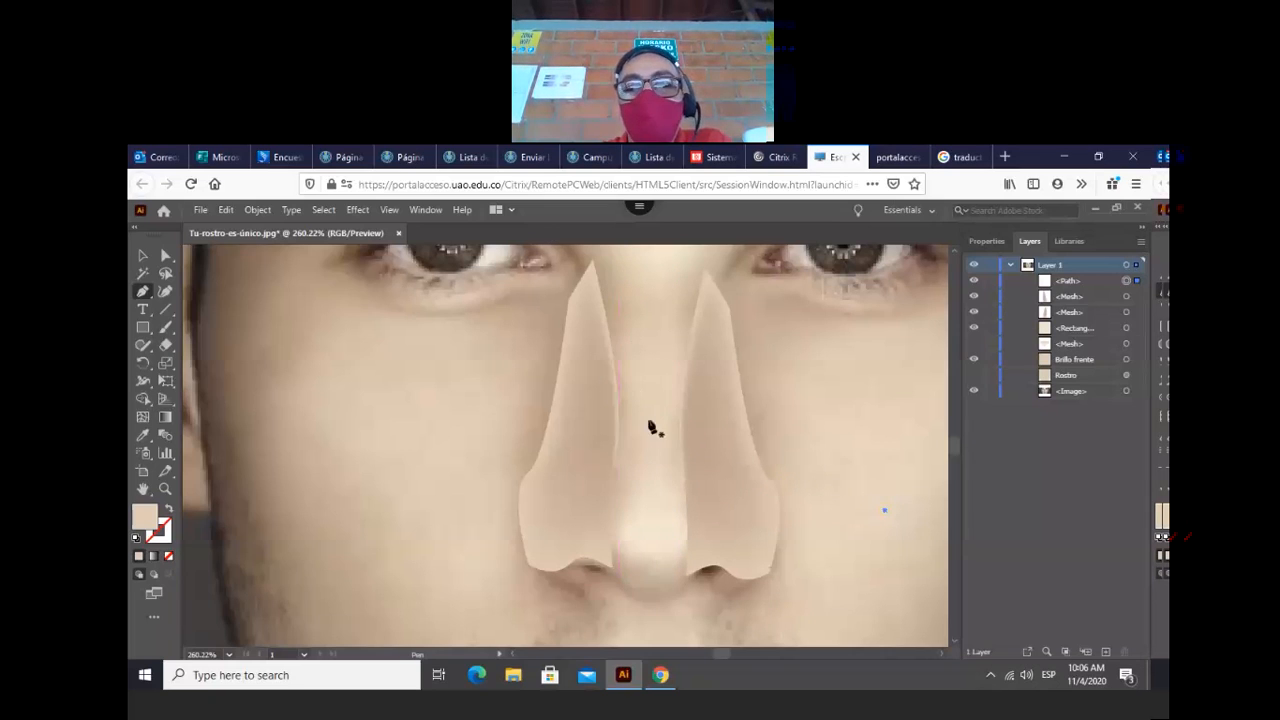
pyautogui.click(615, 317)
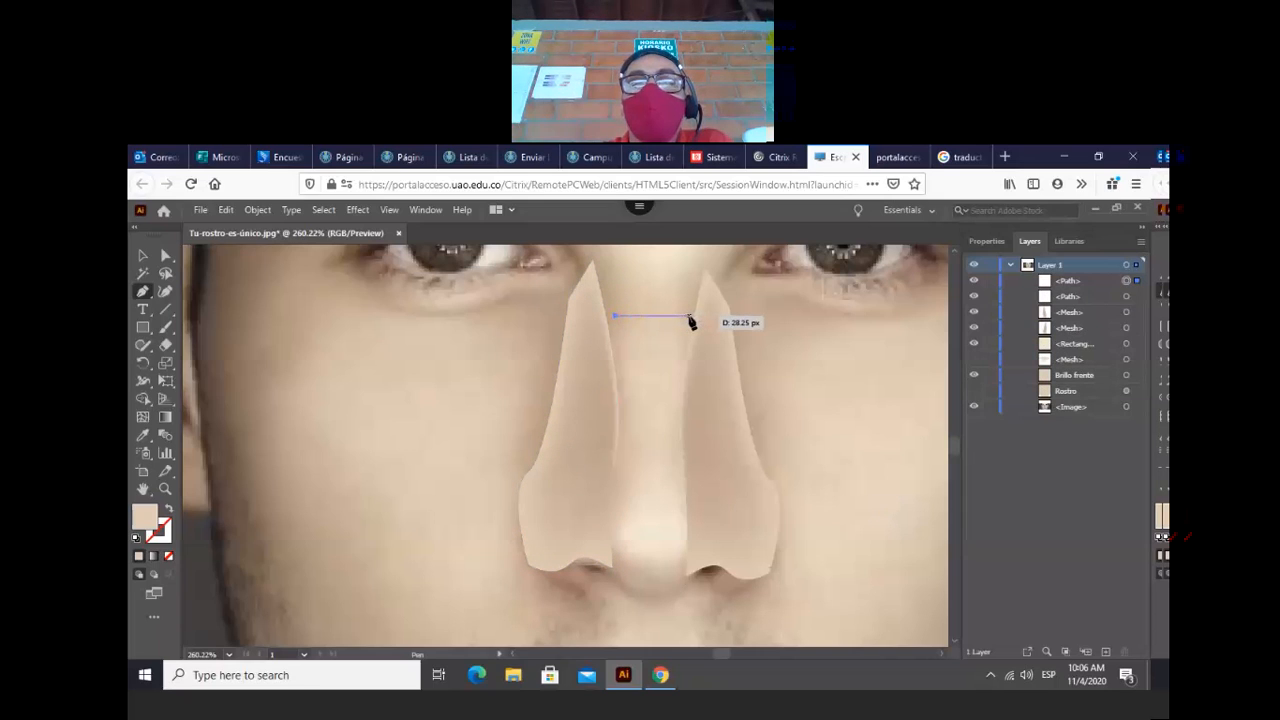
pyautogui.moveTo(690, 322); pyautogui.dragTo(716, 334)
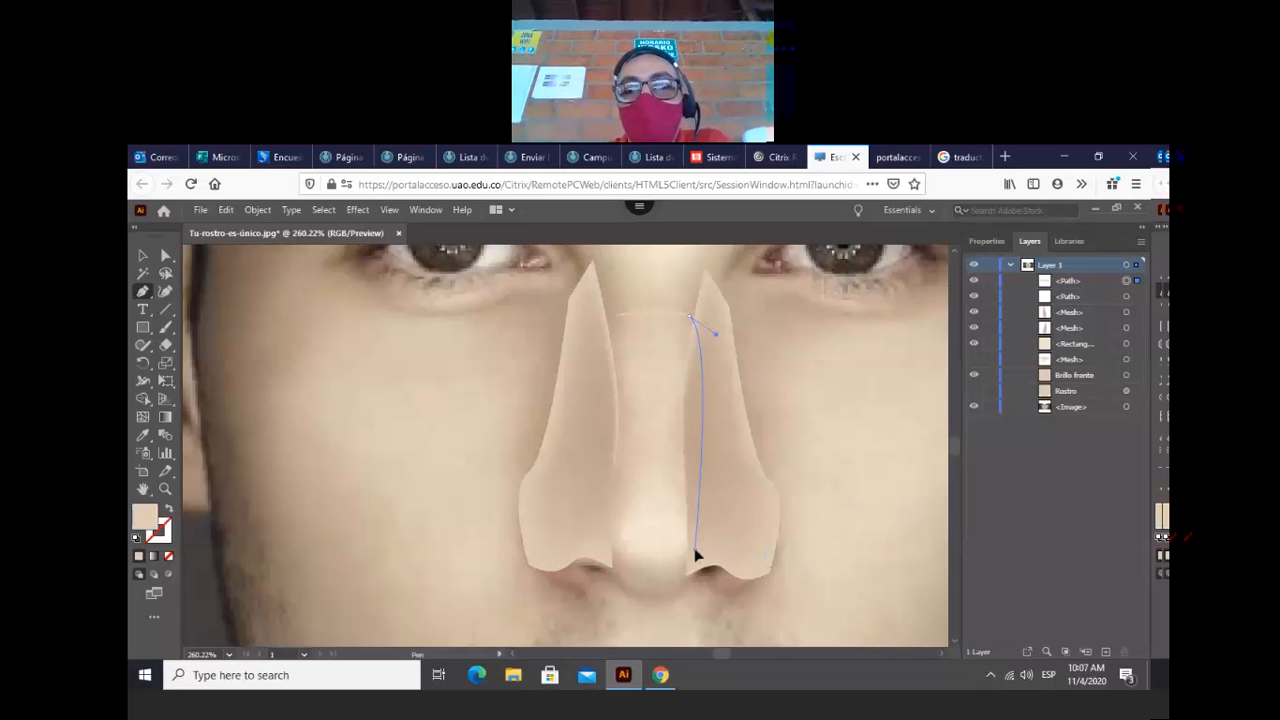
pyautogui.click(696, 552)
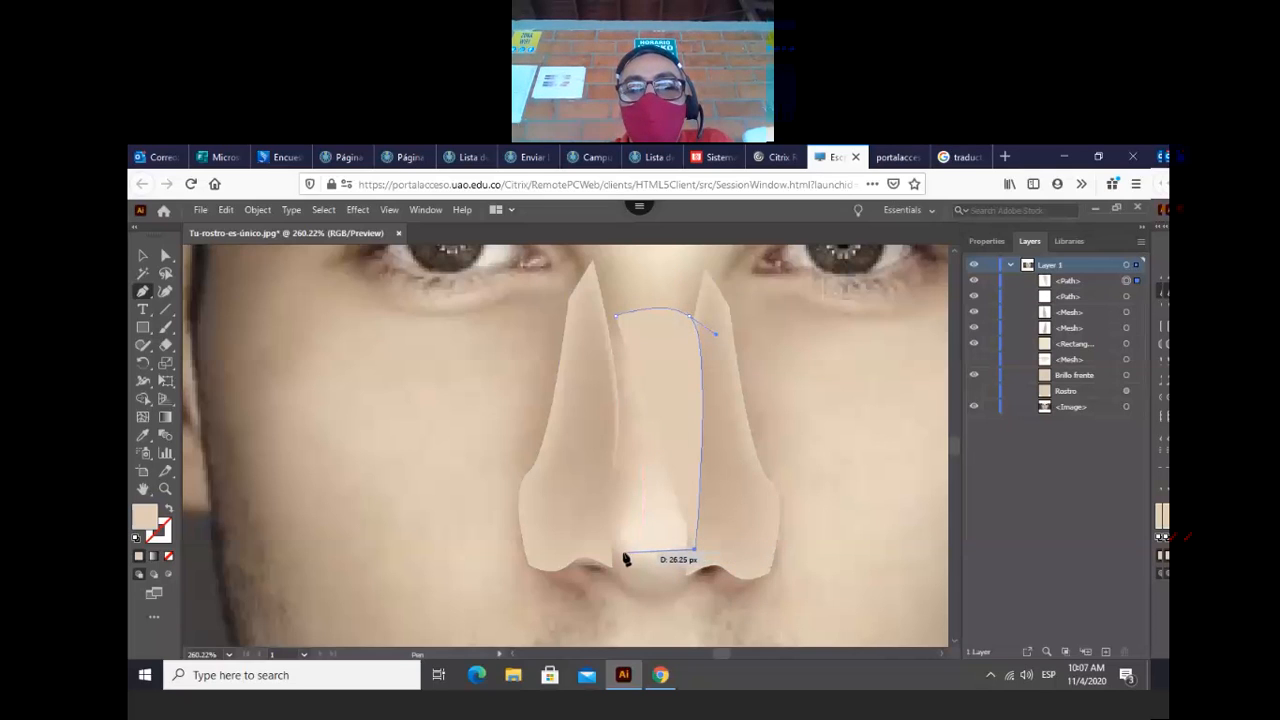
pyautogui.moveTo(618, 549); pyautogui.dragTo(565, 520)
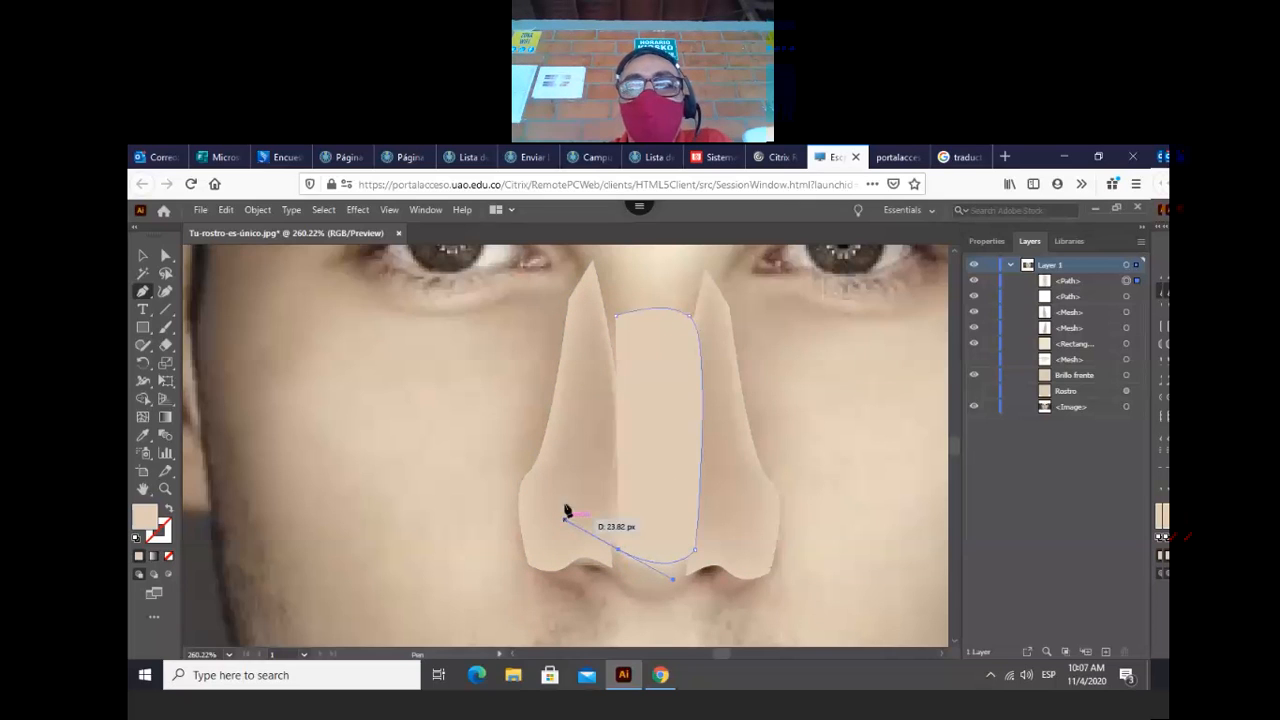
pyautogui.click(617, 320)
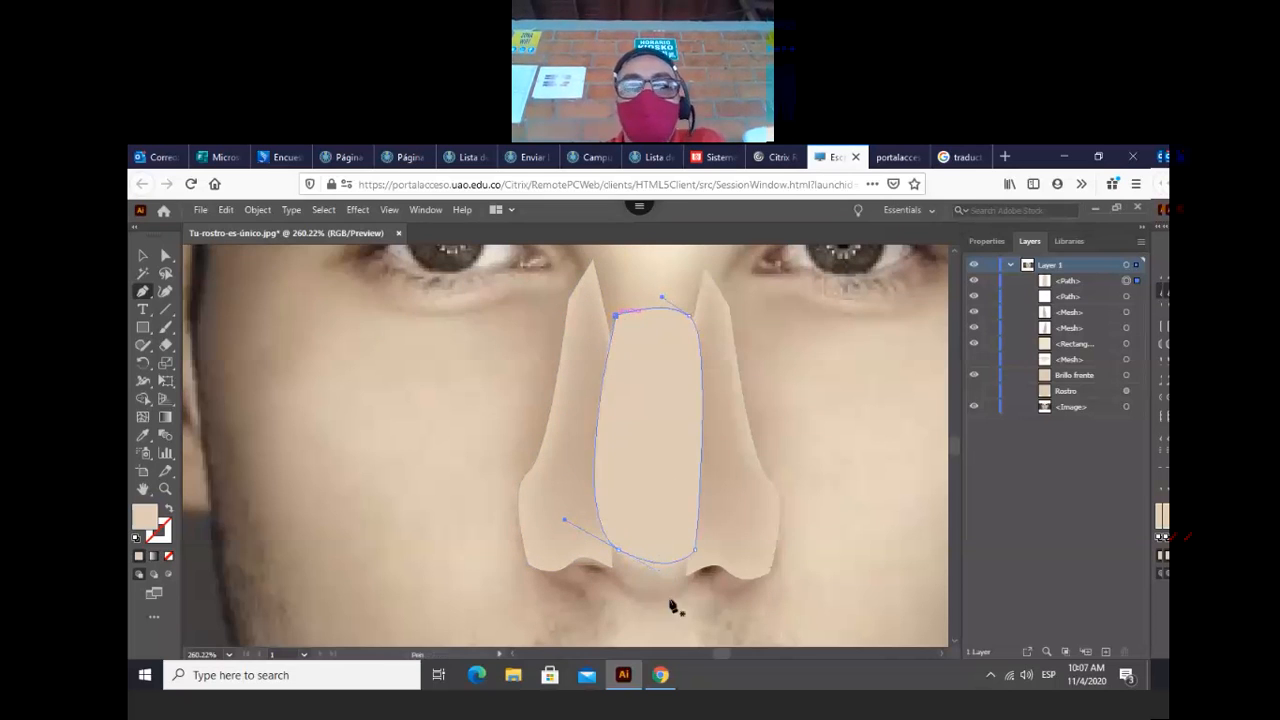
pyautogui.click(145, 256)
pyautogui.moveTo(736, 419); pyautogui.dragTo(645, 410)
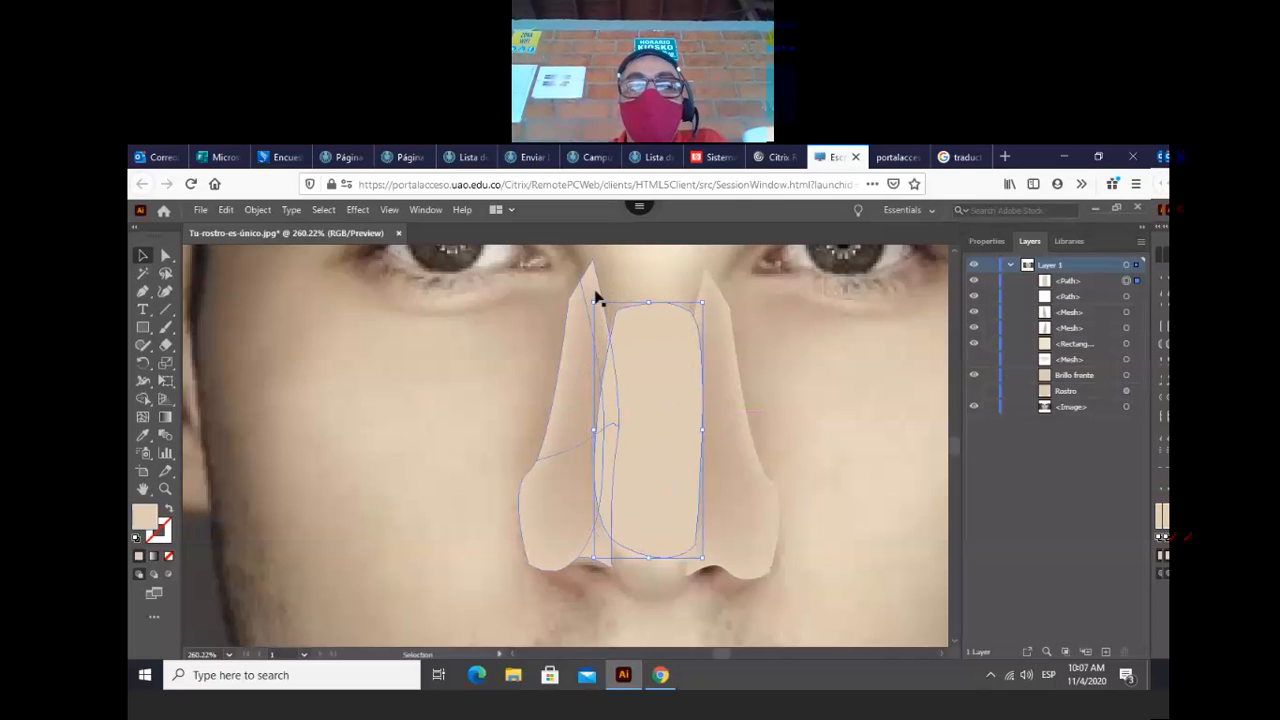
# - Pan and fit the artboard, sample the tan skin swatch, zoom on the nose, then refit the artboard
pyautogui.click(142, 490)
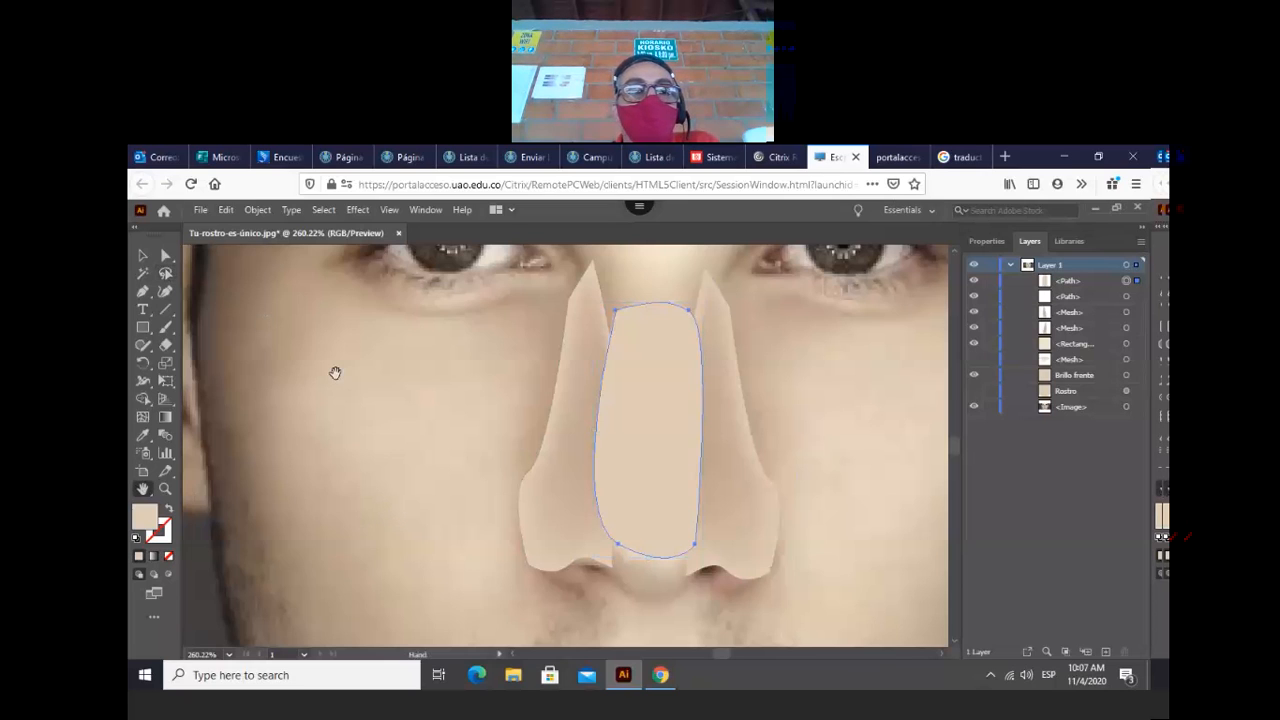
pyautogui.moveTo(453, 393); pyautogui.dragTo(580, 534)
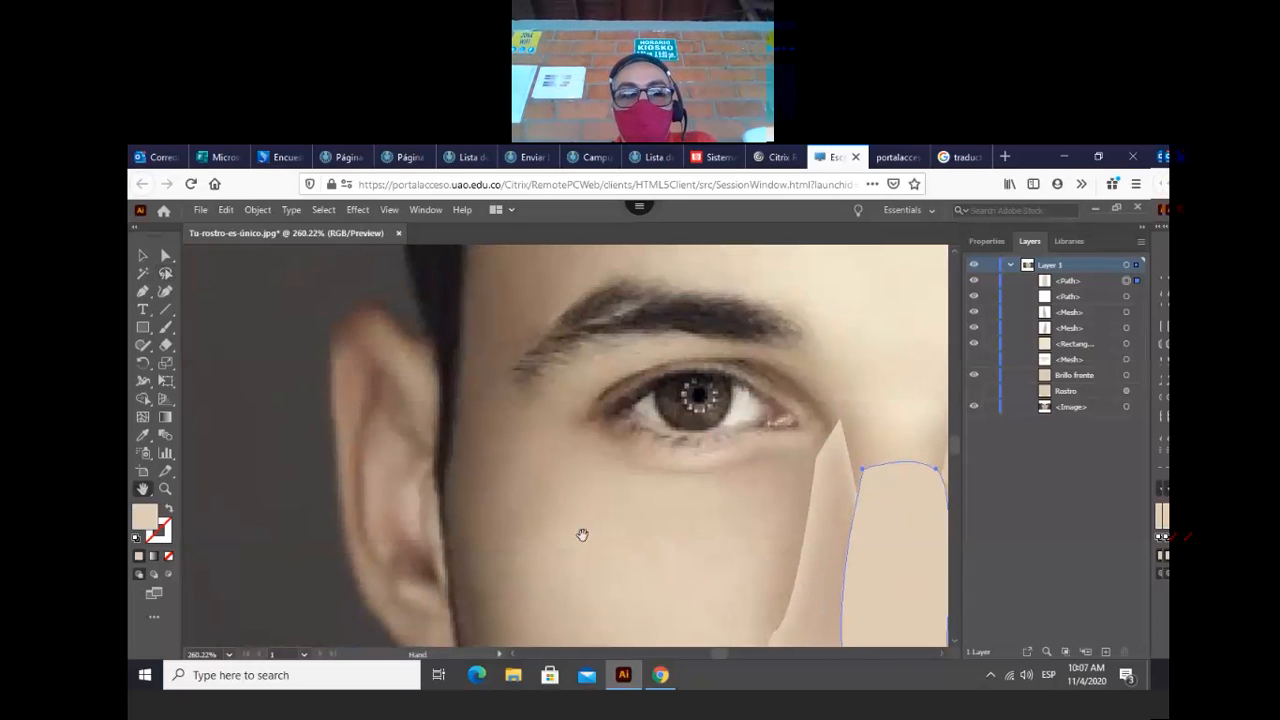
pyautogui.doubleClick(143, 490)
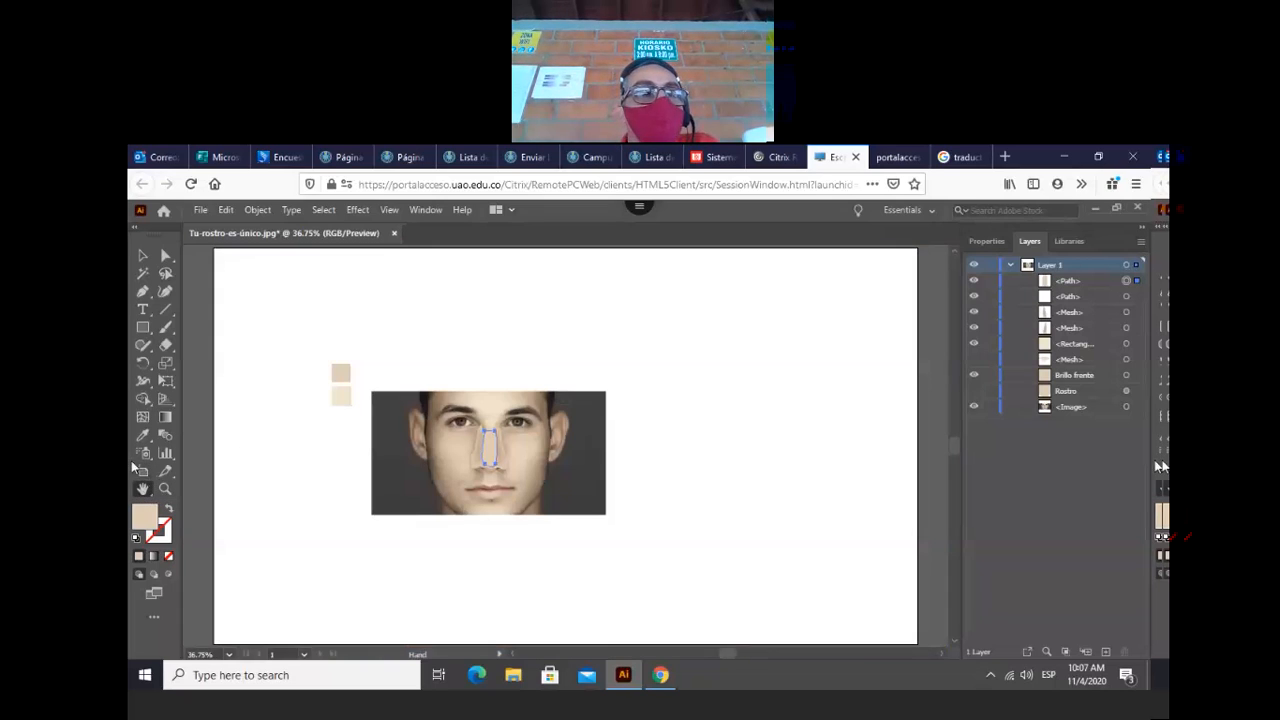
pyautogui.click(146, 437)
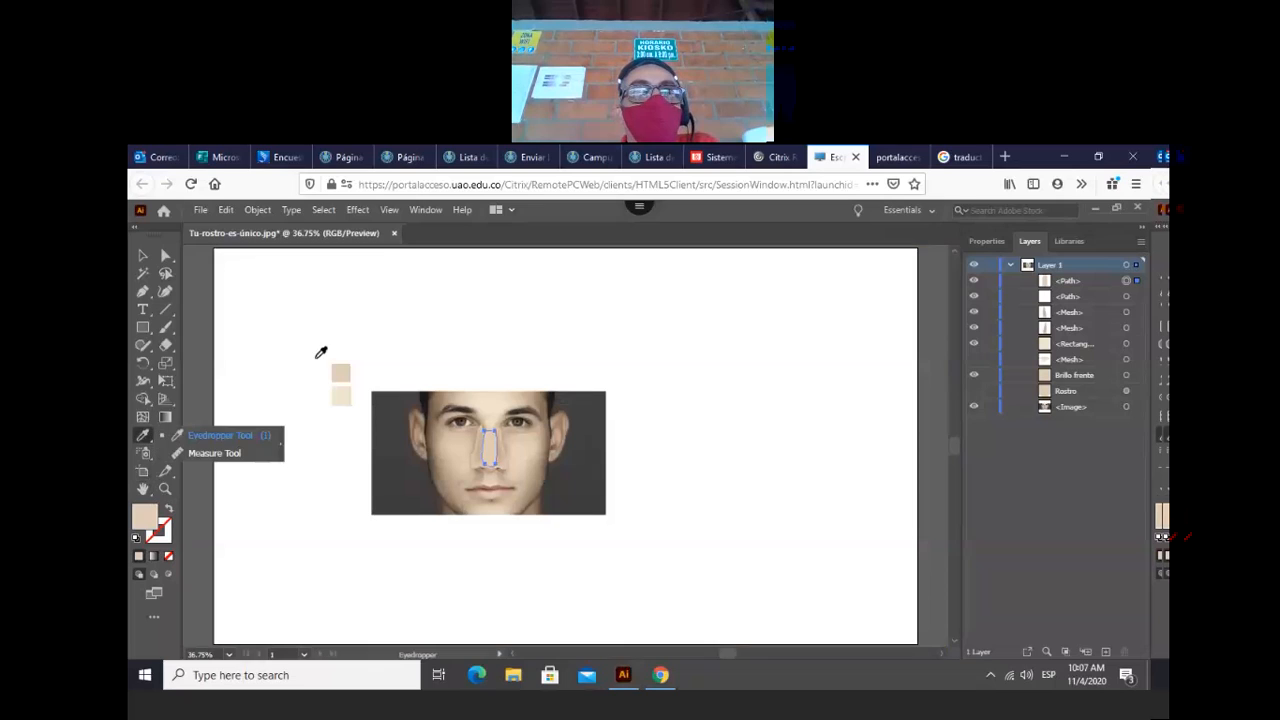
pyautogui.click(350, 369)
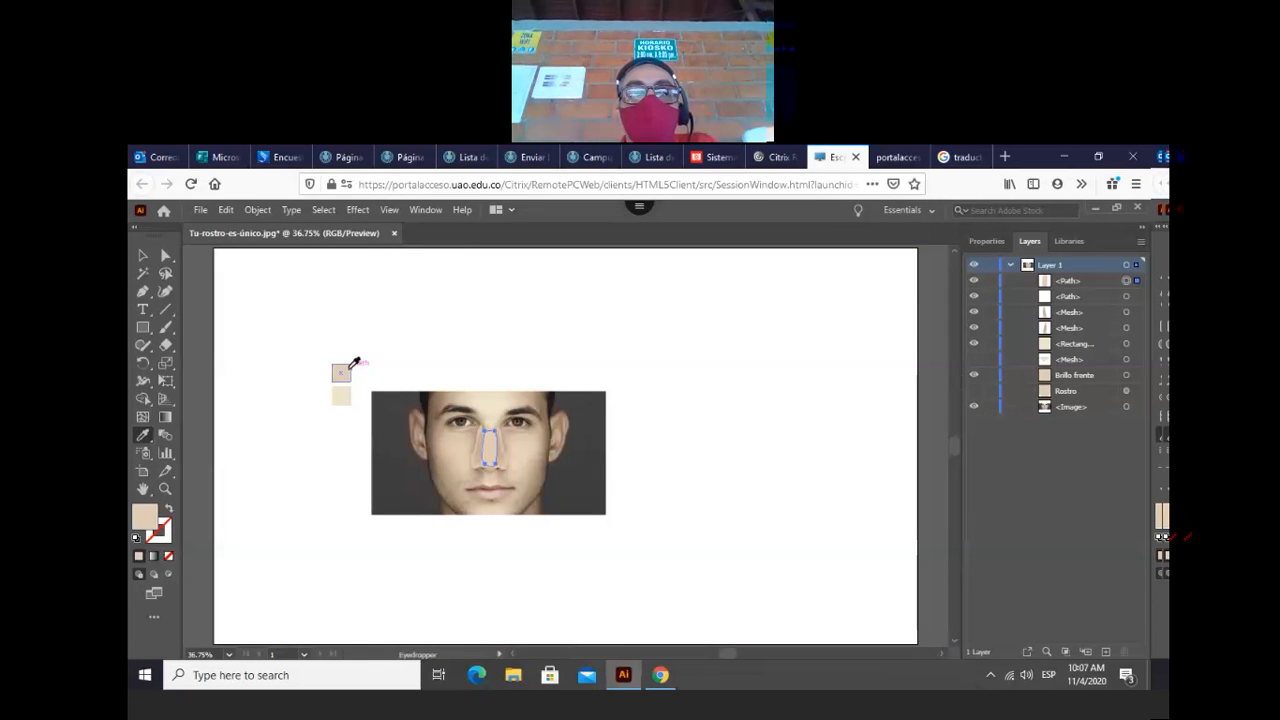
pyautogui.click(165, 490)
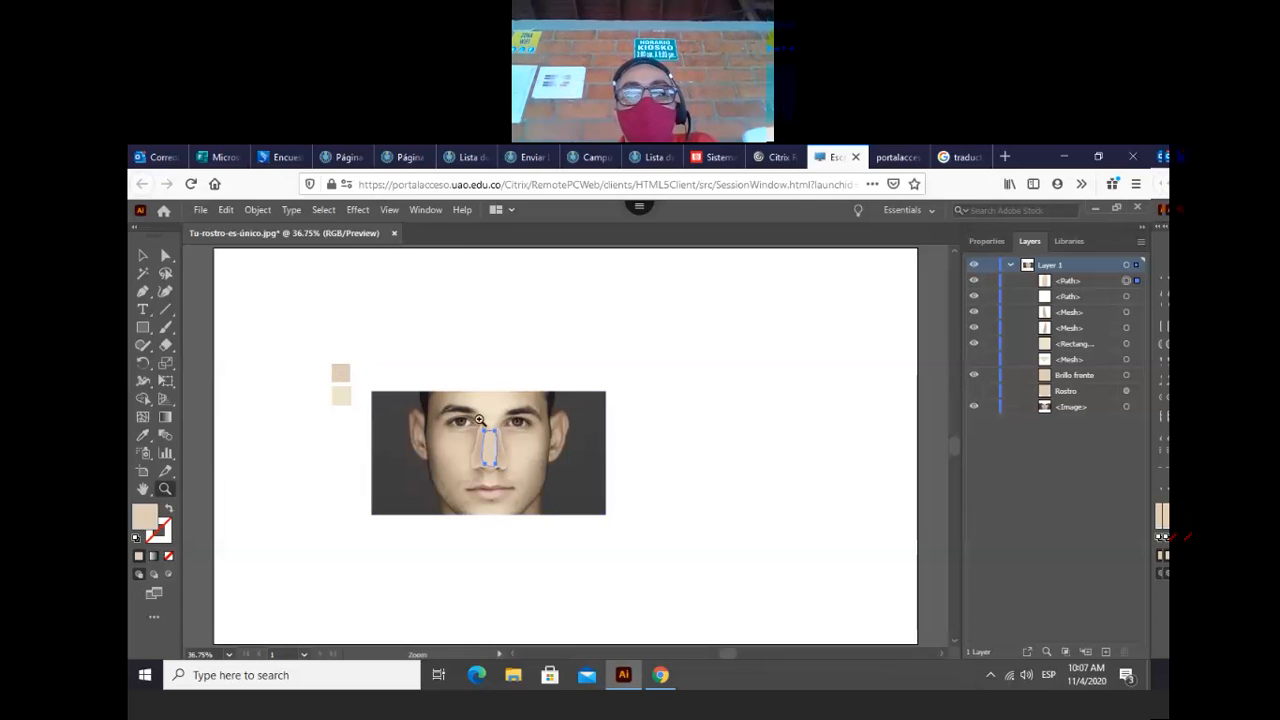
pyautogui.click(543, 504)
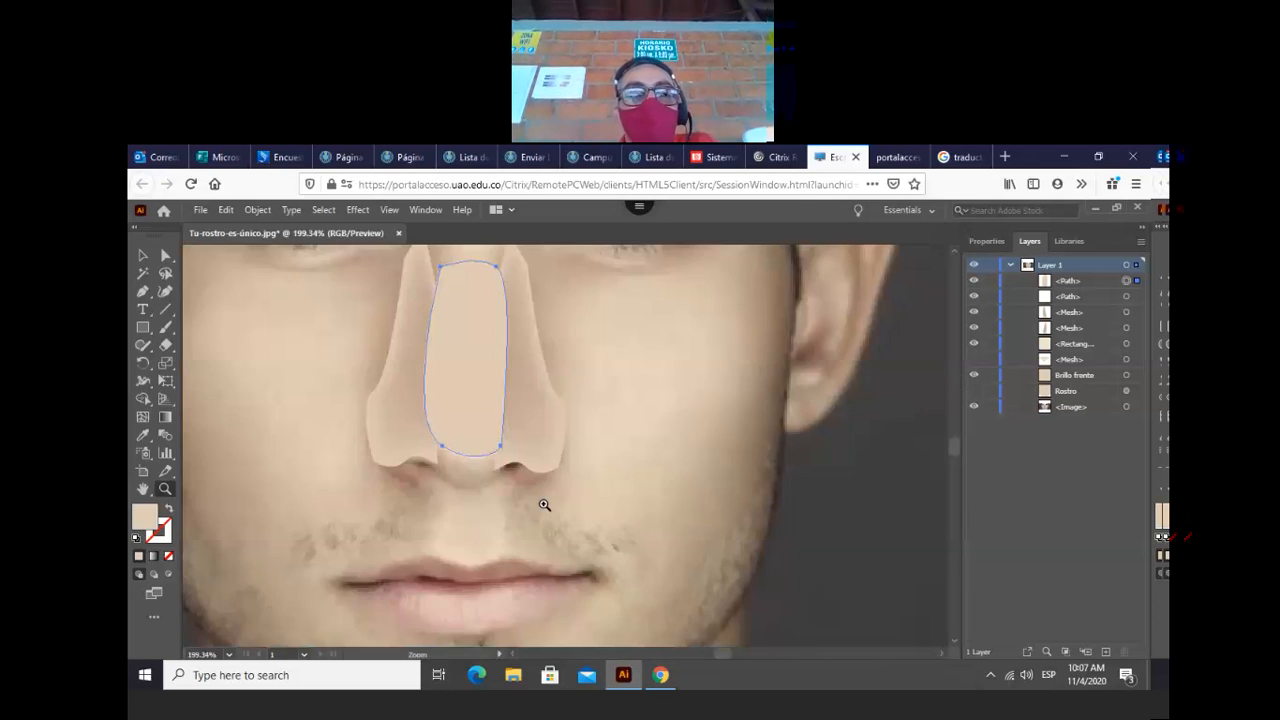
pyautogui.doubleClick(143, 488)
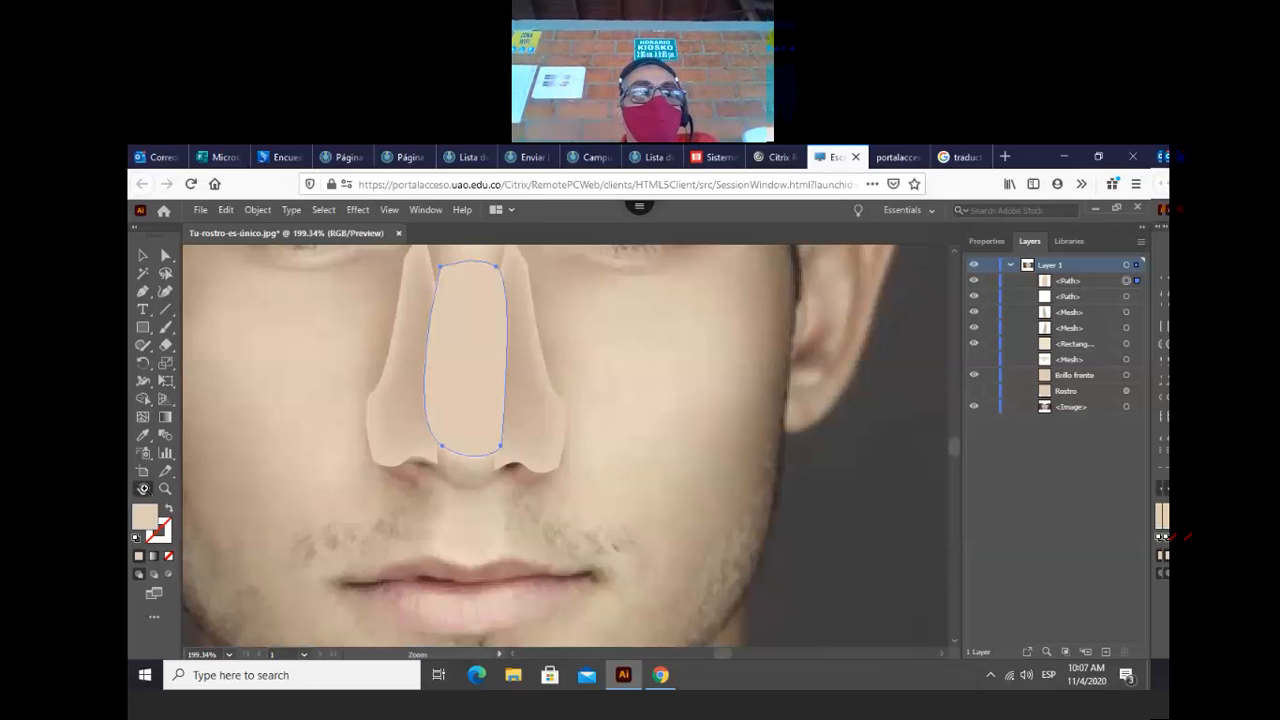
# - Convert the nose-bridge shape into a mesh filled with the lighter beige swatch
pyautogui.click(143, 417)
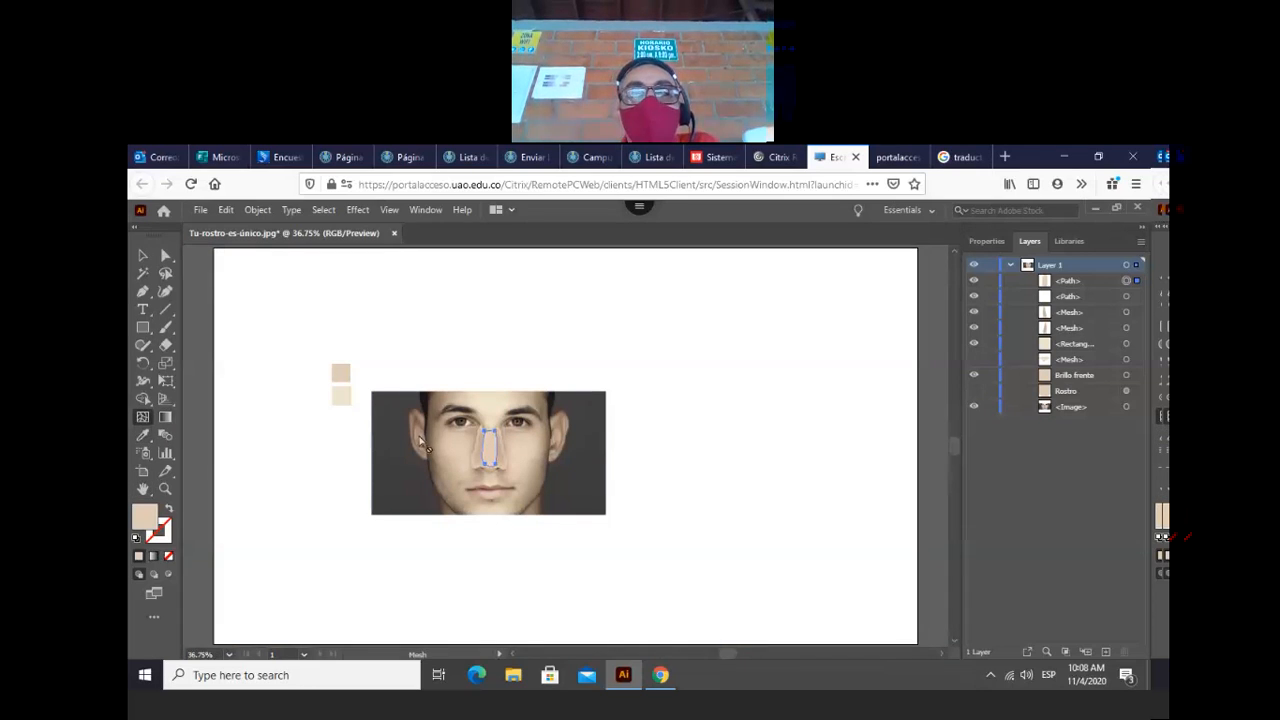
pyautogui.click(494, 450)
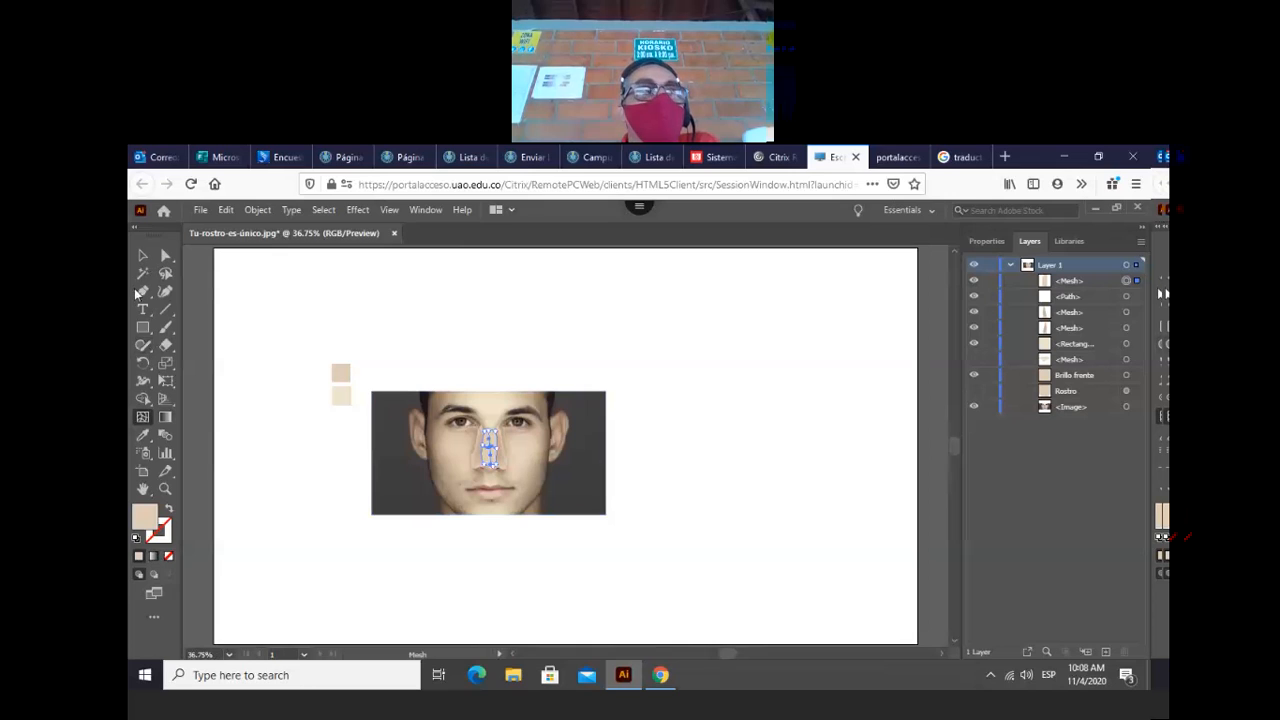
pyautogui.click(141, 436)
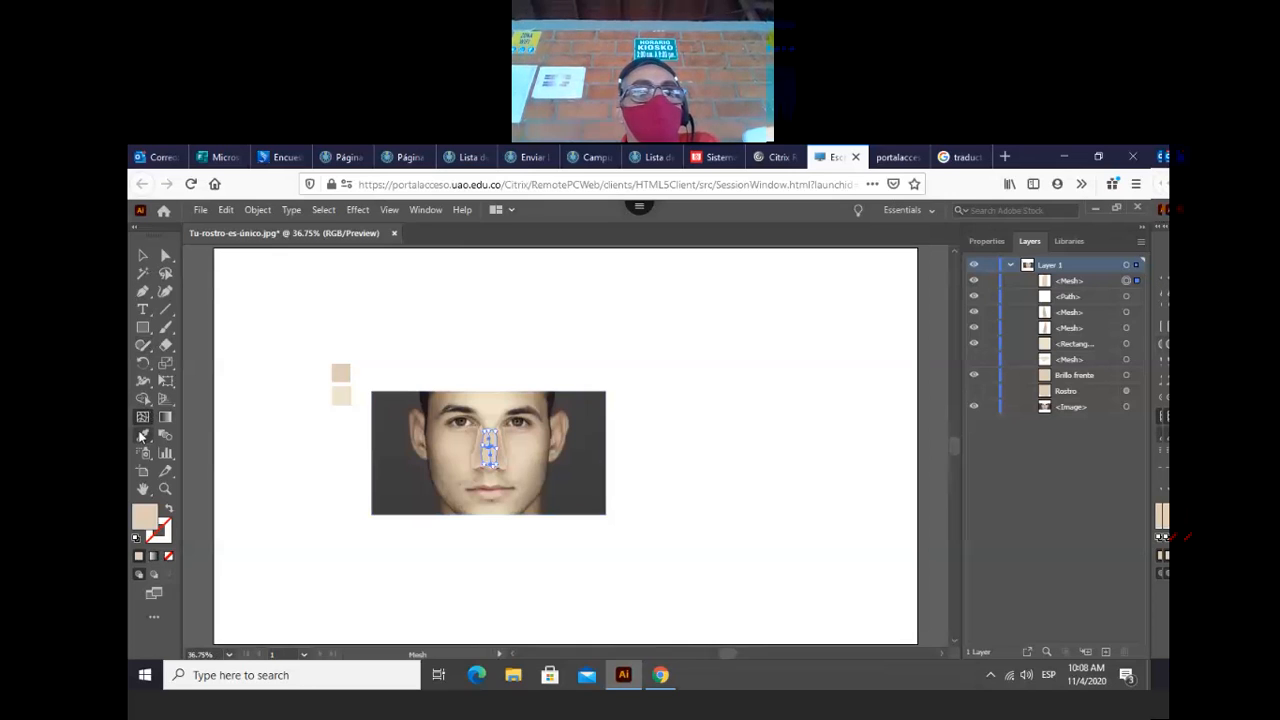
pyautogui.click(346, 390)
# - Zoom in on the nose mesh, toggle its visibility to compare, and move it below the nostril paths
pyautogui.click(164, 494)
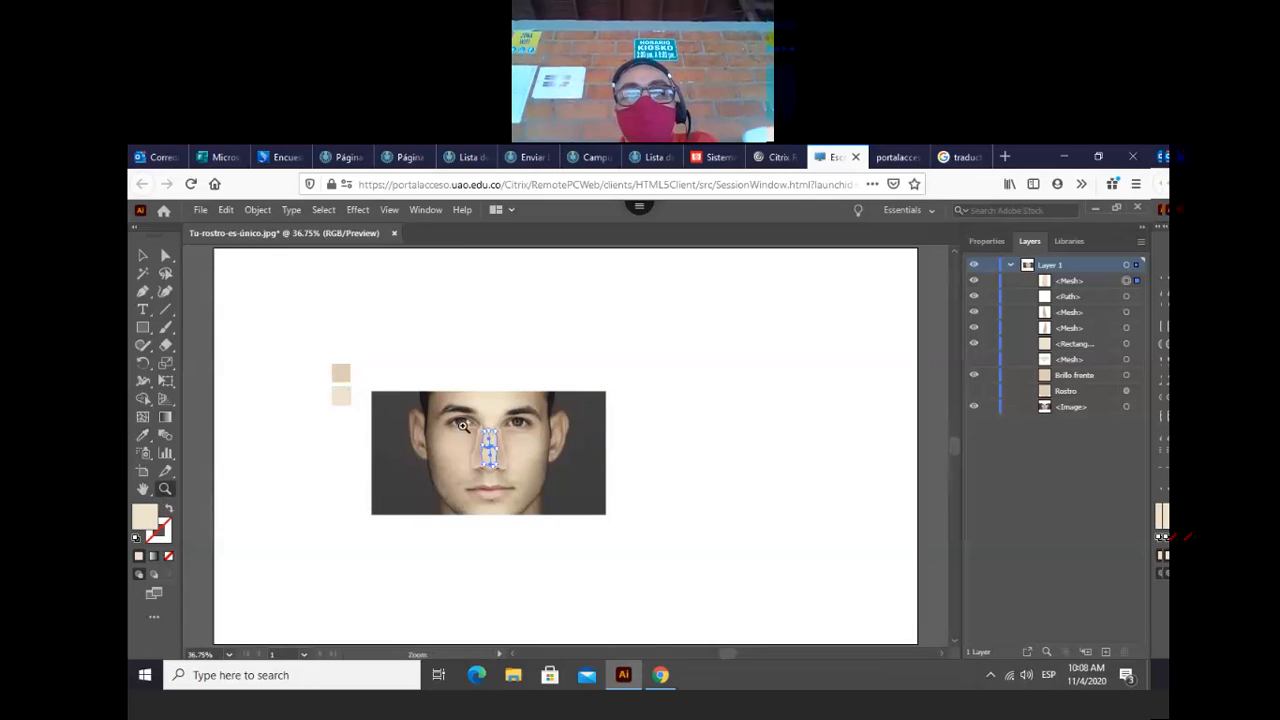
pyautogui.click(534, 481)
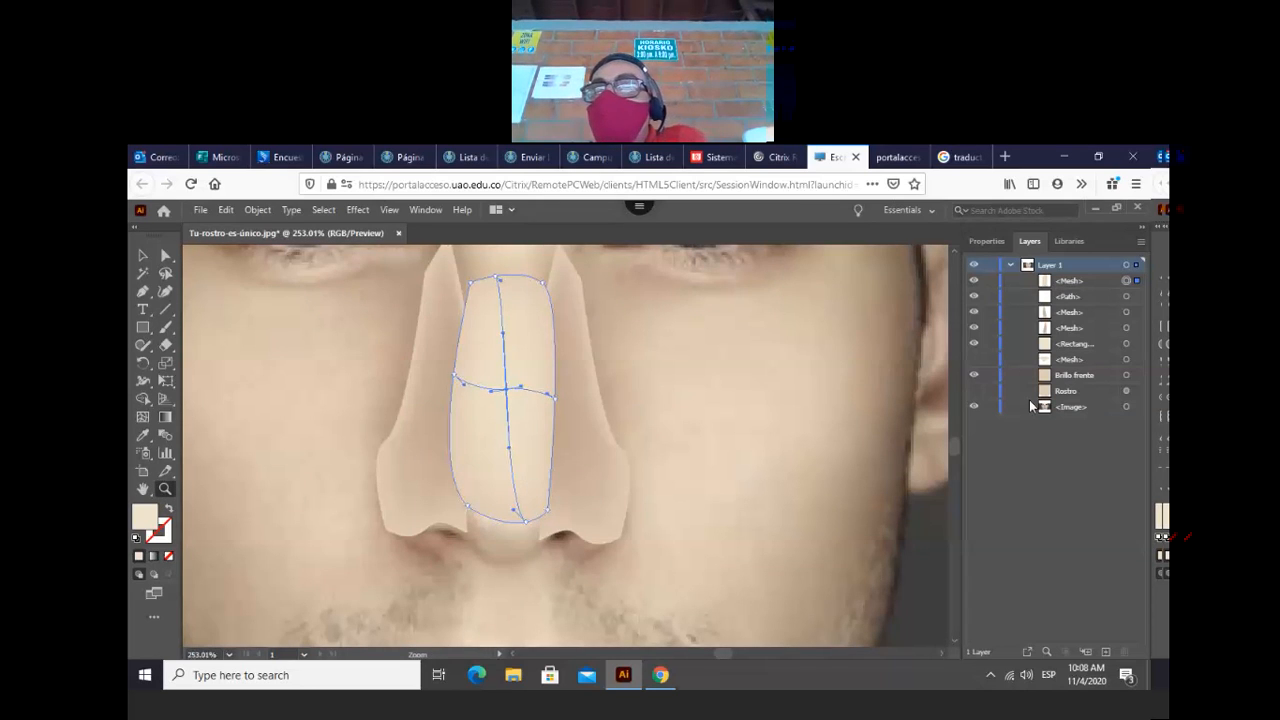
pyautogui.click(972, 281)
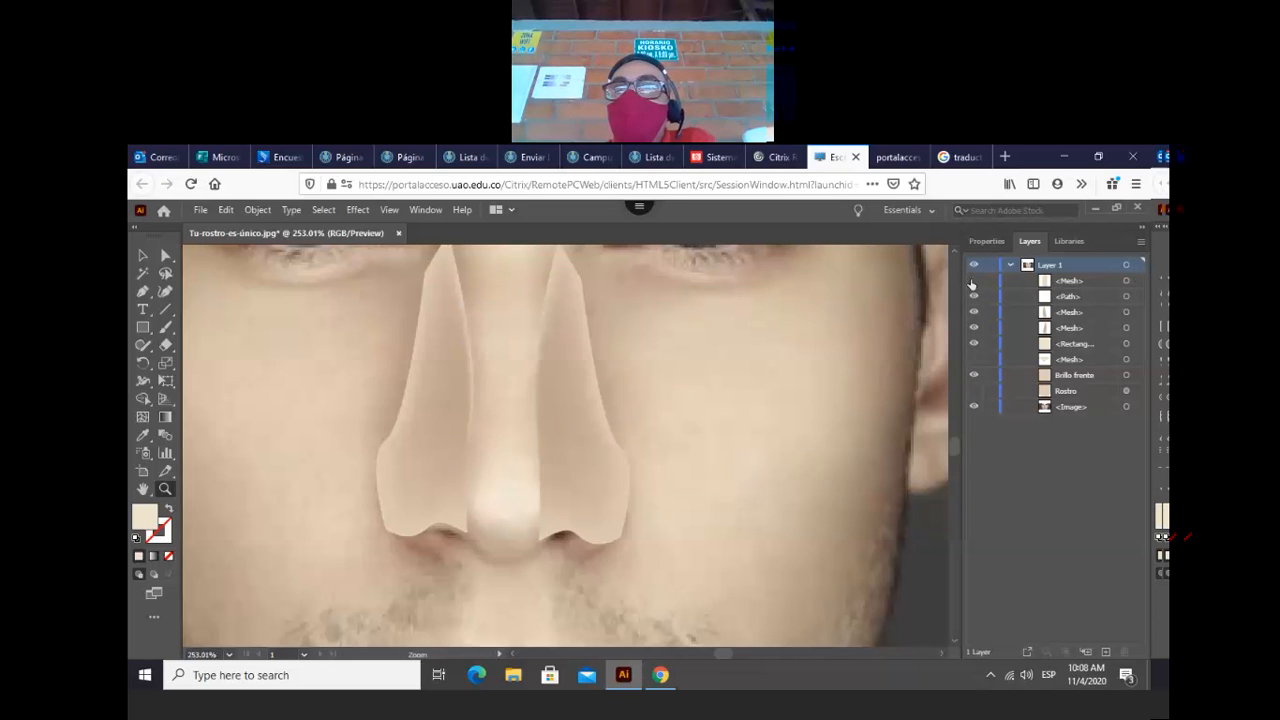
pyautogui.click(972, 281)
pyautogui.moveTo(1077, 287); pyautogui.dragTo(1076, 343)
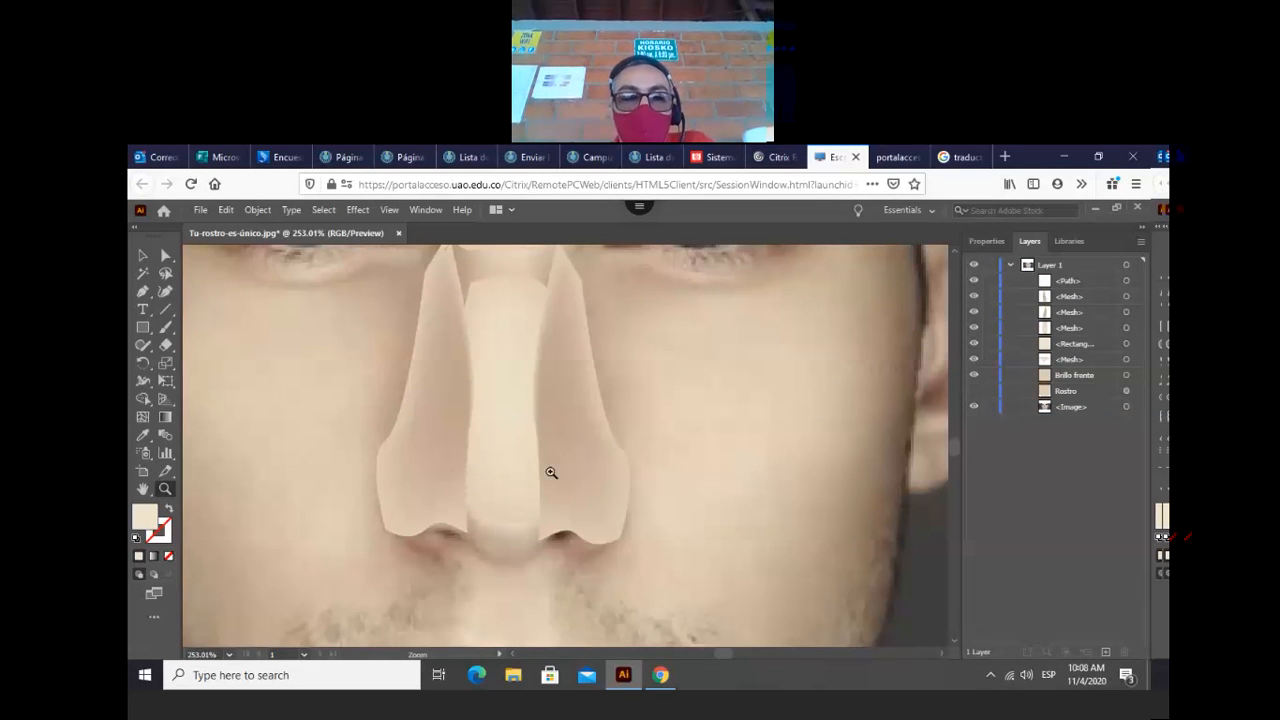
# - Reshape the nose-bridge mesh by pulling its two top anchors downward
pyautogui.scroll(3, 519, 453)
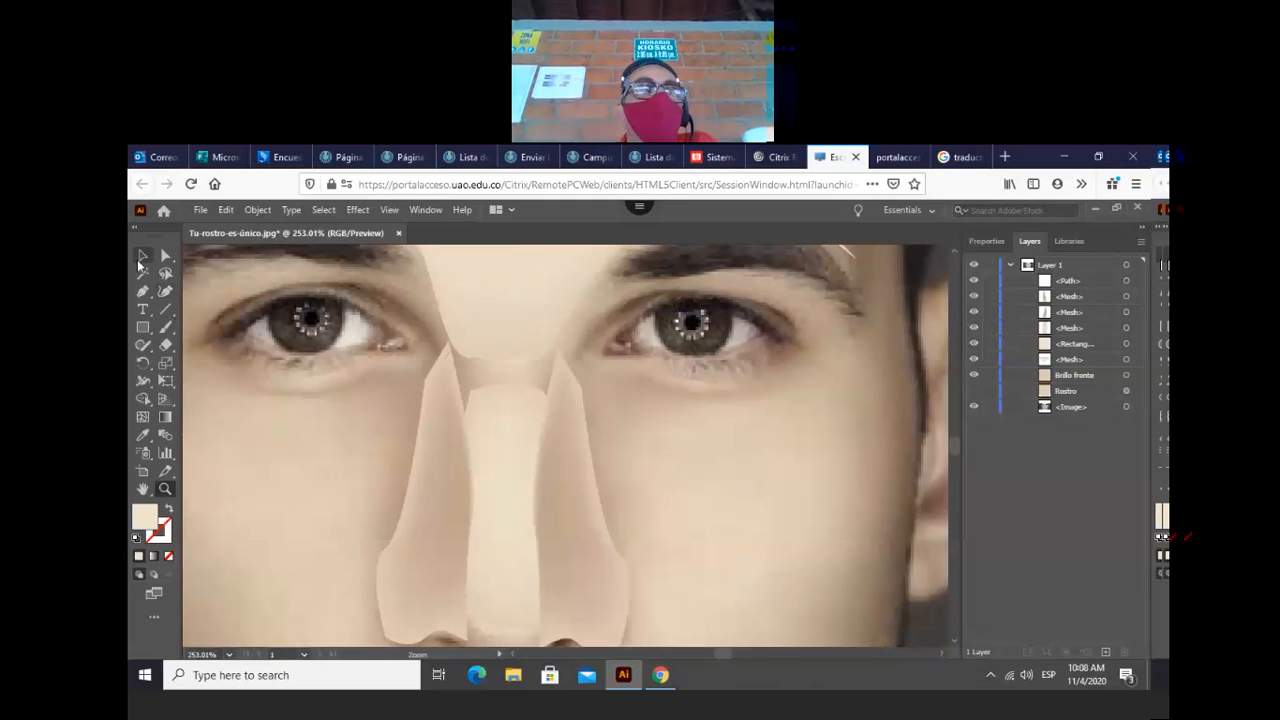
pyautogui.click(141, 257)
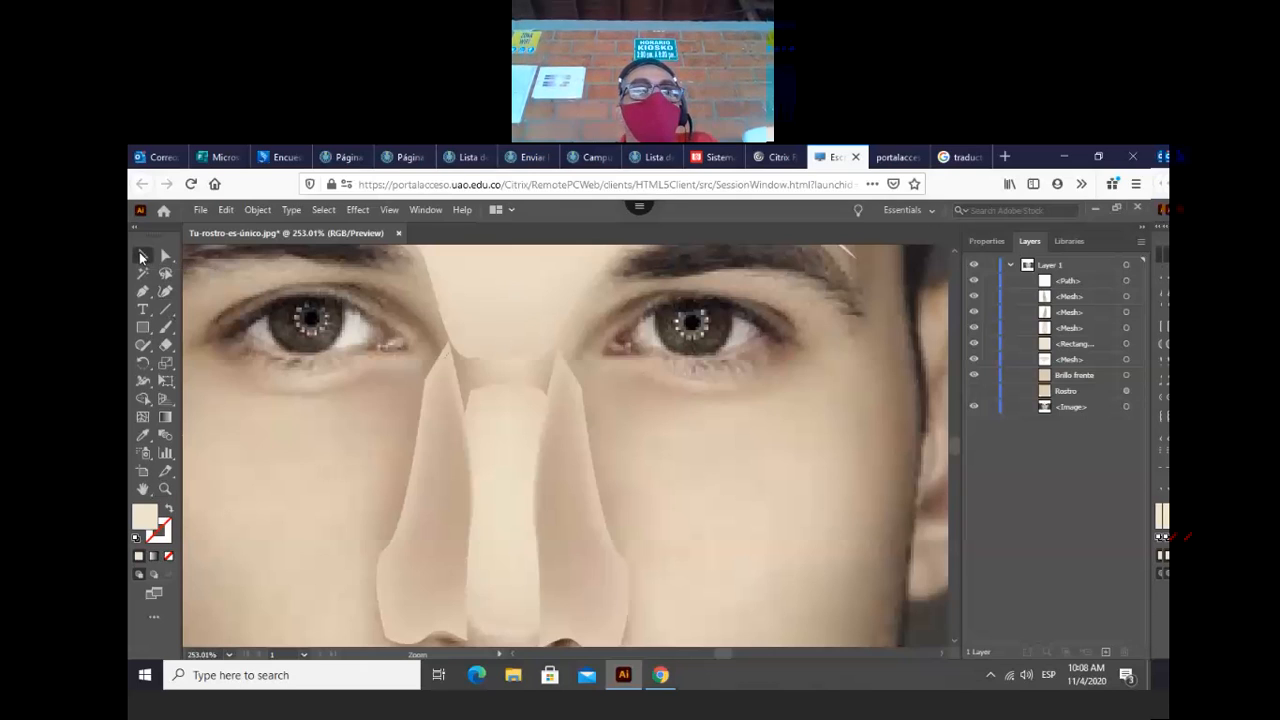
pyautogui.click(166, 257)
pyautogui.click(489, 329)
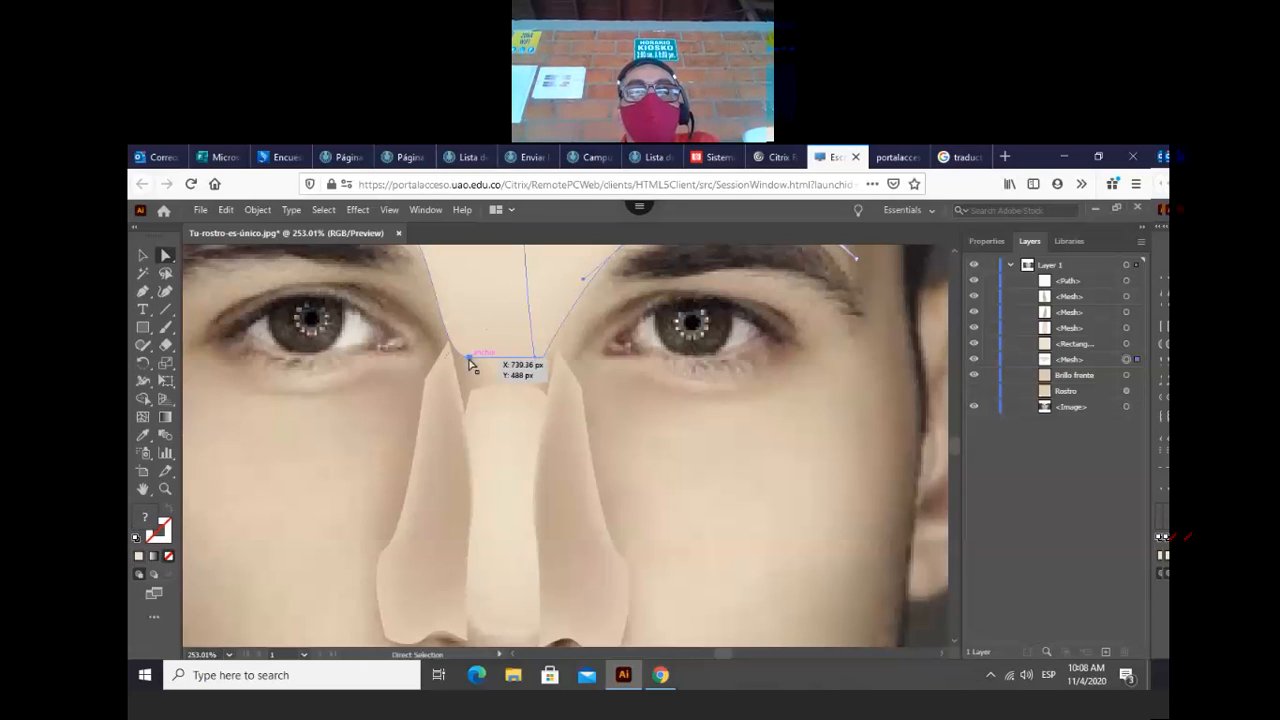
pyautogui.click(469, 358)
pyautogui.moveTo(469, 360); pyautogui.dragTo(472, 395)
pyautogui.moveTo(534, 359); pyautogui.dragTo(540, 397)
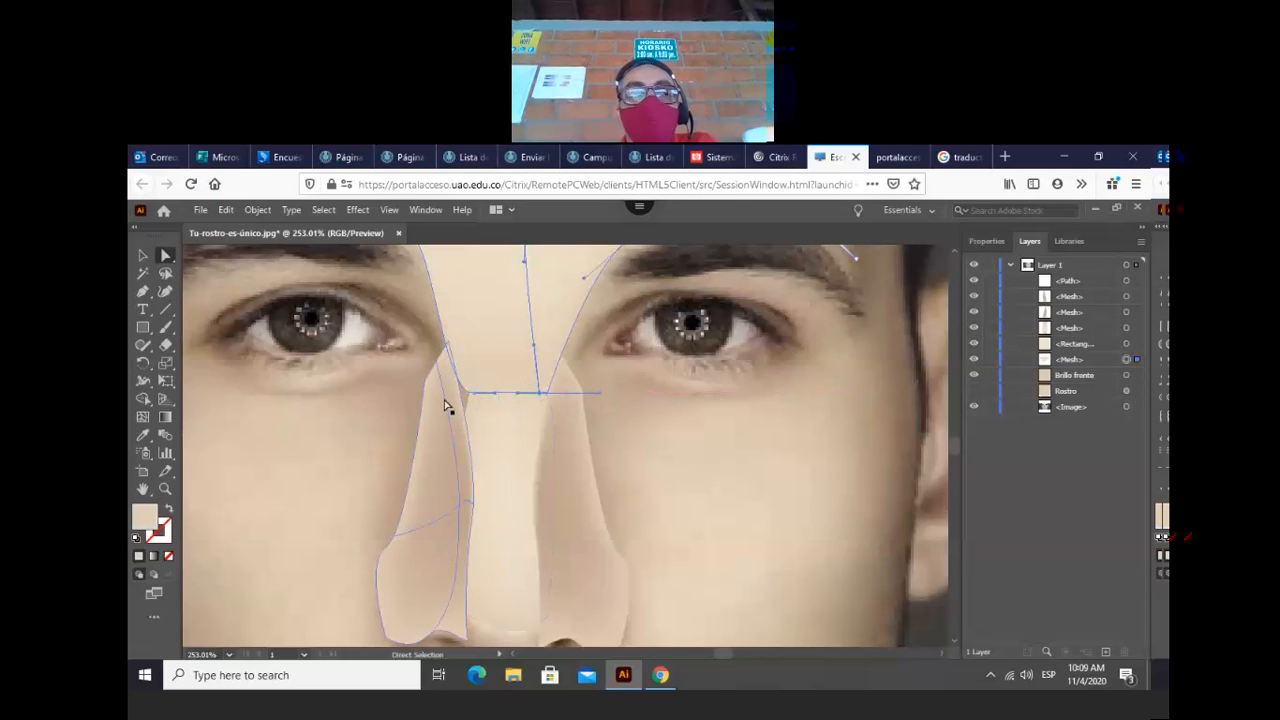
# - Nudge the left nose mesh slightly right, hide the face photo, and fit the artboard
pyautogui.click(142, 256)
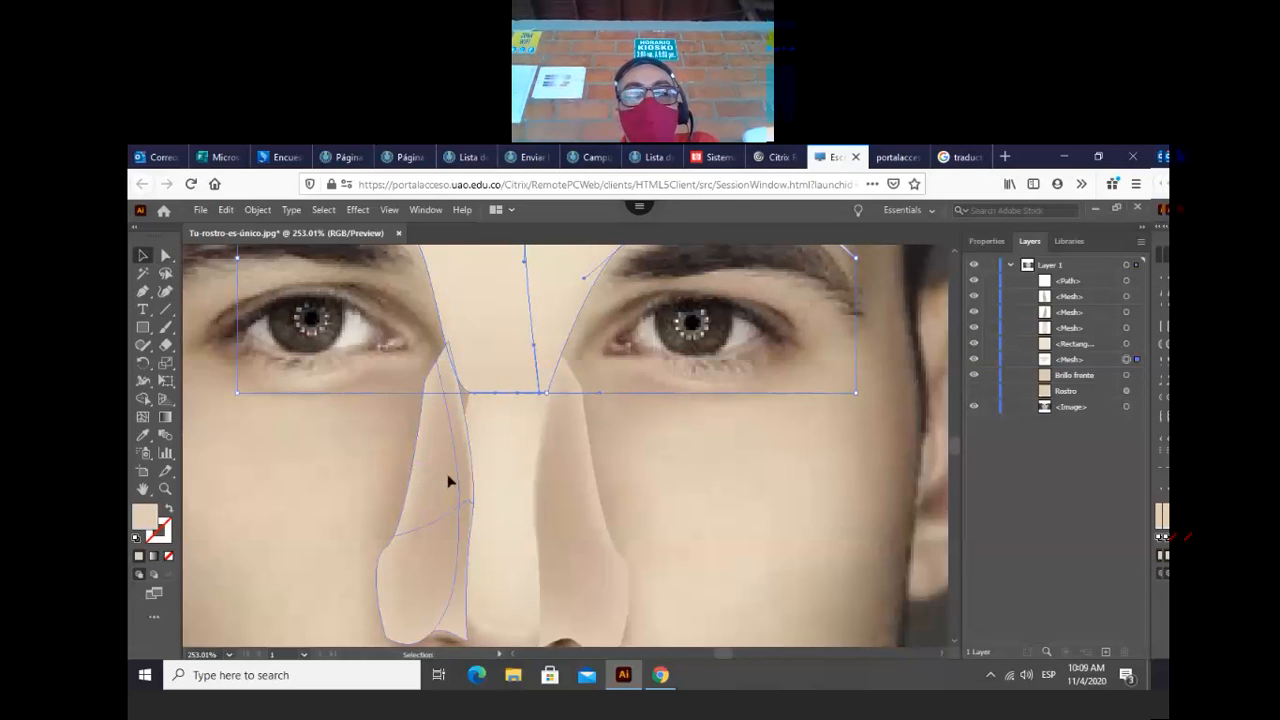
pyautogui.moveTo(448, 480); pyautogui.dragTo(453, 484)
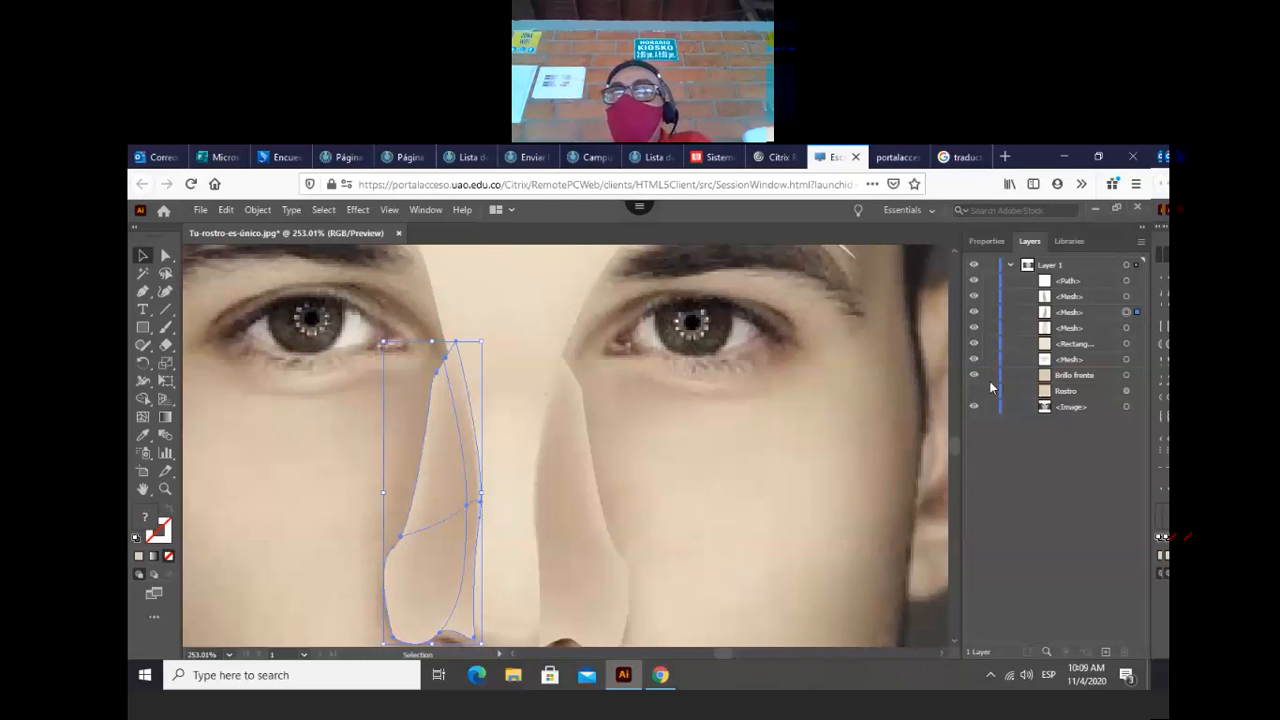
pyautogui.click(969, 396)
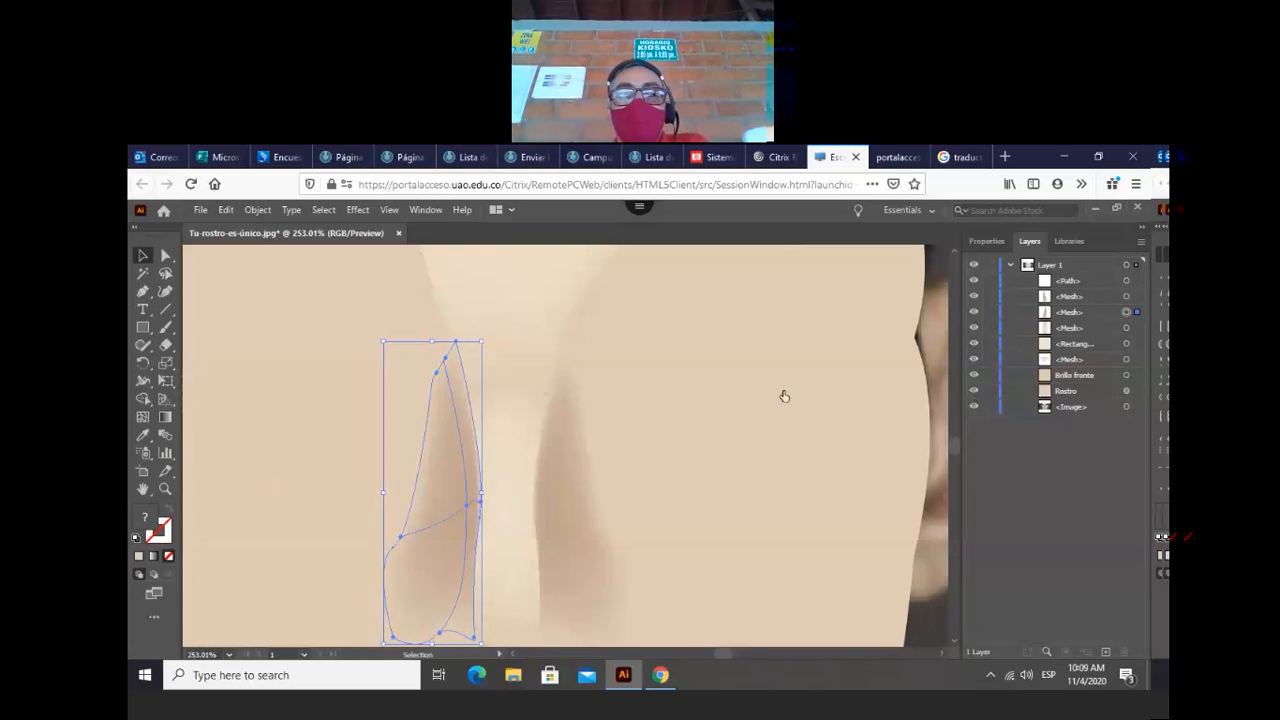
pyautogui.doubleClick(145, 489)
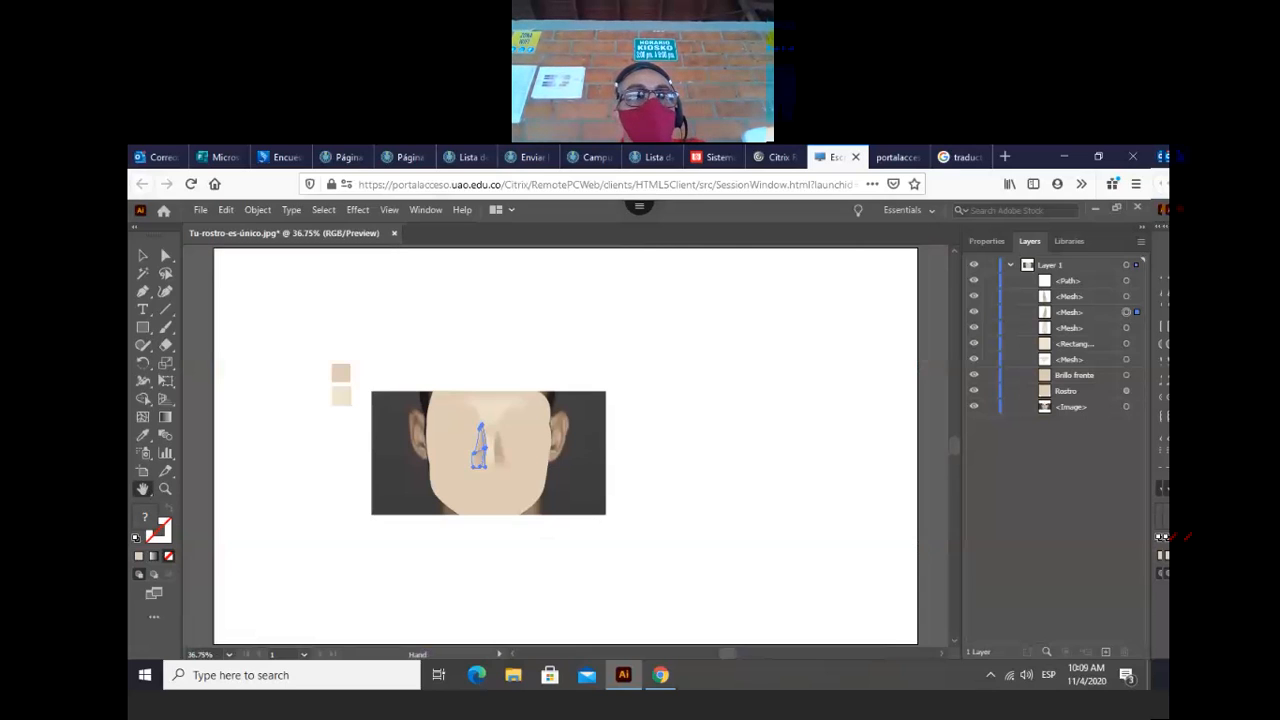
# - Zoom in on the face, toggle the flat face shape to compare, and start a left-cheek outline
pyautogui.click(143, 257)
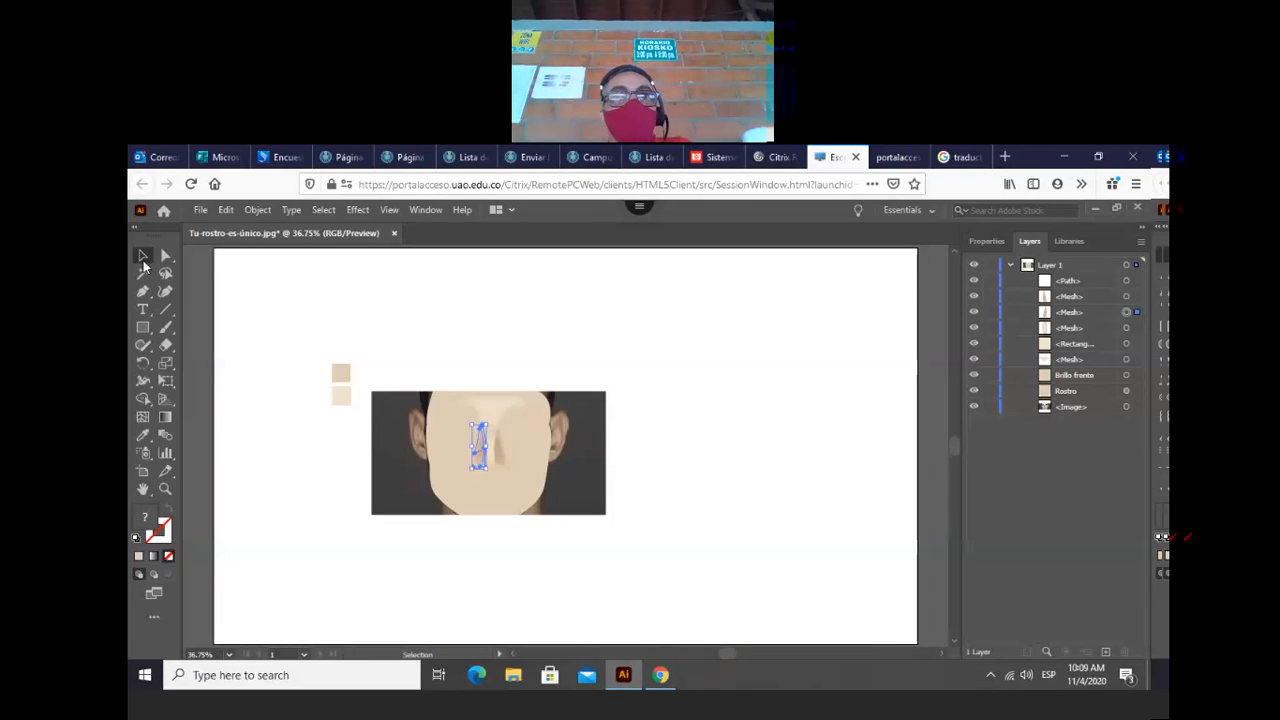
pyautogui.click(345, 481)
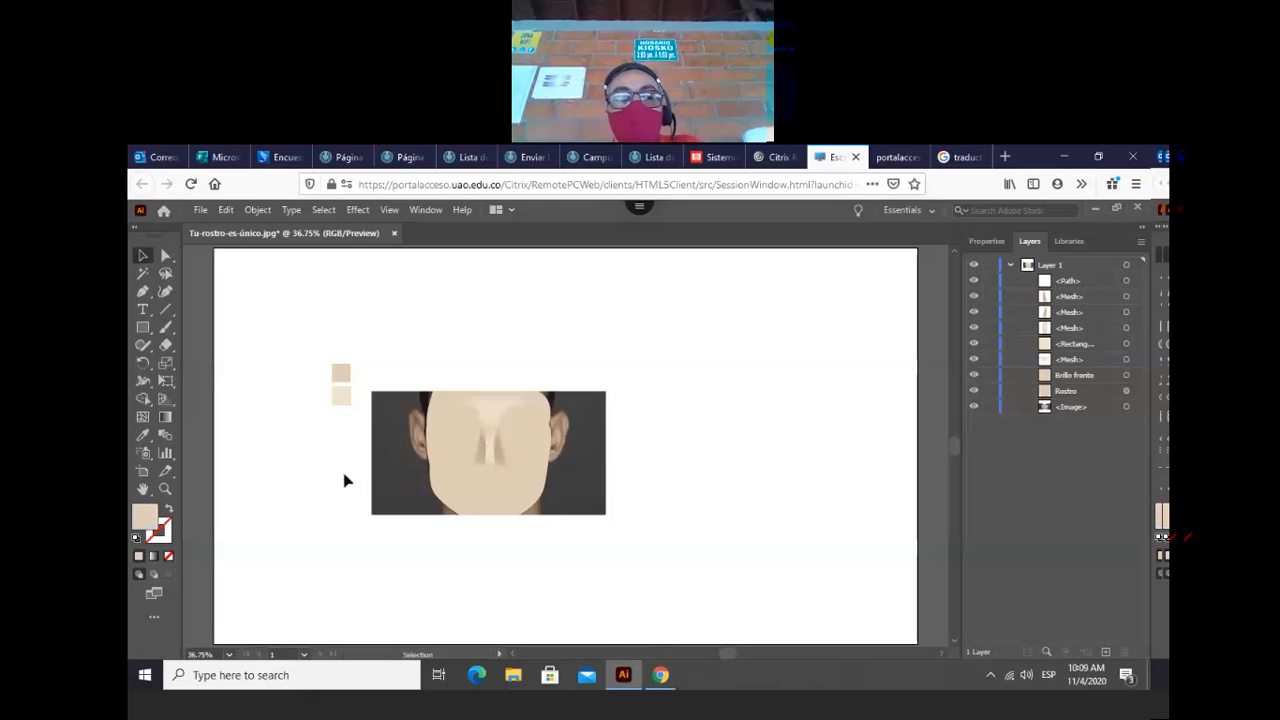
pyautogui.click(167, 488)
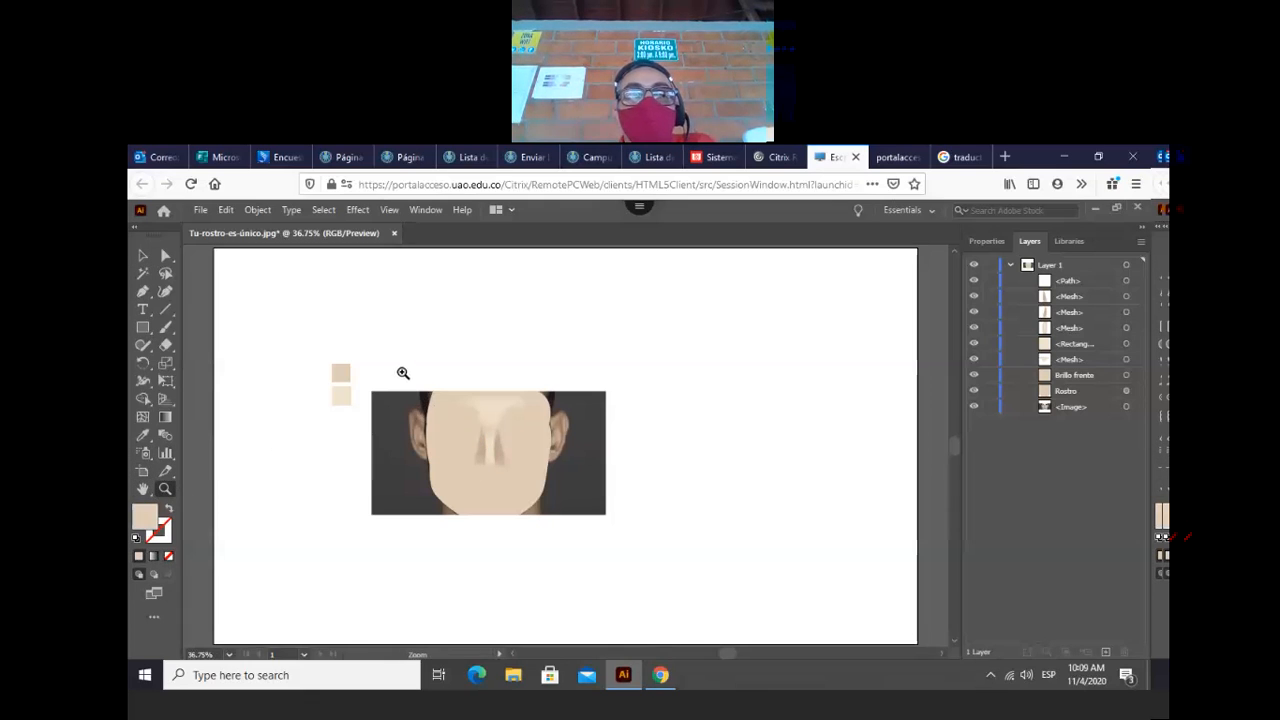
pyautogui.moveTo(403, 372); pyautogui.dragTo(586, 528)
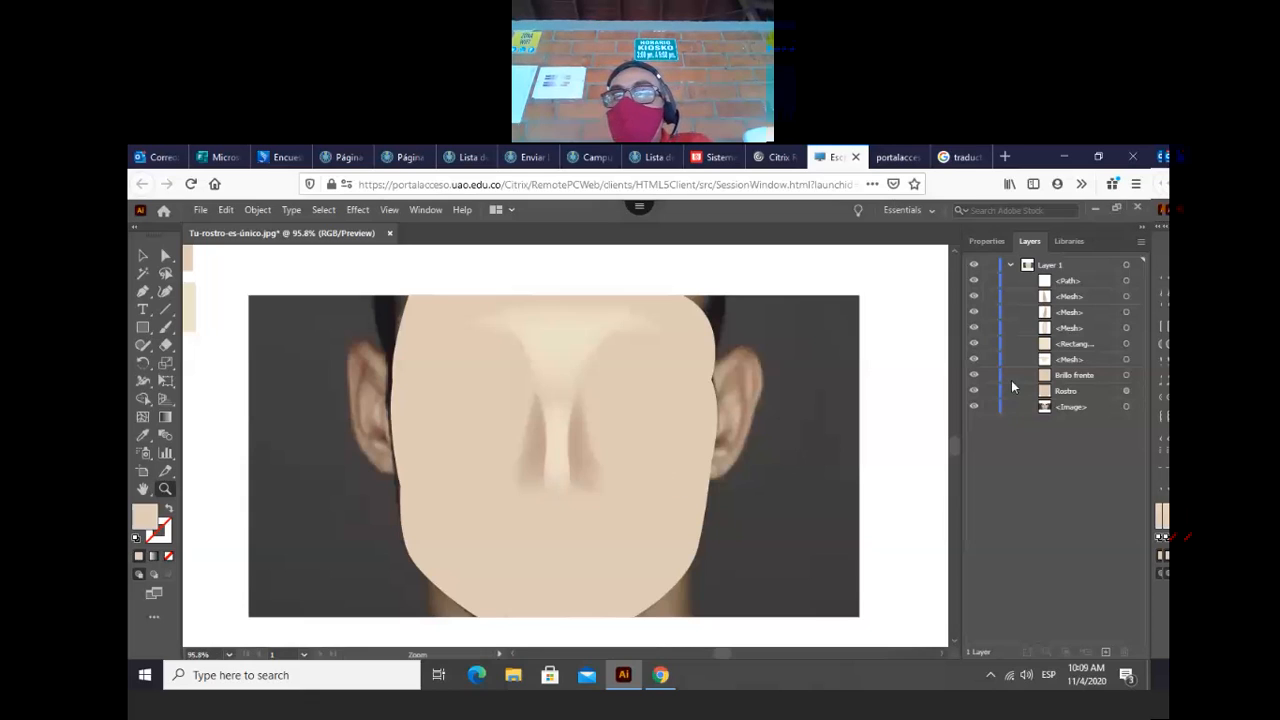
pyautogui.click(974, 391)
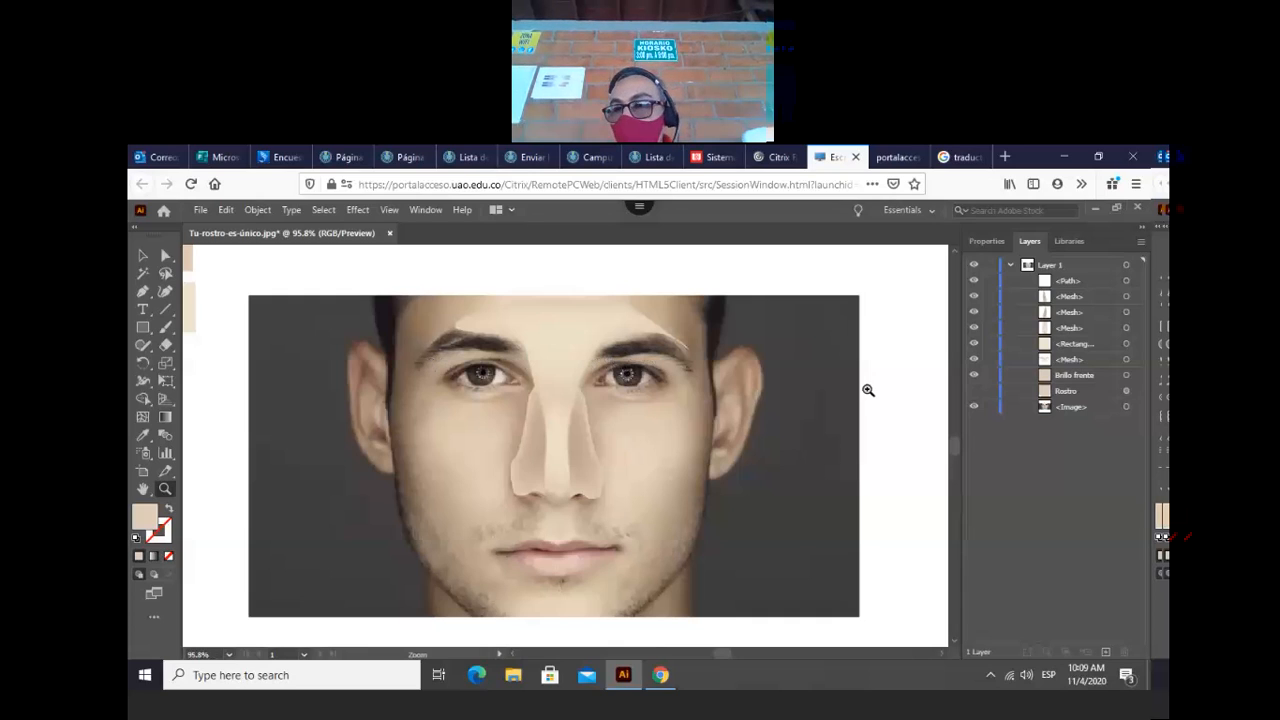
pyautogui.click(973, 390)
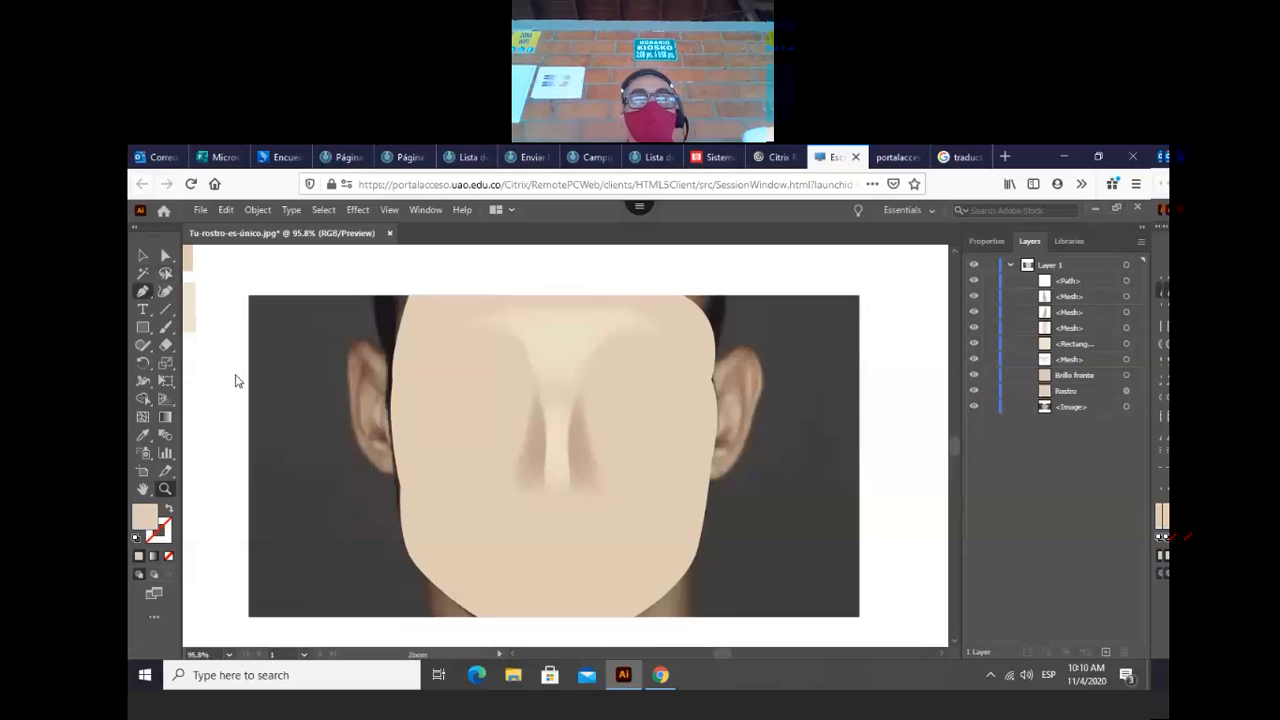
pyautogui.click(430, 467)
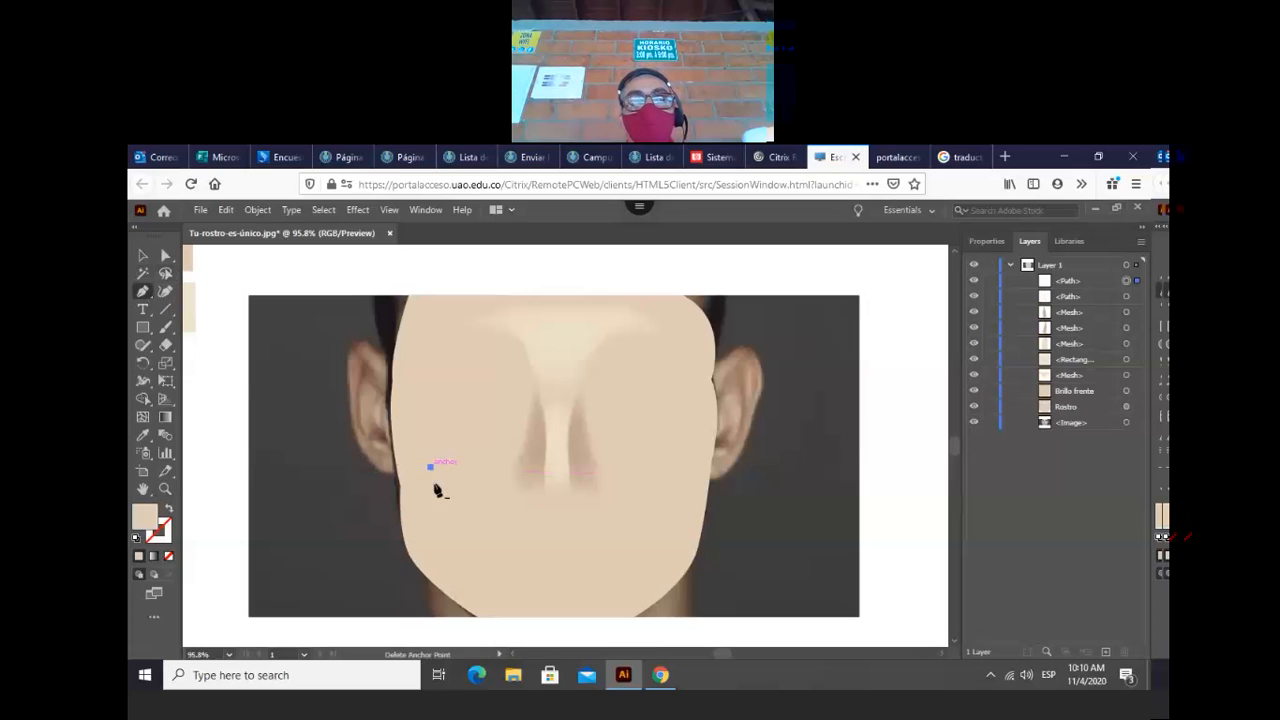
pyautogui.moveTo(445, 513); pyautogui.dragTo(480, 515)
# - Close the four-sided cheek outline at its starting point and select the new shape
pyautogui.click(480, 467)
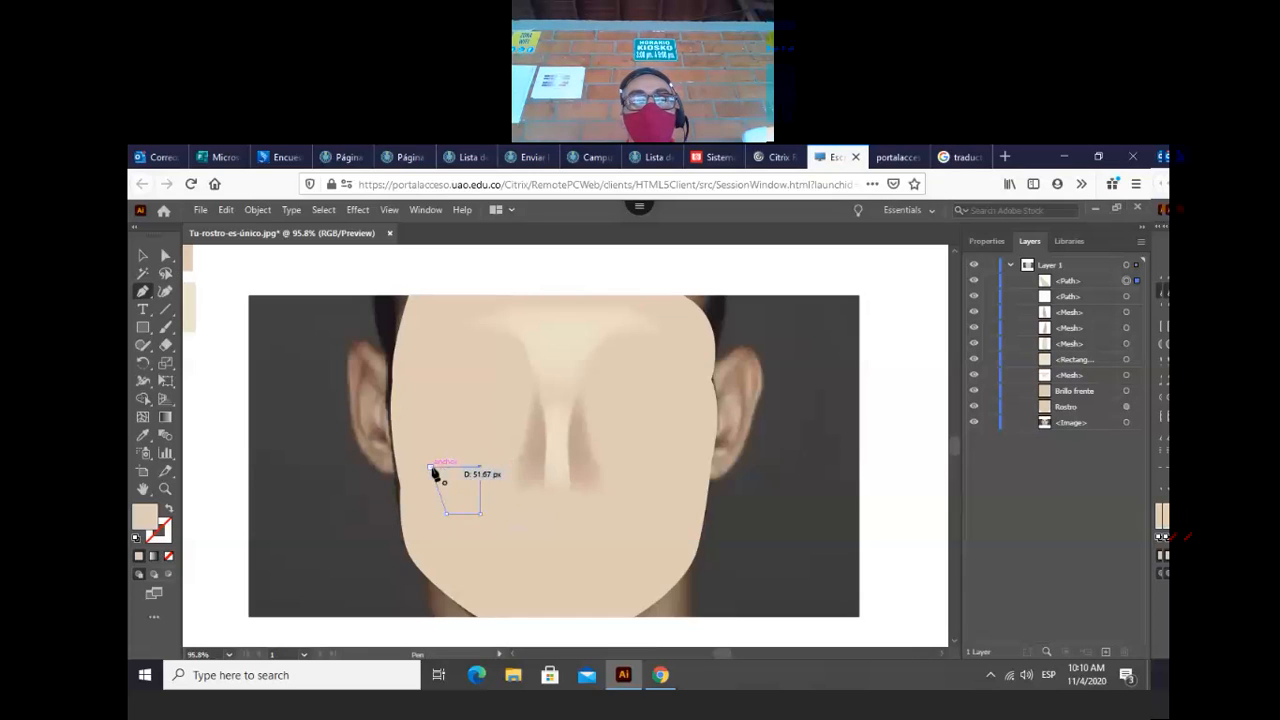
pyautogui.click(430, 467)
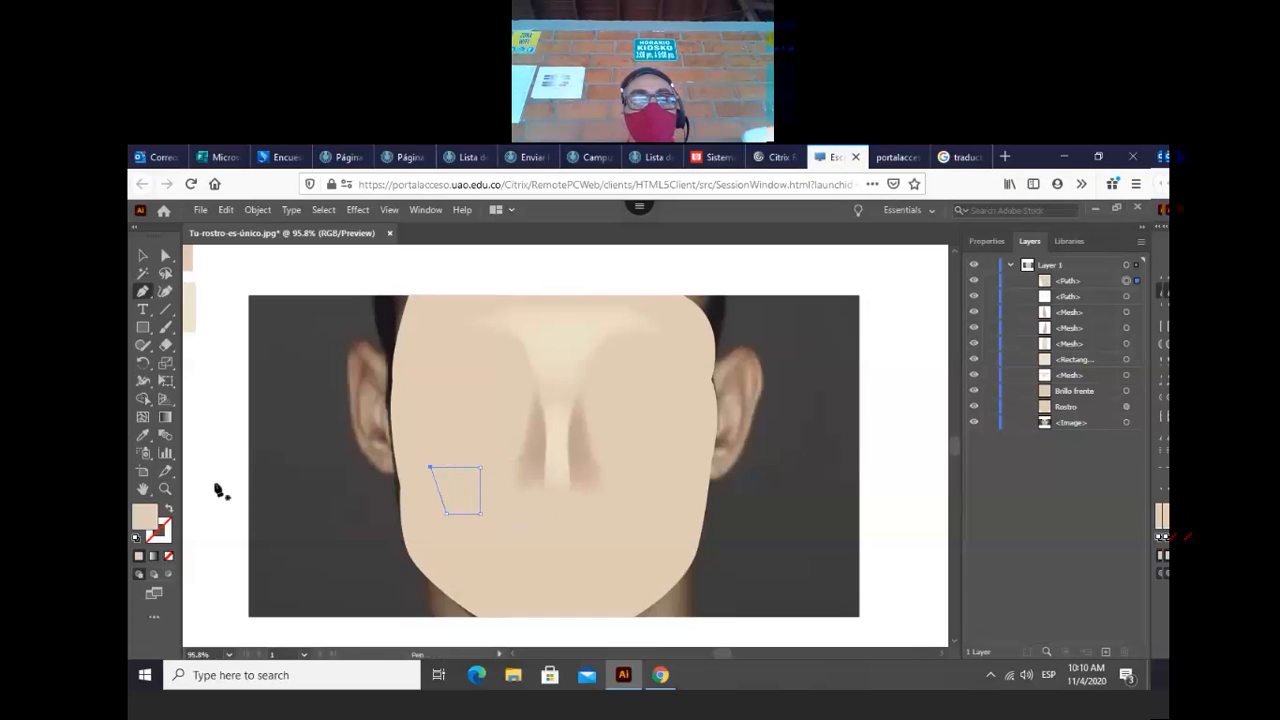
pyautogui.click(141, 437)
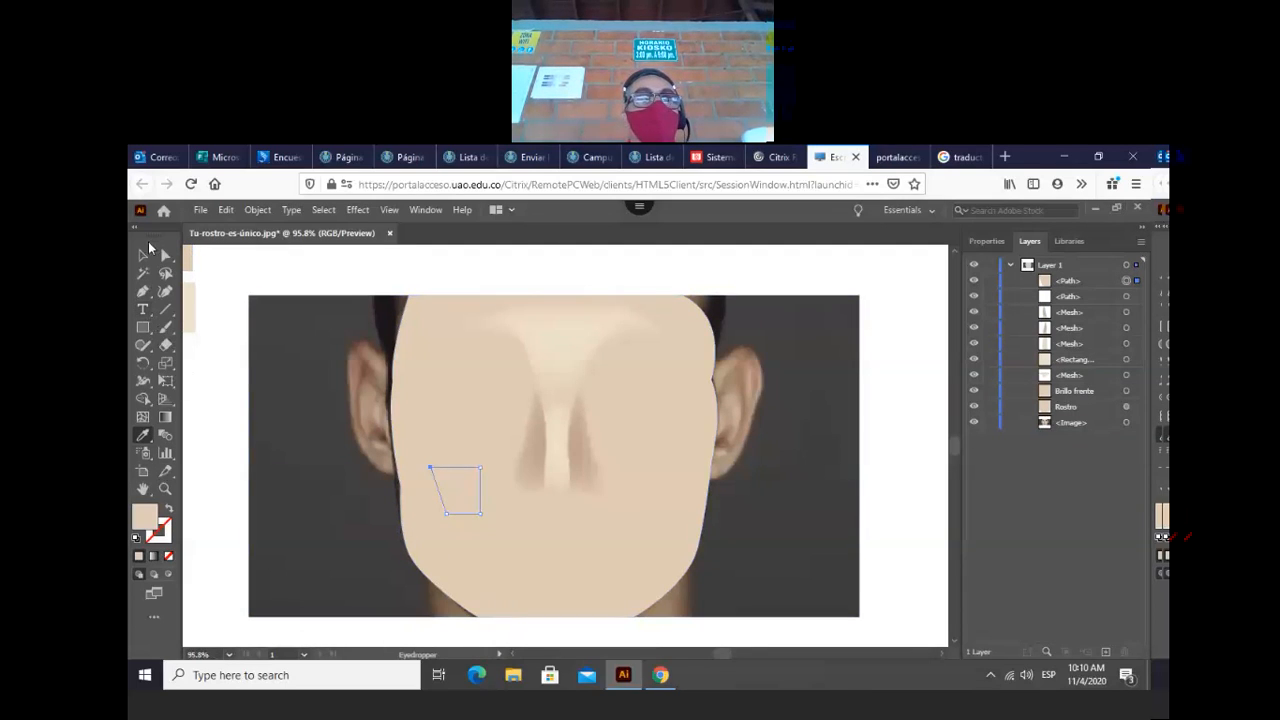
pyautogui.click(144, 256)
pyautogui.click(228, 403)
pyautogui.click(463, 490)
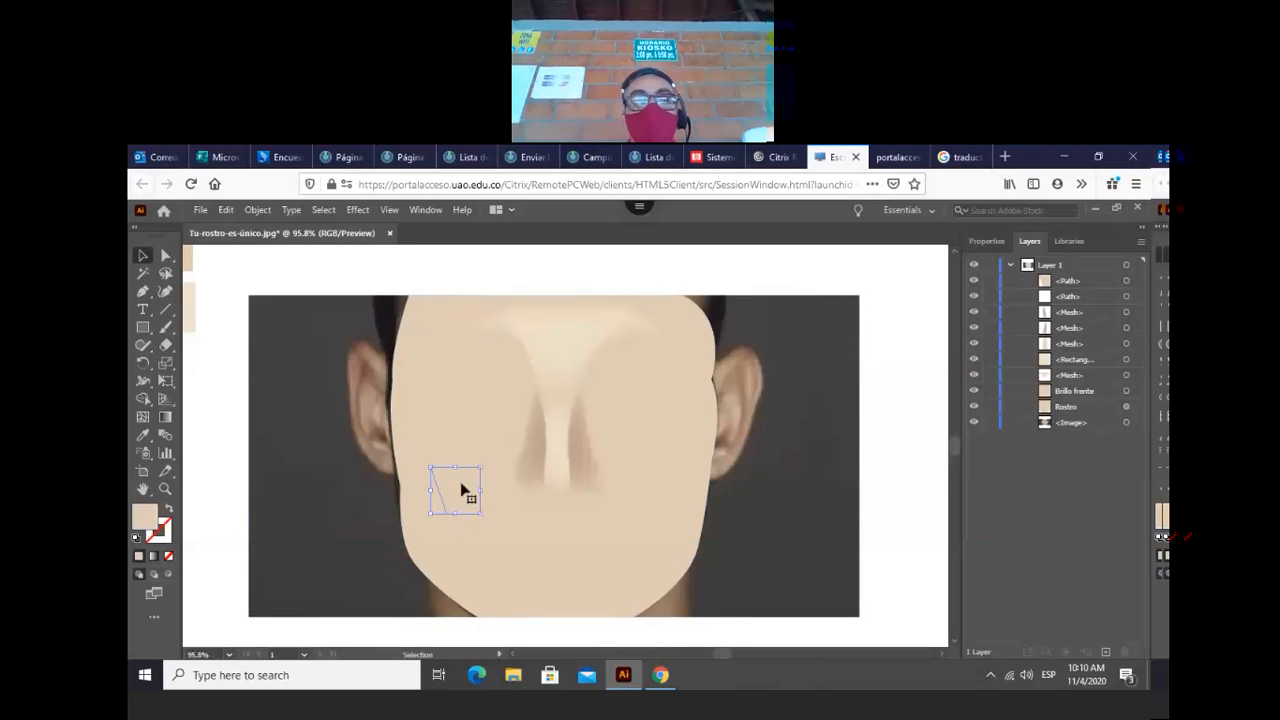
# - Add a mesh point to the cheek shape and colour it by sampling cream, then darker tan
pyautogui.click(145, 420)
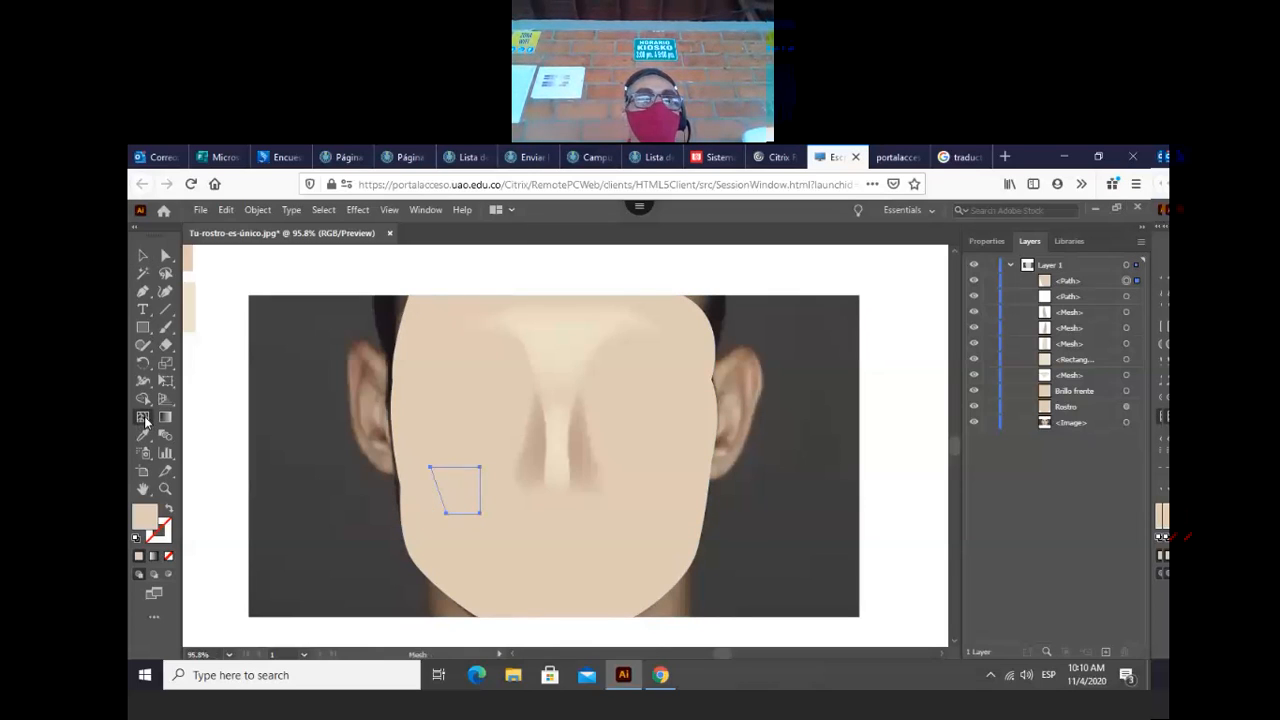
pyautogui.click(461, 484)
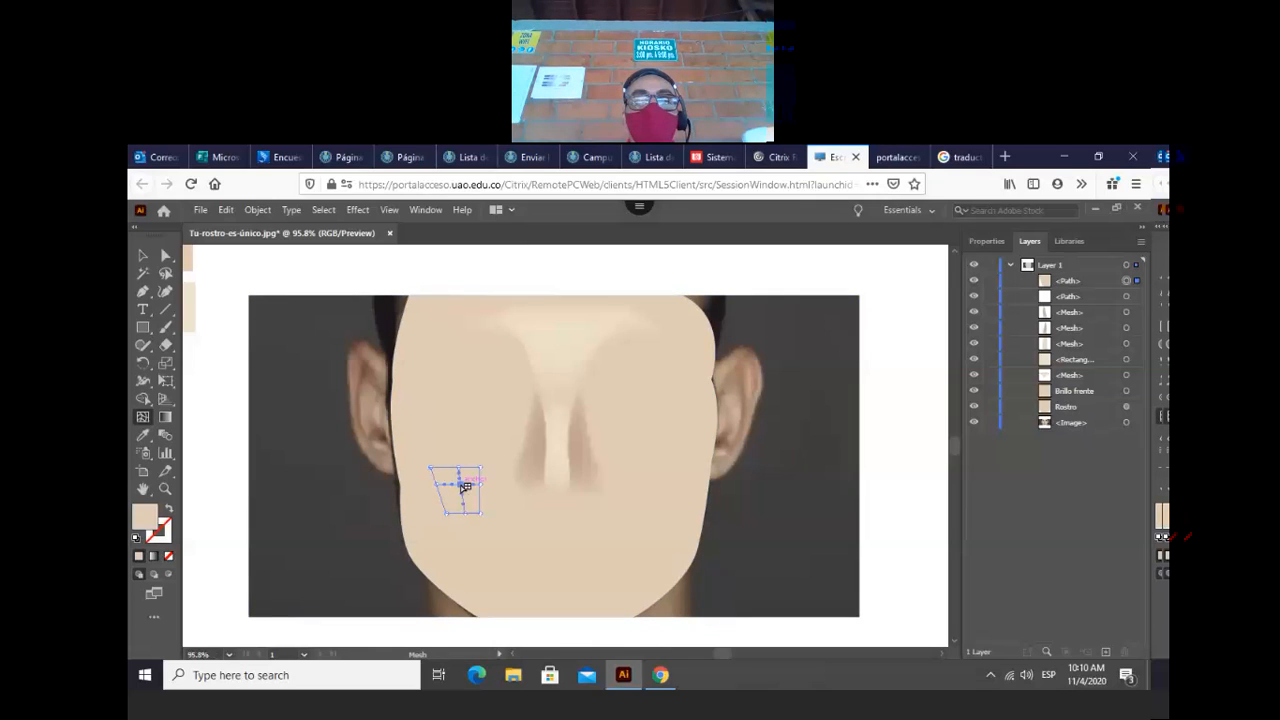
pyautogui.click(143, 437)
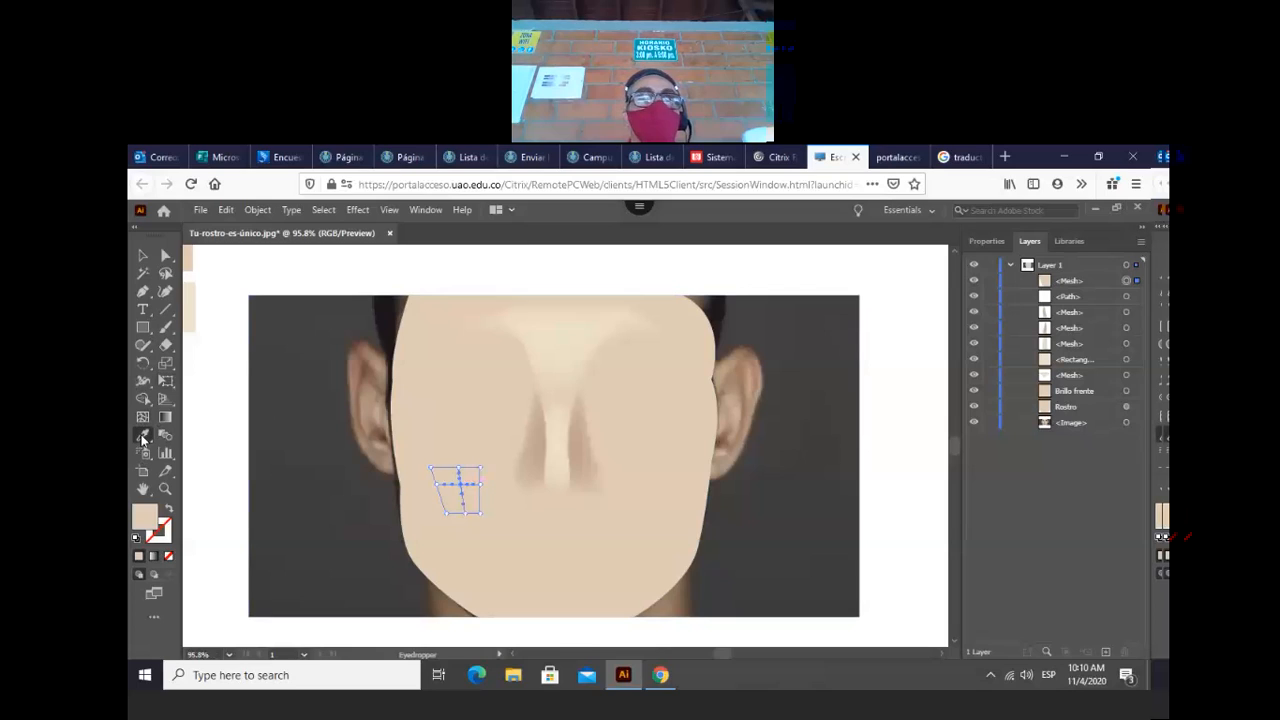
pyautogui.click(190, 292)
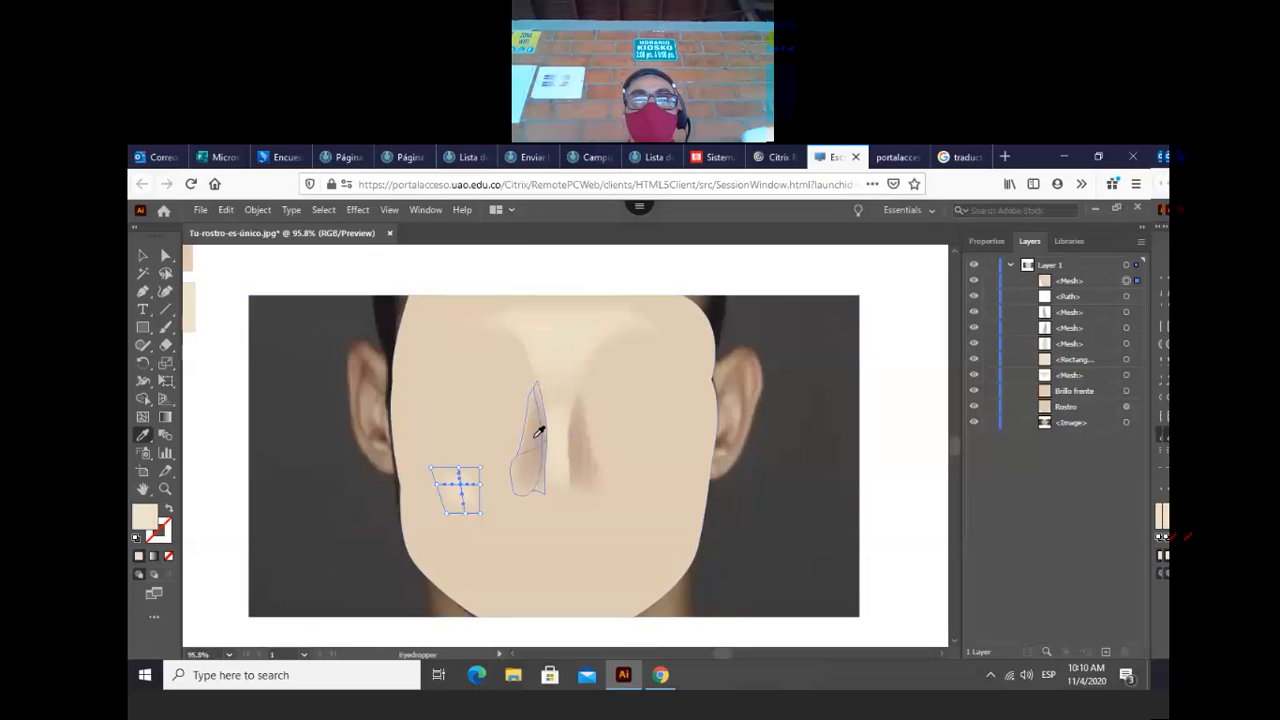
pyautogui.moveTo(538, 432); pyautogui.dragTo(589, 450)
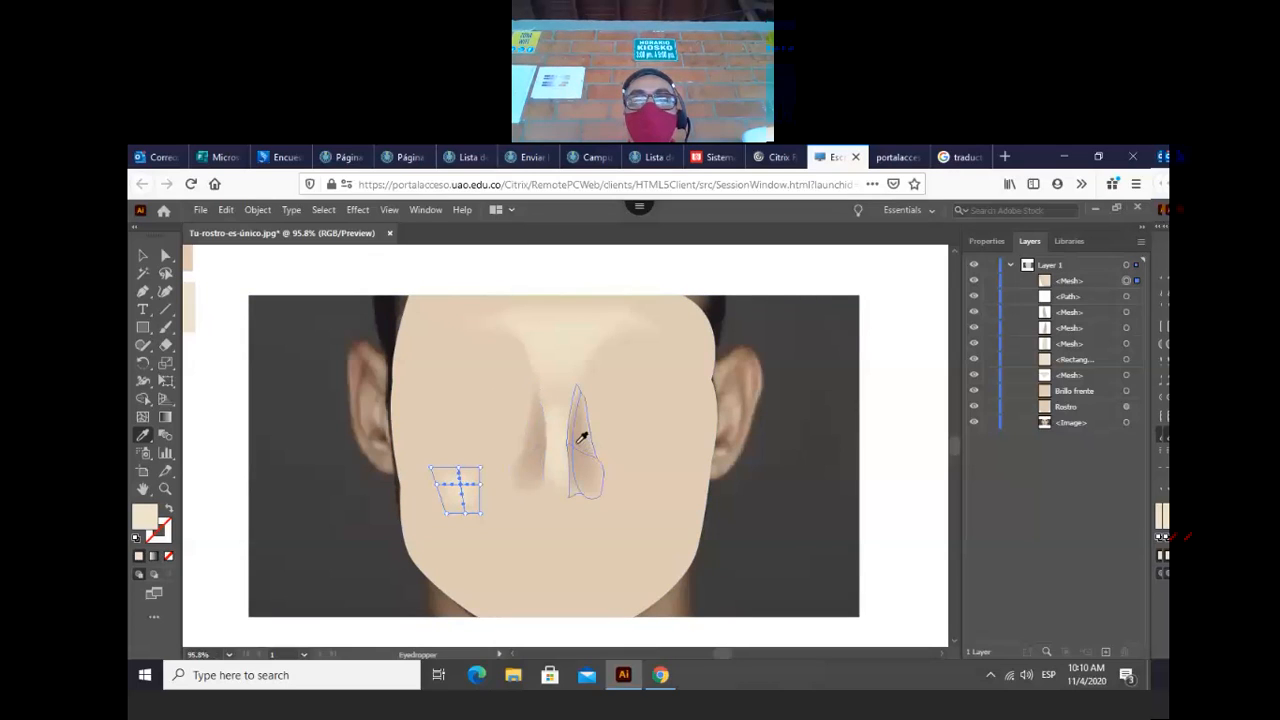
pyautogui.click(581, 437)
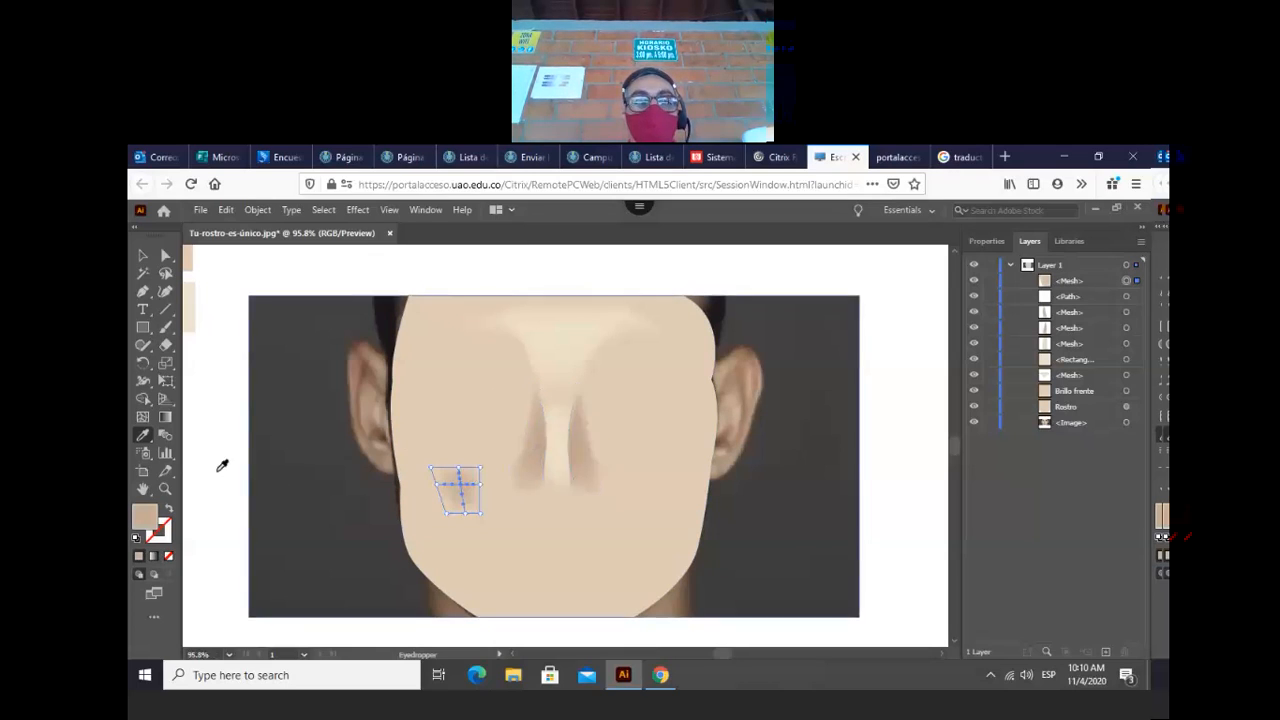
pyautogui.click(143, 256)
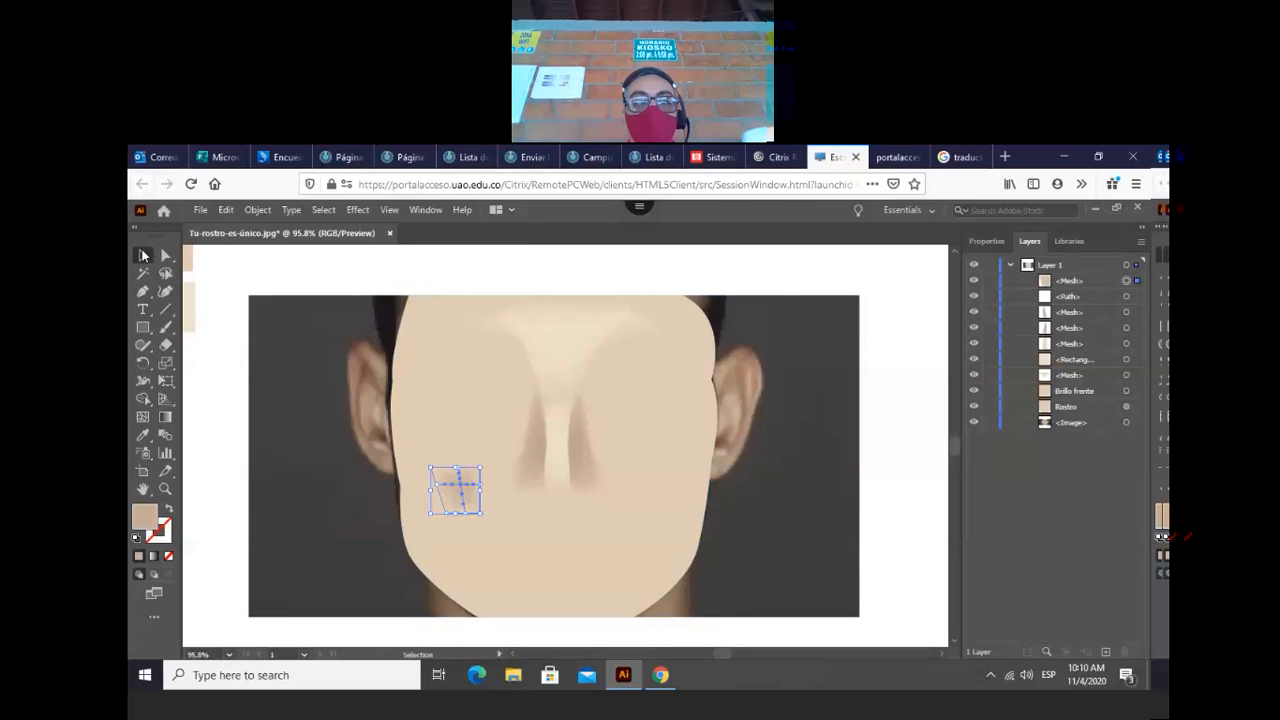
pyautogui.click(226, 437)
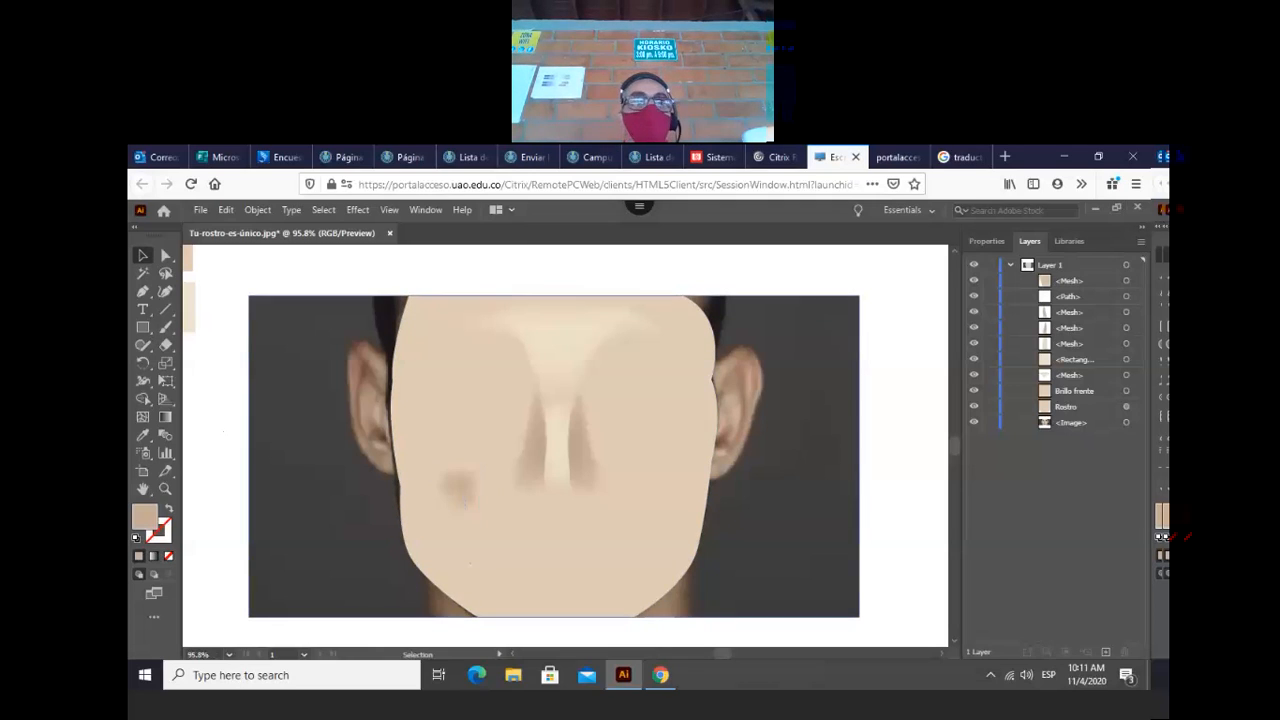
# - Add a second cheek mesh point, lighten it with a cream sample, and zoom in on the mesh
pyautogui.click(143, 418)
pyautogui.click(458, 497)
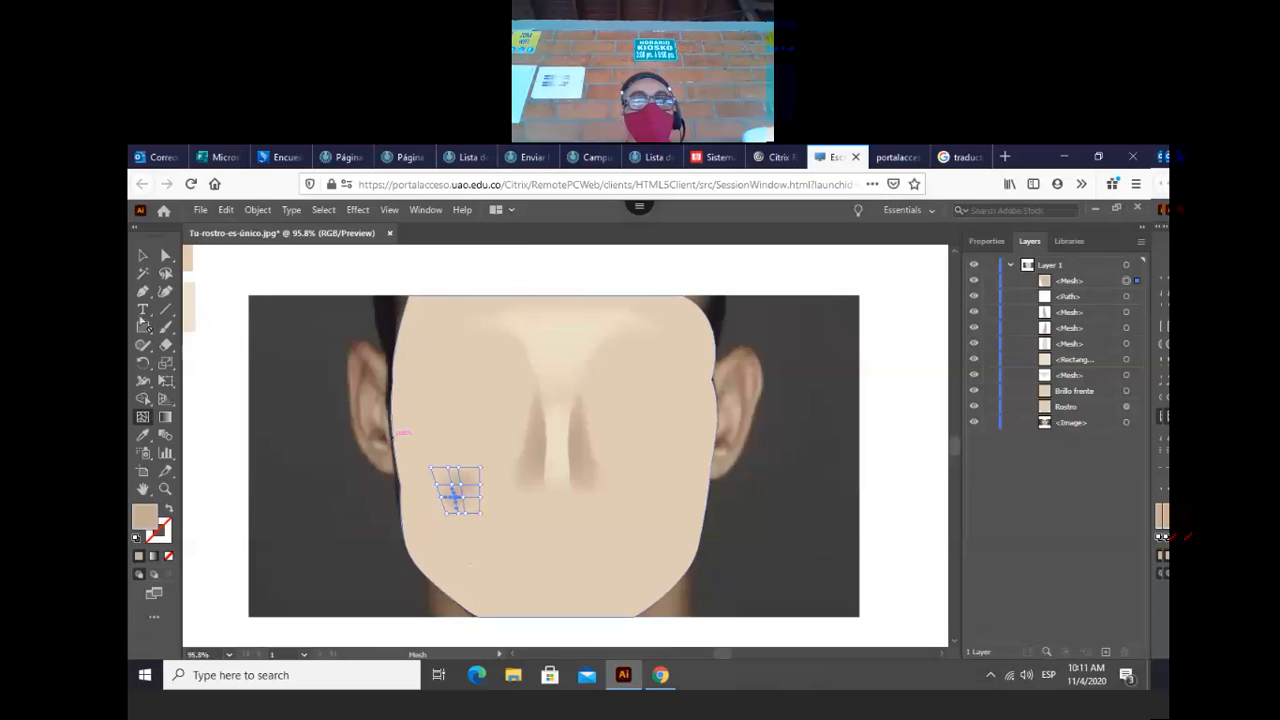
pyautogui.click(143, 437)
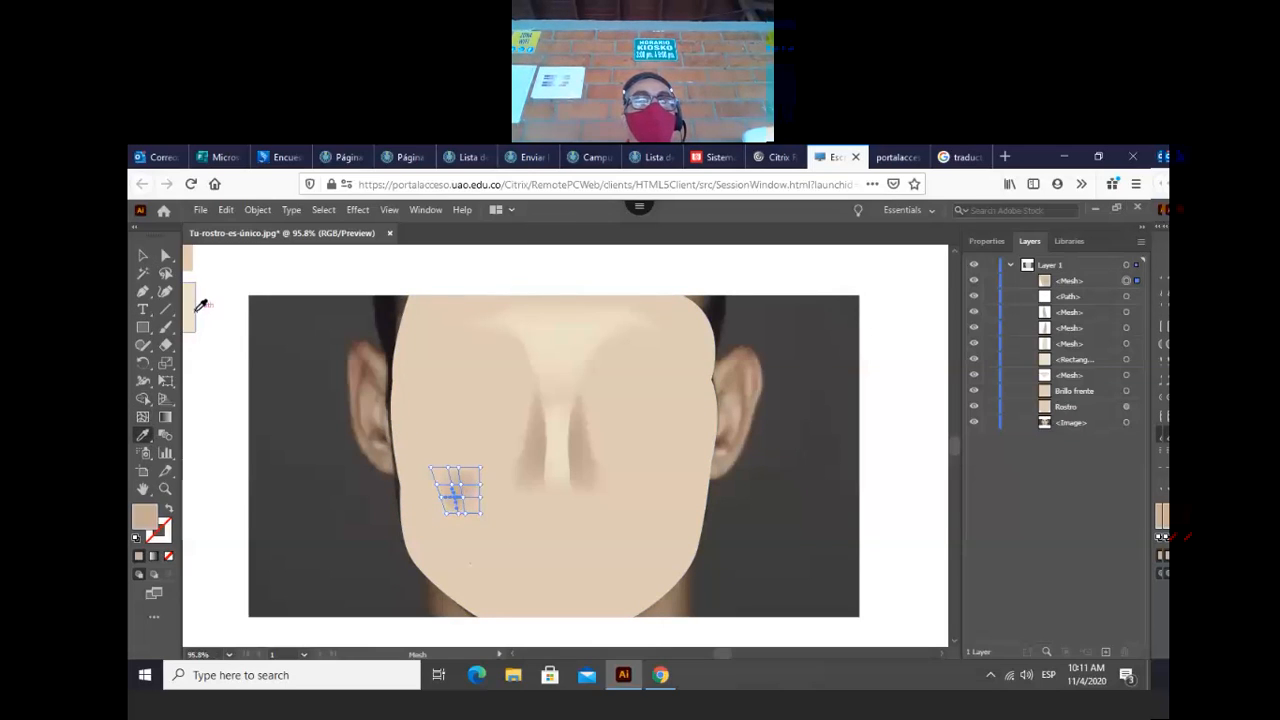
pyautogui.click(194, 309)
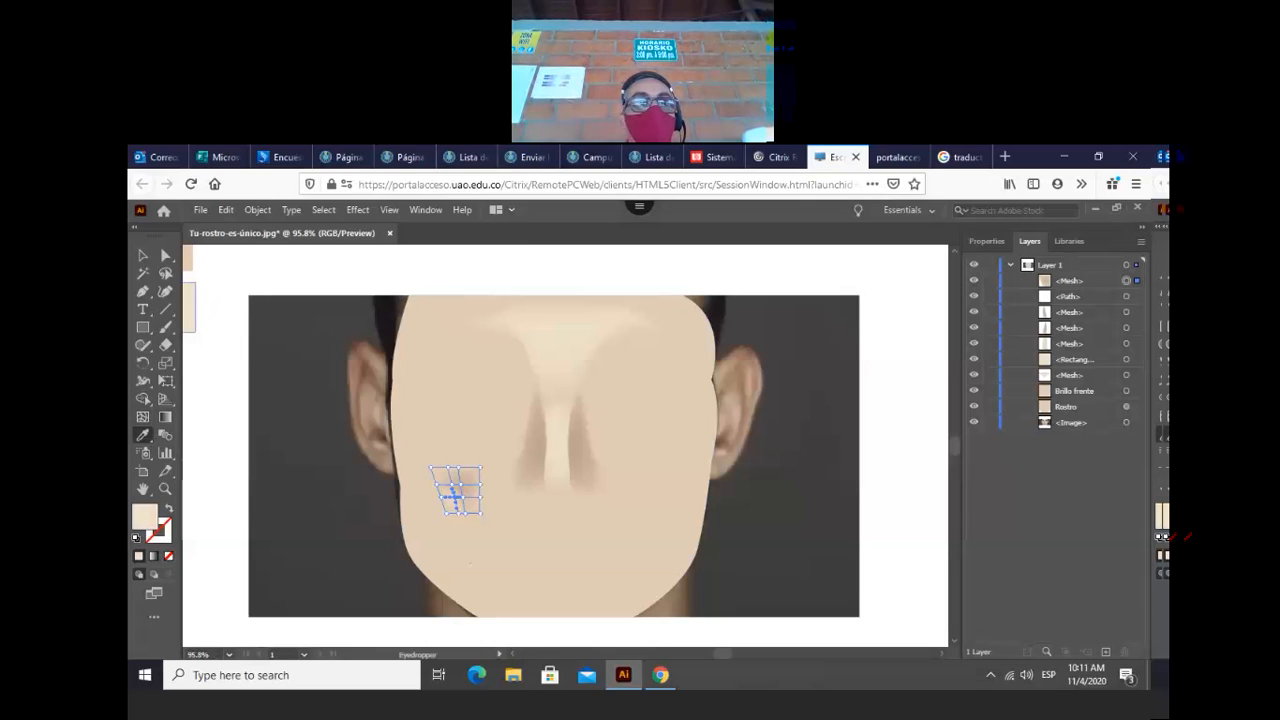
pyautogui.click(165, 488)
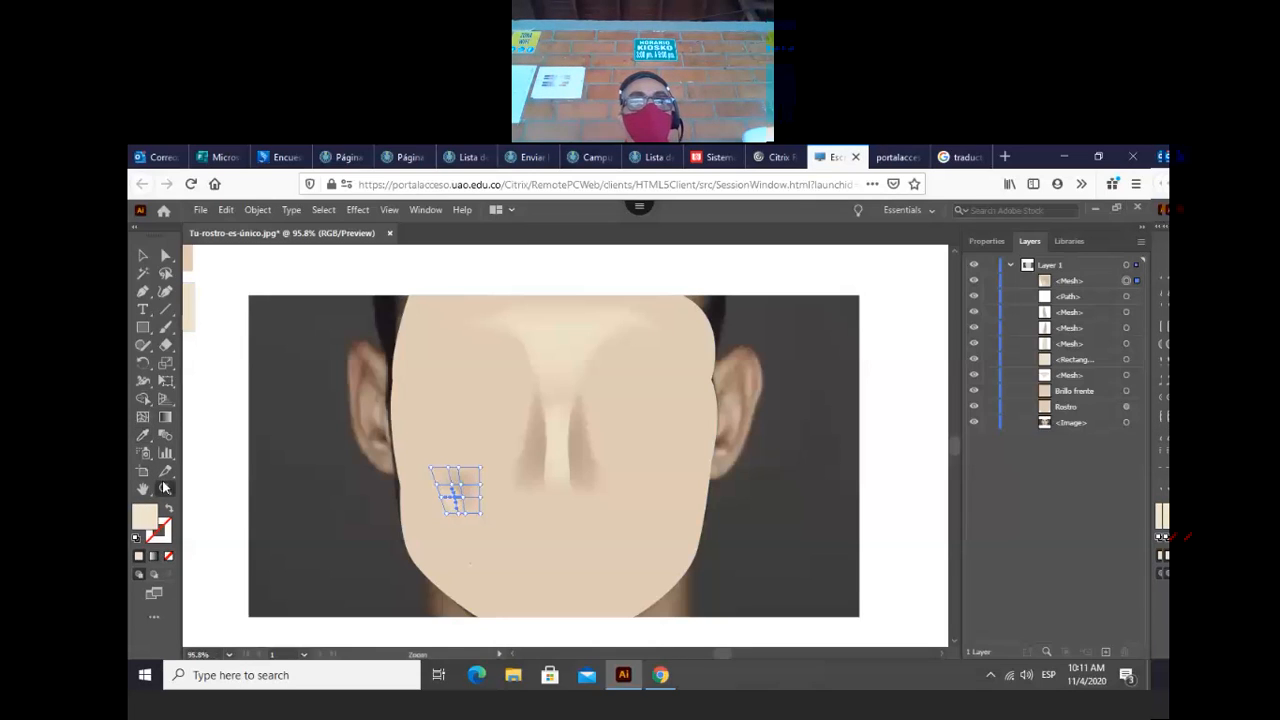
pyautogui.moveTo(404, 445); pyautogui.dragTo(474, 502)
pyautogui.click(141, 254)
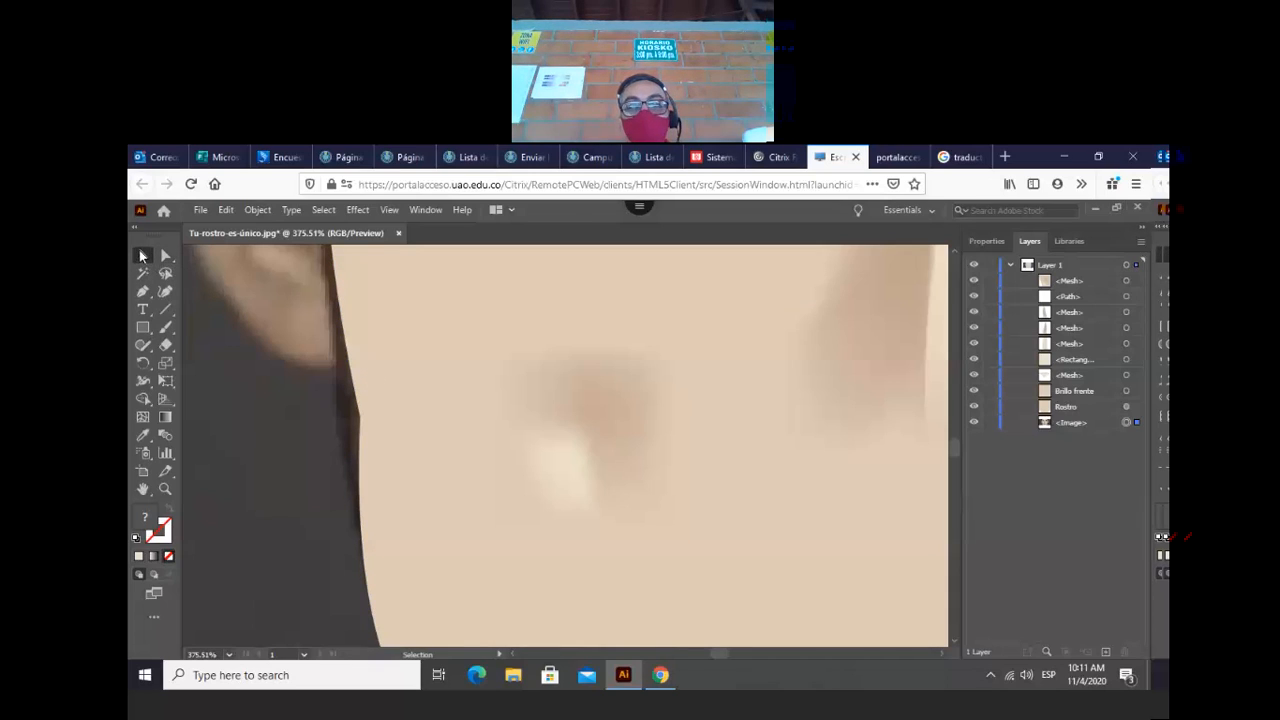
# - Pull an inner cheek mesh point down and to the left, then zoom in on it
pyautogui.click(560, 449)
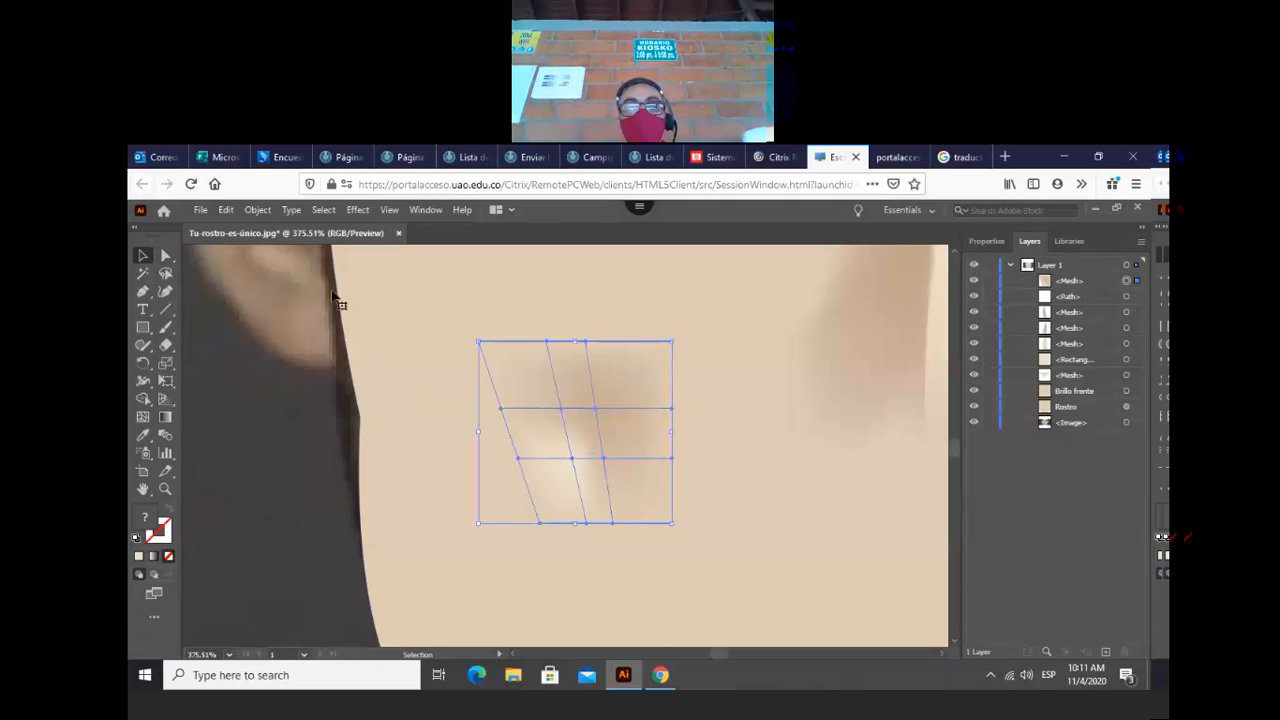
pyautogui.click(165, 256)
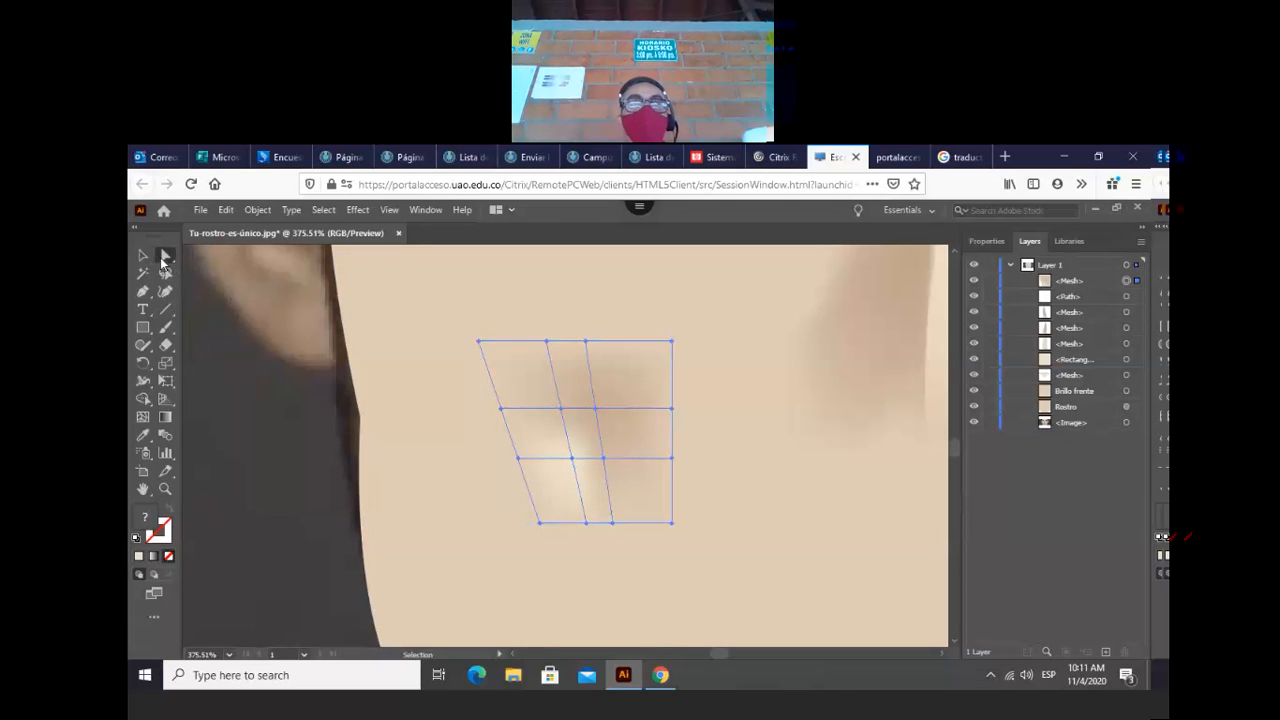
pyautogui.click(572, 459)
pyautogui.moveTo(572, 459); pyautogui.dragTo(561, 485)
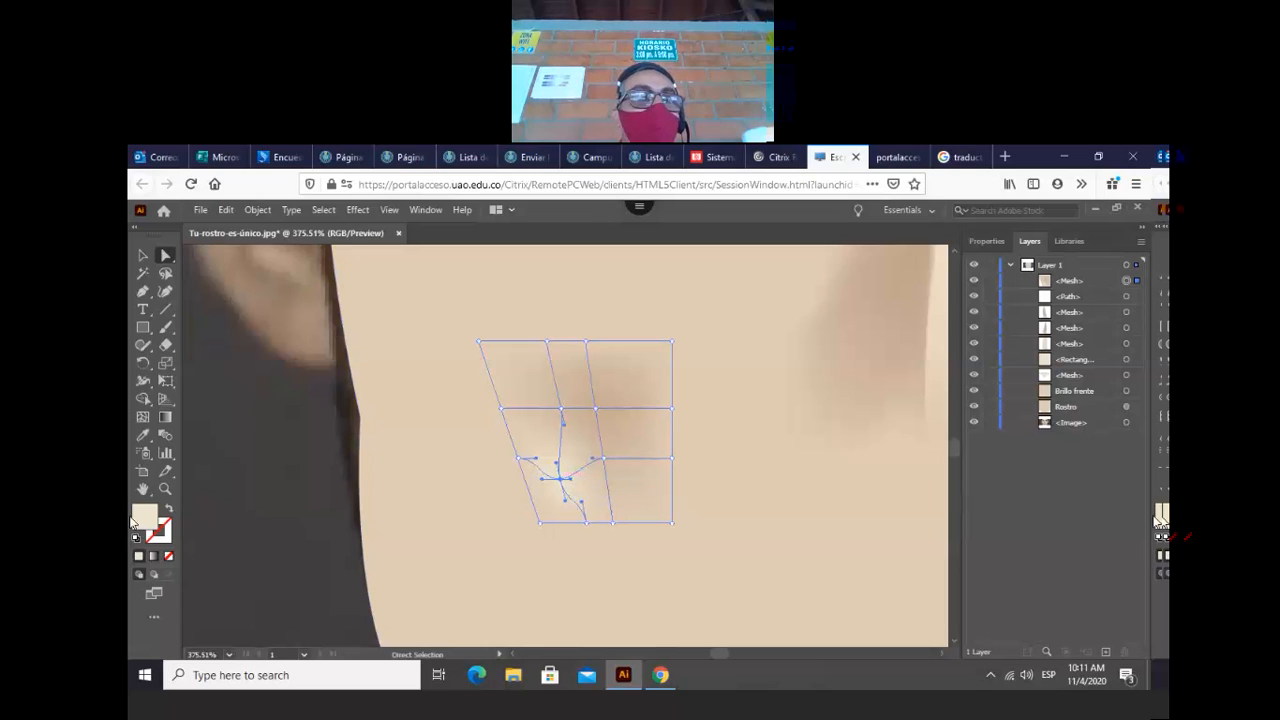
pyautogui.click(165, 479)
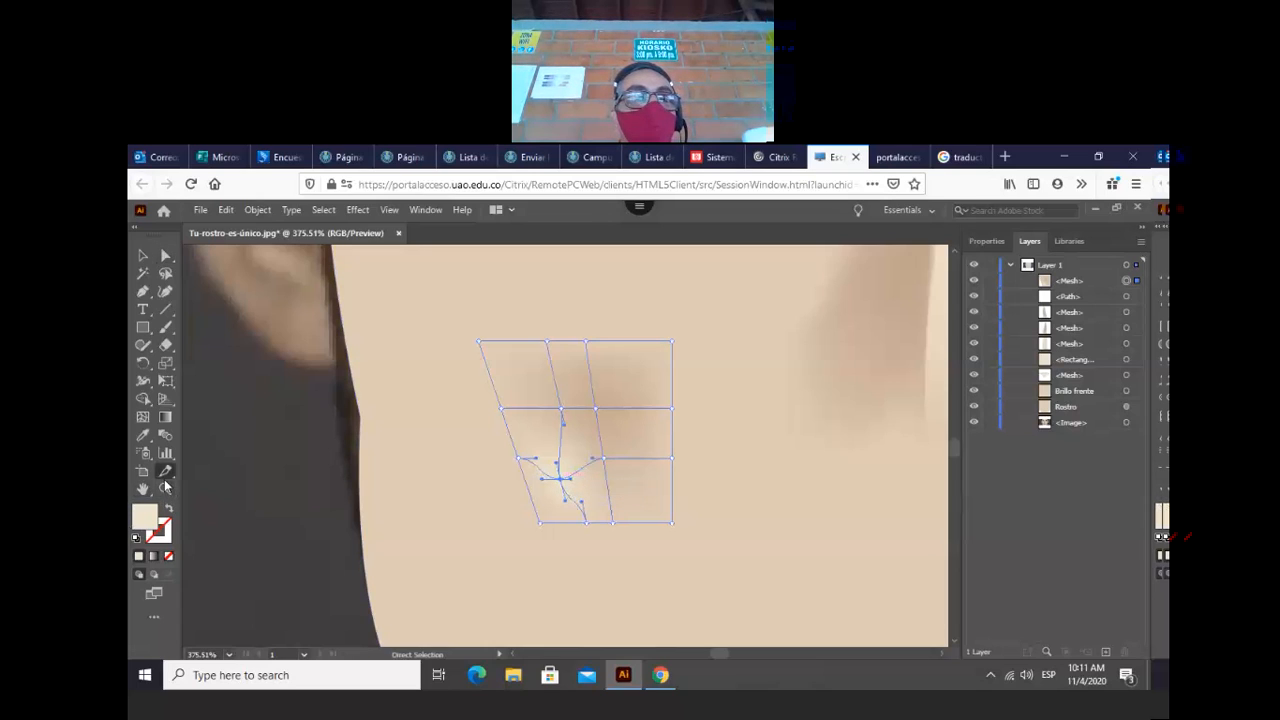
pyautogui.click(165, 488)
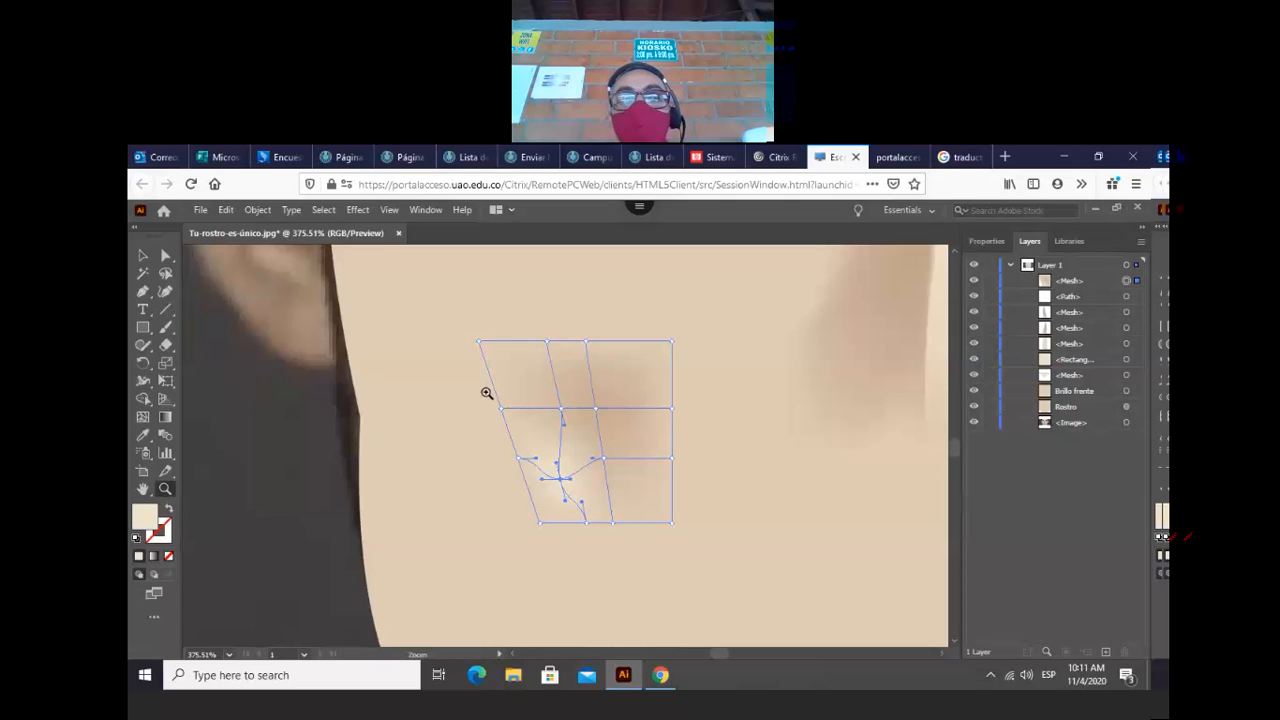
pyautogui.moveTo(486, 393); pyautogui.dragTo(634, 537)
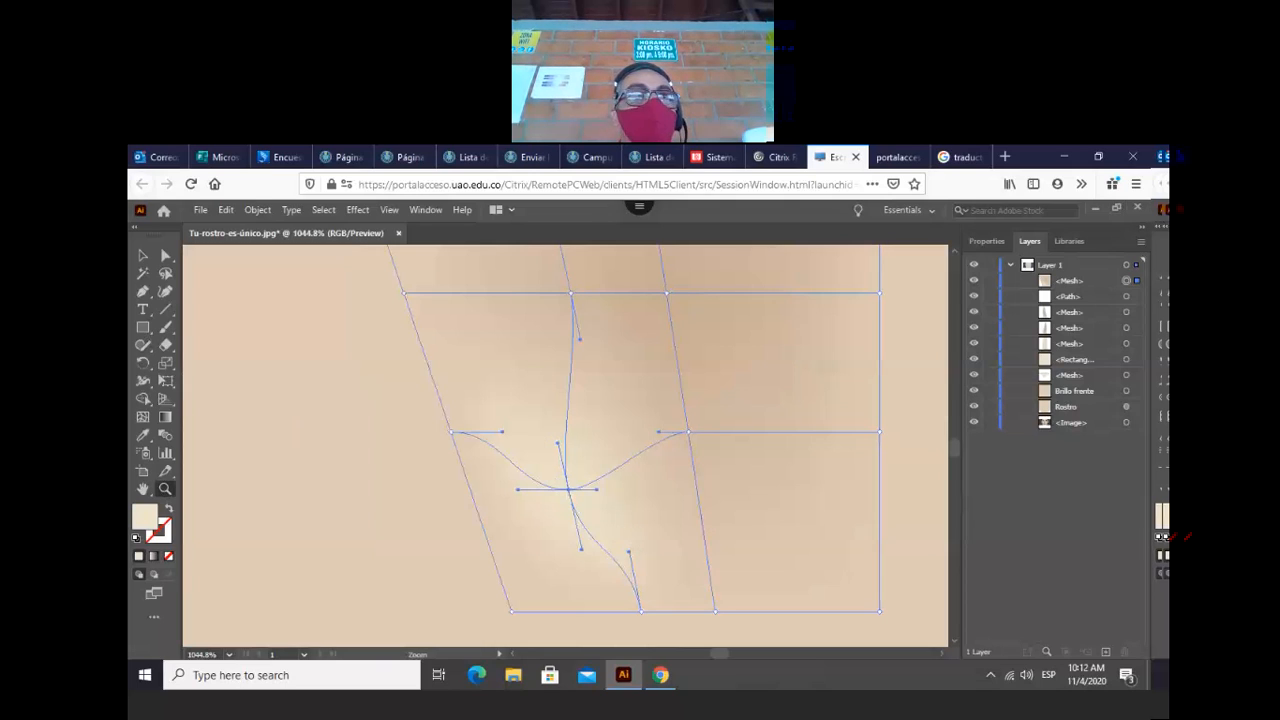
# - Reshape that point's curve handles, stretching one far upward, then fit the artboard
pyautogui.click(166, 256)
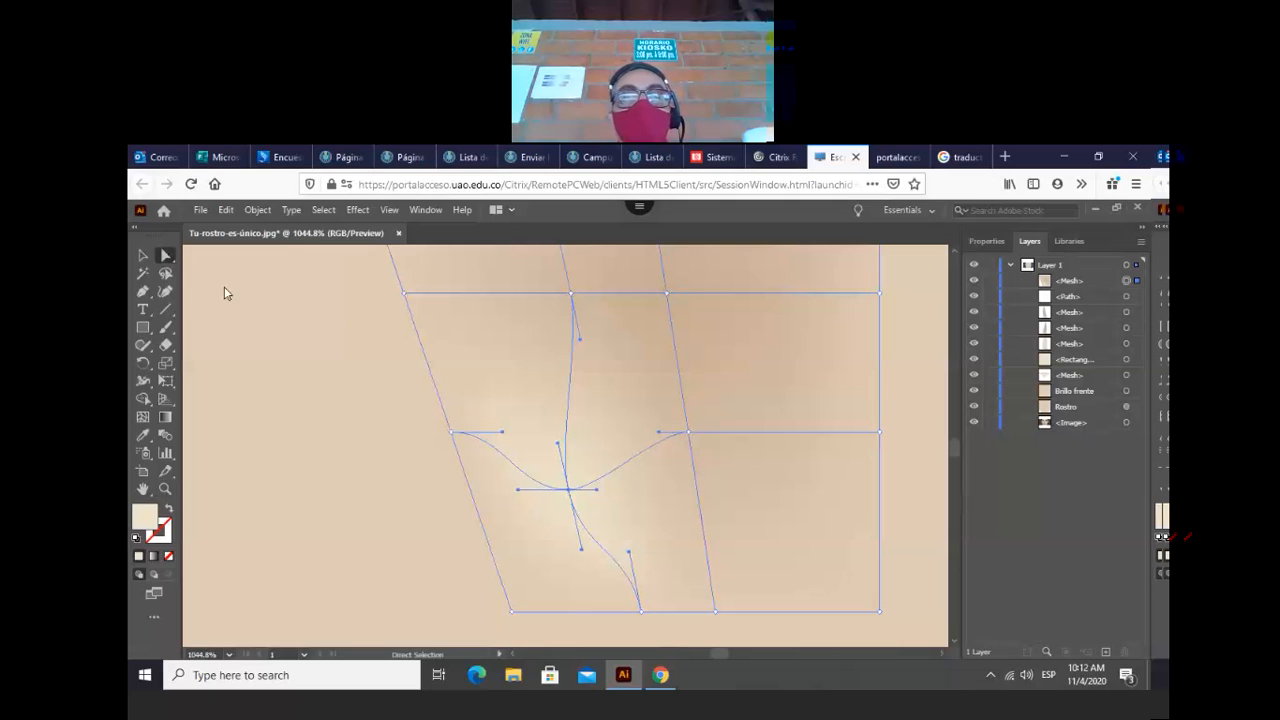
pyautogui.click(507, 440)
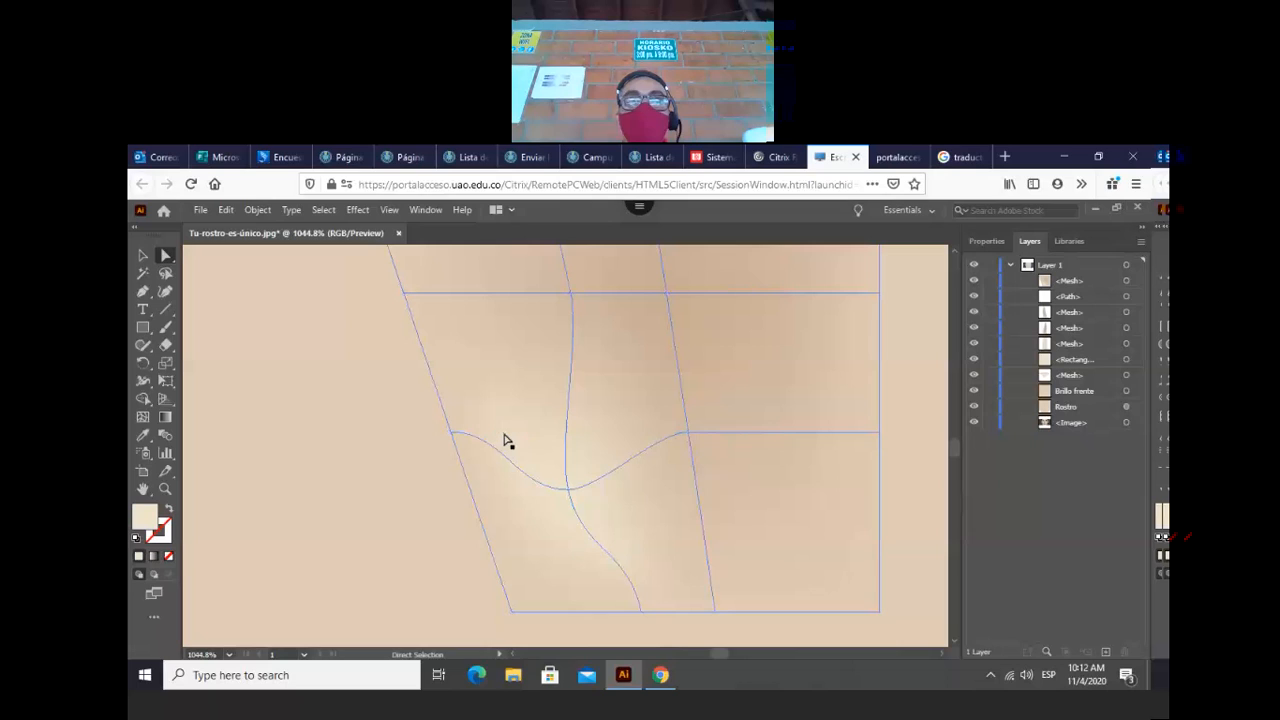
pyautogui.click(568, 492)
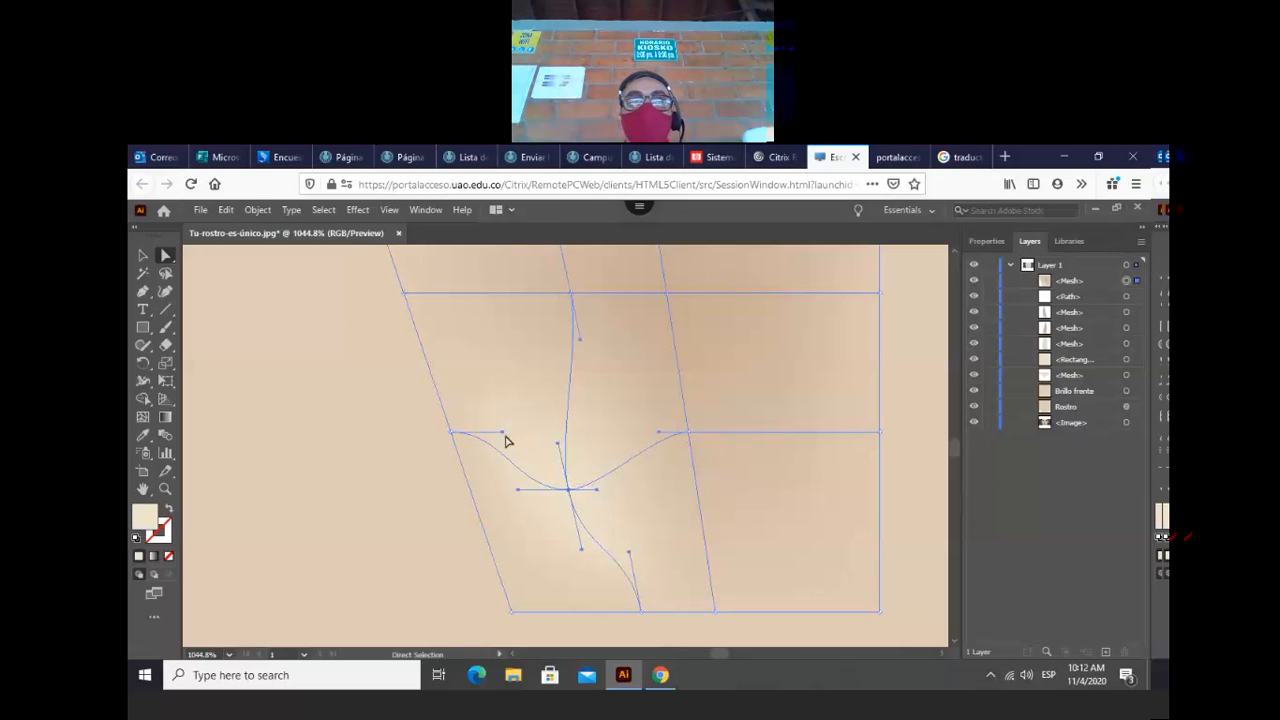
pyautogui.moveTo(503, 416); pyautogui.dragTo(517, 398)
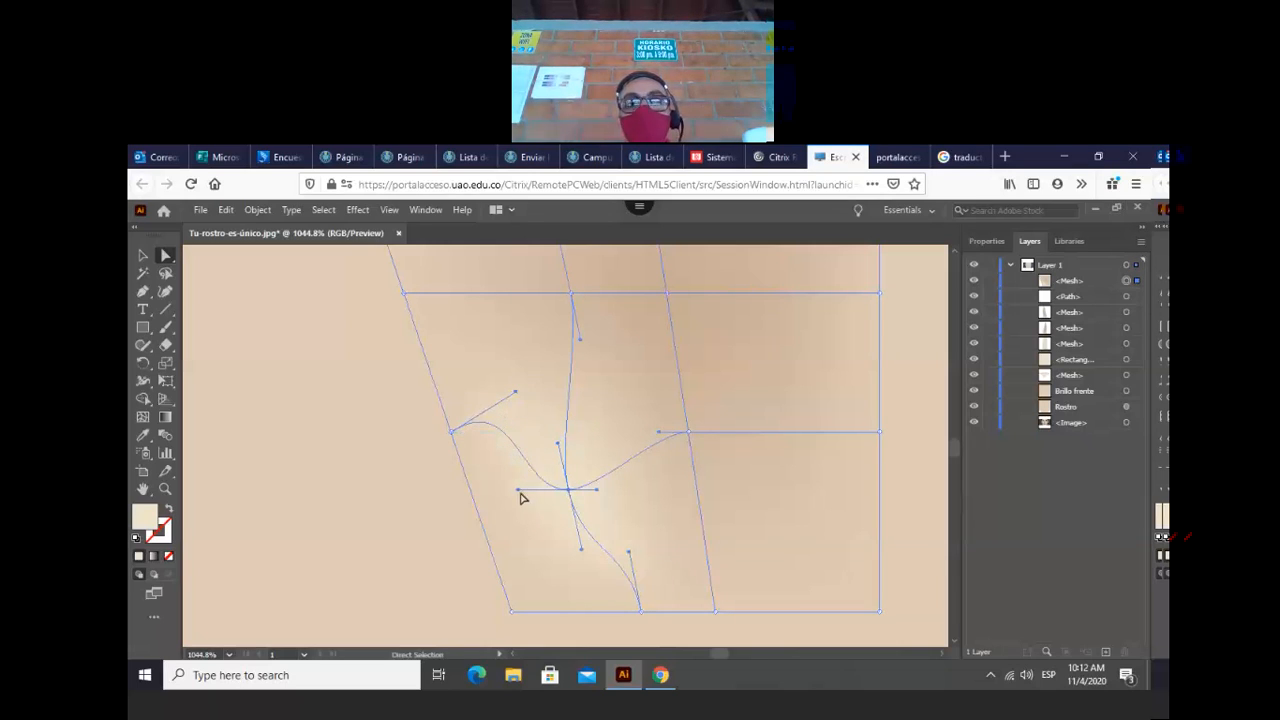
pyautogui.moveTo(519, 491); pyautogui.dragTo(519, 521)
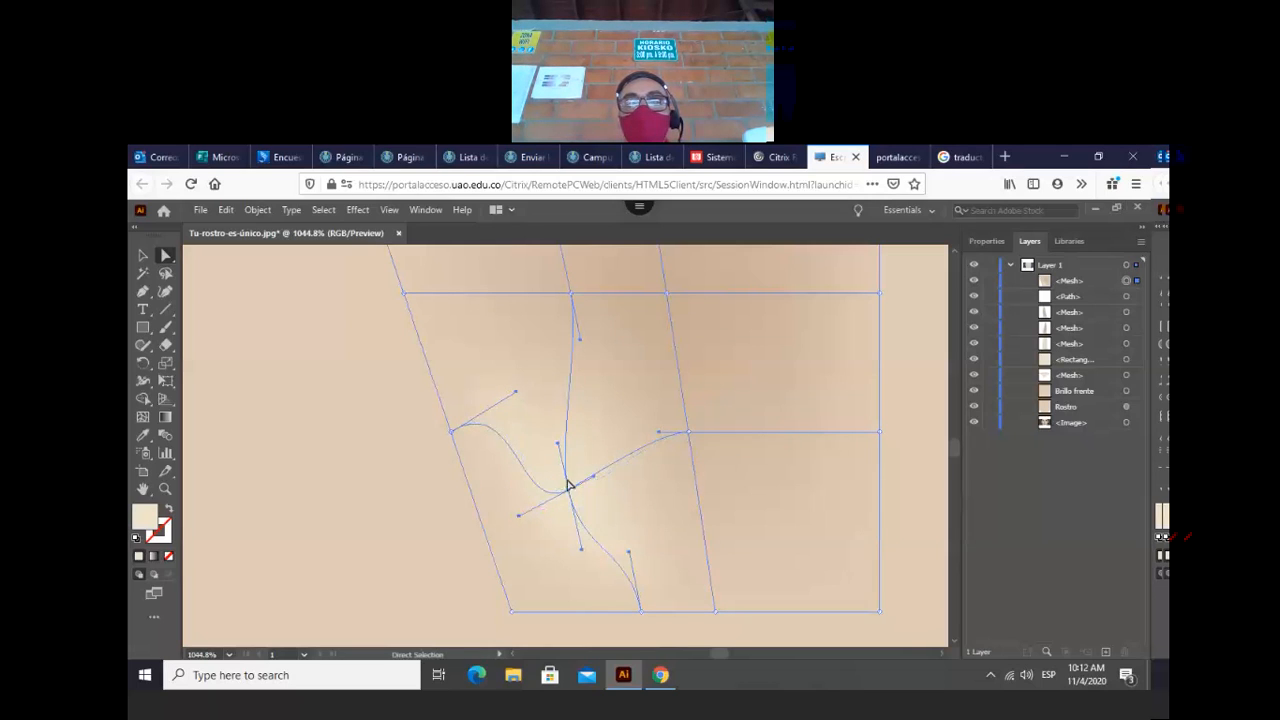
pyautogui.moveTo(593, 482); pyautogui.dragTo(648, 297)
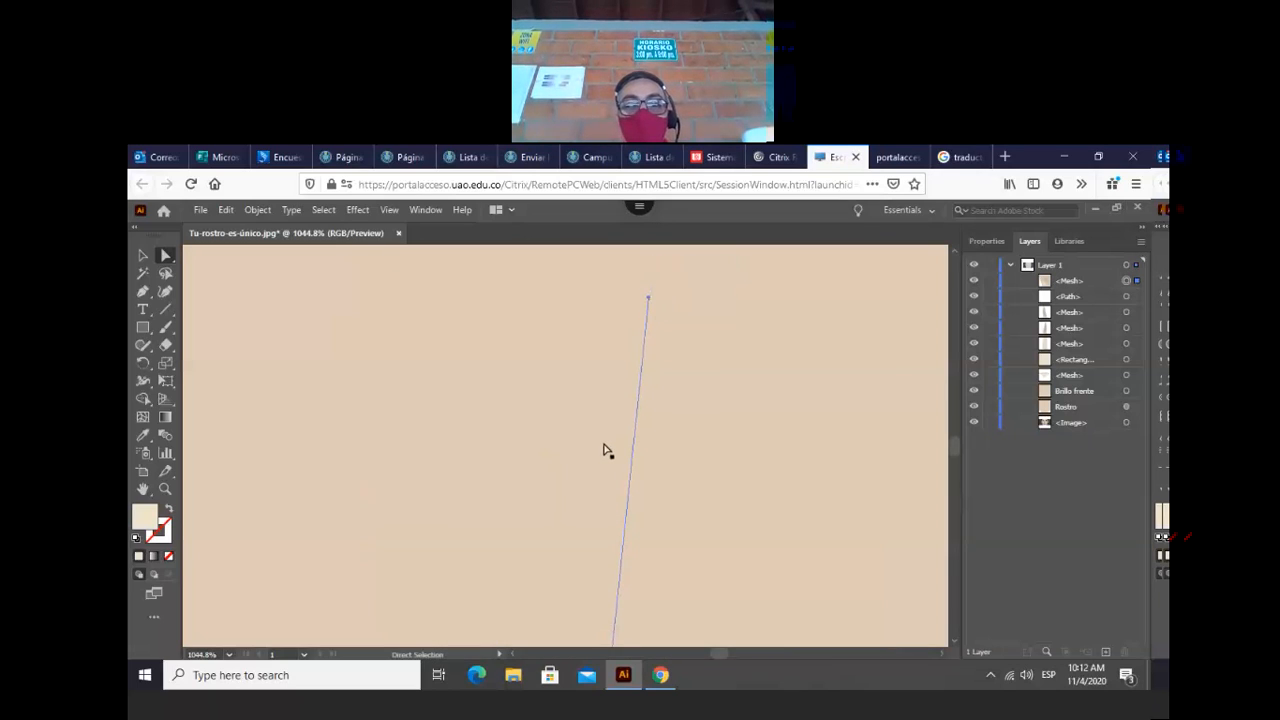
pyautogui.click(143, 488)
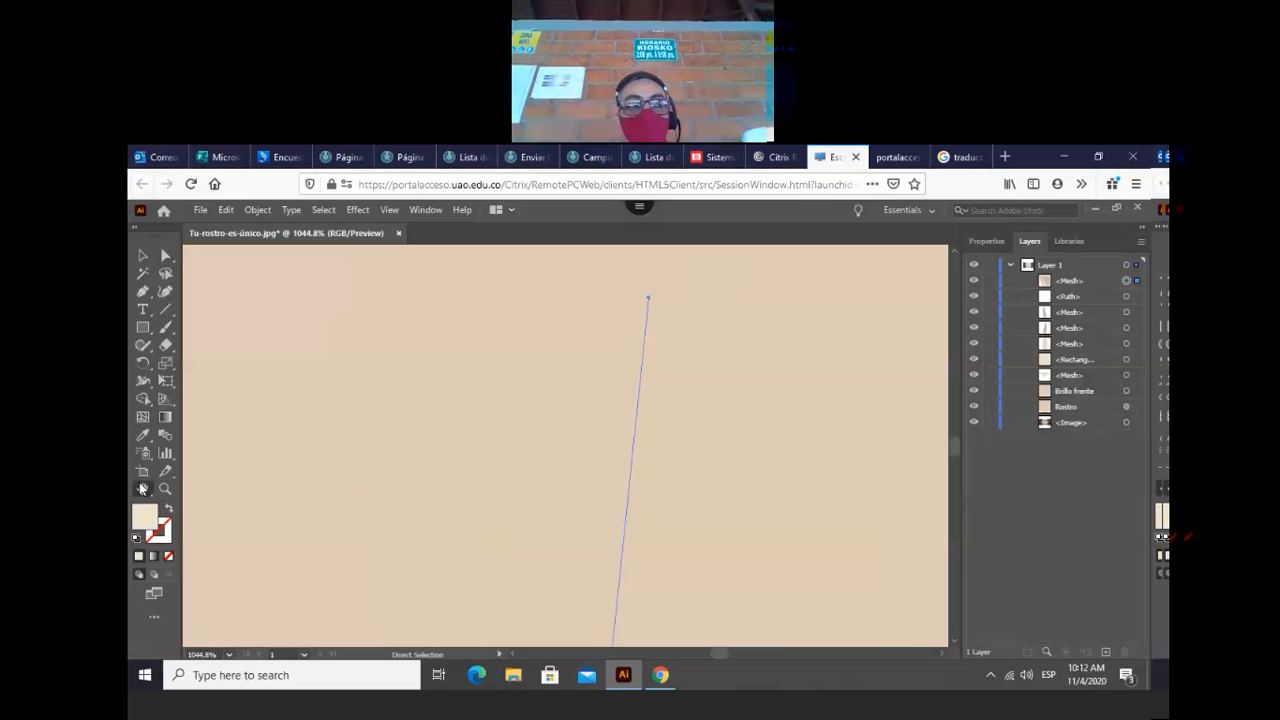
pyautogui.doubleClick(143, 488)
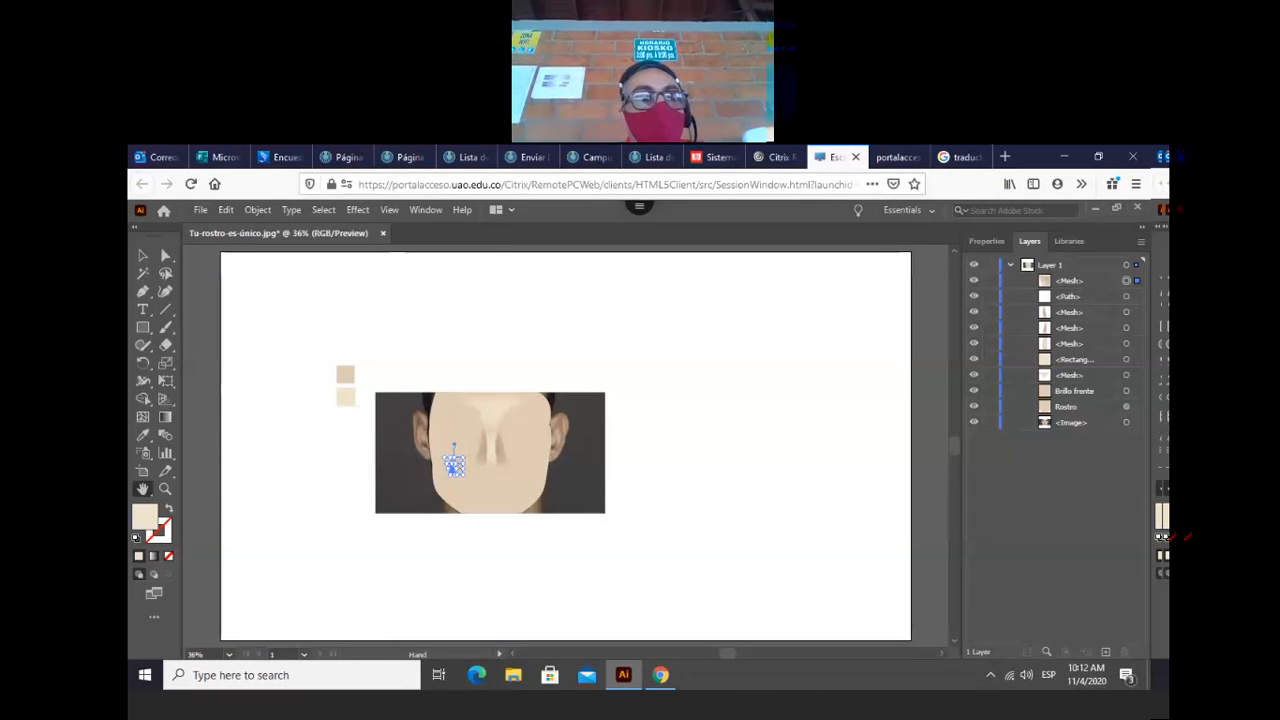
# - Zoom into the left side of the face, nudge the cheek highlight mesh into place, then fit the artboard
pyautogui.click(166, 489)
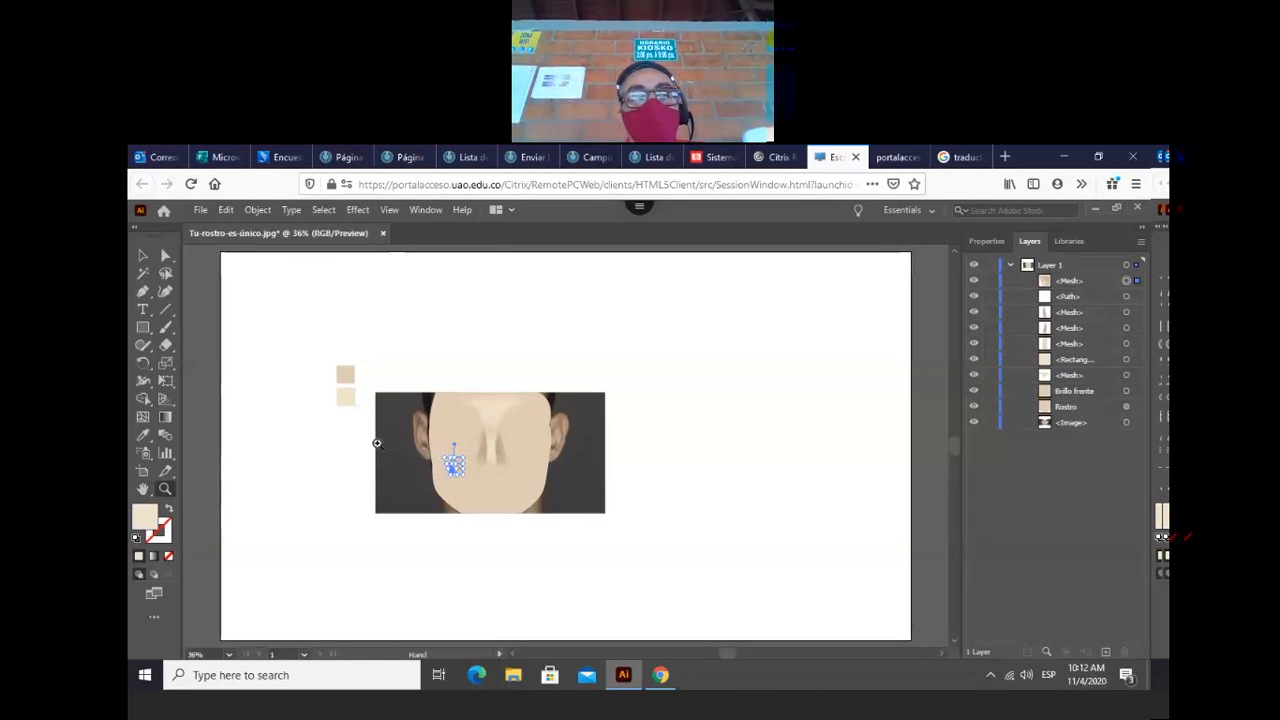
pyautogui.moveTo(428, 418); pyautogui.dragTo(504, 515)
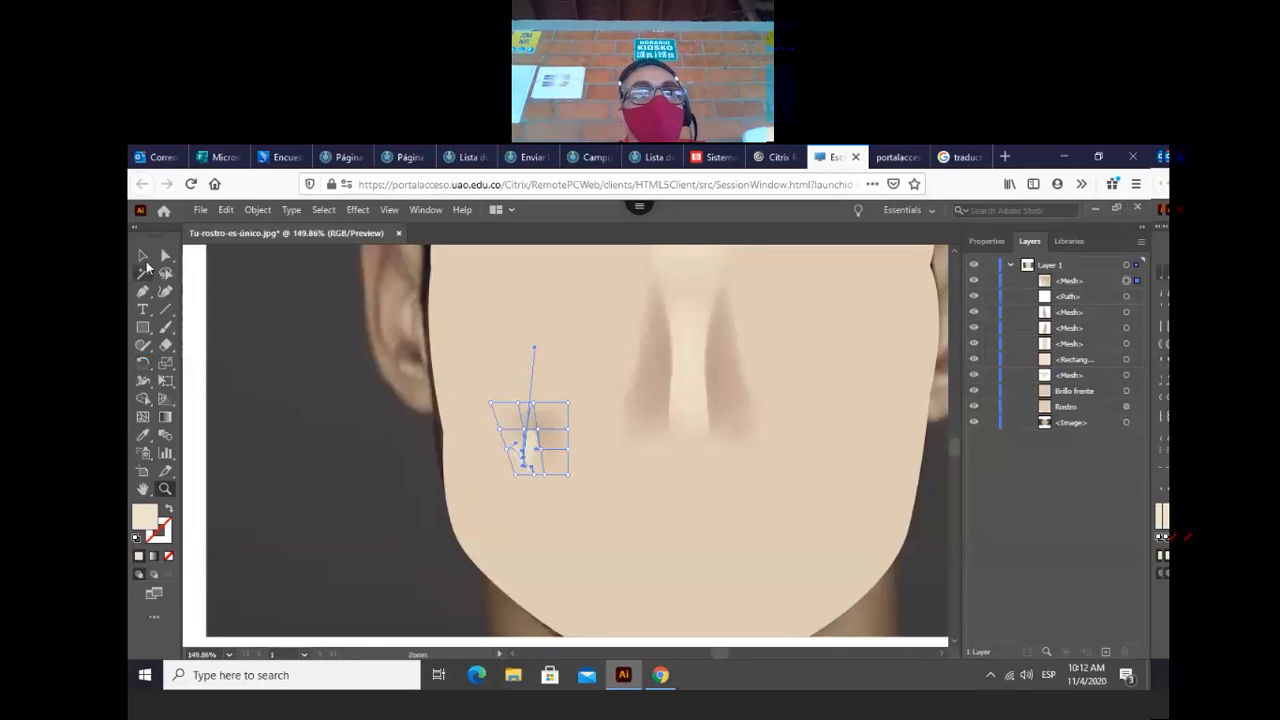
pyautogui.click(166, 256)
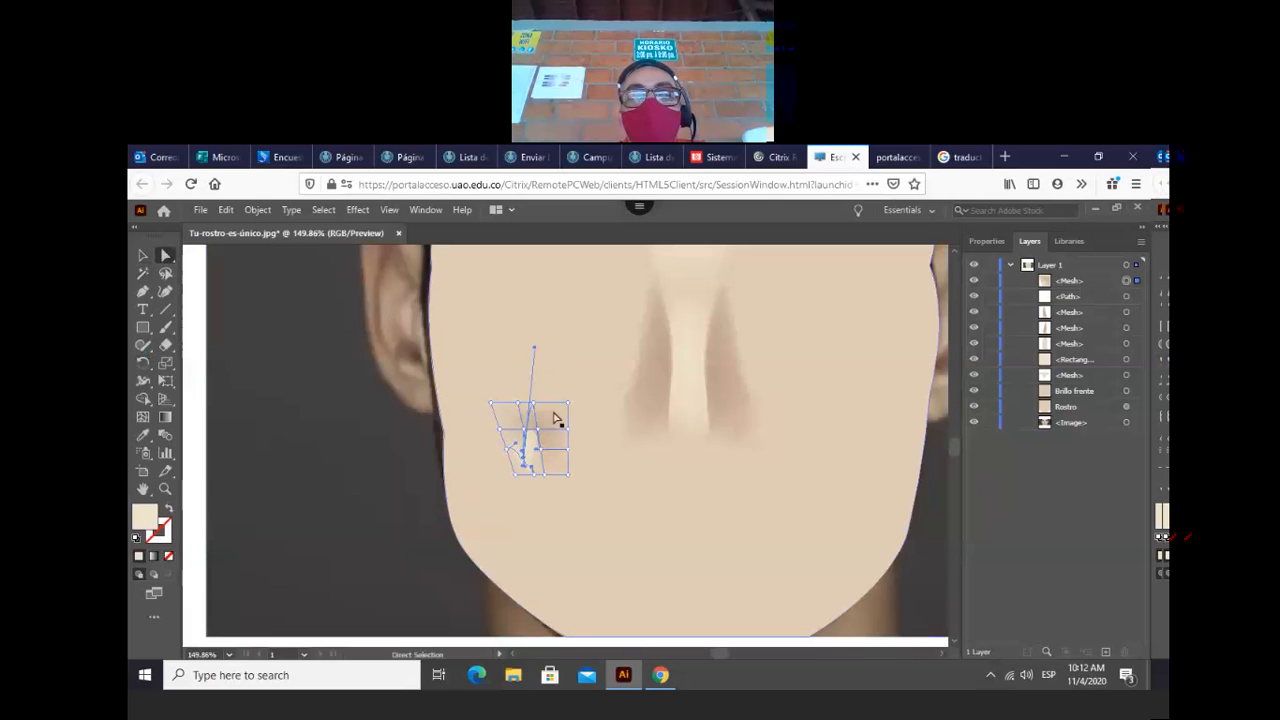
pyautogui.press('v')
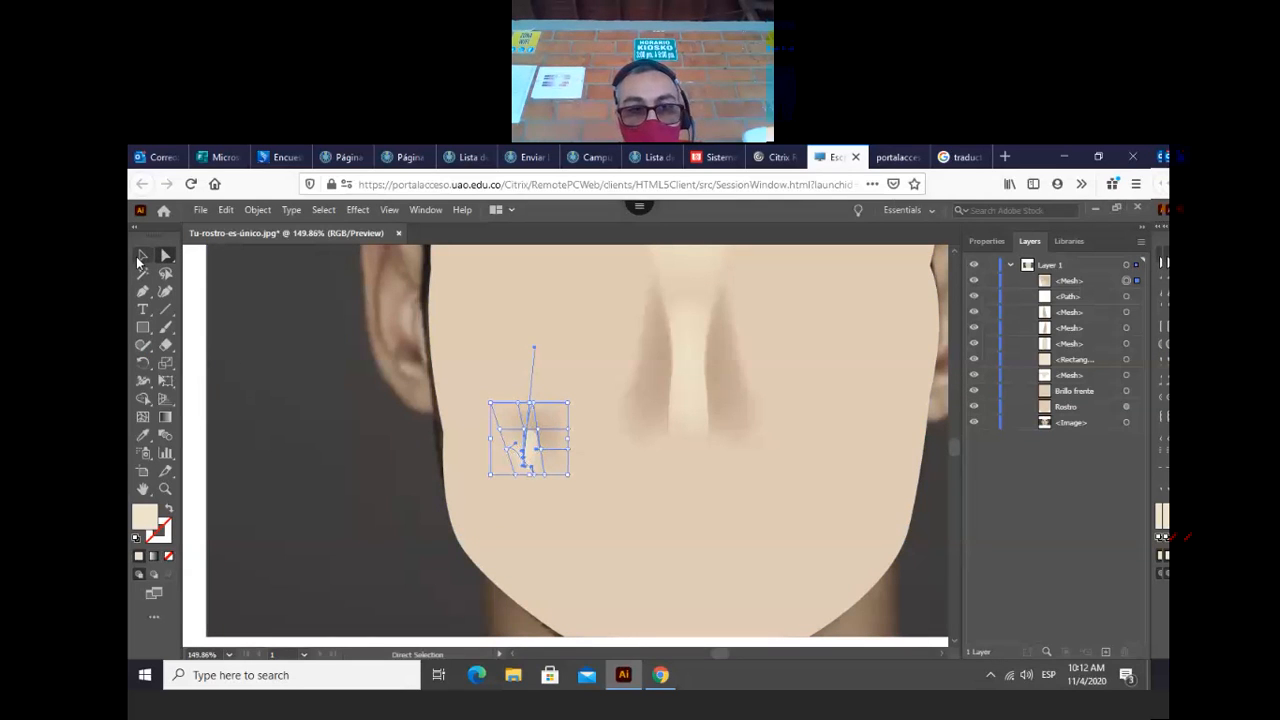
pyautogui.click(311, 398)
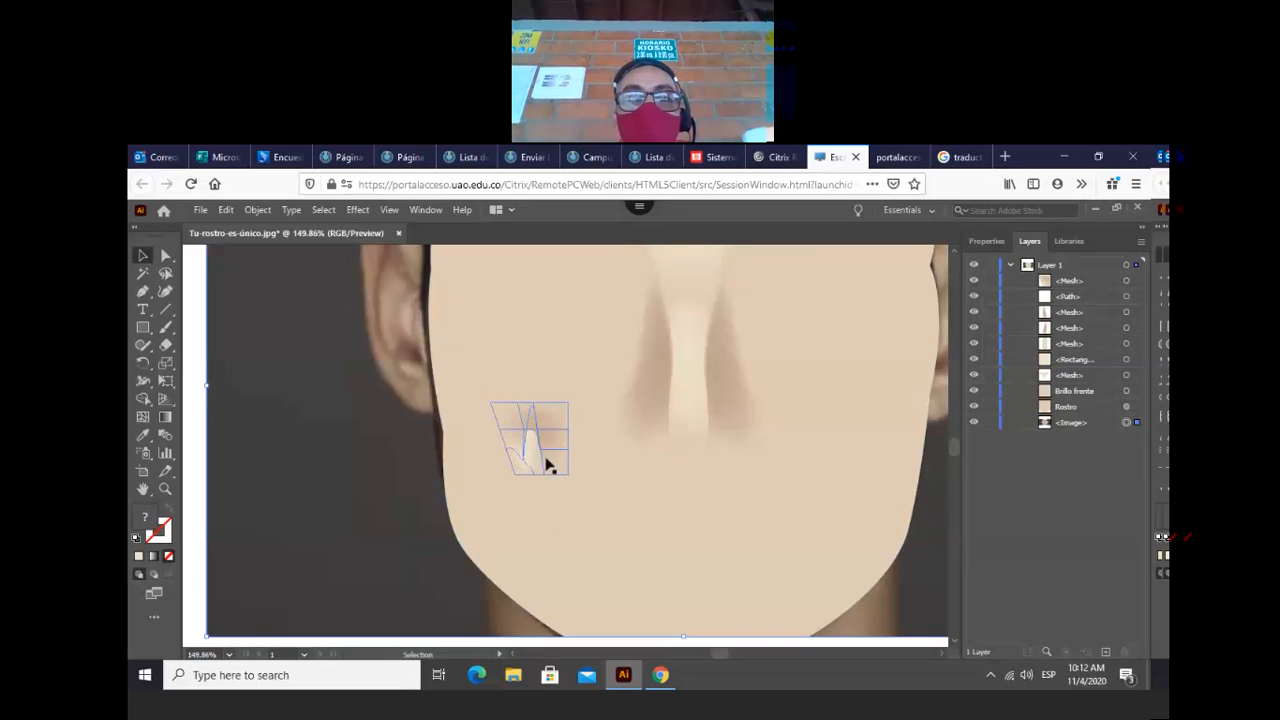
pyautogui.moveTo(527, 449); pyautogui.dragTo(530, 452)
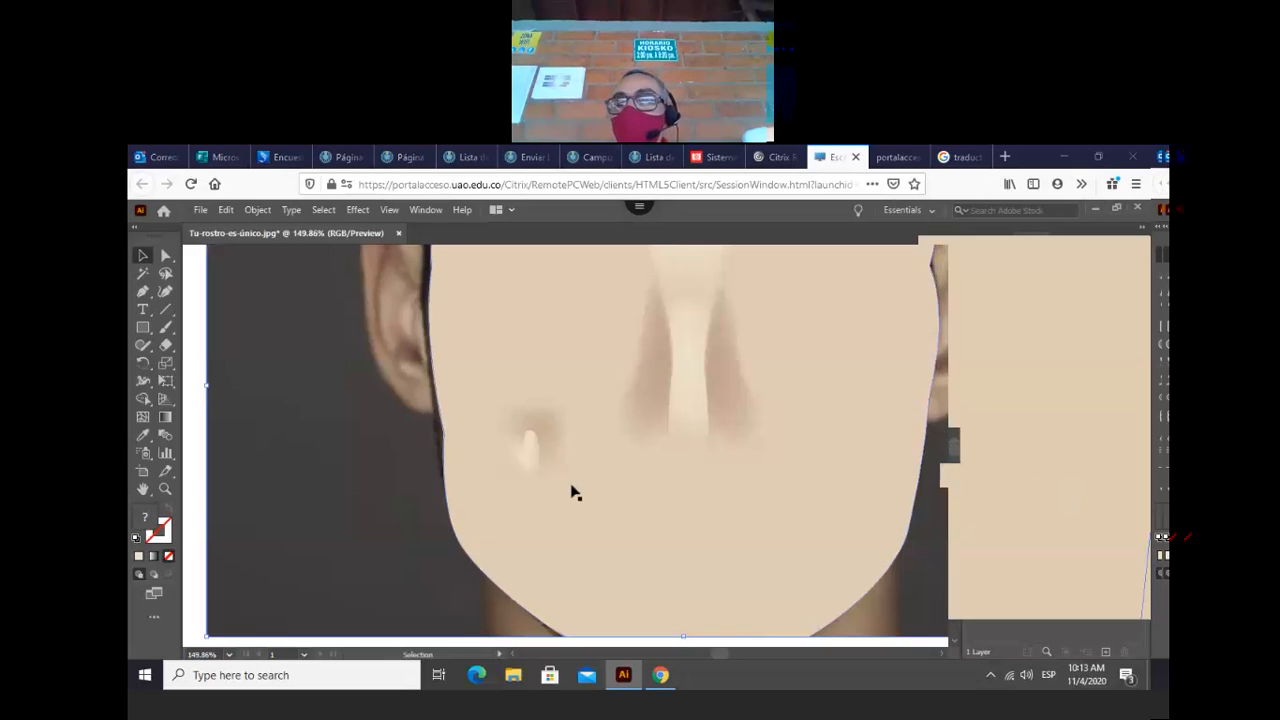
pyautogui.doubleClick(142, 490)
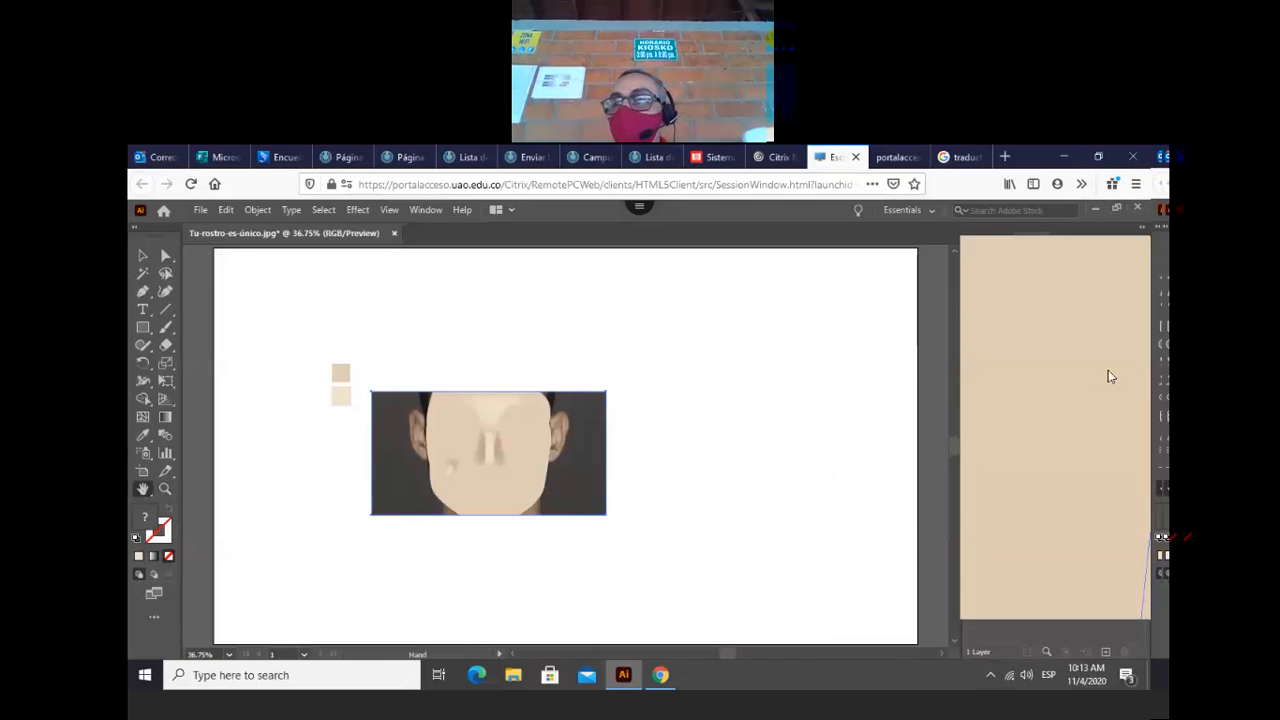
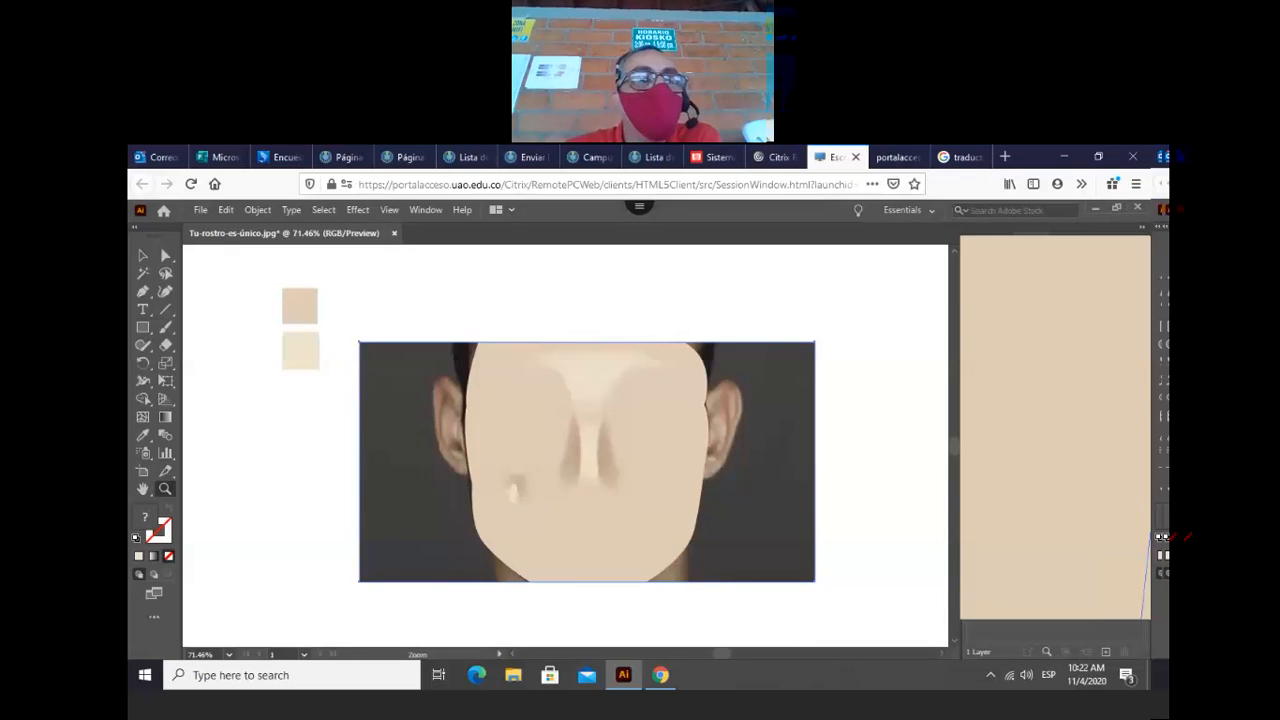
# - Draw a small third swatch square beneath the two skin-tone swatches
pyautogui.click(143, 328)
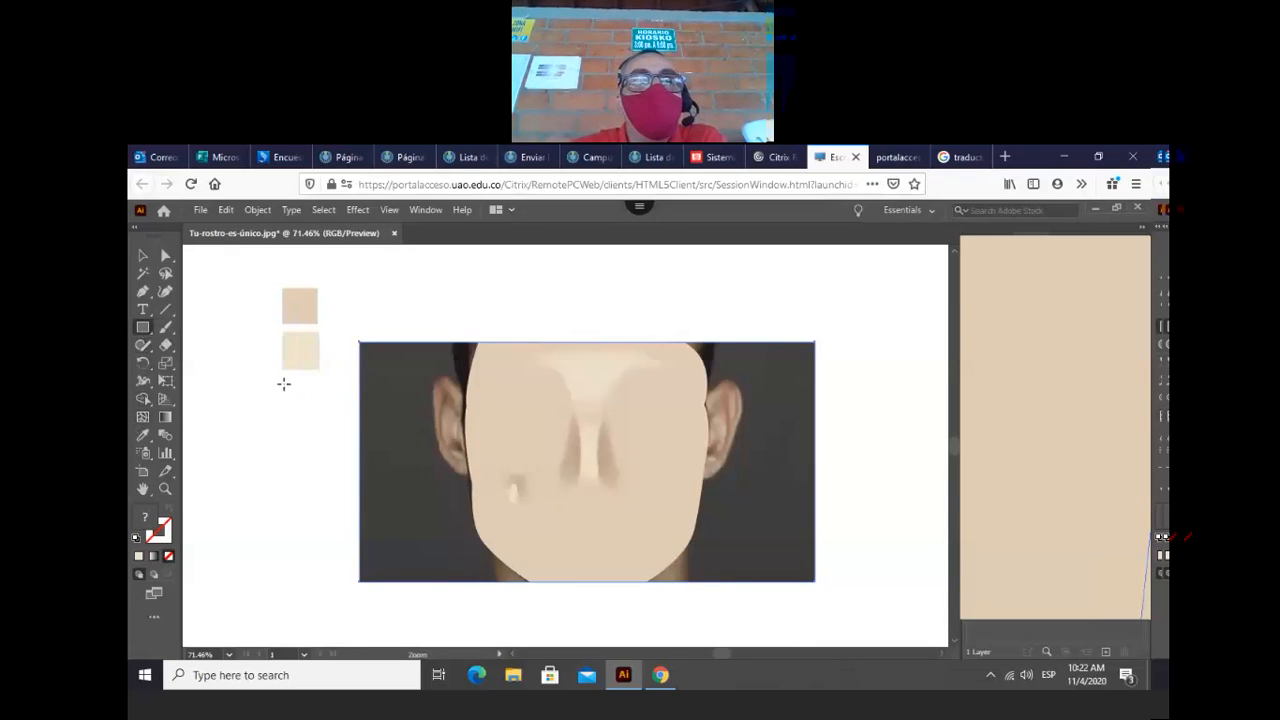
pyautogui.moveTo(283, 384); pyautogui.dragTo(325, 423)
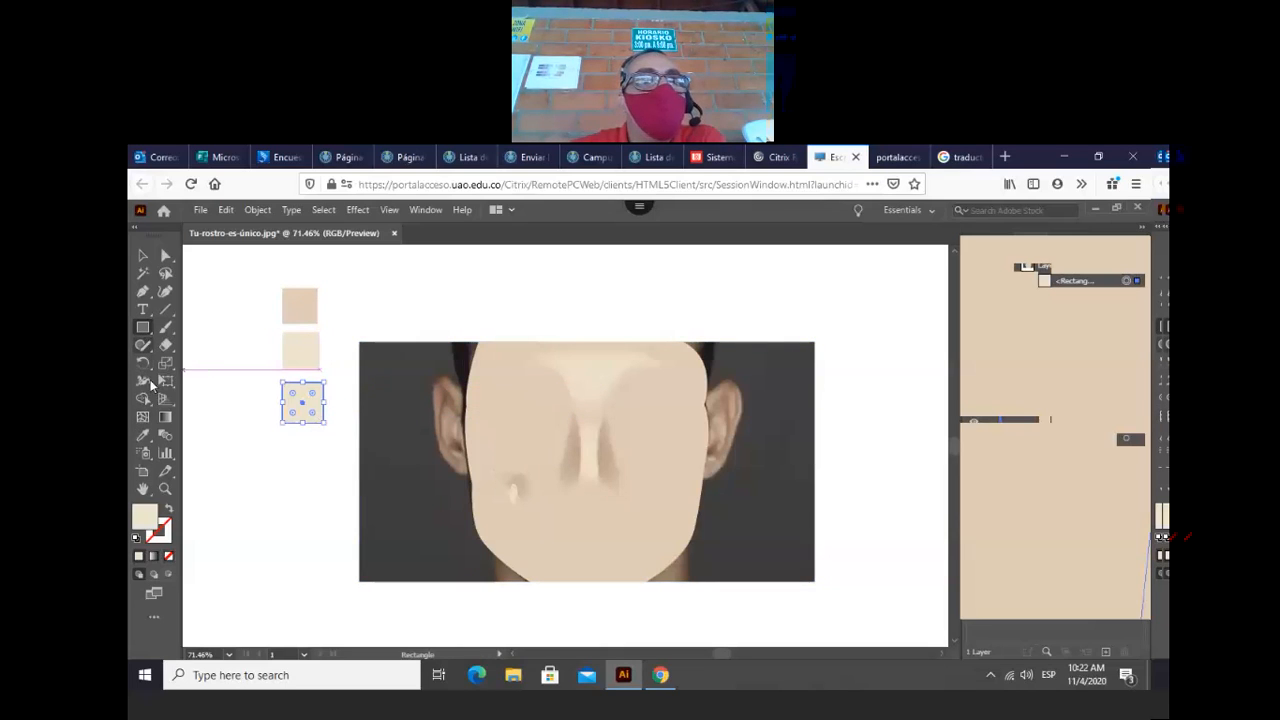
# - Fill the new square with the tan skin tone sampled beside the nose, then deselect it
pyautogui.click(143, 435)
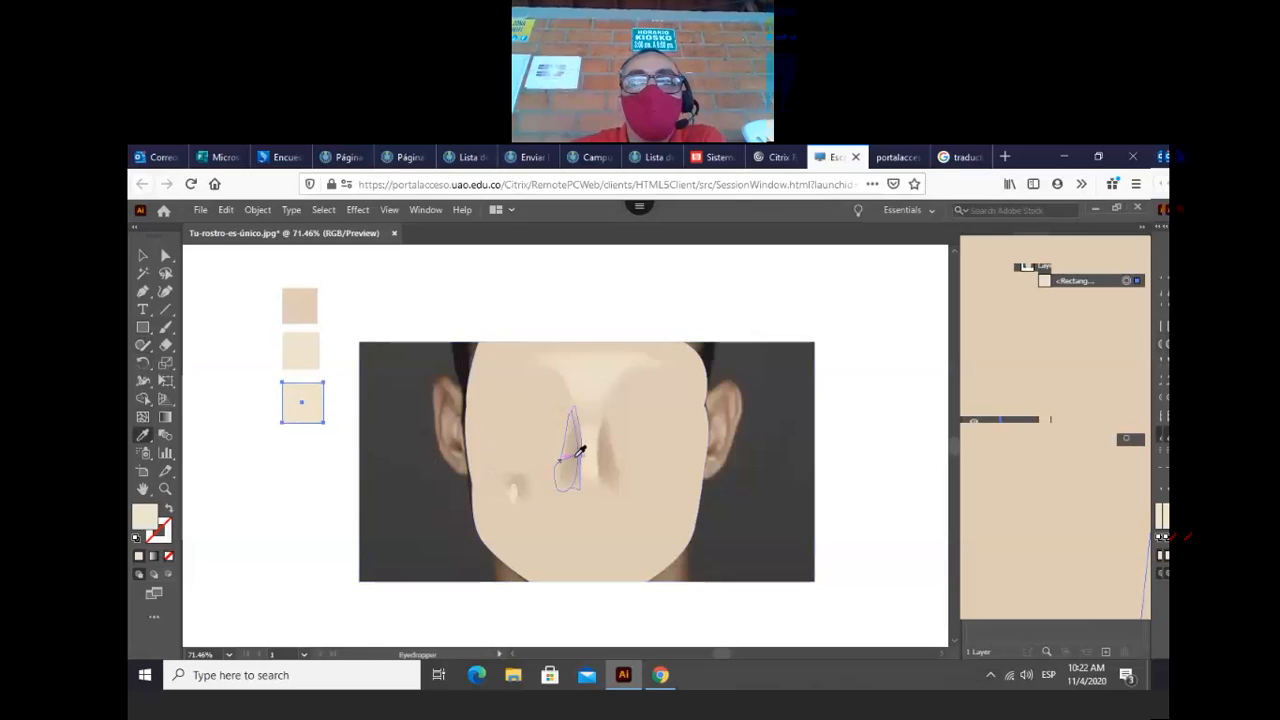
pyautogui.click(581, 450)
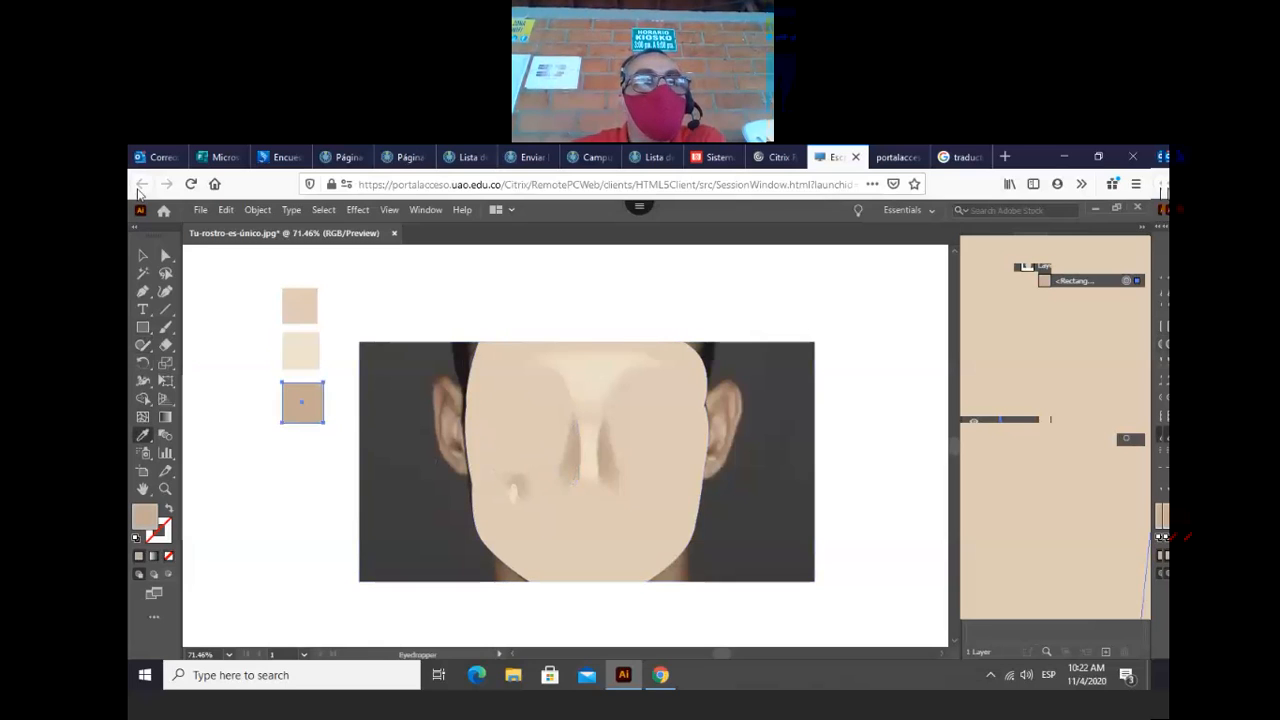
pyautogui.click(143, 256)
pyautogui.click(214, 486)
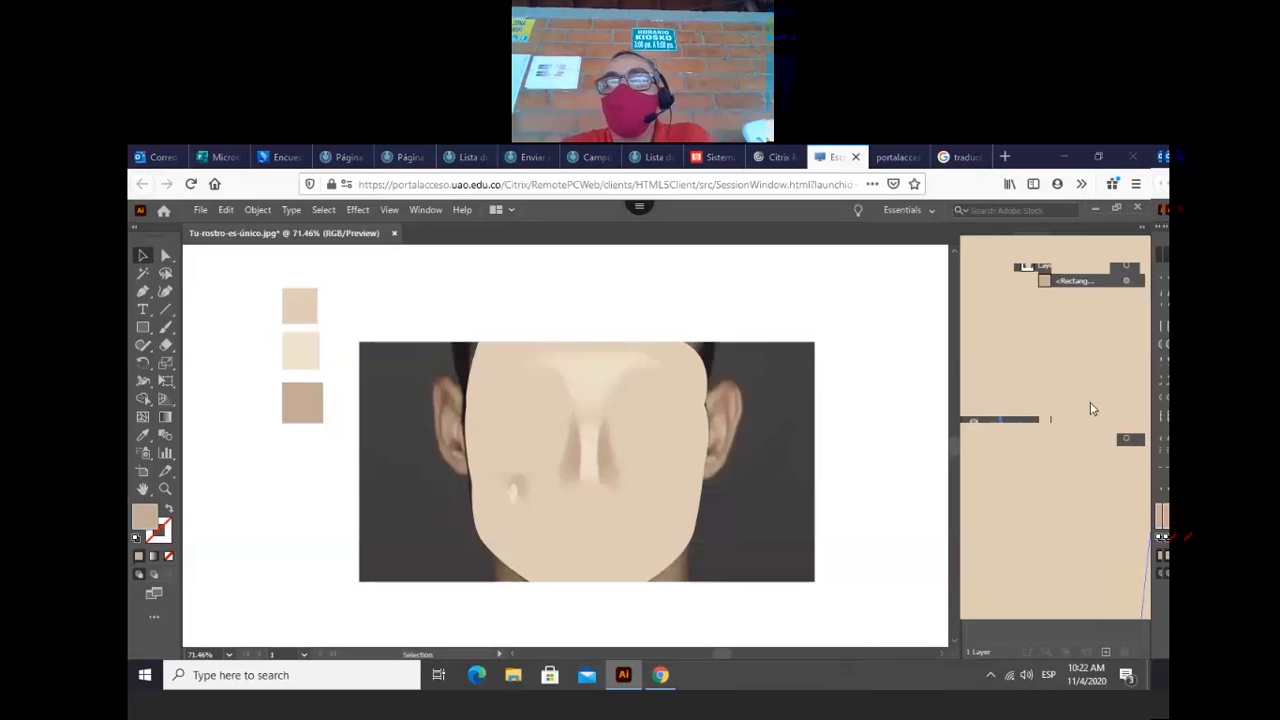
# - Fit the whole artboard in the window
pyautogui.scroll(-2, 630, 418)
pyautogui.scroll(1, 635, 427)
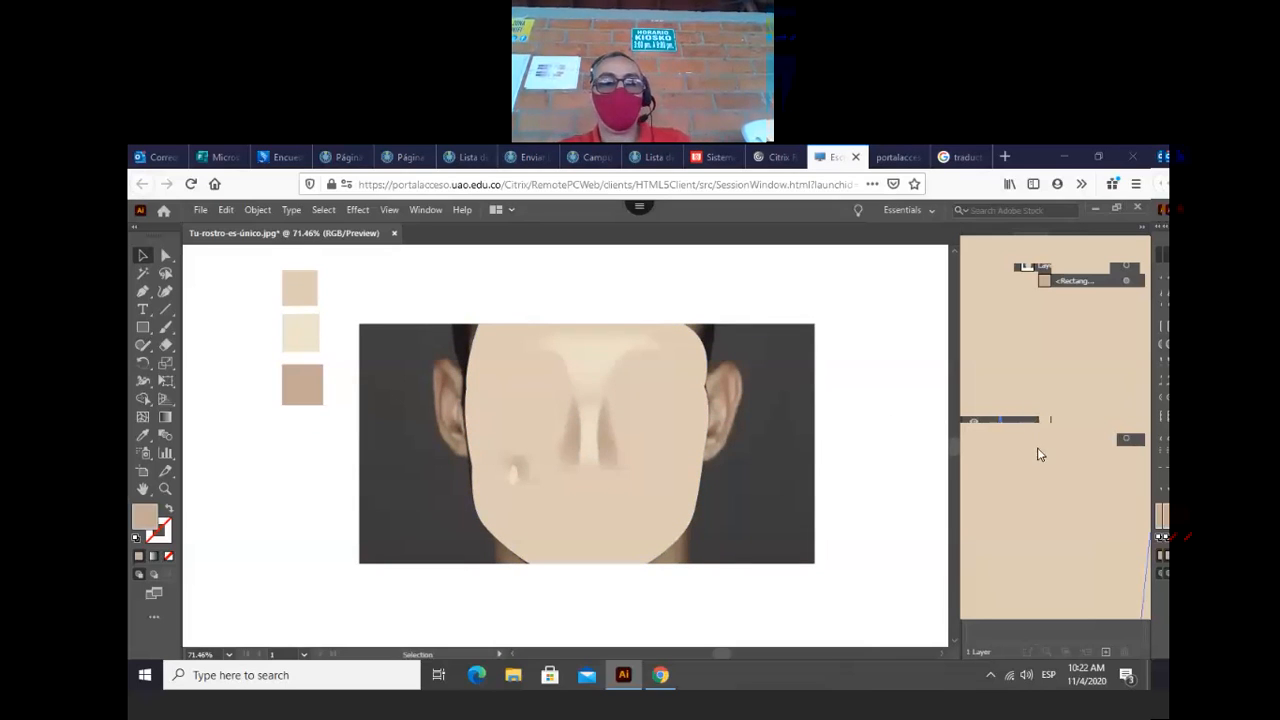
pyautogui.click(143, 490)
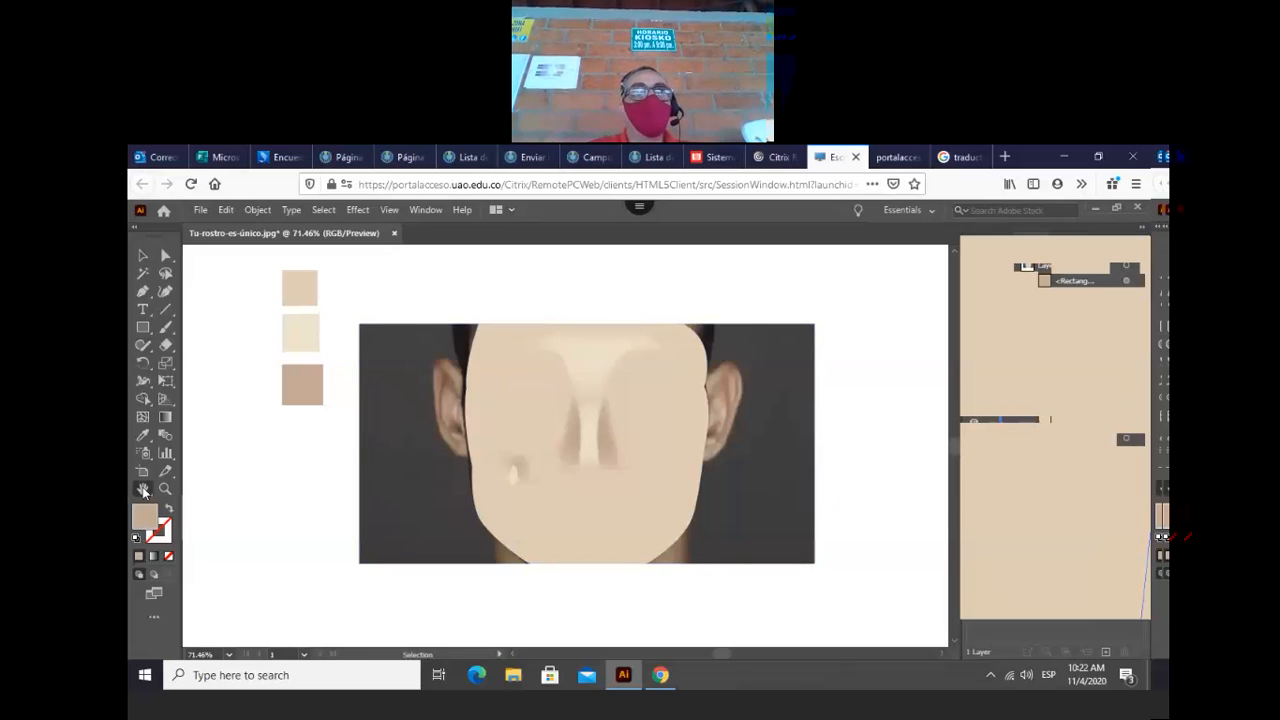
pyautogui.doubleClick(143, 490)
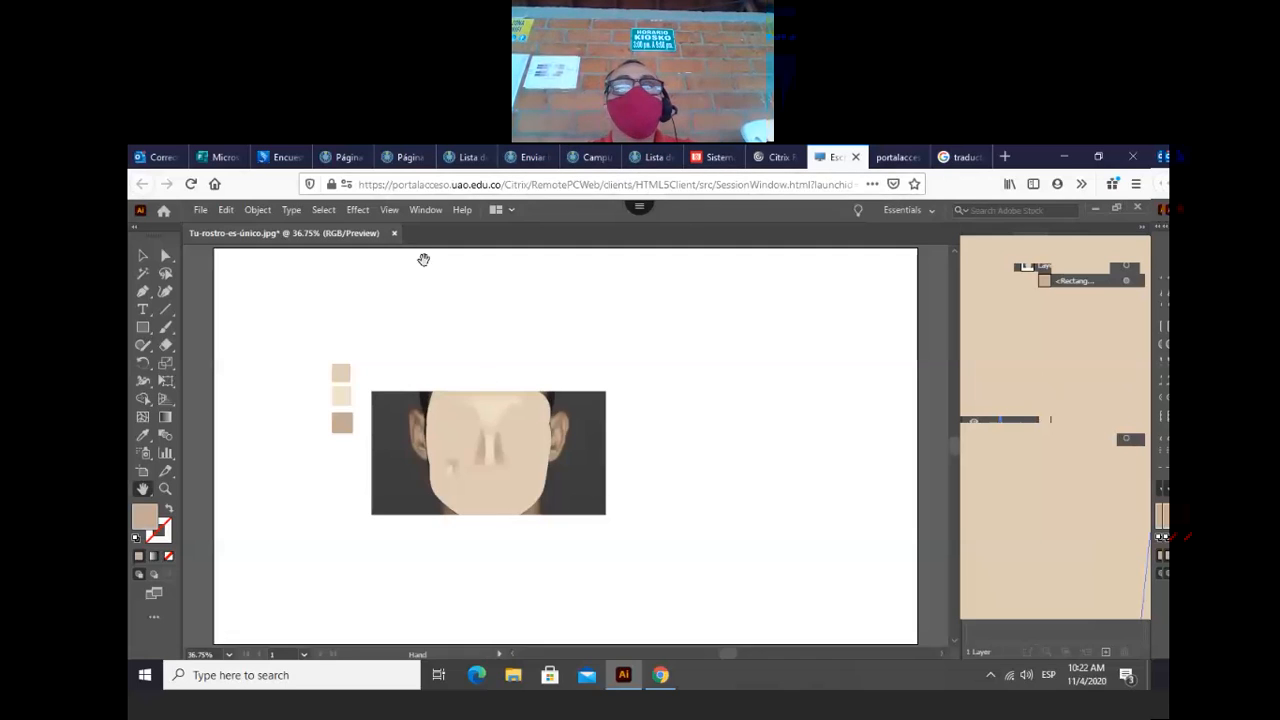
# - Reopen the Layers panel from the Window menu
pyautogui.click(426, 210)
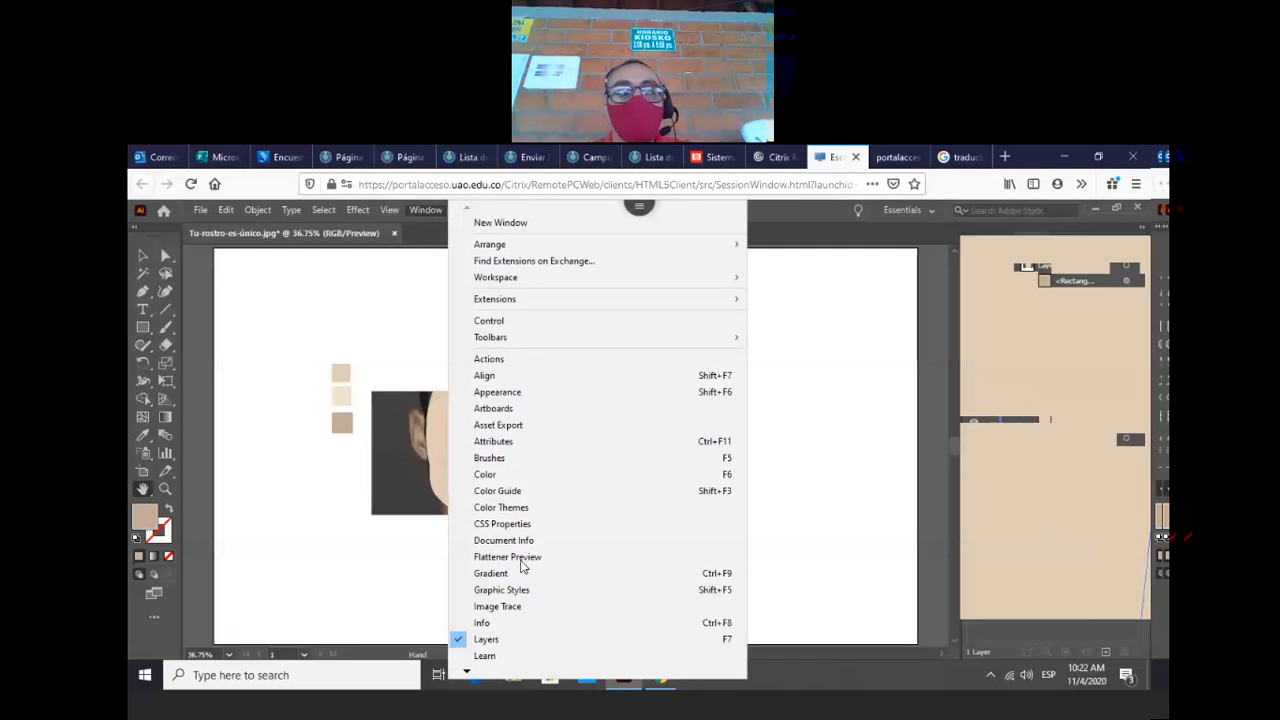
pyautogui.click(496, 642)
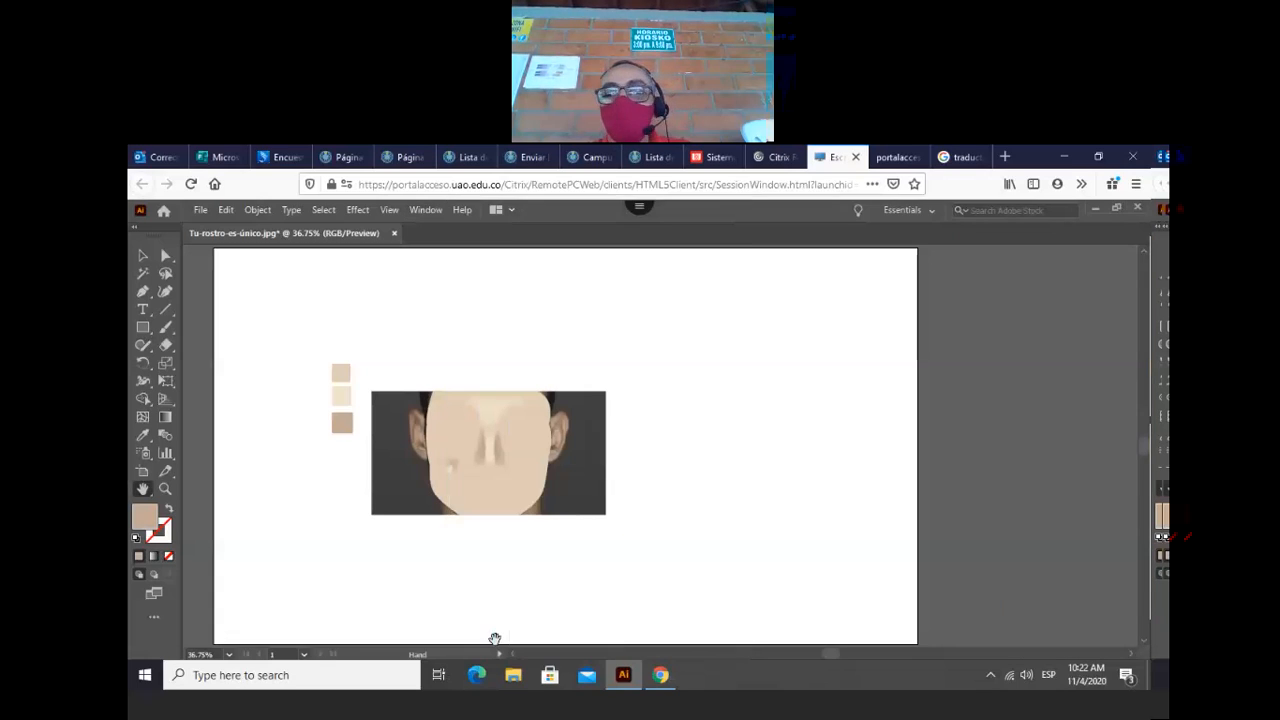
pyautogui.click(437, 212)
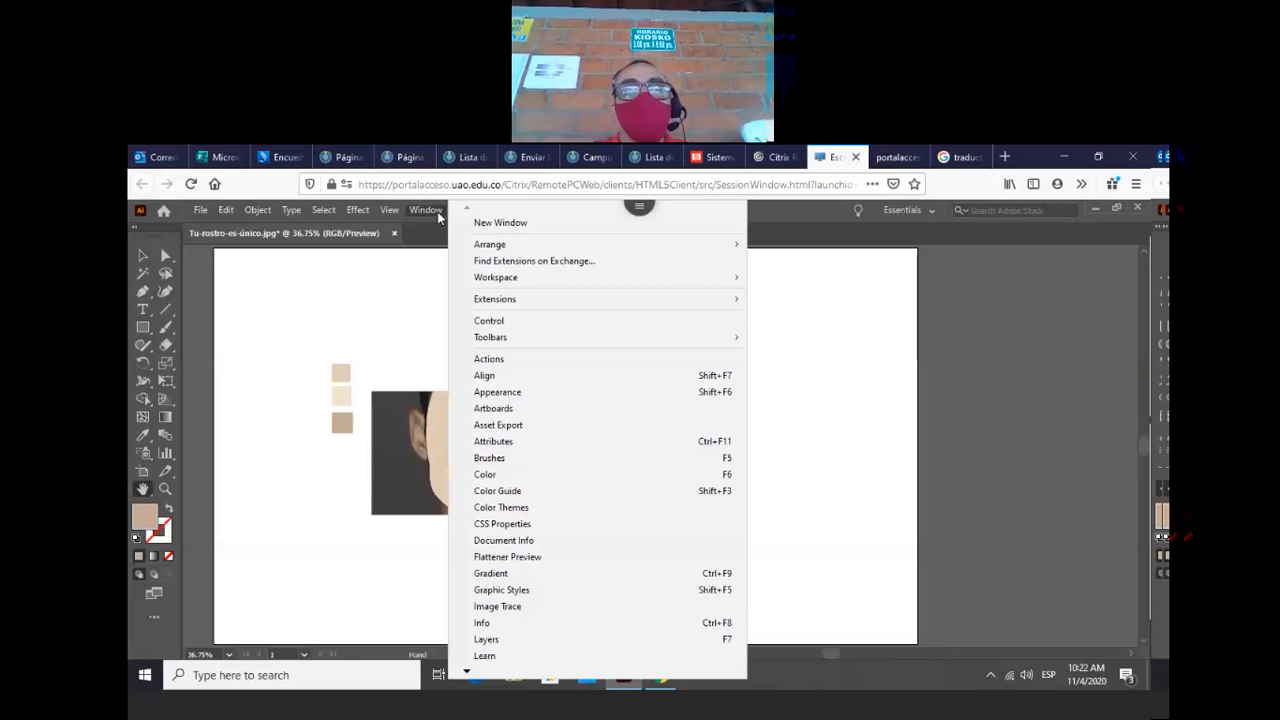
pyautogui.click(490, 640)
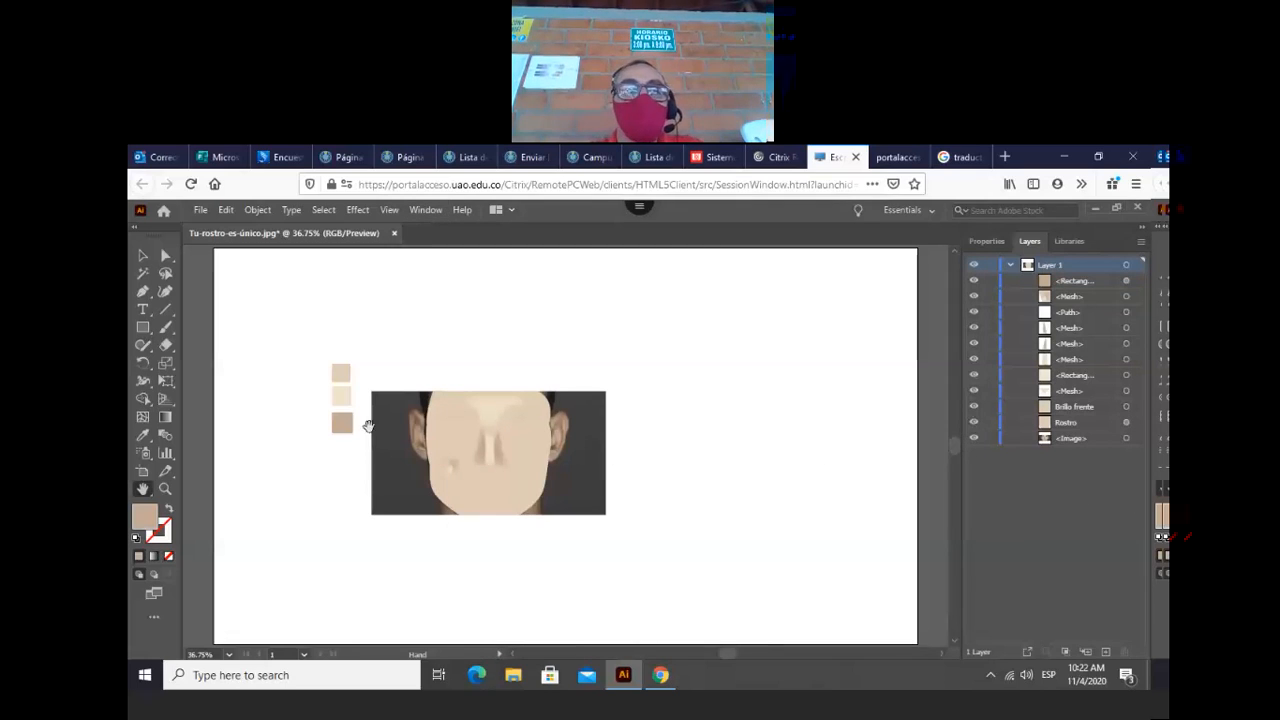
# - Zoom into the portrait, hide the Rostro face shape, and zoom in close on the eyebrow
pyautogui.click(165, 490)
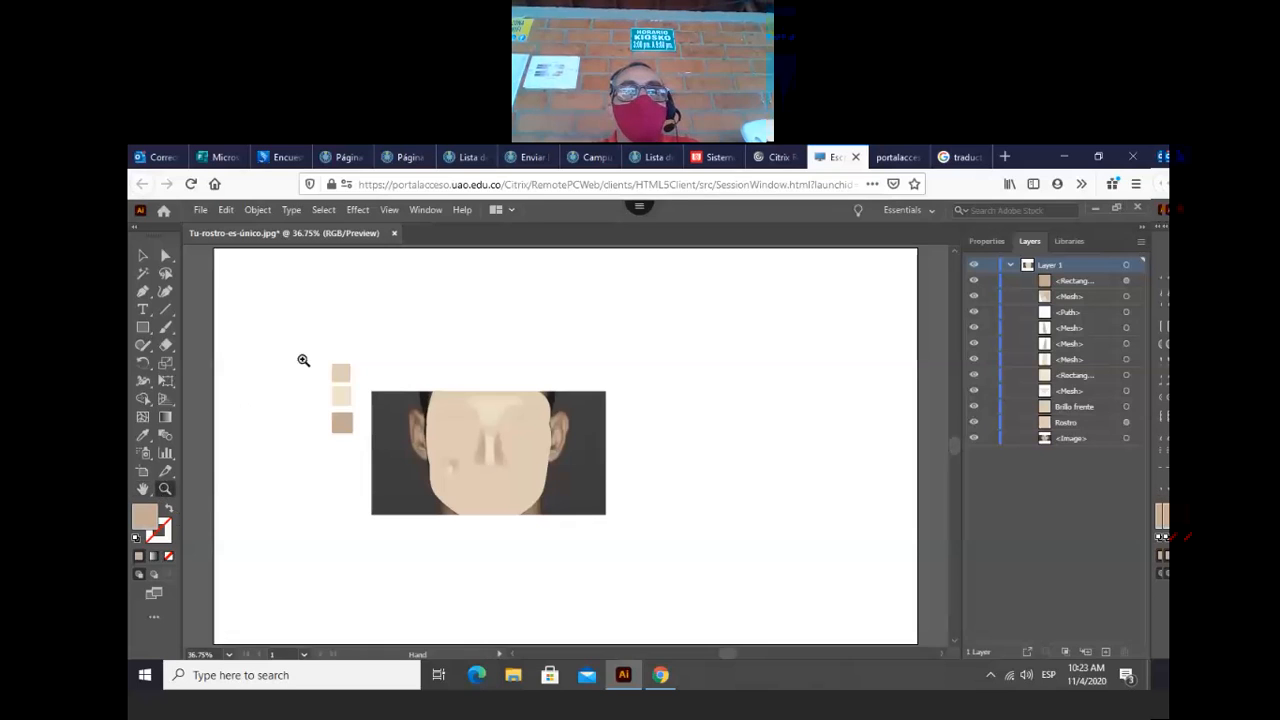
pyautogui.moveTo(303, 360); pyautogui.dragTo(623, 531)
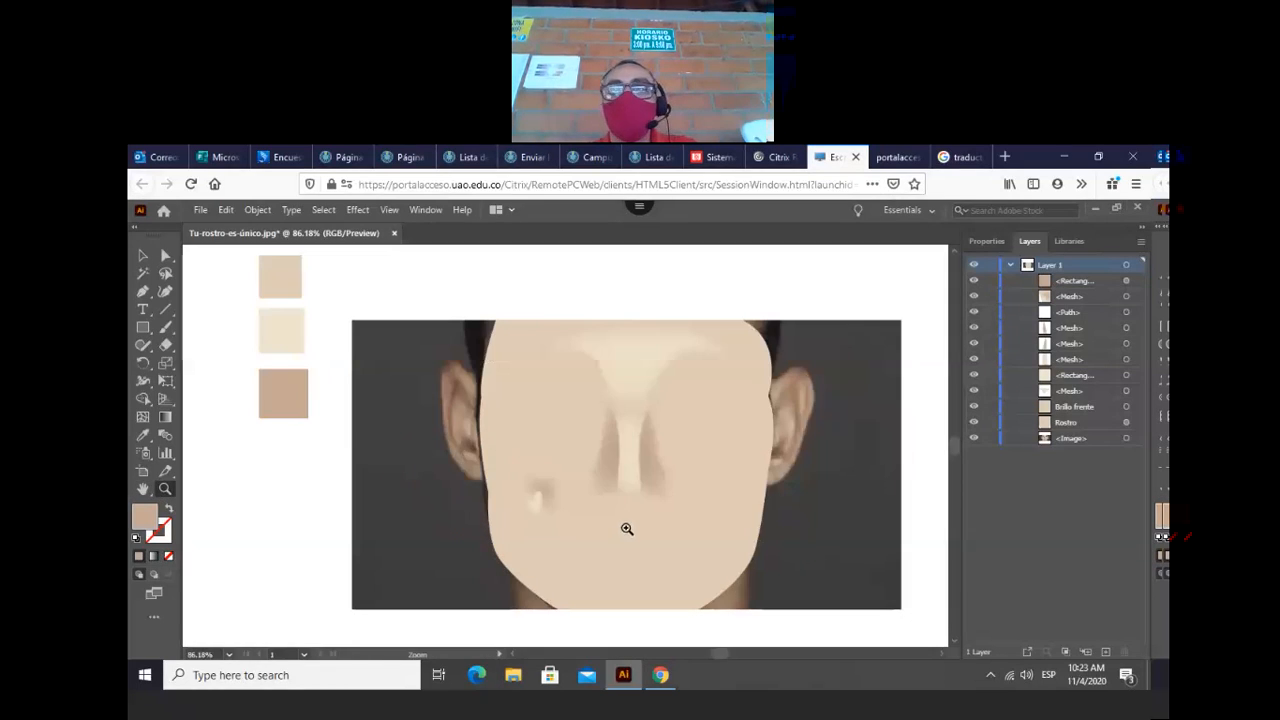
pyautogui.click(976, 424)
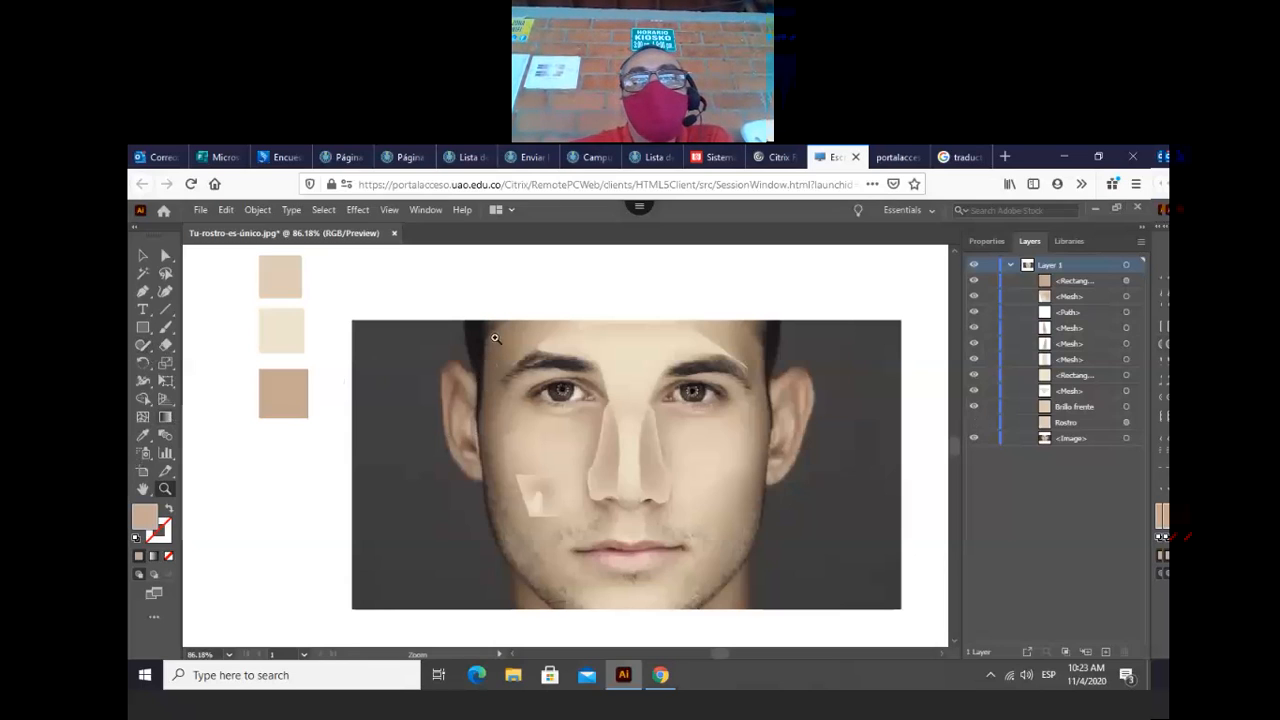
pyautogui.moveTo(477, 320); pyautogui.dragTo(618, 397)
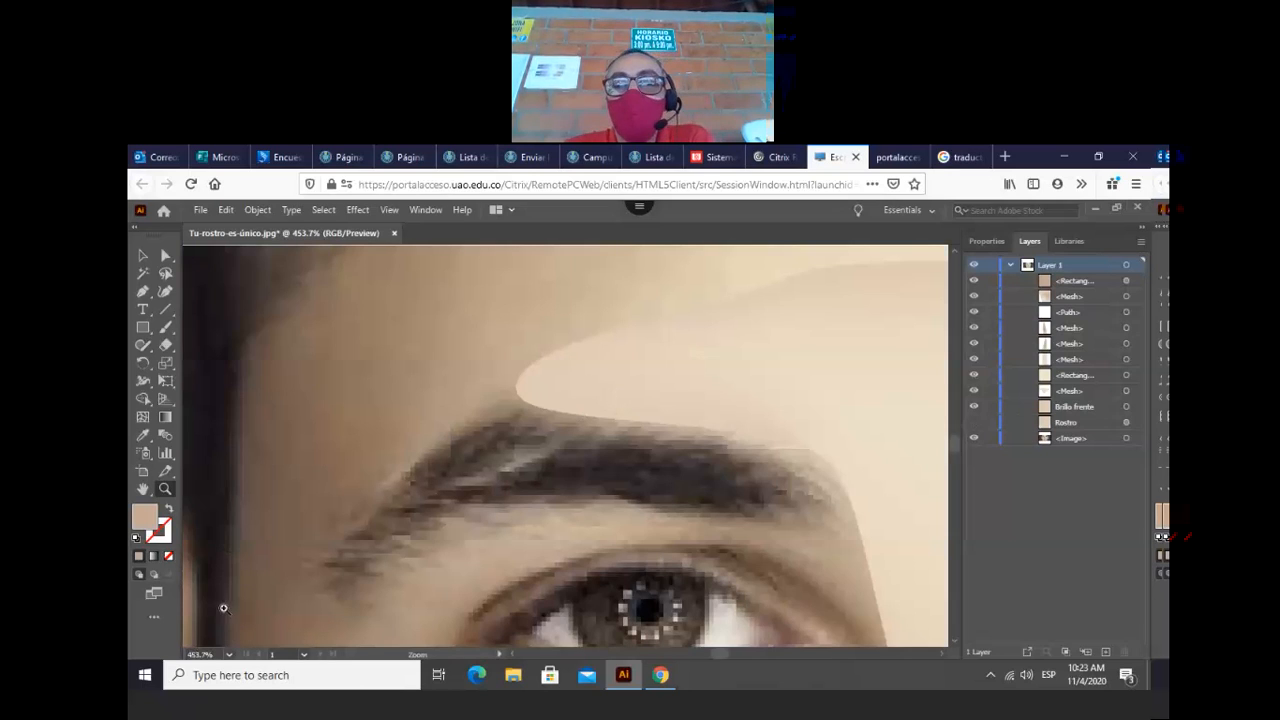
pyautogui.click(143, 291)
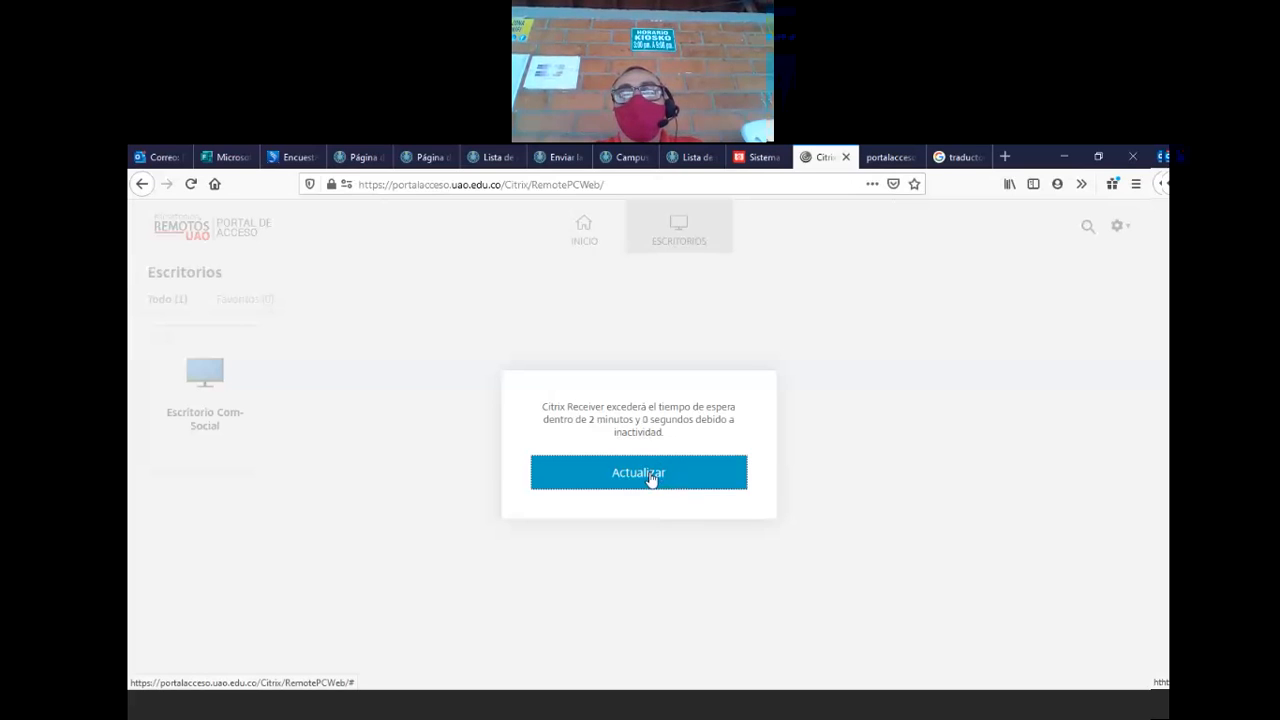
# - Dismiss the Citrix timeout warning with Actualizar and relaunch the Escritorio Com-Social desktop
pyautogui.click(650, 478)
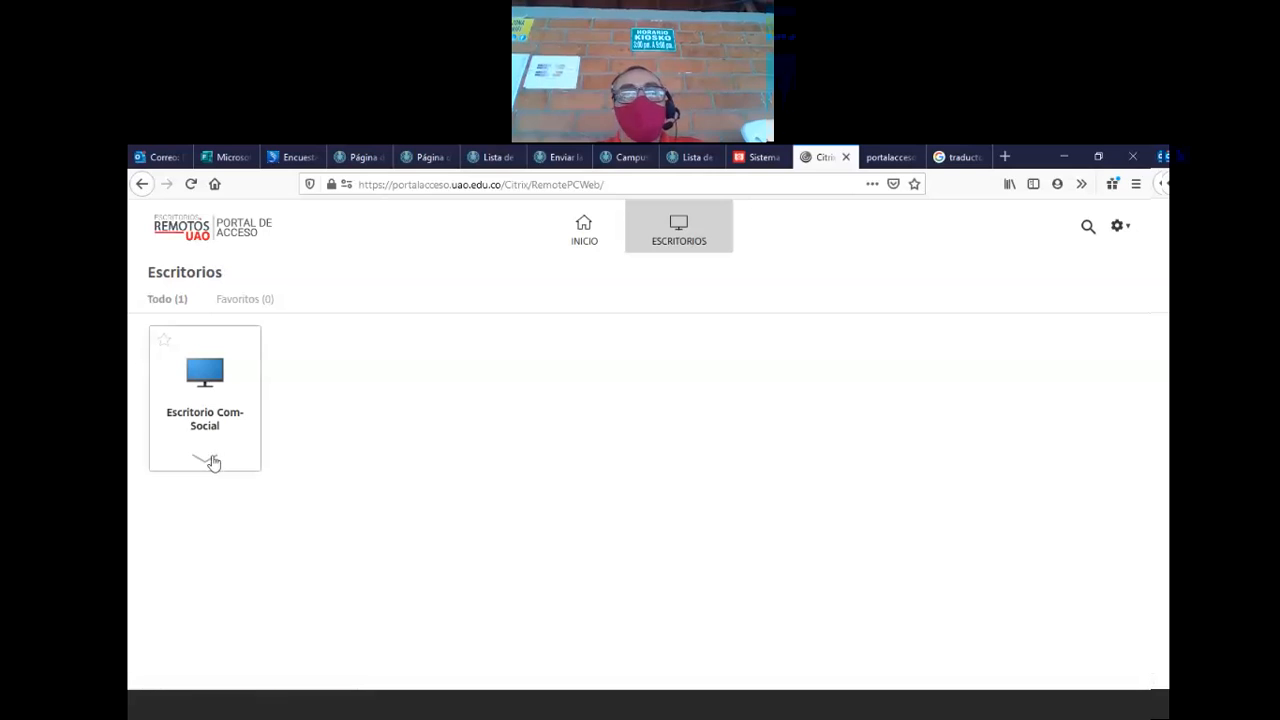
pyautogui.click(185, 383)
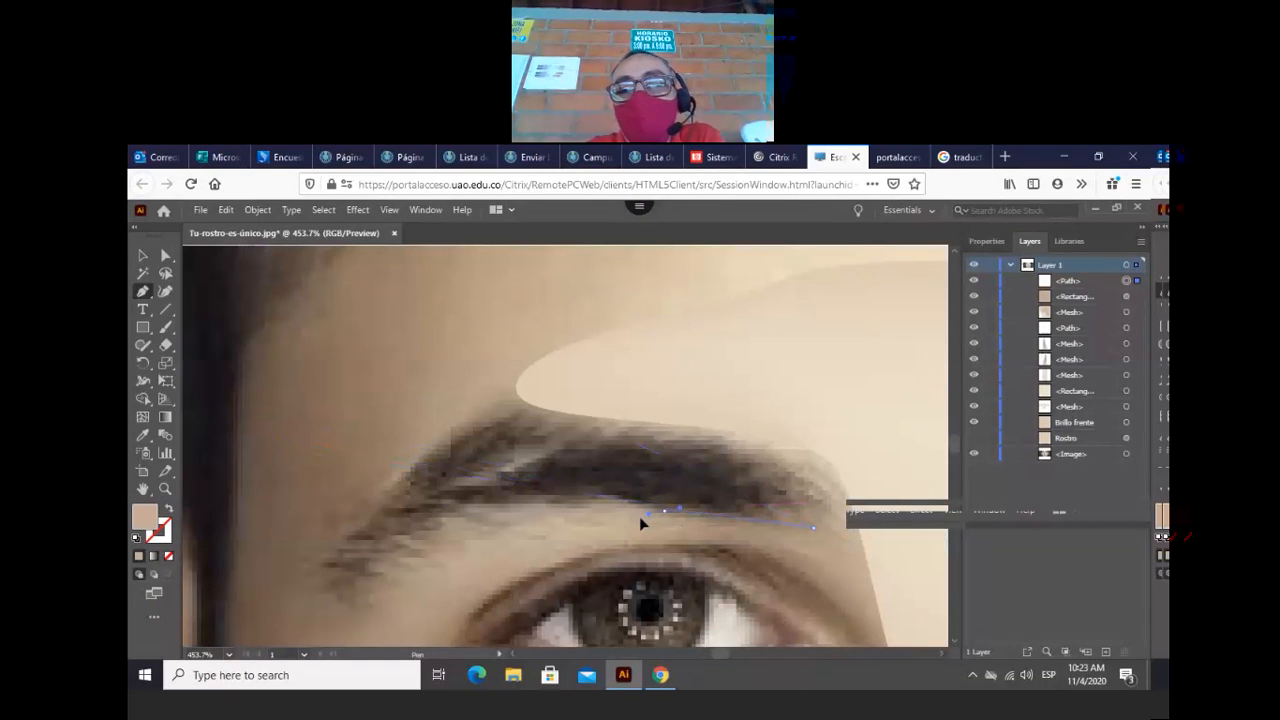
# - Trace the eyebrow's lower edge to its inner end with curved Pen anchors, reconnecting the desktop midway
pyautogui.moveTo(628, 520)
pyautogui.mouseDown()
pyautogui.moveTo(615, 501)
pyautogui.moveTo(665, 517)
pyautogui.moveTo(615, 504)
pyautogui.mouseUp()
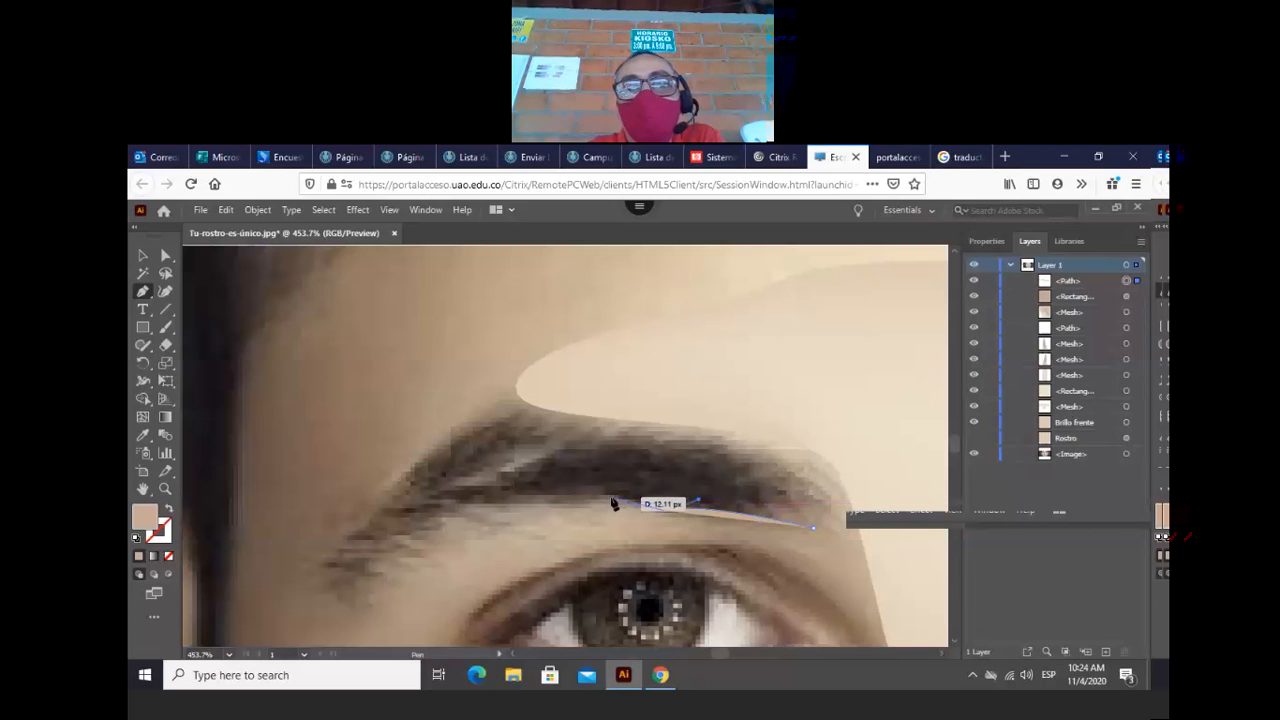
pyautogui.click(612, 498)
pyautogui.moveTo(491, 521); pyautogui.dragTo(482, 532)
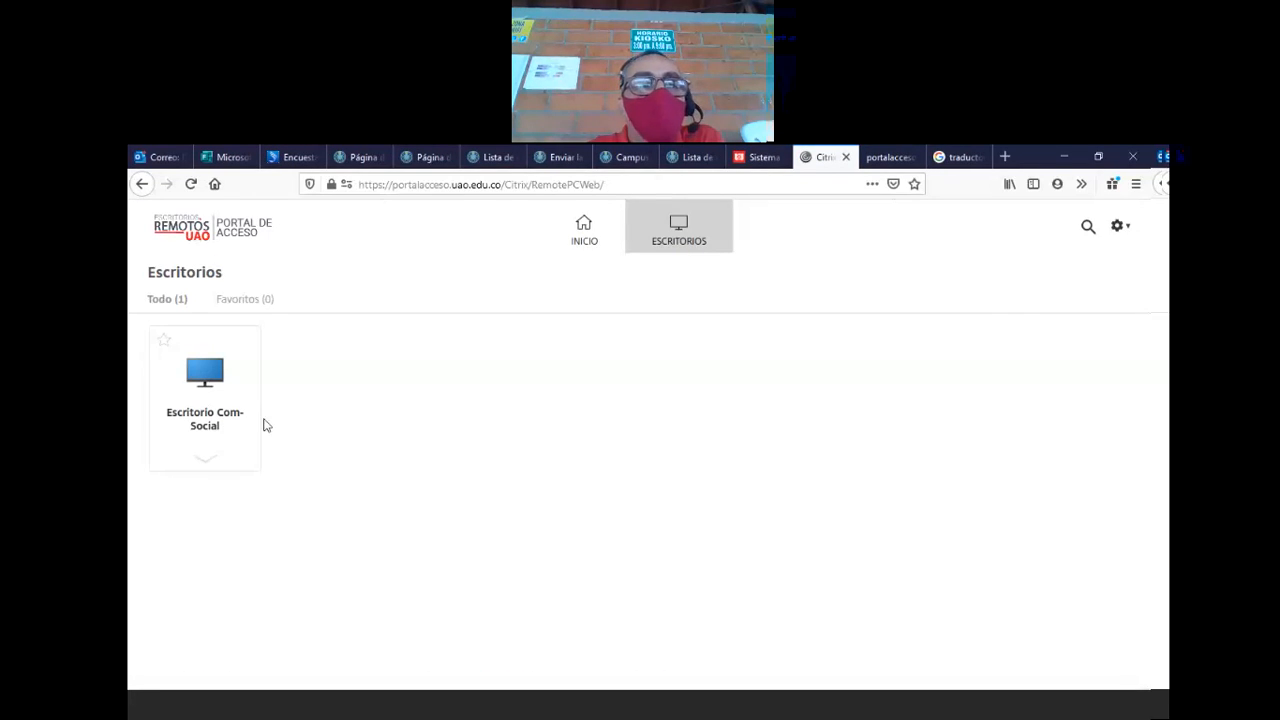
pyautogui.click(187, 377)
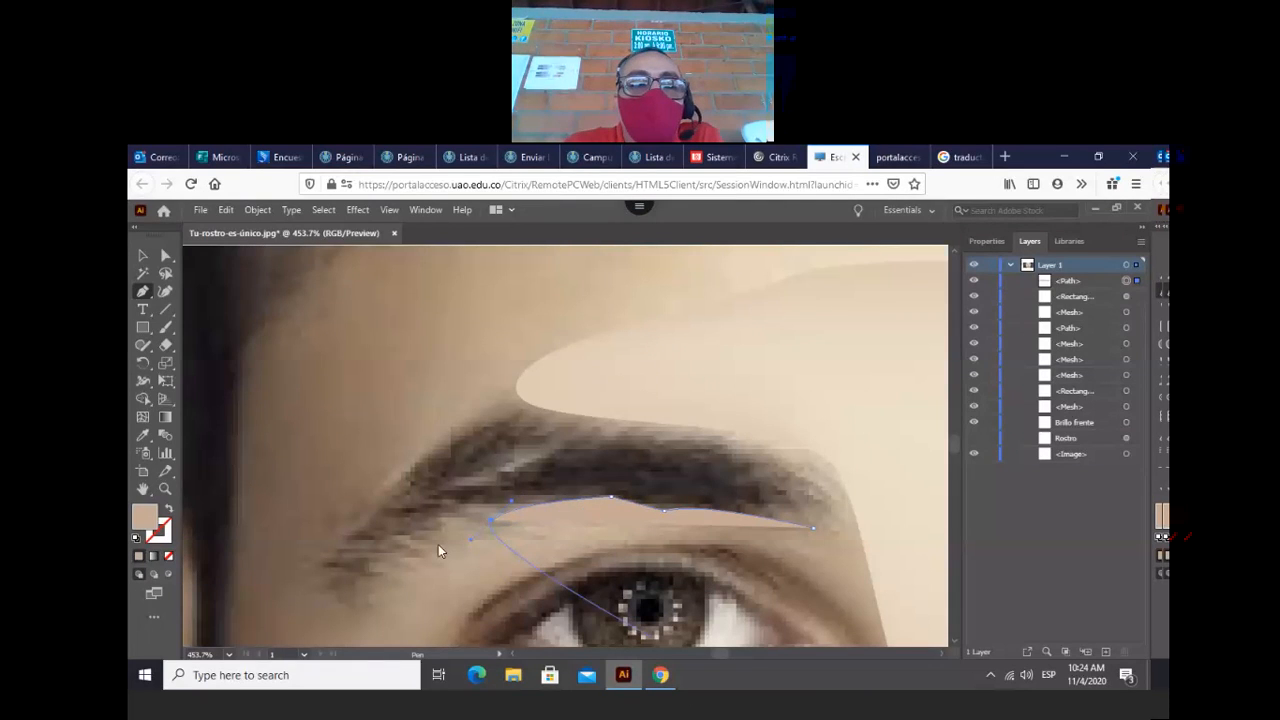
pyautogui.moveTo(423, 556); pyautogui.dragTo(370, 598)
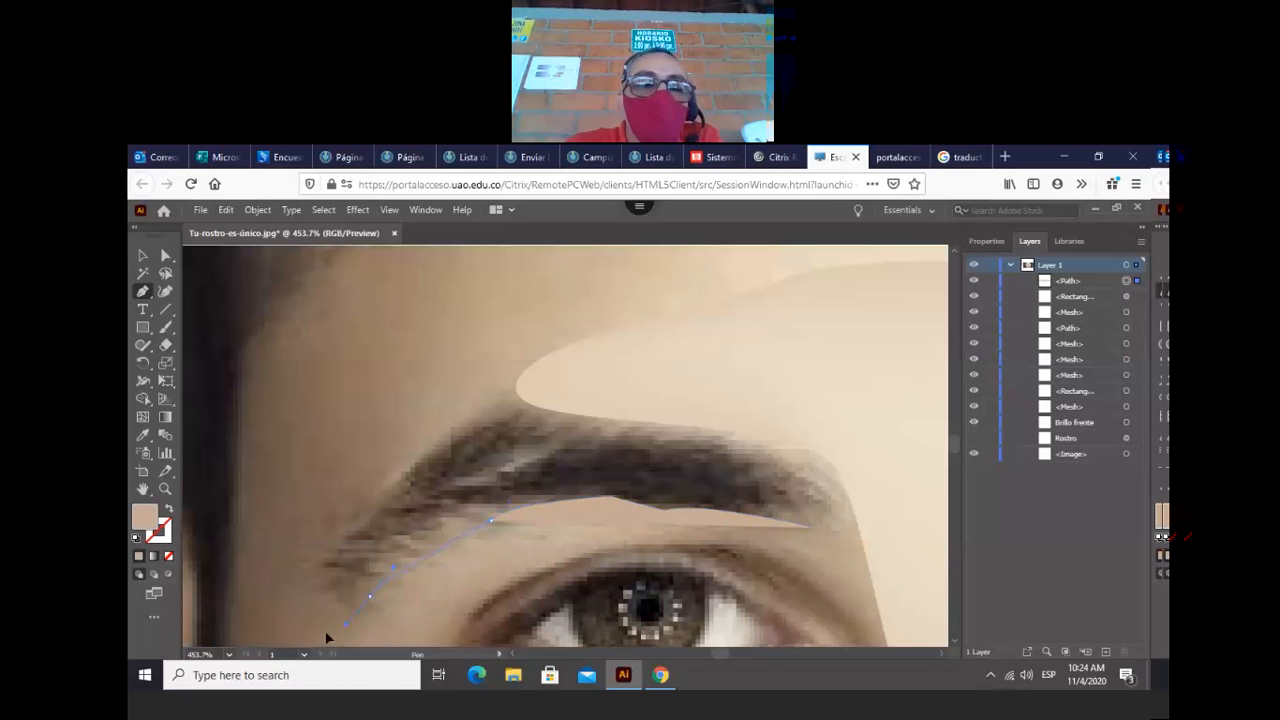
pyautogui.moveTo(330, 610); pyautogui.dragTo(341, 539)
pyautogui.click(338, 533)
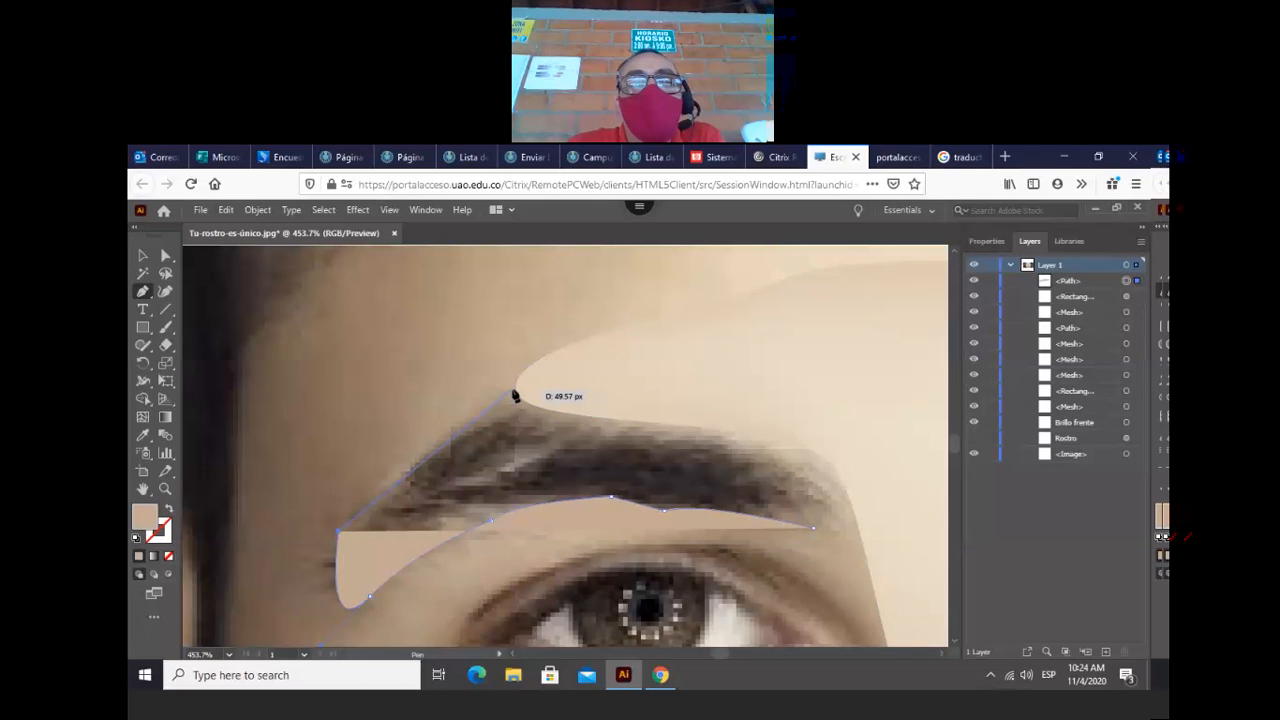
# - Trace the brow's upper edge to its outer corner and close the eyebrow path
pyautogui.click(512, 390)
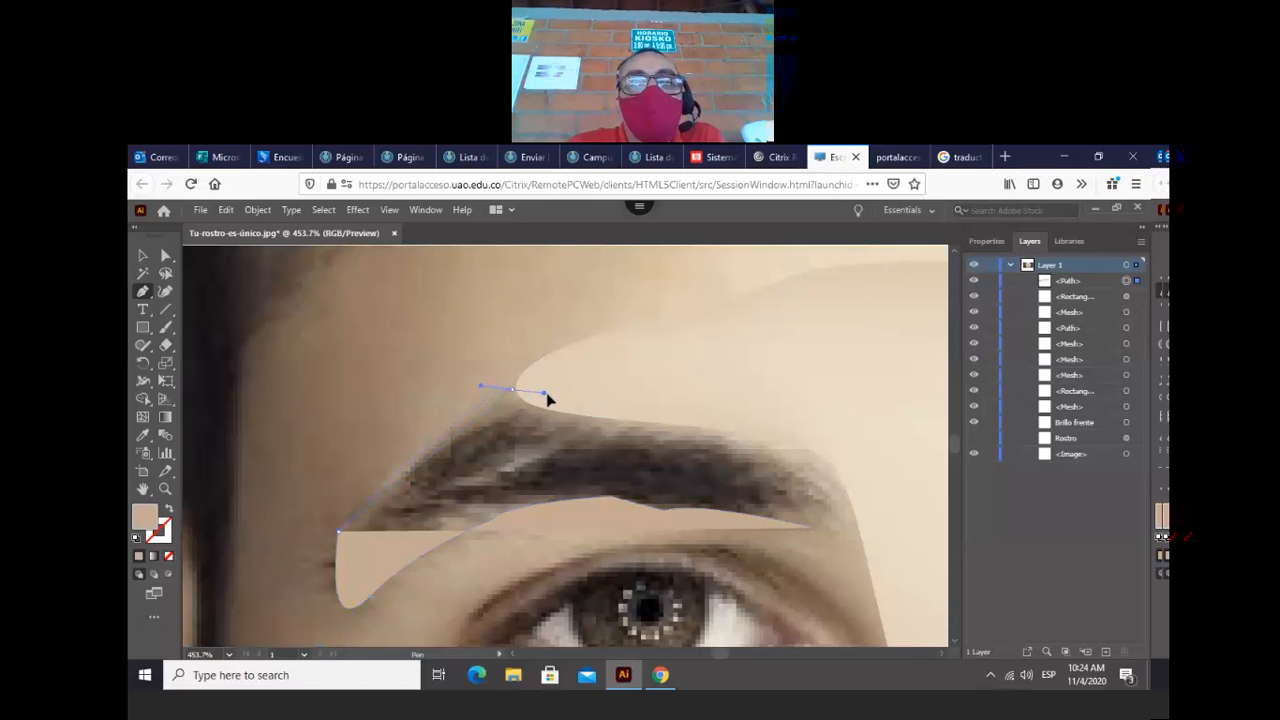
pyautogui.moveTo(548, 399); pyautogui.dragTo(840, 466)
pyautogui.hotkey('ctrl', 'w')
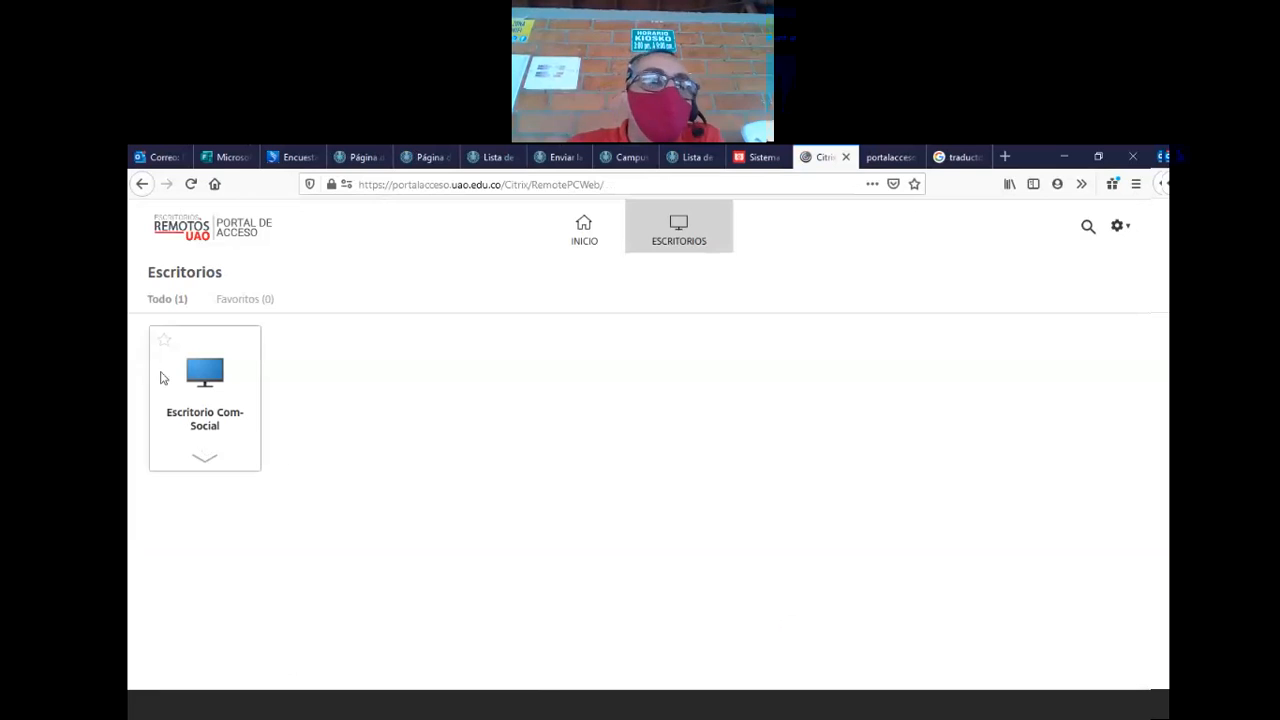
pyautogui.click(199, 376)
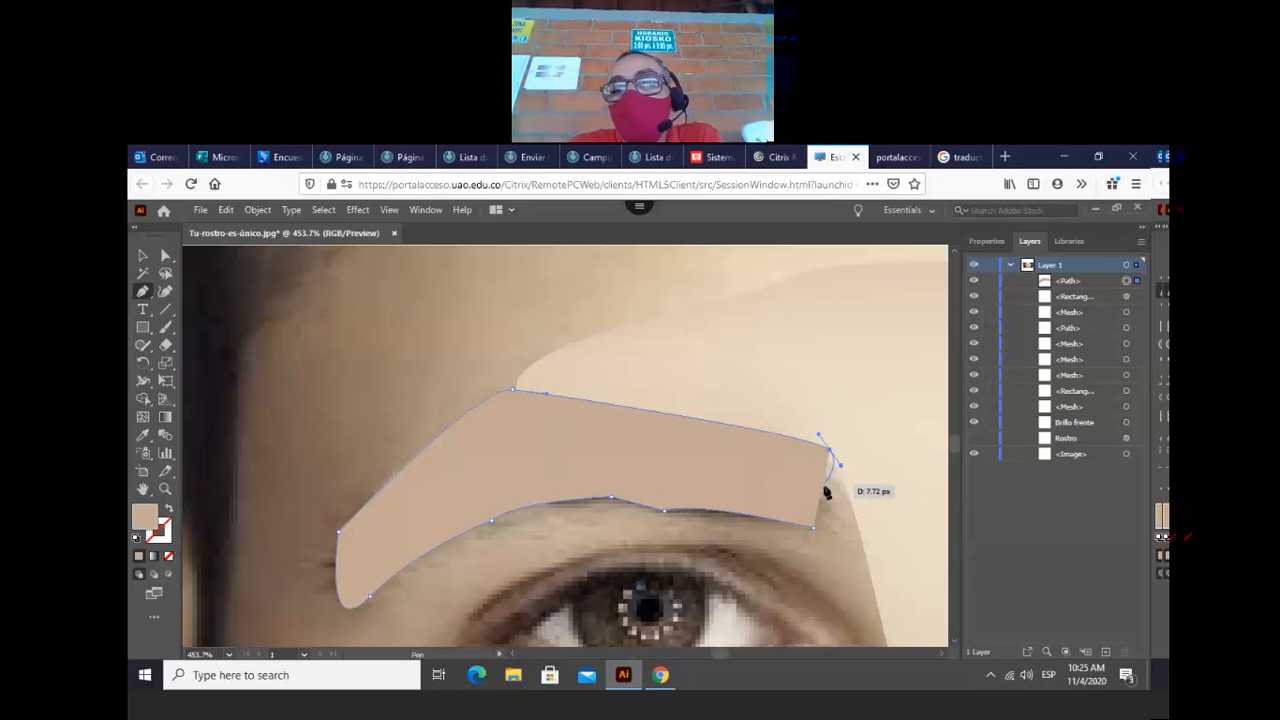
pyautogui.click(870, 522)
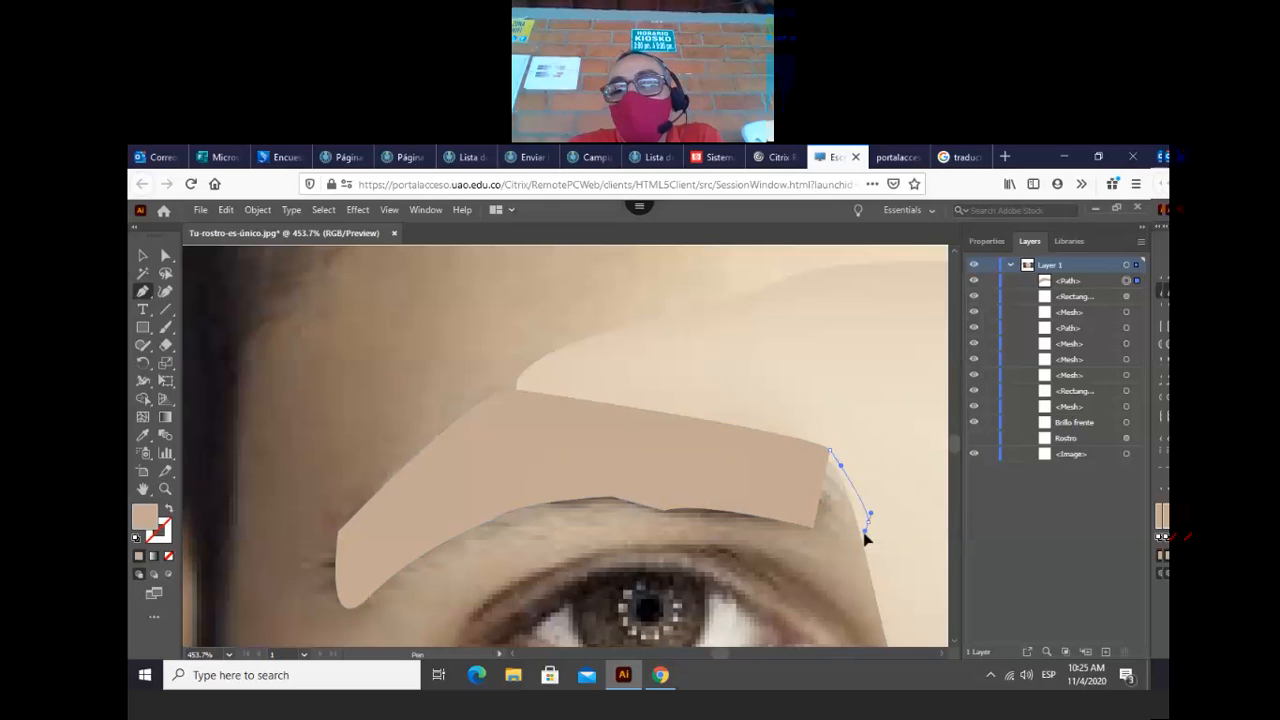
pyautogui.click(813, 534)
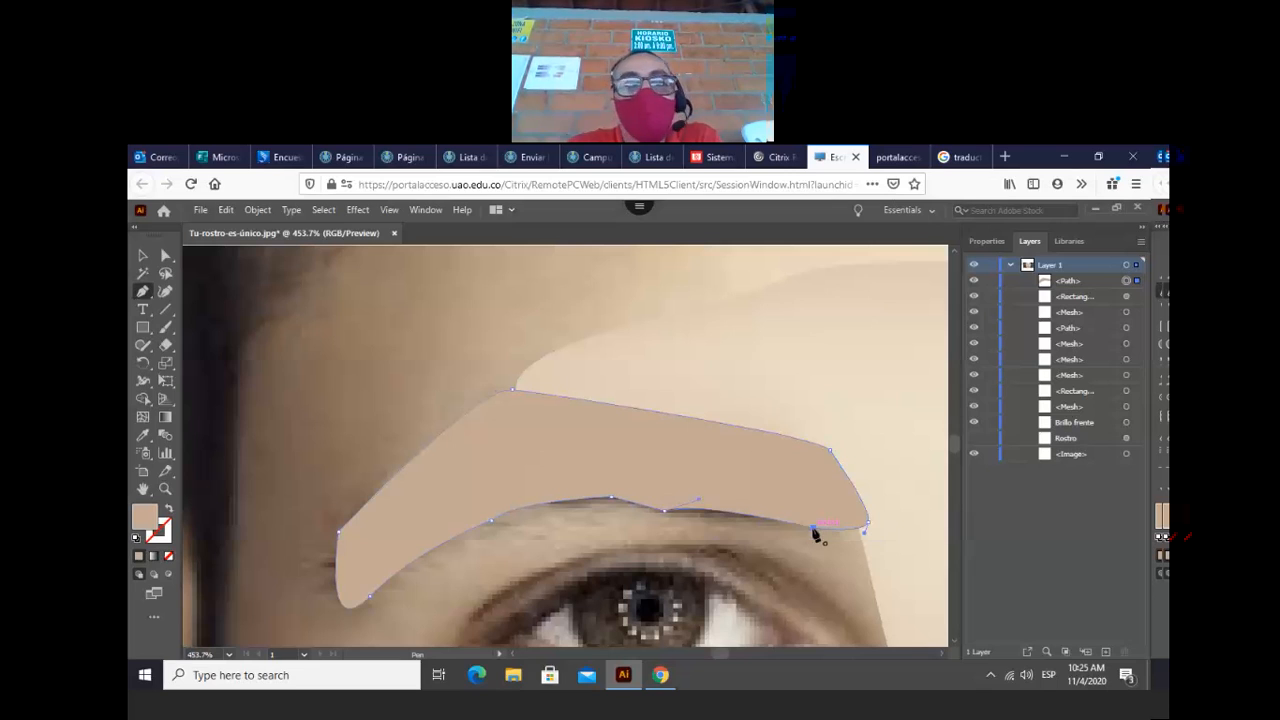
pyautogui.click(142, 257)
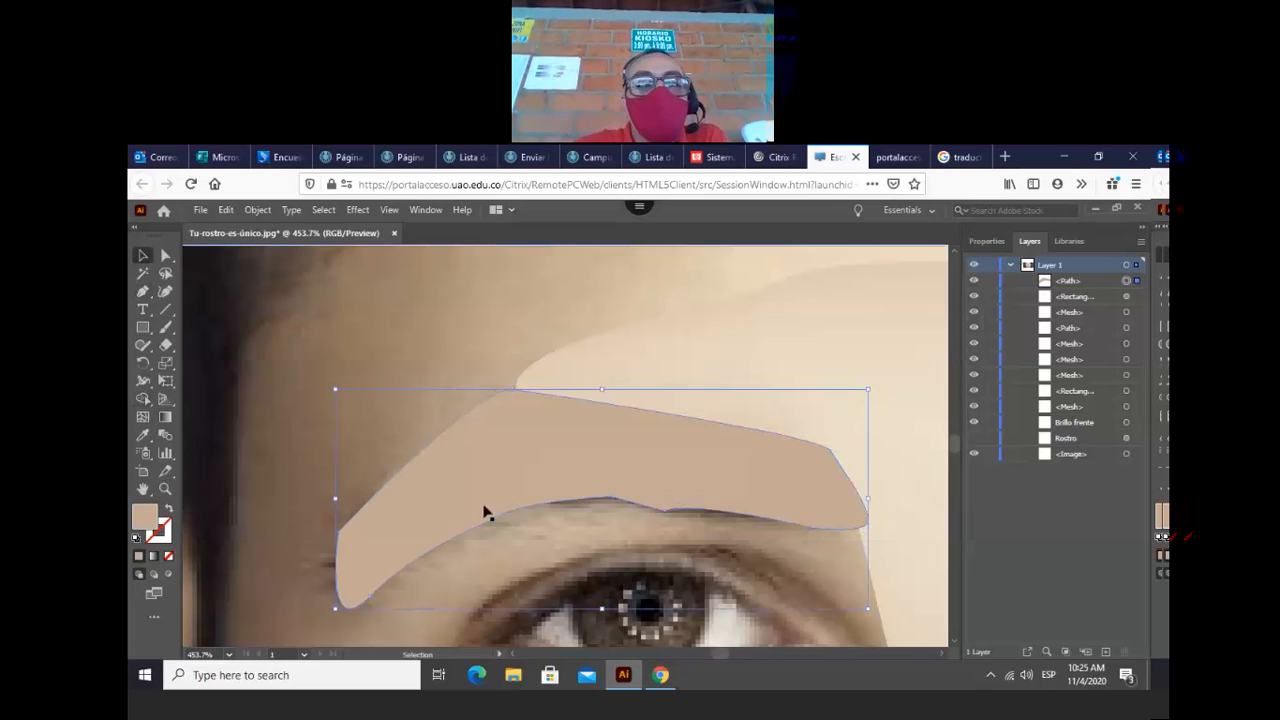
# - Fill the eyebrow shape with the dark brow-hair colour and move it up above the photo's brow
pyautogui.moveTo(500, 416); pyautogui.dragTo(506, 364)
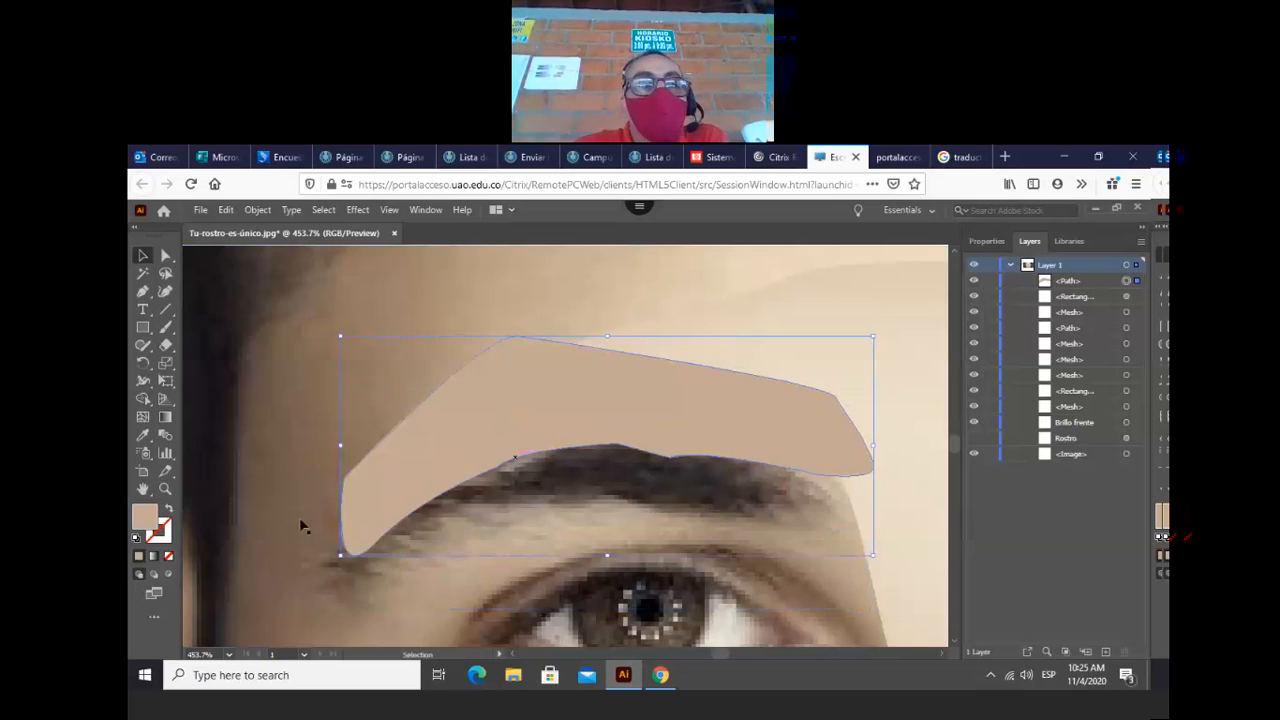
pyautogui.click(144, 437)
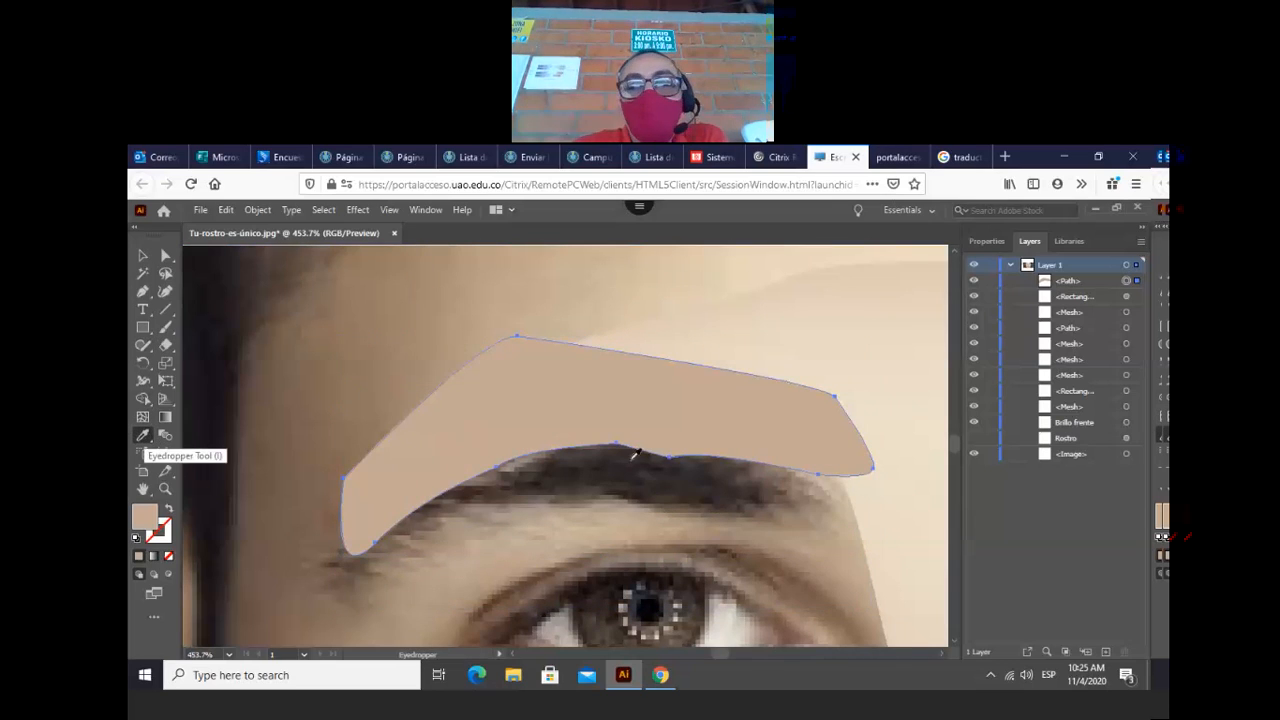
pyautogui.click(655, 466)
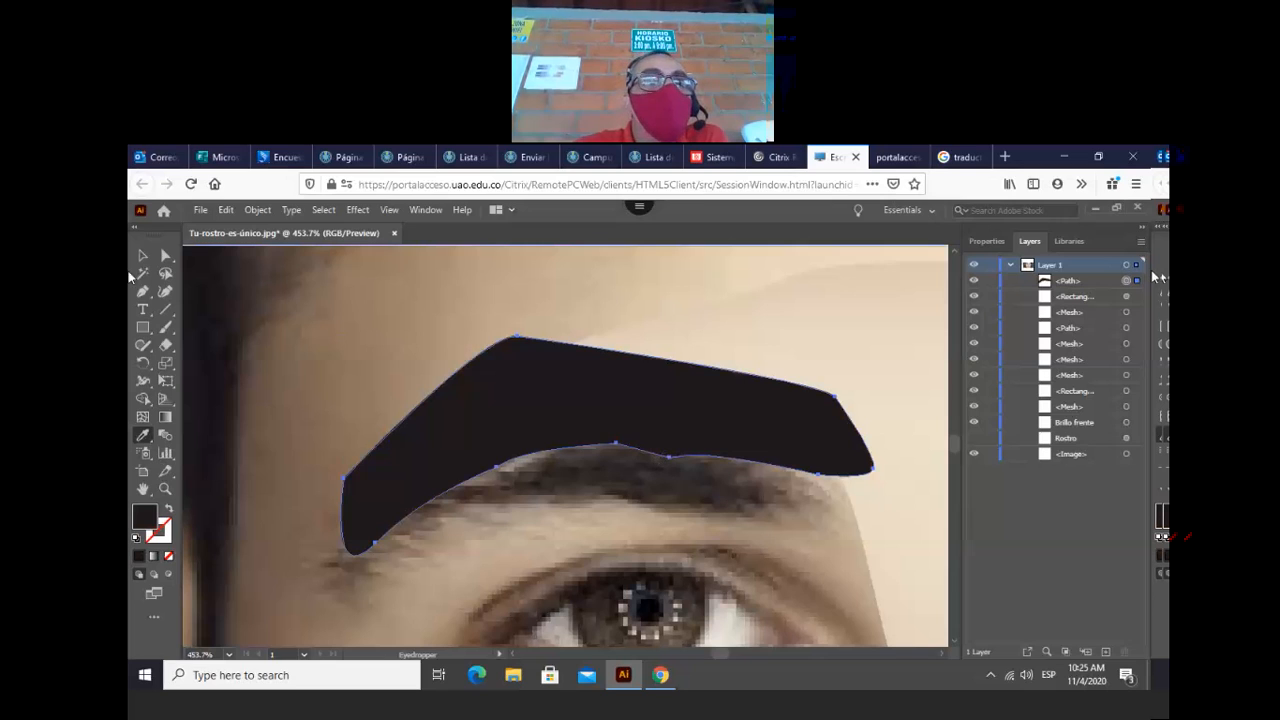
pyautogui.click(146, 253)
pyautogui.moveTo(650, 438); pyautogui.dragTo(588, 461)
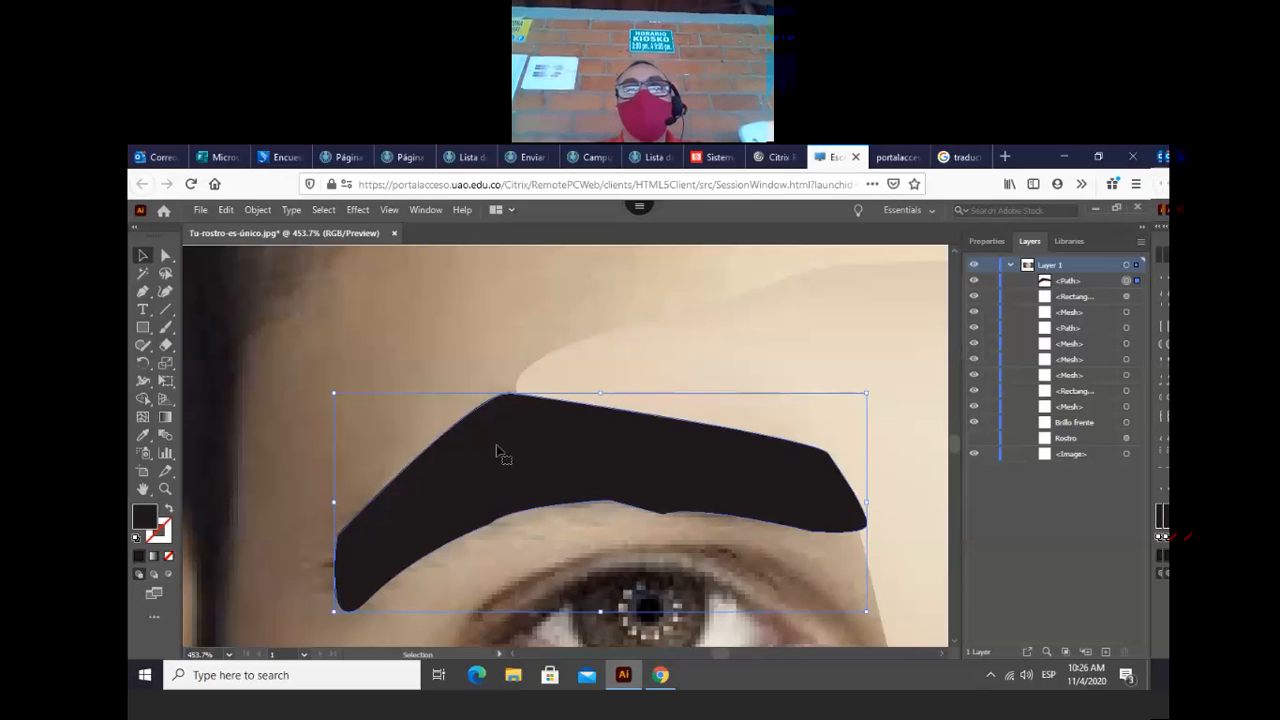
pyautogui.moveTo(498, 476); pyautogui.dragTo(503, 337)
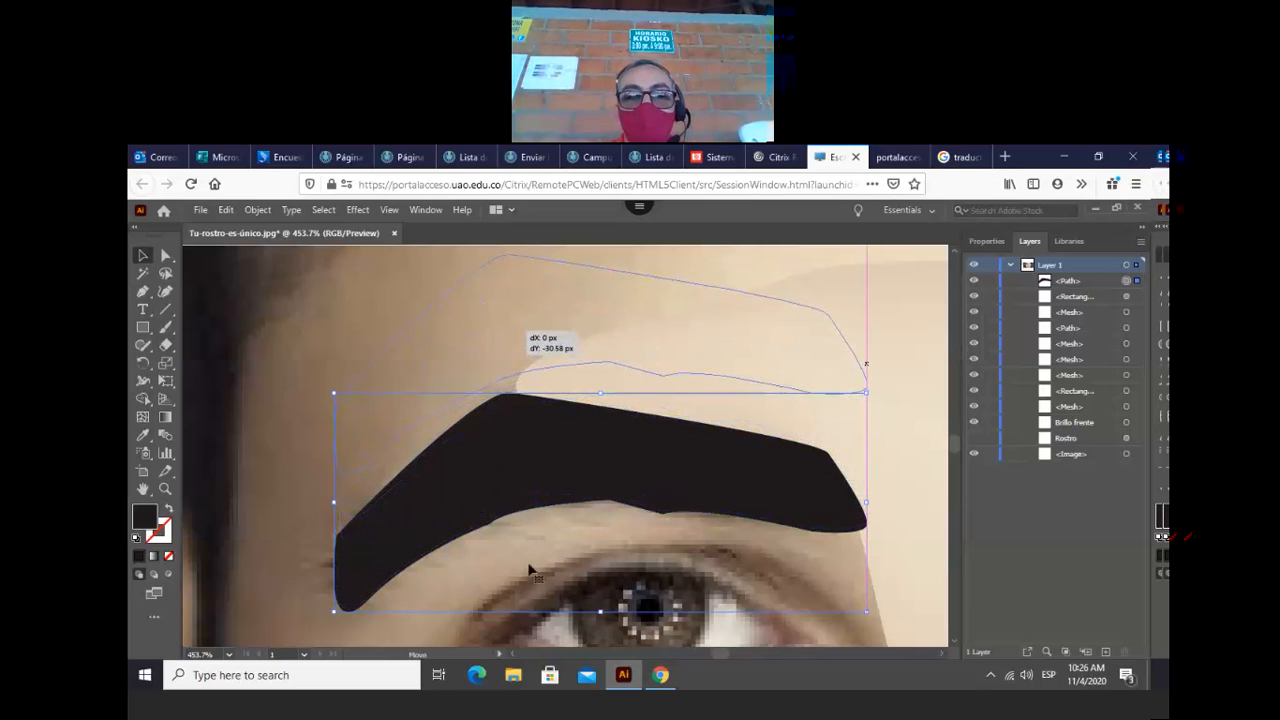
# - Pick the Paintbrush tool and toggle the arrangement layouts and side-panel collapse
pyautogui.click(165, 329)
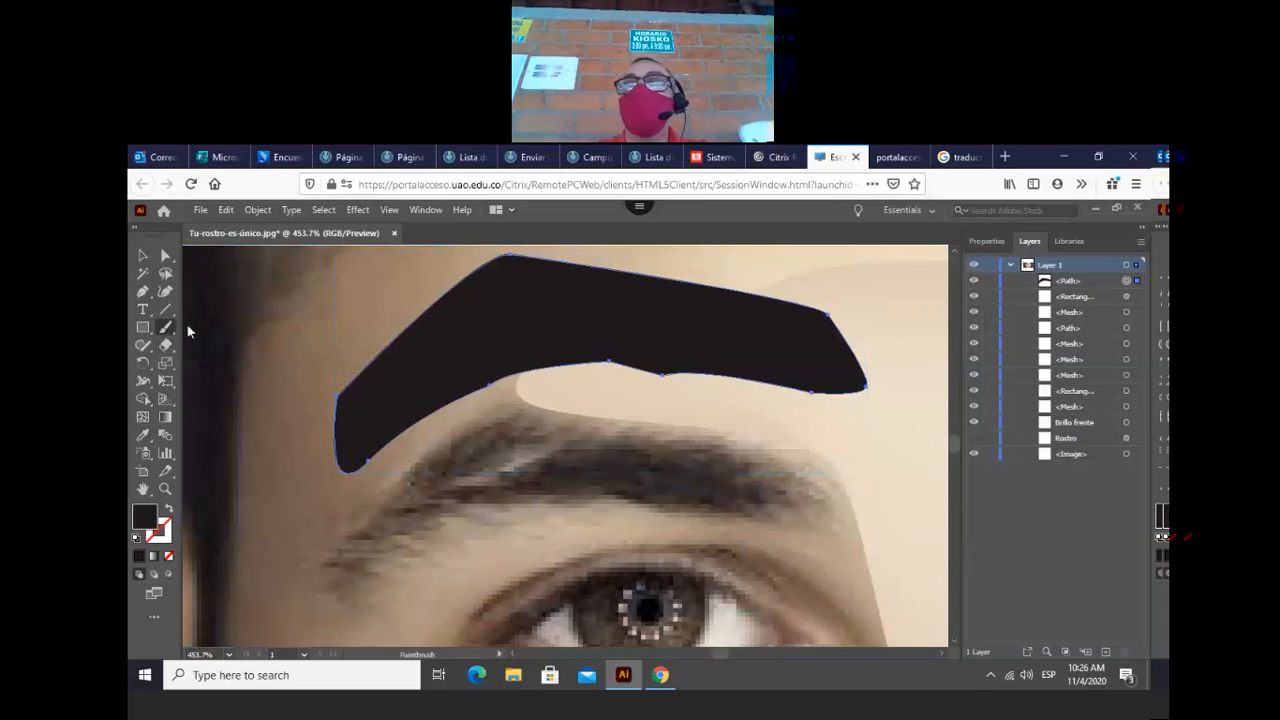
pyautogui.click(511, 210)
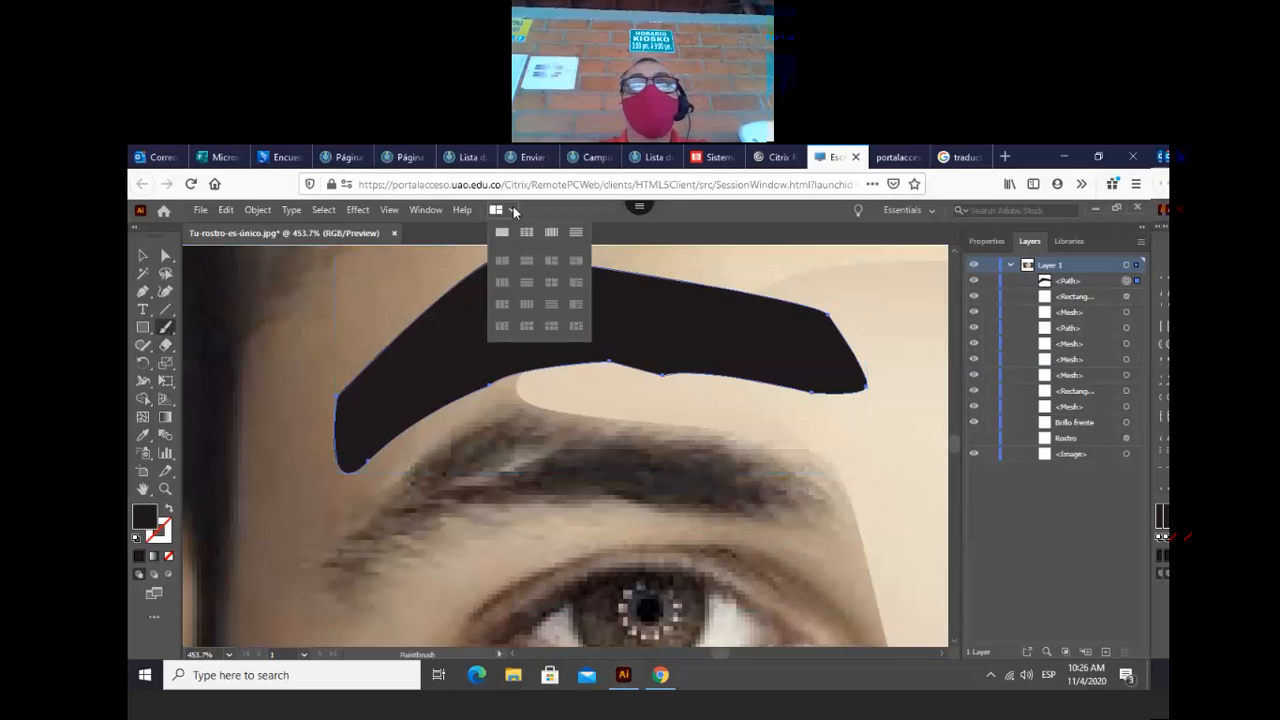
pyautogui.click(513, 211)
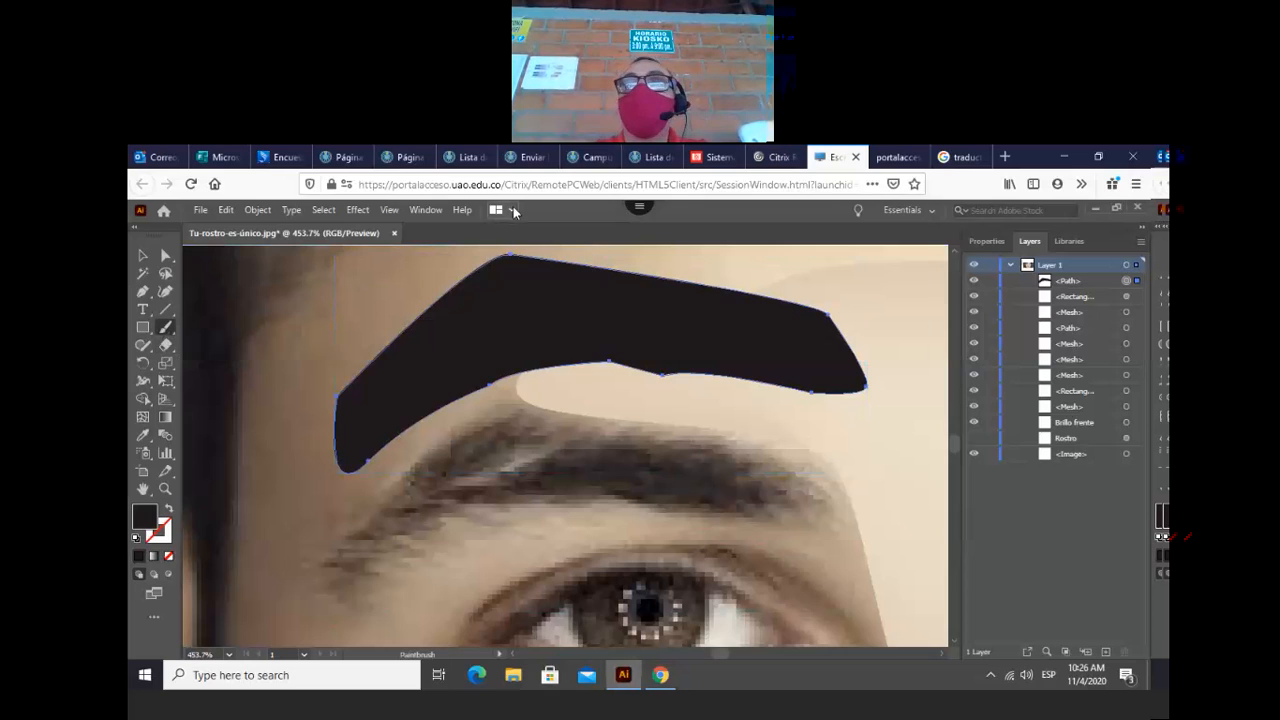
pyautogui.click(1144, 235)
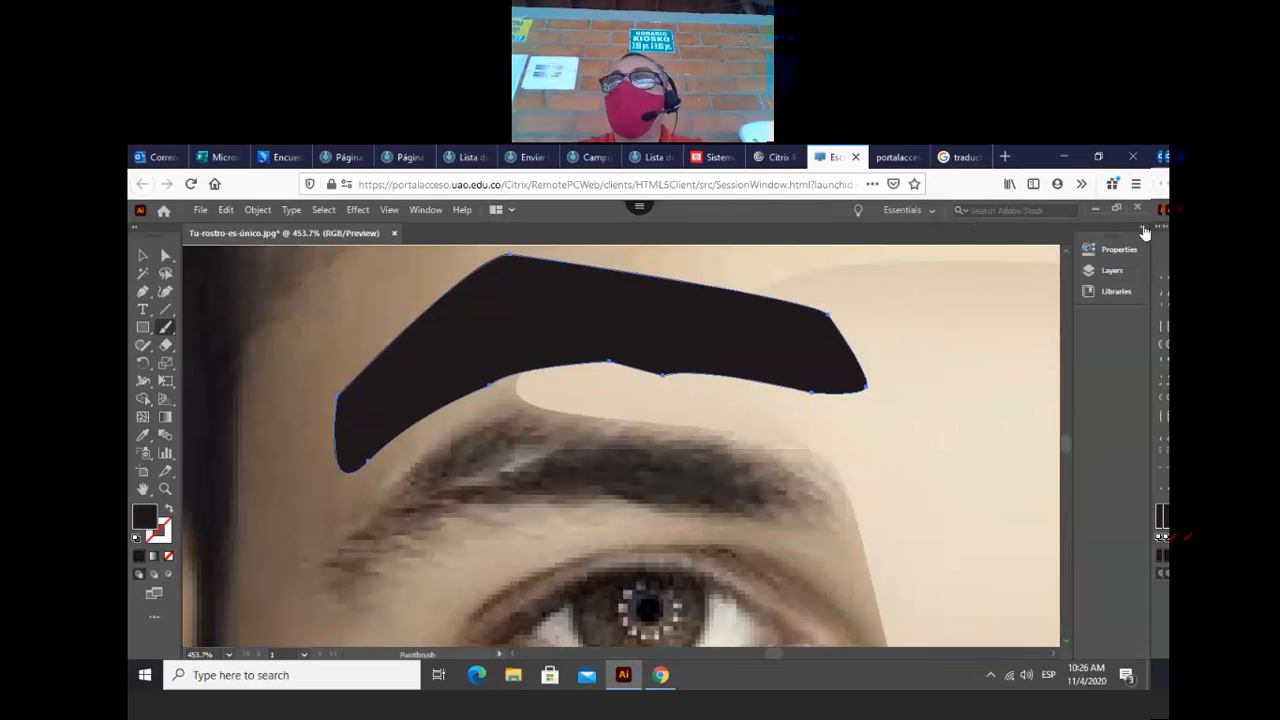
pyautogui.click(1144, 232)
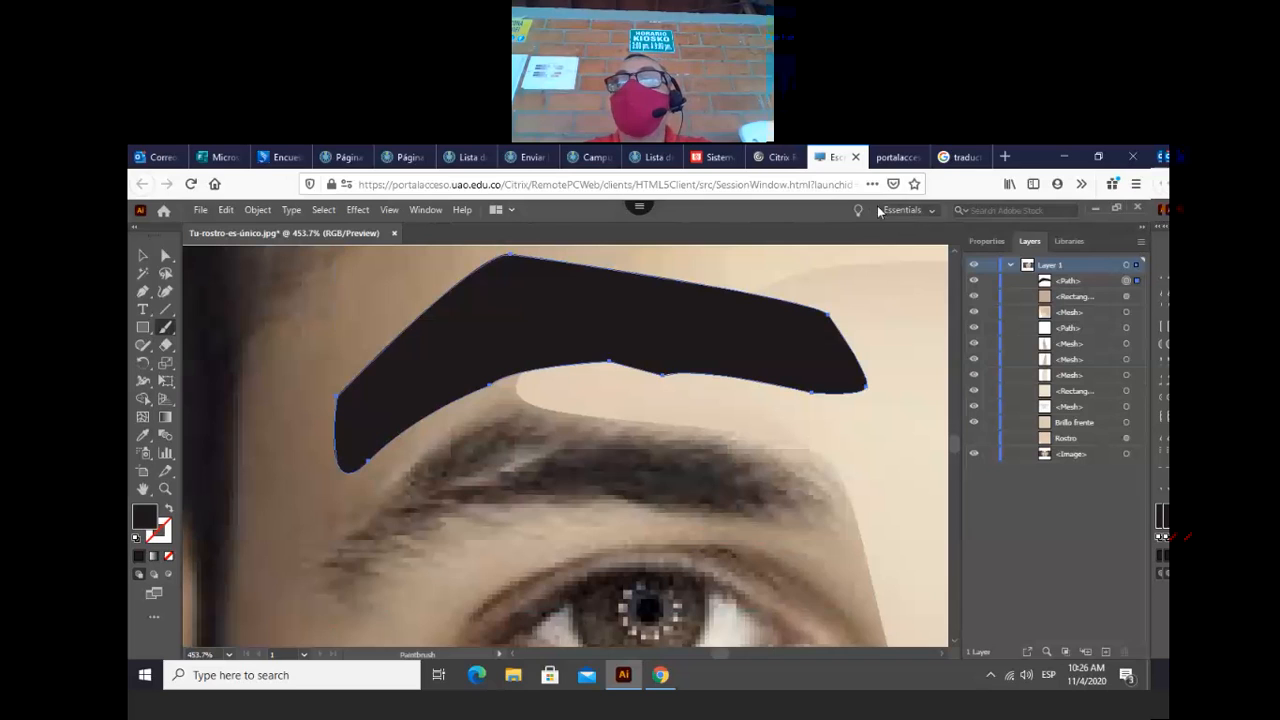
pyautogui.click(930, 213)
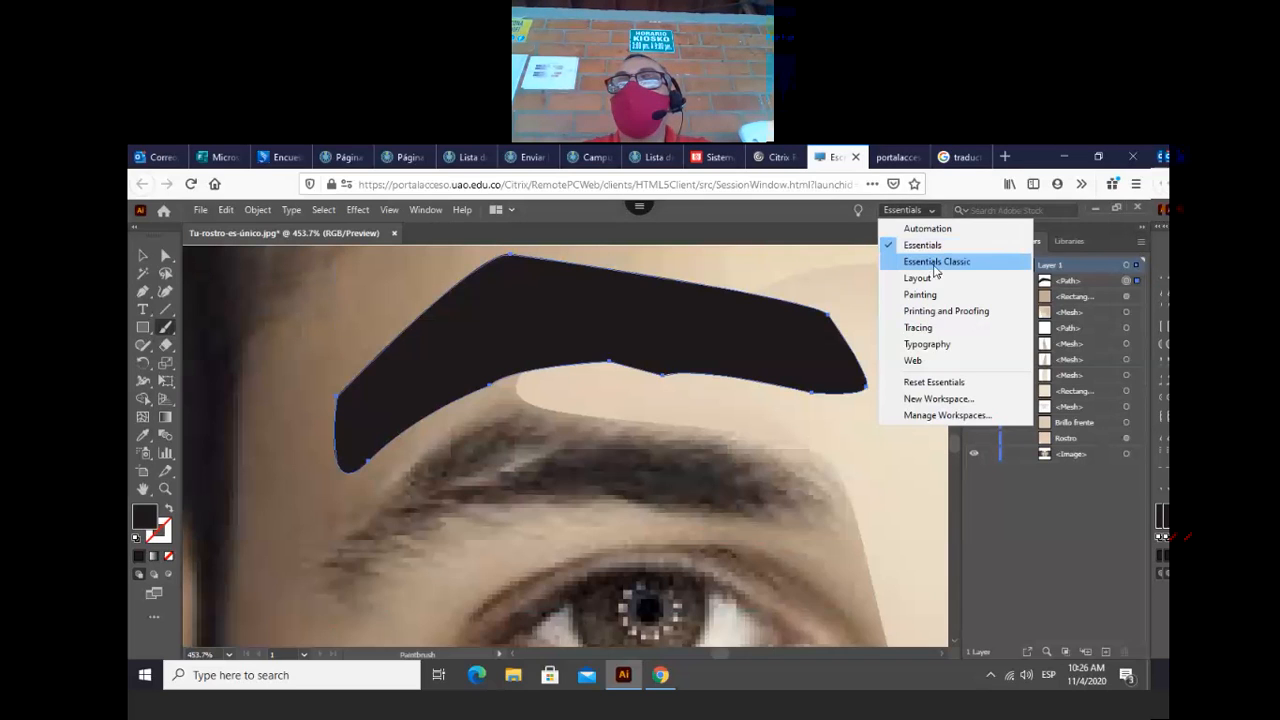
# - Switch to the Essentials Classic workspace and bring up the eyebrow shape's Fill swatches
pyautogui.click(934, 263)
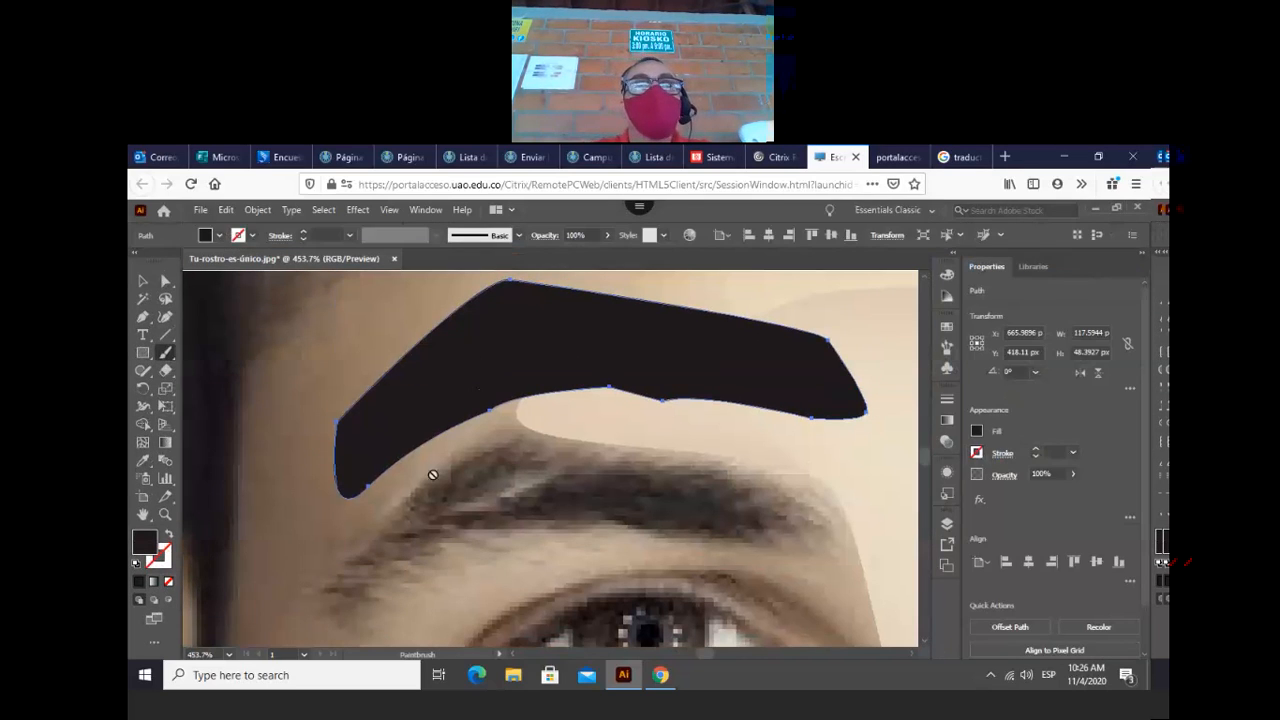
pyautogui.click(139, 279)
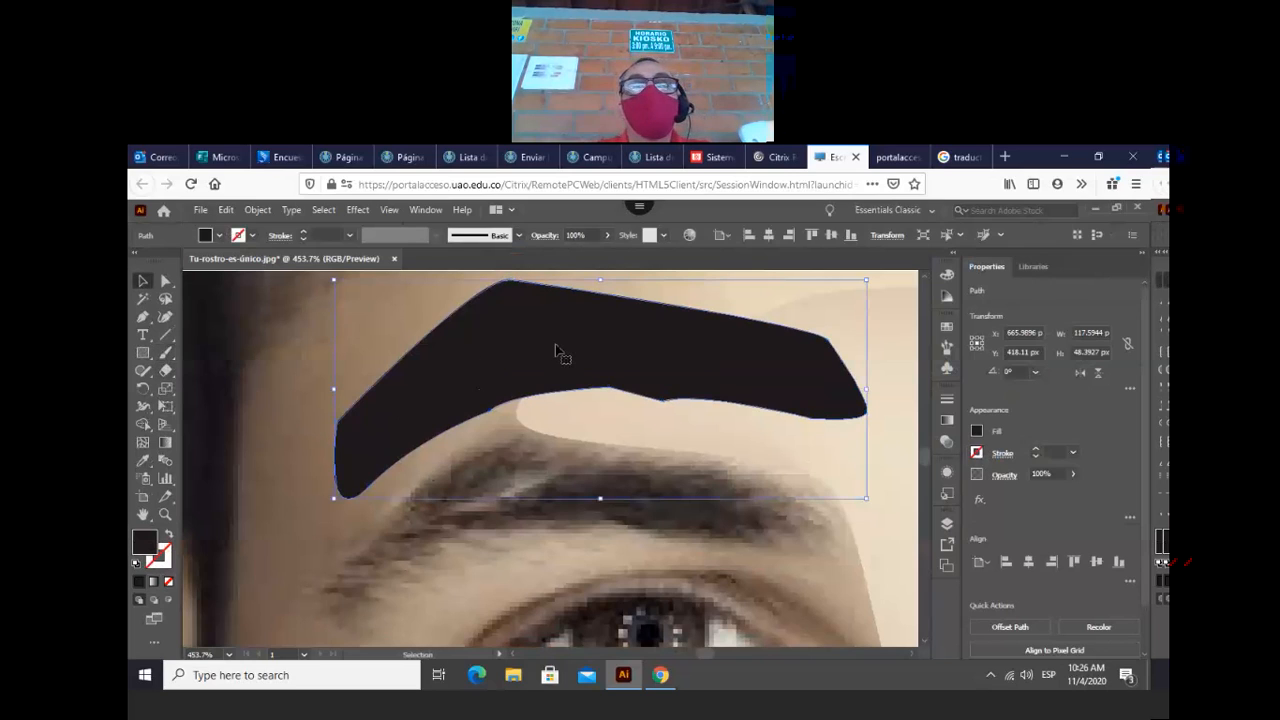
pyautogui.click(520, 236)
pyautogui.click(520, 236)
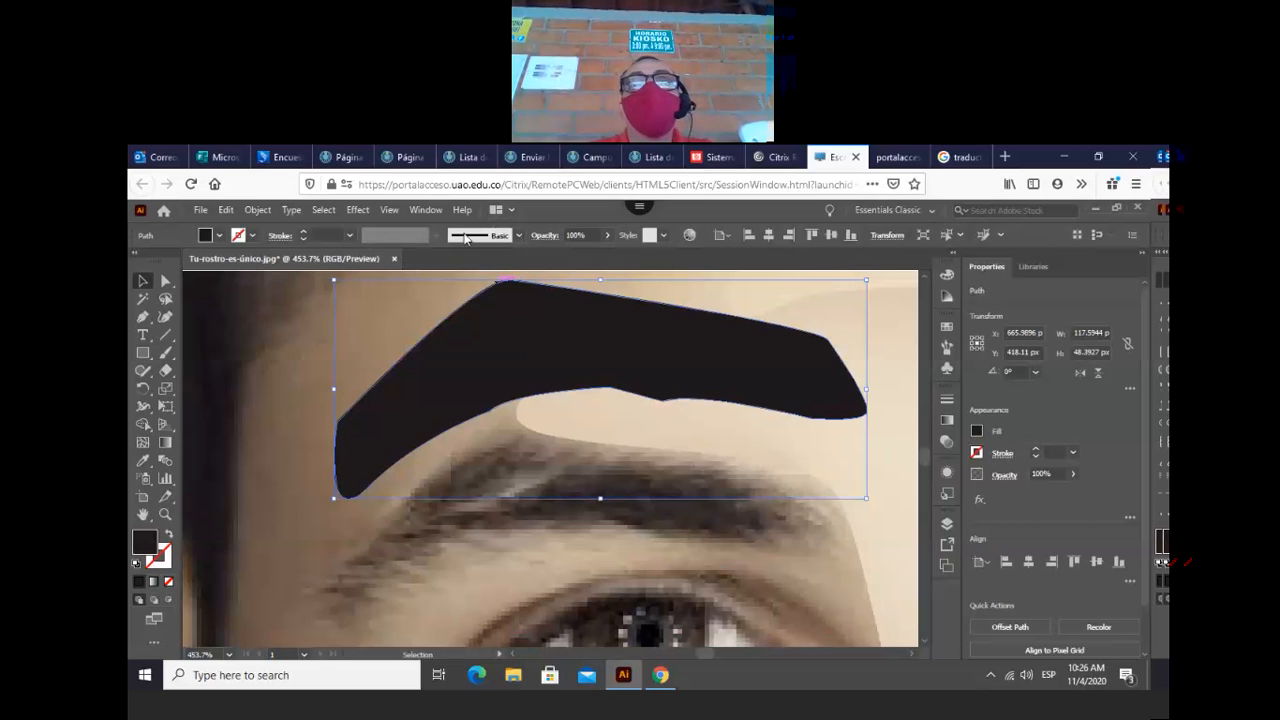
pyautogui.click(664, 238)
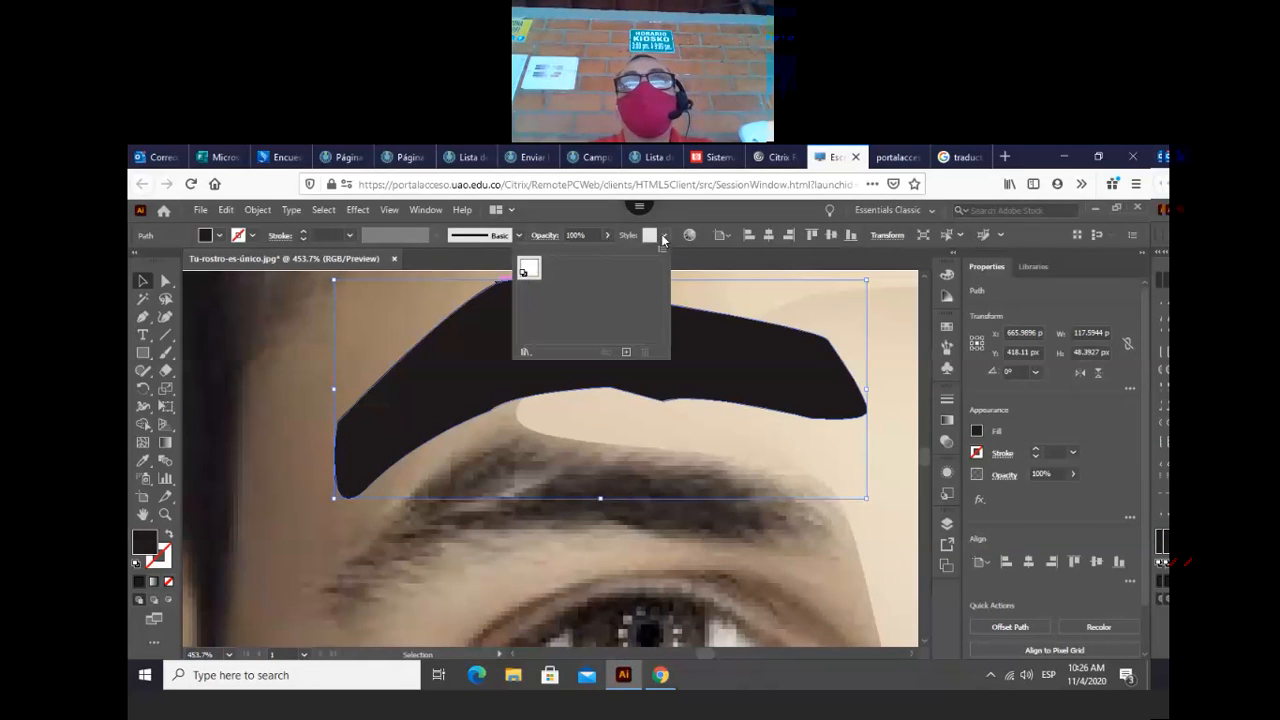
pyautogui.click(664, 238)
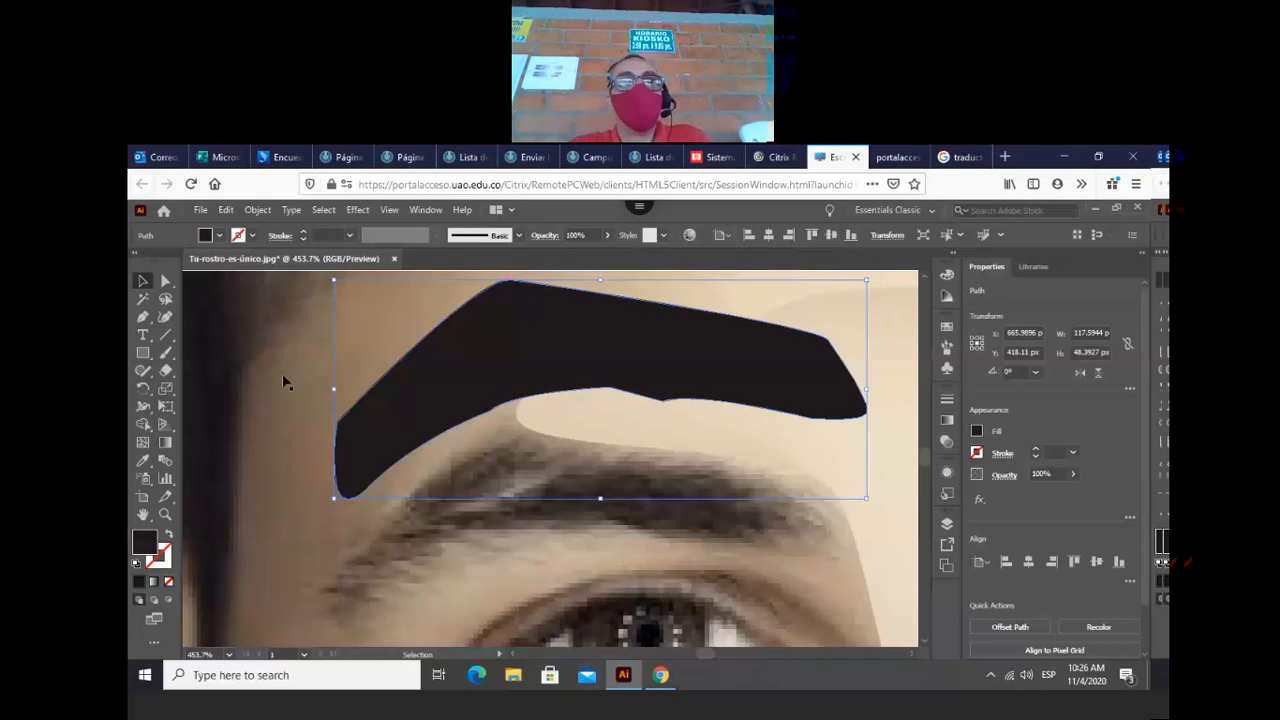
pyautogui.click(976, 432)
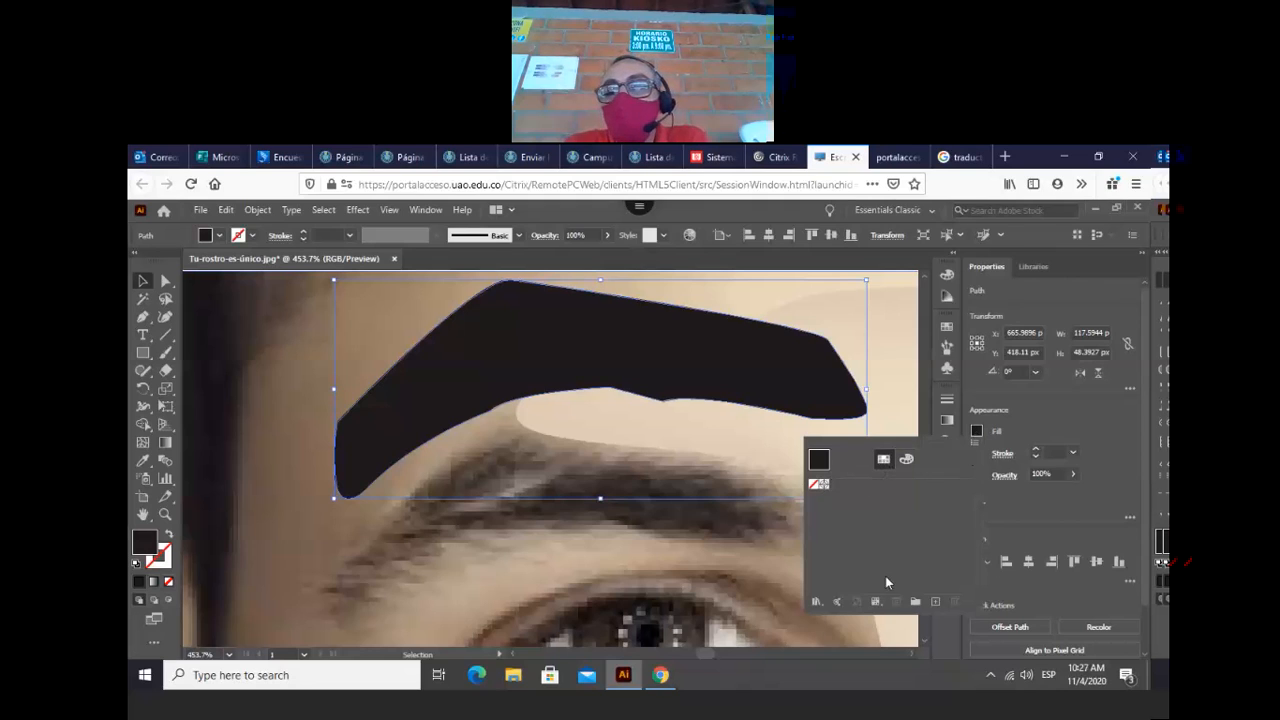
# - Open Swatch Libraries > Patterns > Basic Graphics > Basic Graphics_Textures
pyautogui.click(815, 604)
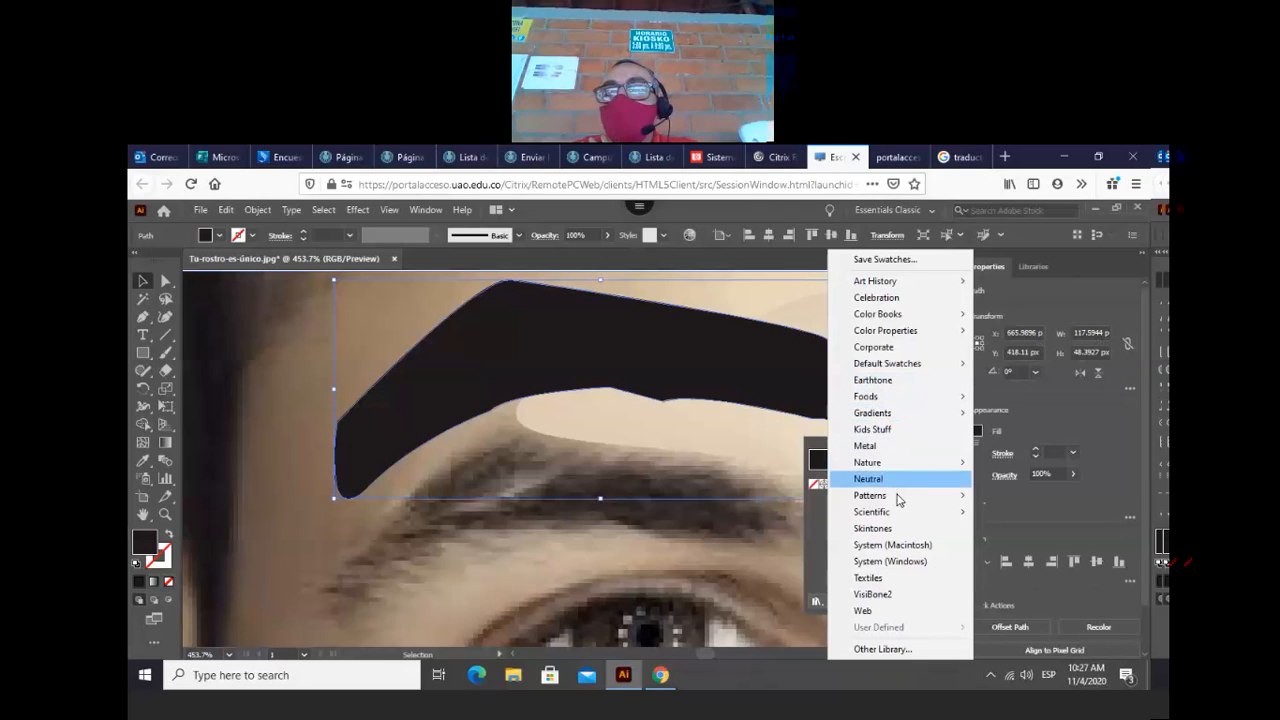
pyautogui.moveTo(897, 498)
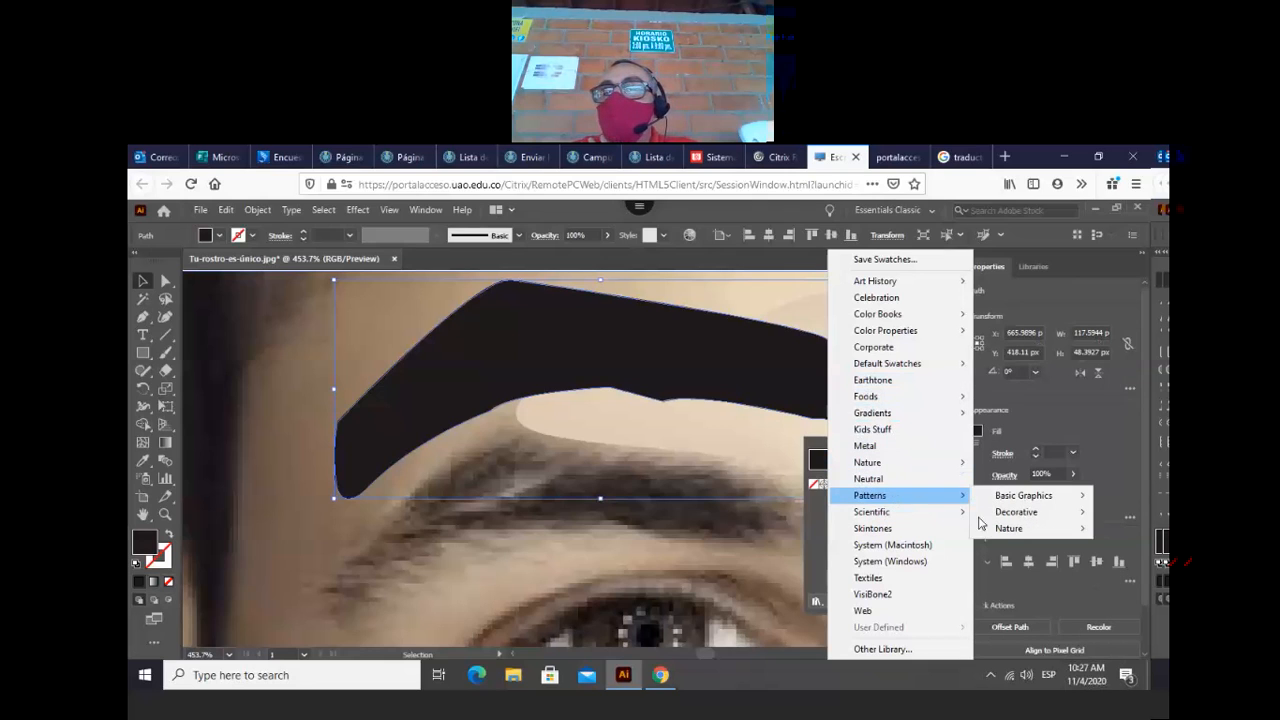
pyautogui.moveTo(1035, 498)
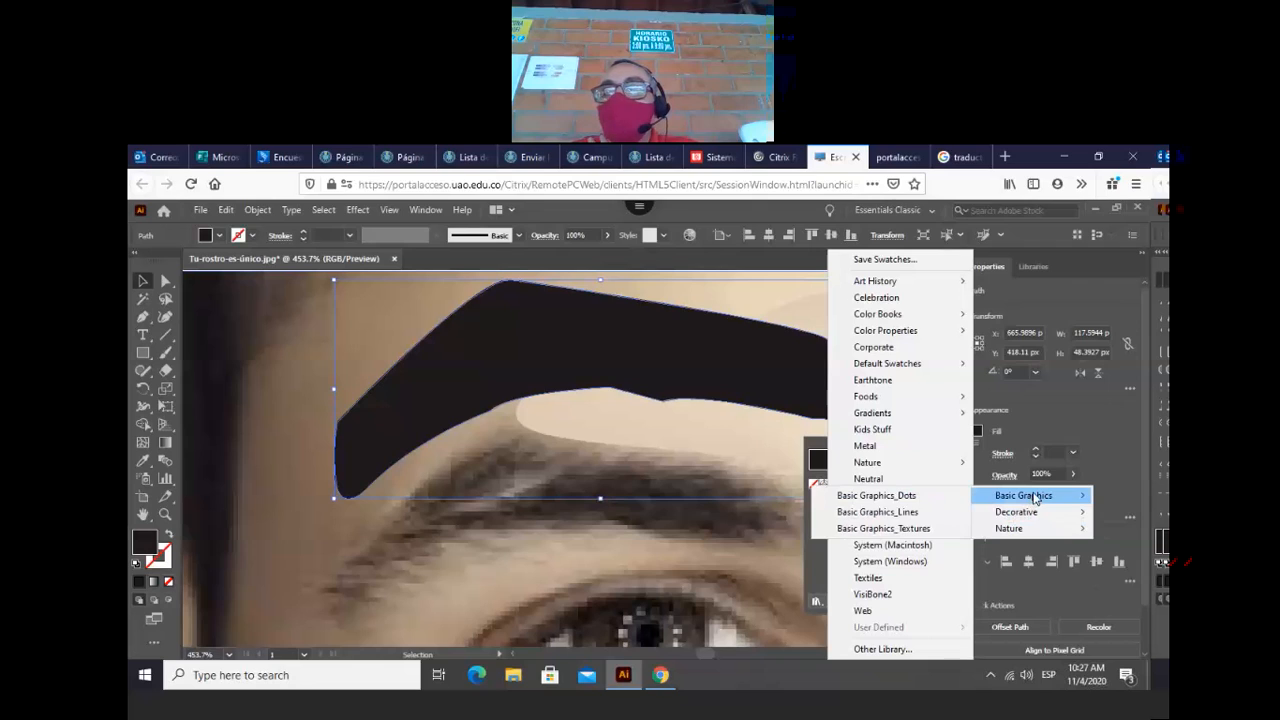
pyautogui.click(926, 536)
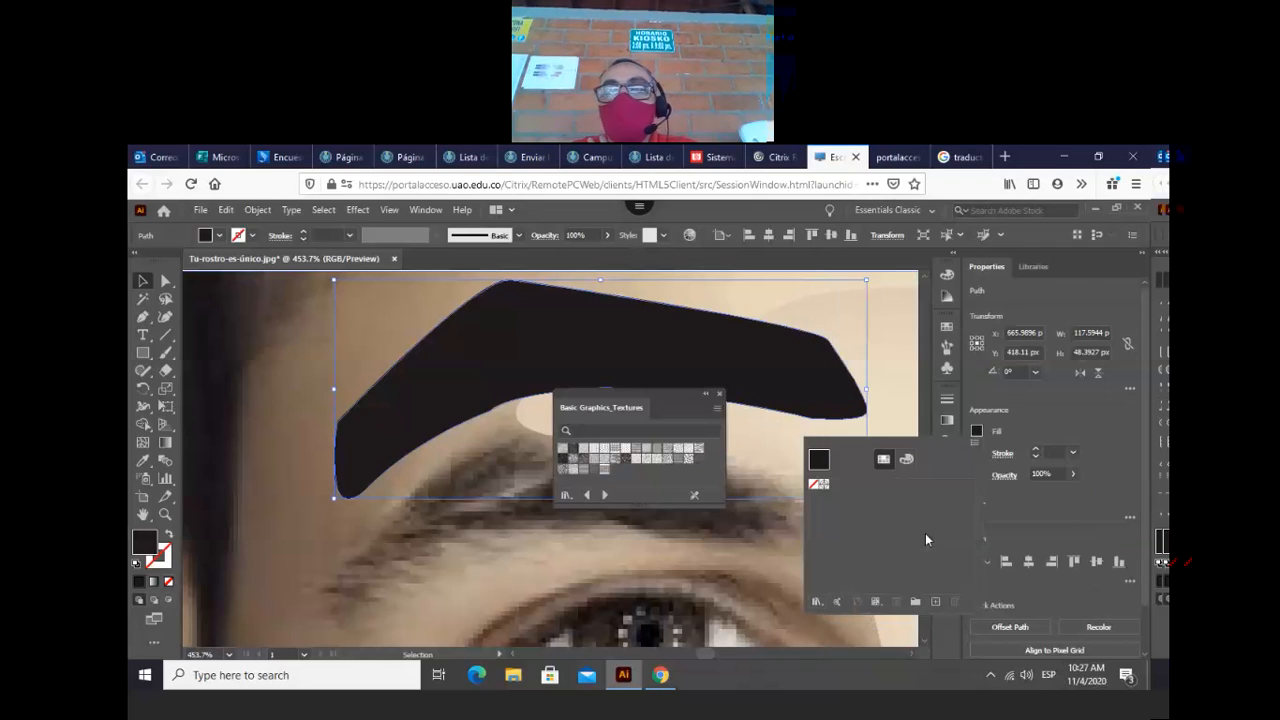
# - Try shard, crosshatch, dots, diagonal-line and USGS 2 Marsh grass texture fills on the eyebrow
pyautogui.click(585, 460)
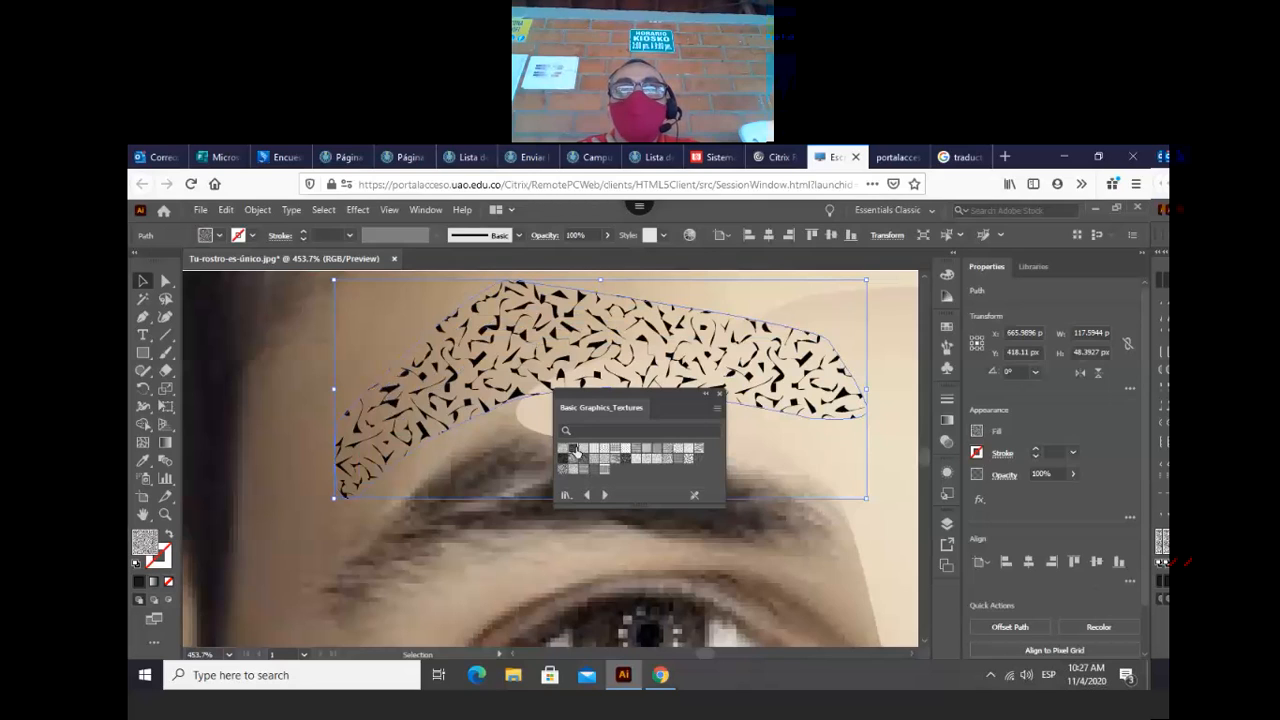
pyautogui.click(577, 451)
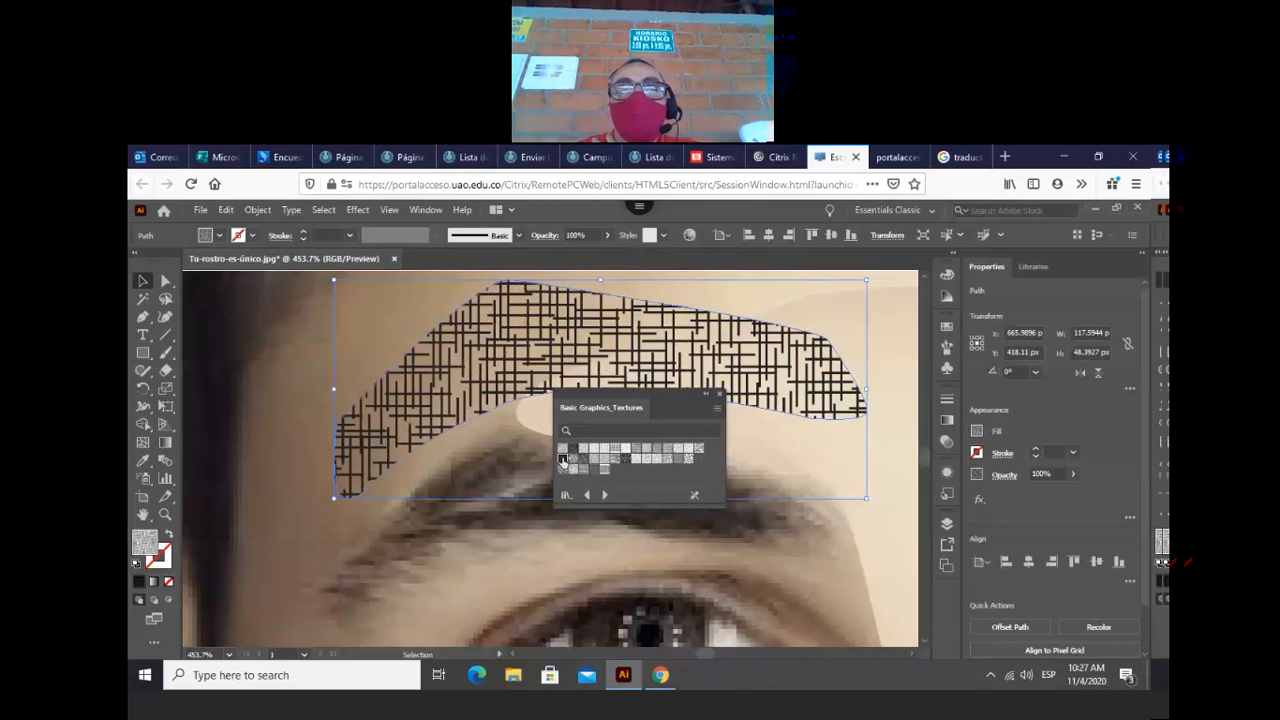
pyautogui.click(562, 459)
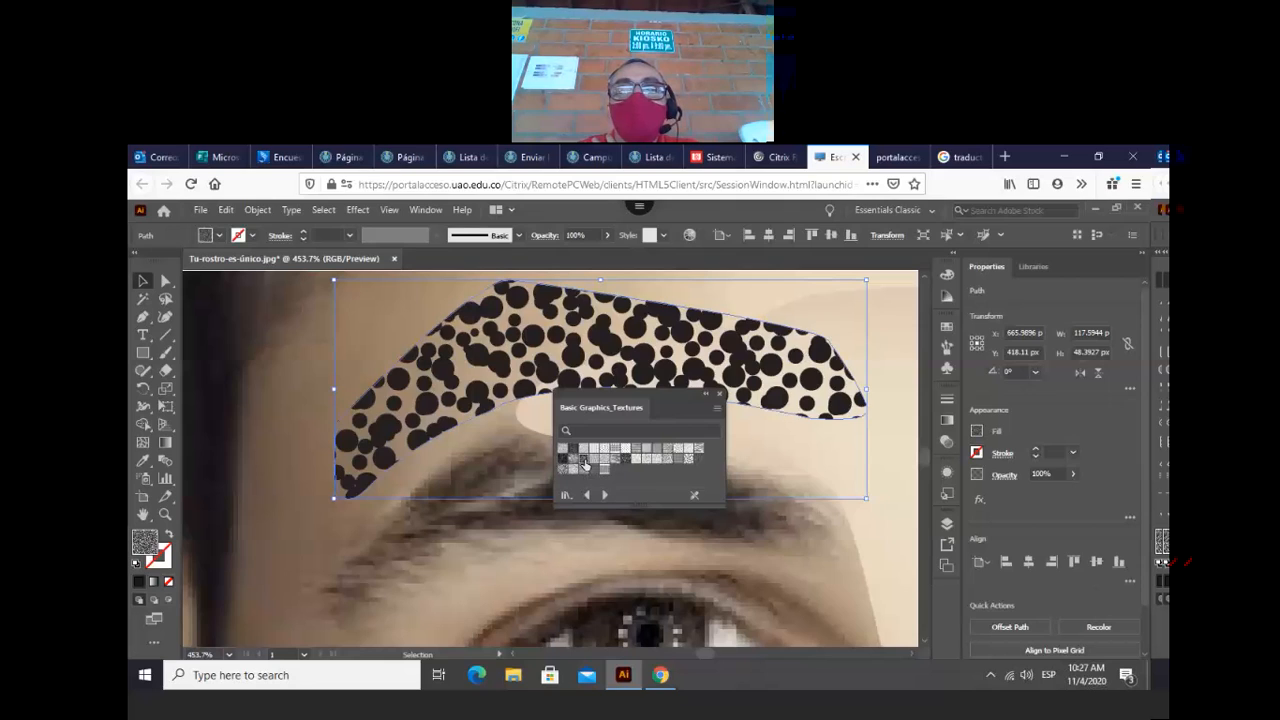
pyautogui.click(586, 463)
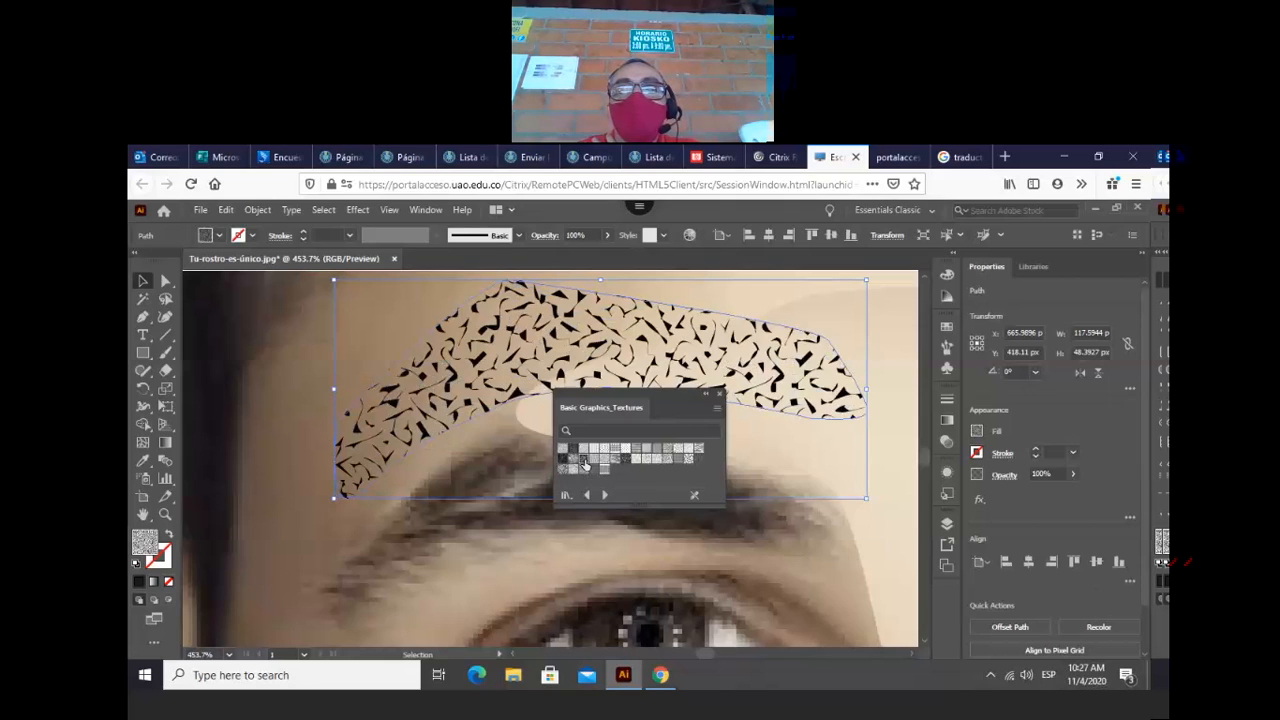
pyautogui.click(669, 450)
pyautogui.click(690, 462)
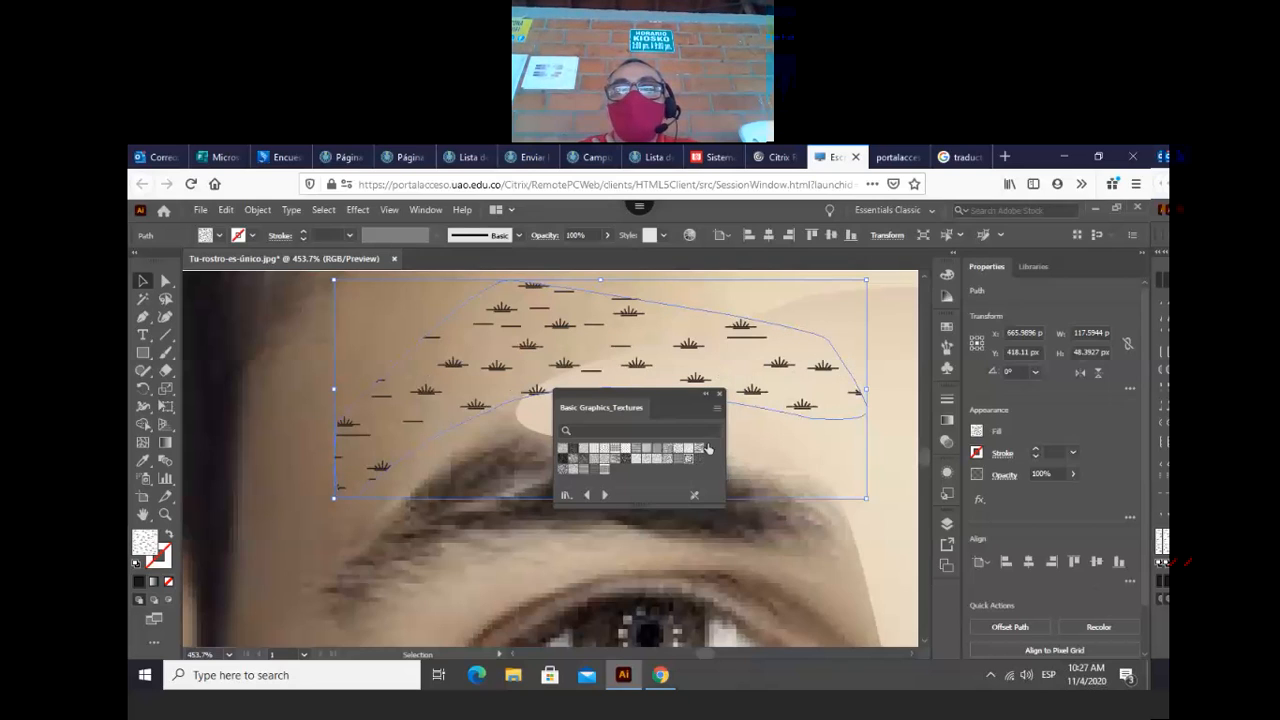
# - Try Lines, USGS 19 and dotted textures, settle on dashed-line, then select the face photo
pyautogui.click(699, 451)
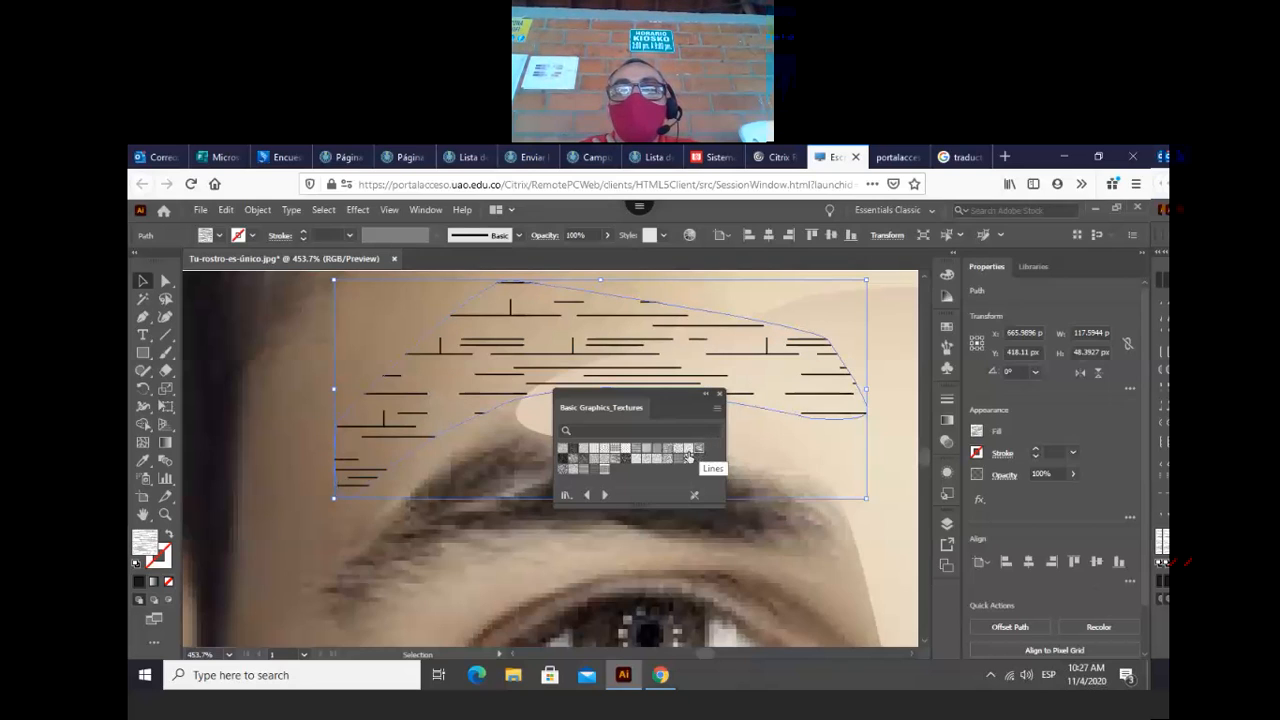
pyautogui.click(681, 462)
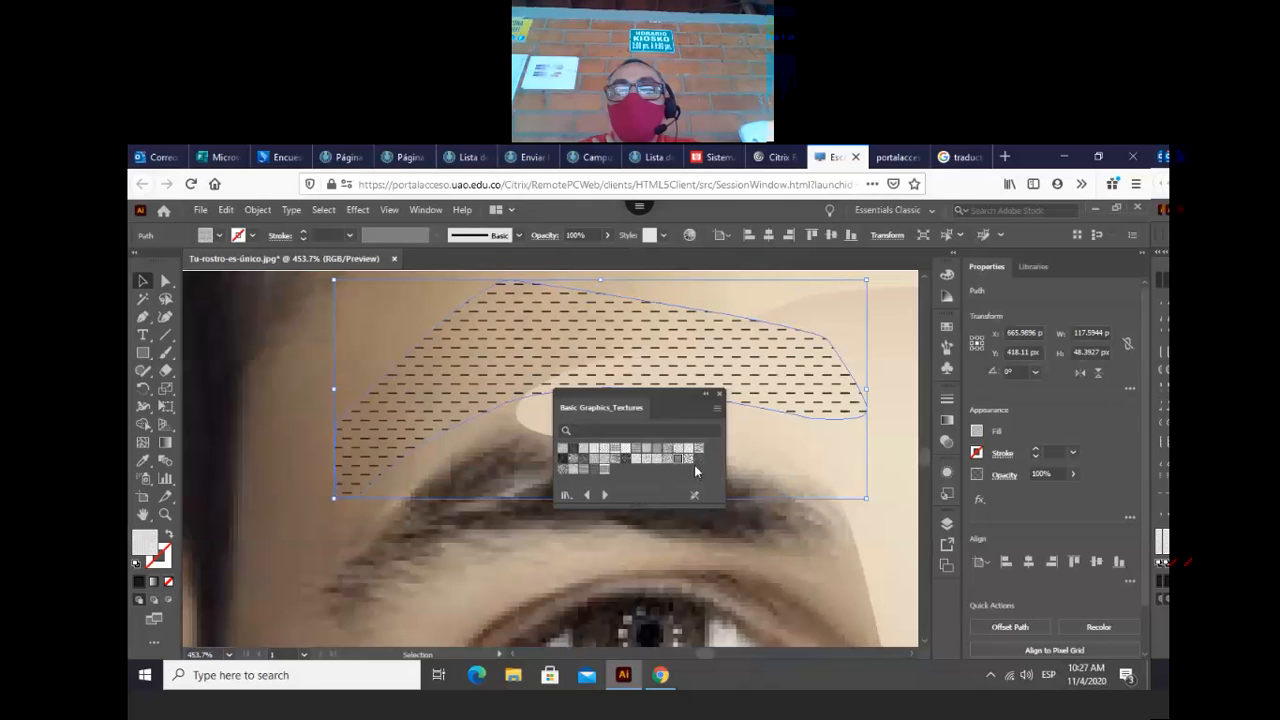
pyautogui.click(688, 458)
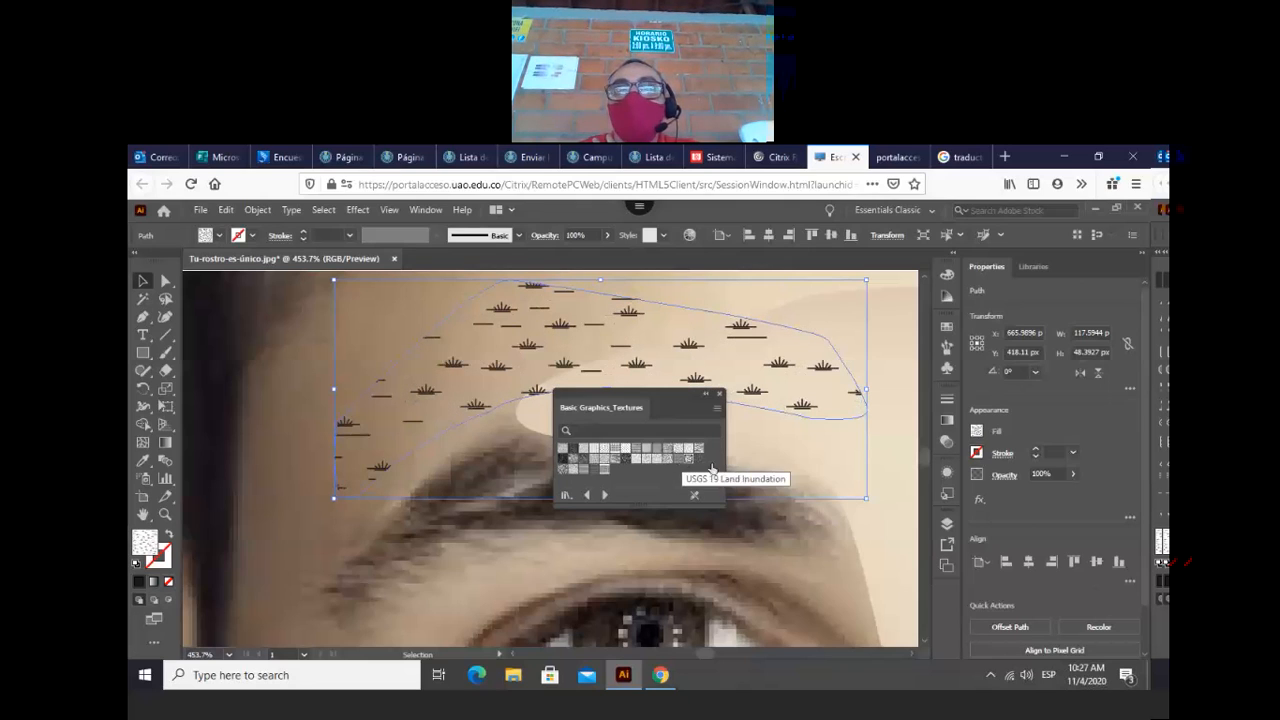
pyautogui.click(571, 470)
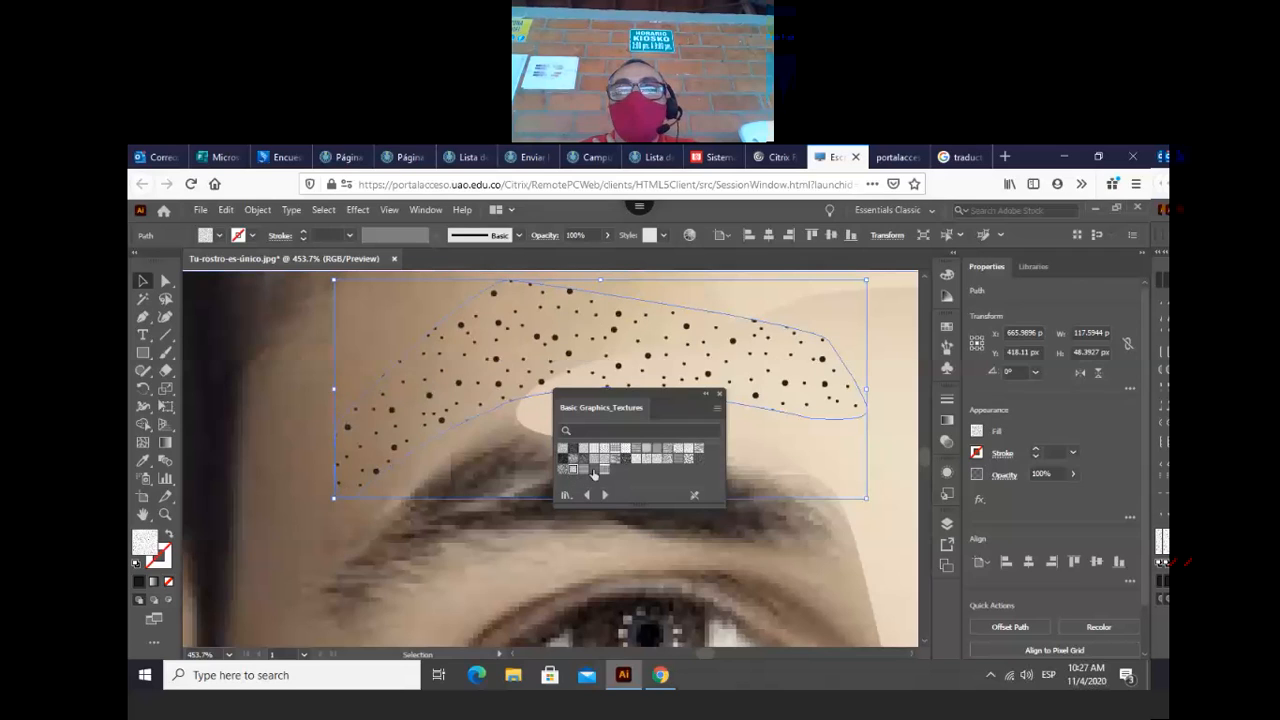
pyautogui.click(677, 458)
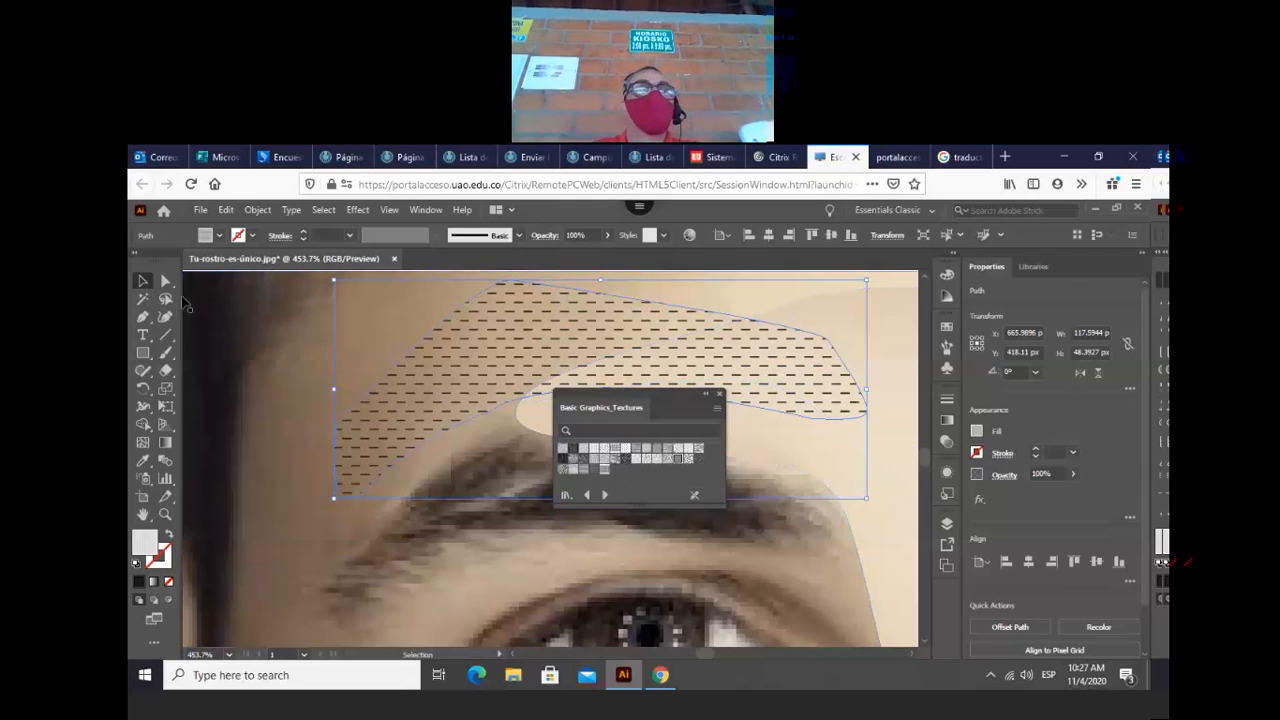
pyautogui.click(144, 283)
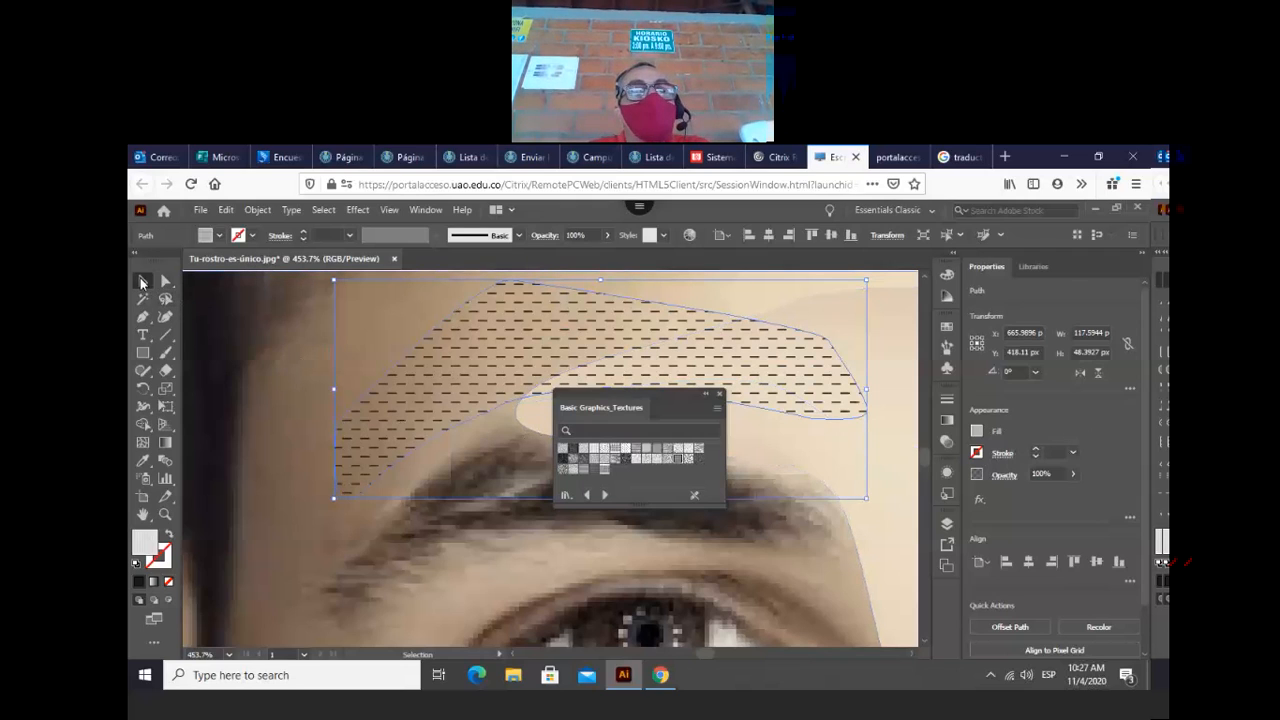
pyautogui.click(268, 387)
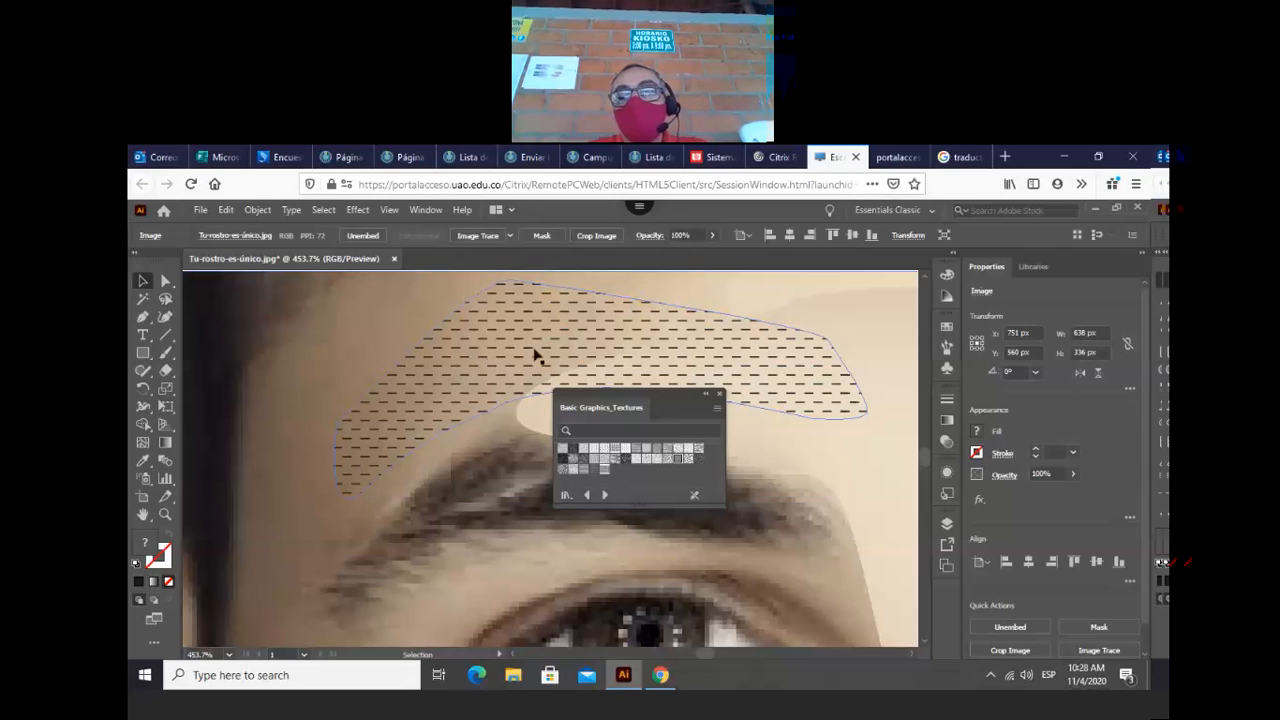
# - Drag the dashed-texture eyebrow about 150 px down onto the brow, then hide the photo layer
pyautogui.moveTo(482, 410); pyautogui.dragTo(520, 560)
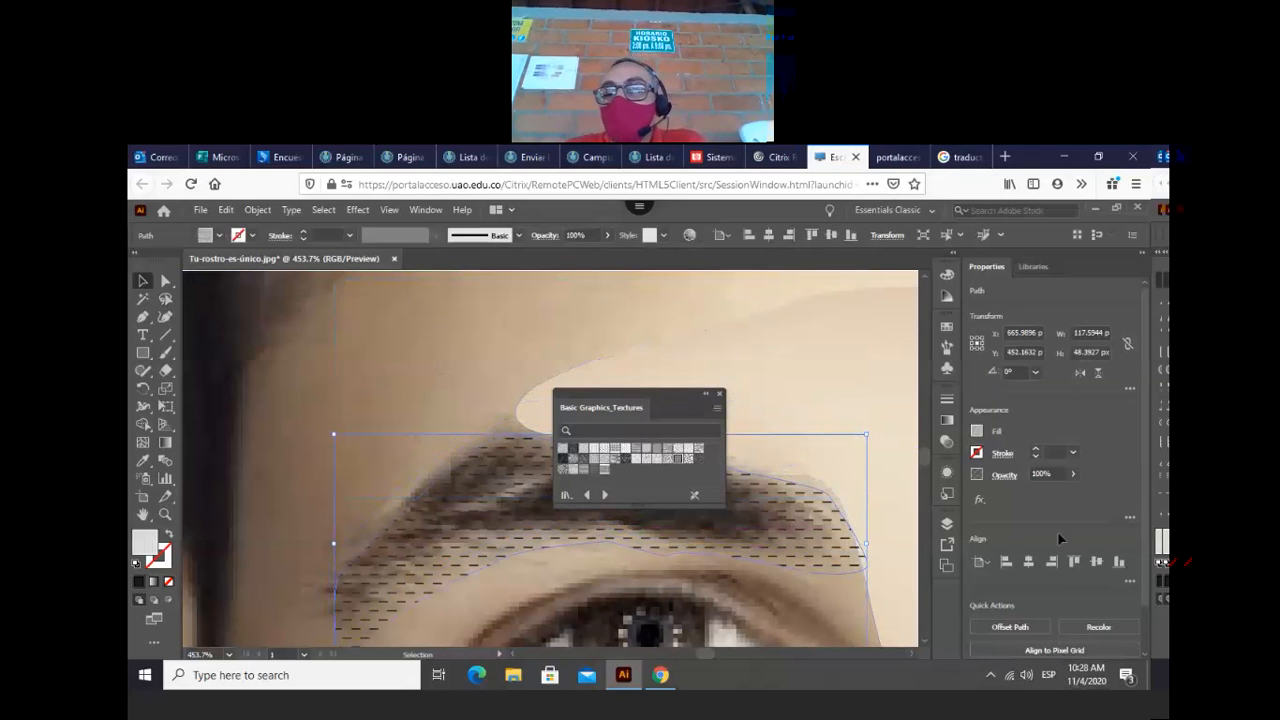
pyautogui.click(947, 524)
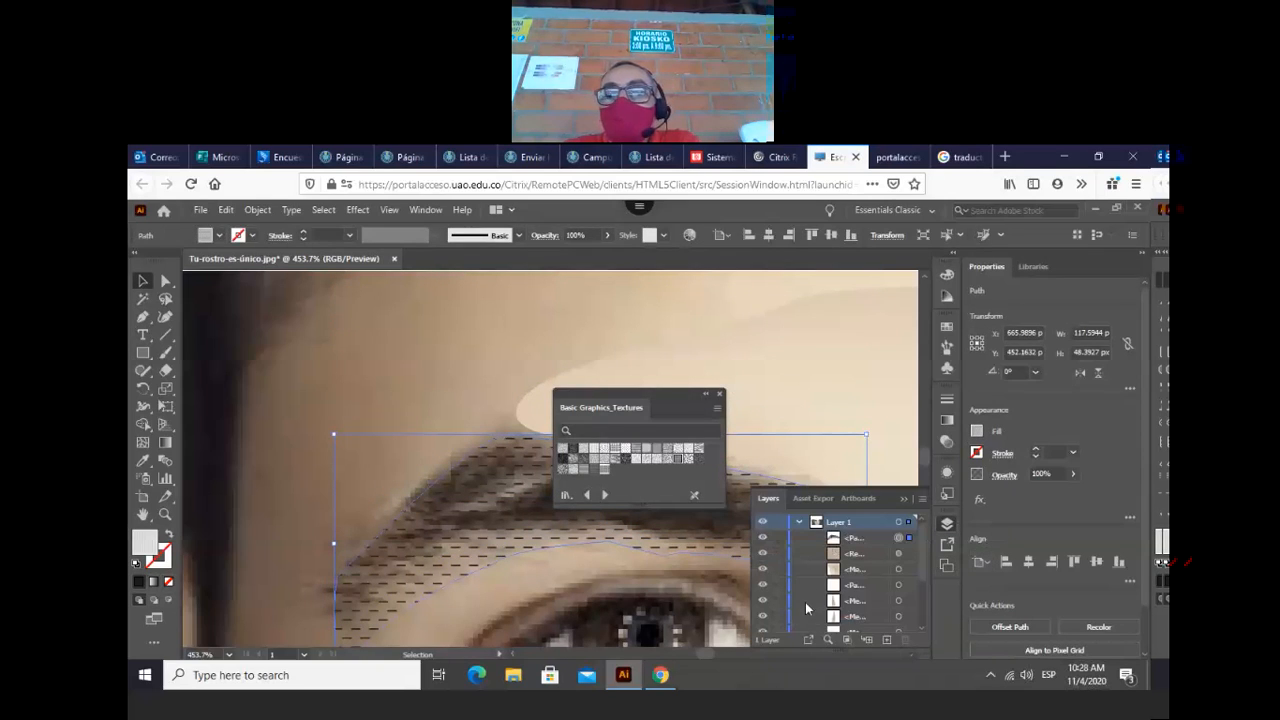
pyautogui.scroll(-3, 806, 607)
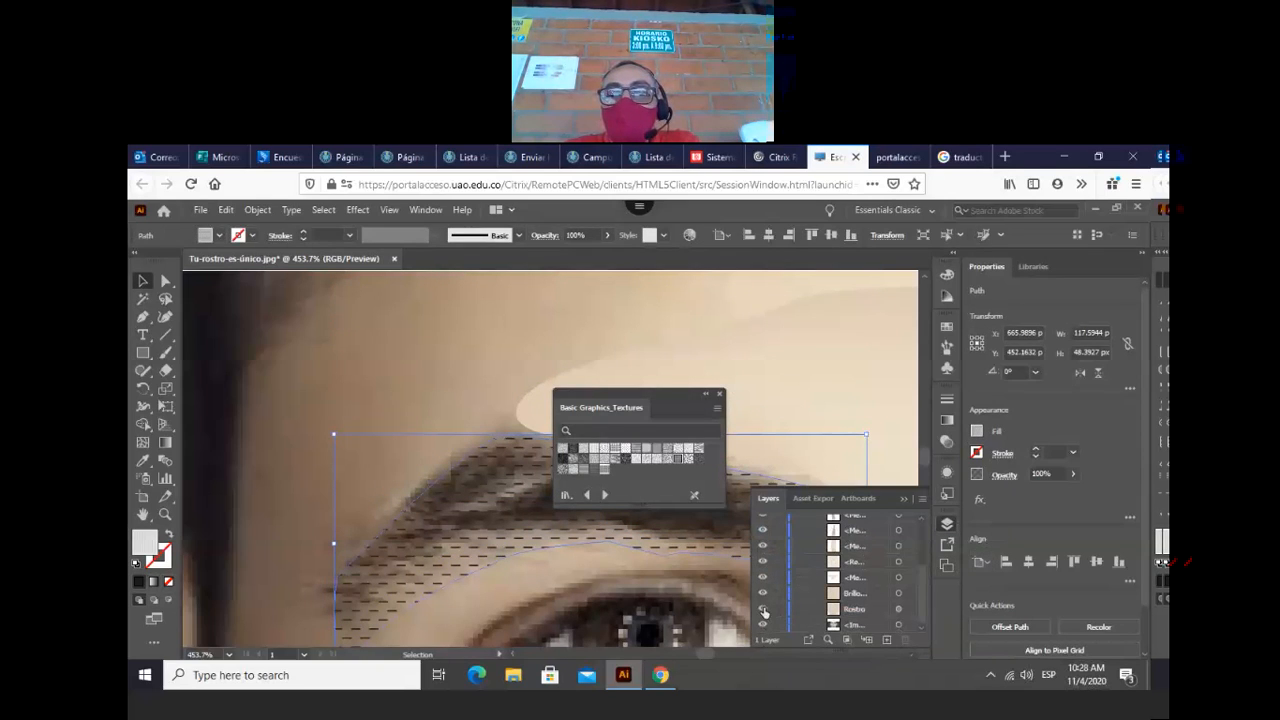
pyautogui.click(763, 610)
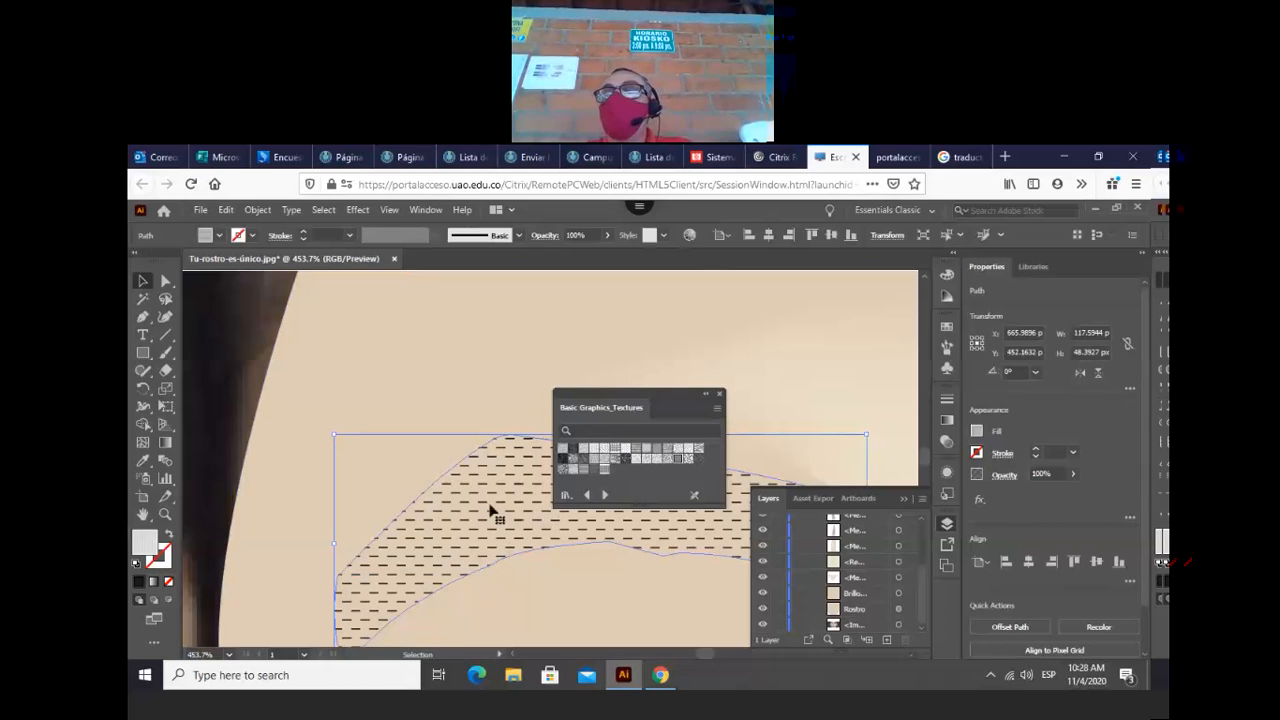
pyautogui.click(564, 496)
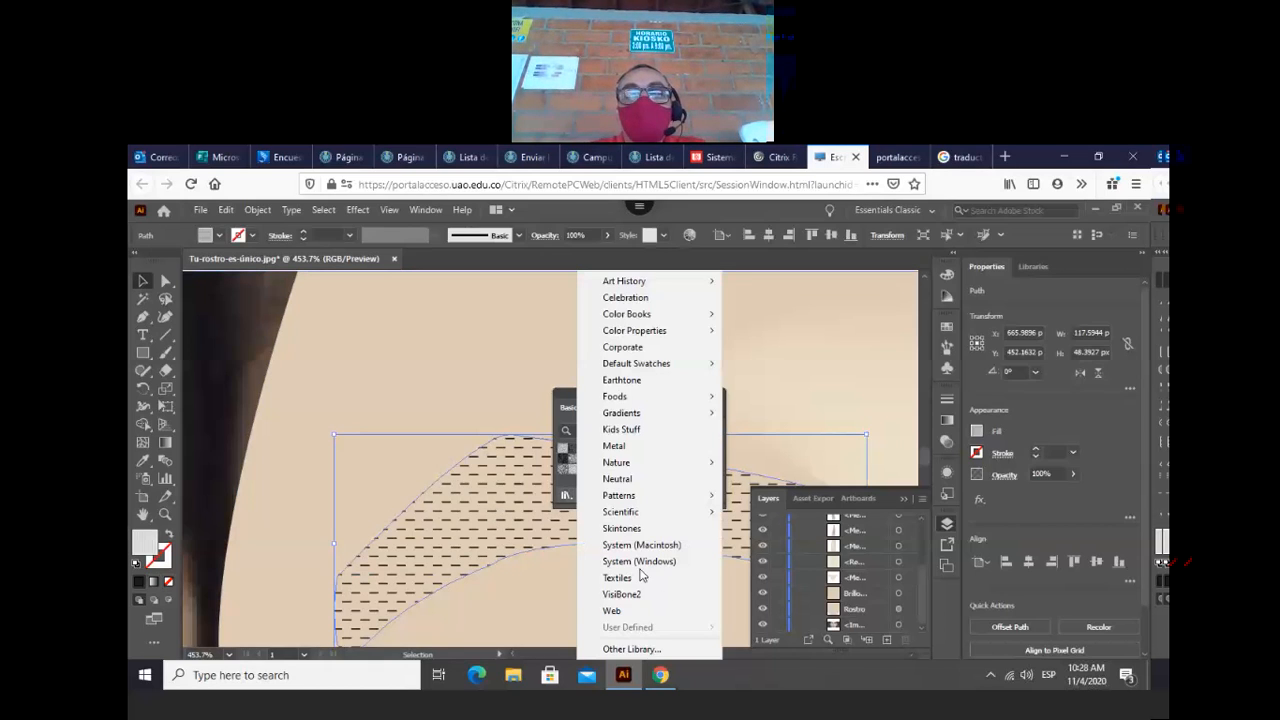
pyautogui.moveTo(655, 497)
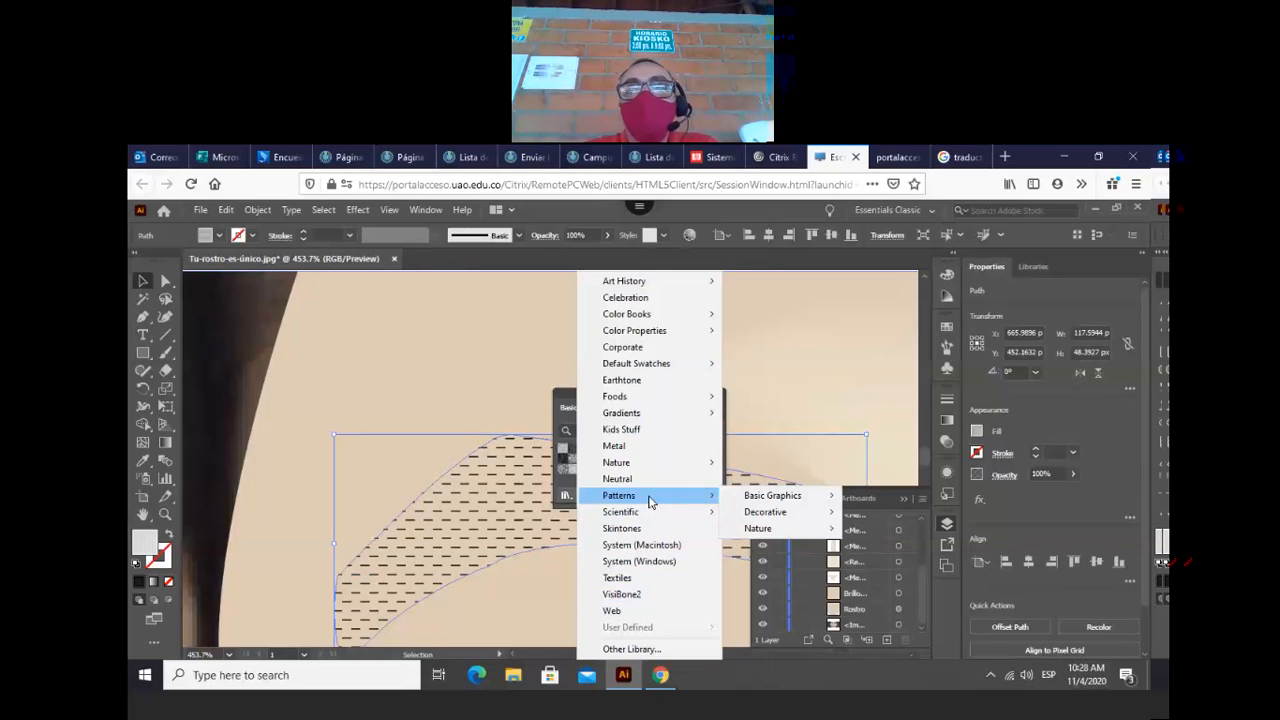
pyautogui.moveTo(769, 503)
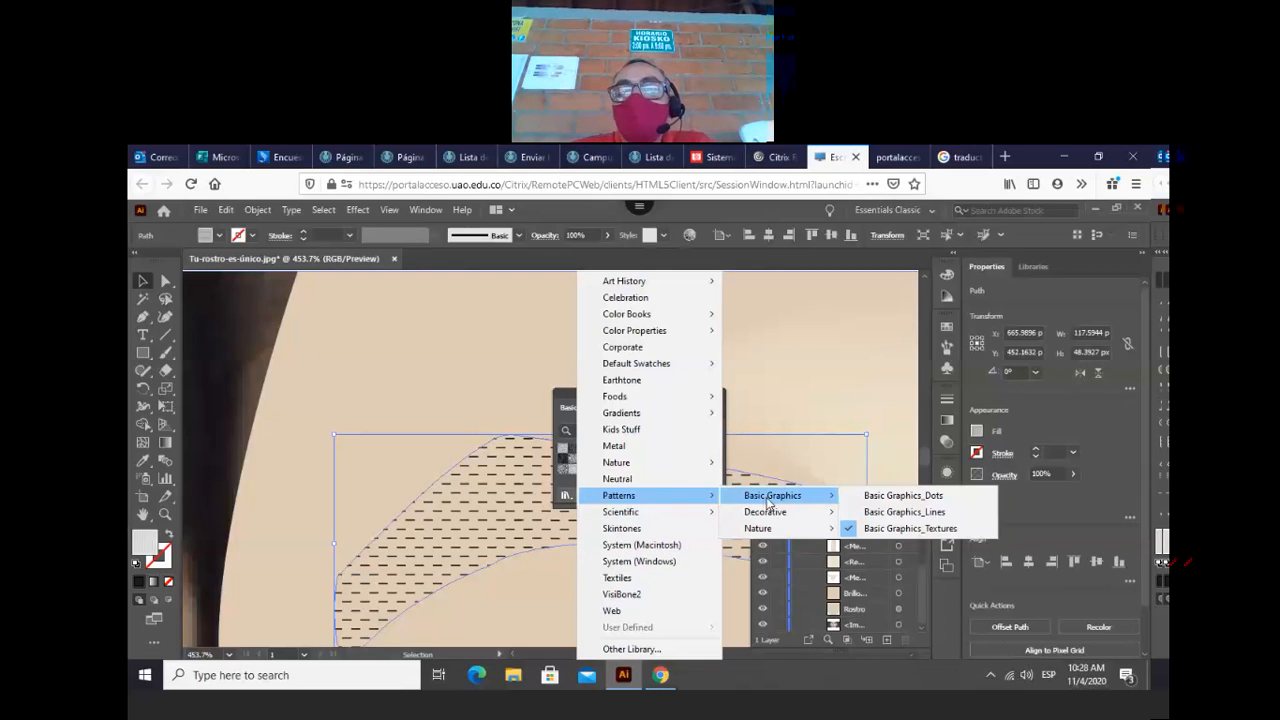
pyautogui.moveTo(770, 528)
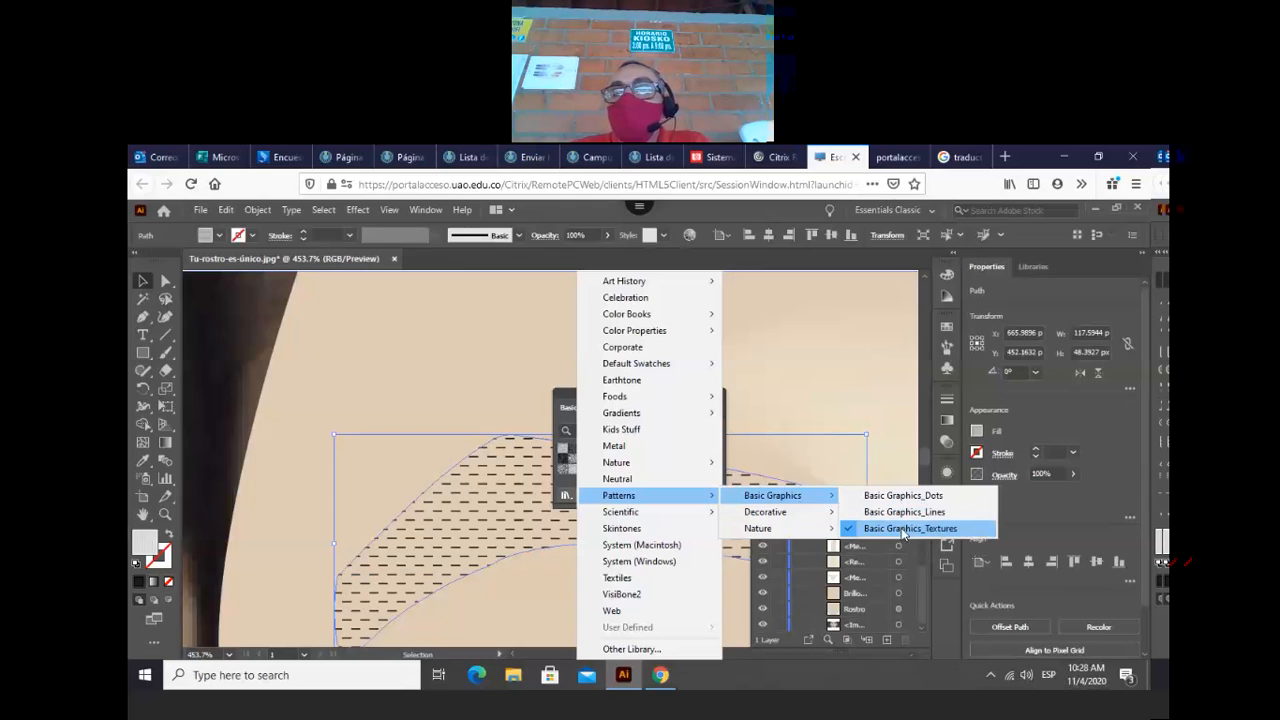
pyautogui.click(904, 529)
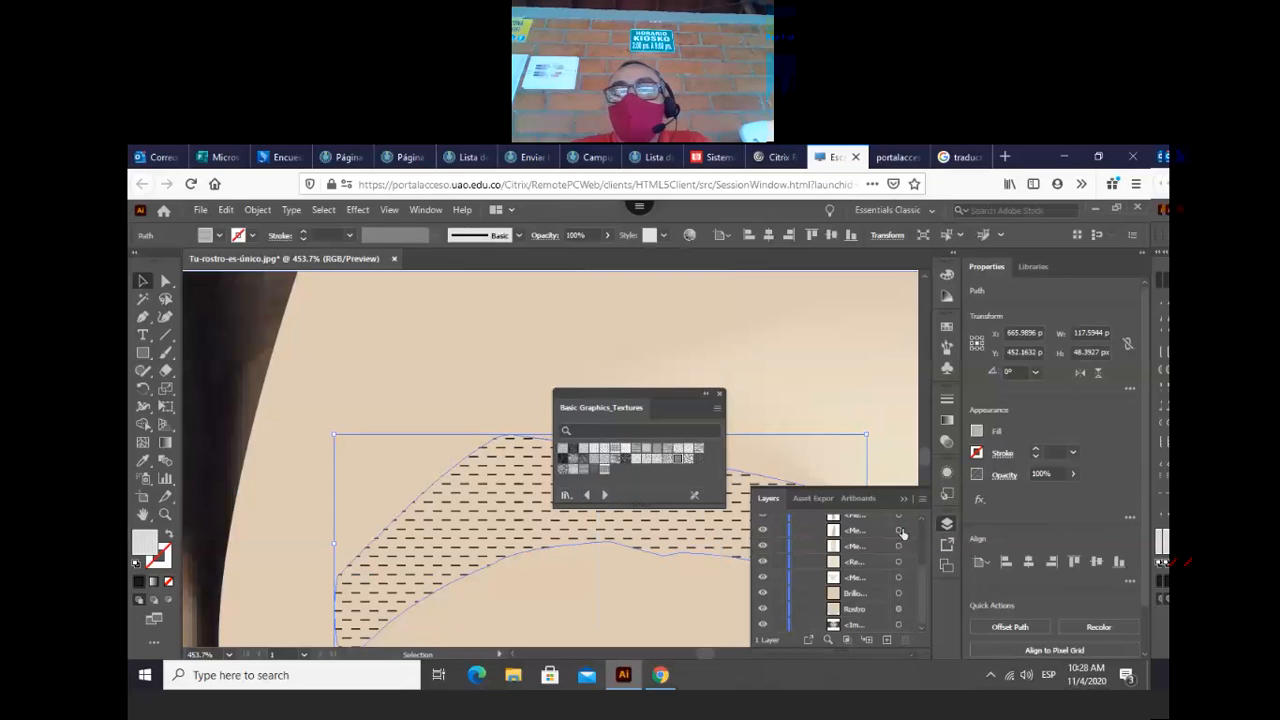
pyautogui.click(608, 495)
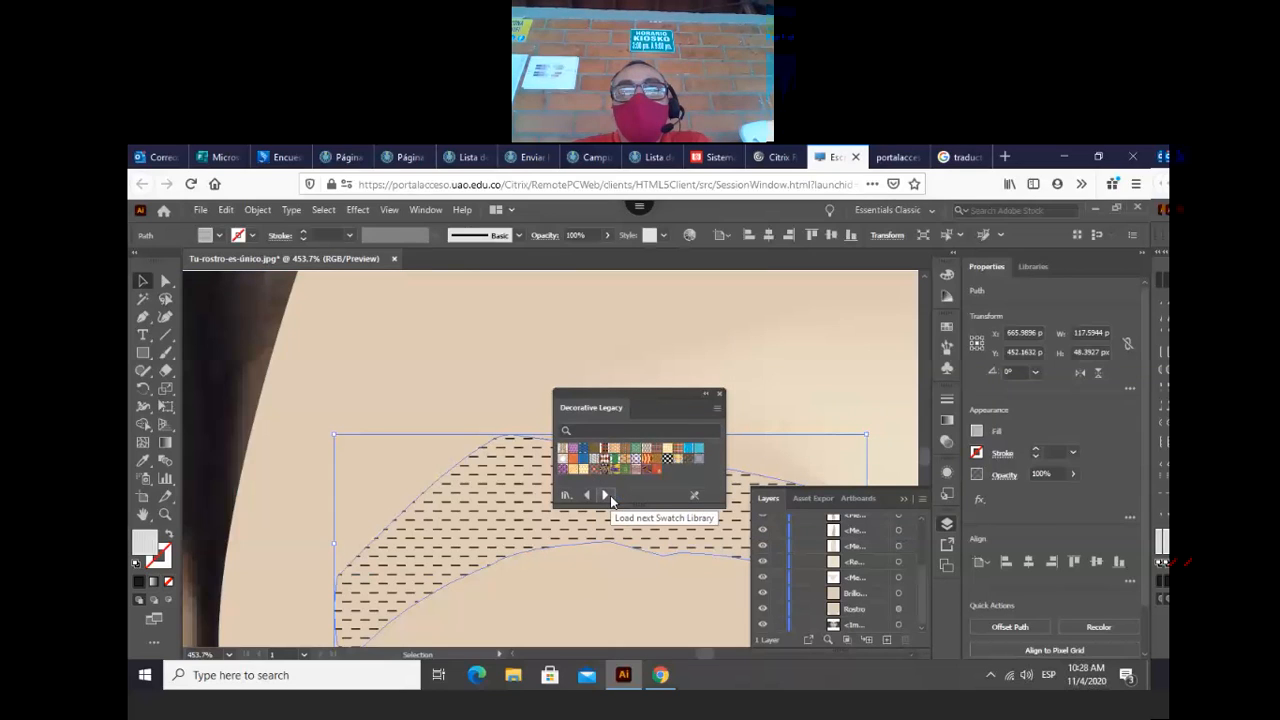
pyautogui.click(610, 495)
pyautogui.click(605, 495)
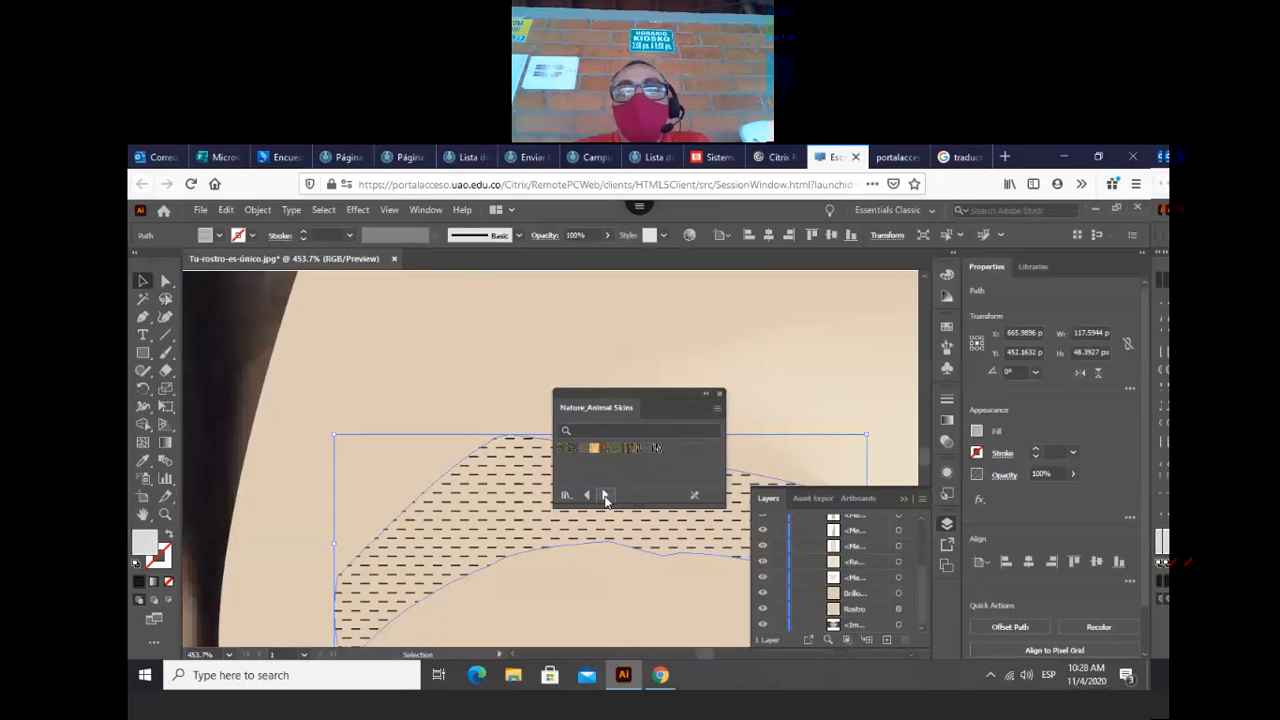
pyautogui.click(627, 448)
pyautogui.click(586, 495)
pyautogui.click(586, 495)
pyautogui.click(585, 496)
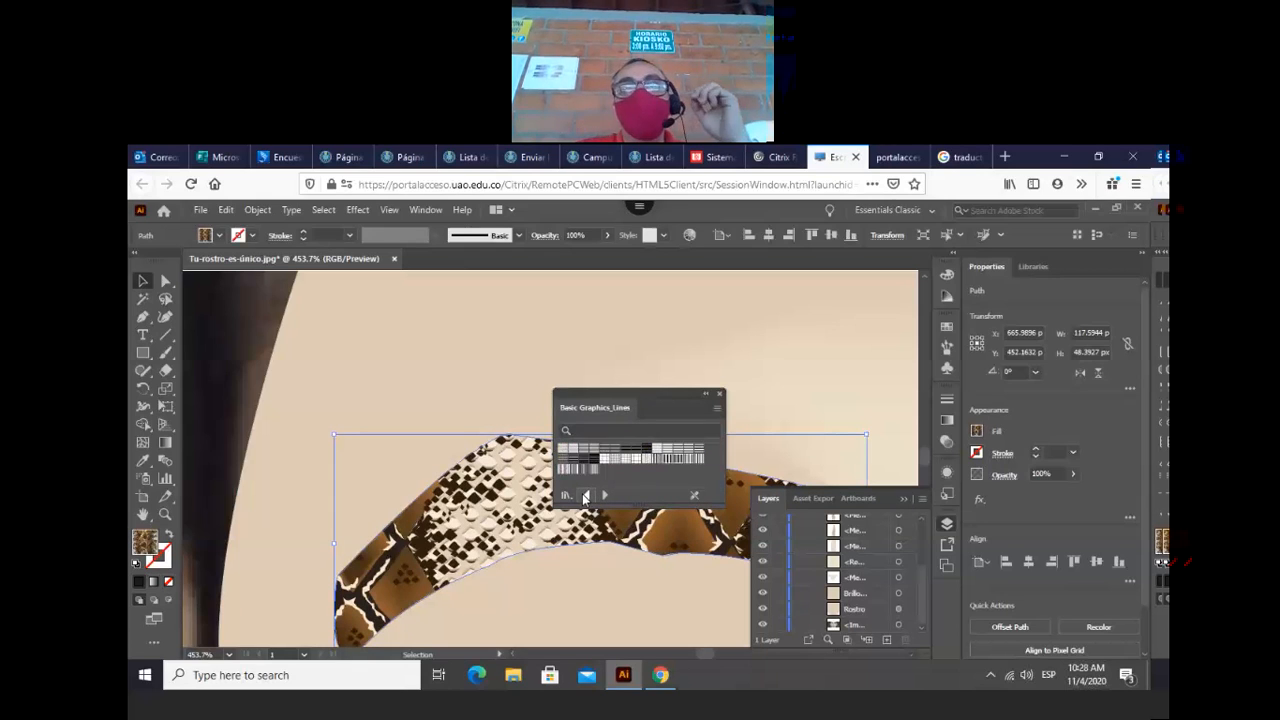
pyautogui.click(585, 496)
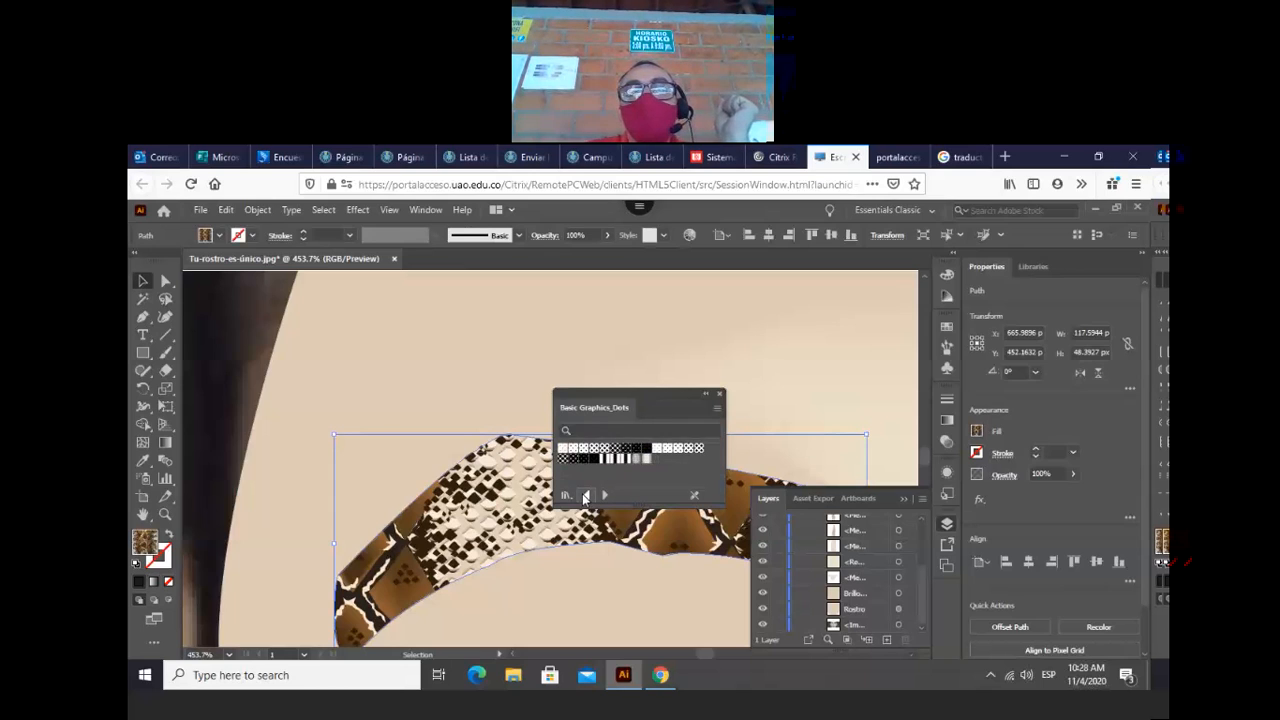
pyautogui.click(585, 496)
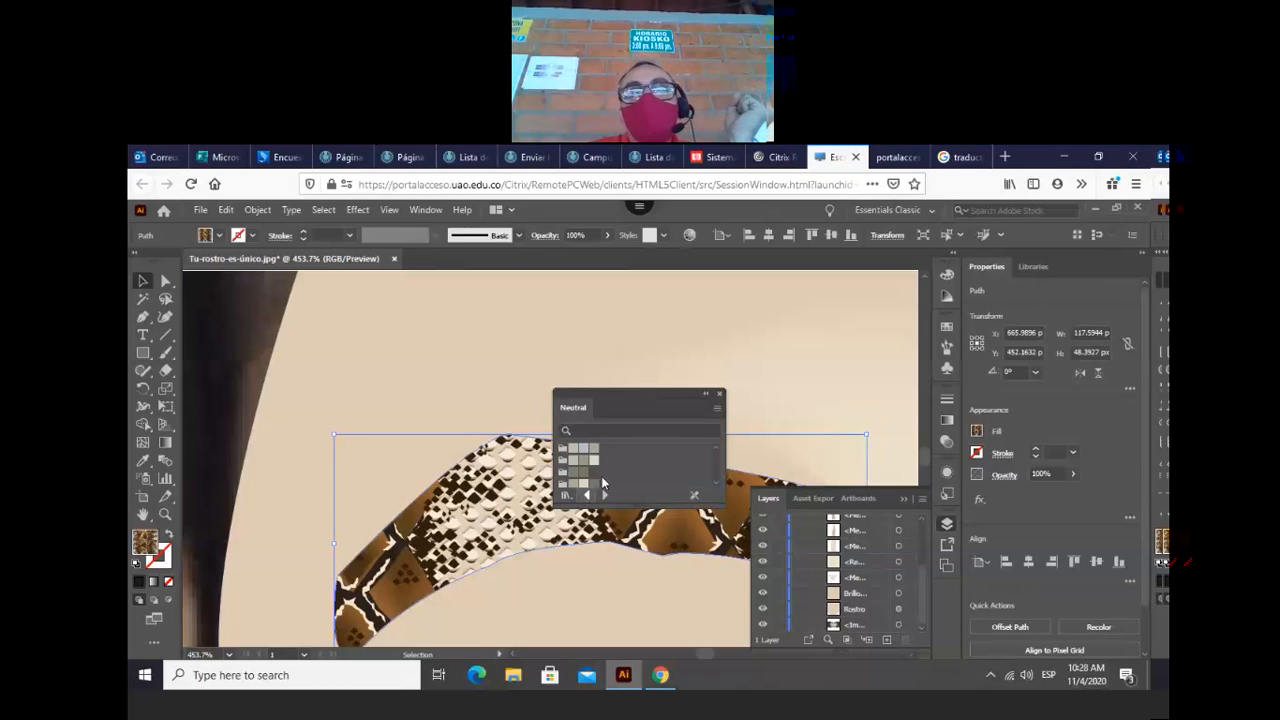
pyautogui.click(595, 474)
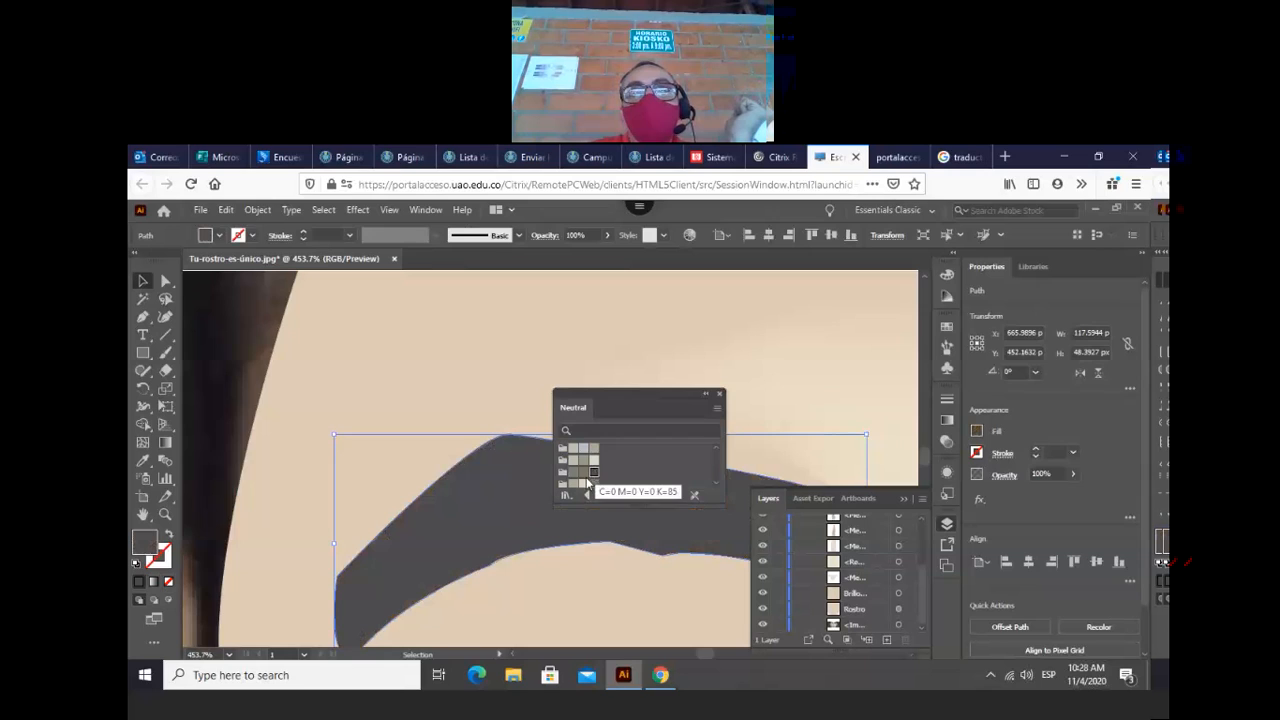
pyautogui.click(583, 460)
pyautogui.click(587, 496)
pyautogui.click(587, 496)
pyautogui.click(587, 496)
pyautogui.click(587, 496)
pyautogui.click(587, 496)
pyautogui.click(601, 495)
pyautogui.click(601, 495)
pyautogui.click(601, 495)
pyautogui.click(601, 495)
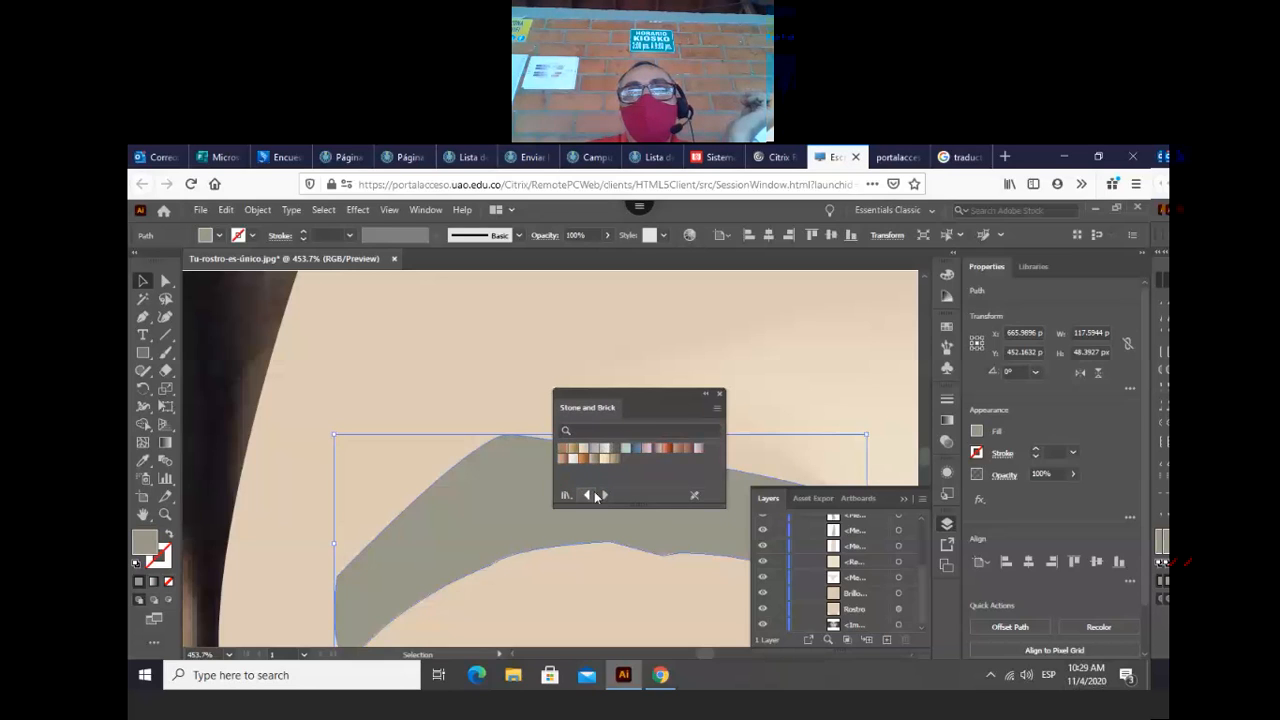
pyautogui.click(604, 496)
pyautogui.click(604, 496)
pyautogui.click(604, 496)
pyautogui.click(604, 496)
pyautogui.click(604, 496)
pyautogui.click(604, 496)
pyautogui.click(604, 496)
pyautogui.click(604, 496)
pyautogui.click(604, 496)
pyautogui.click(604, 496)
pyautogui.click(604, 496)
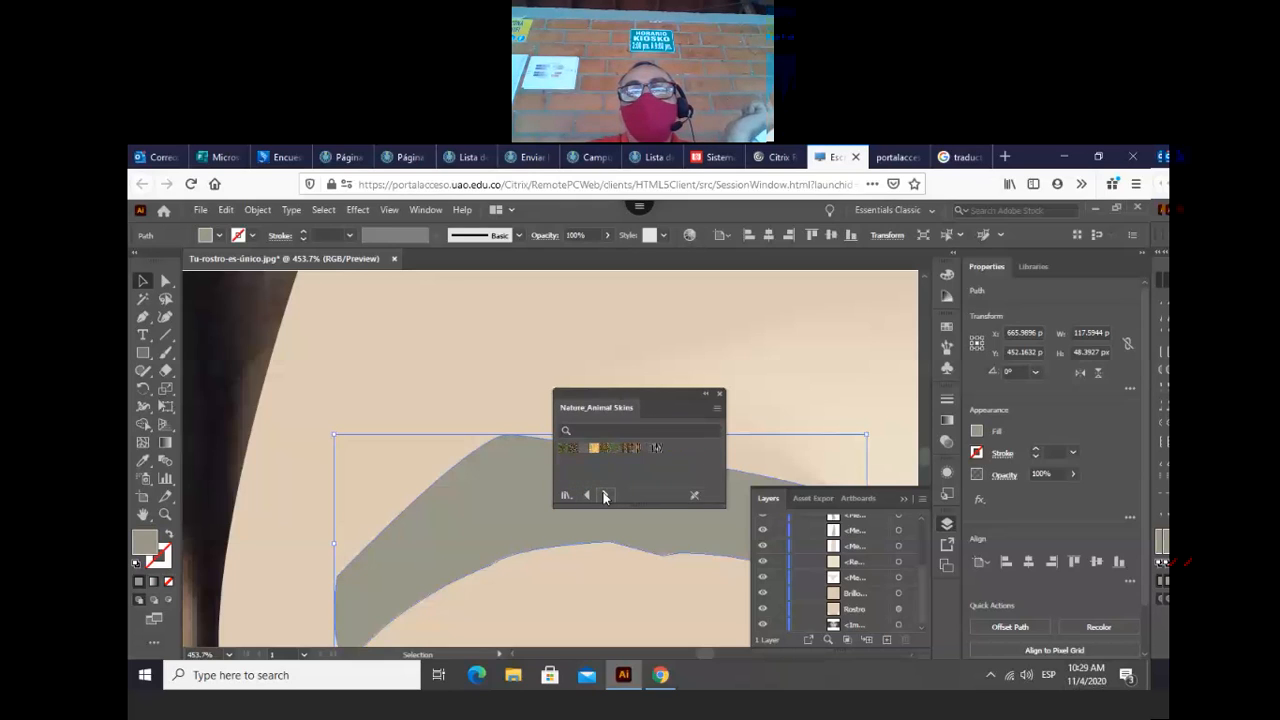
pyautogui.click(604, 496)
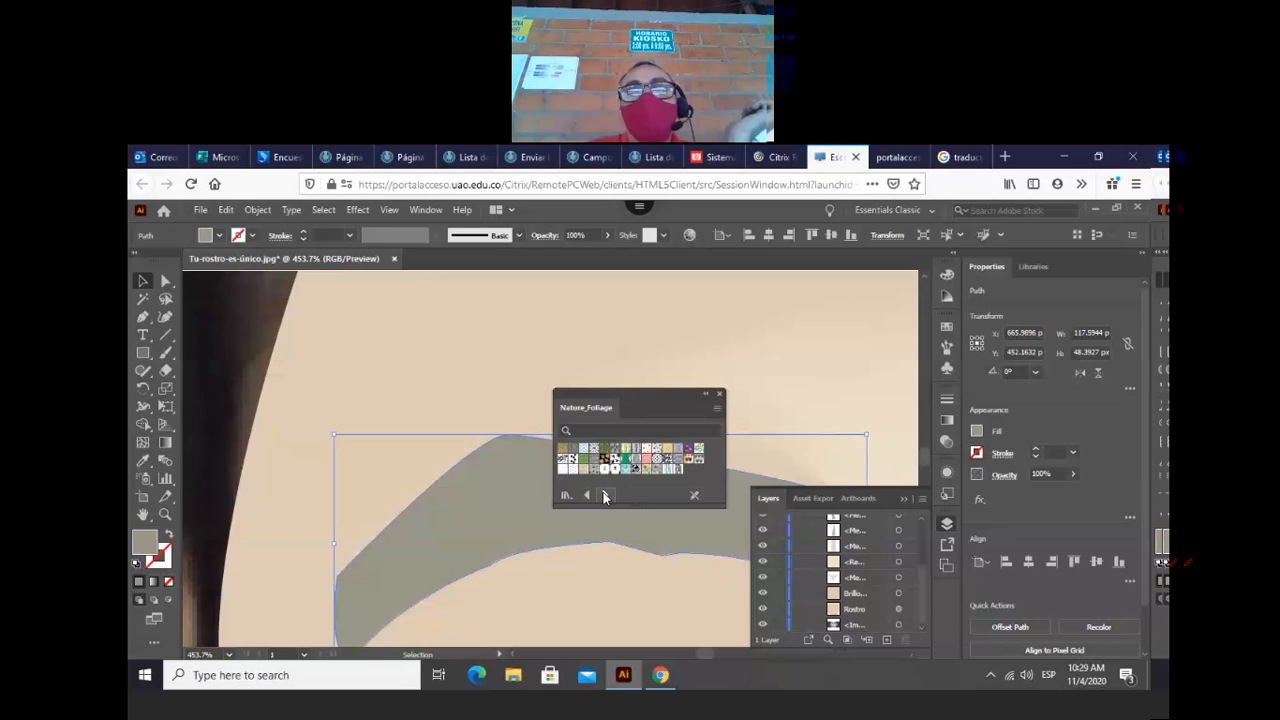
pyautogui.click(604, 496)
pyautogui.click(604, 496)
pyautogui.click(604, 496)
pyautogui.click(604, 496)
pyautogui.click(604, 496)
pyautogui.click(563, 498)
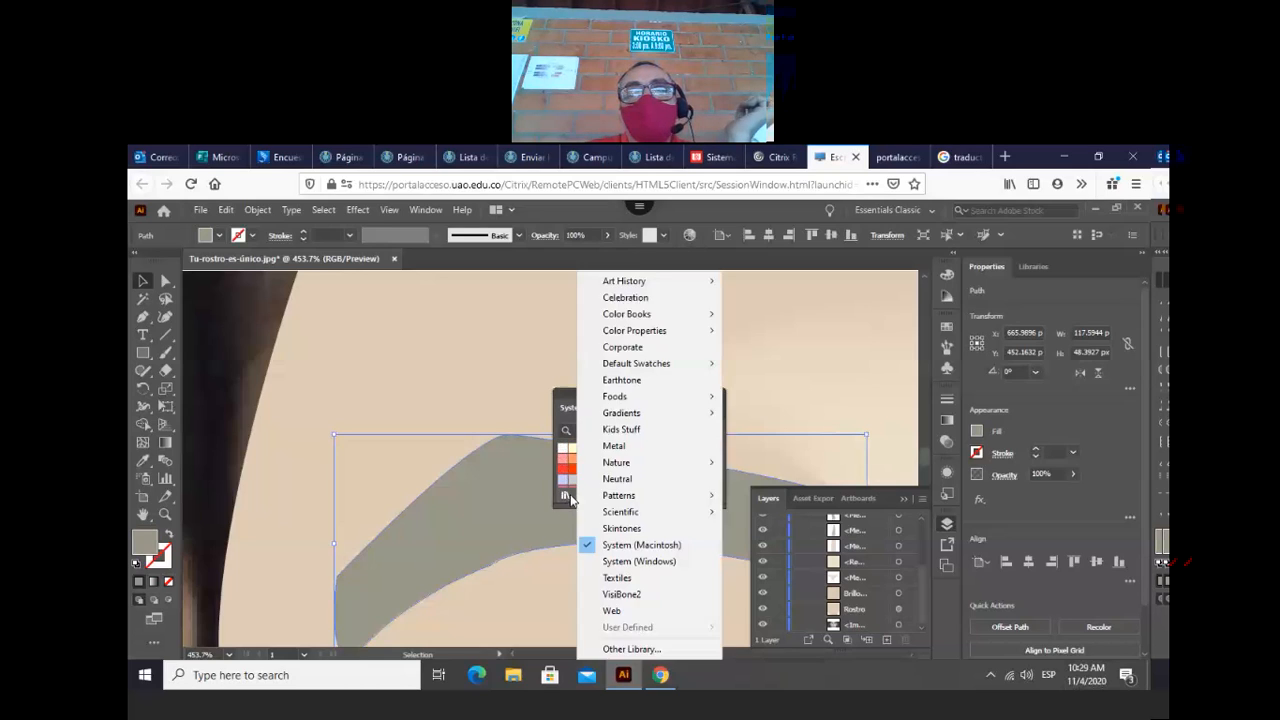
pyautogui.moveTo(645, 498)
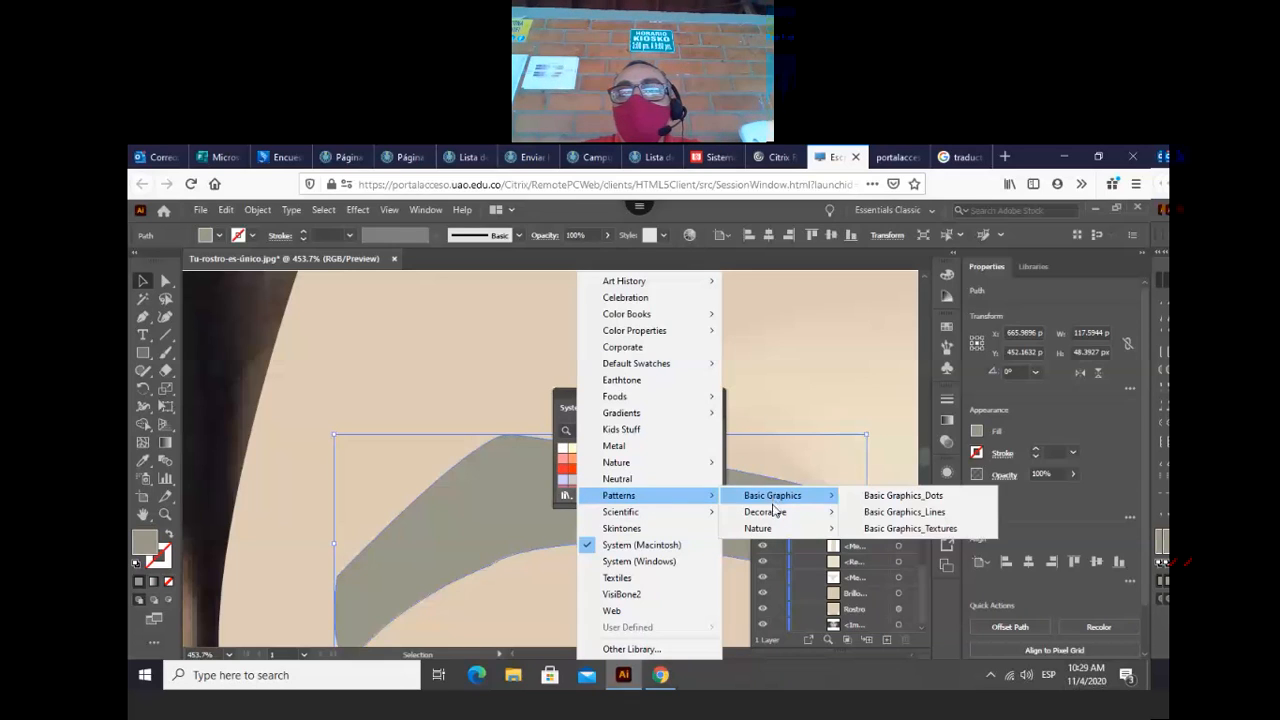
pyautogui.moveTo(768, 512)
pyautogui.click(895, 515)
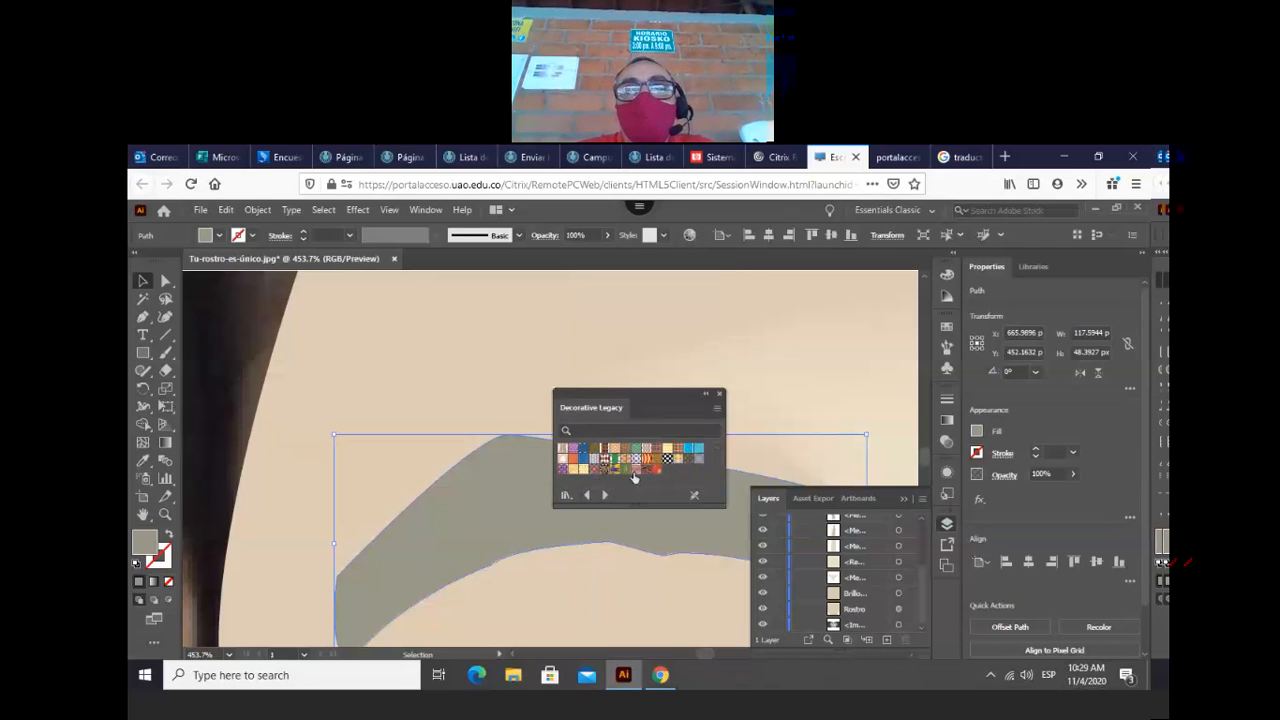
pyautogui.click(587, 494)
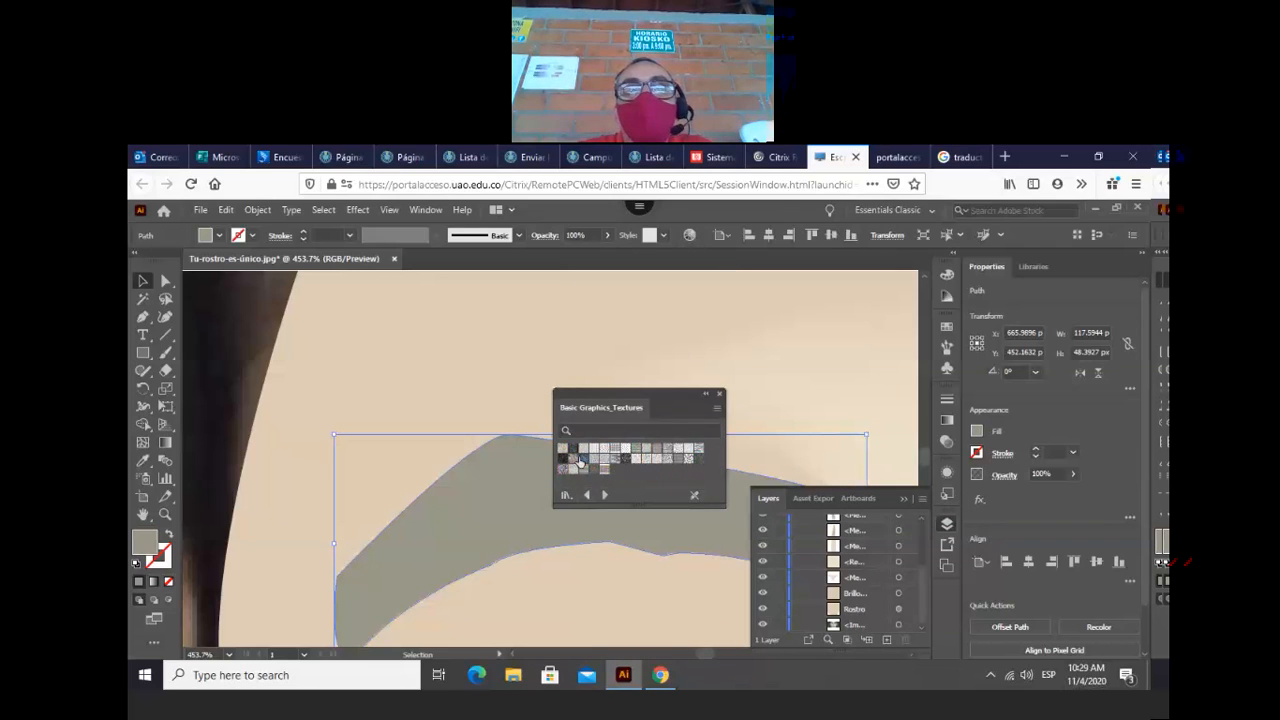
pyautogui.click(573, 451)
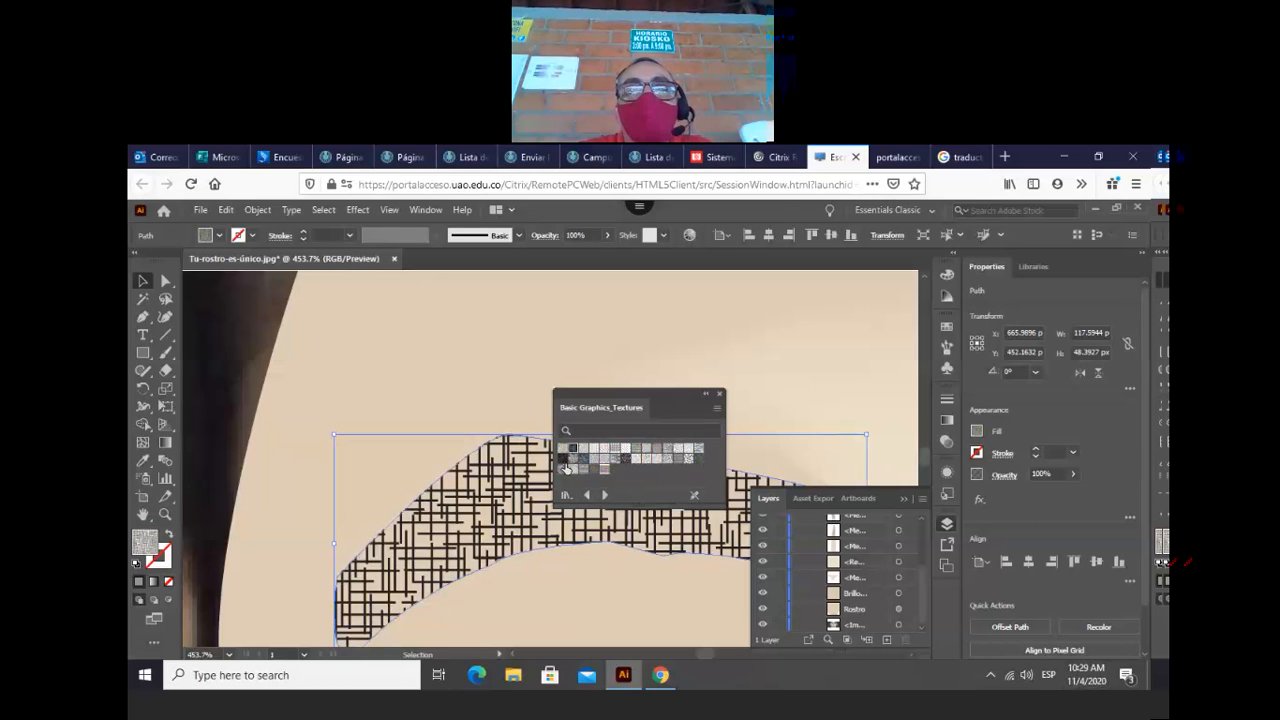
pyautogui.click(577, 467)
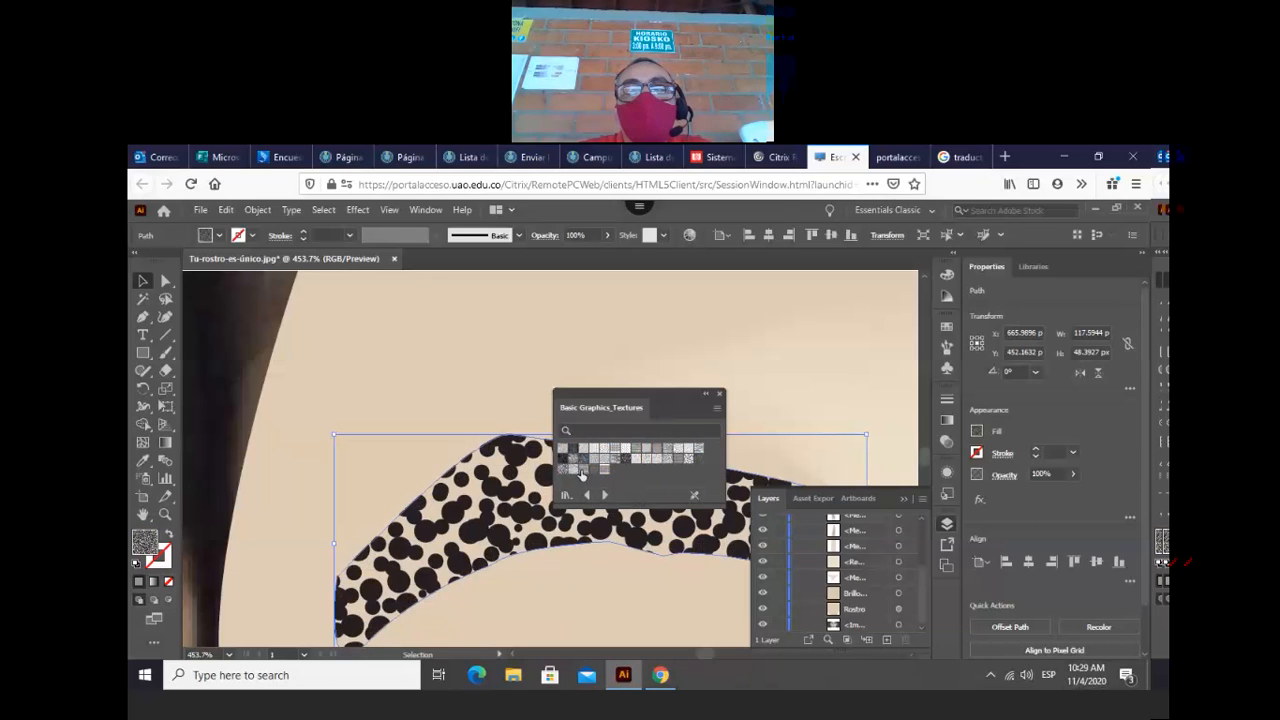
pyautogui.click(685, 460)
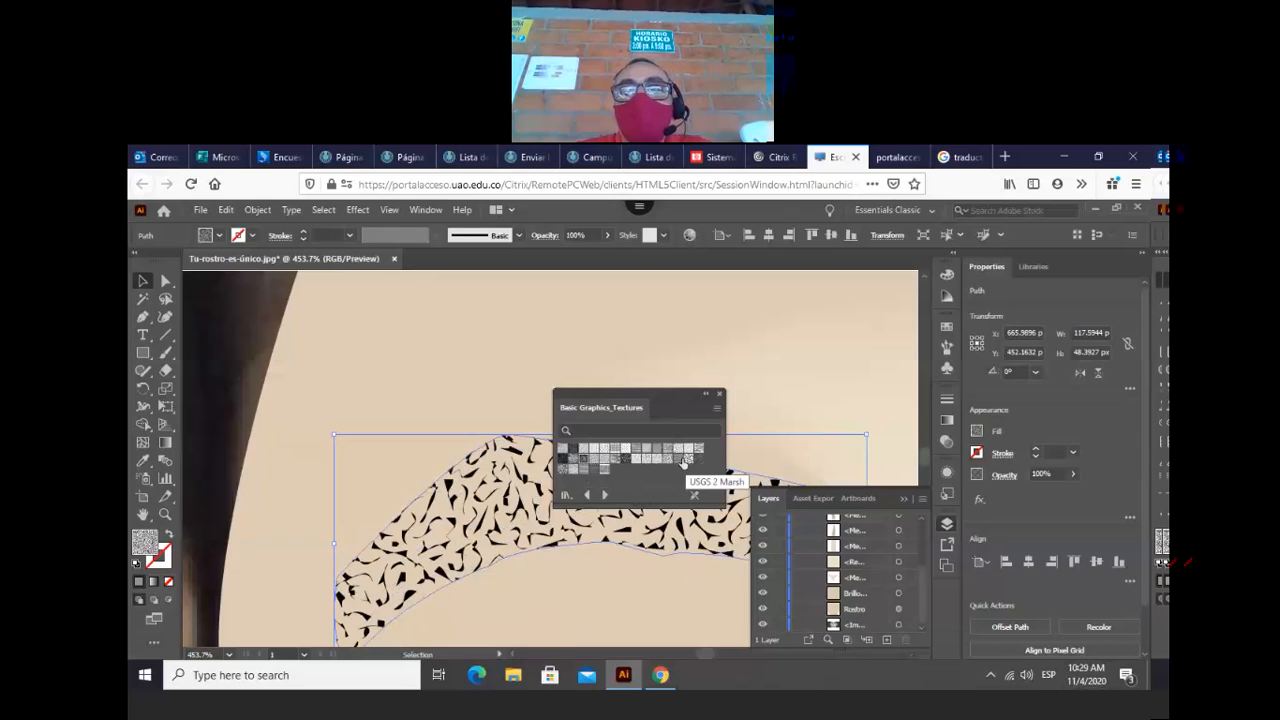
pyautogui.click(678, 459)
pyautogui.click(347, 441)
pyautogui.click(525, 418)
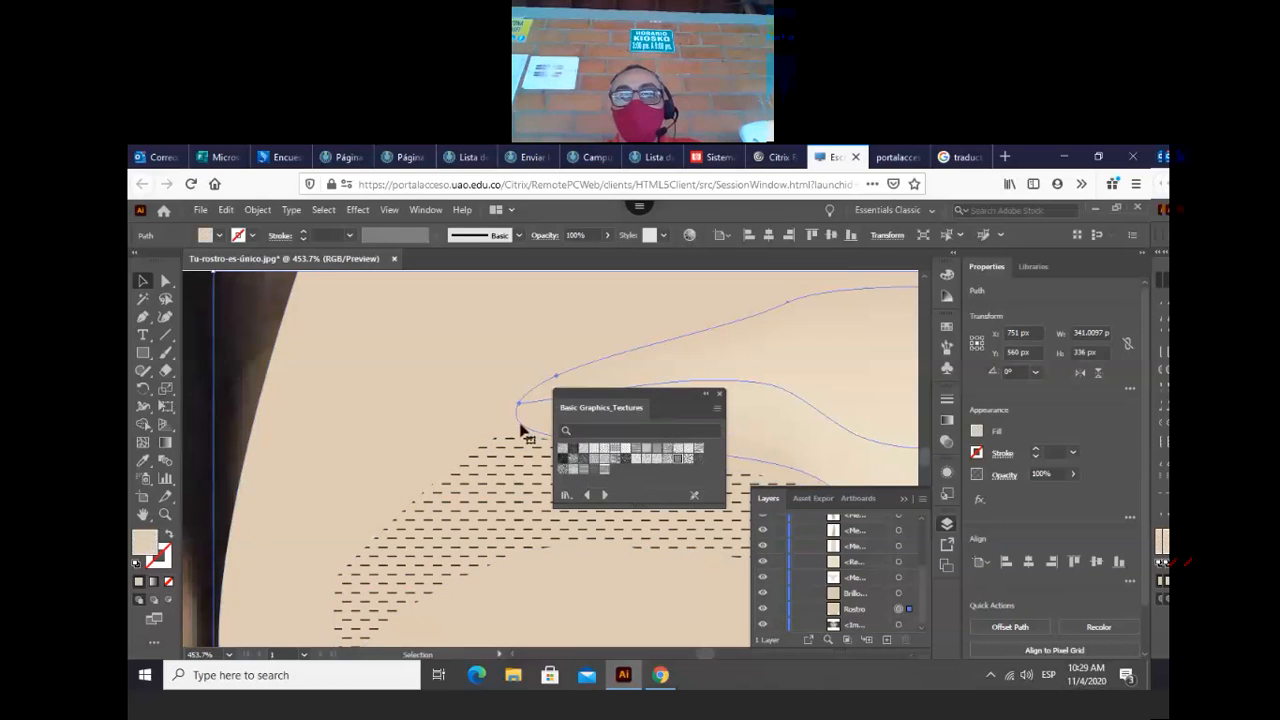
# - Hide the Rostro skin layer and nudge the dashed eyebrow shape slightly upward
pyautogui.click(410, 444)
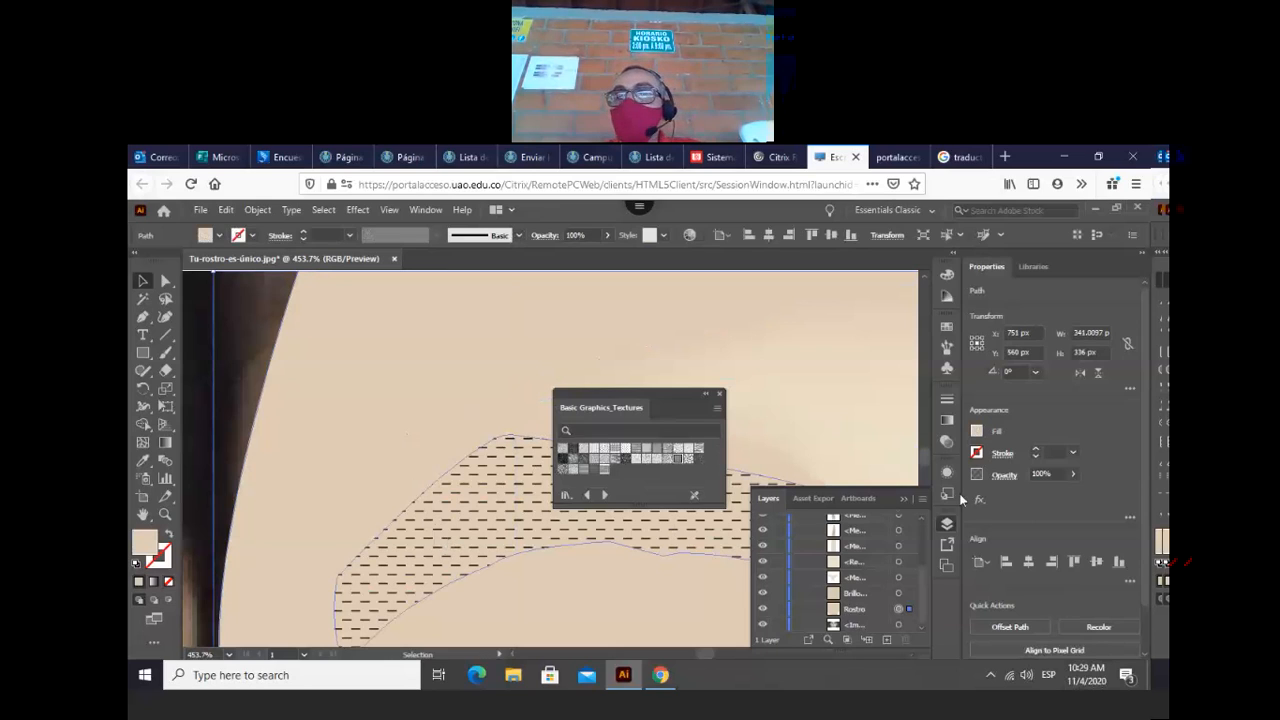
pyautogui.click(763, 609)
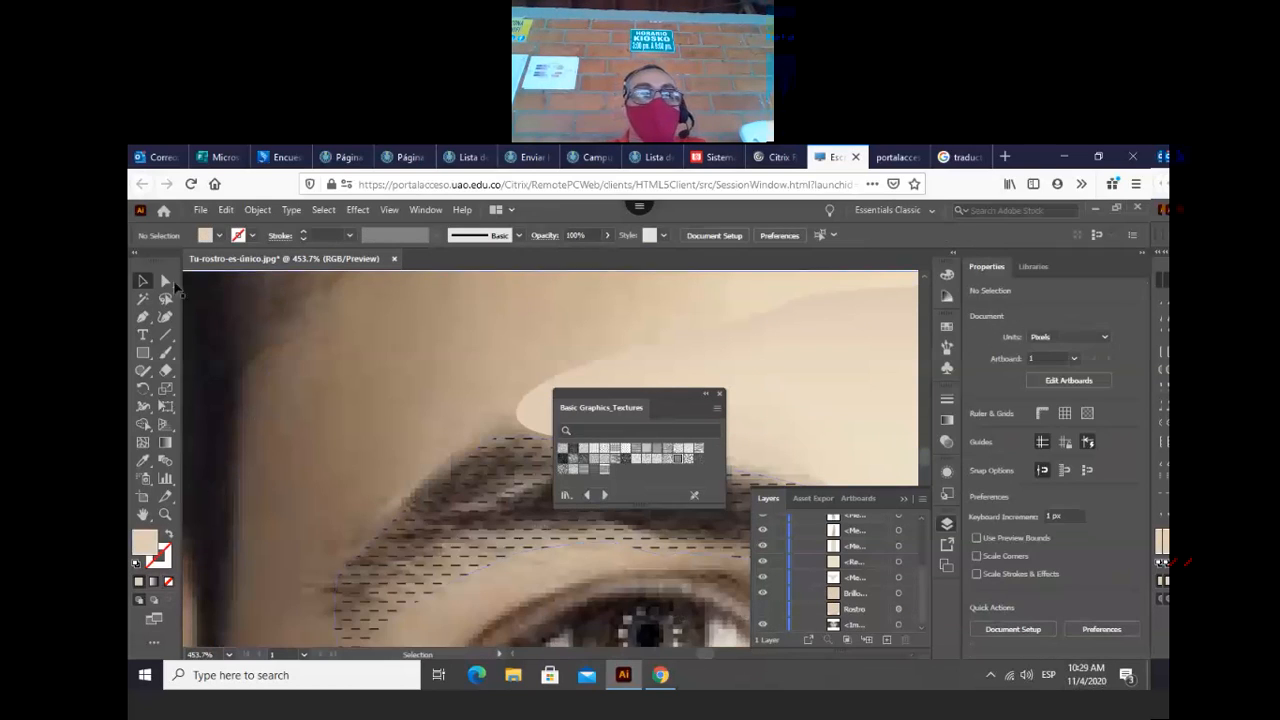
pyautogui.moveTo(477, 534); pyautogui.dragTo(439, 356)
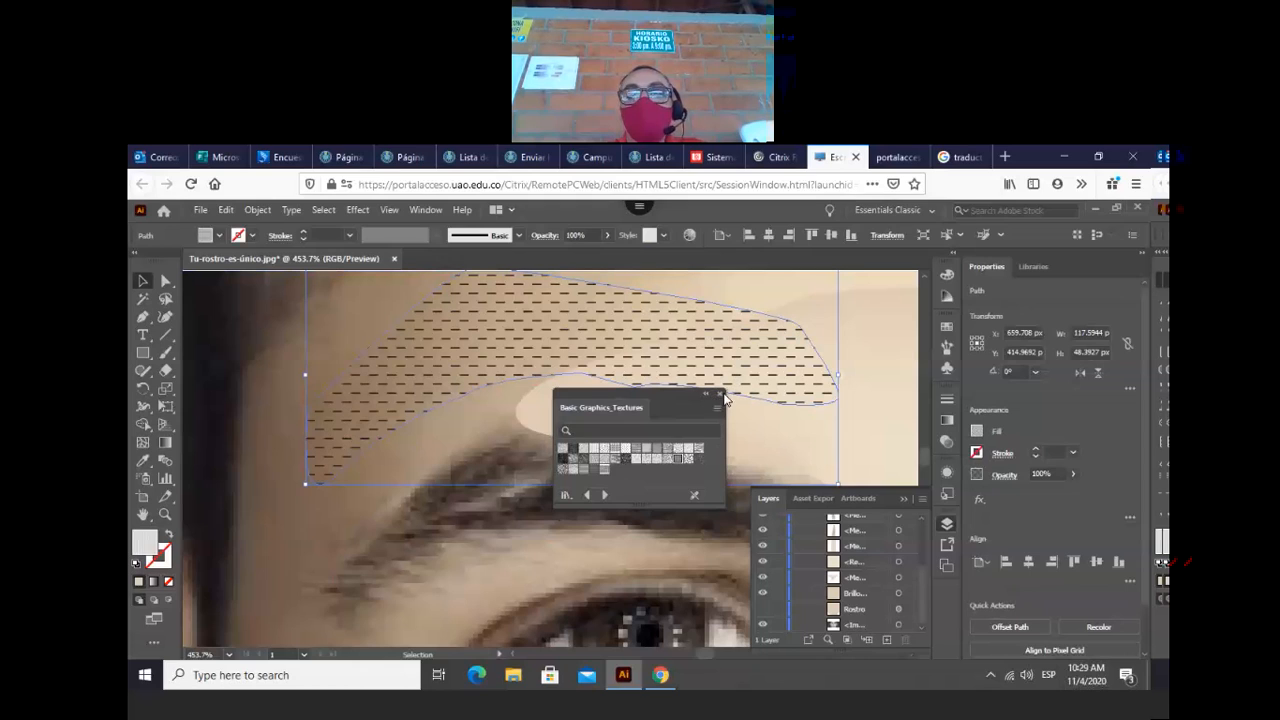
pyautogui.click(722, 395)
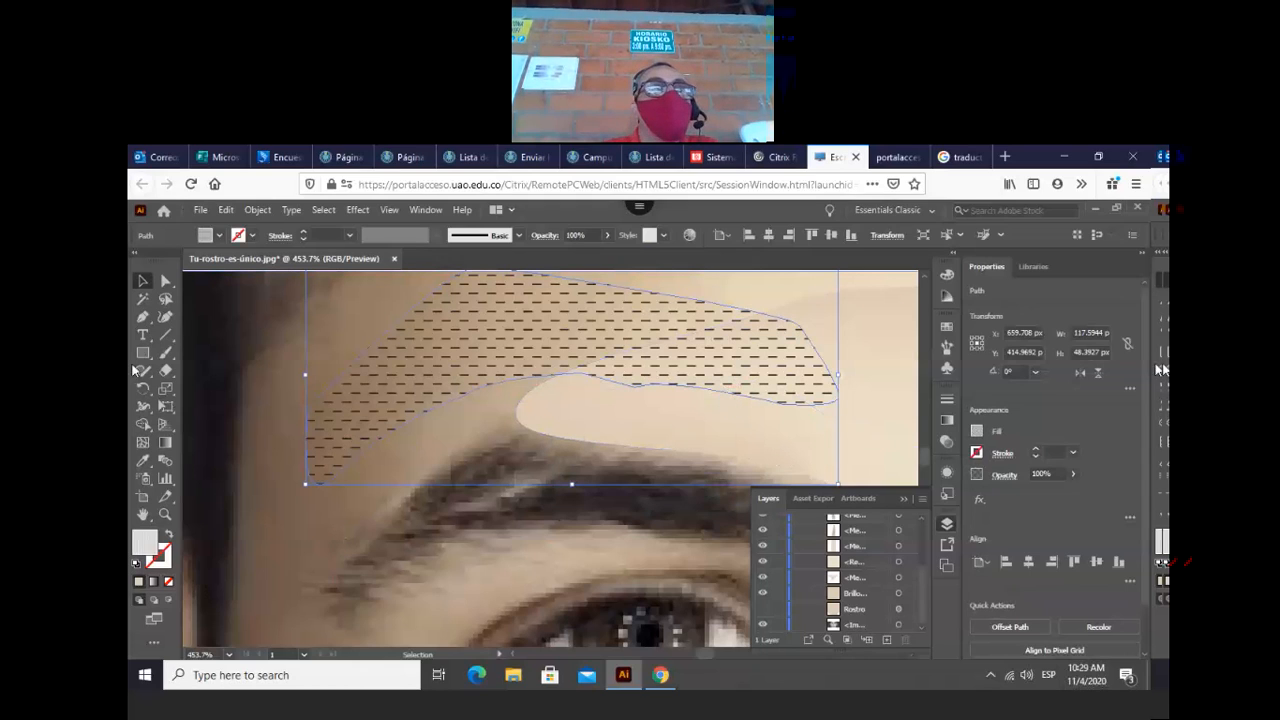
pyautogui.click(166, 357)
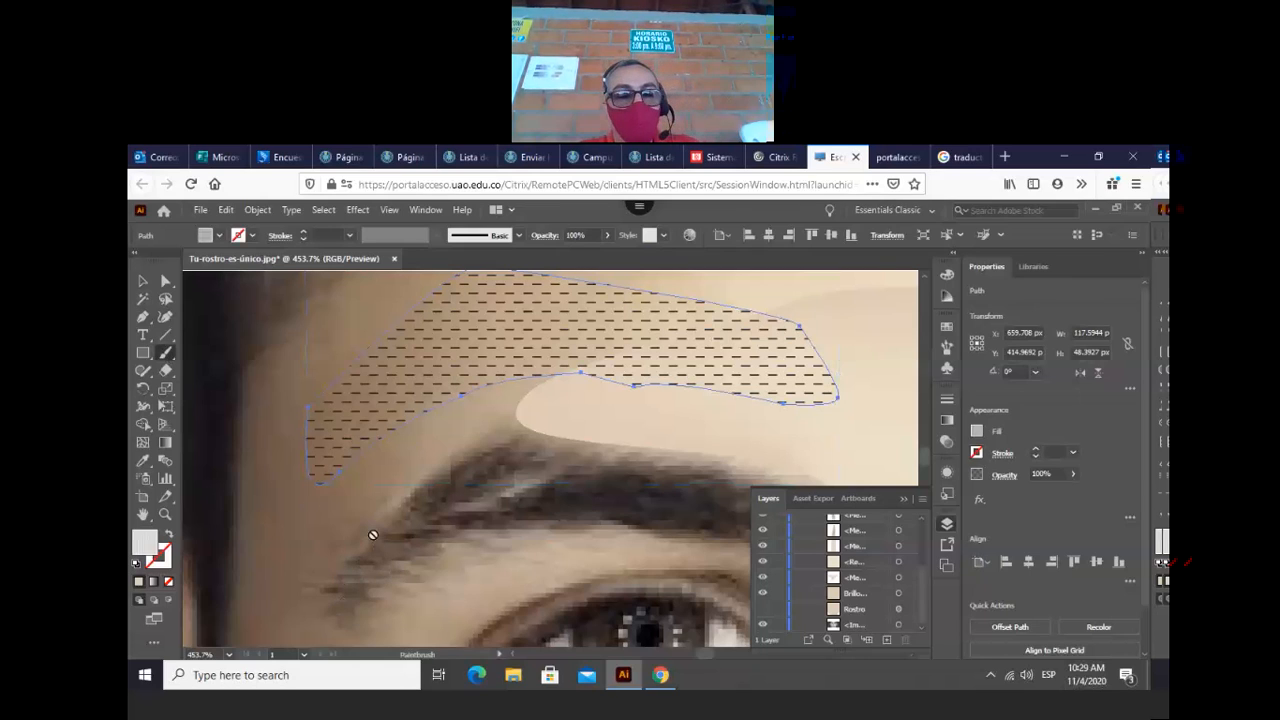
# - Deselect the hatched eyebrow and fit the whole artboard in the window
pyautogui.click(143, 281)
pyautogui.click(252, 480)
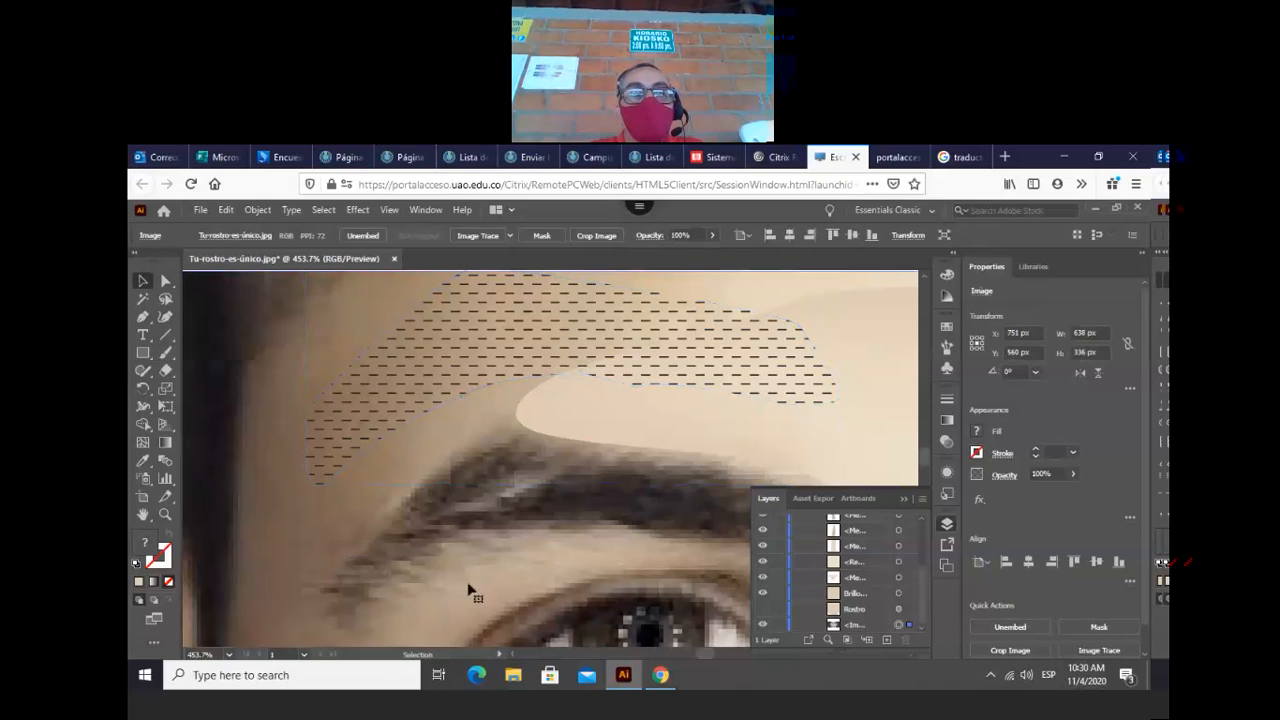
pyautogui.click(166, 352)
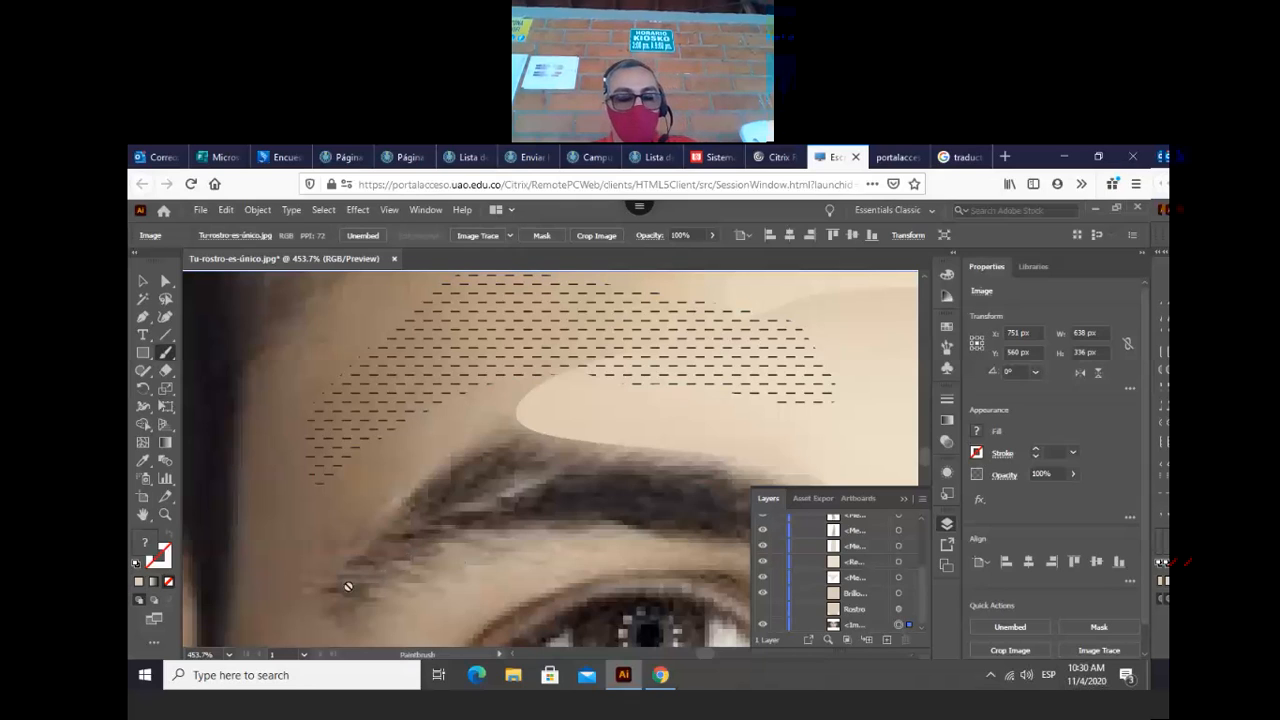
pyautogui.click(143, 516)
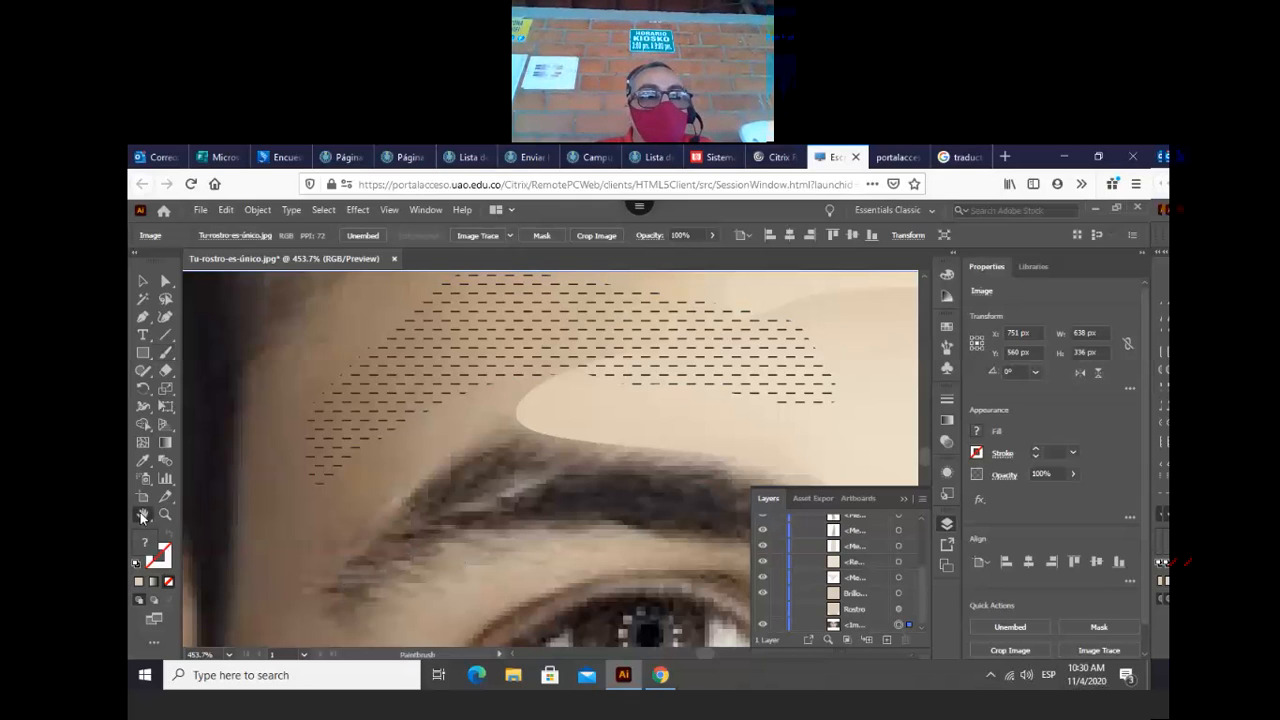
pyautogui.doubleClick(143, 516)
pyautogui.click(143, 282)
pyautogui.click(296, 563)
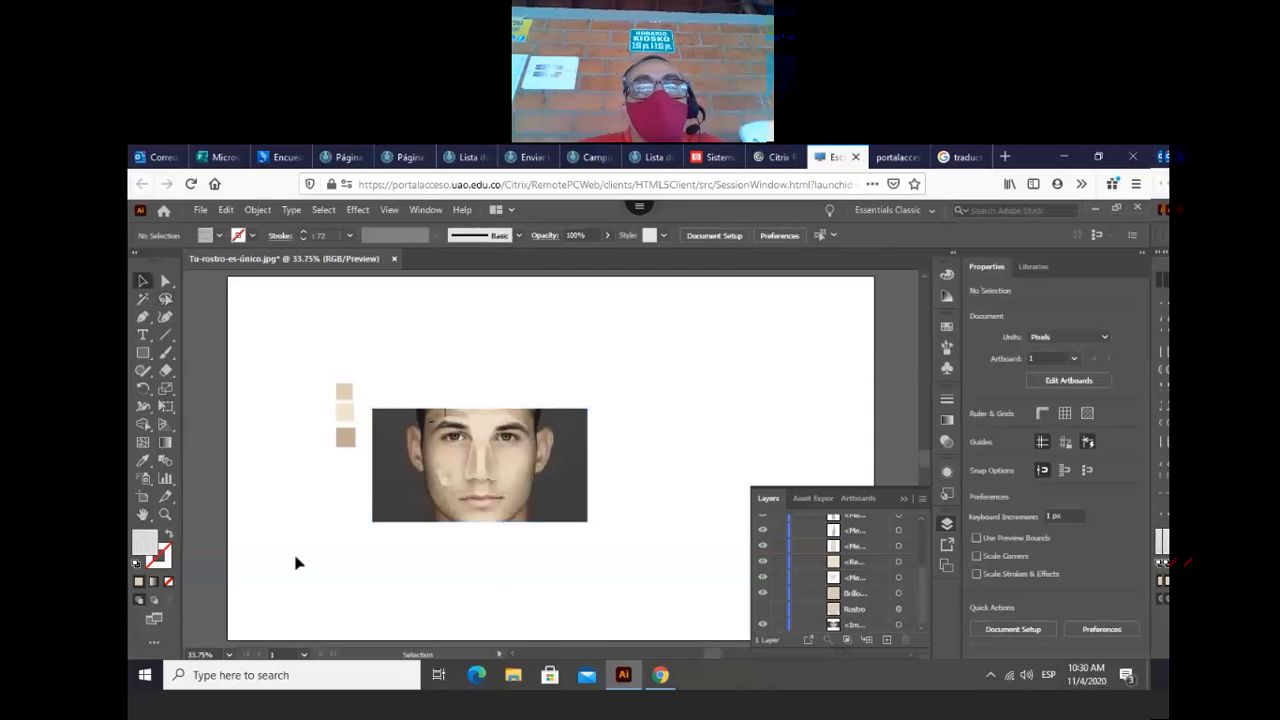
# - Toggle the Rostro layer's visibility, then add and delete a Layer 2
pyautogui.click(166, 352)
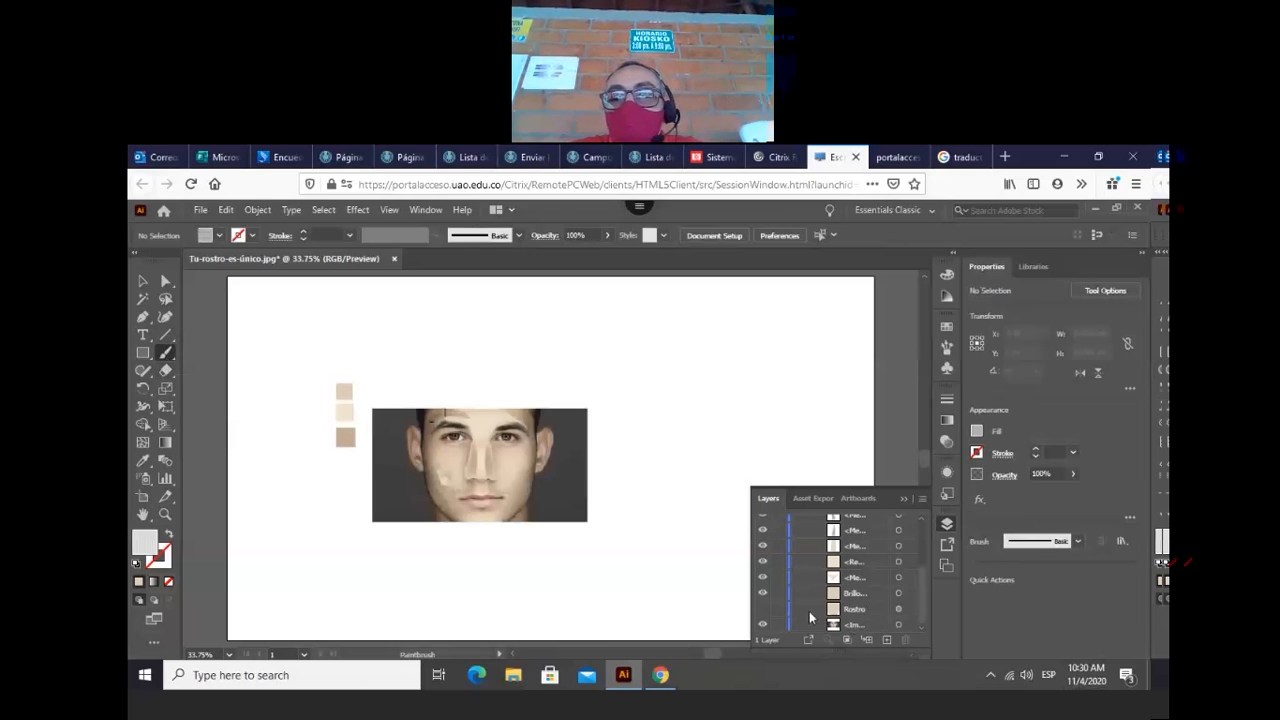
pyautogui.click(763, 608)
pyautogui.click(763, 609)
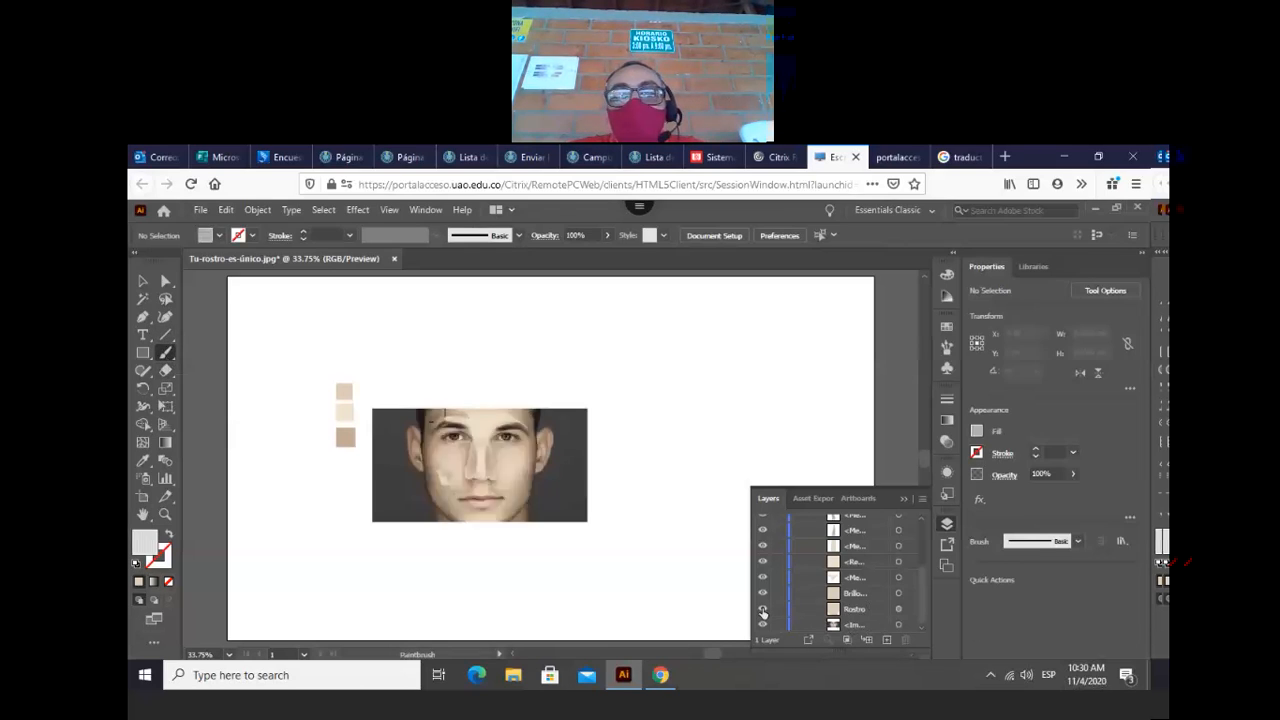
pyautogui.moveTo(925, 589); pyautogui.dragTo(926, 523)
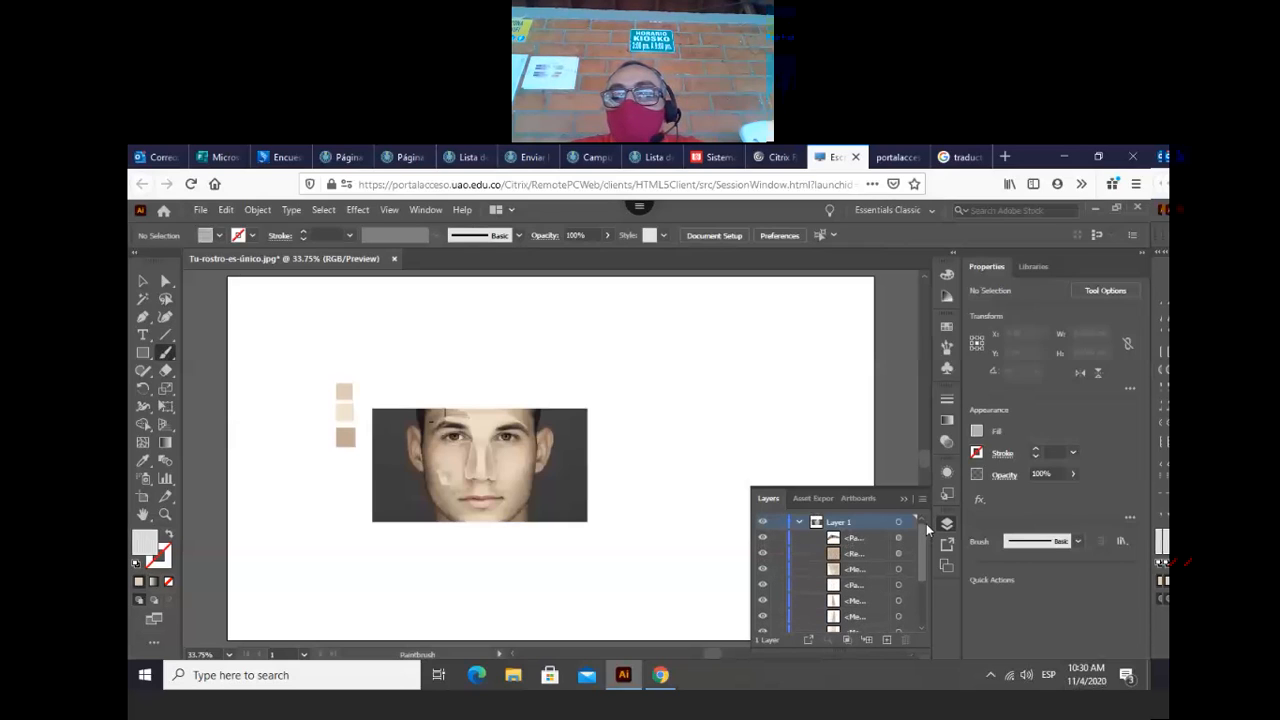
pyautogui.click(888, 639)
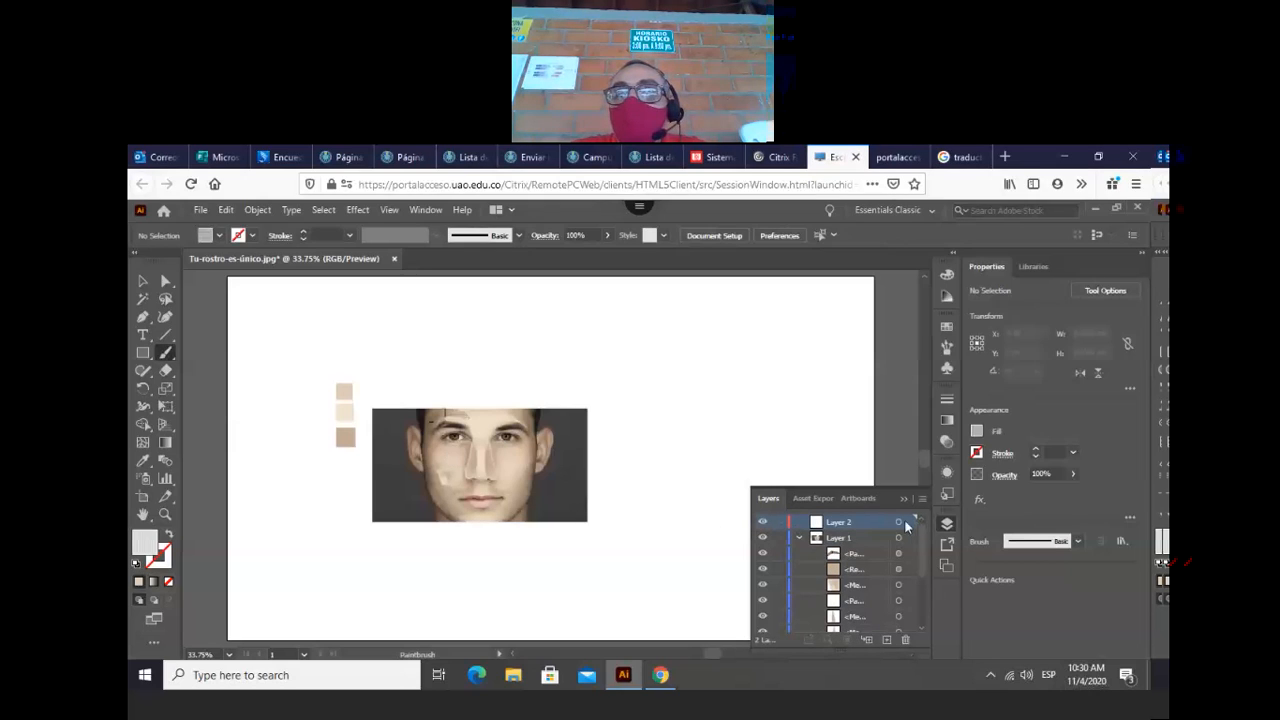
pyautogui.click(904, 640)
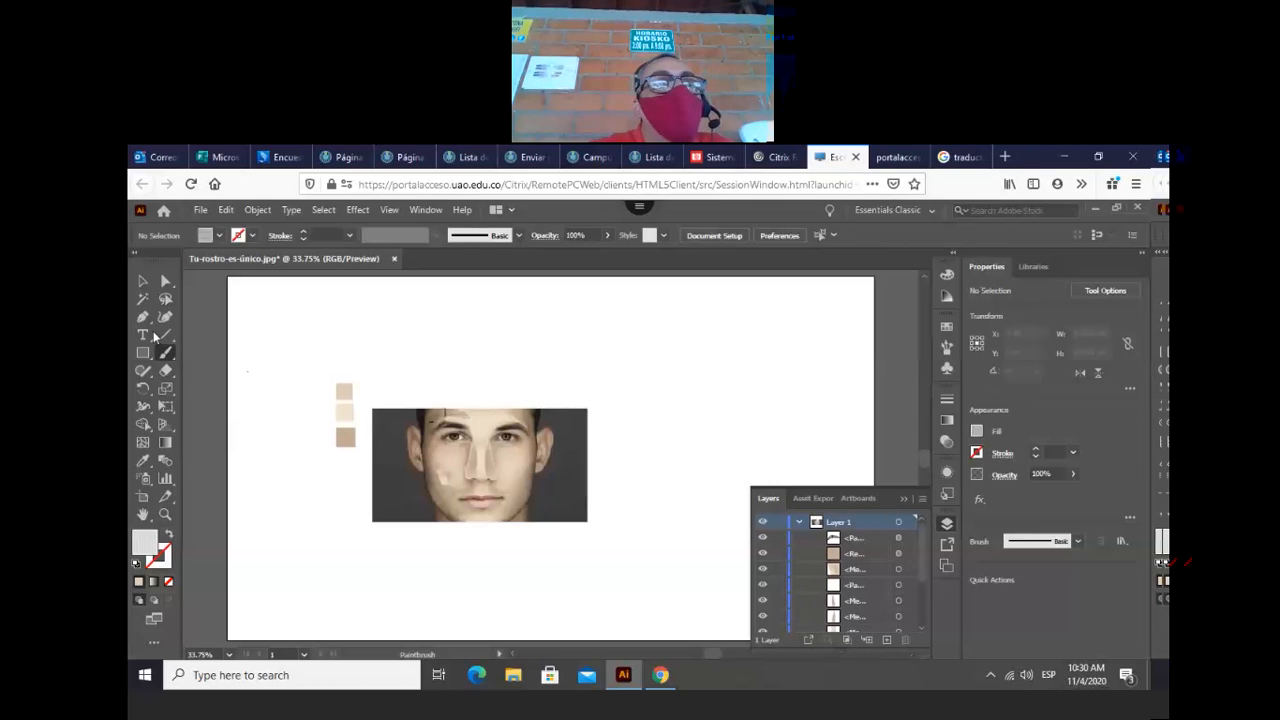
# - Zoom in on the man's eye and eyebrow, ready to trace with the Pen
pyautogui.click(143, 316)
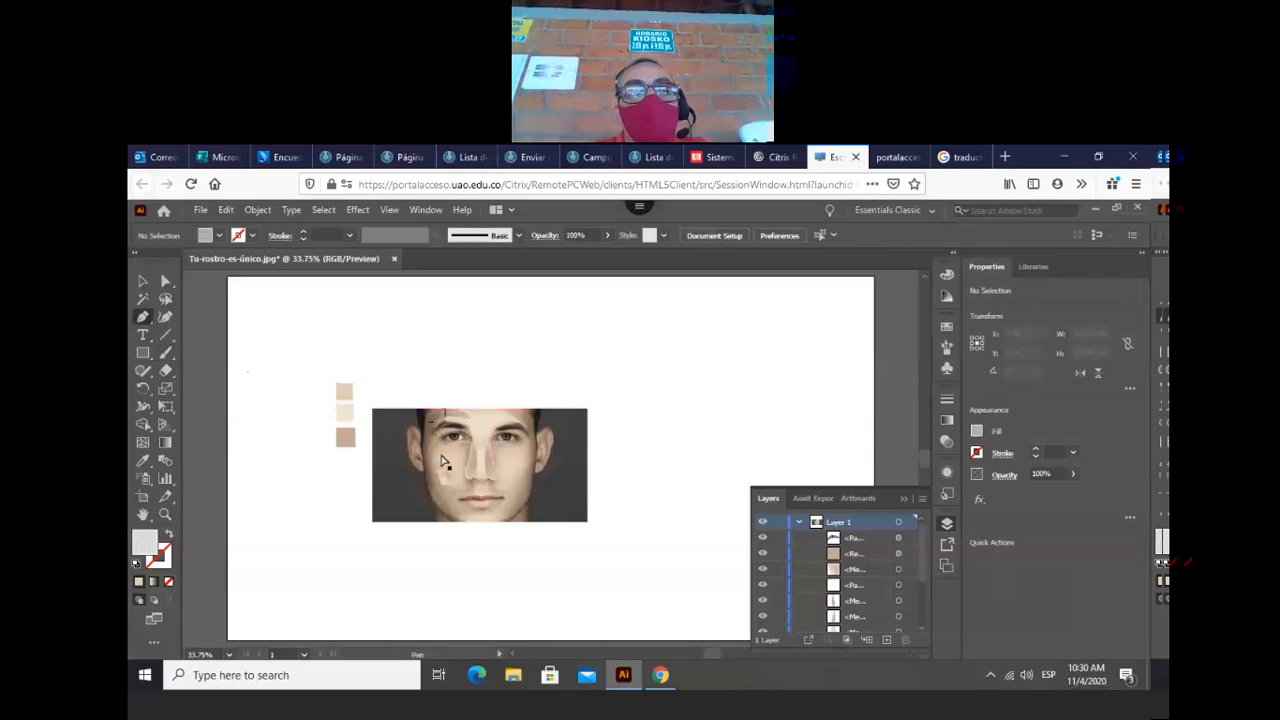
pyautogui.click(165, 514)
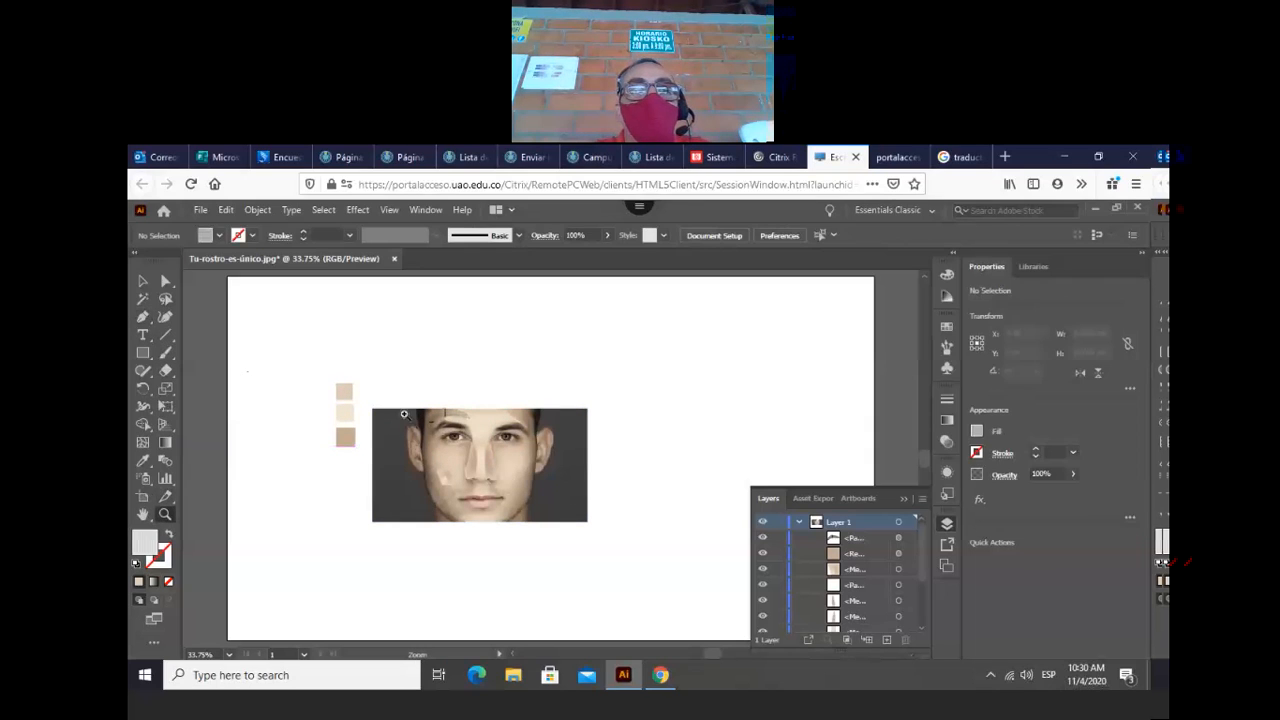
pyautogui.moveTo(403, 400); pyautogui.dragTo(483, 457)
pyautogui.click(143, 316)
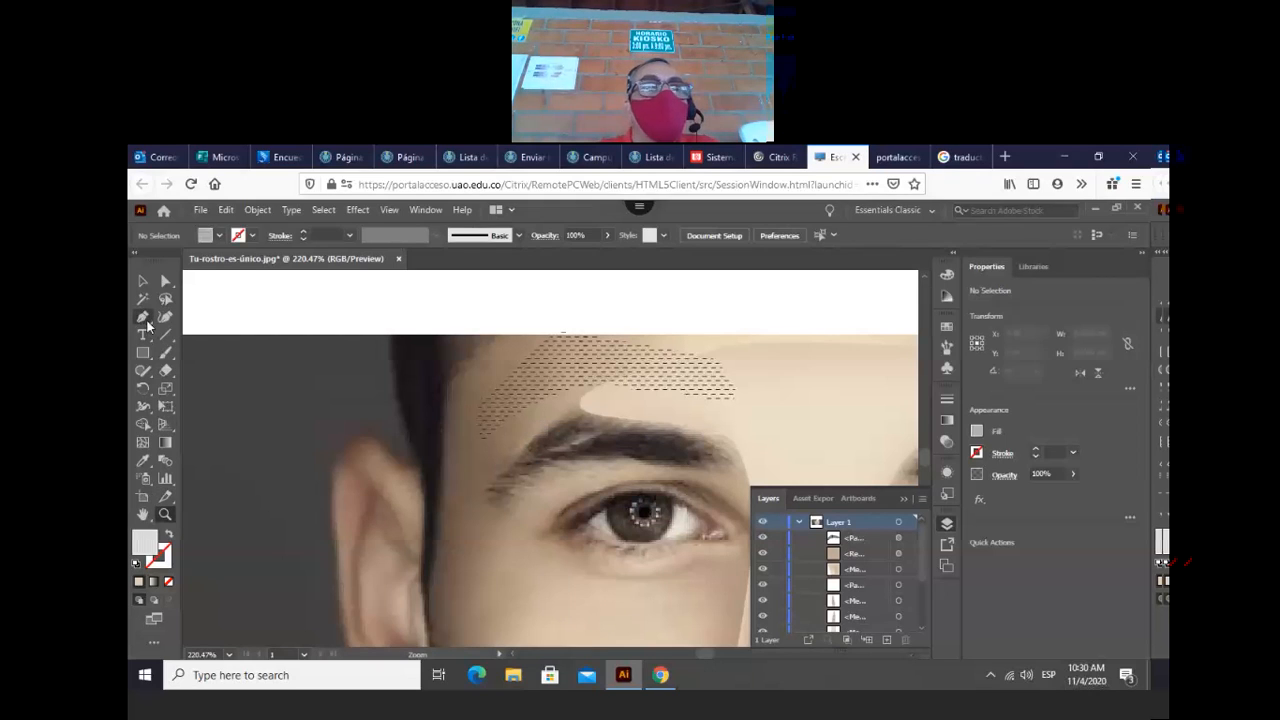
# - Trace a curved Pen path along the lower eyebrow, closing it at the start, and make it unfilled
pyautogui.click(492, 492)
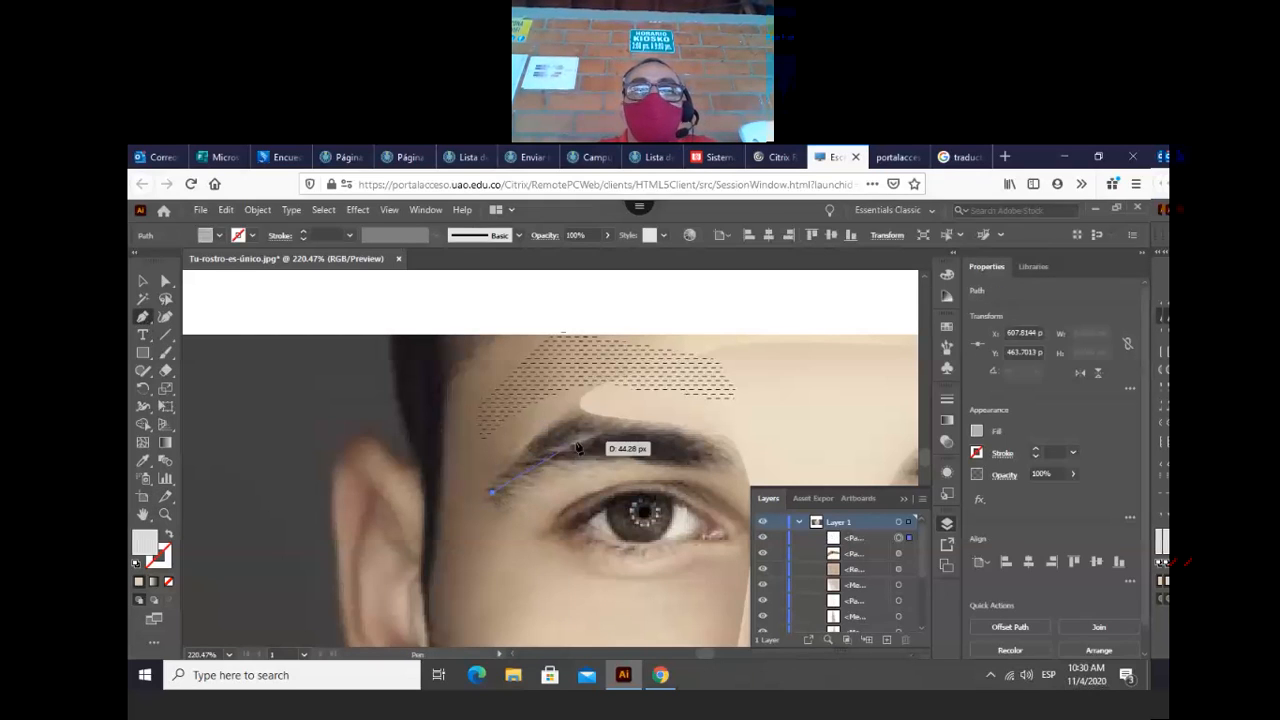
pyautogui.moveTo(568, 446); pyautogui.dragTo(729, 471)
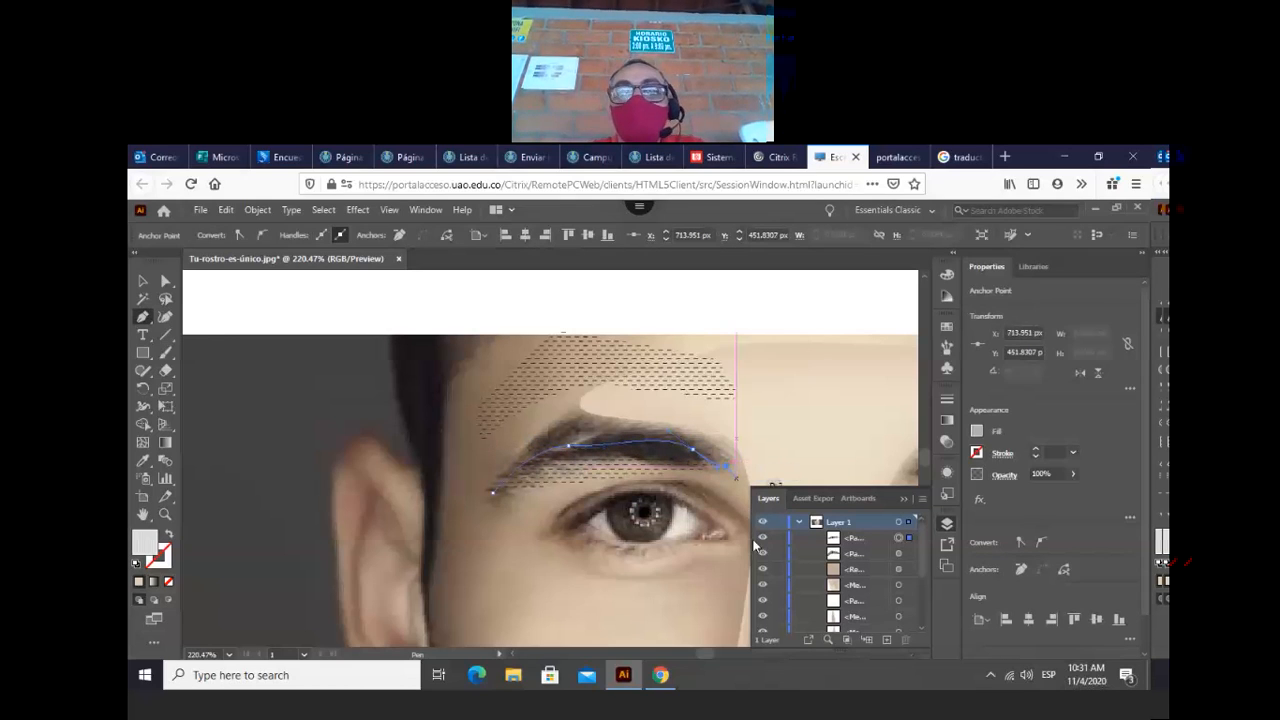
pyautogui.moveTo(493, 491); pyautogui.dragTo(687, 490)
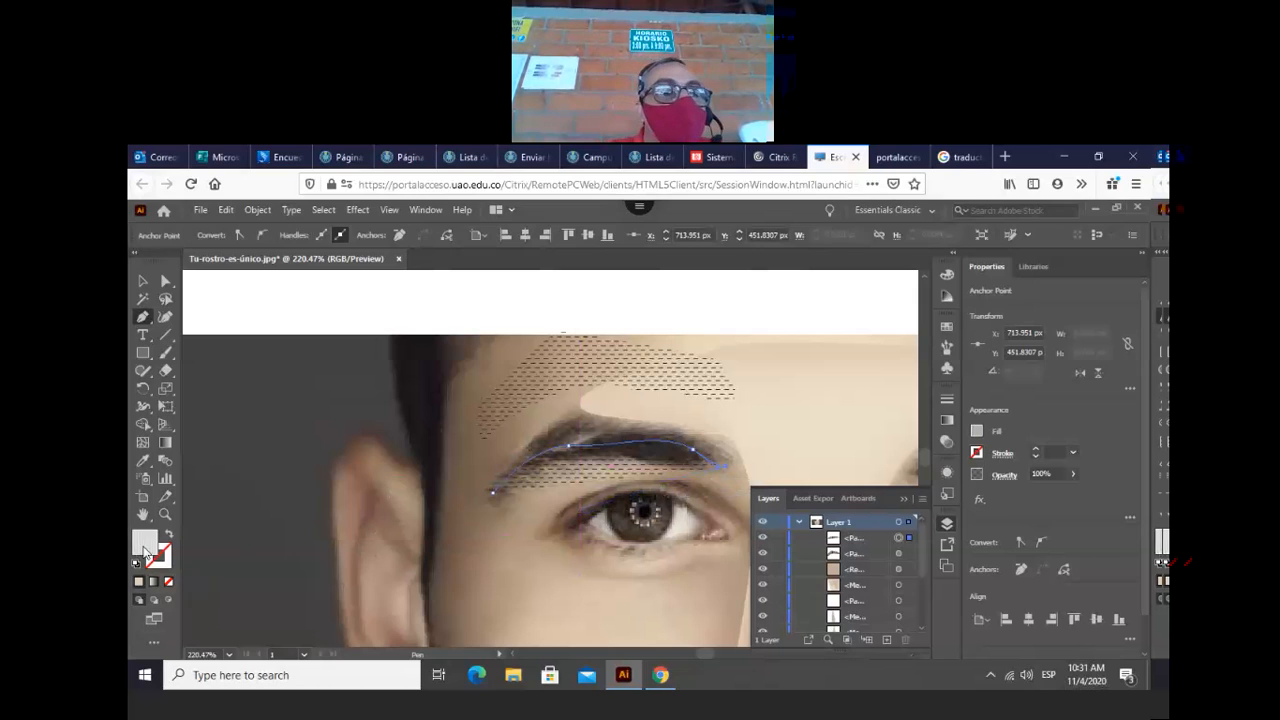
pyautogui.click(172, 537)
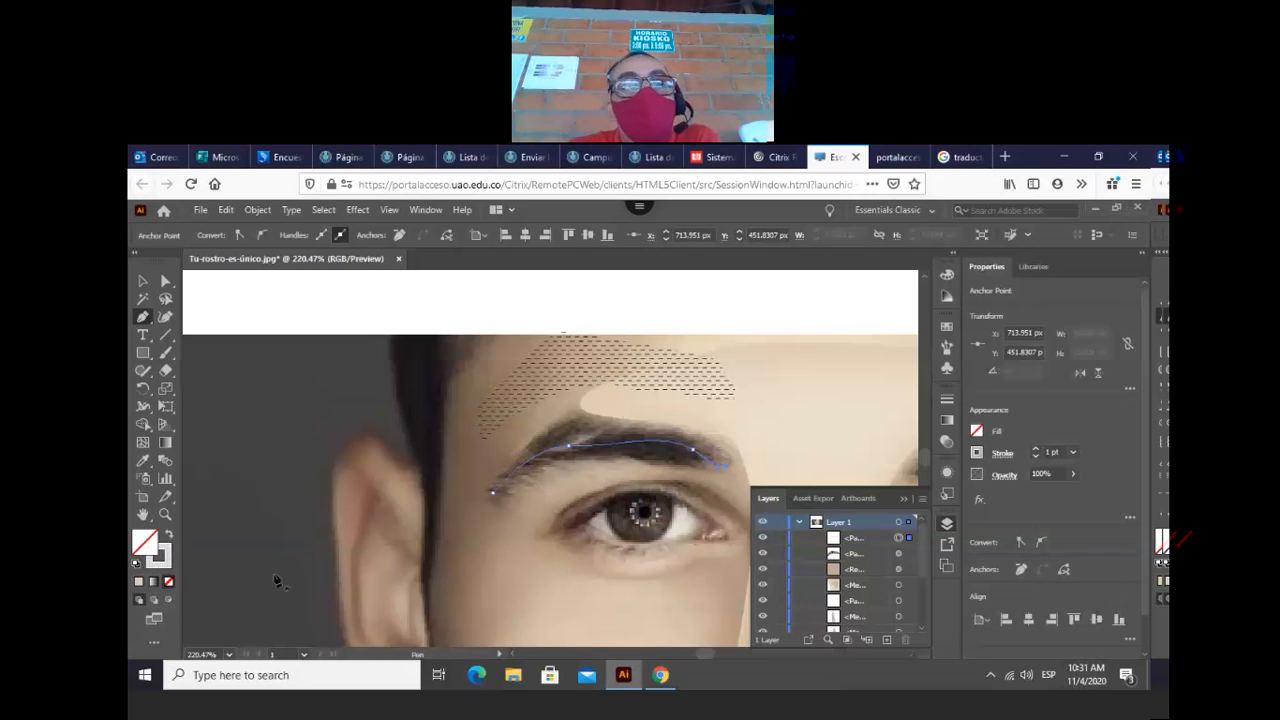
# - Set the stroke colour to near-black in the Color Picker
pyautogui.doubleClick(163, 555)
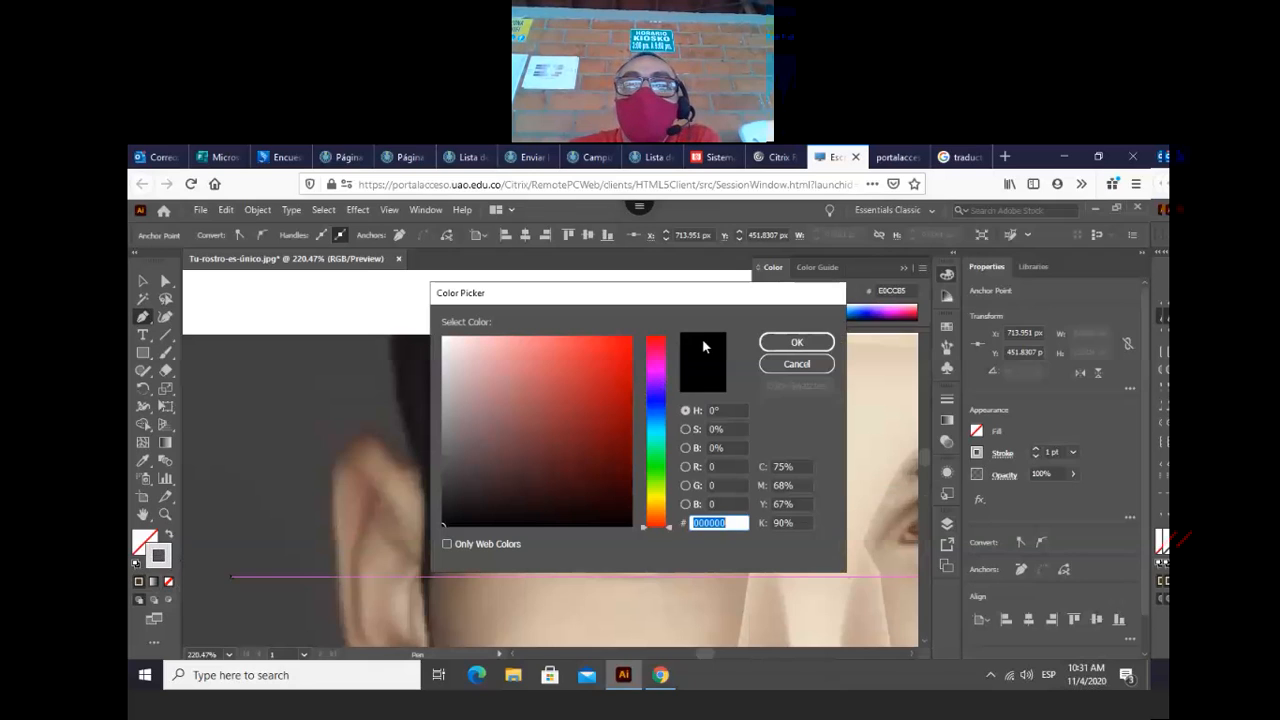
pyautogui.click(601, 518)
pyautogui.click(620, 520)
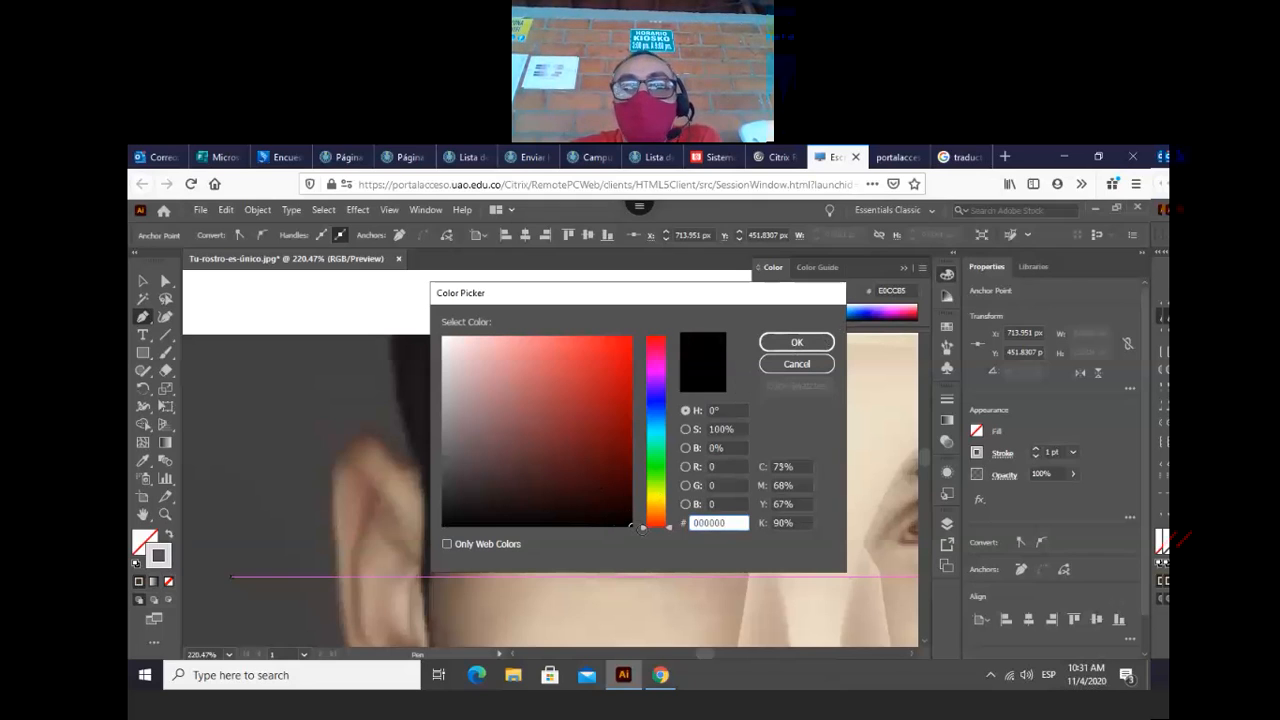
pyautogui.click(794, 342)
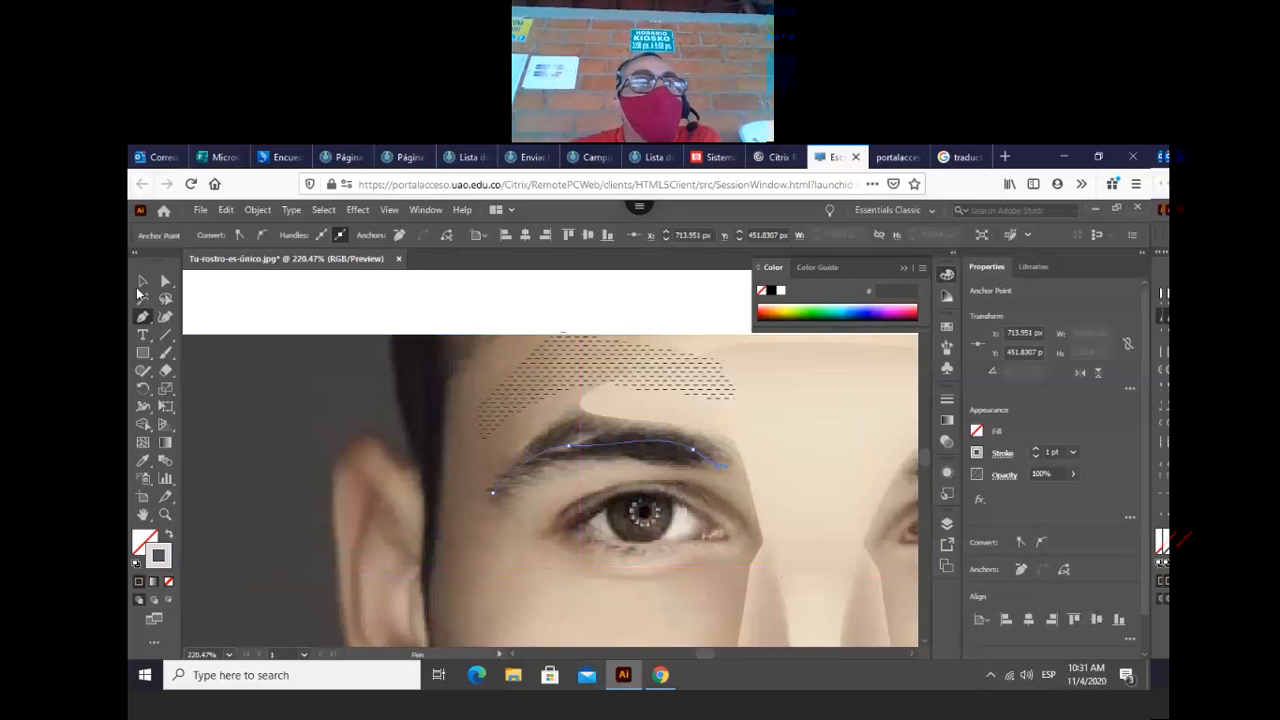
# - Raise the eyebrow outline's stroke weight to 30 pt, undoing accidental moves
pyautogui.click(143, 280)
pyautogui.click(592, 446)
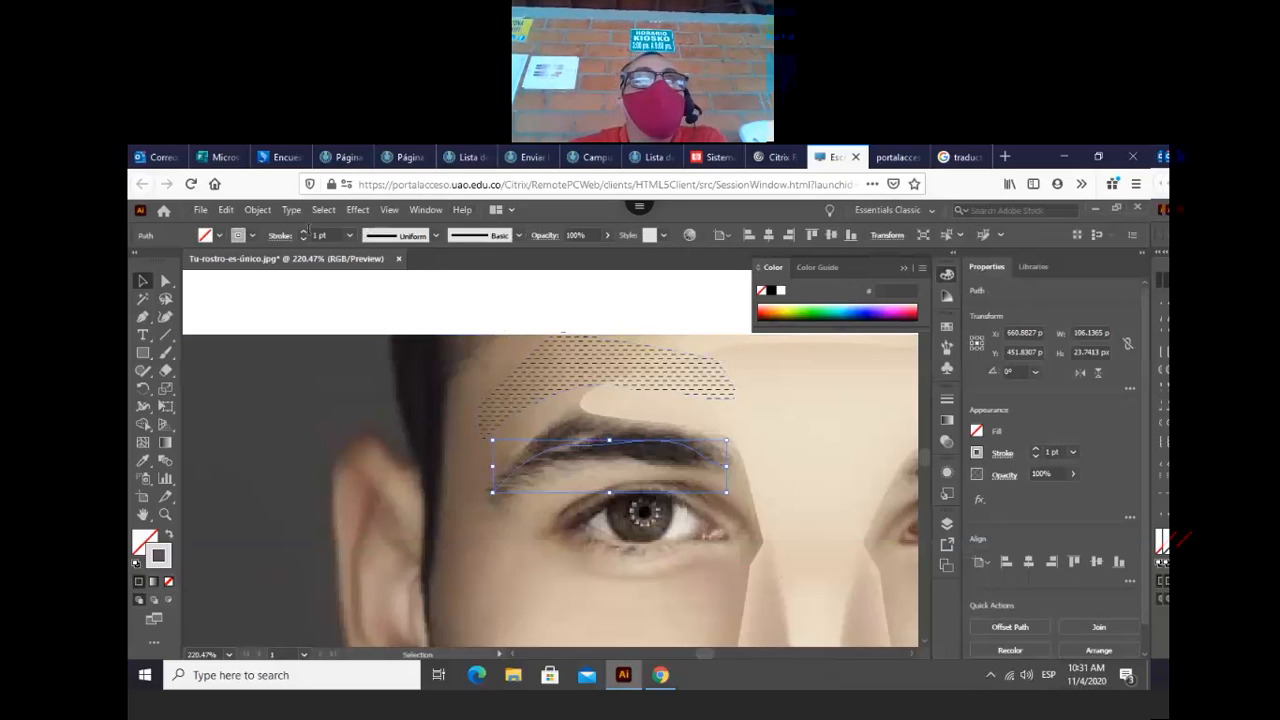
pyautogui.click(304, 234)
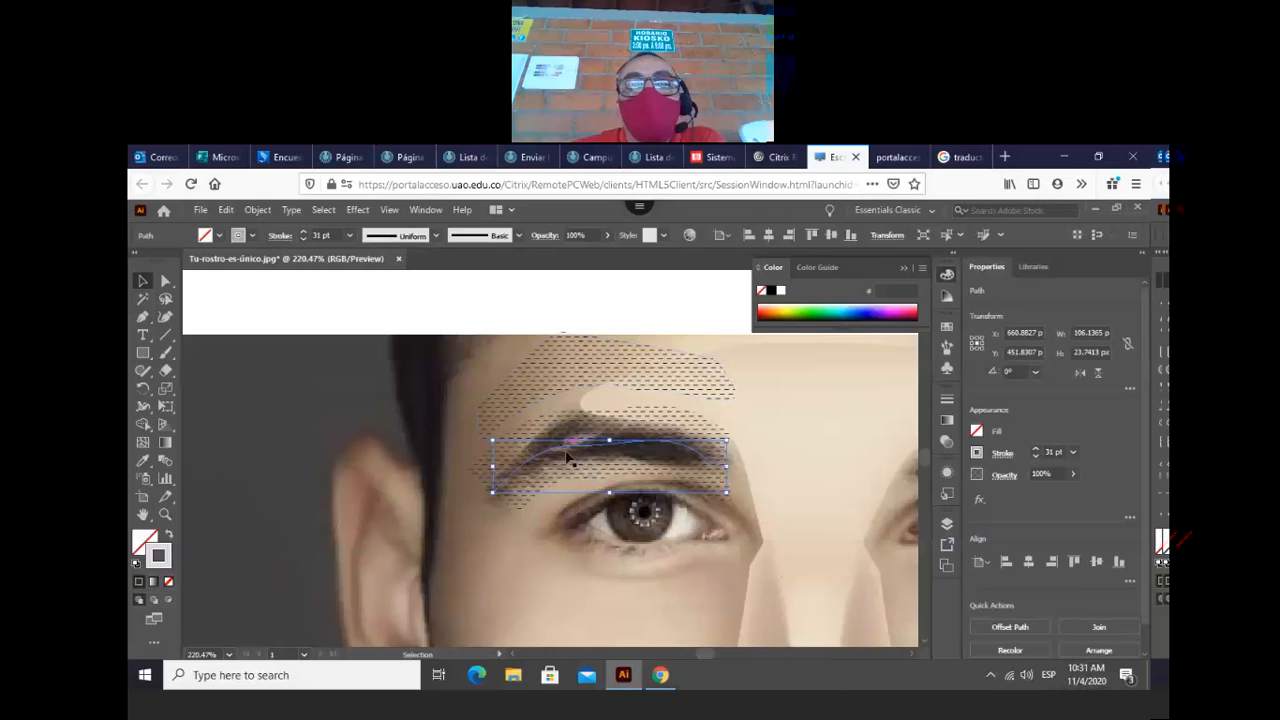
pyautogui.moveTo(566, 456); pyautogui.dragTo(565, 472)
pyautogui.press('a')
pyautogui.hotkey('ctrl', 'z')
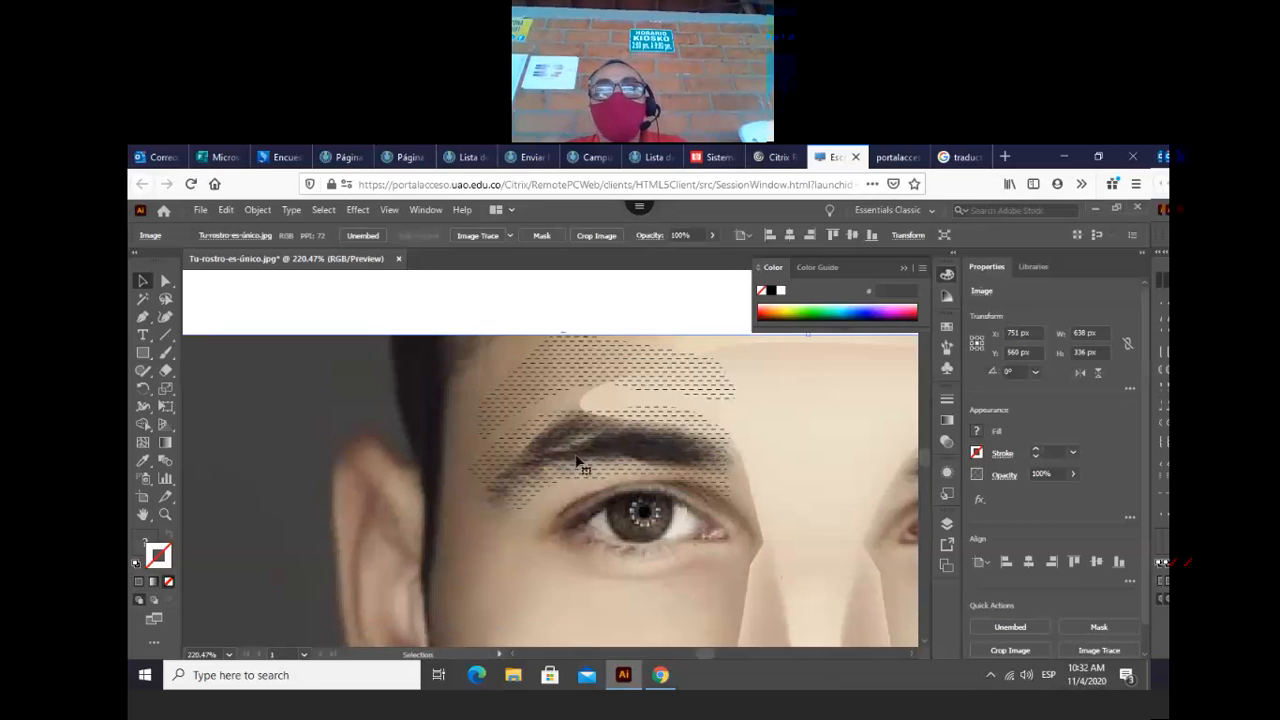
pyautogui.moveTo(555, 463)
pyautogui.mouseDown()
pyautogui.moveTo(531, 474)
pyautogui.moveTo(566, 460)
pyautogui.mouseUp()
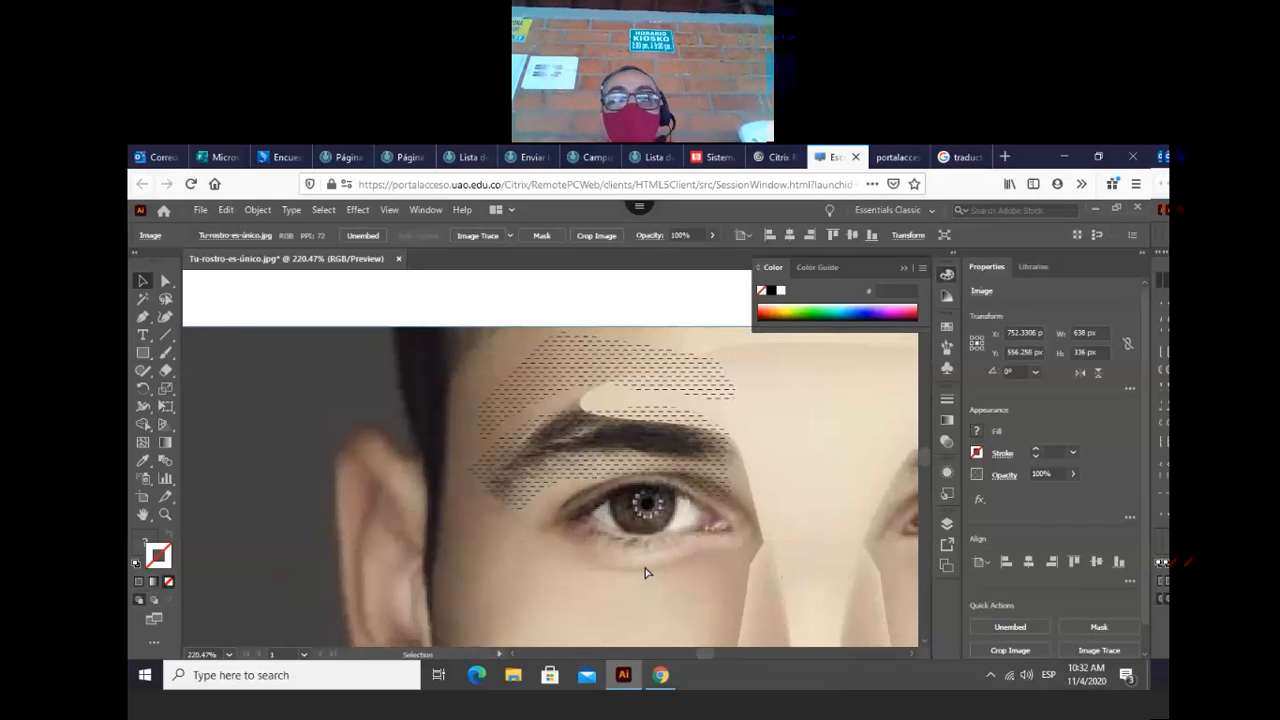
pyautogui.hotkey('ctrl', 'z')
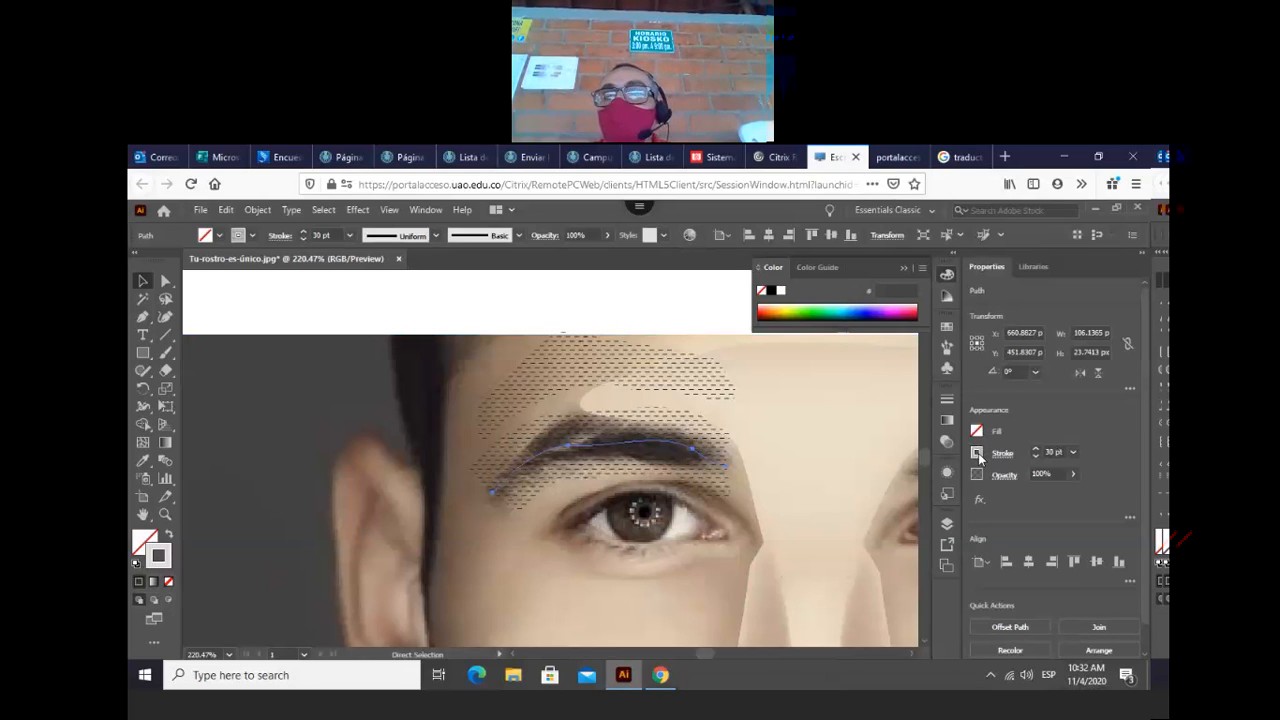
pyautogui.press('v')
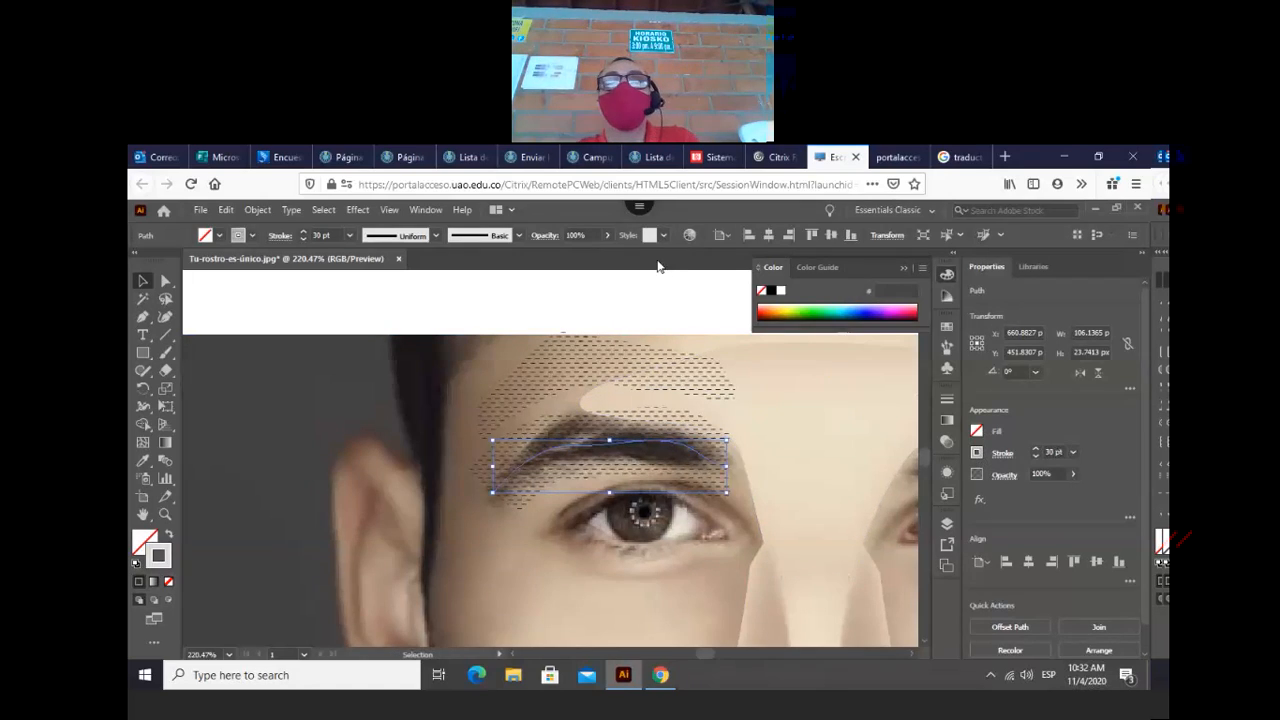
# - Apply the Default graphic style to the eyebrow outline
pyautogui.click(664, 236)
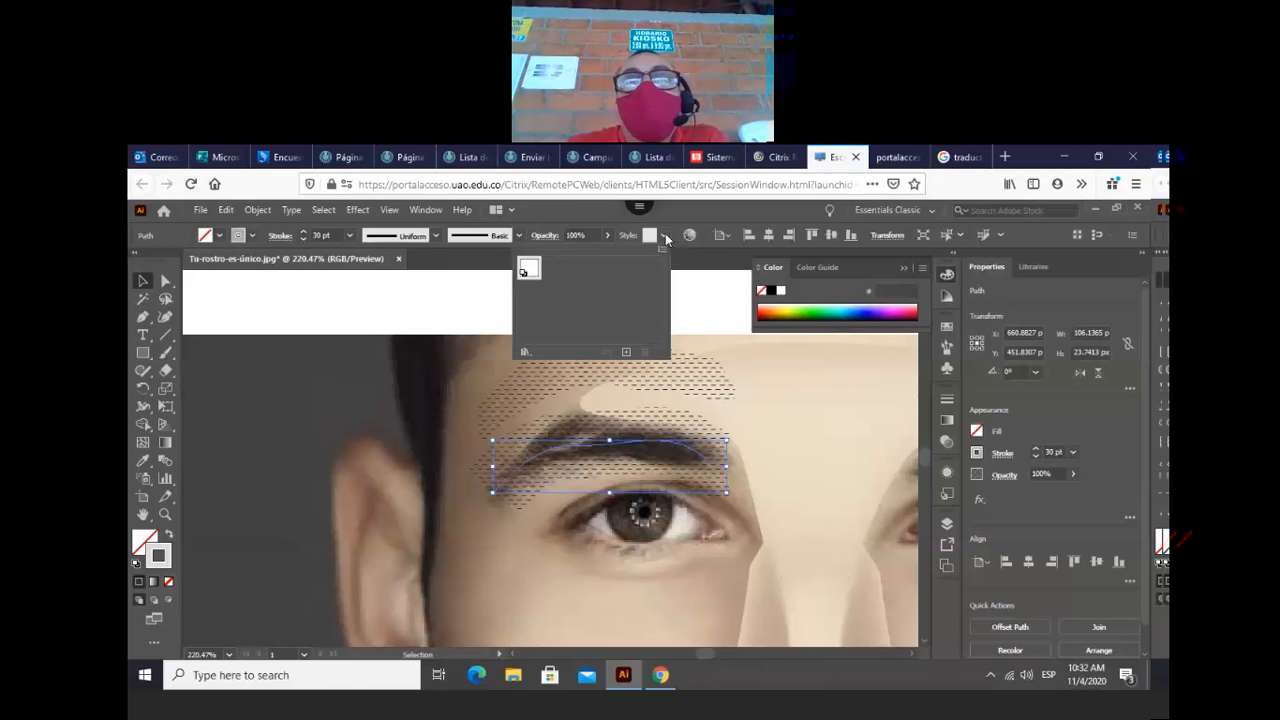
pyautogui.click(531, 270)
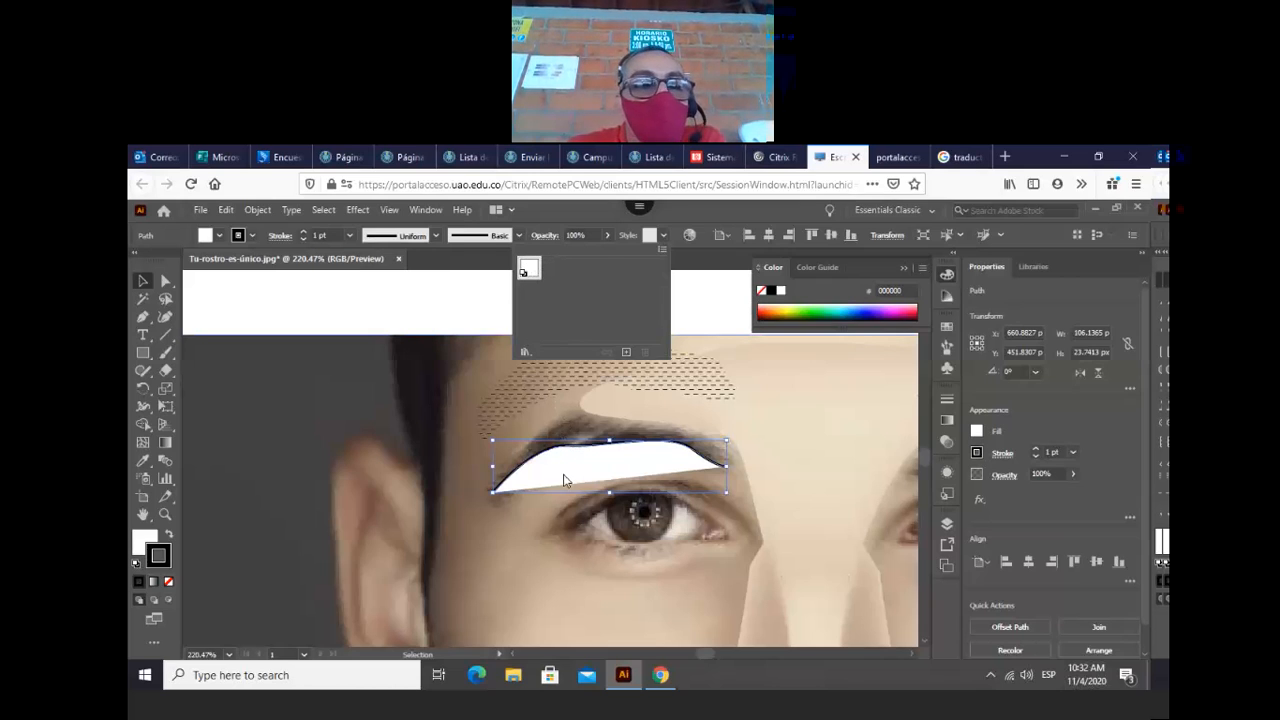
pyautogui.click(163, 553)
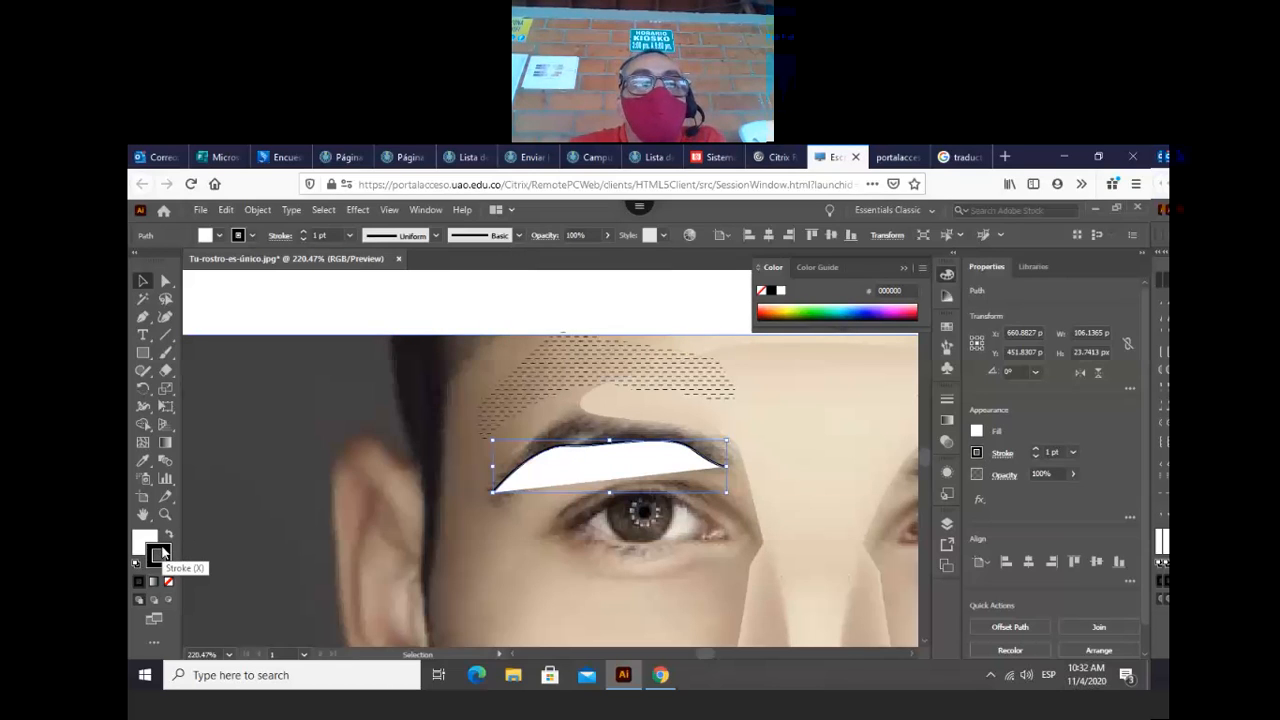
# - Give the eyebrow a dark stroke and set its fill to None
pyautogui.doubleClick(160, 553)
pyautogui.click(630, 525)
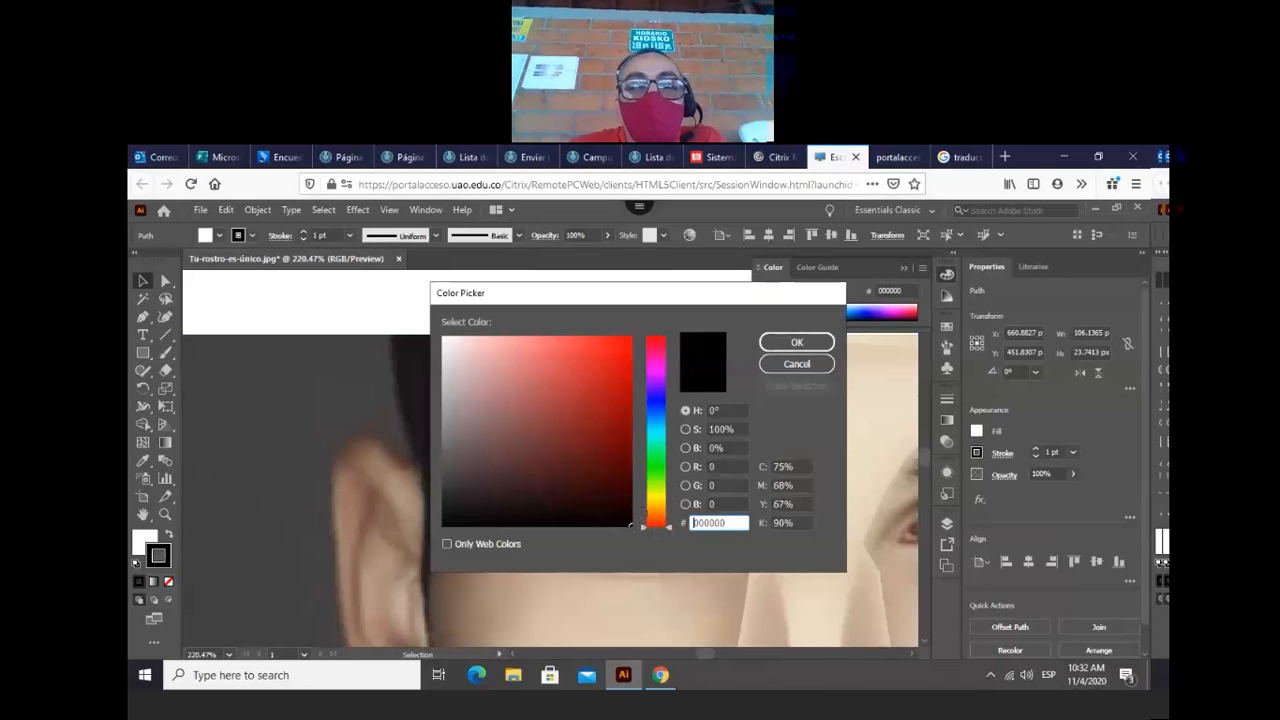
pyautogui.click(798, 342)
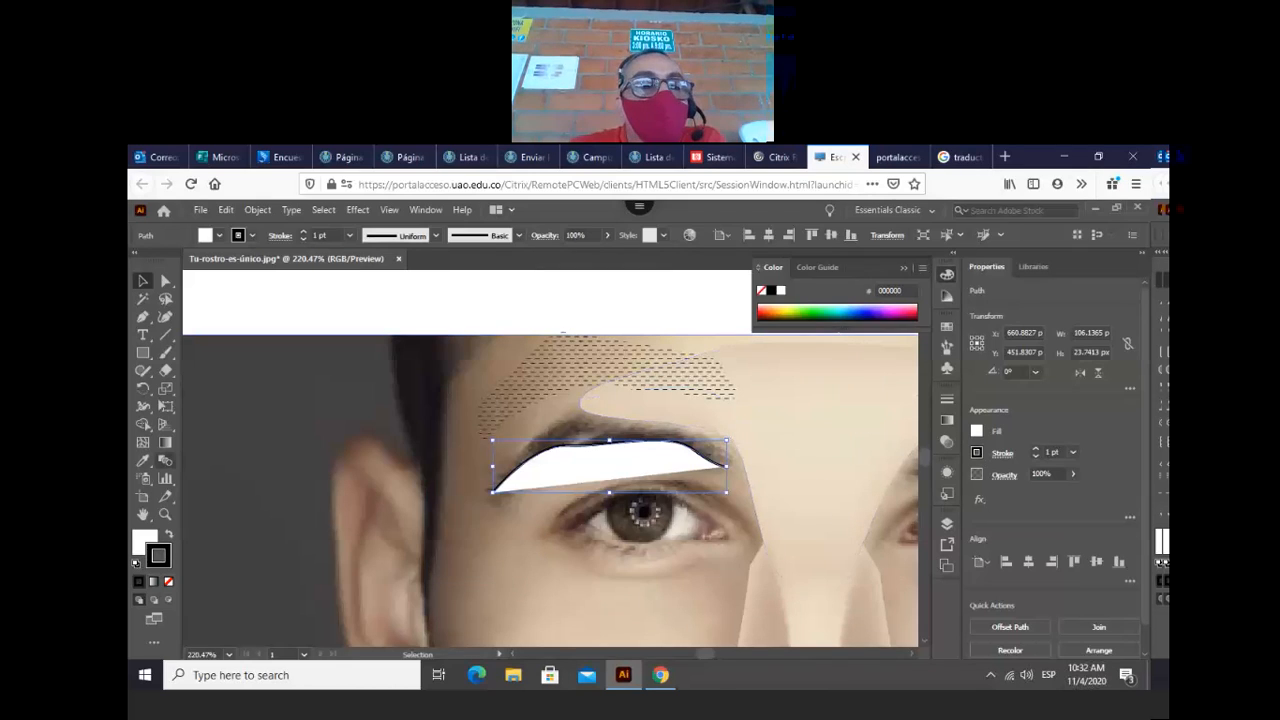
pyautogui.click(148, 537)
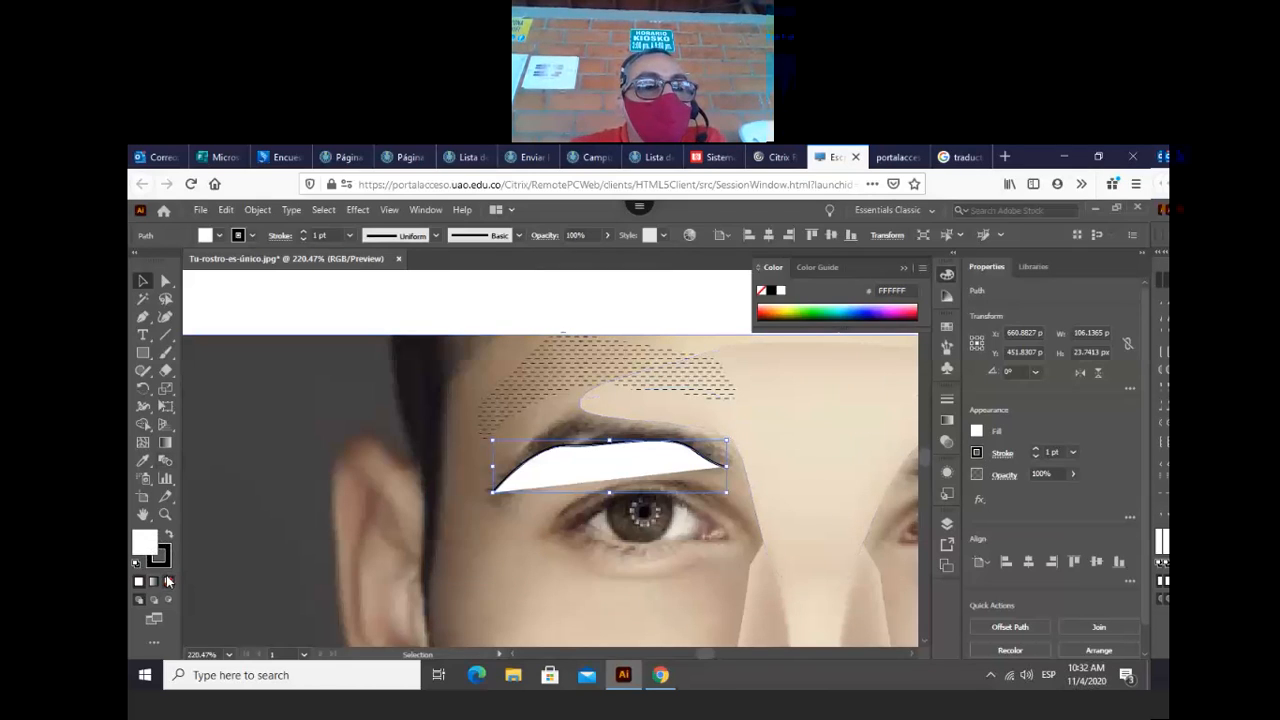
pyautogui.click(168, 581)
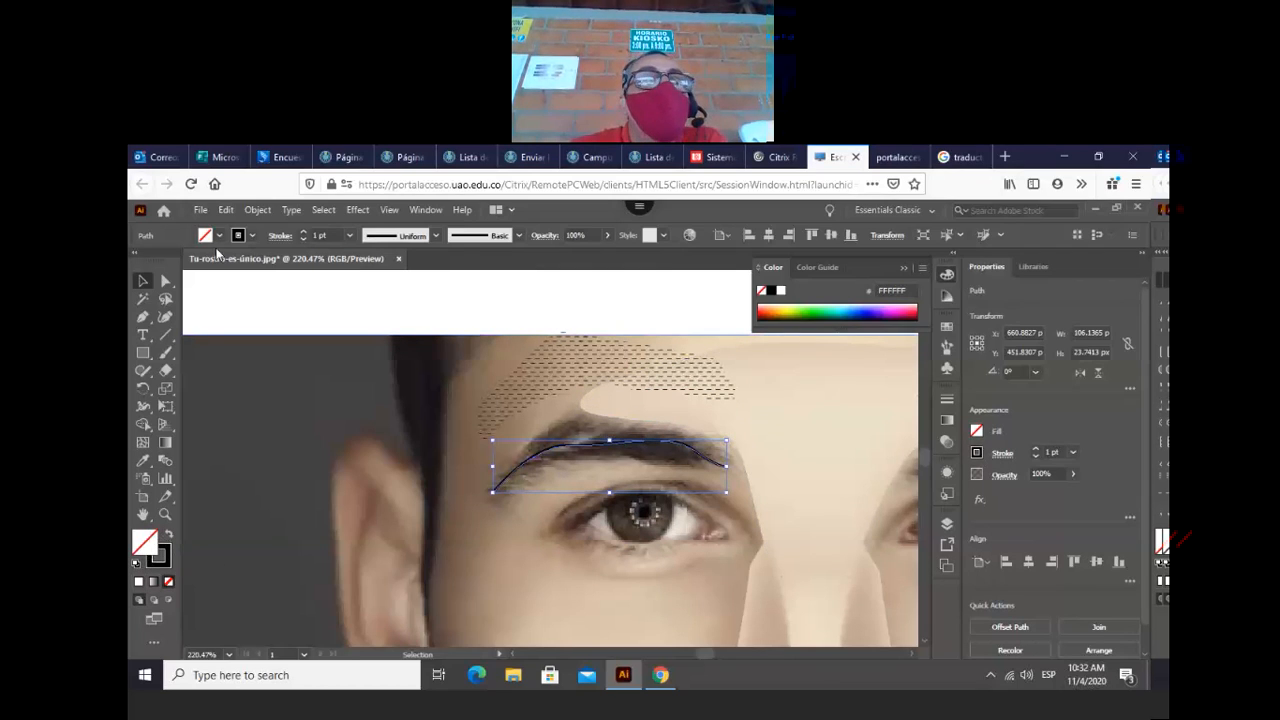
# - Raise the eyebrow stroke to 8 pt and apply the tapered Width Profile 1
pyautogui.click(305, 236)
pyautogui.click(305, 236)
pyautogui.click(305, 236)
pyautogui.click(305, 236)
pyautogui.click(305, 236)
pyautogui.click(305, 236)
pyautogui.click(305, 236)
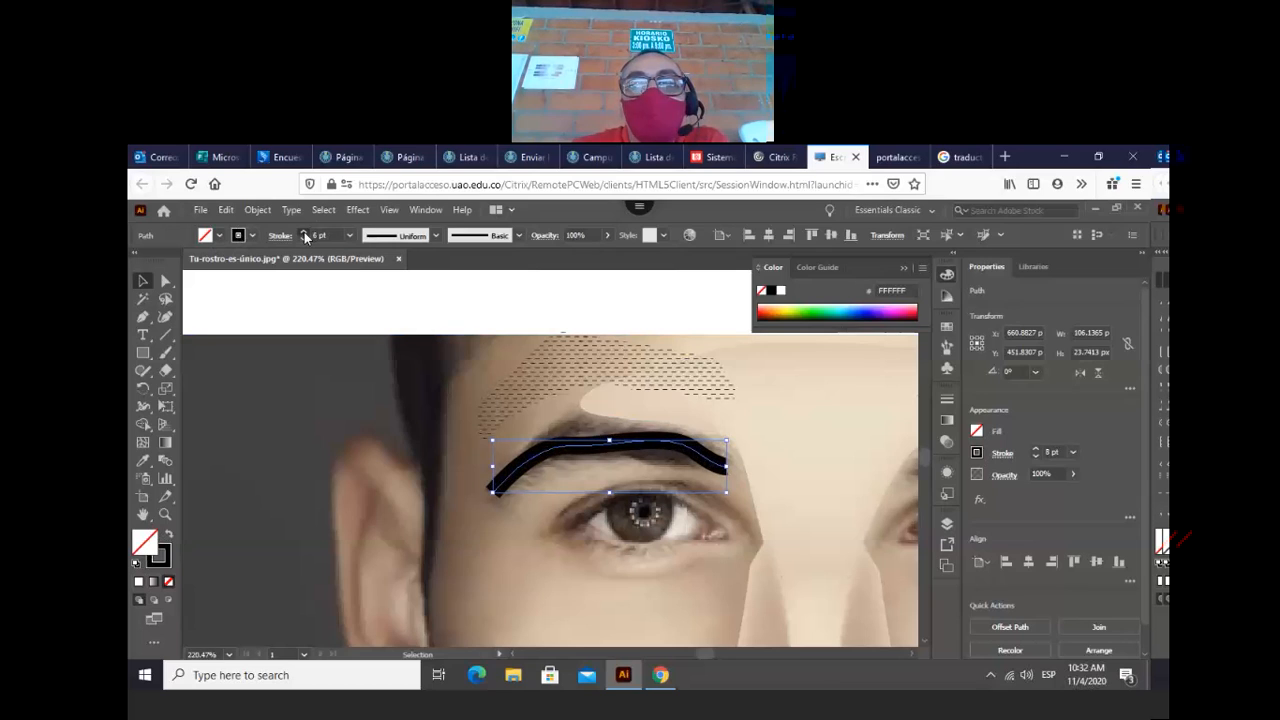
pyautogui.click(436, 235)
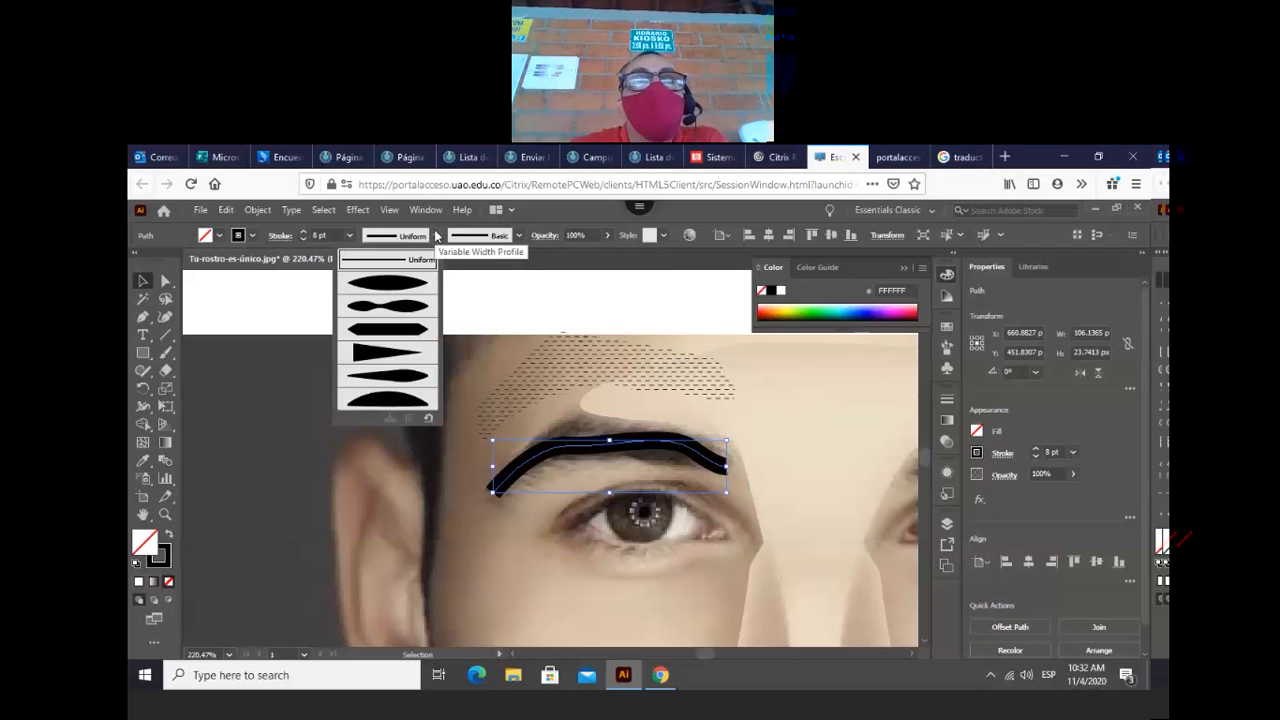
pyautogui.click(402, 288)
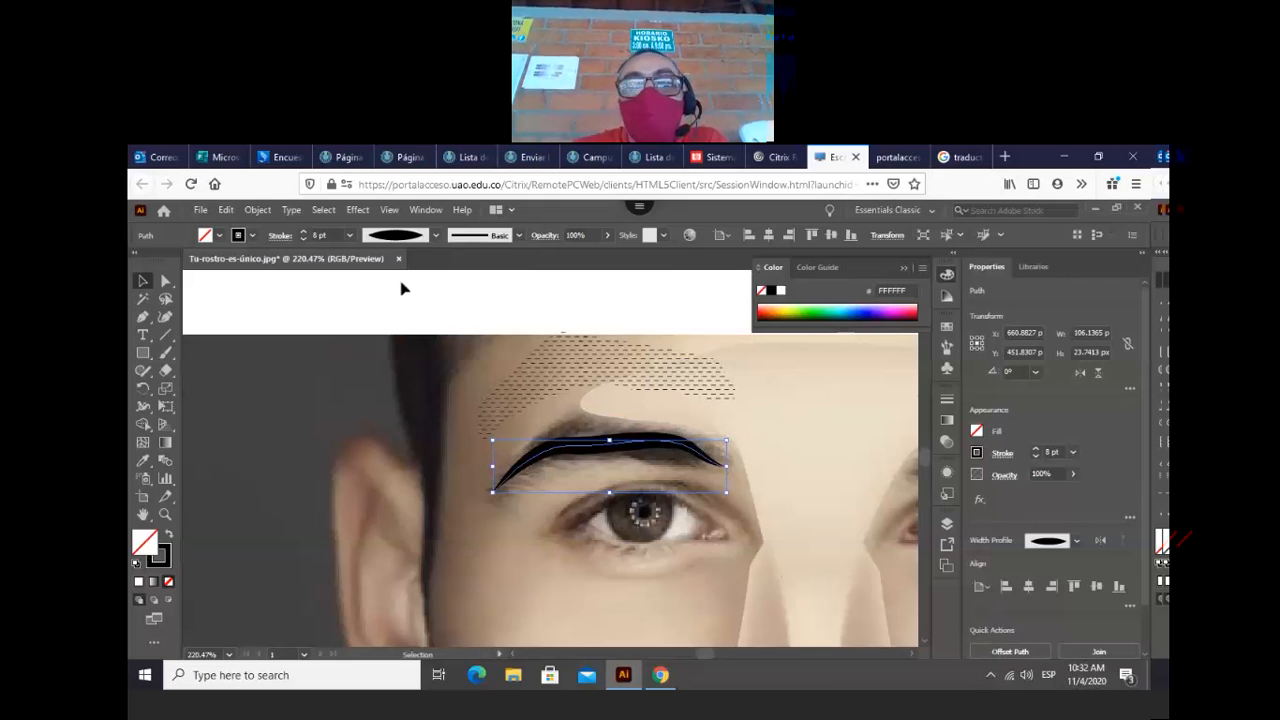
pyautogui.click(518, 238)
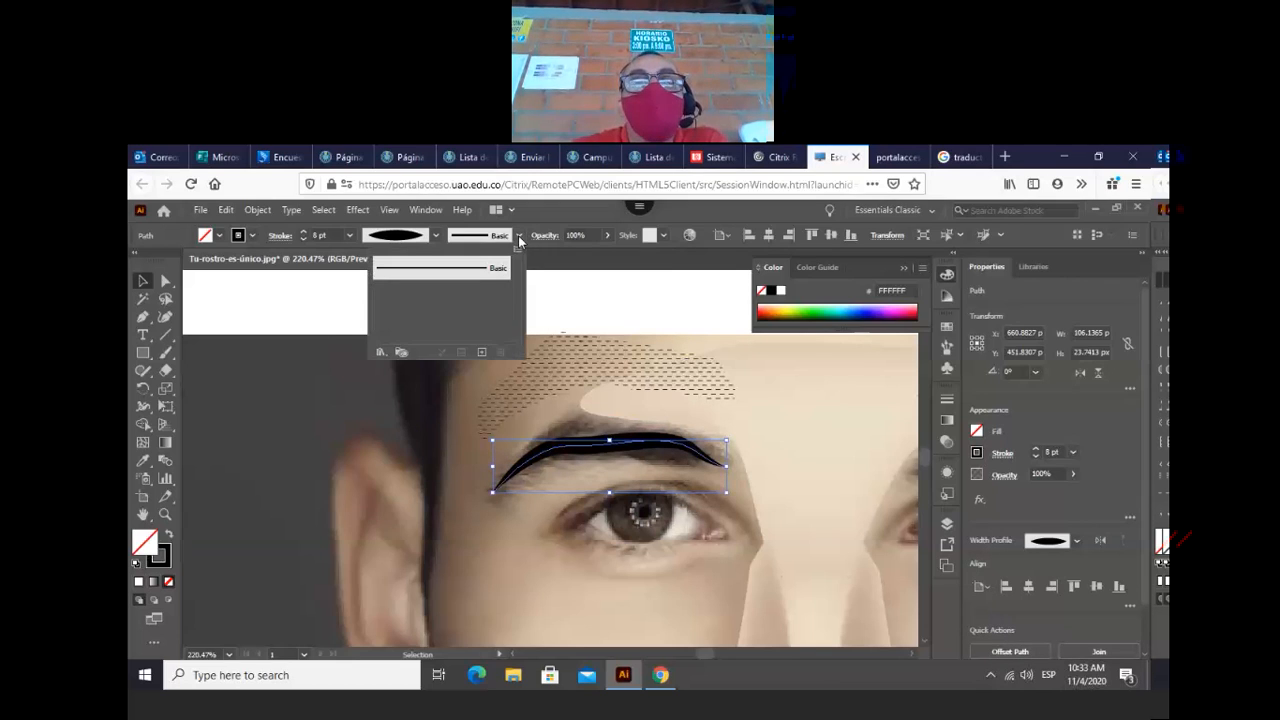
# - Open the Bristle Brush Library panel and step it back to the Borders_Novelty brushes
pyautogui.click(380, 352)
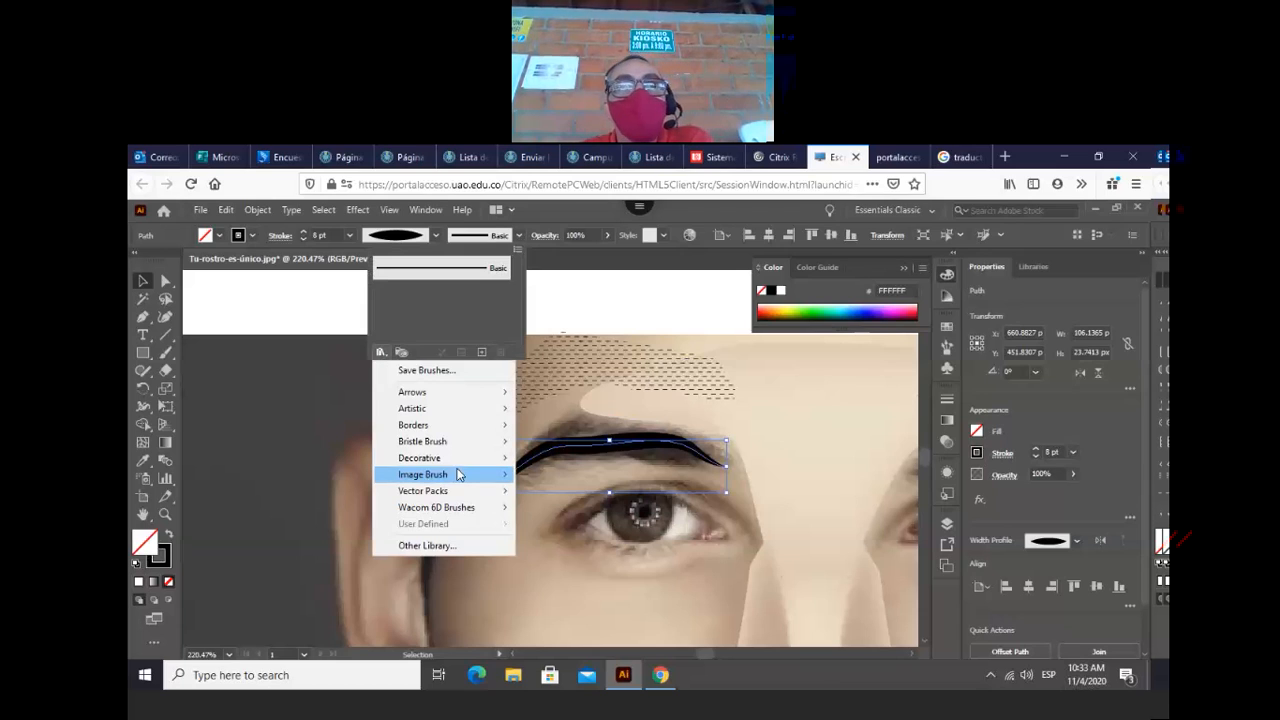
pyautogui.moveTo(463, 430)
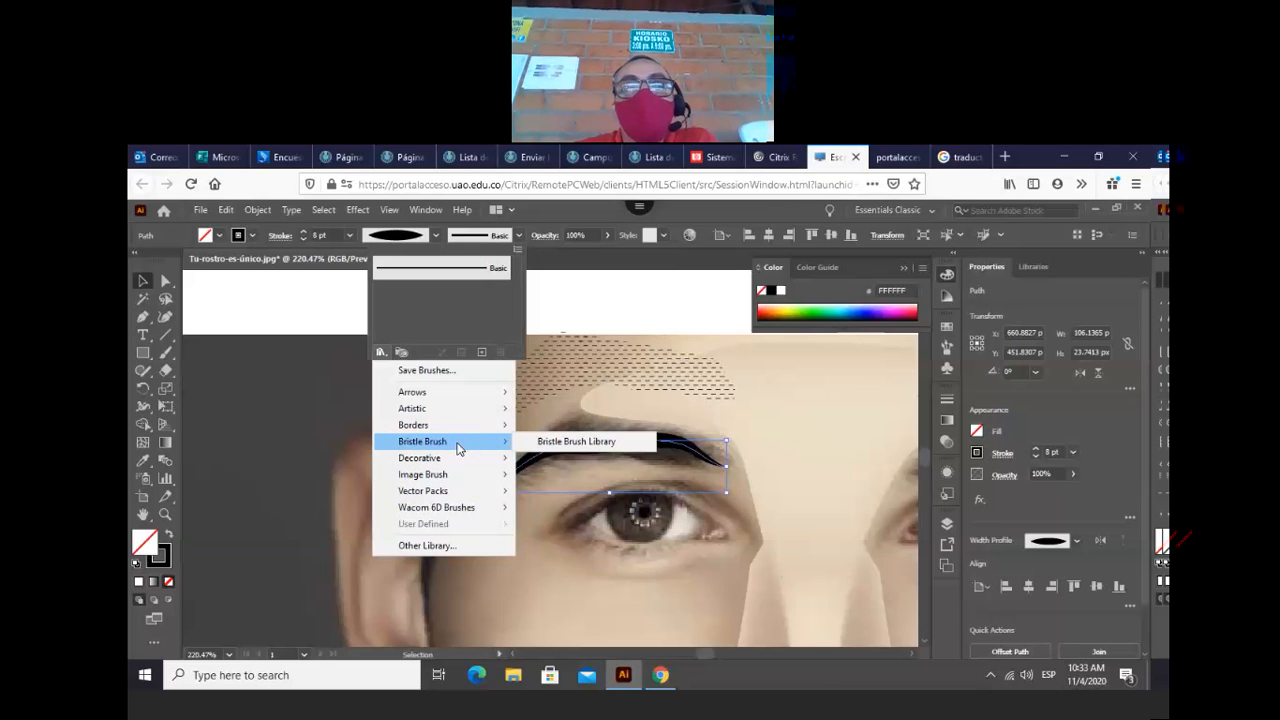
pyautogui.click(580, 441)
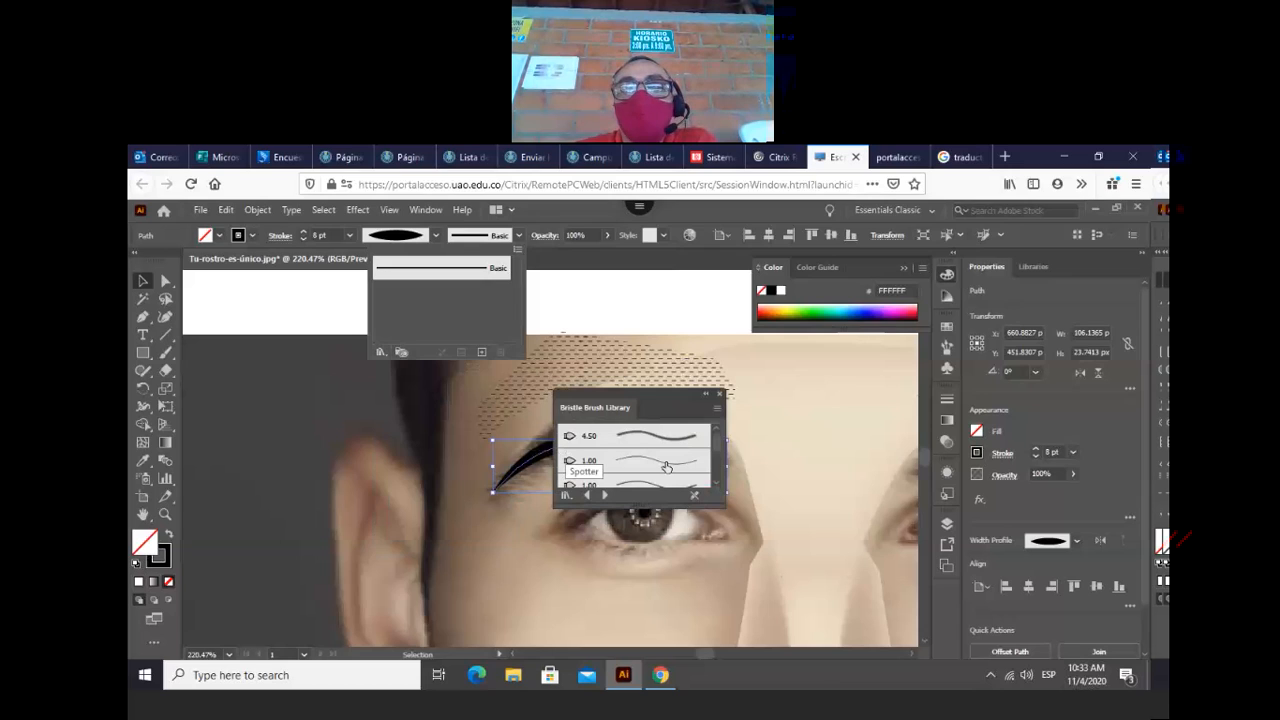
pyautogui.click(715, 450)
pyautogui.moveTo(716, 444); pyautogui.dragTo(715, 481)
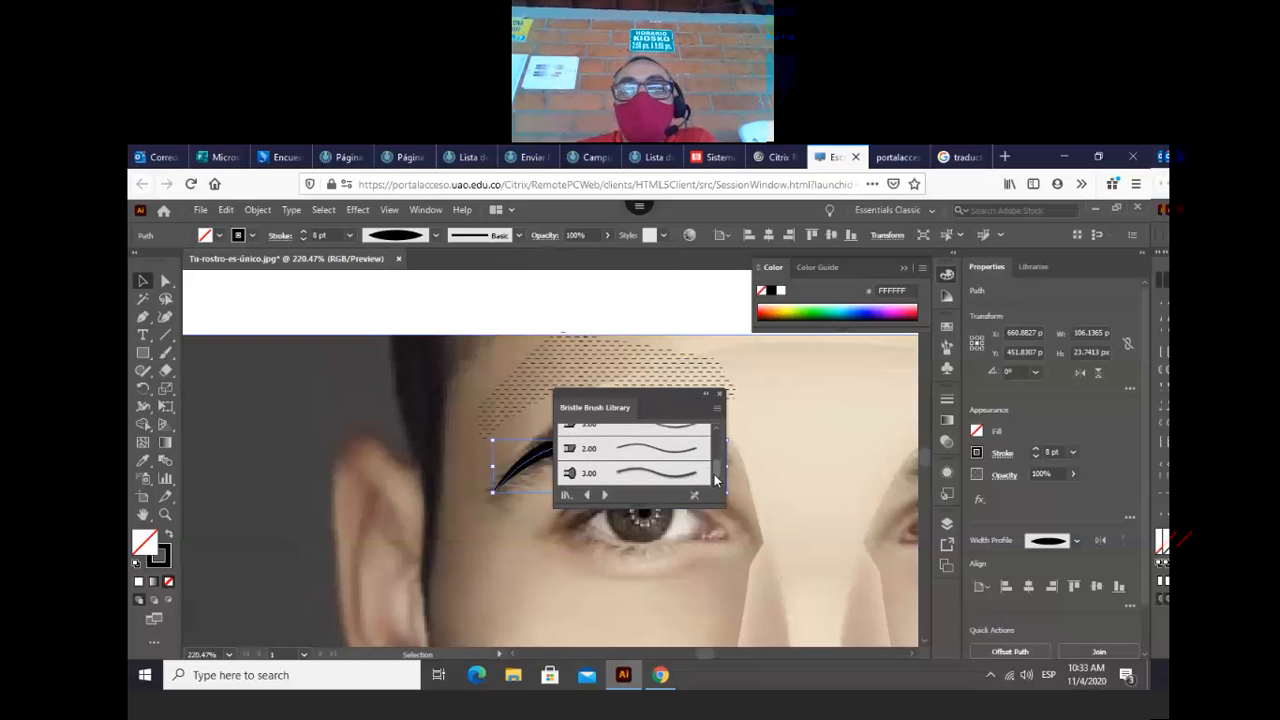
pyautogui.click(586, 497)
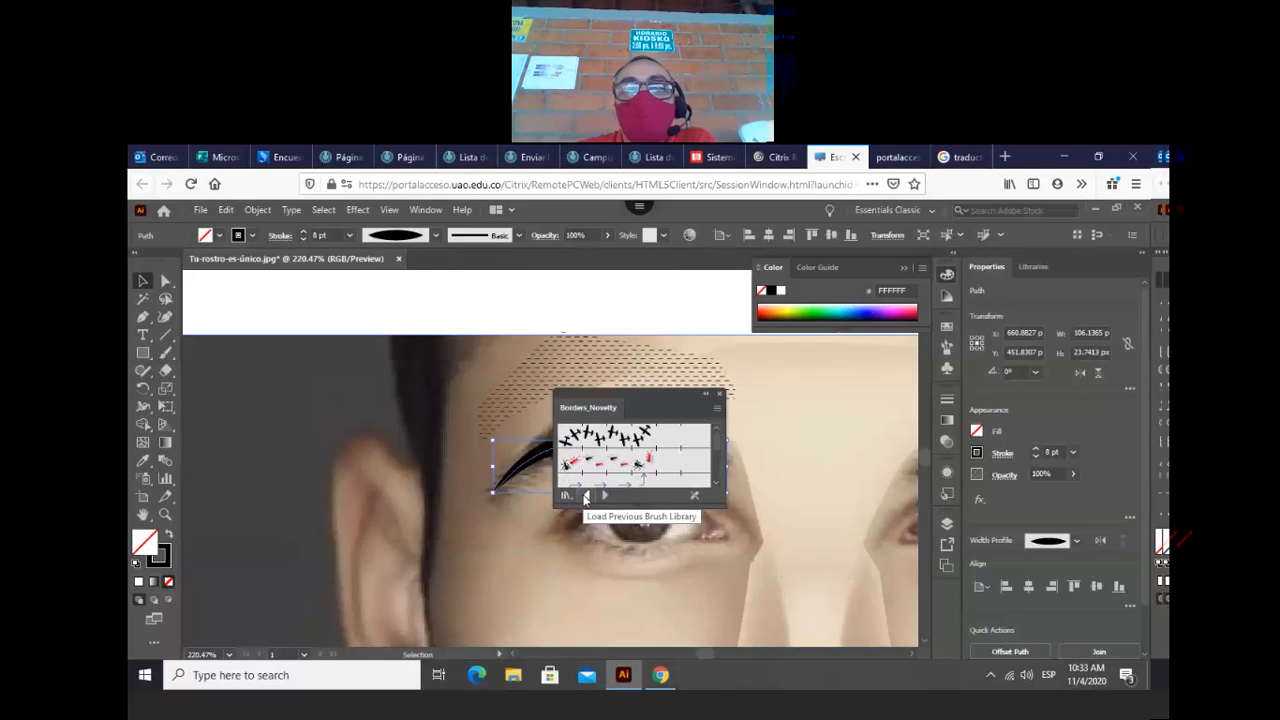
# - Apply the top Borders_Novelty airplane brush to the eyebrow path
pyautogui.click(620, 434)
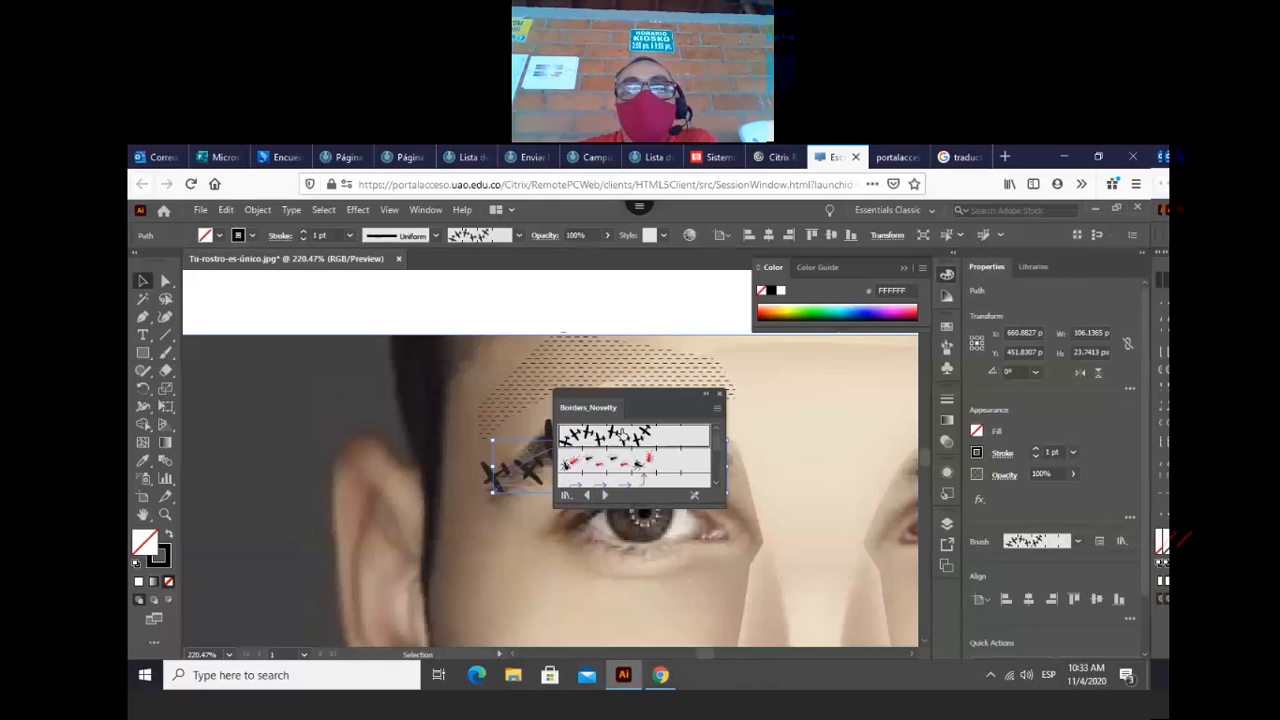
pyautogui.scroll(-8, 598, 476)
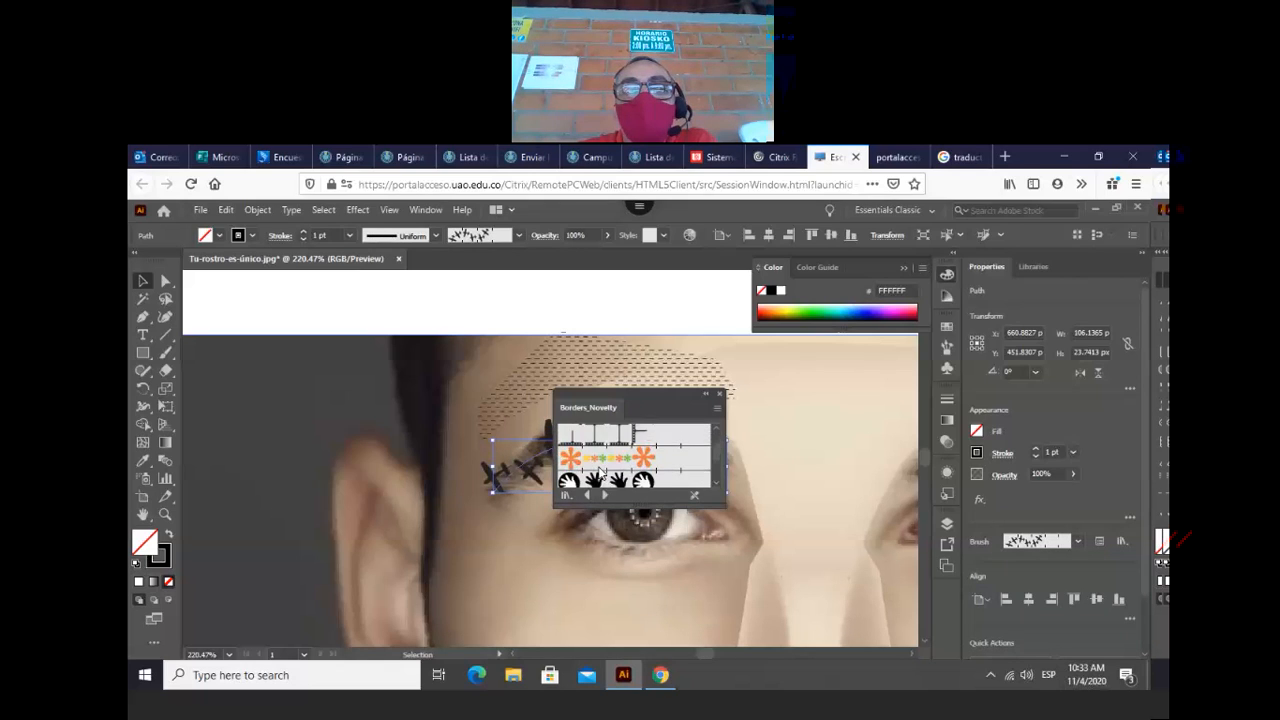
pyautogui.scroll(-6, 590, 495)
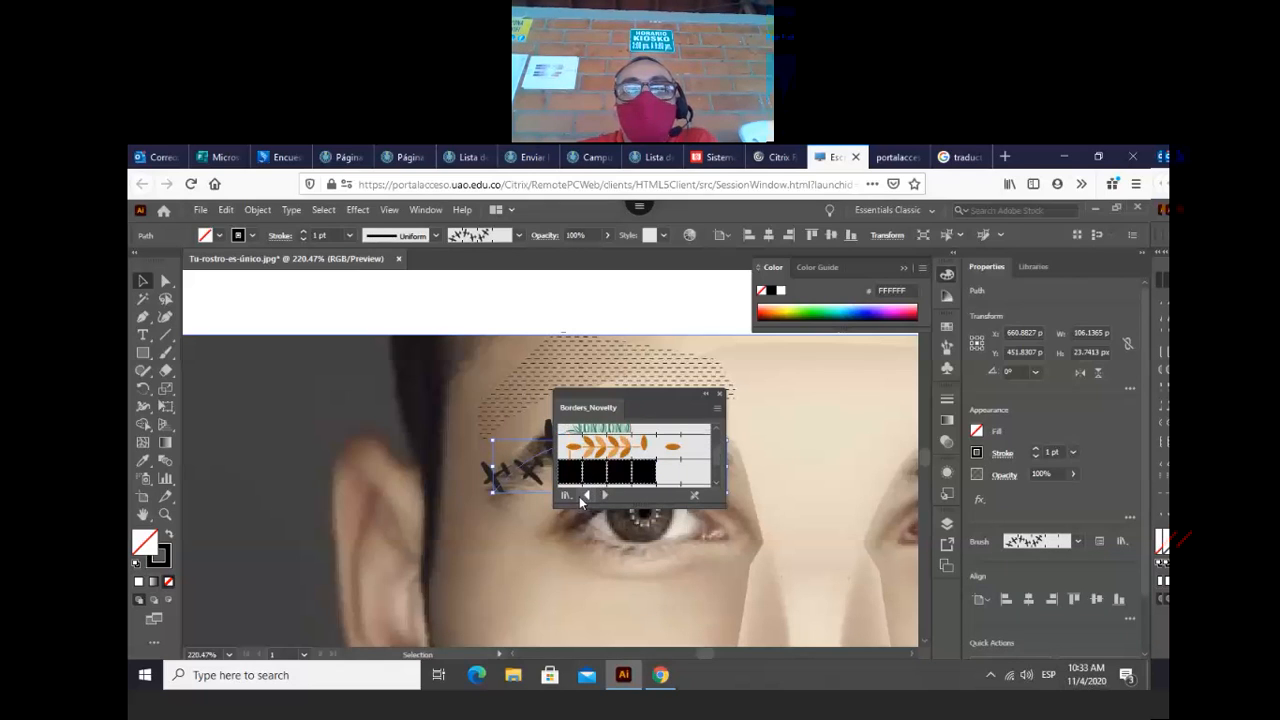
# - Browse back through Borders_Lines, Indigenous, Decorative and Dashed to Artistic_Watercolor, enlarging the panel
pyautogui.click(588, 497)
pyautogui.click(588, 497)
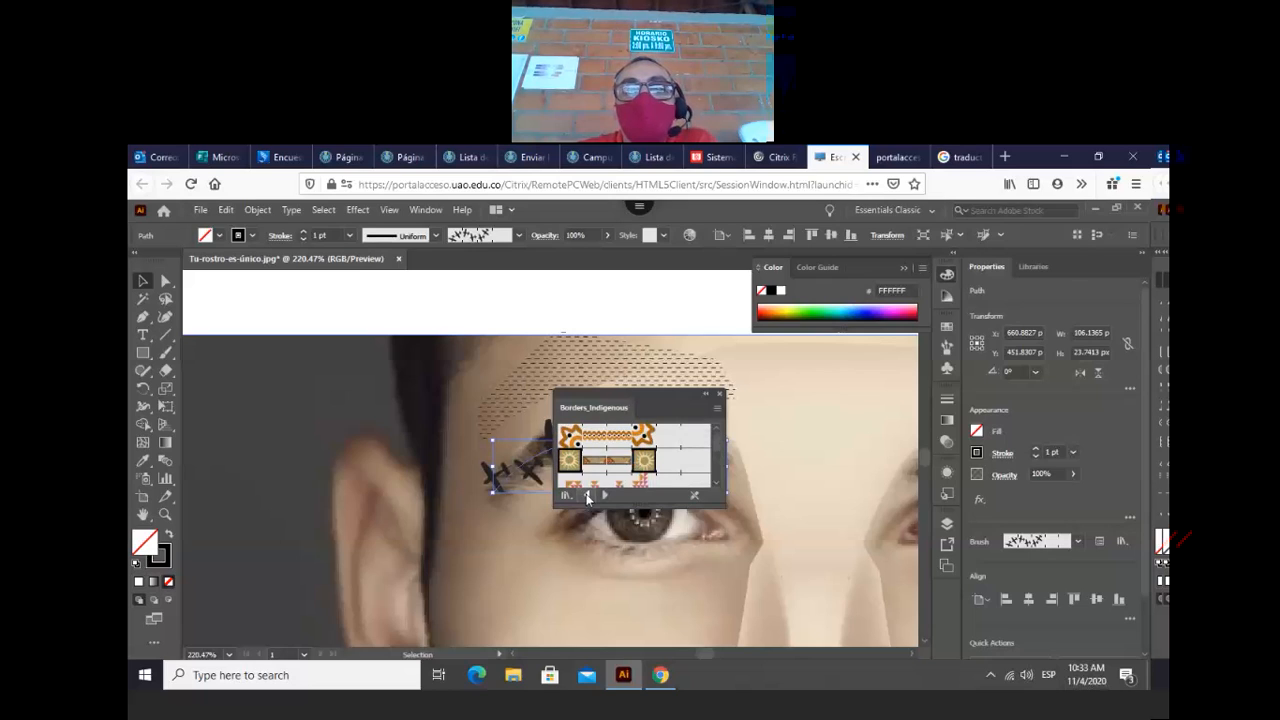
pyautogui.click(588, 497)
pyautogui.click(588, 497)
pyautogui.click(588, 497)
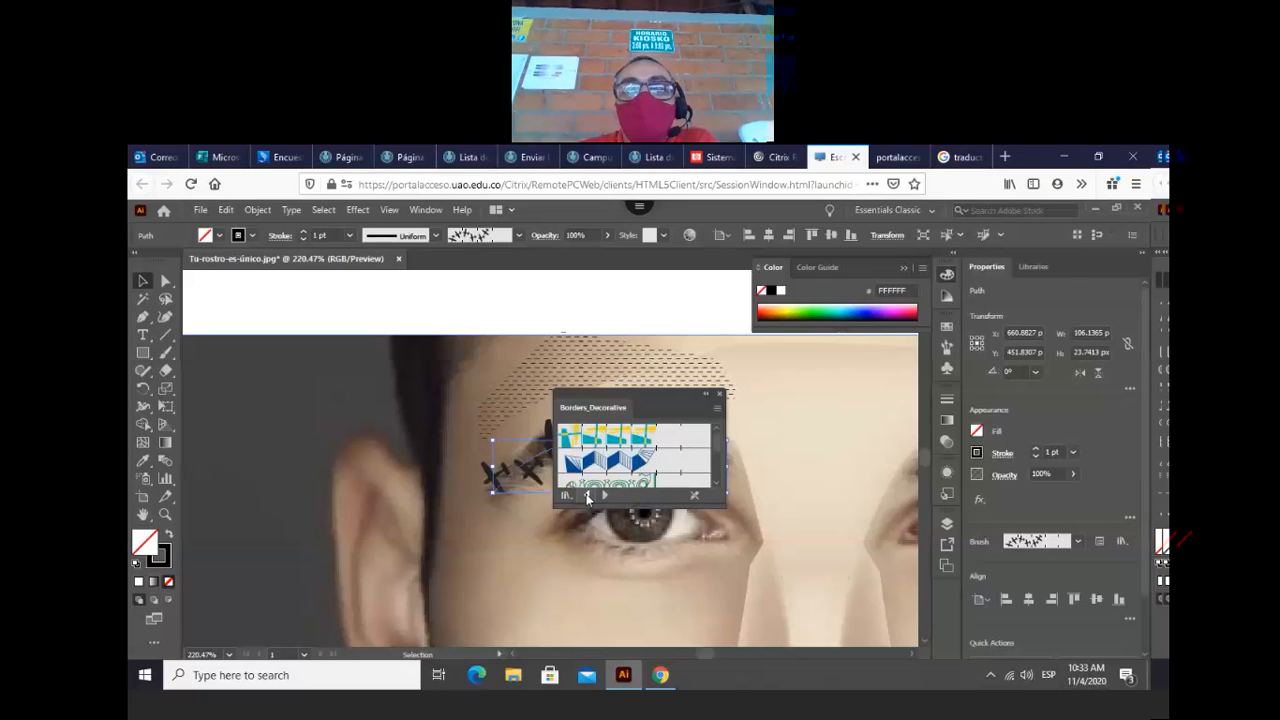
pyautogui.click(588, 497)
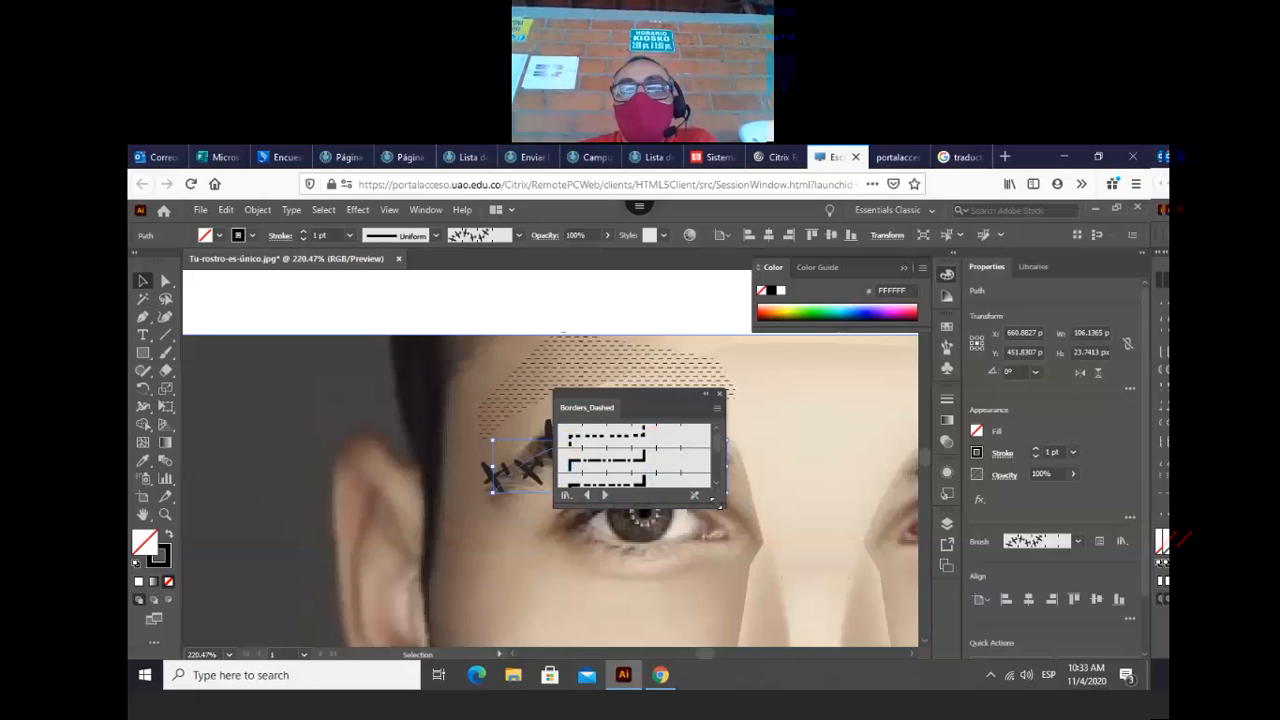
pyautogui.moveTo(716, 543); pyautogui.dragTo(717, 650)
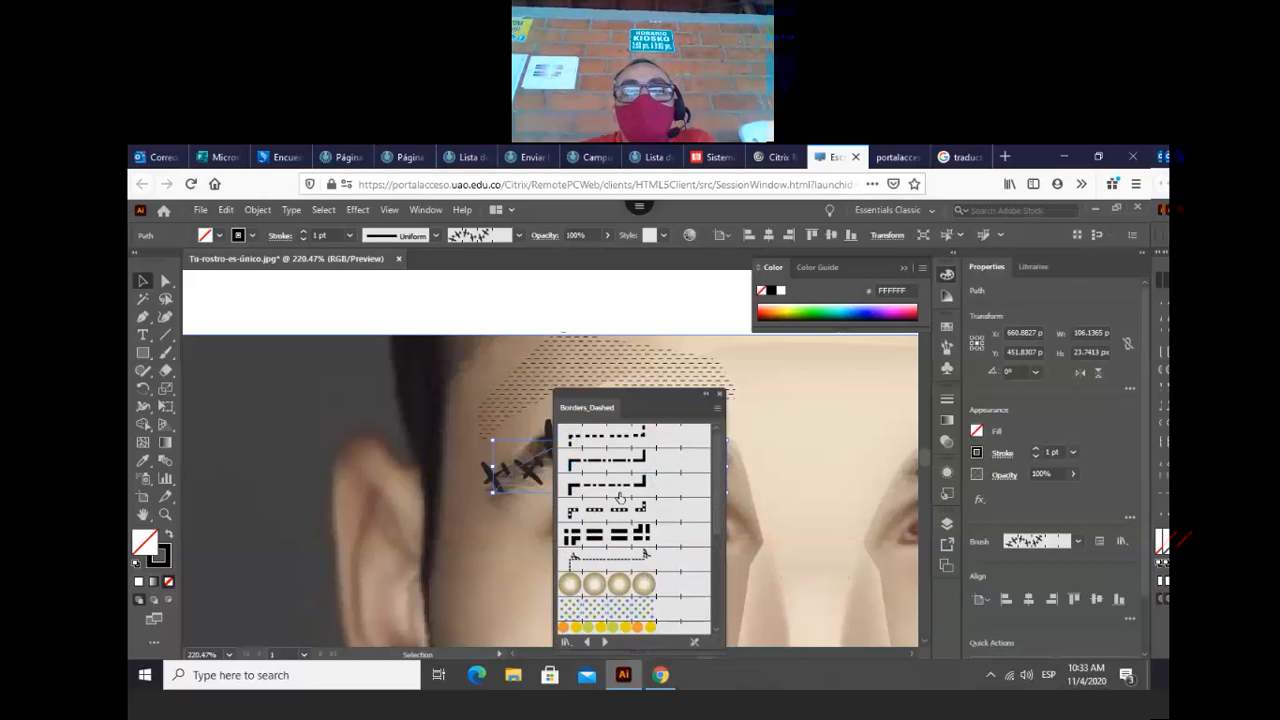
pyautogui.click(586, 642)
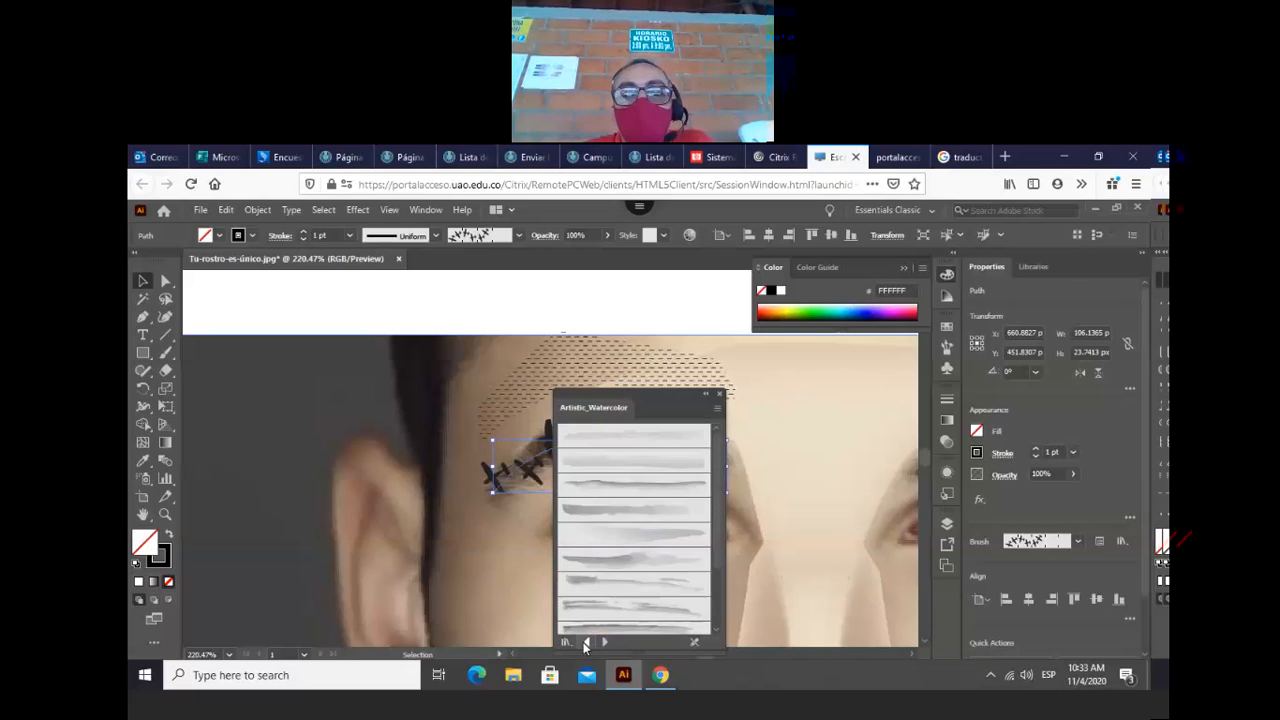
# - Try Watercolor - Wet and two Artistic_ScrollPen brushes on the eyebrow
pyautogui.click(625, 493)
pyautogui.click(617, 560)
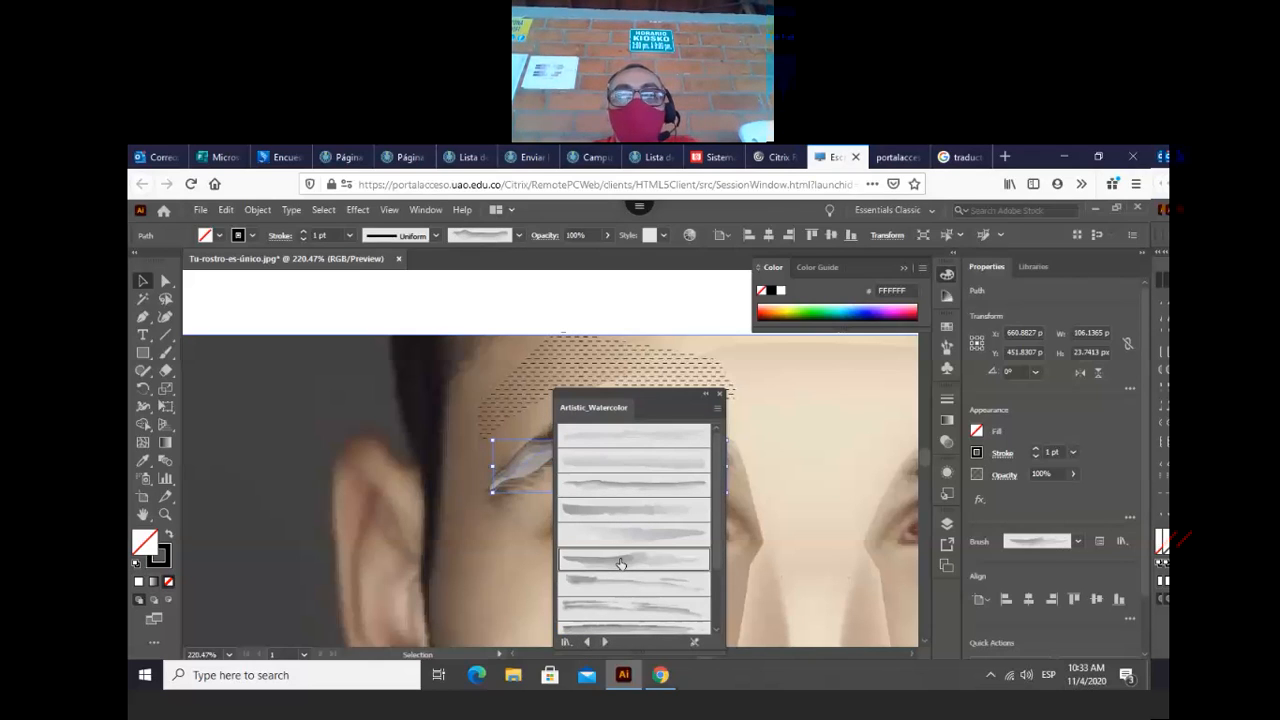
pyautogui.click(586, 643)
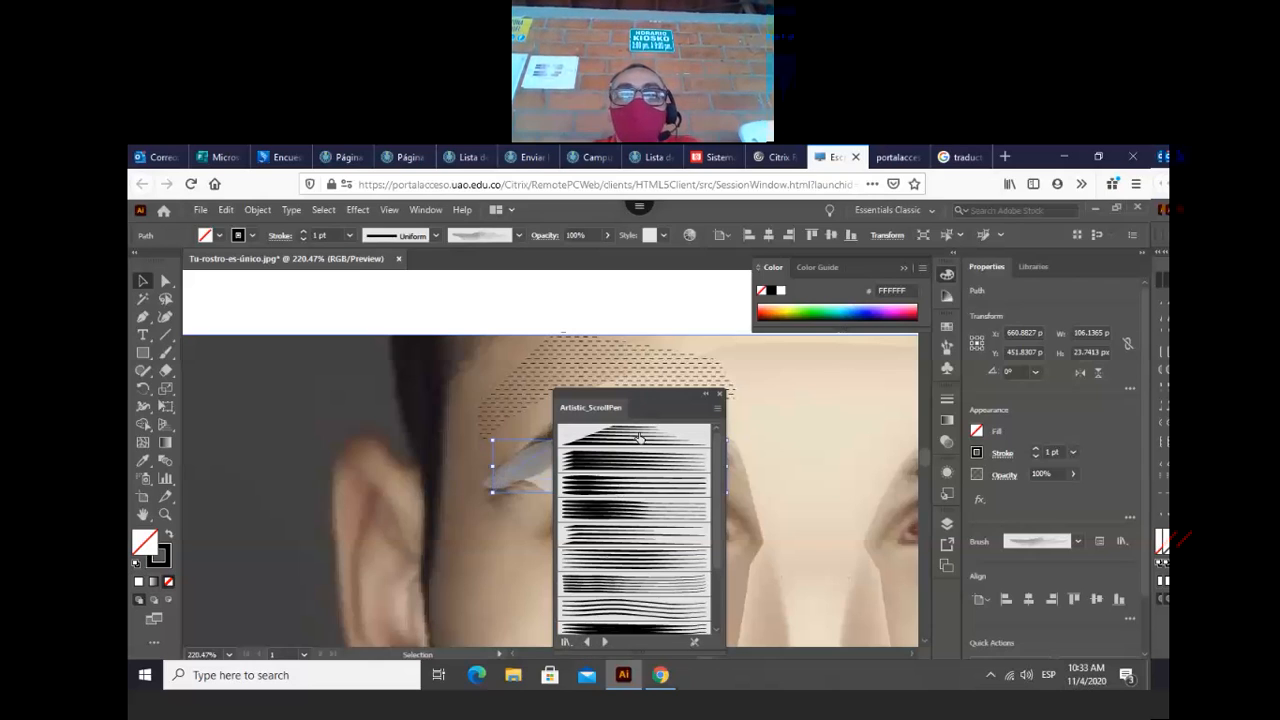
pyautogui.click(618, 465)
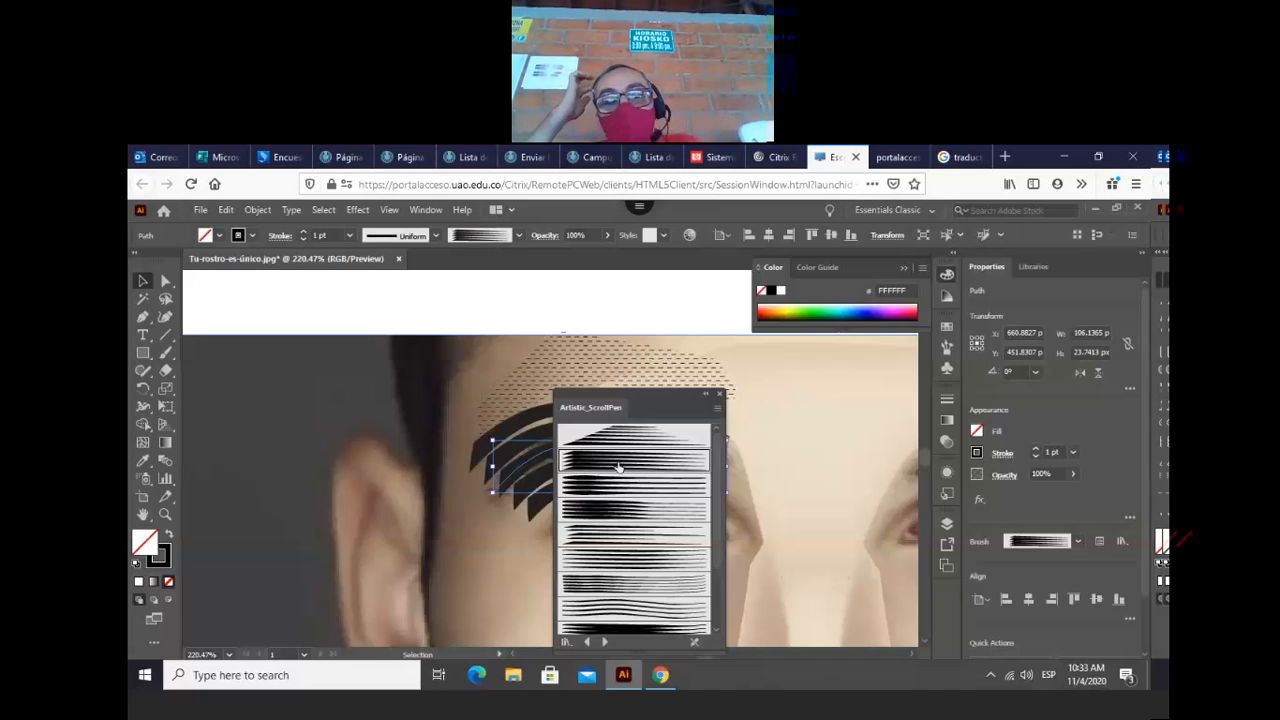
pyautogui.click(585, 613)
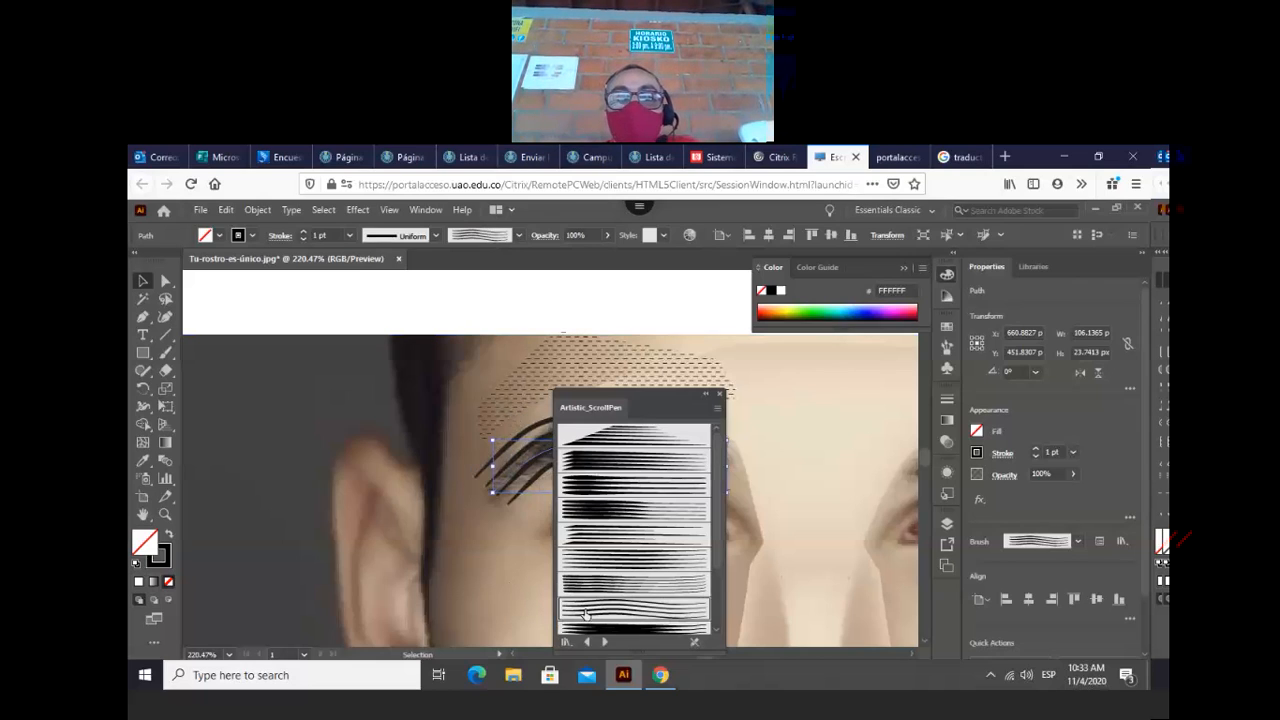
# - Apply the Dry Brush 2 brush from Artistic_Paintbrush and move the panel aside
pyautogui.click(589, 643)
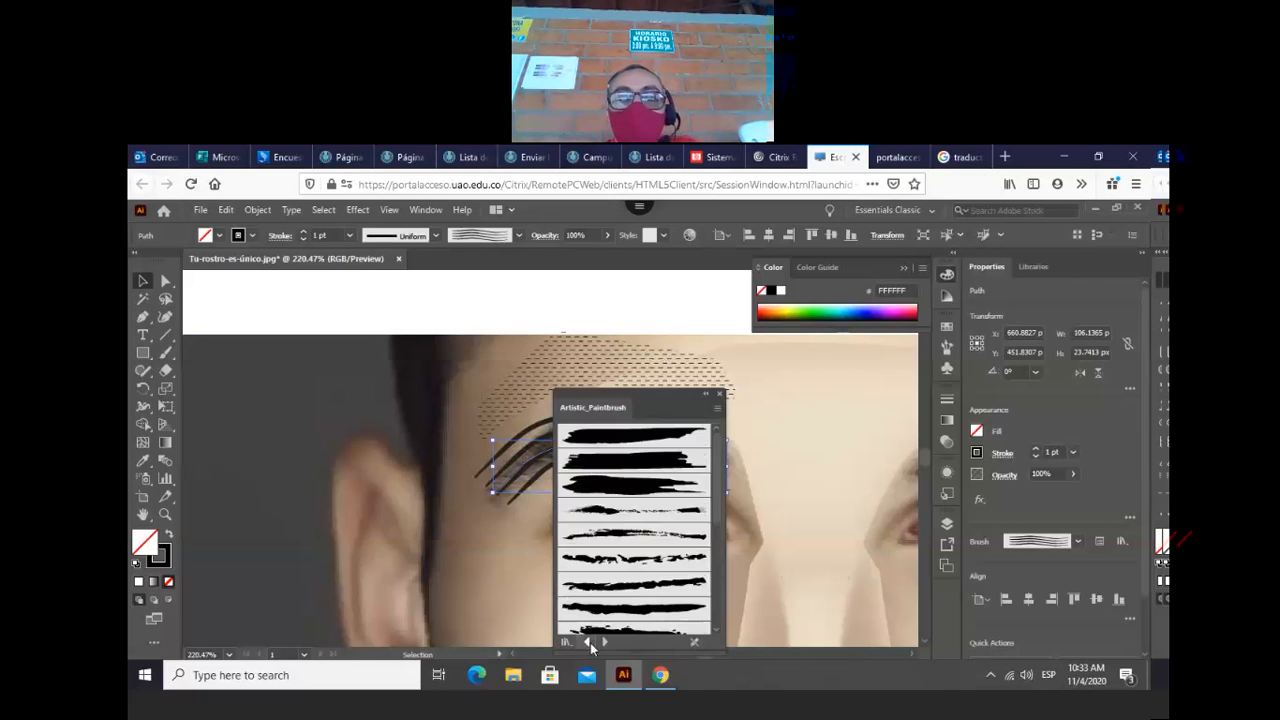
pyautogui.click(632, 536)
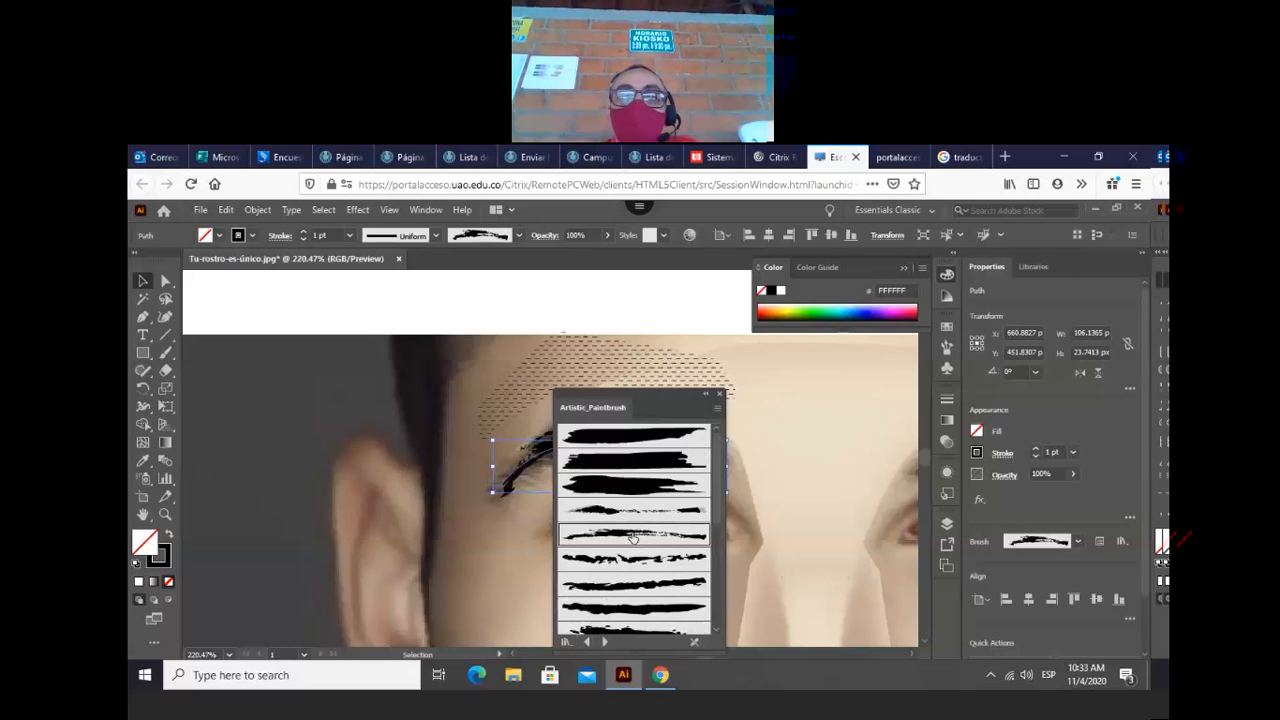
pyautogui.moveTo(707, 401); pyautogui.dragTo(849, 411)
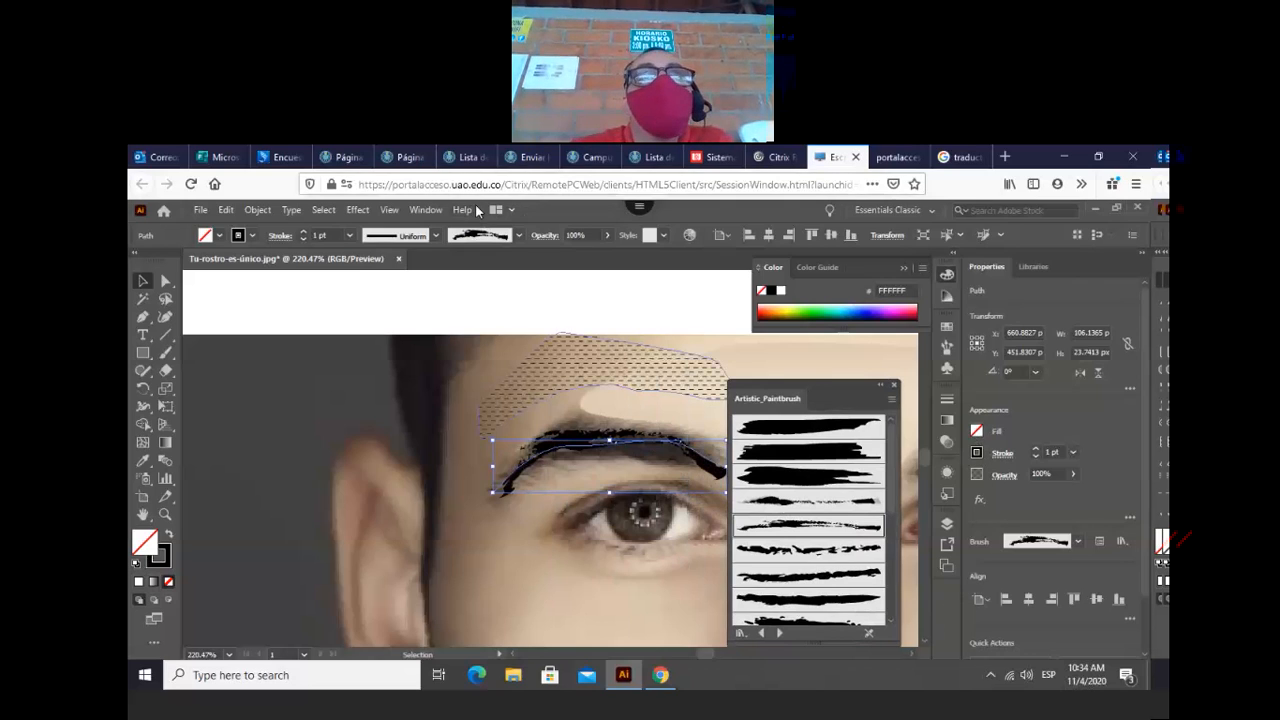
# - Hide the face photo in Layers, restyle the eyebrow with another Artistic_Paintbrush brush, and deselect
pyautogui.click(426, 210)
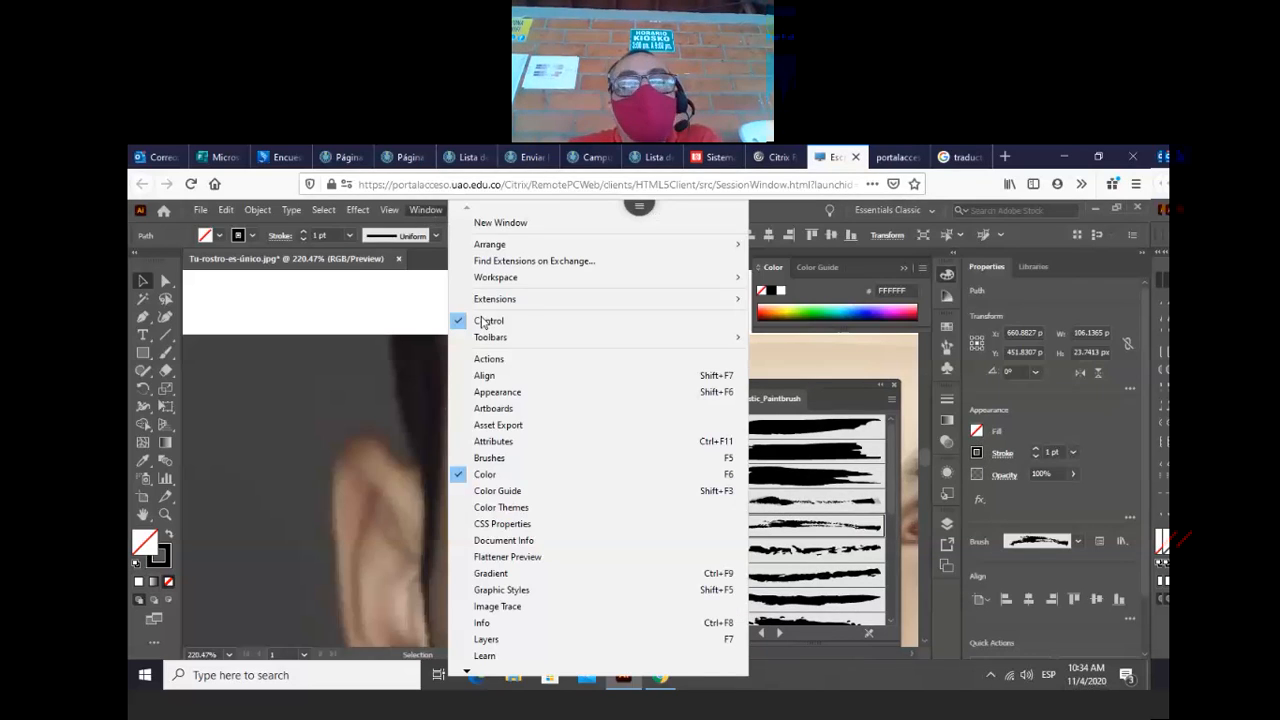
pyautogui.click(527, 645)
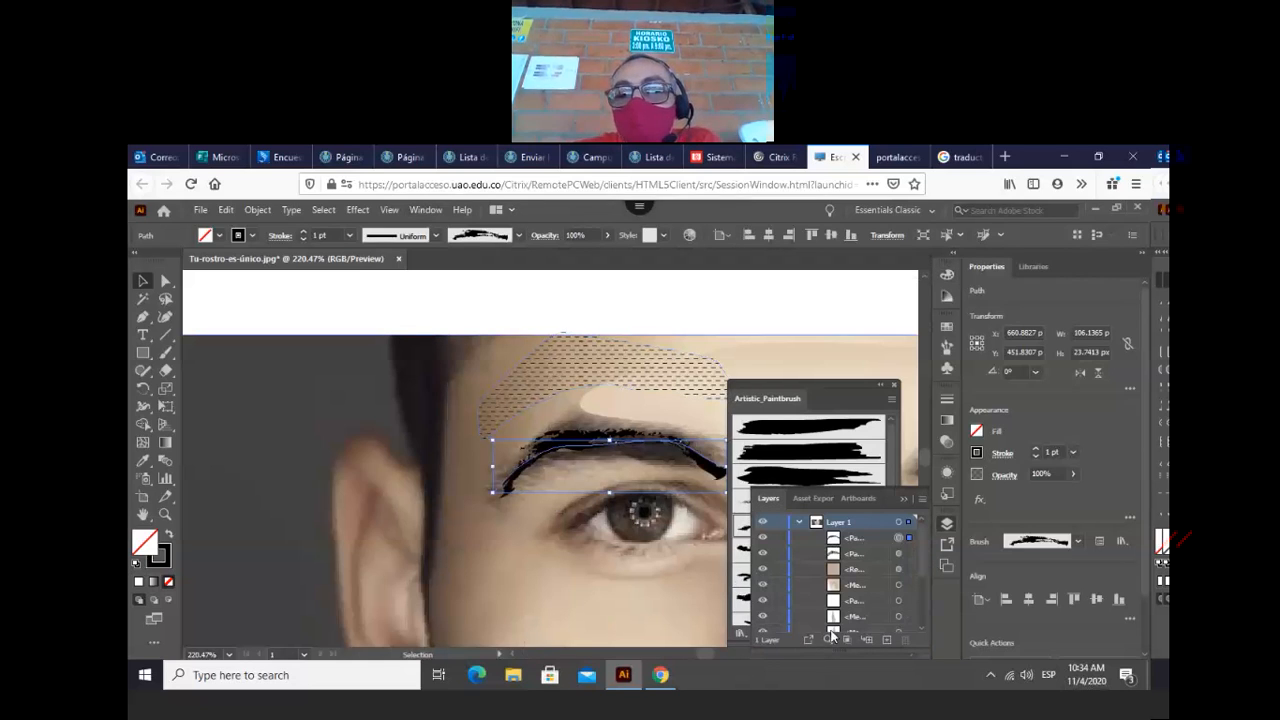
pyautogui.scroll(-3, 831, 638)
pyautogui.click(762, 610)
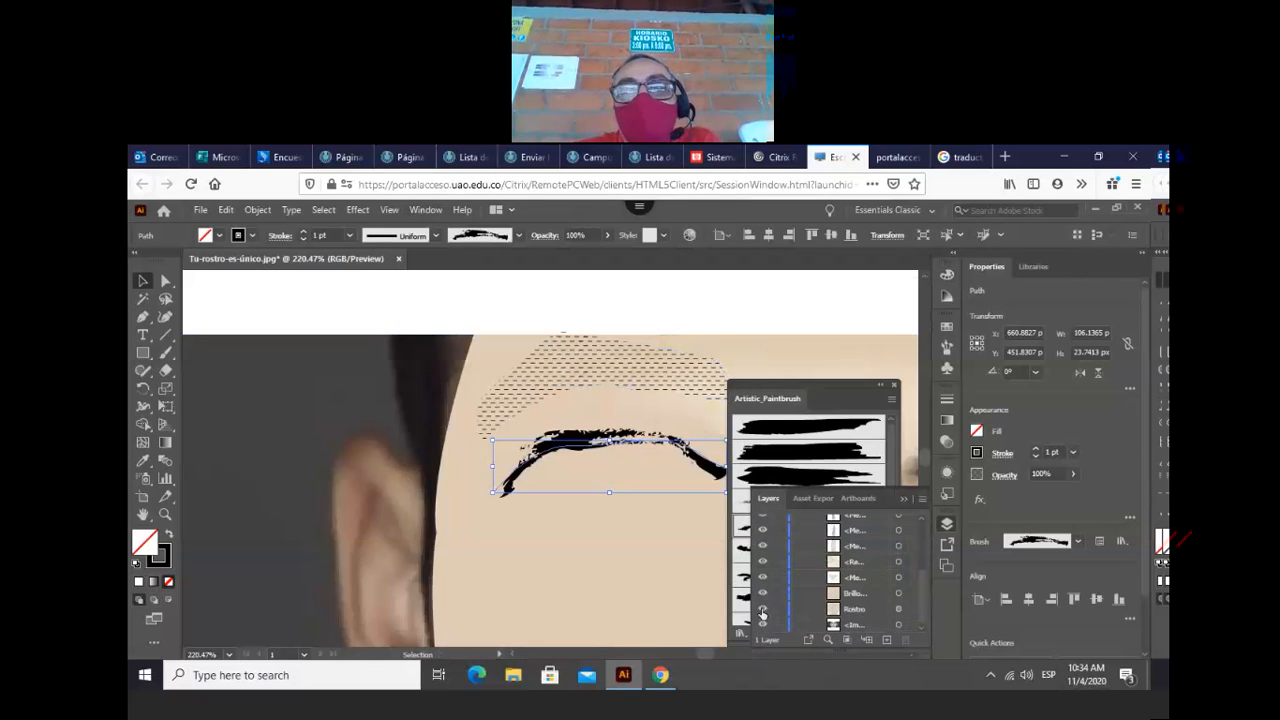
pyautogui.moveTo(829, 393); pyautogui.dragTo(793, 315)
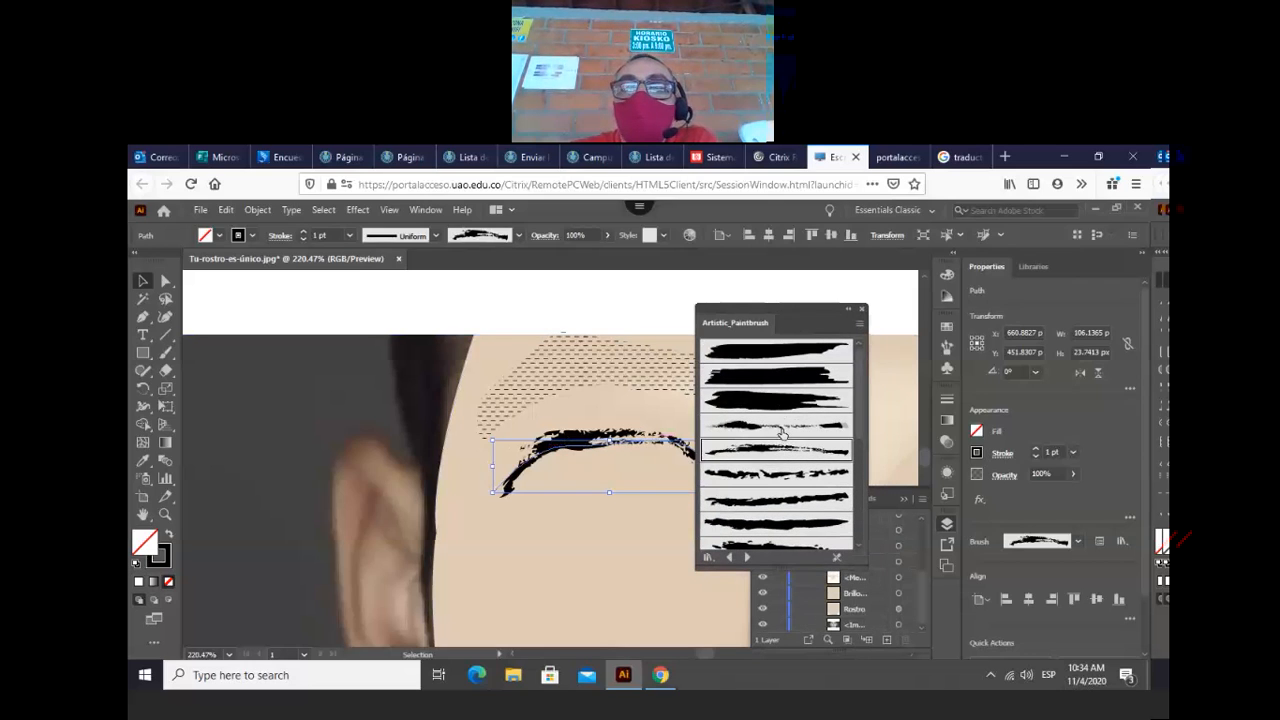
pyautogui.click(757, 508)
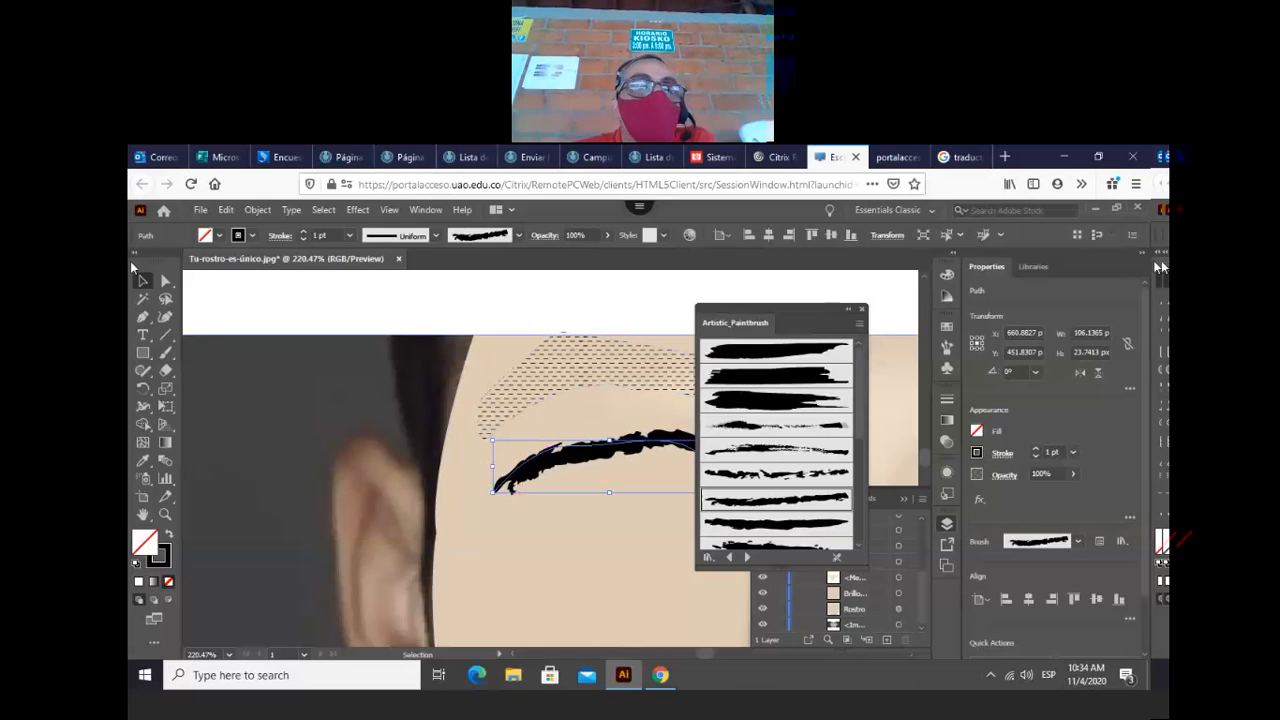
pyautogui.click(314, 431)
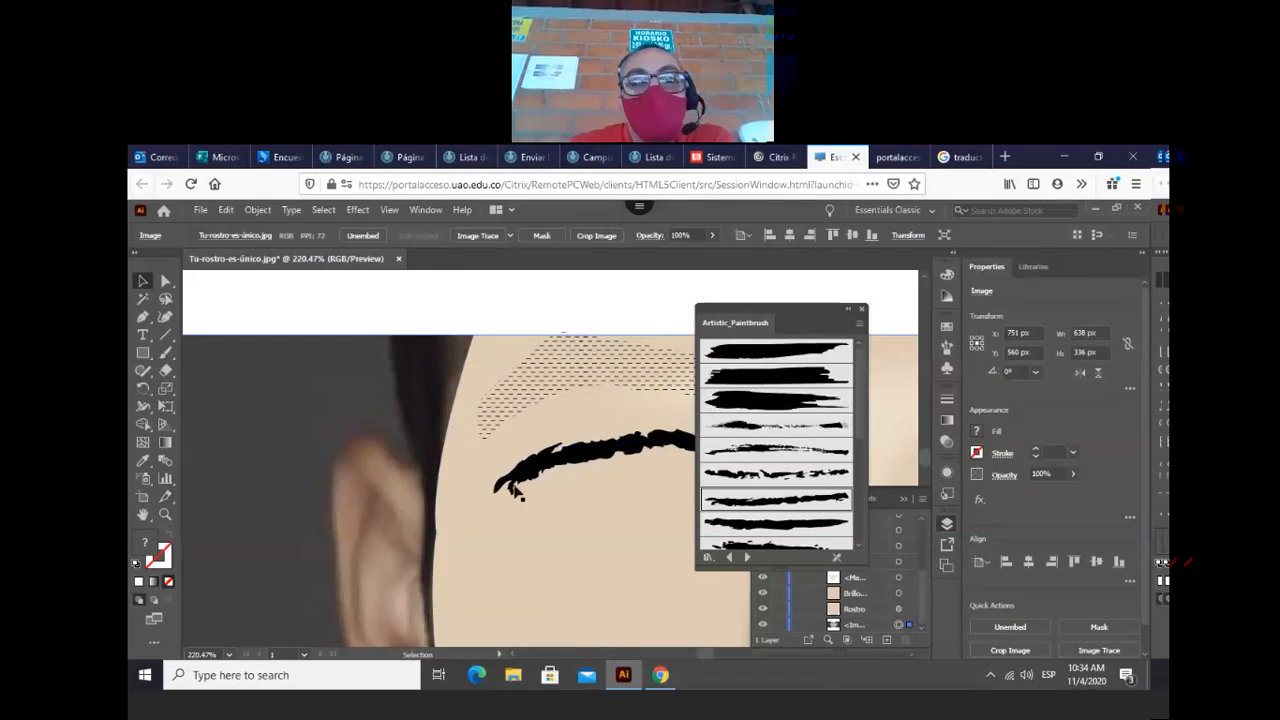
# - Draw a four-point angled line with a raised middle peak below the eyebrow with the Pen tool
pyautogui.click(143, 317)
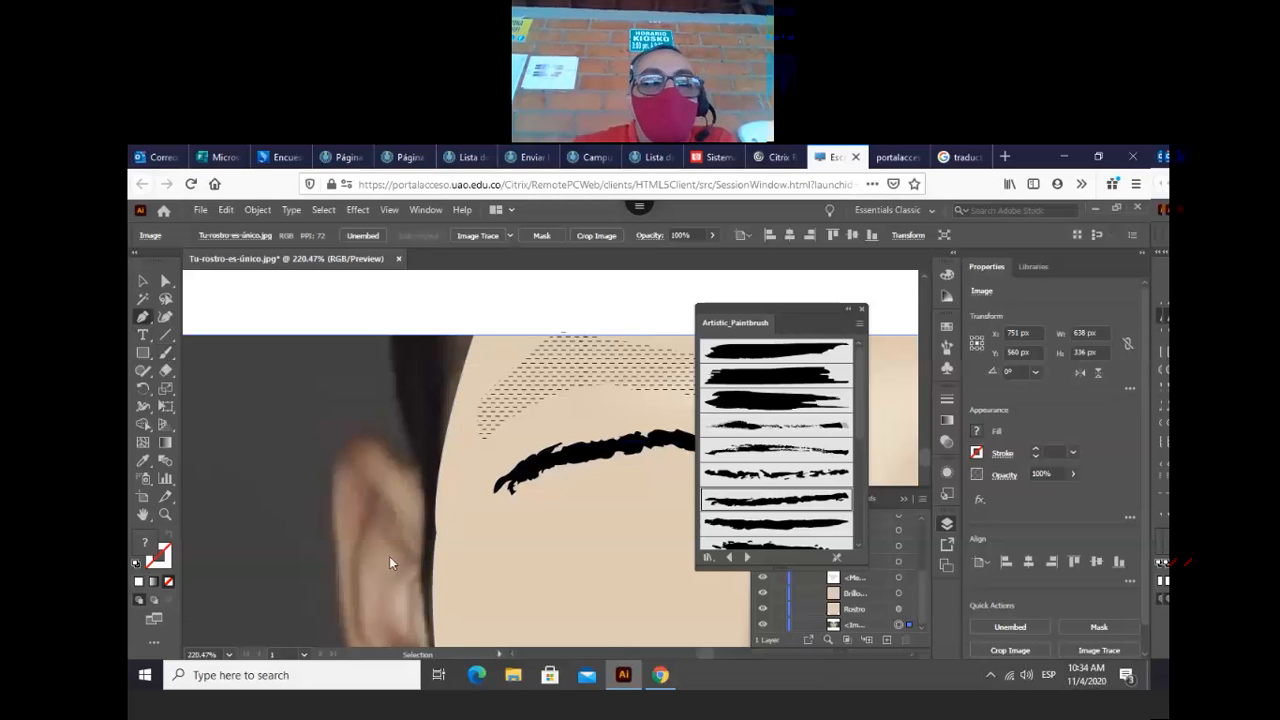
pyautogui.click(525, 567)
pyautogui.click(609, 535)
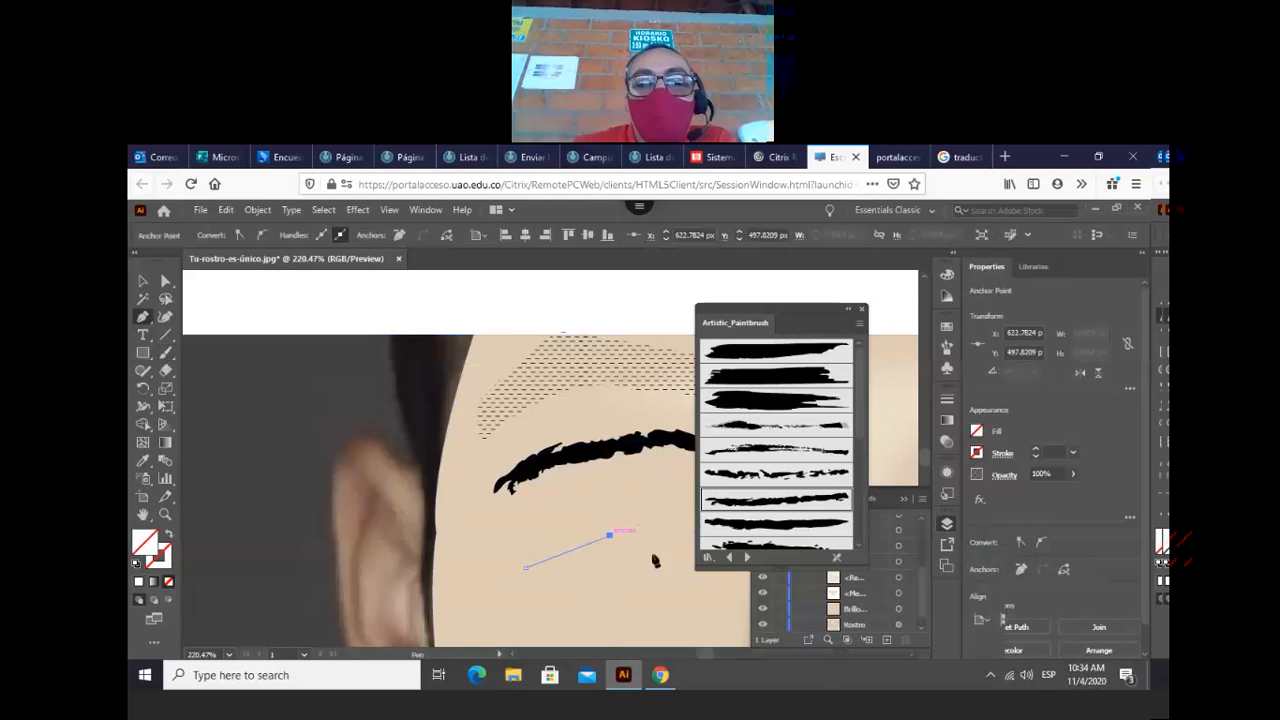
pyautogui.click(667, 564)
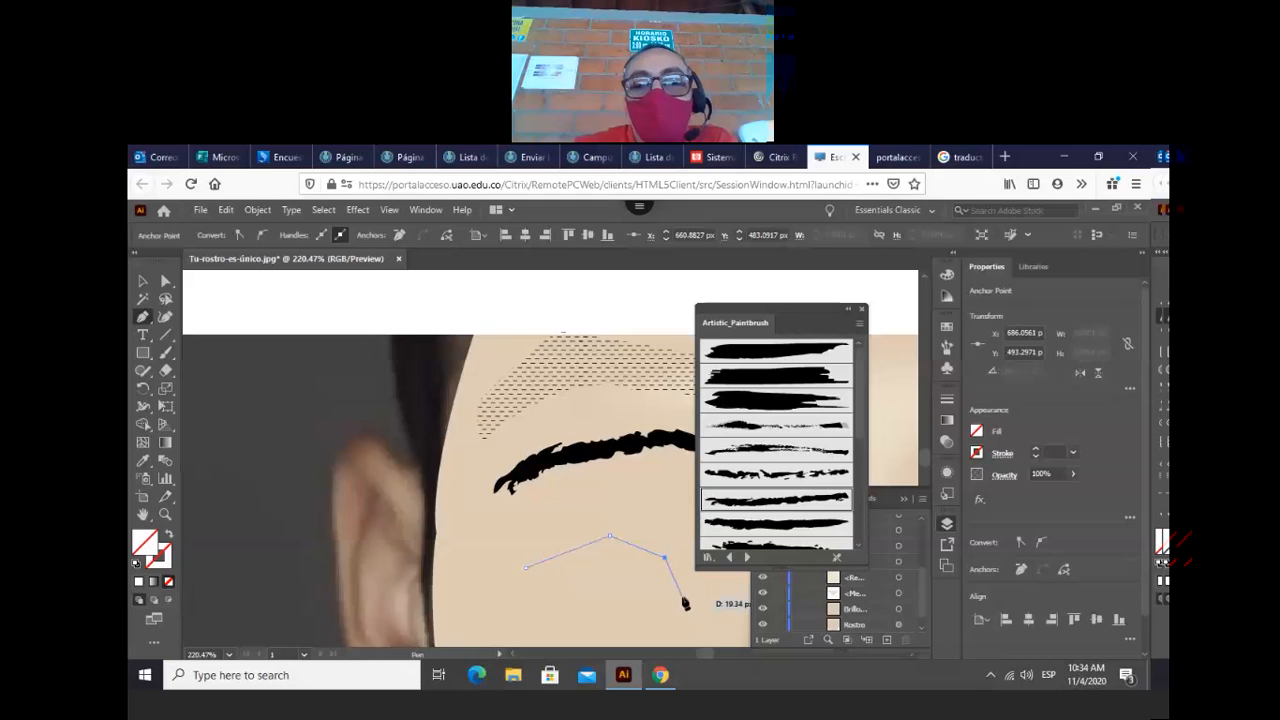
pyautogui.click(693, 584)
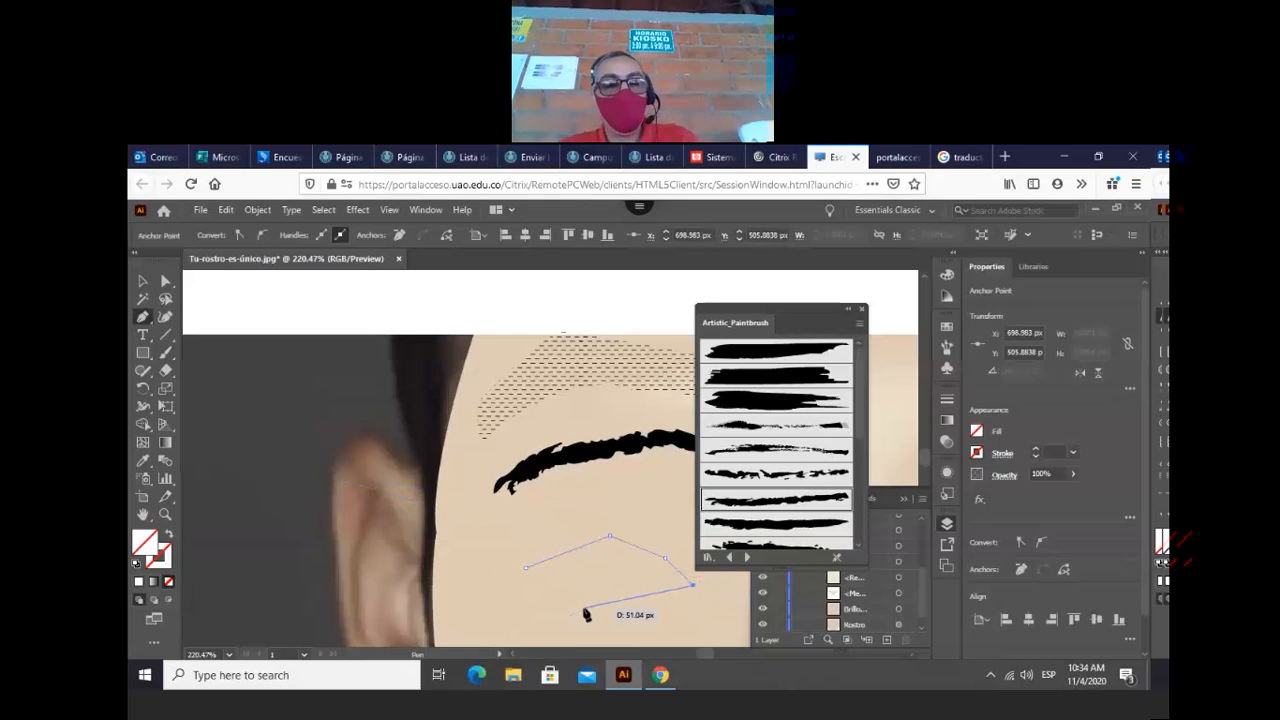
# - Make the new line's stroke black and select the whole line
pyautogui.click(166, 556)
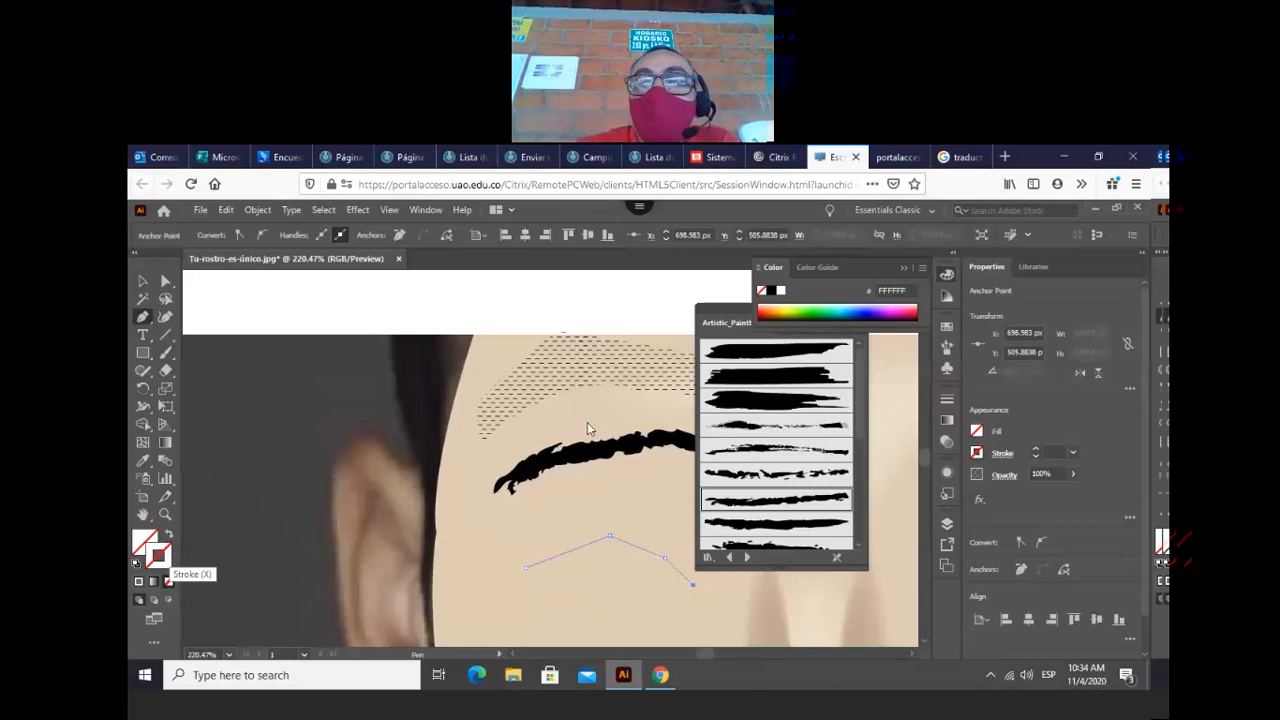
pyautogui.click(771, 291)
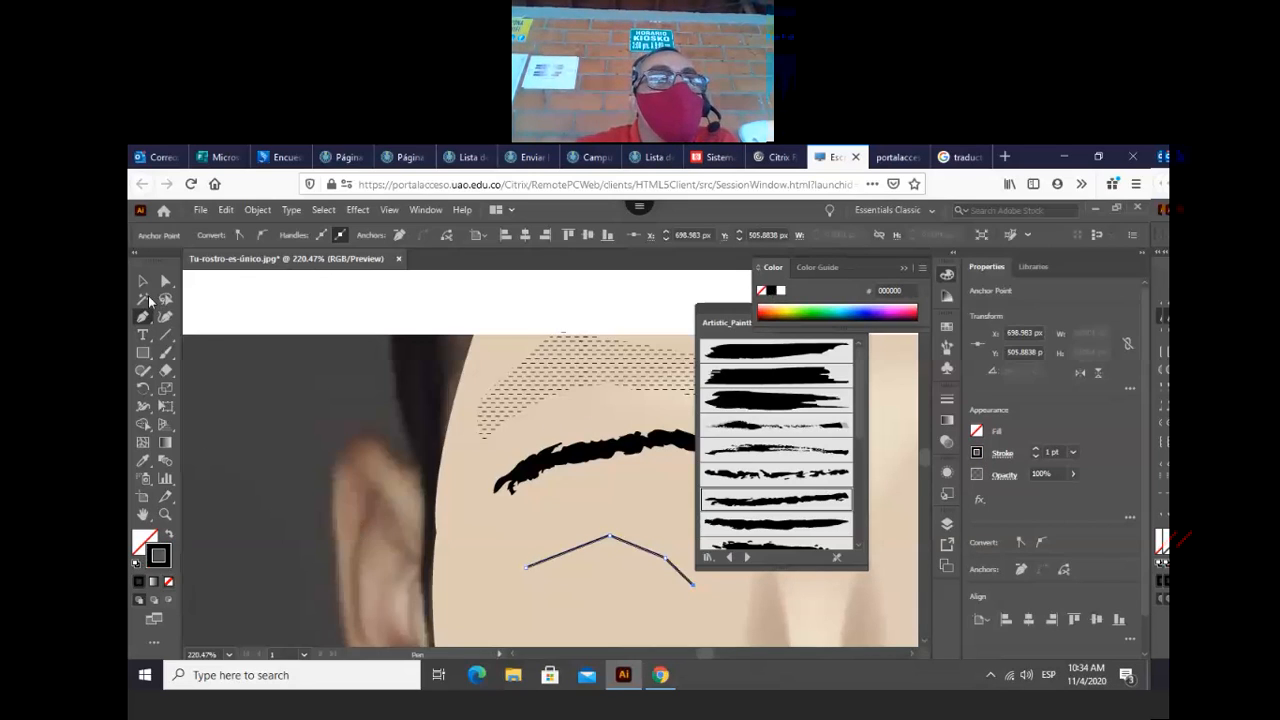
pyautogui.click(145, 284)
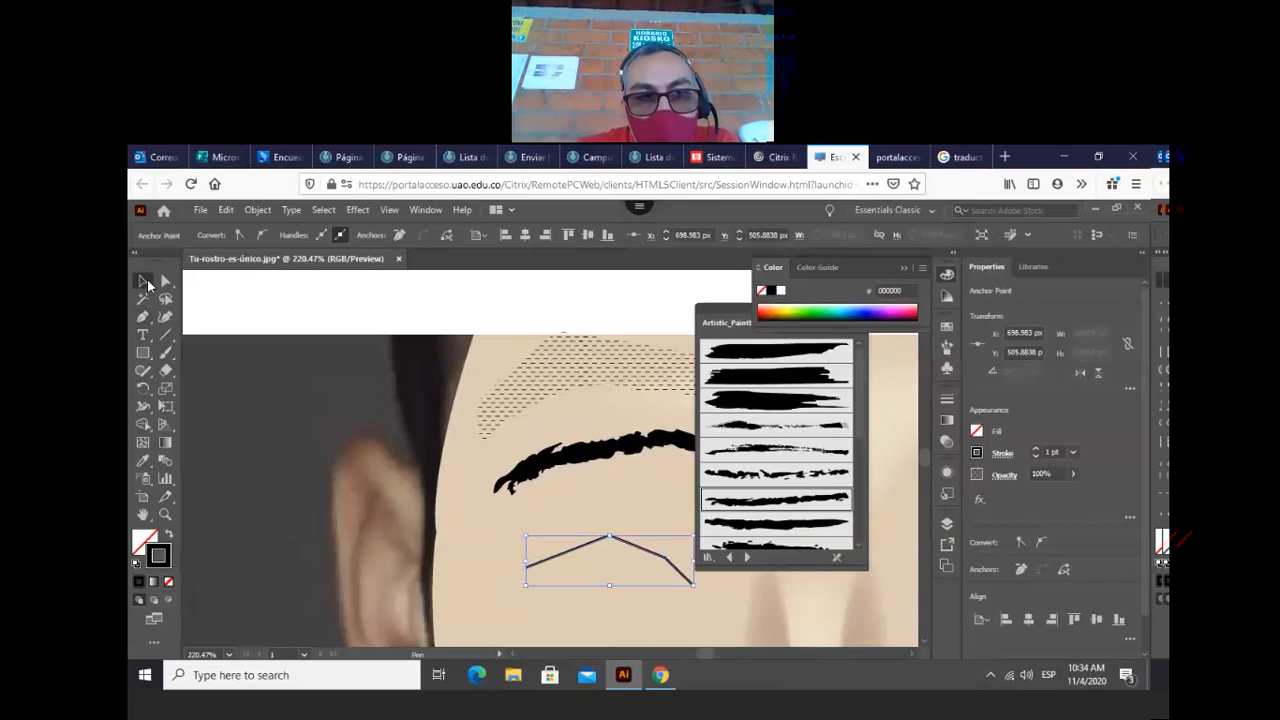
pyautogui.click(597, 546)
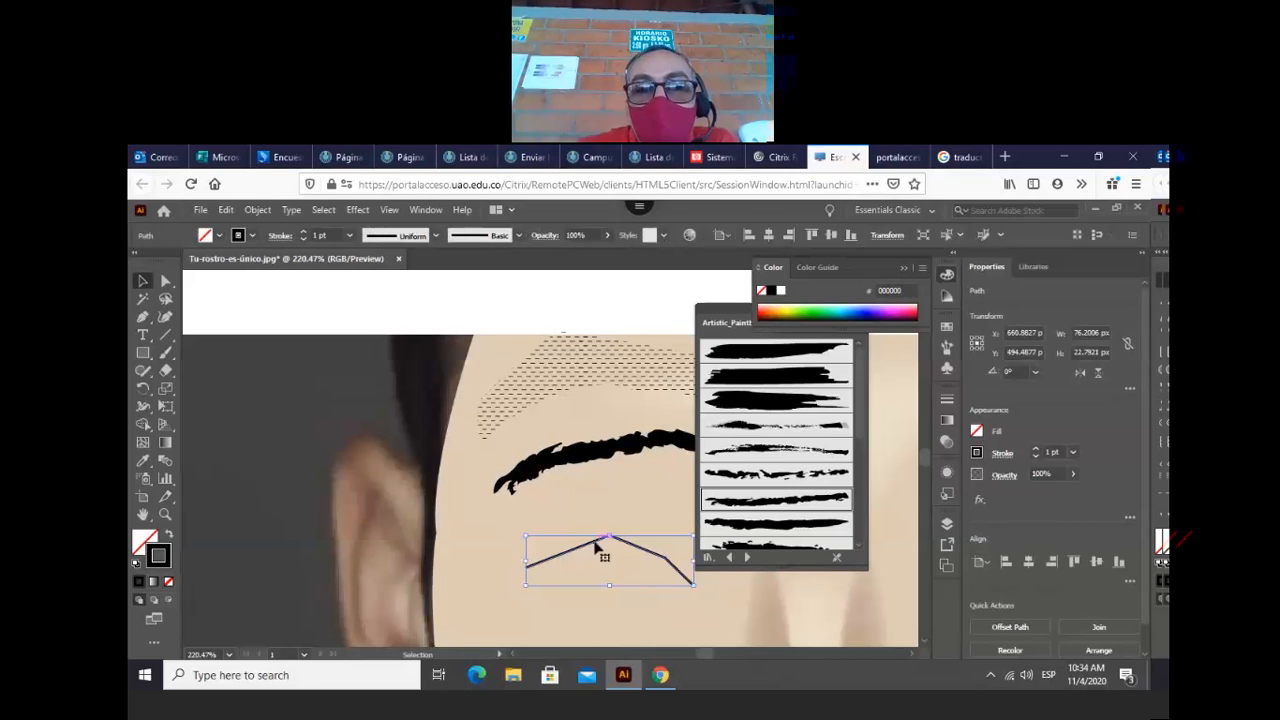
# - Increase the line's stroke weight and give it a tapered width profile
pyautogui.click(304, 232)
pyautogui.click(304, 232)
pyautogui.click(304, 232)
pyautogui.click(304, 232)
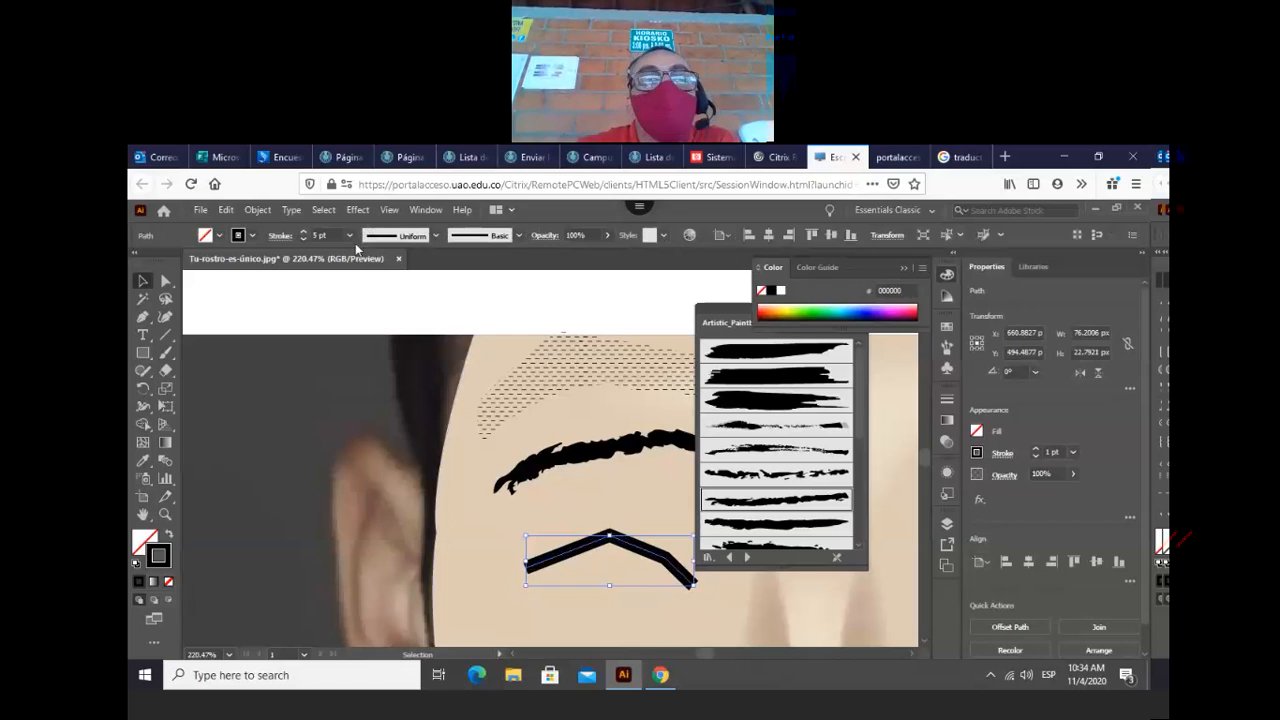
pyautogui.click(436, 236)
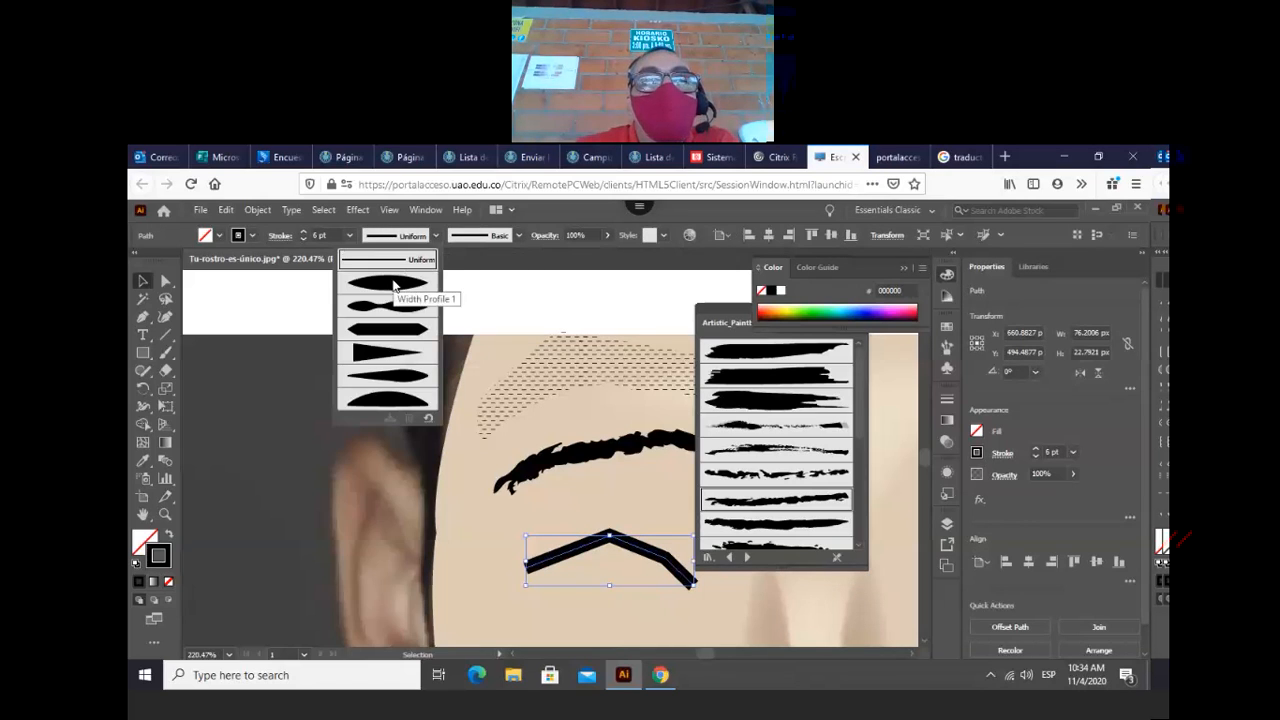
pyautogui.click(424, 293)
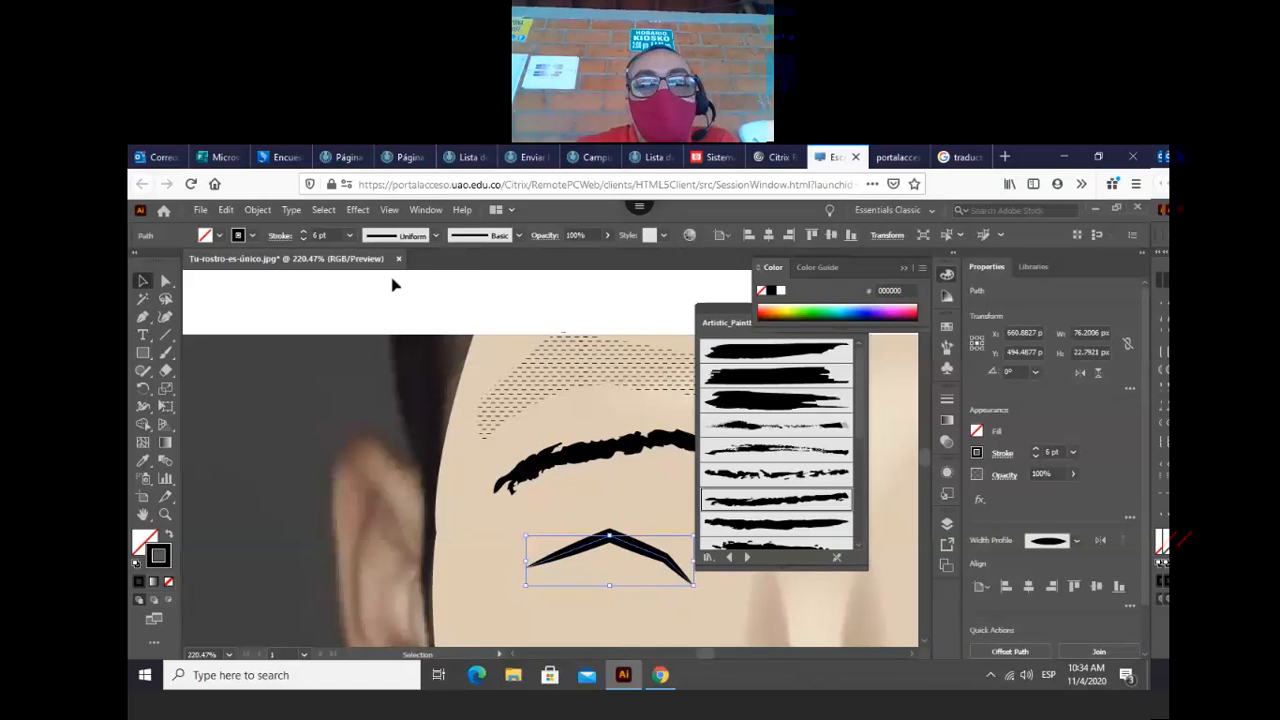
# - Apply a Dry Brush, then switch the line to a multi-line brush
pyautogui.click(517, 236)
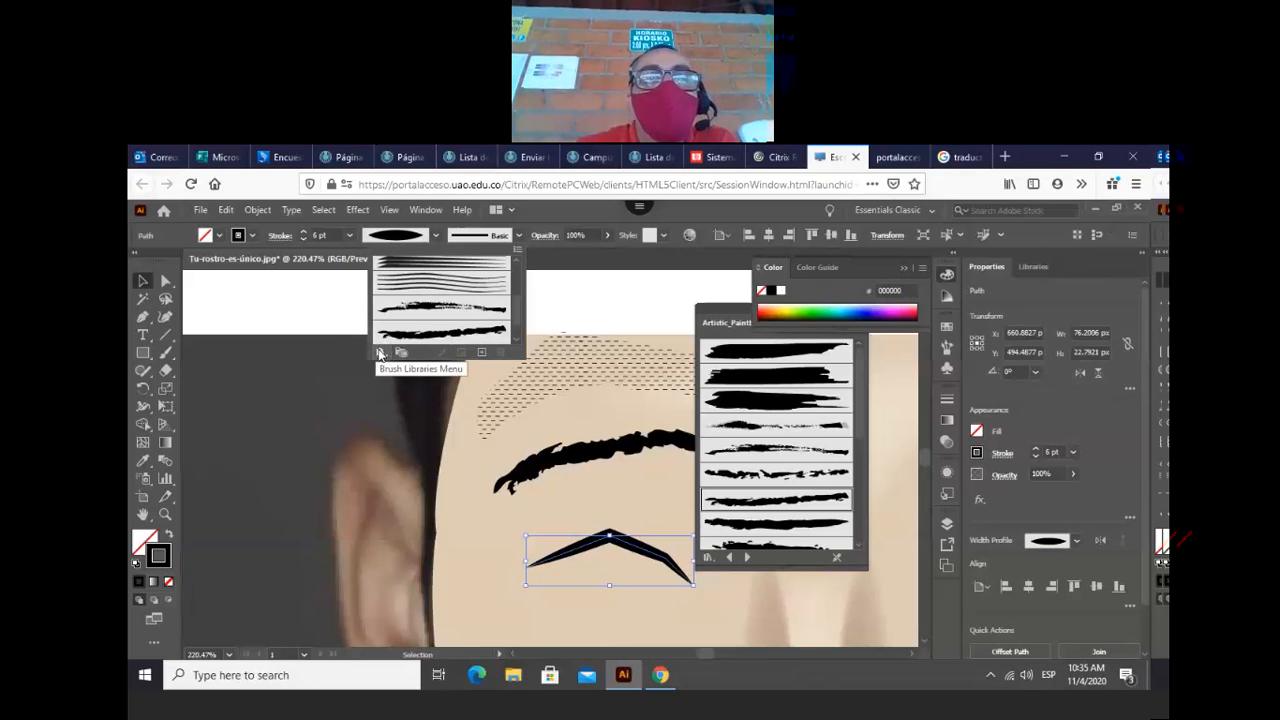
pyautogui.click(435, 307)
pyautogui.click(444, 287)
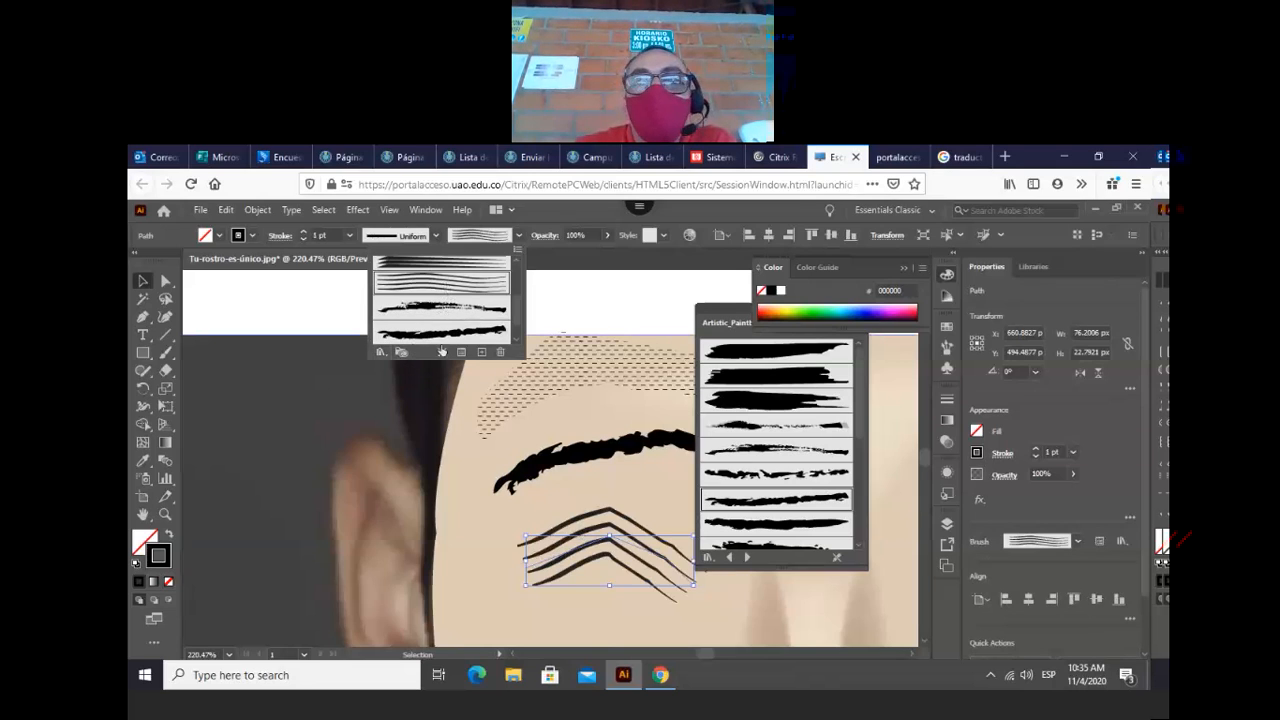
# - Move the Artistic_Paintbrush panel left of the face and try Quick Brush 1, a heavier brush, and Palette Knife
pyautogui.click(380, 353)
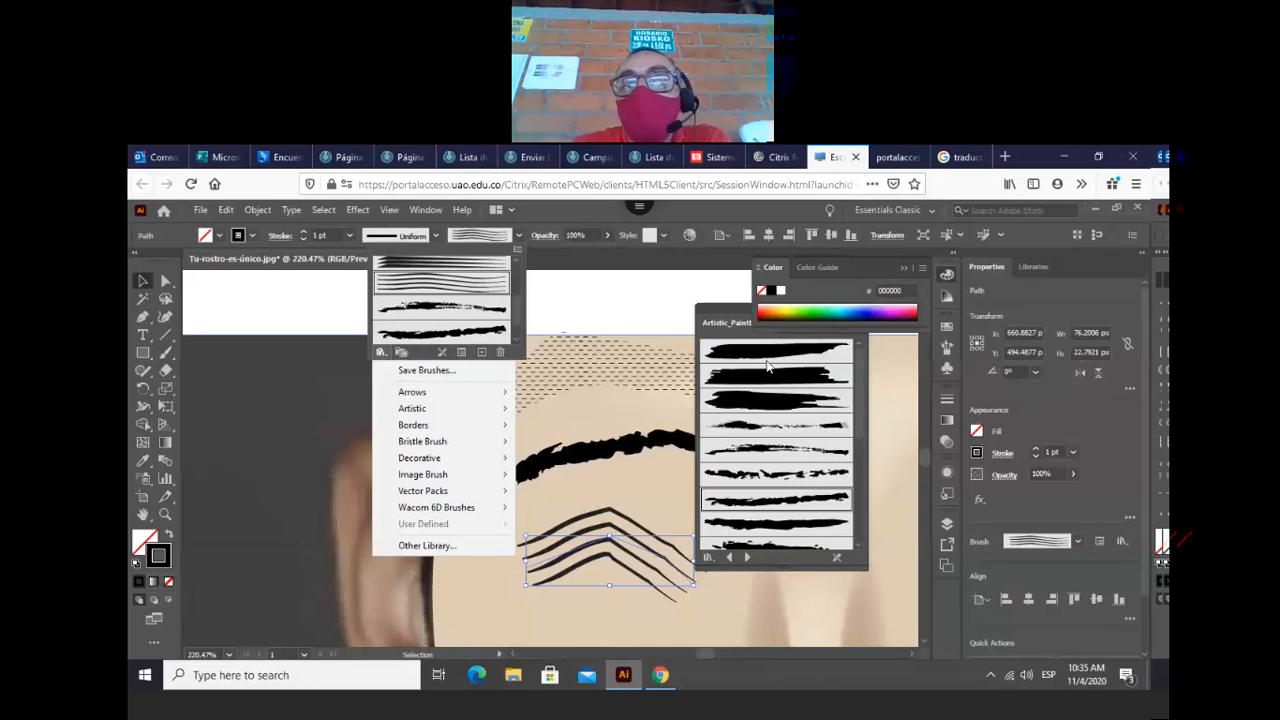
pyautogui.click(518, 235)
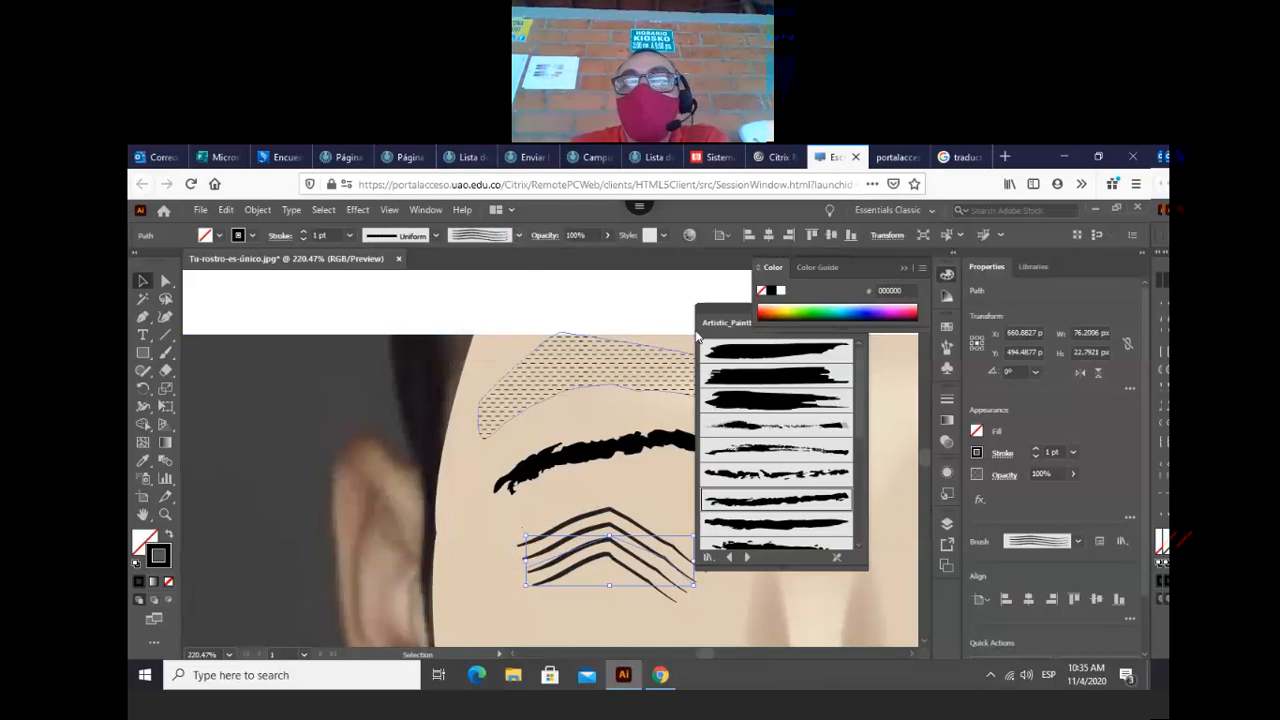
pyautogui.moveTo(720, 316); pyautogui.dragTo(278, 342)
pyautogui.scroll(-5, 341, 452)
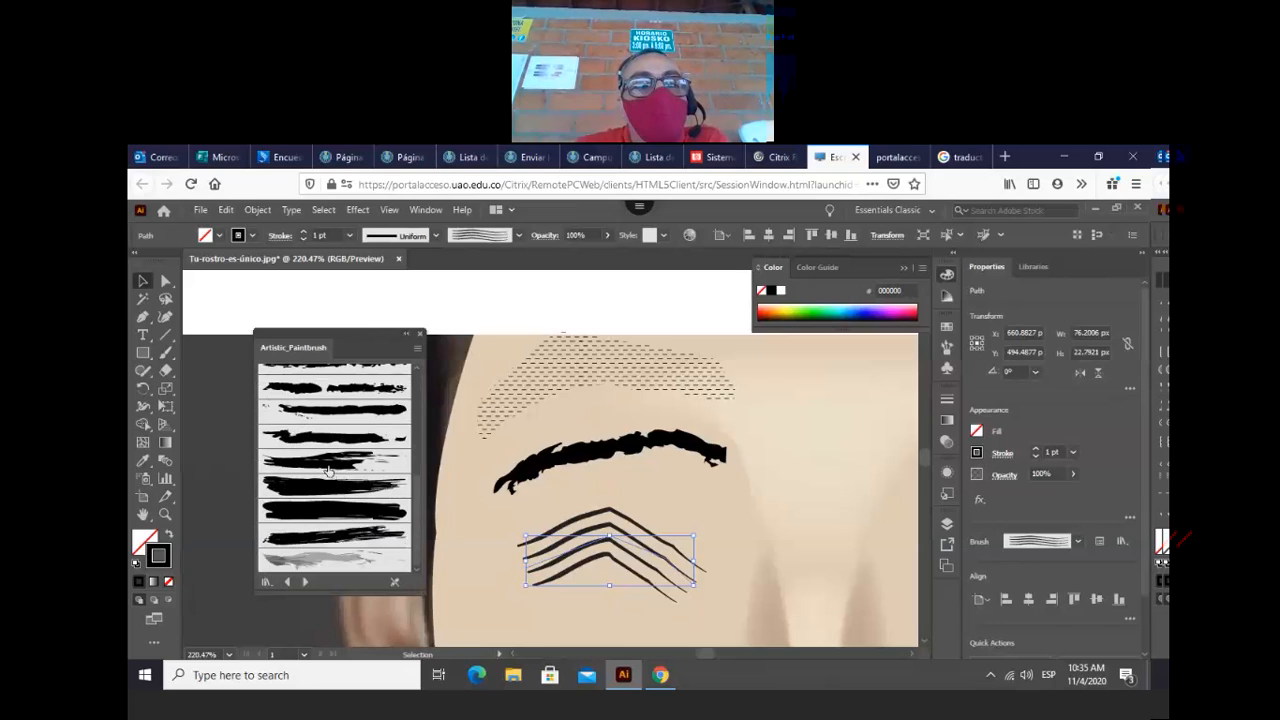
pyautogui.click(329, 470)
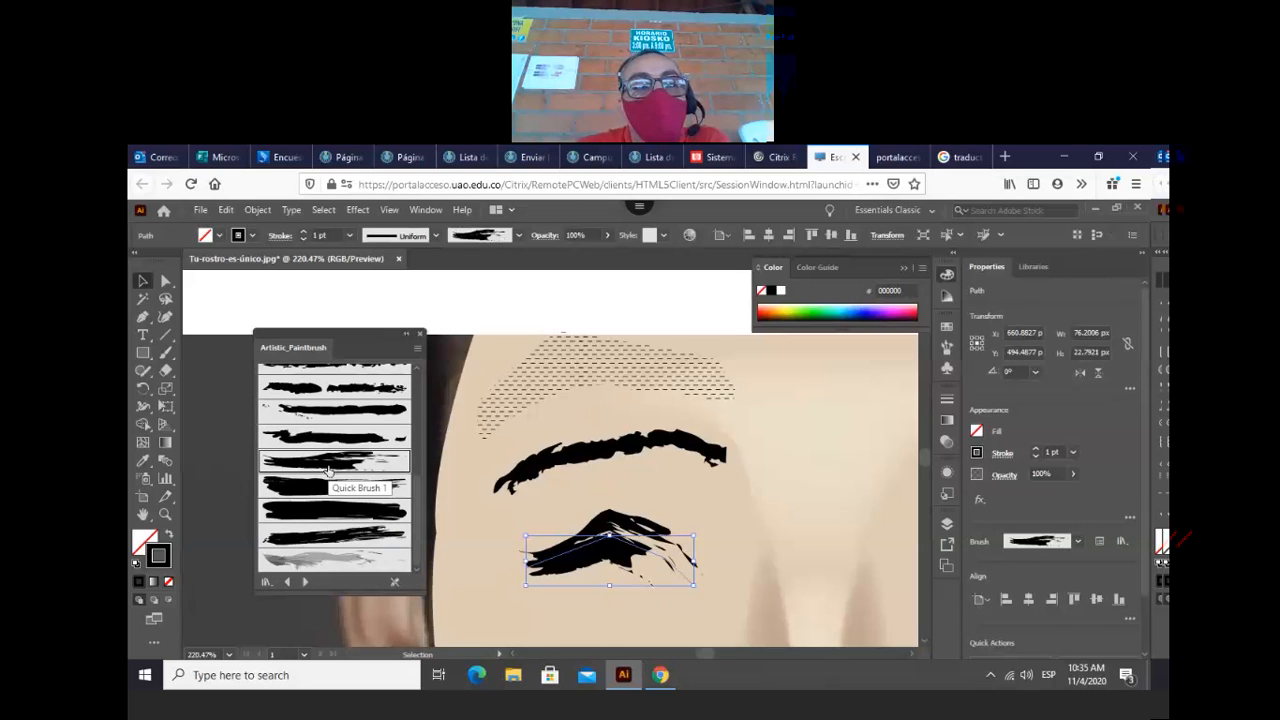
pyautogui.click(329, 488)
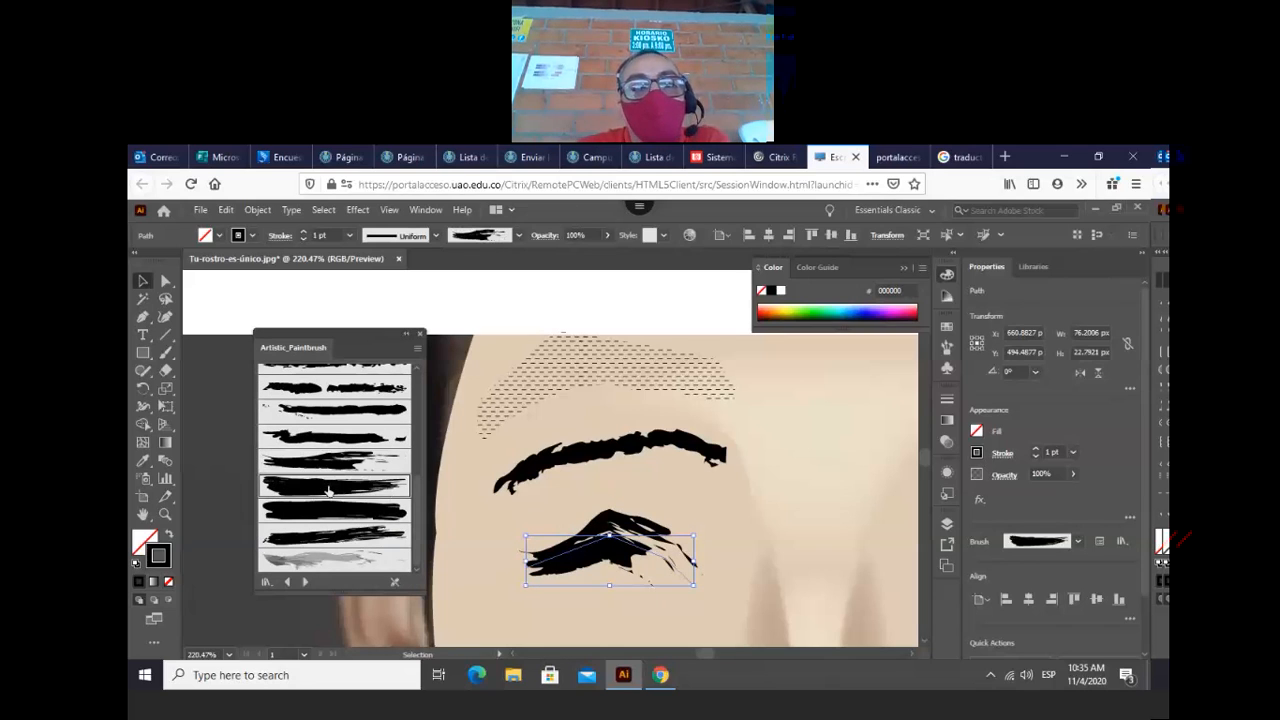
pyautogui.click(334, 538)
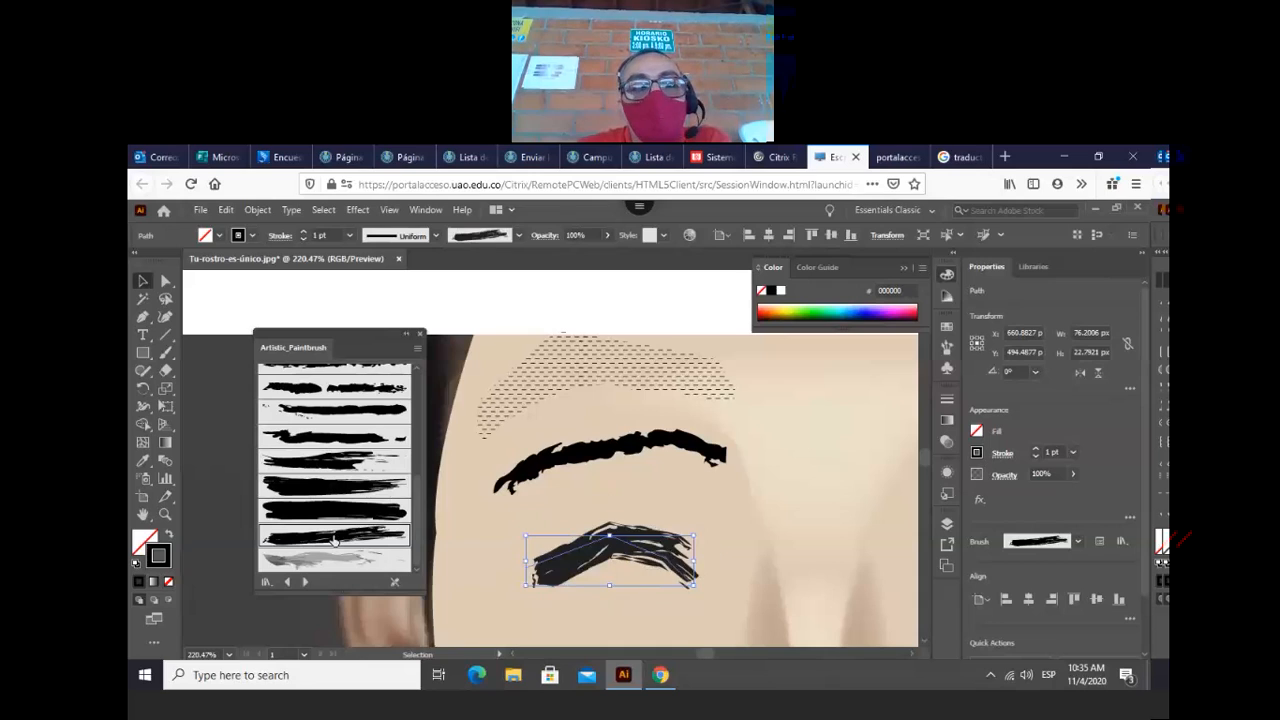
# - Browse forward through the brush libraries to Borders_Novelty
pyautogui.click(305, 583)
pyautogui.click(305, 583)
pyautogui.click(305, 583)
pyautogui.click(305, 583)
pyautogui.click(305, 583)
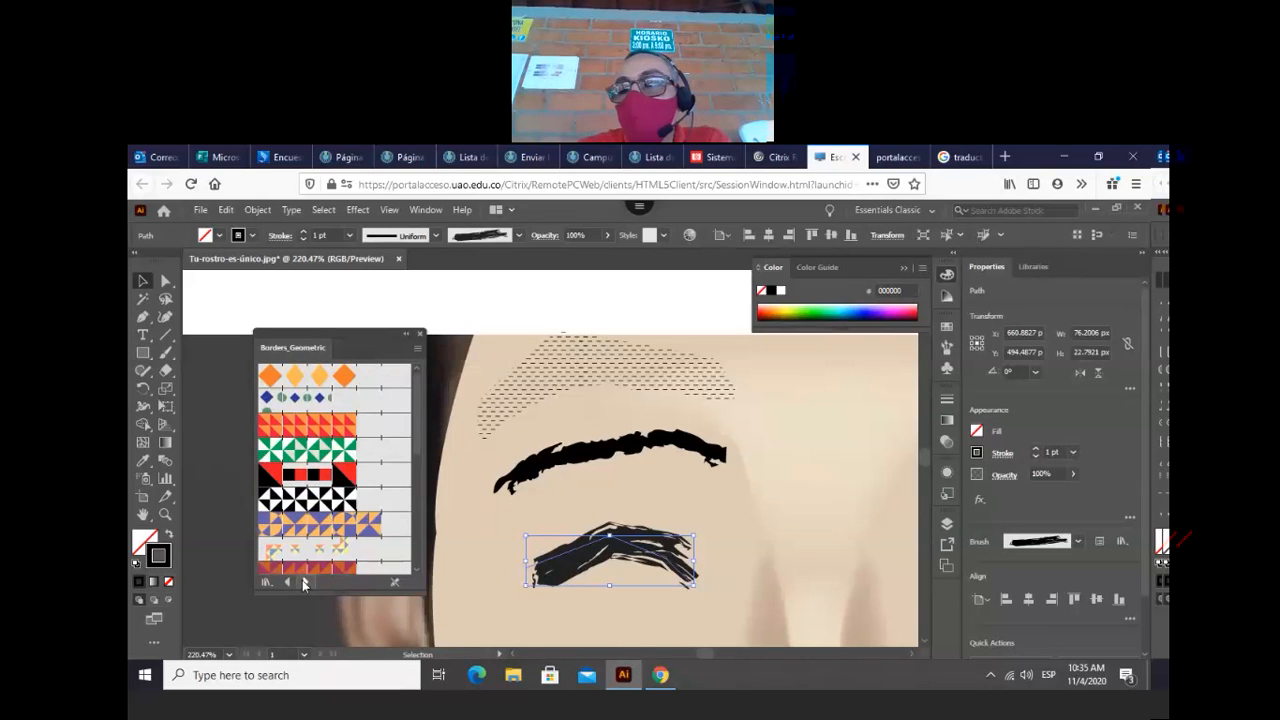
pyautogui.click(305, 583)
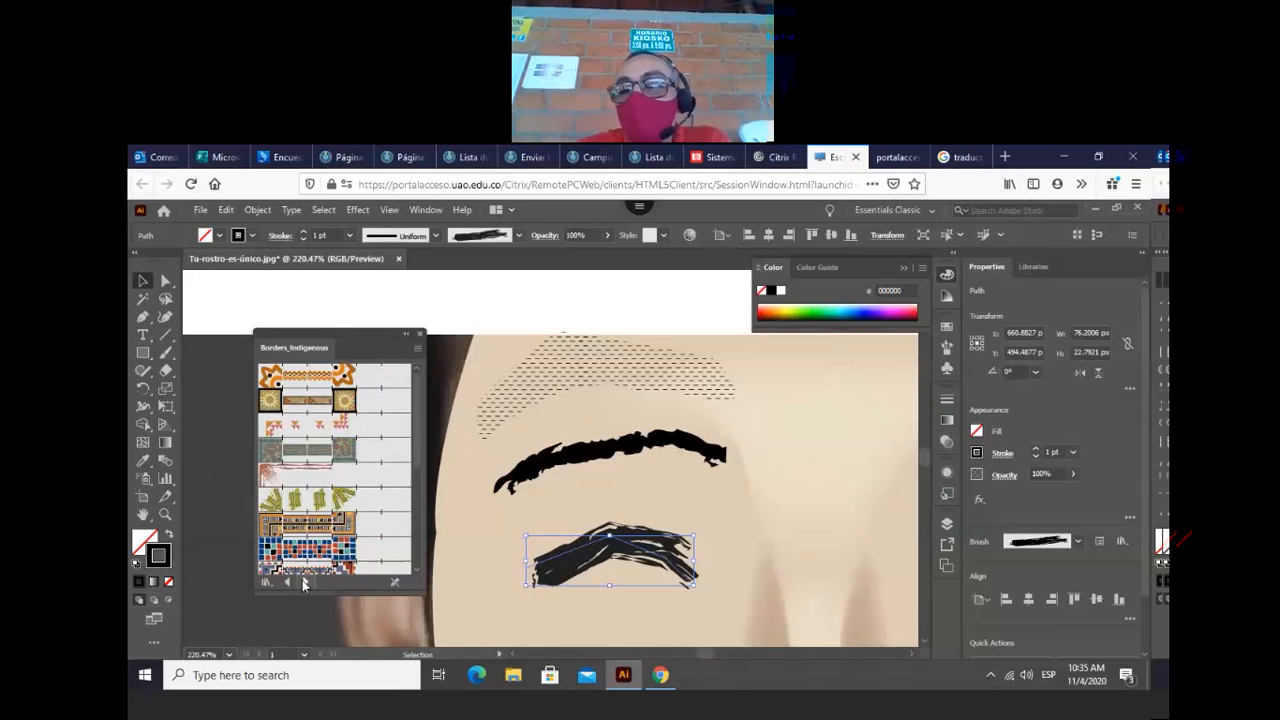
pyautogui.click(305, 583)
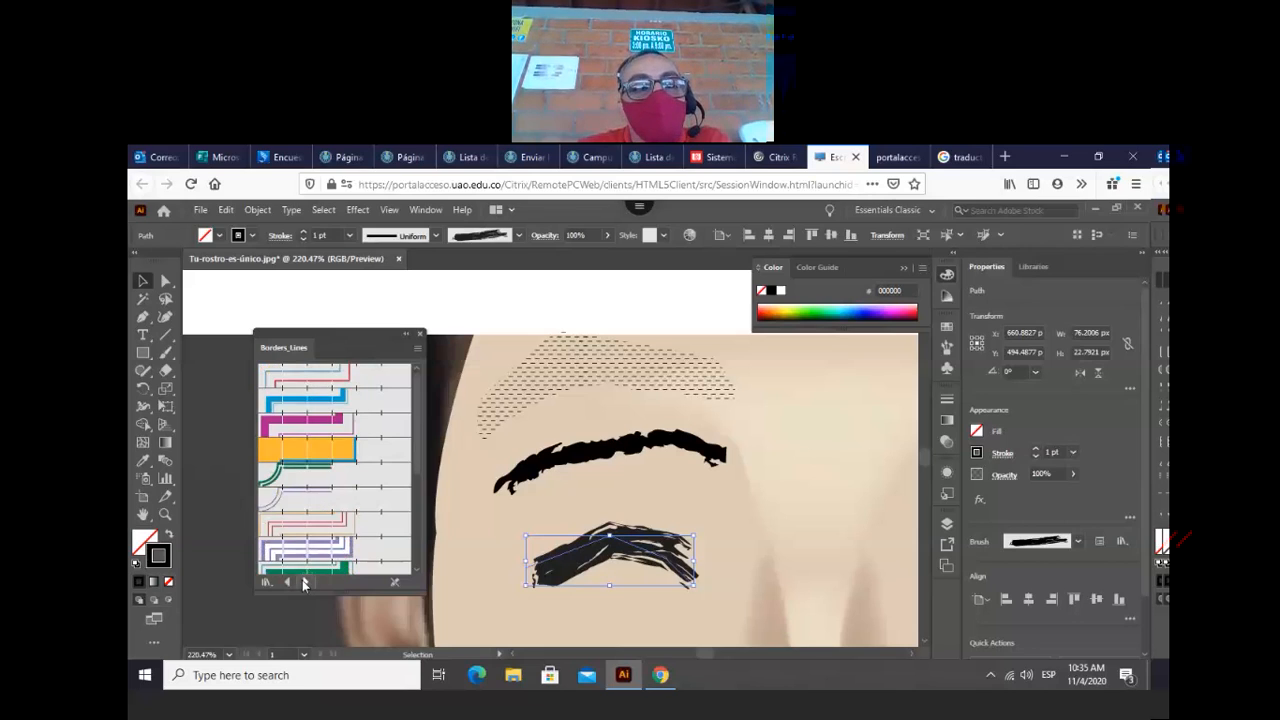
pyautogui.click(305, 583)
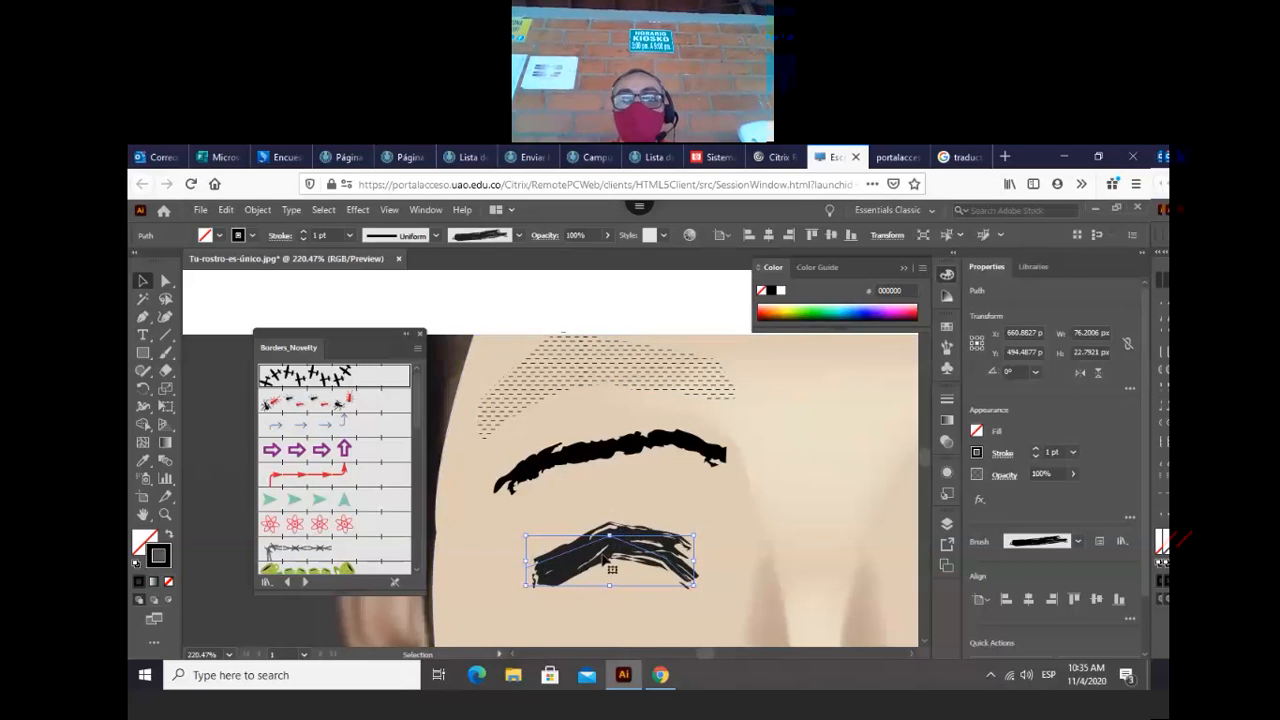
# - Drag the painted stroke up so it sits just under the upper eyebrow
pyautogui.moveTo(588, 549); pyautogui.dragTo(592, 497)
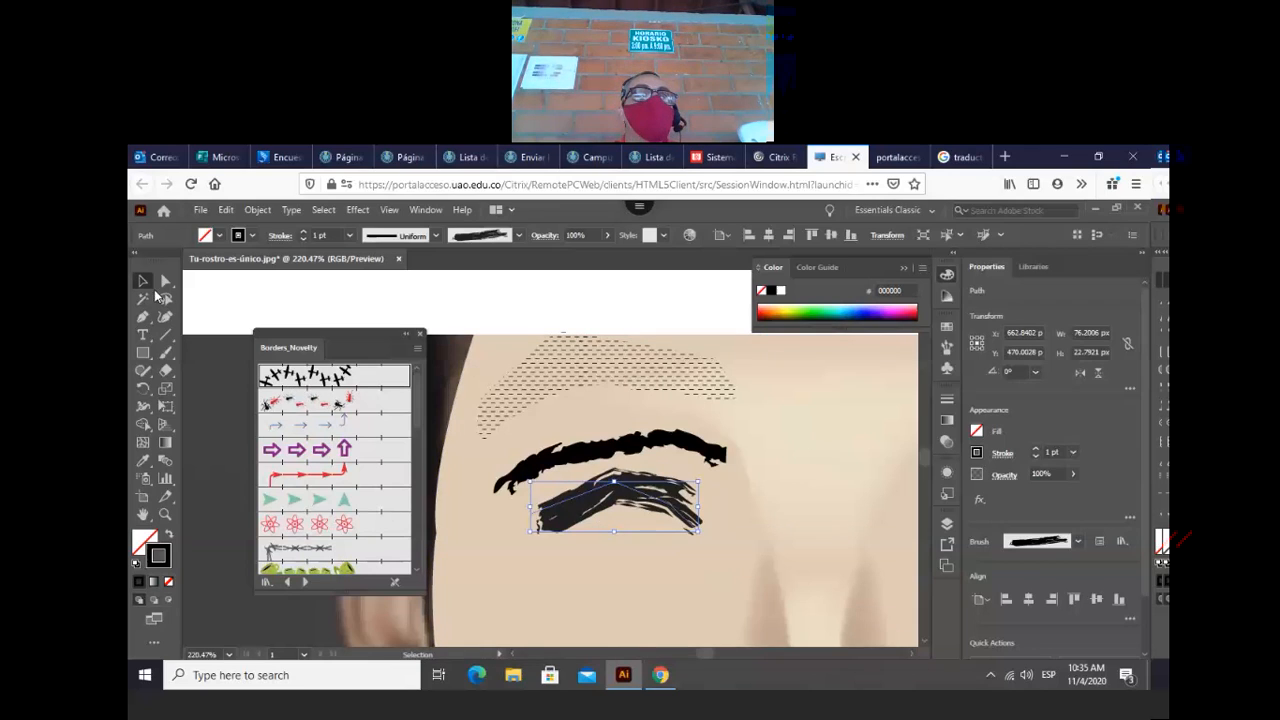
pyautogui.click(143, 319)
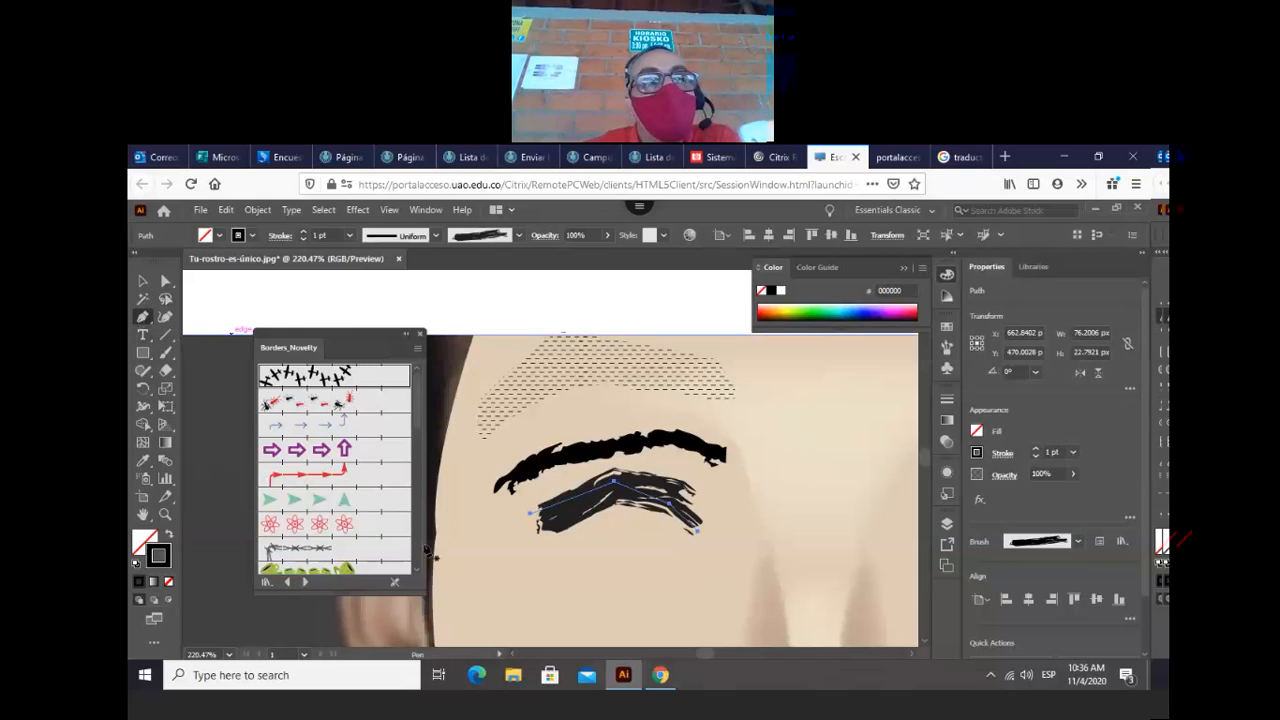
# - Draw a short two-point curve below the eye and zoom in closely on it
pyautogui.click(554, 589)
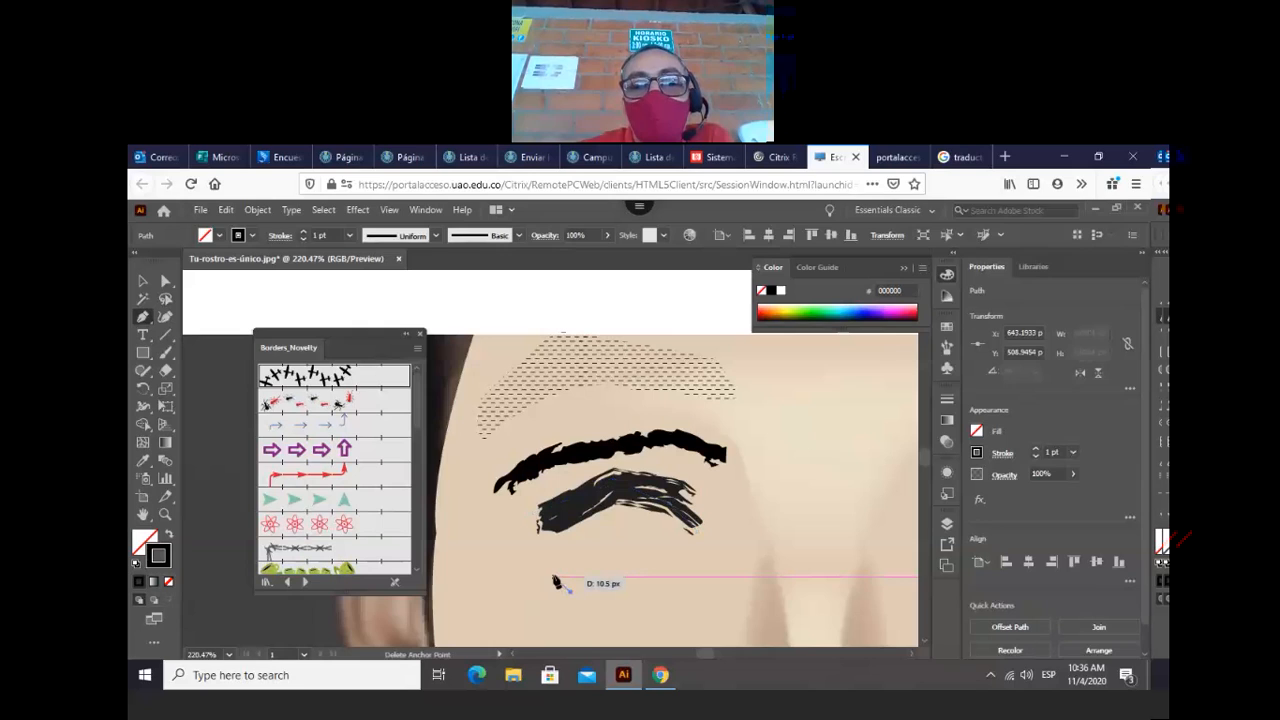
pyautogui.click(551, 566)
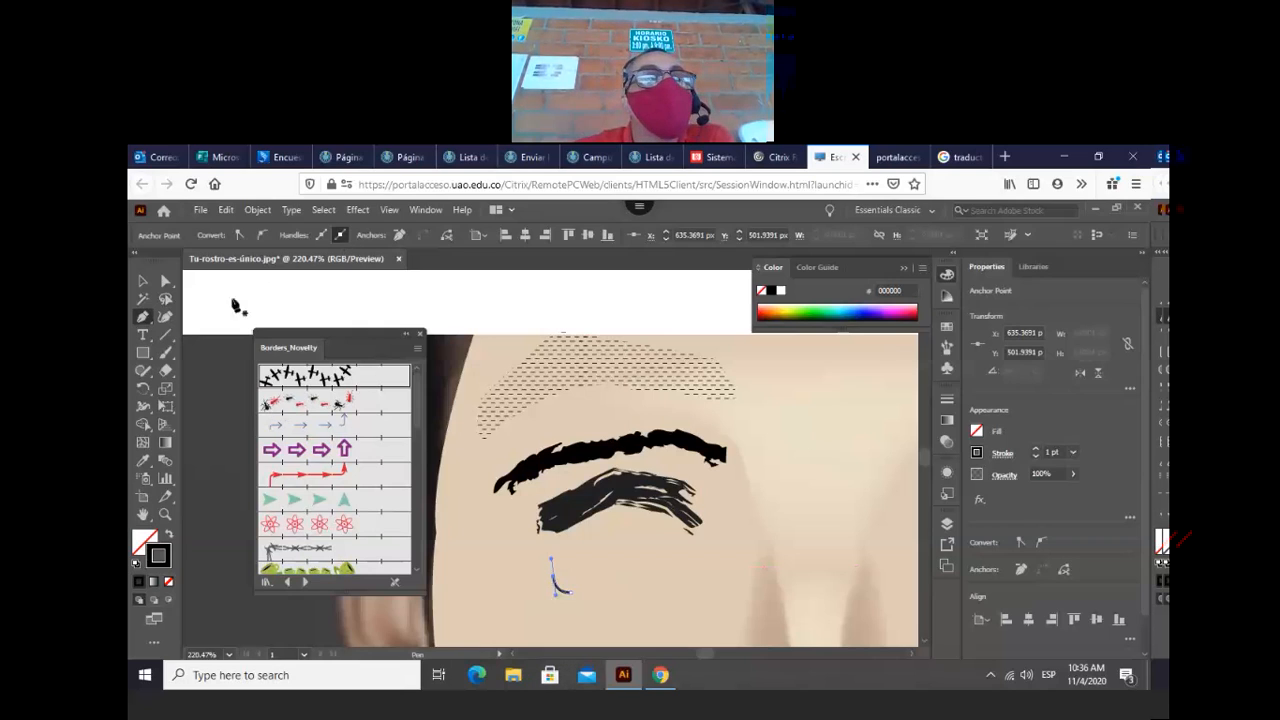
pyautogui.click(142, 281)
pyautogui.click(164, 516)
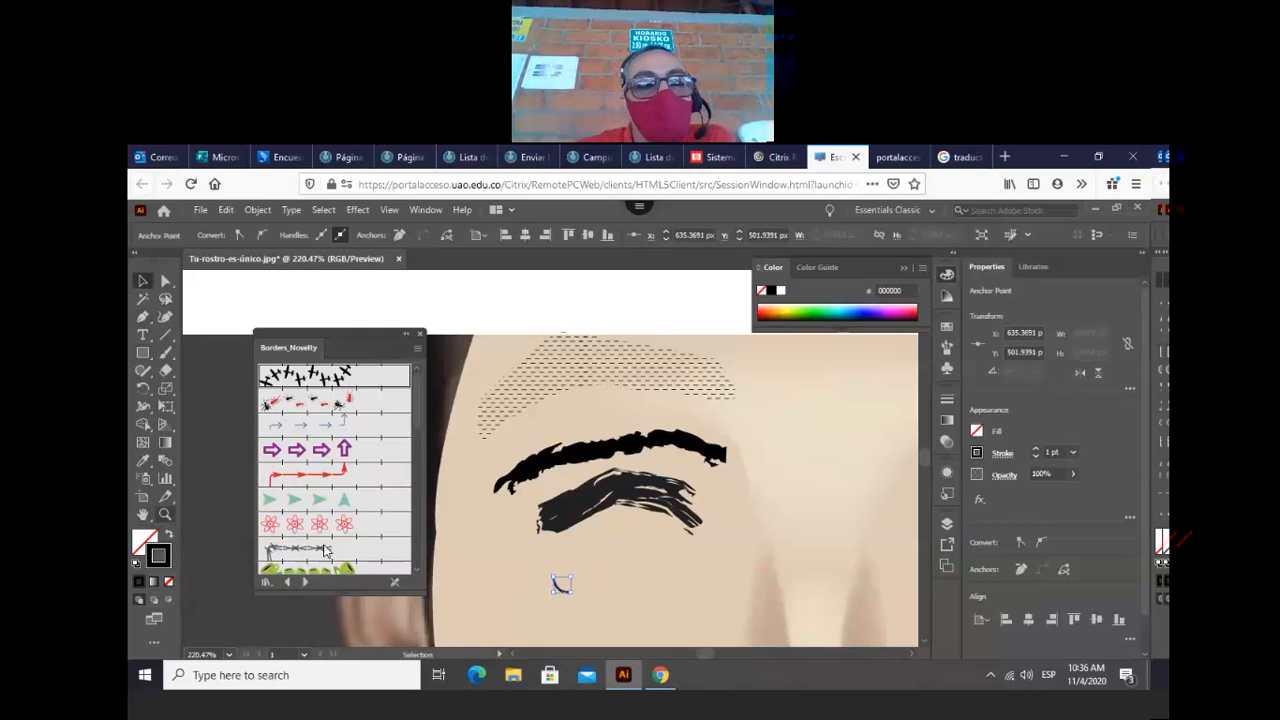
pyautogui.moveTo(526, 551); pyautogui.dragTo(583, 613)
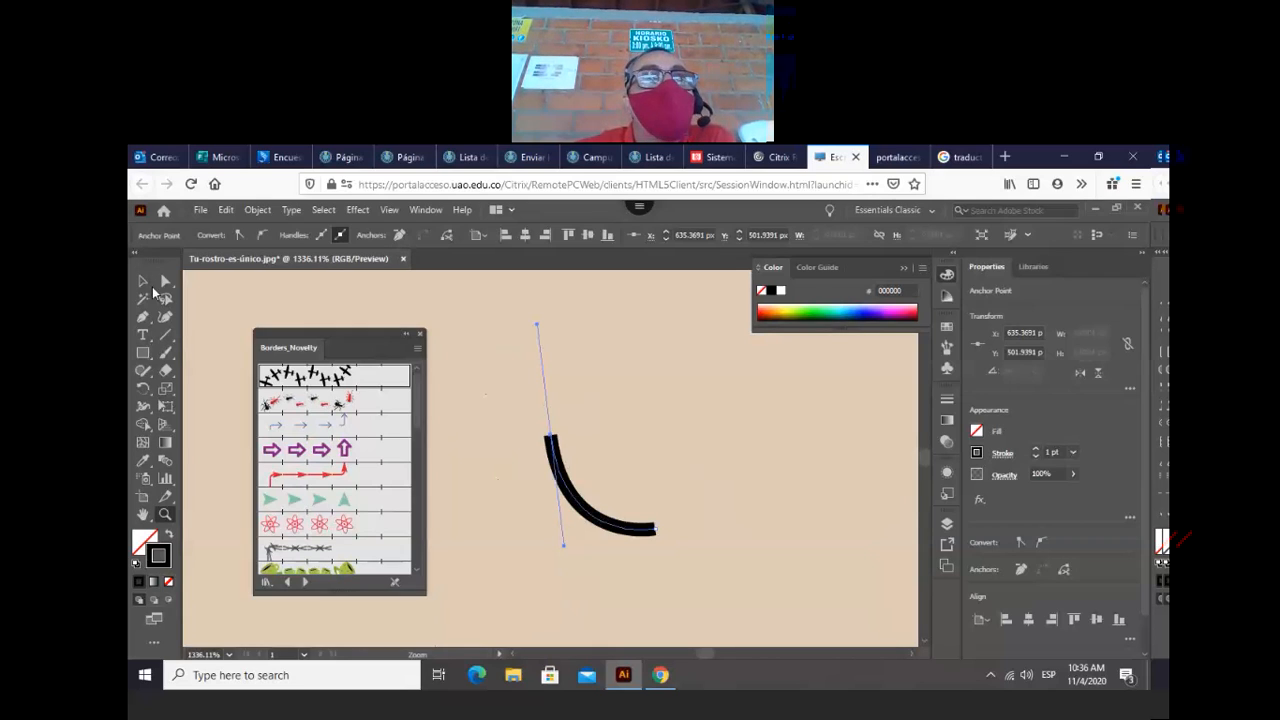
# - Select the black curve and open its Variable Width Profile list
pyautogui.click(143, 282)
pyautogui.click(592, 522)
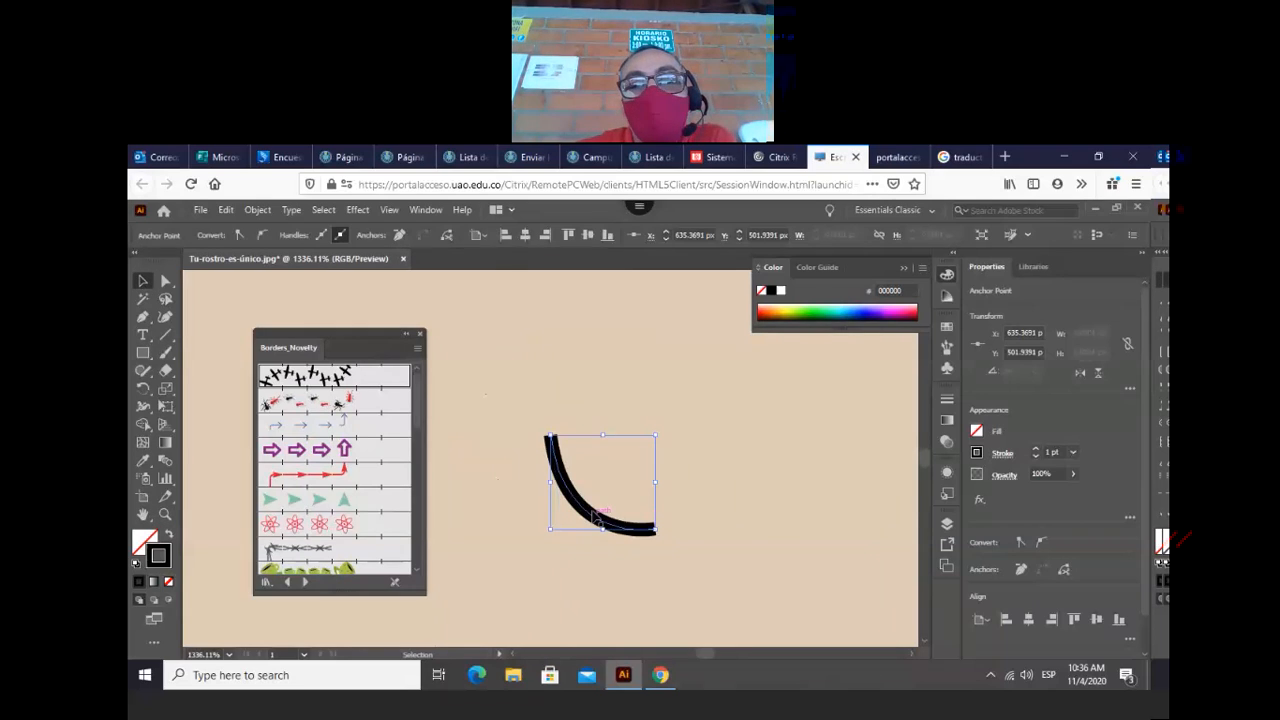
pyautogui.click(595, 518)
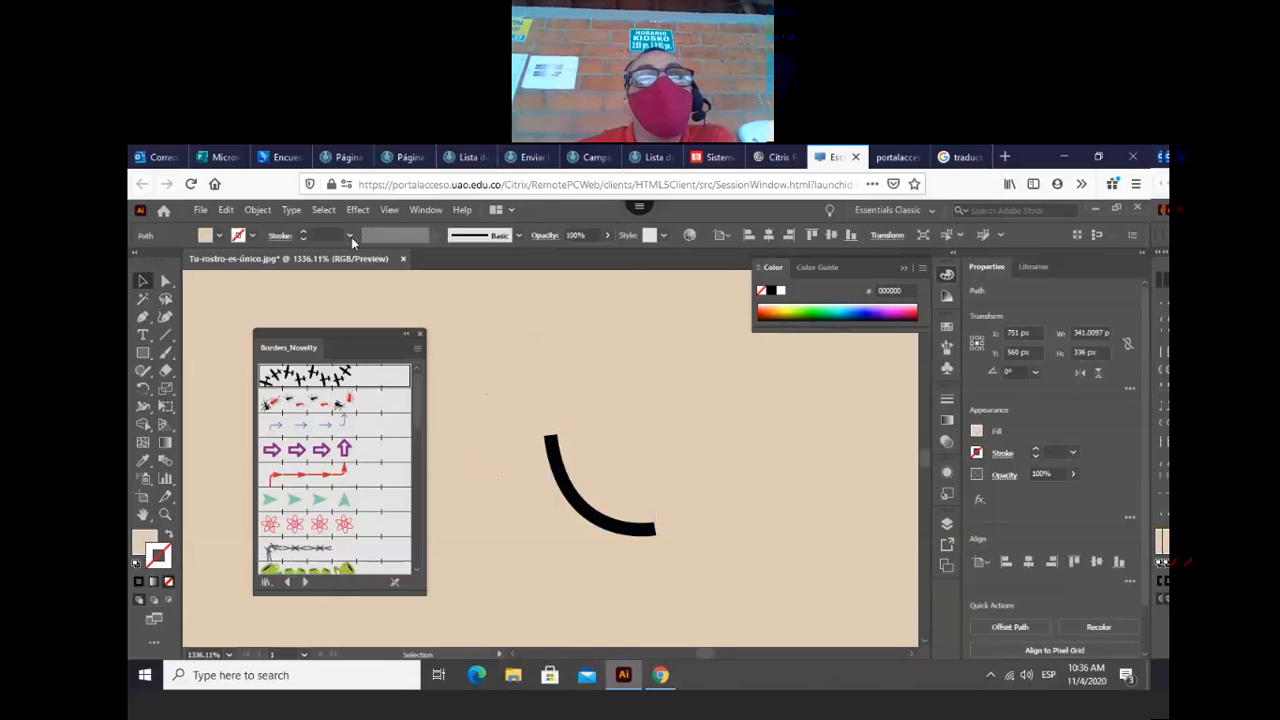
pyautogui.click(562, 480)
pyautogui.click(436, 236)
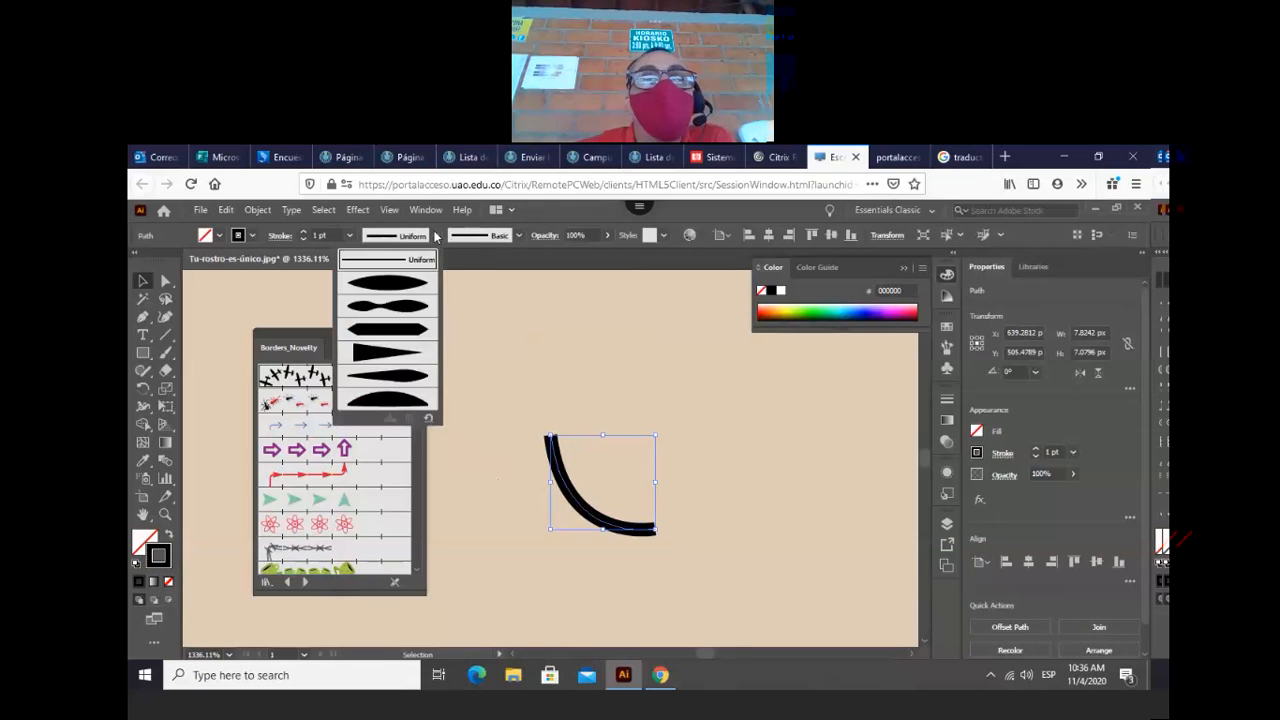
# - Taper the curve's width profile, browse to 6d Art Pen Brushes, and try then undo Scatter Brush 6
pyautogui.click(407, 377)
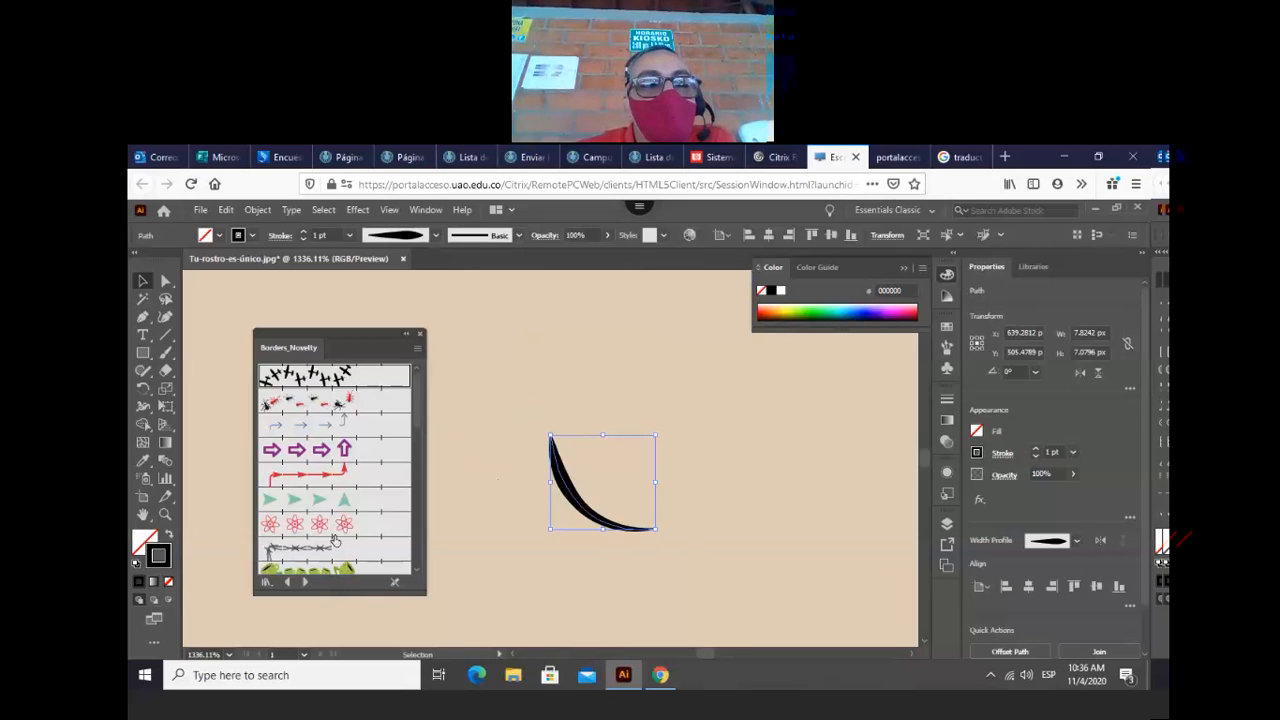
pyautogui.click(305, 582)
pyautogui.click(305, 582)
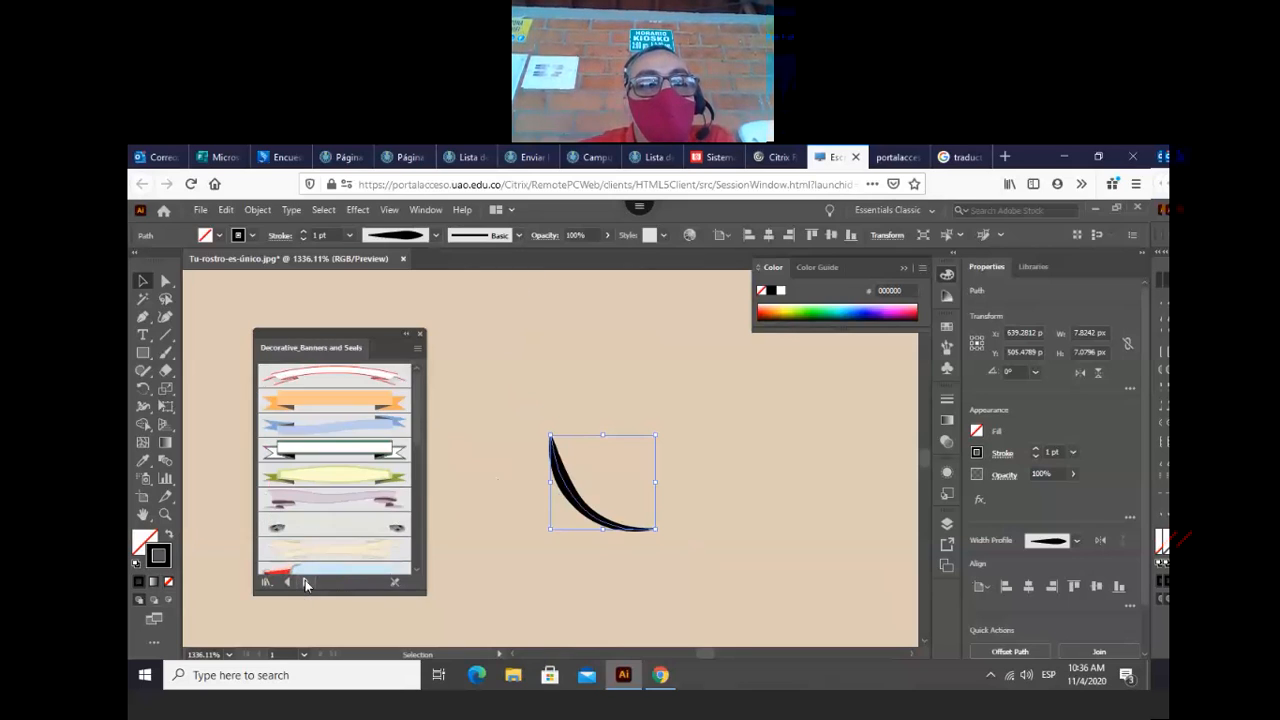
pyautogui.click(305, 582)
pyautogui.click(305, 582)
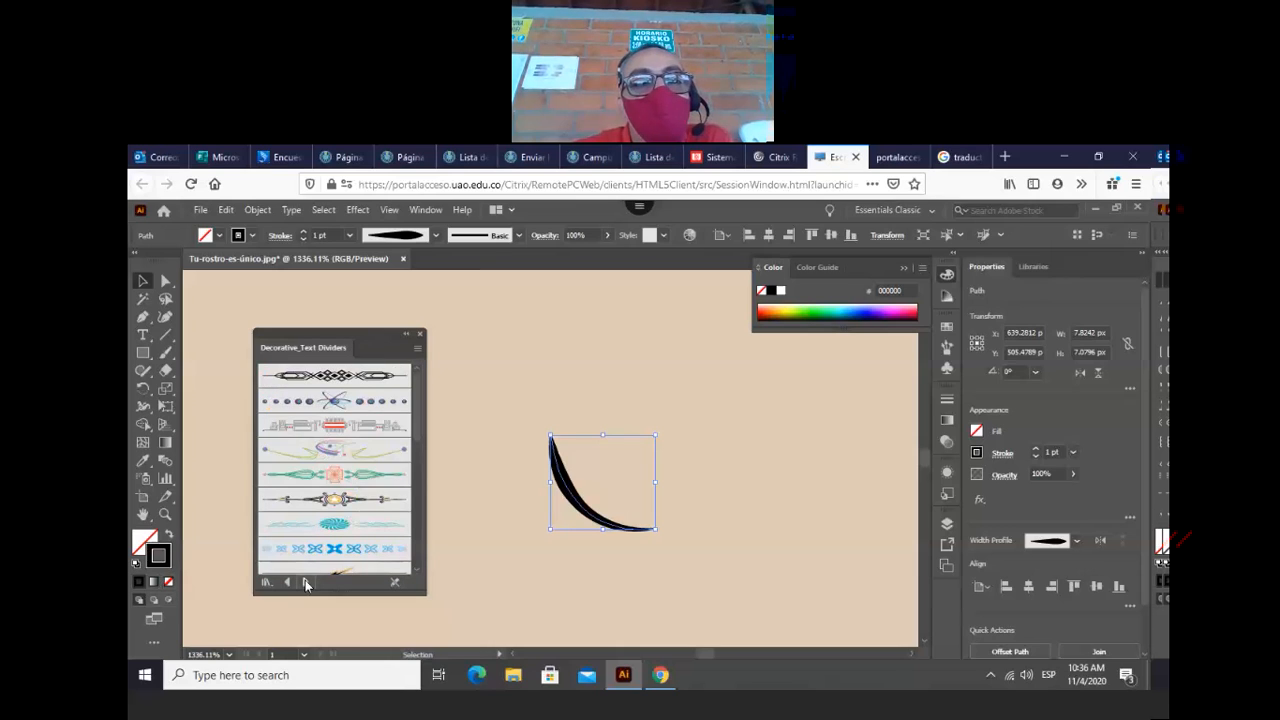
pyautogui.click(305, 582)
pyautogui.click(305, 582)
pyautogui.click(305, 582)
pyautogui.click(305, 582)
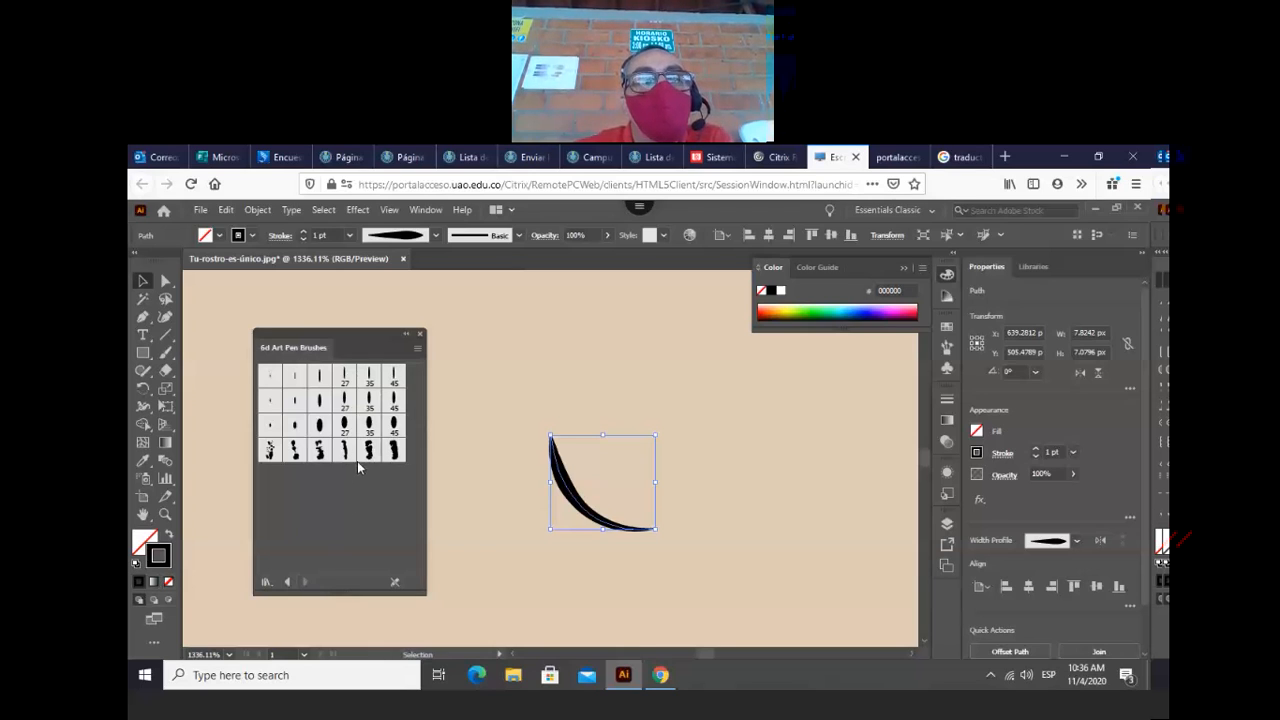
pyautogui.click(394, 453)
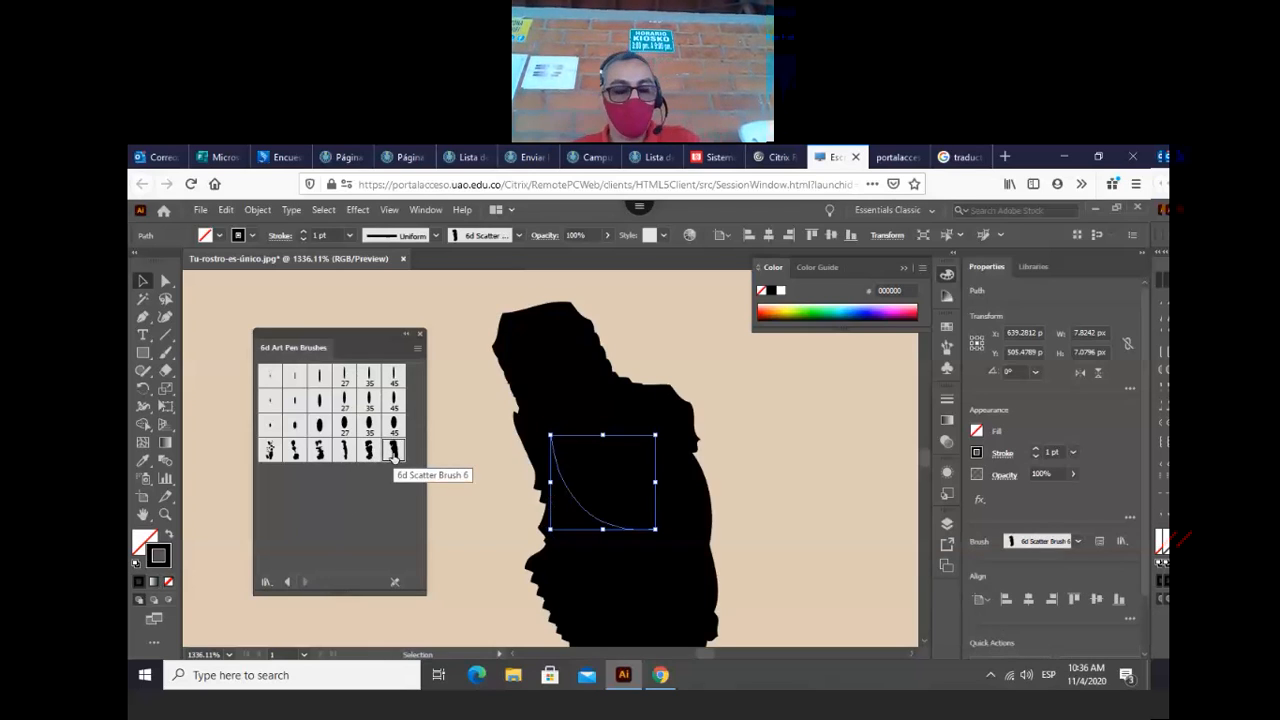
pyautogui.hotkey('ctrl', 'z')
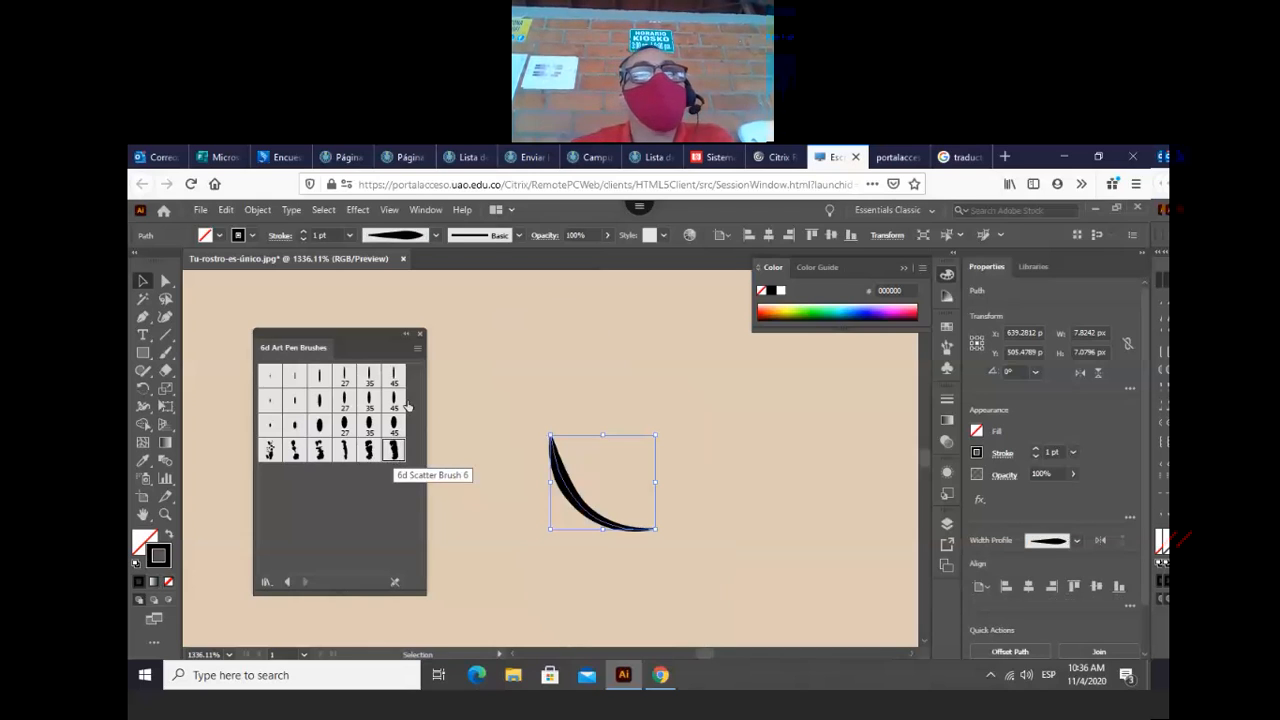
# - Reduce the curve's stroke weight to 0.75 pt, then to 0.5 pt
pyautogui.click(350, 235)
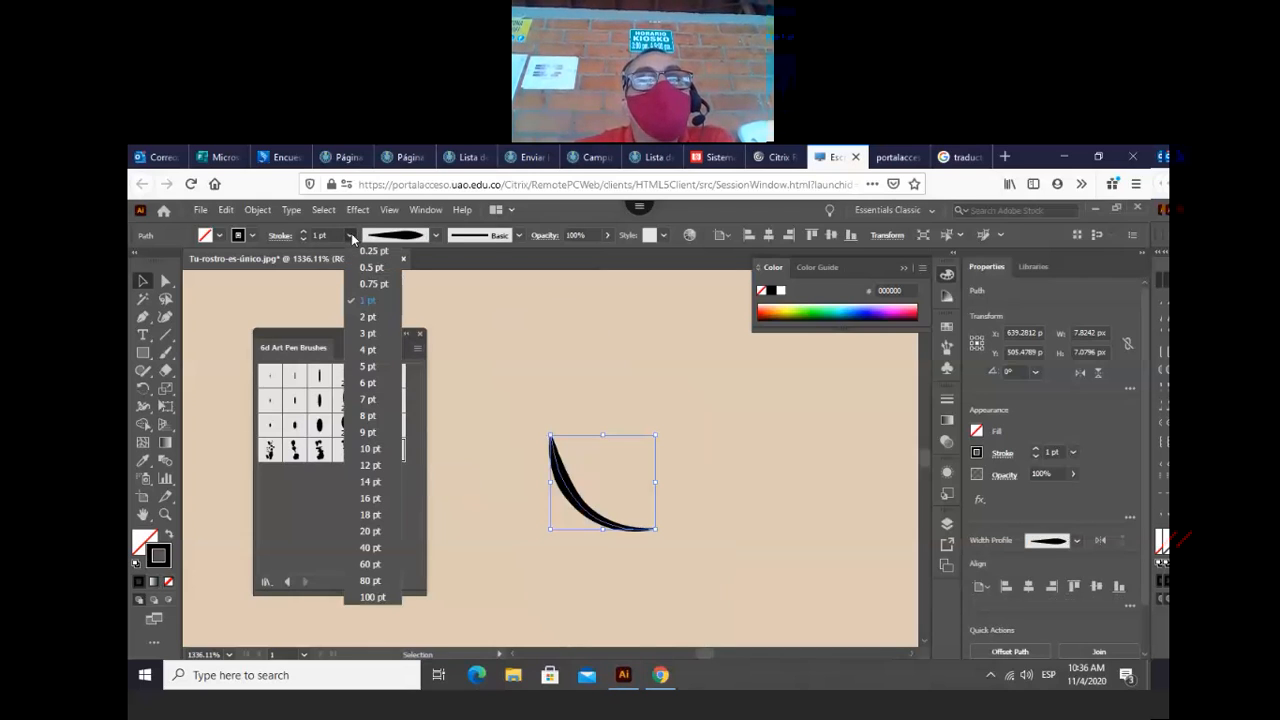
pyautogui.click(373, 285)
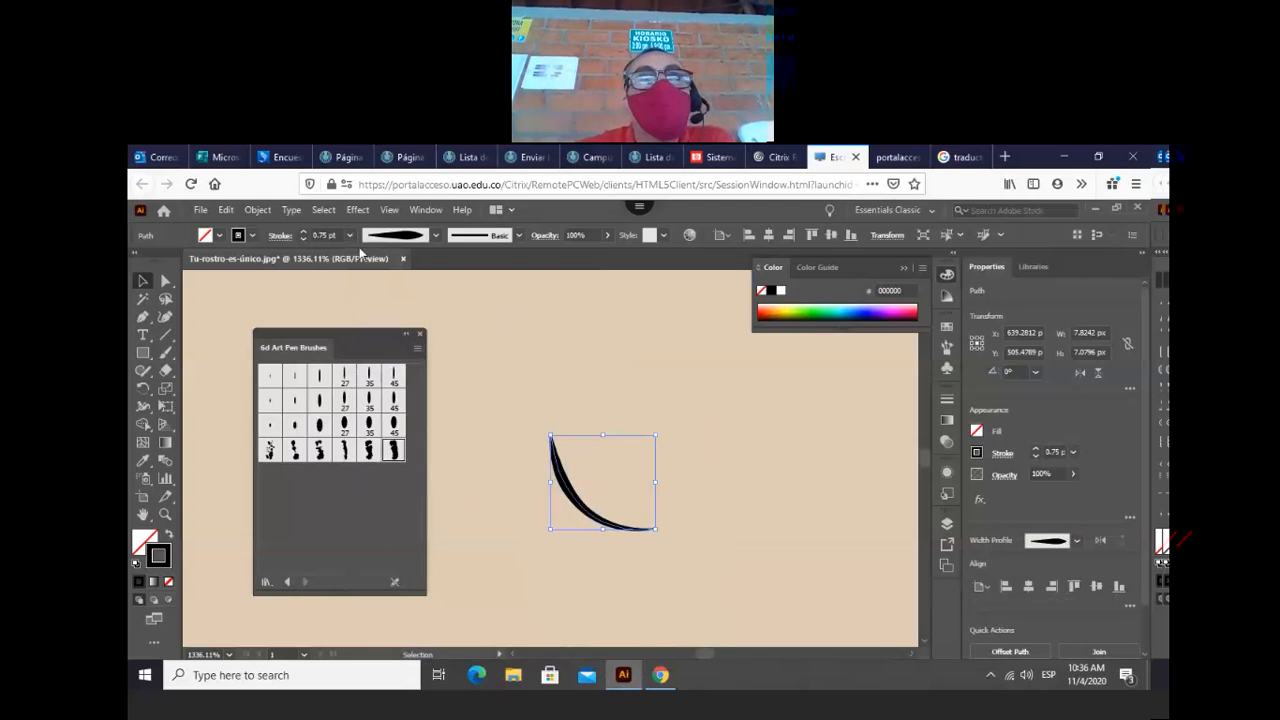
pyautogui.click(350, 237)
pyautogui.click(372, 266)
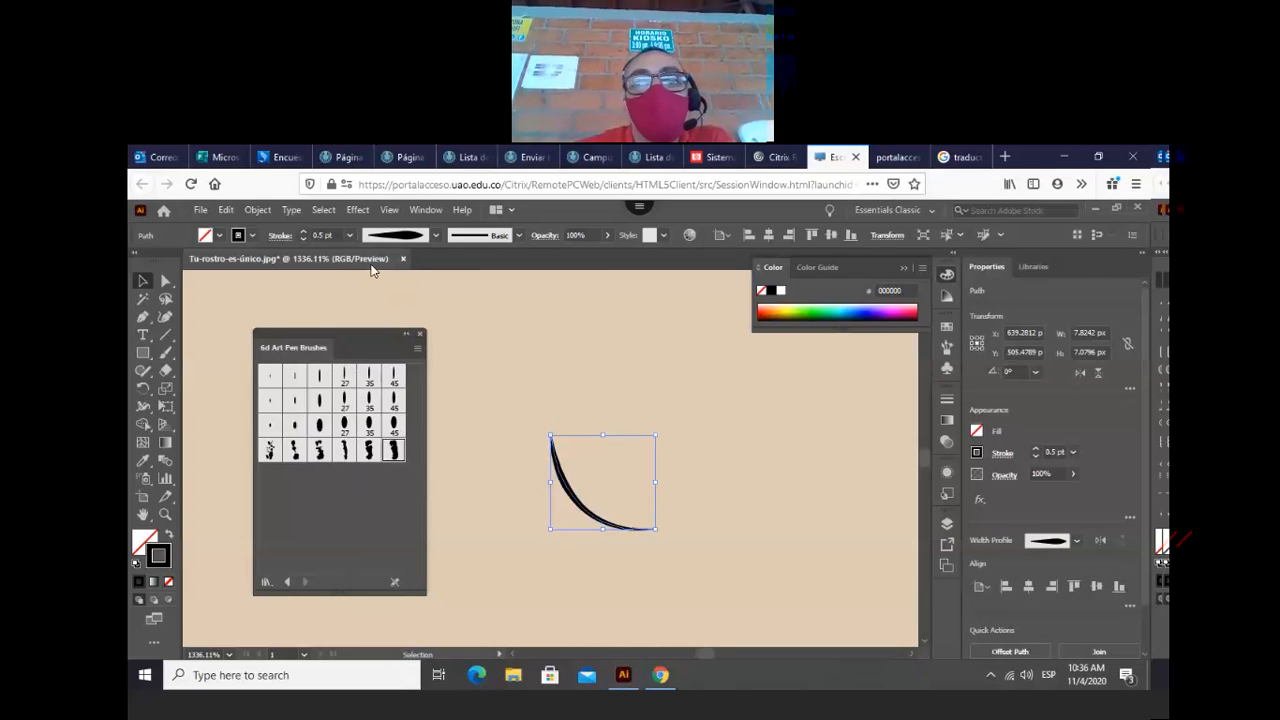
# - Reselect the thin curve, copy it, dismiss the copy-paste notice, and nudge it slightly
pyautogui.click(569, 557)
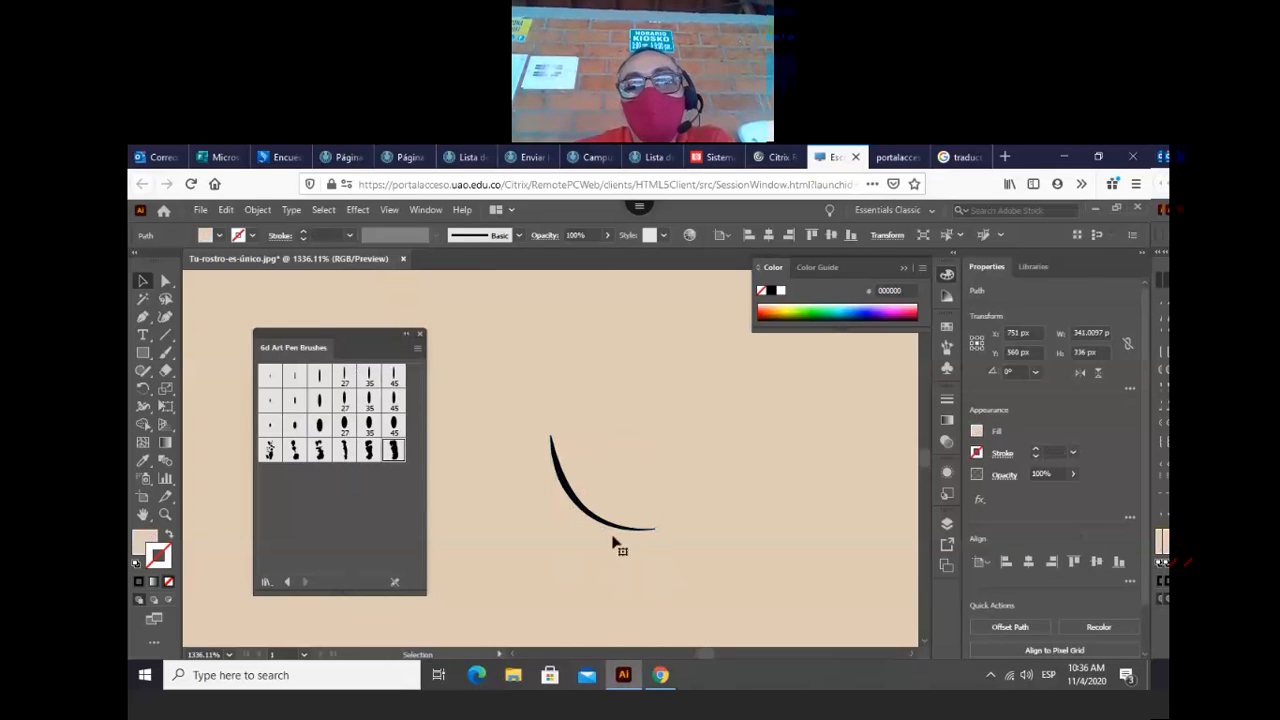
pyautogui.click(600, 523)
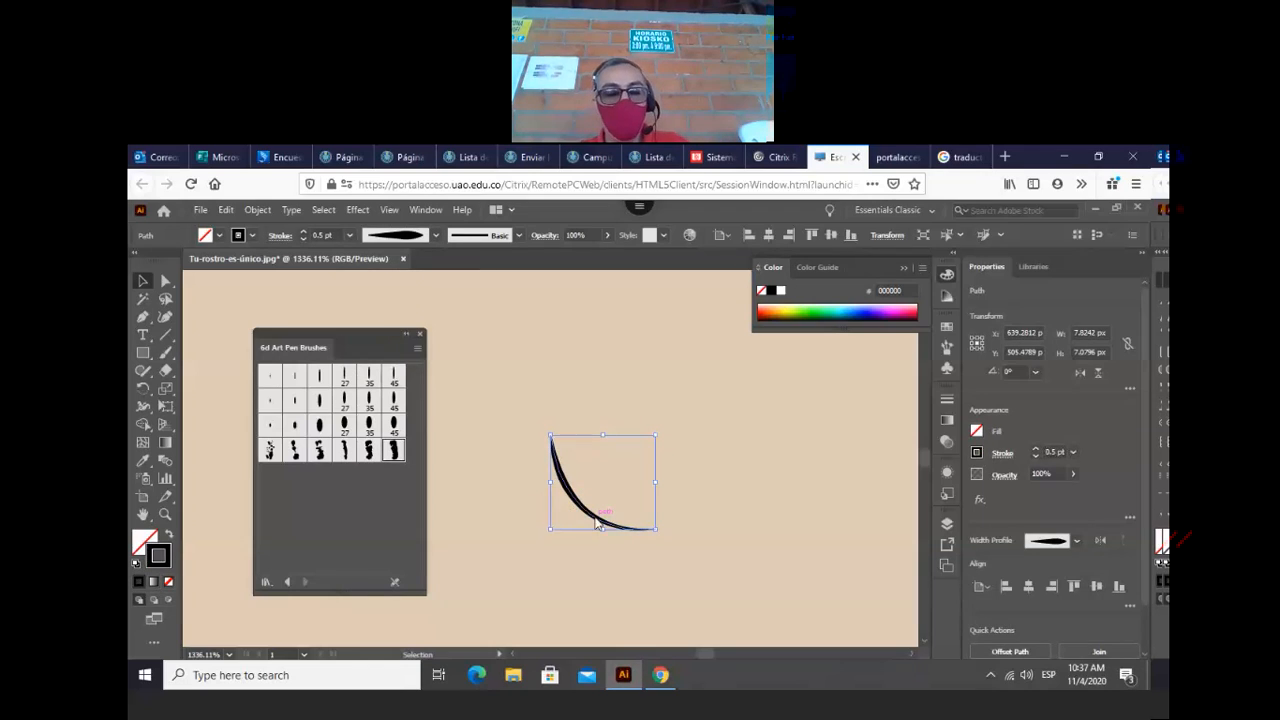
pyautogui.hotkey('ctrl', 'z')
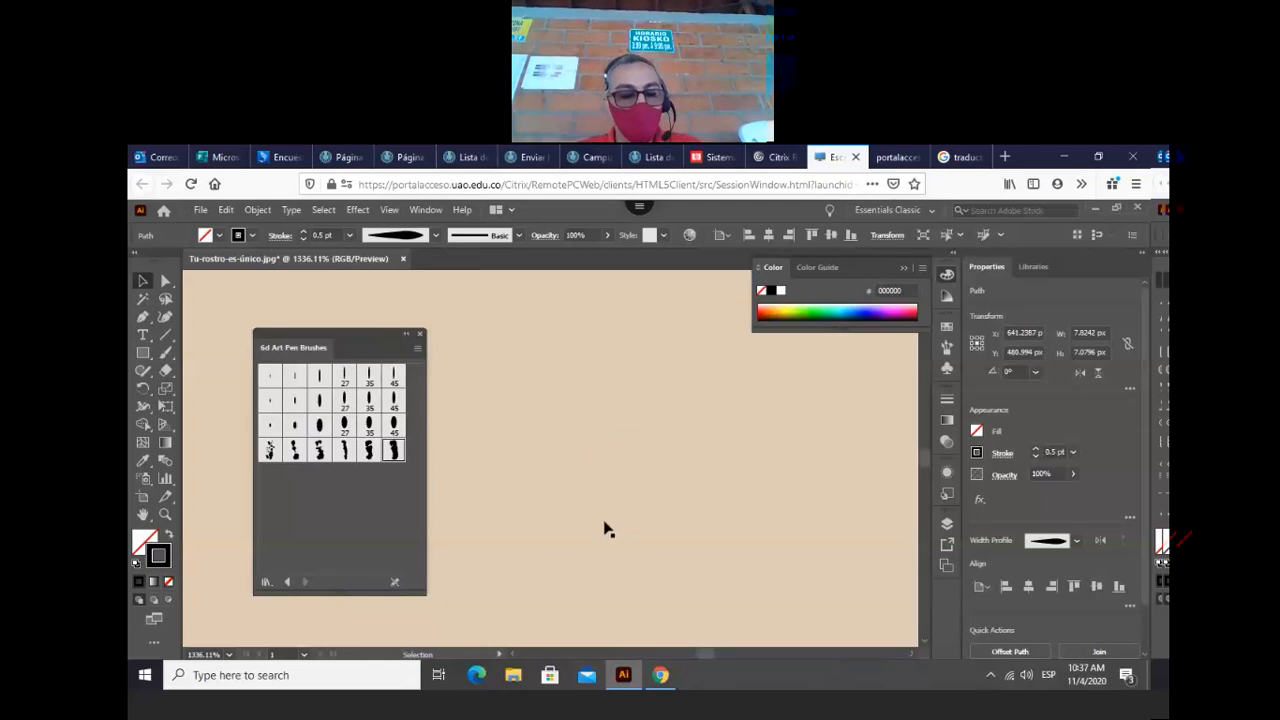
pyautogui.hotkey('ctrl', 'shift', 'z')
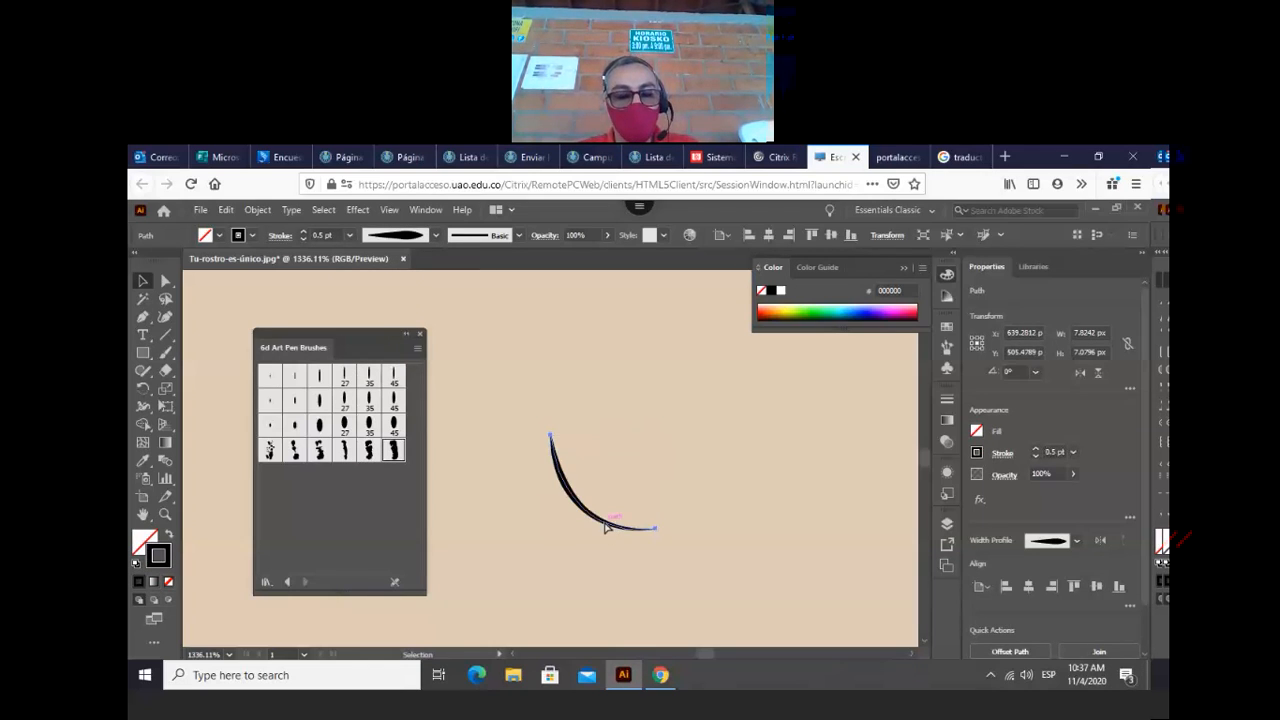
pyautogui.hotkey('ctrl', 'z')
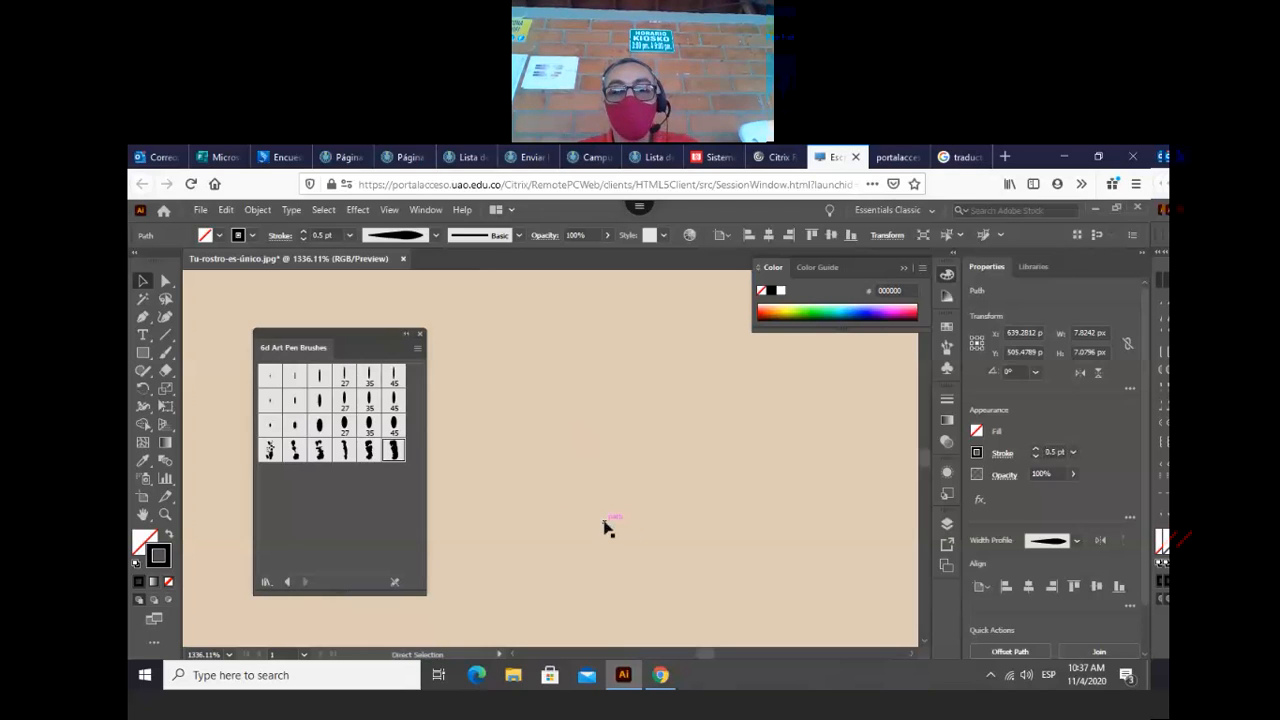
pyautogui.hotkey('ctrl', 'shift', 'z')
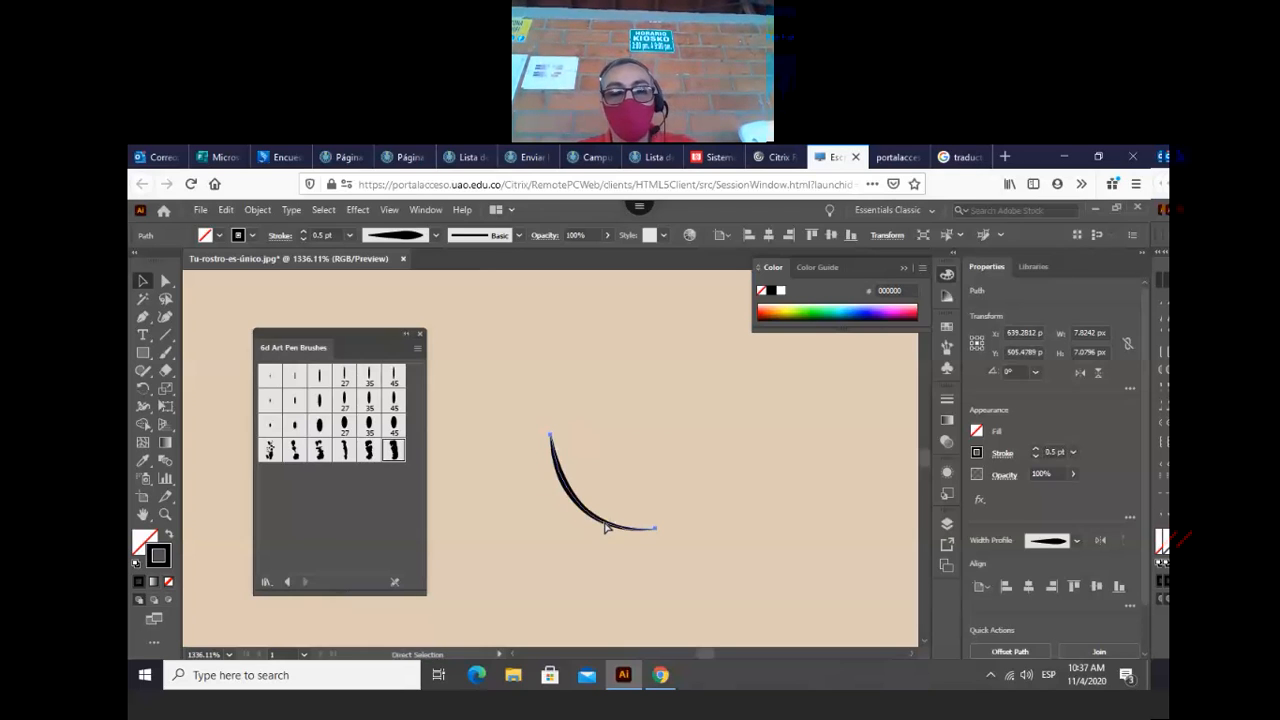
pyautogui.hotkey('ctrl', 'c')
pyautogui.click(581, 435)
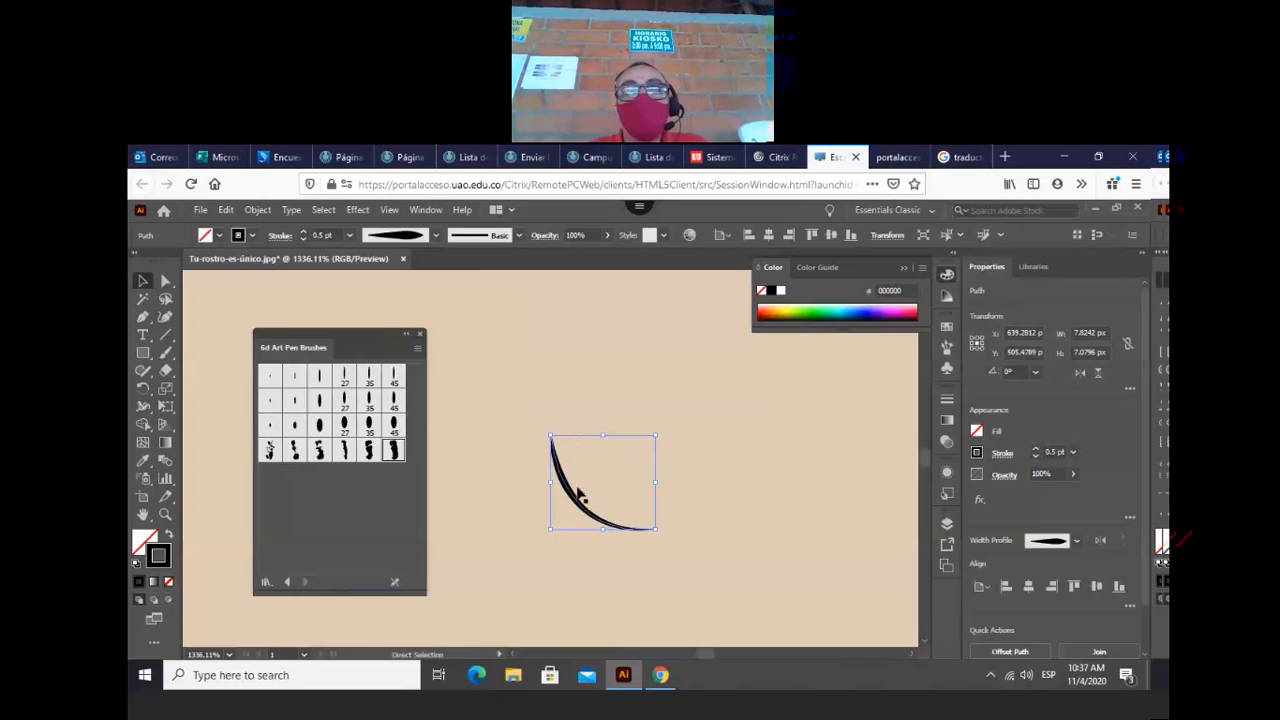
pyautogui.moveTo(578, 493)
pyautogui.mouseDown()
pyautogui.moveTo(602, 481)
pyautogui.moveTo(577, 515)
pyautogui.mouseUp()
# - Zoom in on the eyes and drag the lower brushed brow stroke onto the man's right eyebrow
pyautogui.press('v')
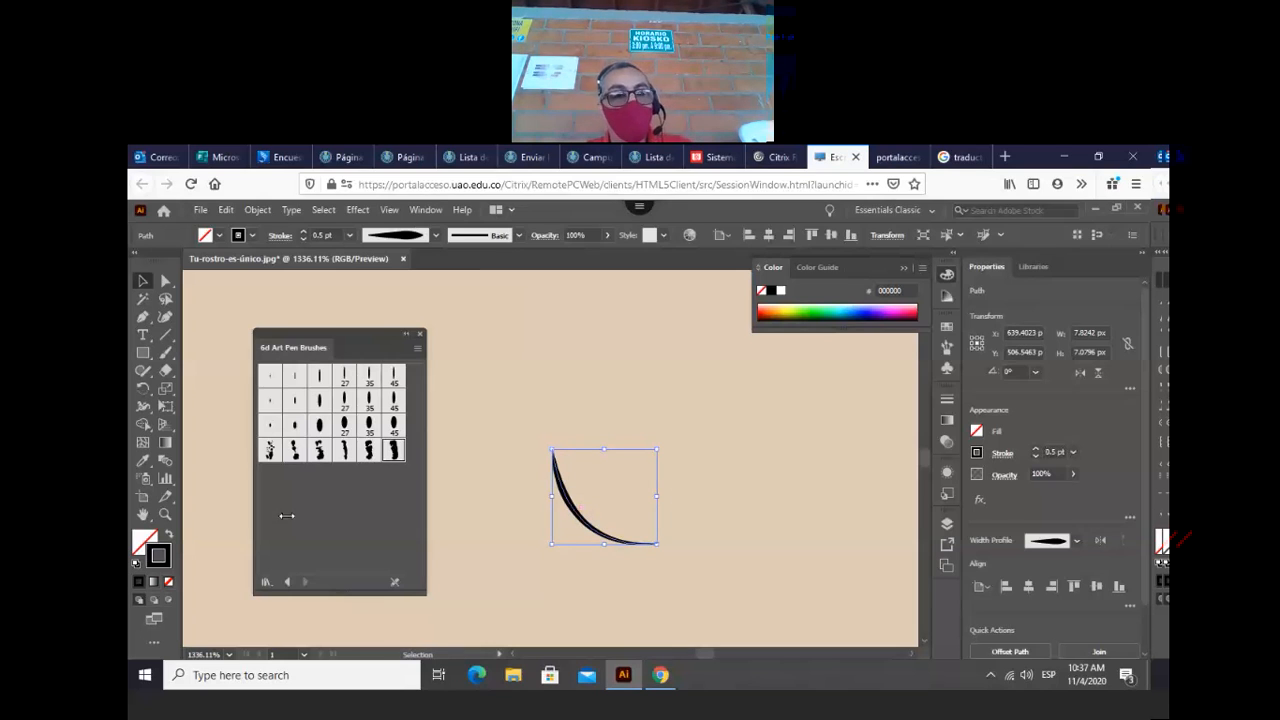
pyautogui.doubleClick(142, 514)
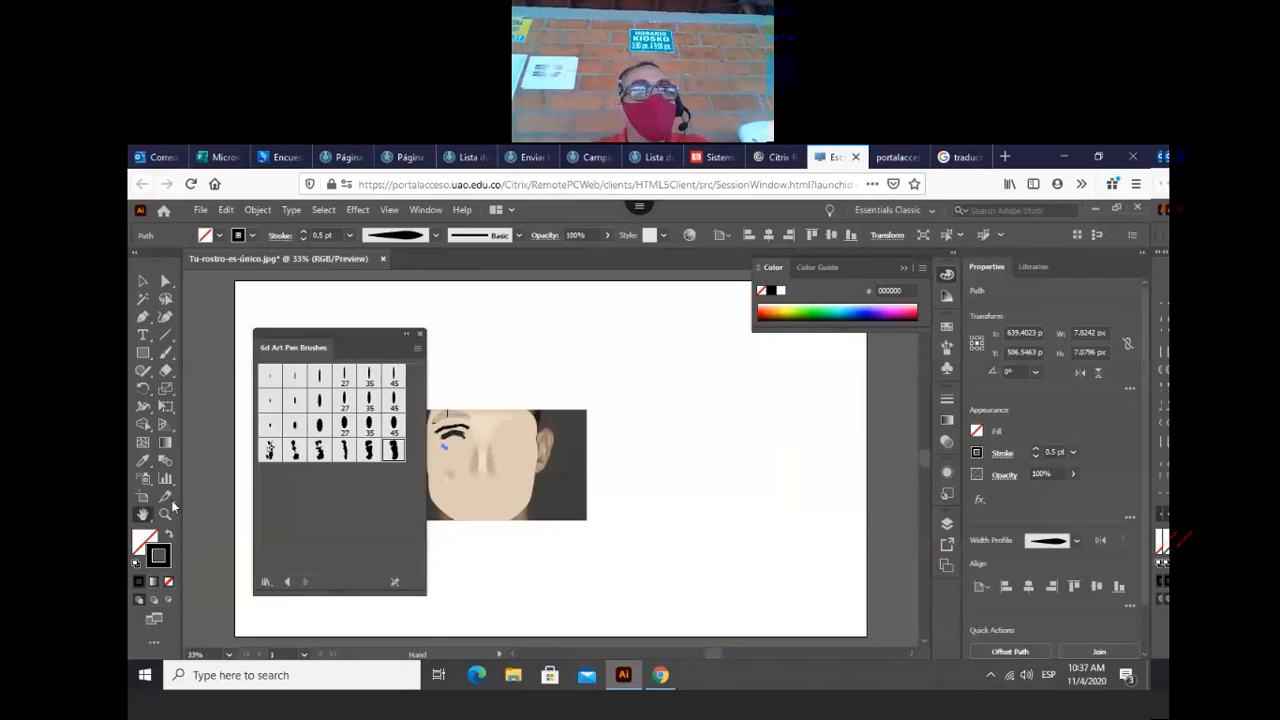
pyautogui.click(166, 515)
pyautogui.moveTo(486, 397); pyautogui.dragTo(414, 493)
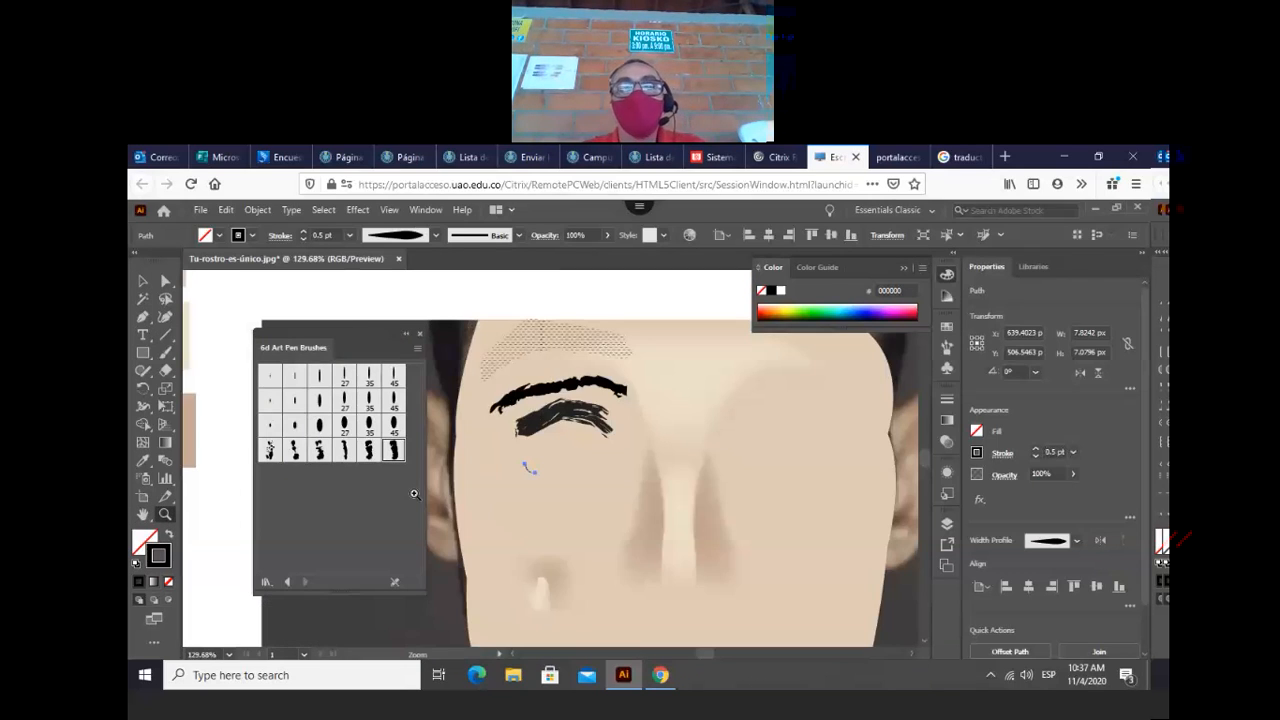
pyautogui.click(142, 281)
pyautogui.click(531, 469)
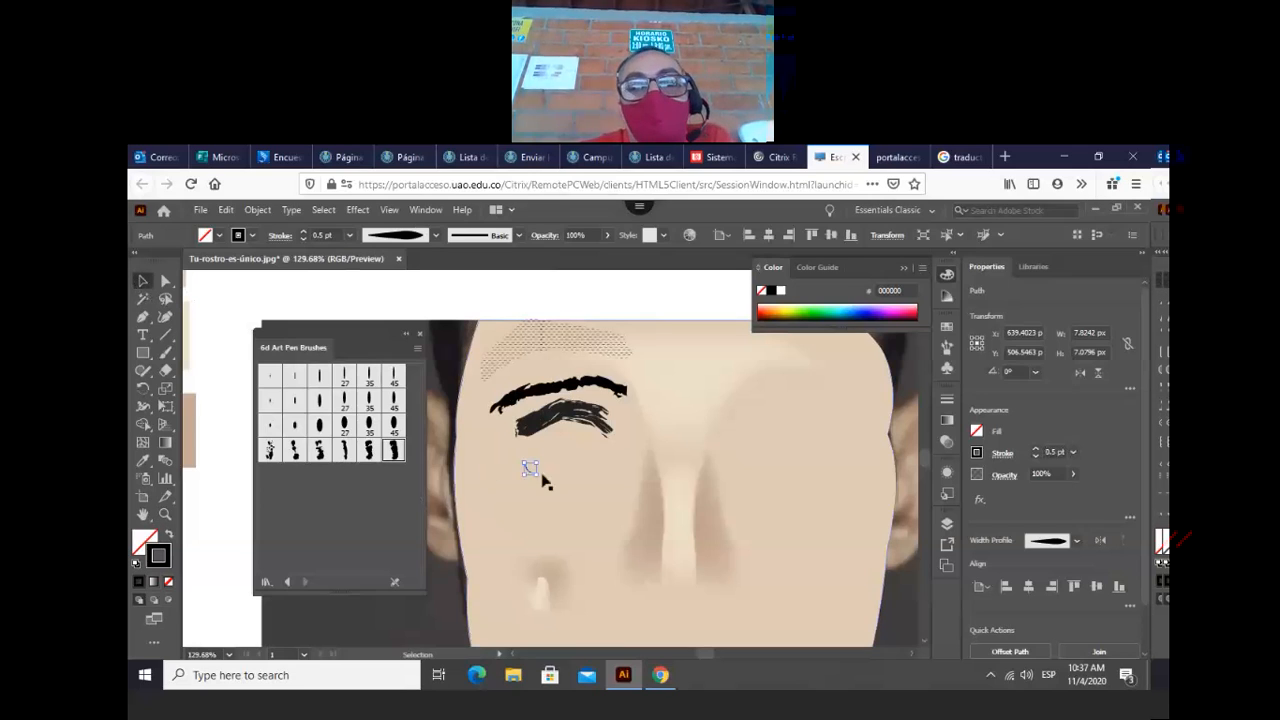
pyautogui.click(516, 490)
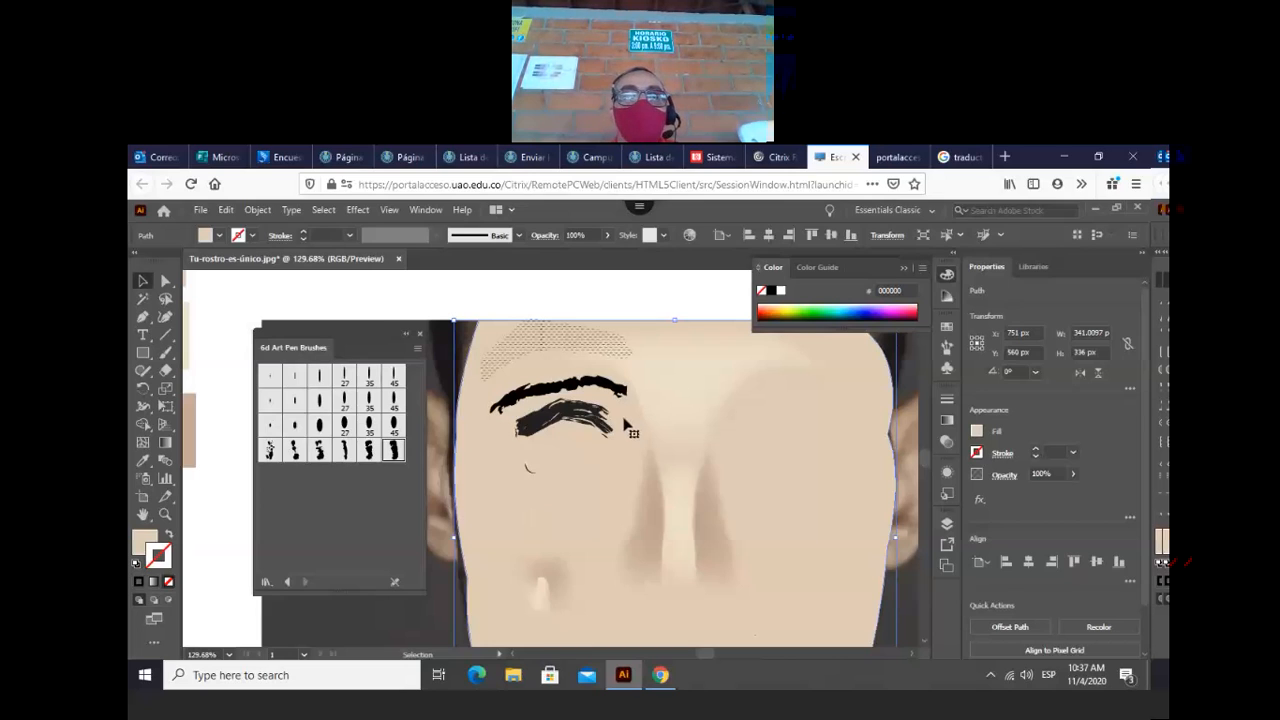
pyautogui.click(552, 424)
pyautogui.moveTo(552, 424)
pyautogui.mouseDown()
pyautogui.moveTo(797, 403)
pyautogui.moveTo(769, 401)
pyautogui.mouseUp()
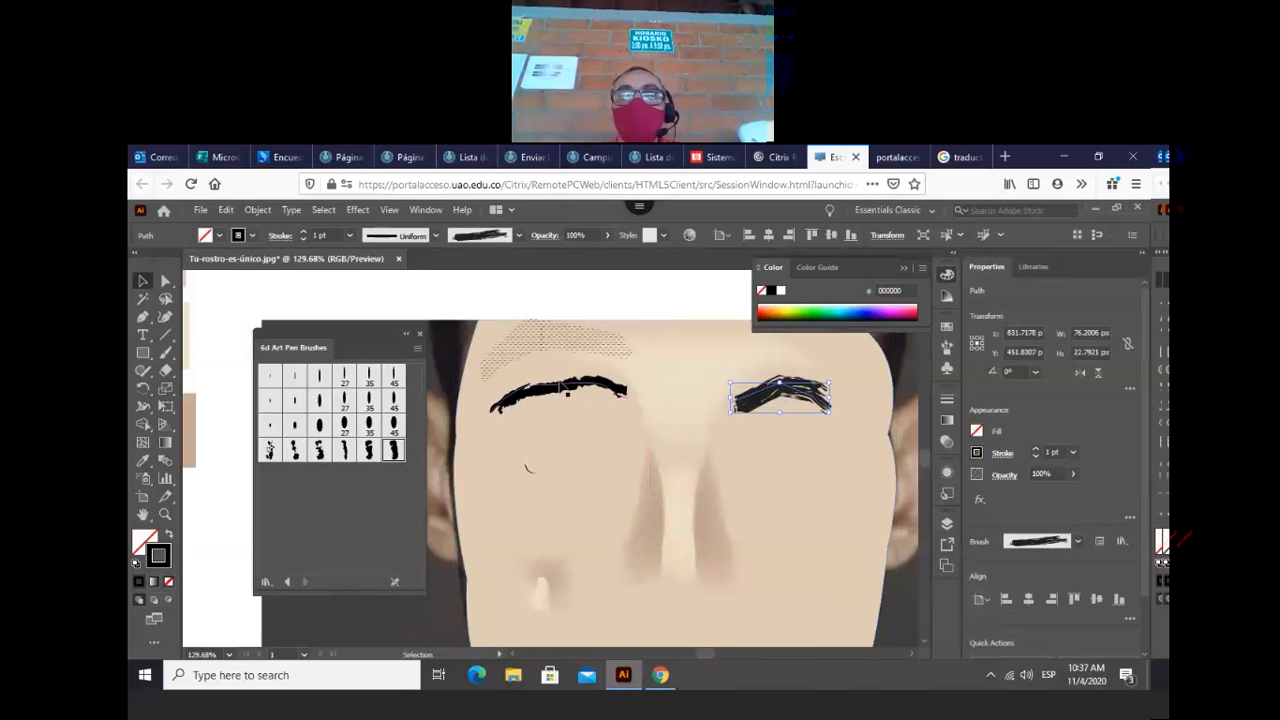
# - Drag the hatched shape left off the face, fit the artboard, and collapse the brush panel
pyautogui.click(550, 342)
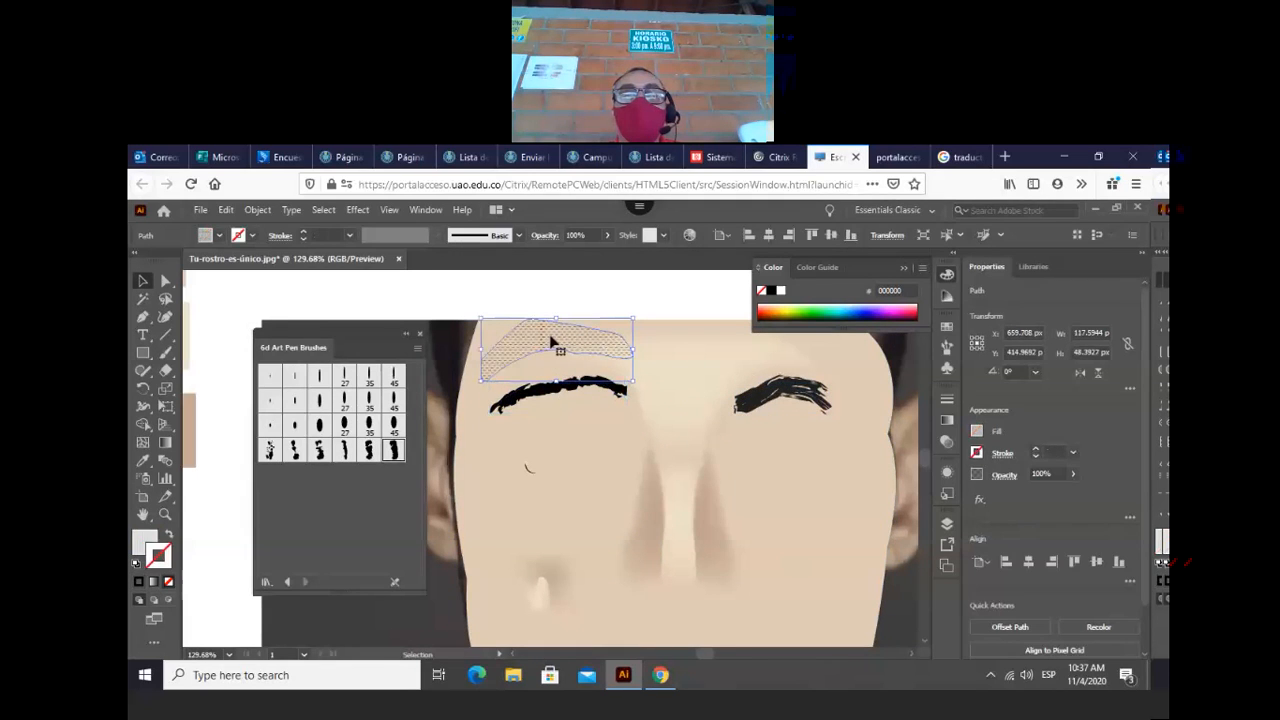
pyautogui.moveTo(495, 362); pyautogui.dragTo(238, 549)
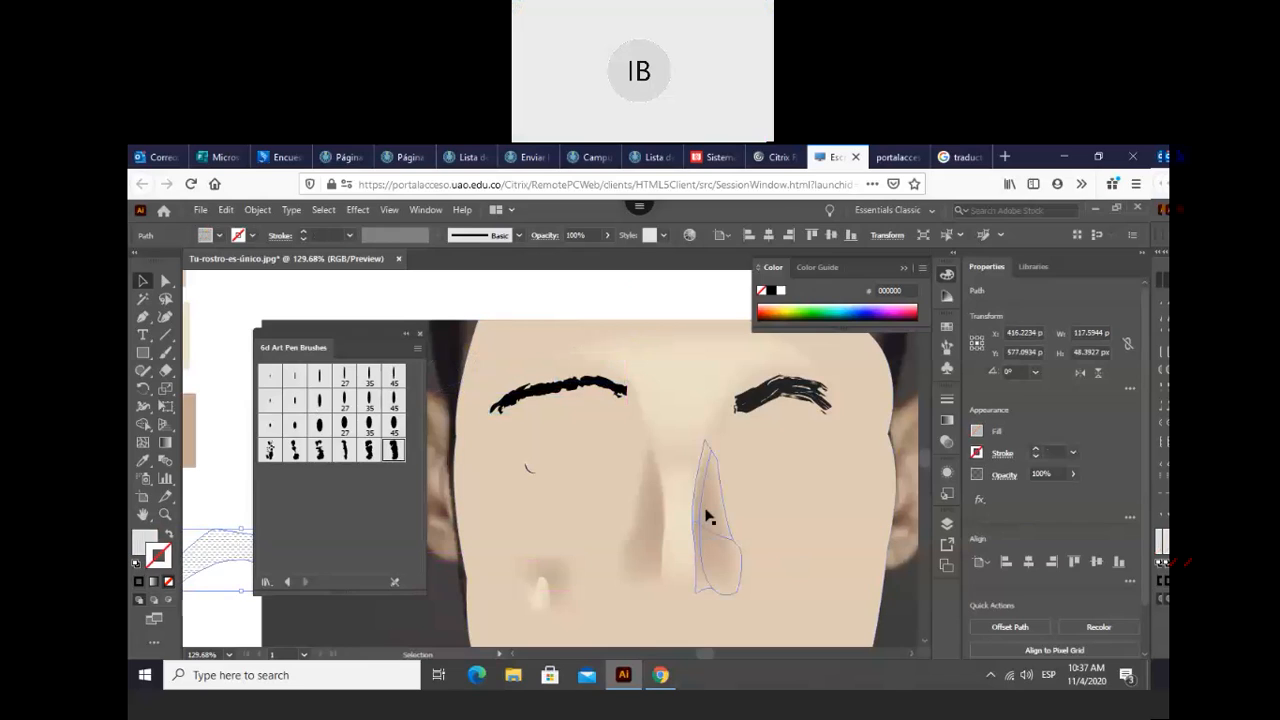
pyautogui.doubleClick(143, 515)
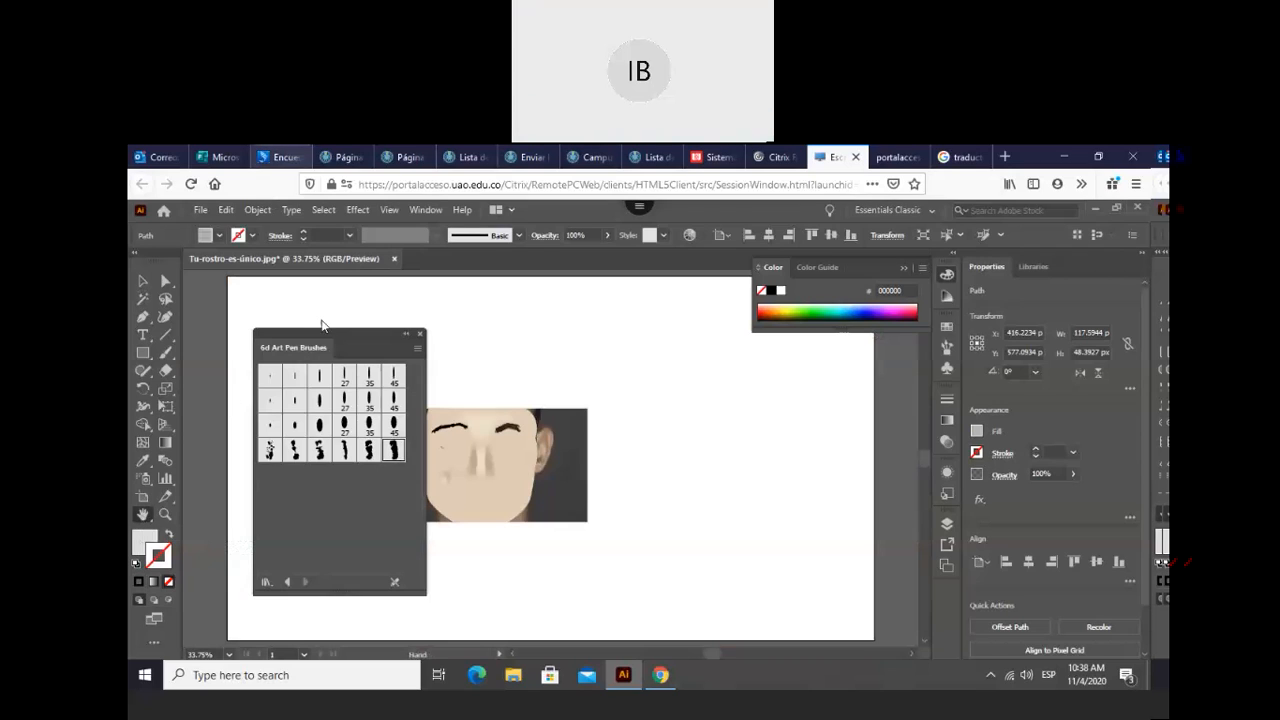
pyautogui.click(407, 334)
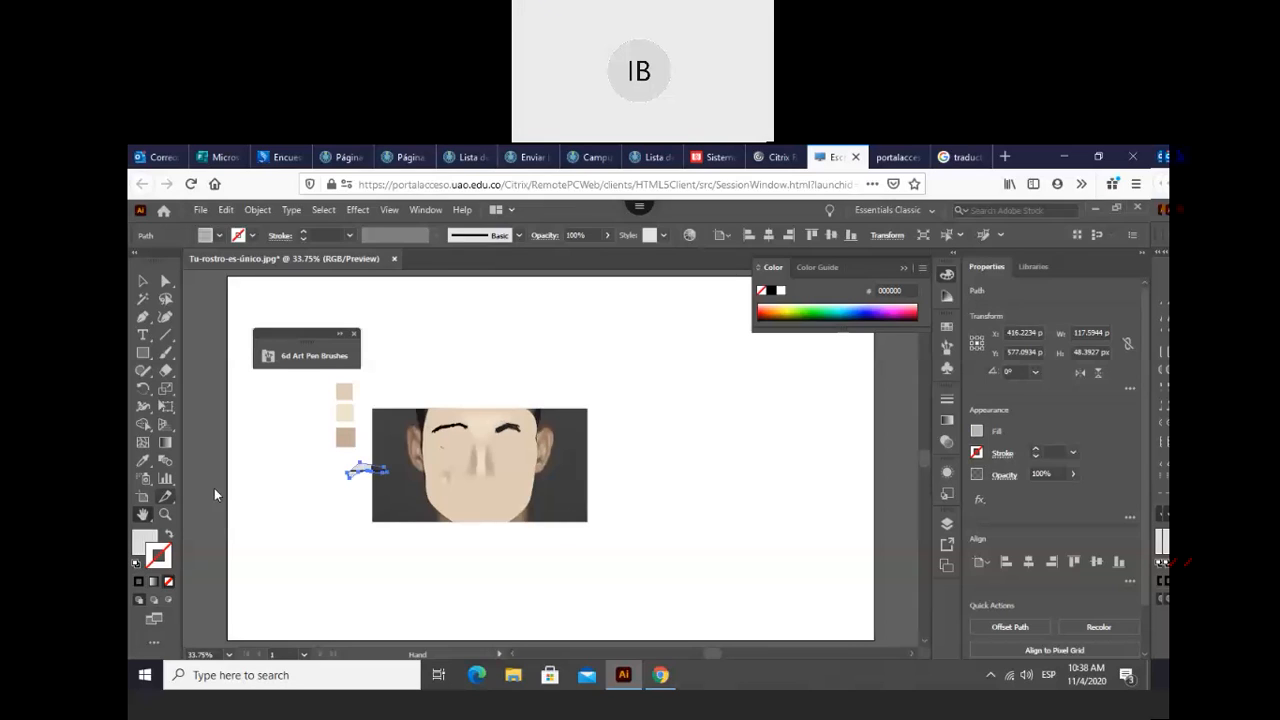
pyautogui.click(143, 318)
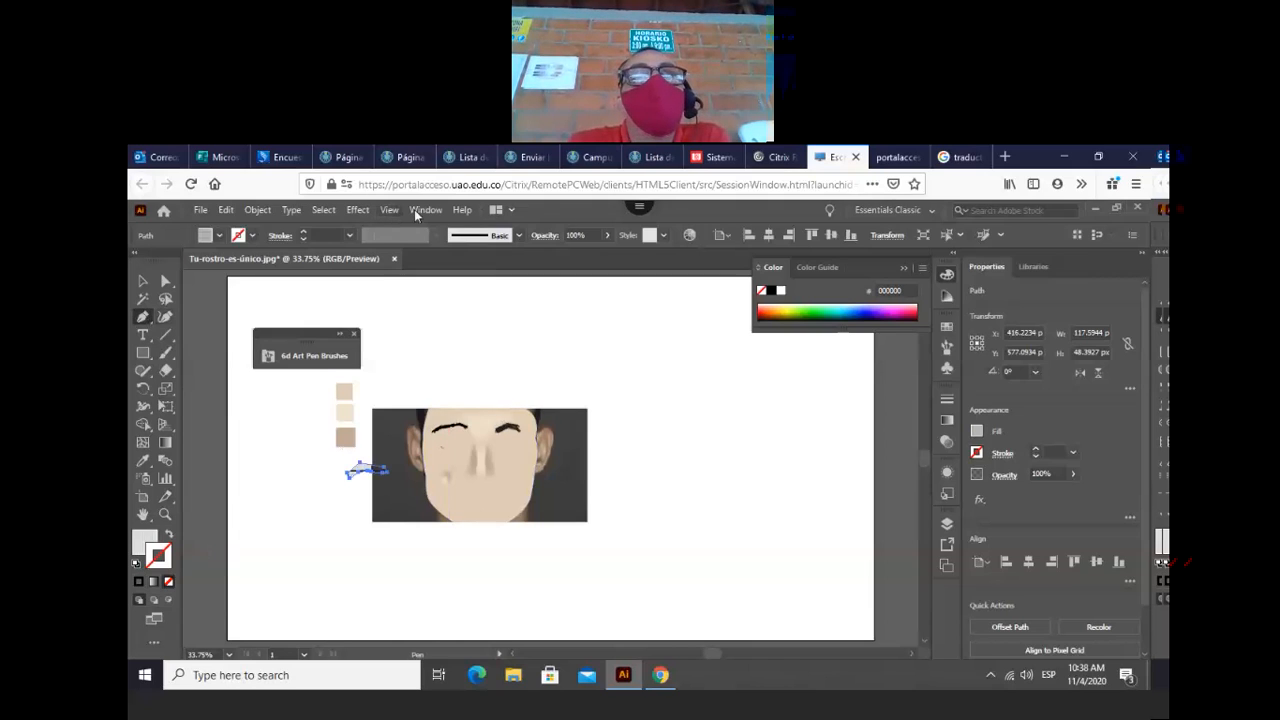
# - Draw a rectangle above the photo and fill it with black
pyautogui.click(143, 352)
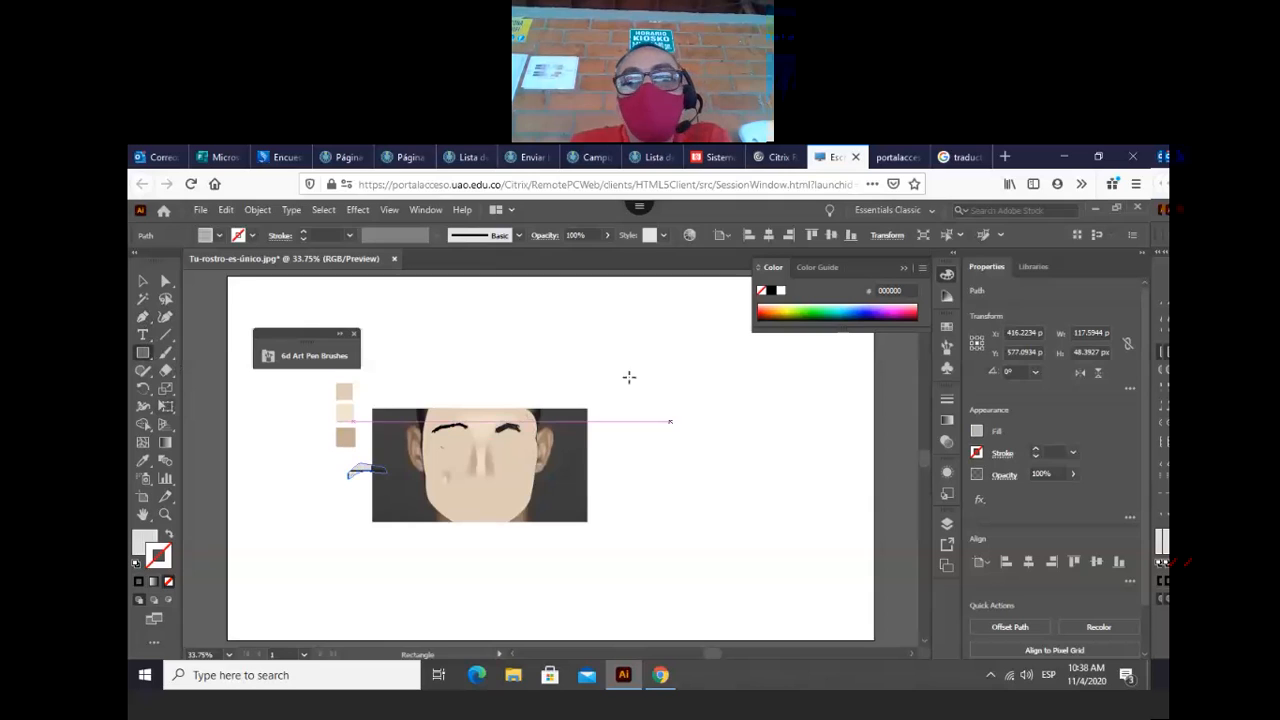
pyautogui.moveTo(500, 310); pyautogui.dragTo(575, 378)
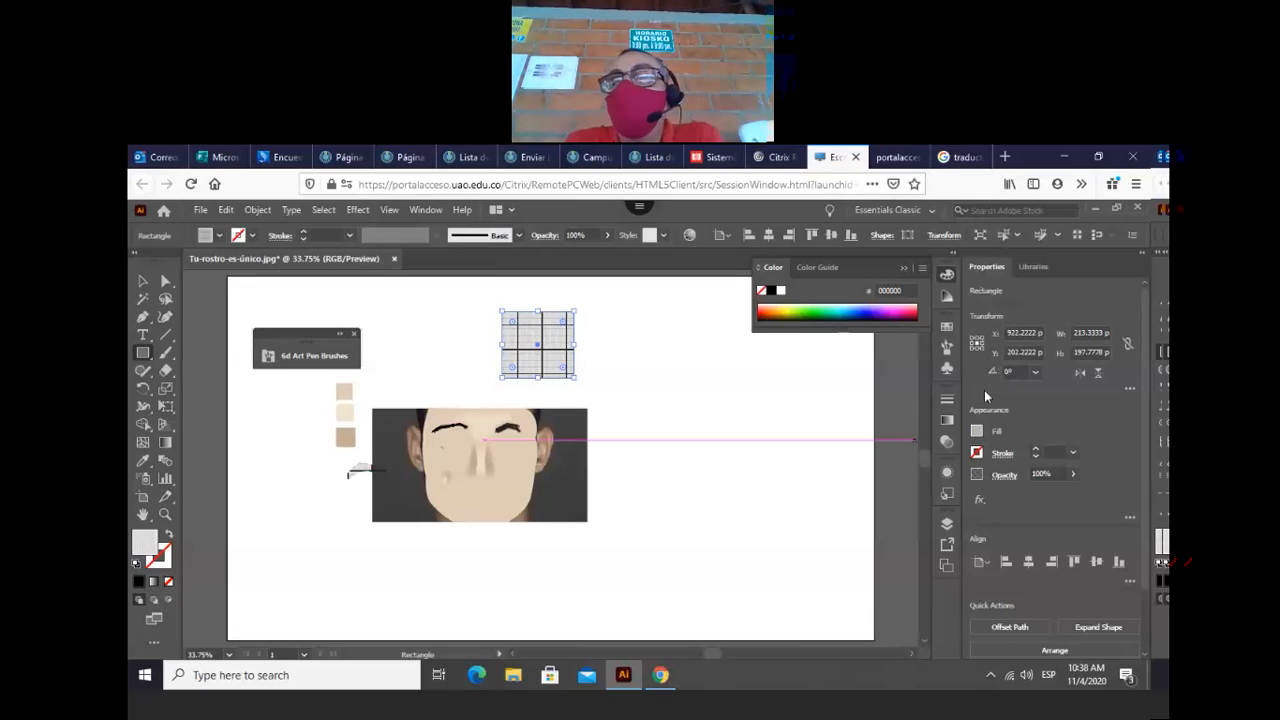
pyautogui.click(977, 432)
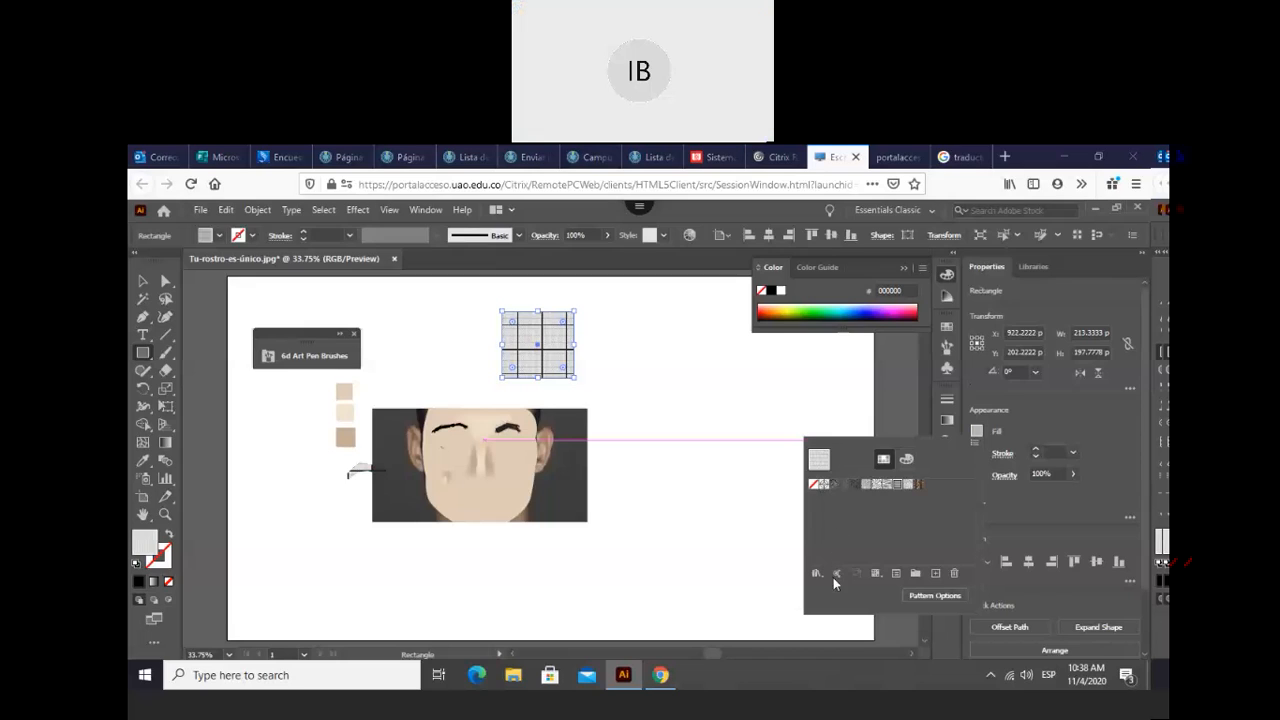
pyautogui.click(906, 458)
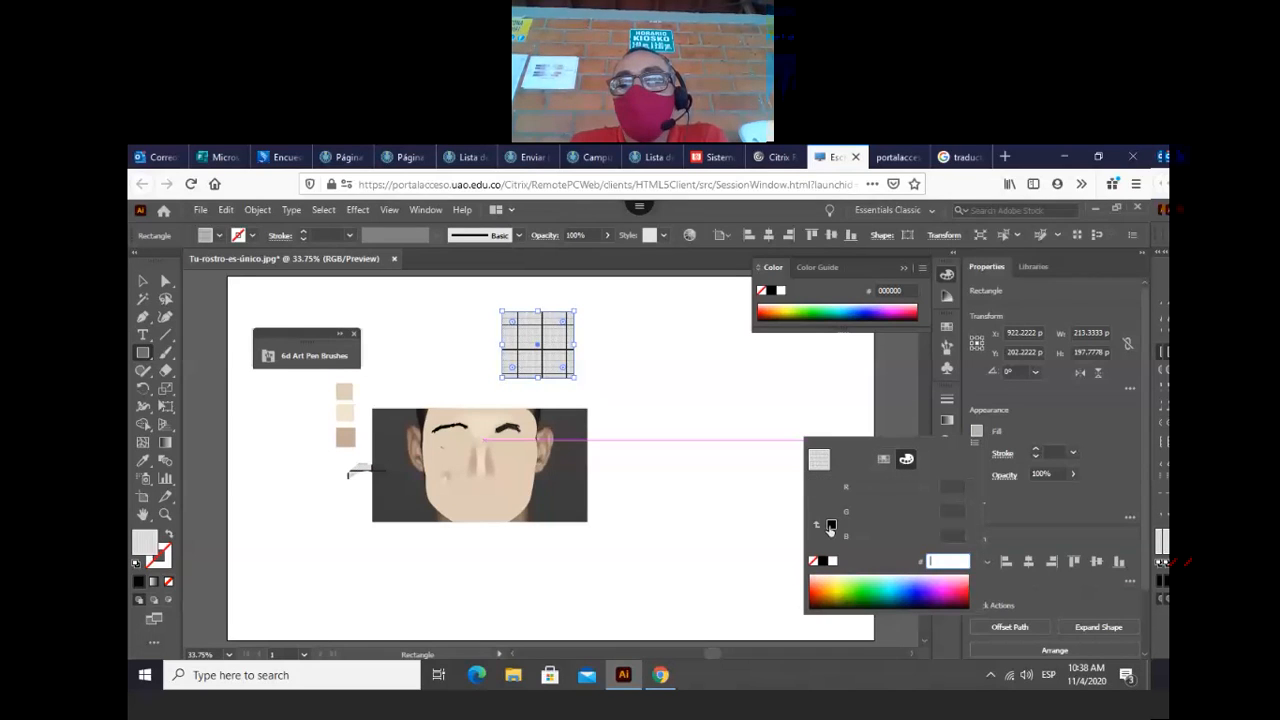
pyautogui.click(831, 526)
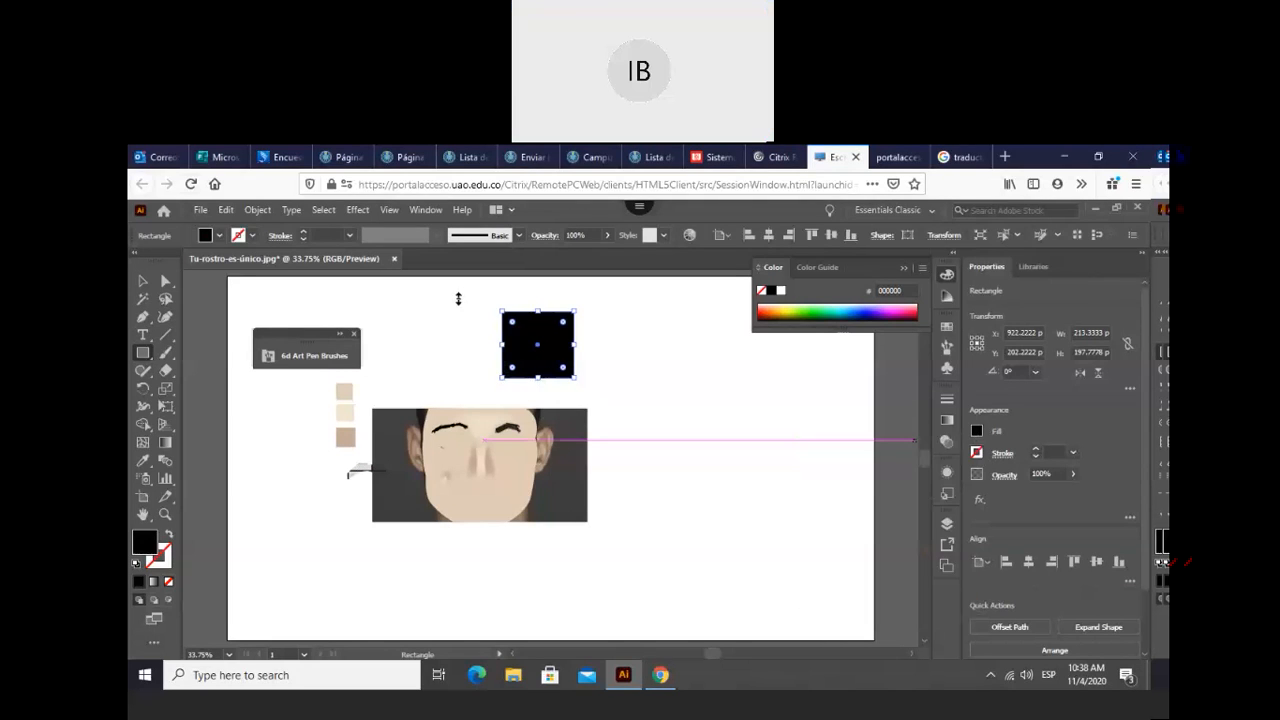
# - Move the black rectangle slightly higher with the Selection tool
pyautogui.press('v')
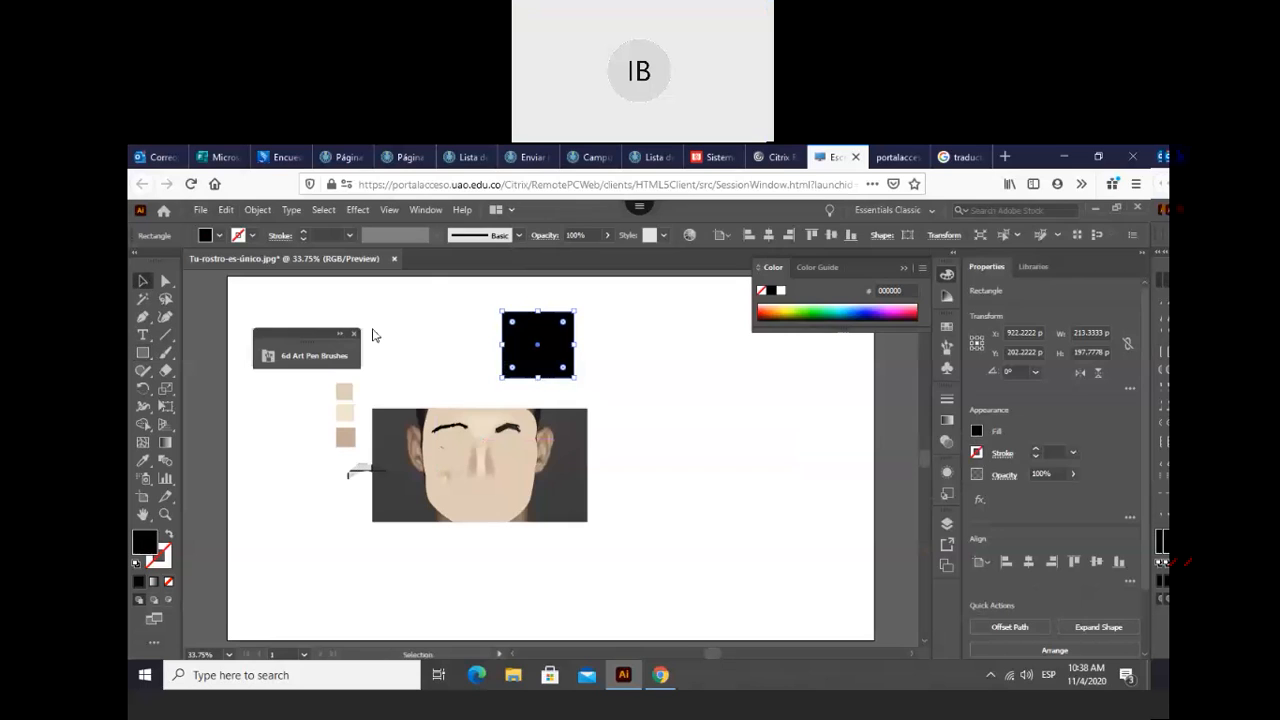
pyautogui.click(636, 366)
pyautogui.moveTo(560, 357); pyautogui.dragTo(560, 337)
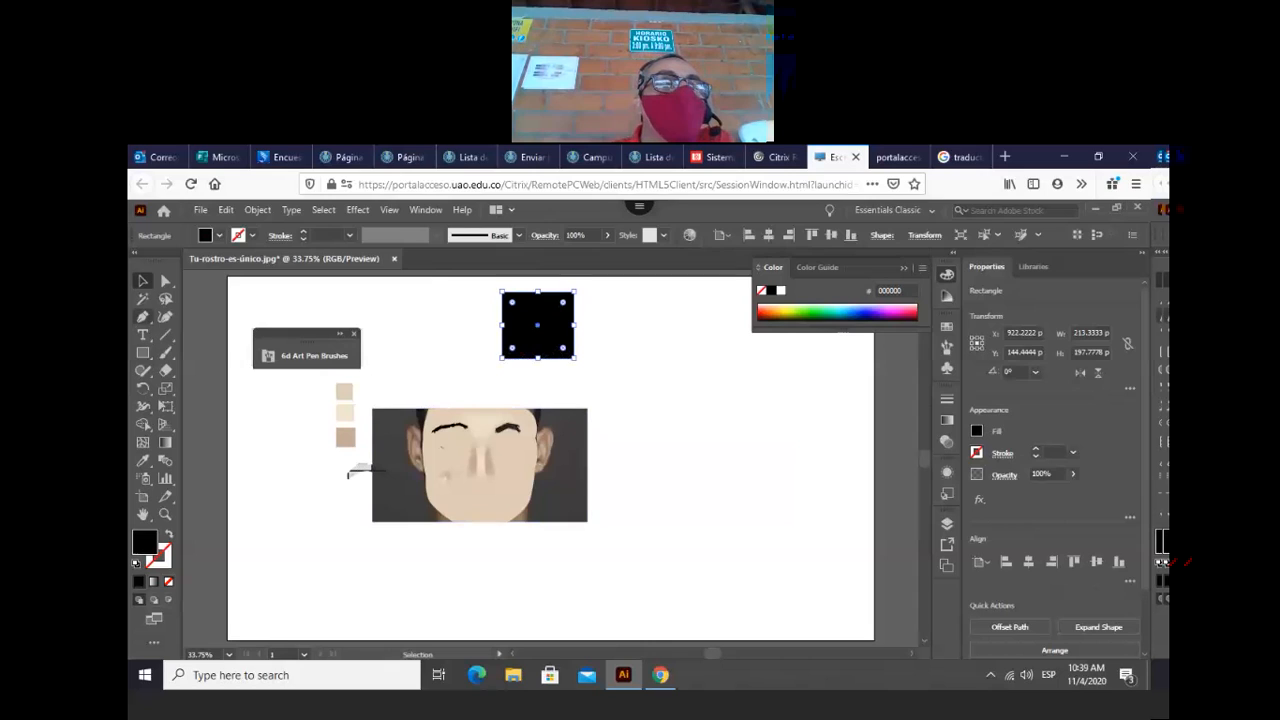
pyautogui.click(143, 316)
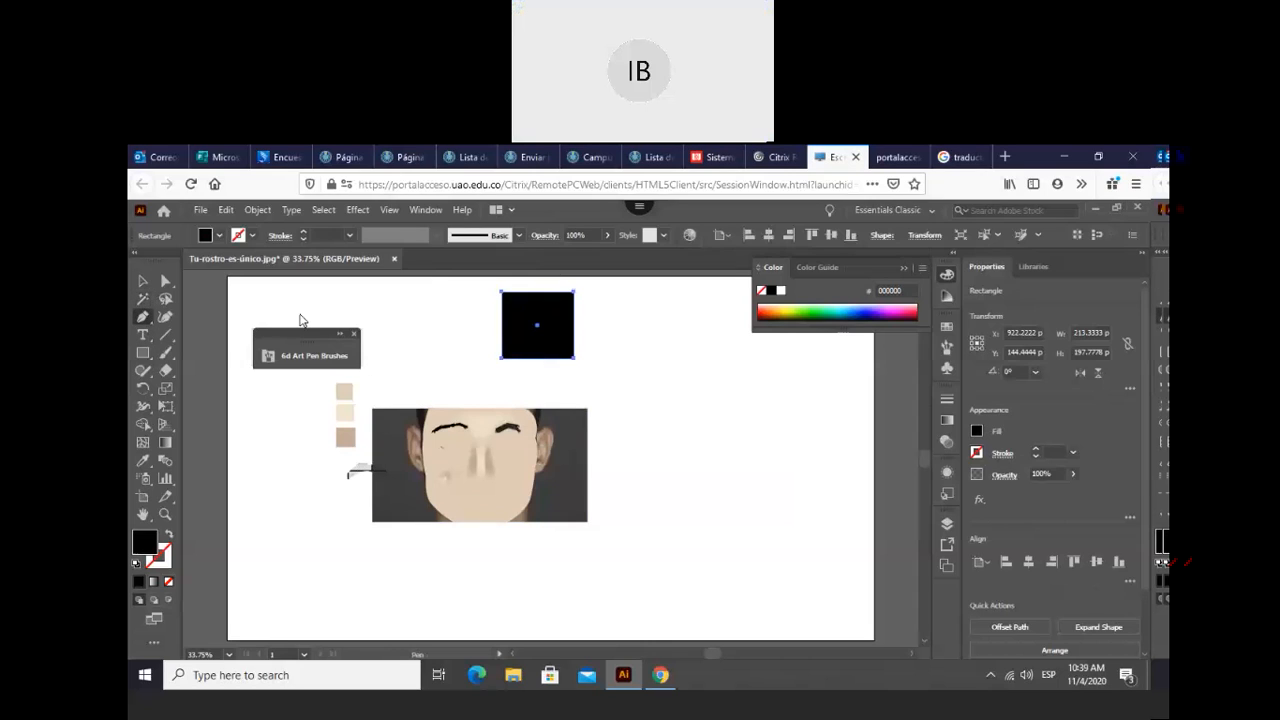
# - Draw a closed black triangle over the square, extending past its bottom-right corner
pyautogui.click(584, 288)
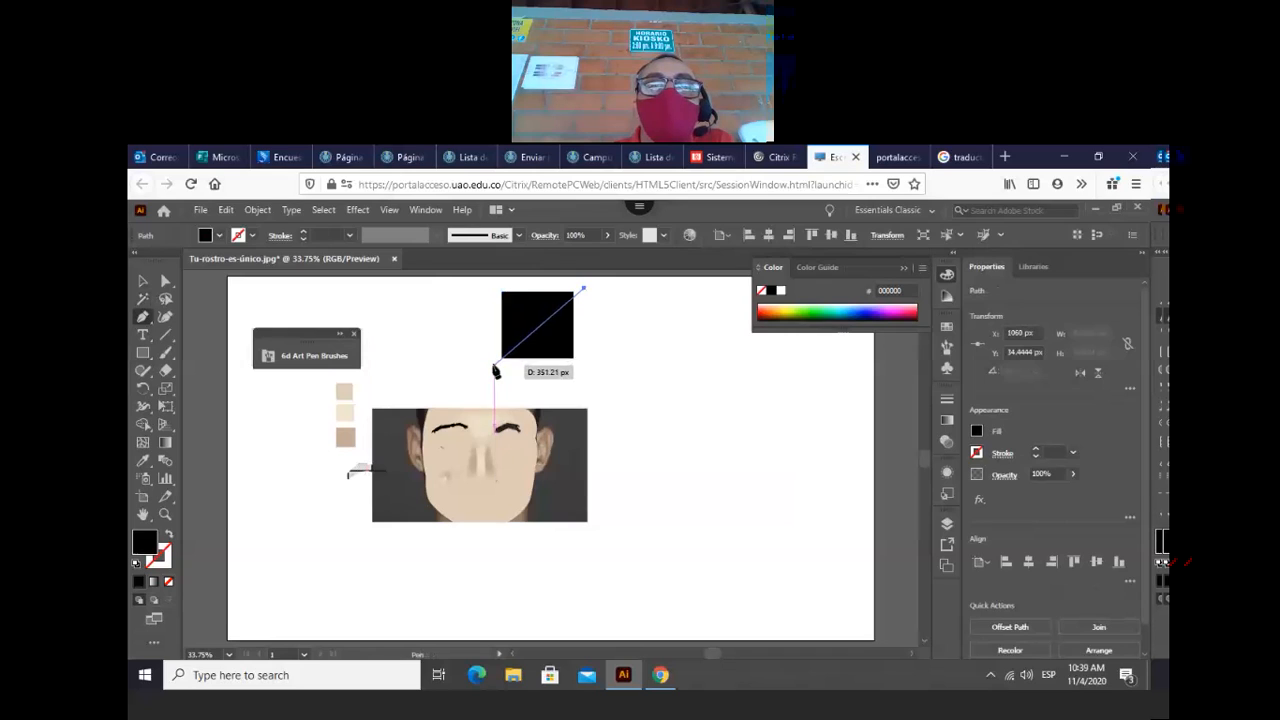
pyautogui.click(494, 365)
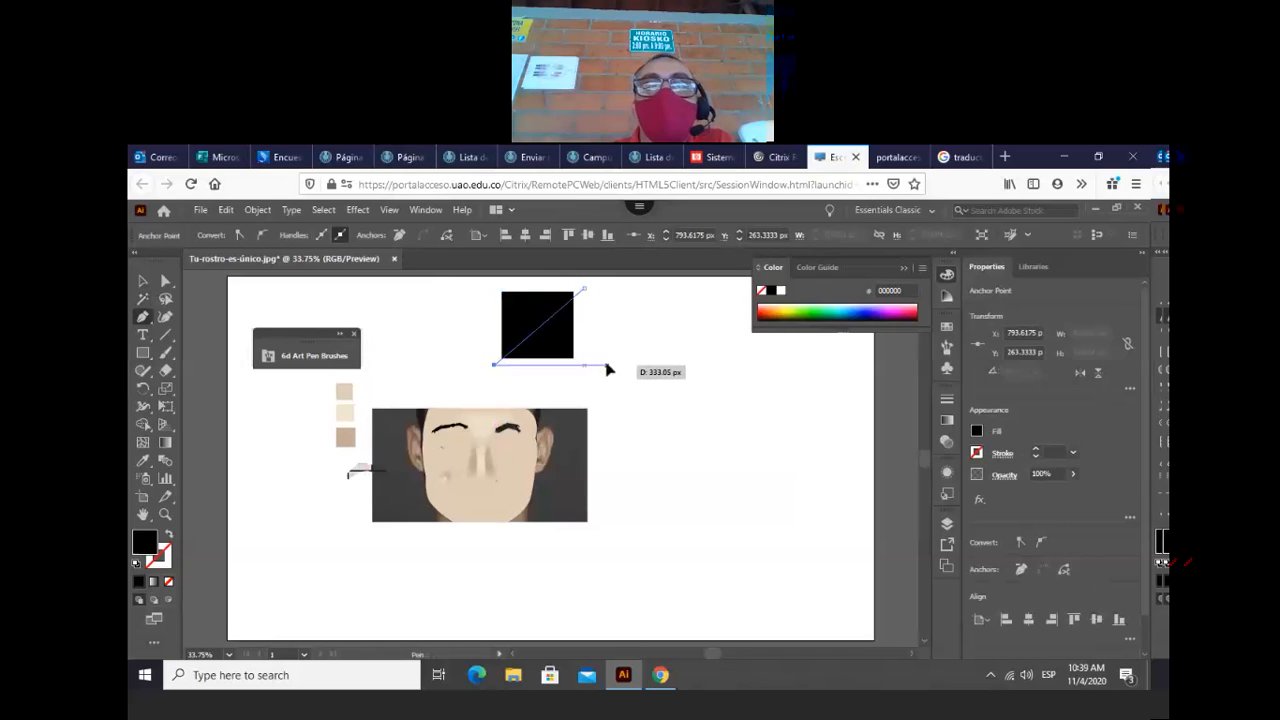
pyautogui.click(607, 364)
pyautogui.click(585, 290)
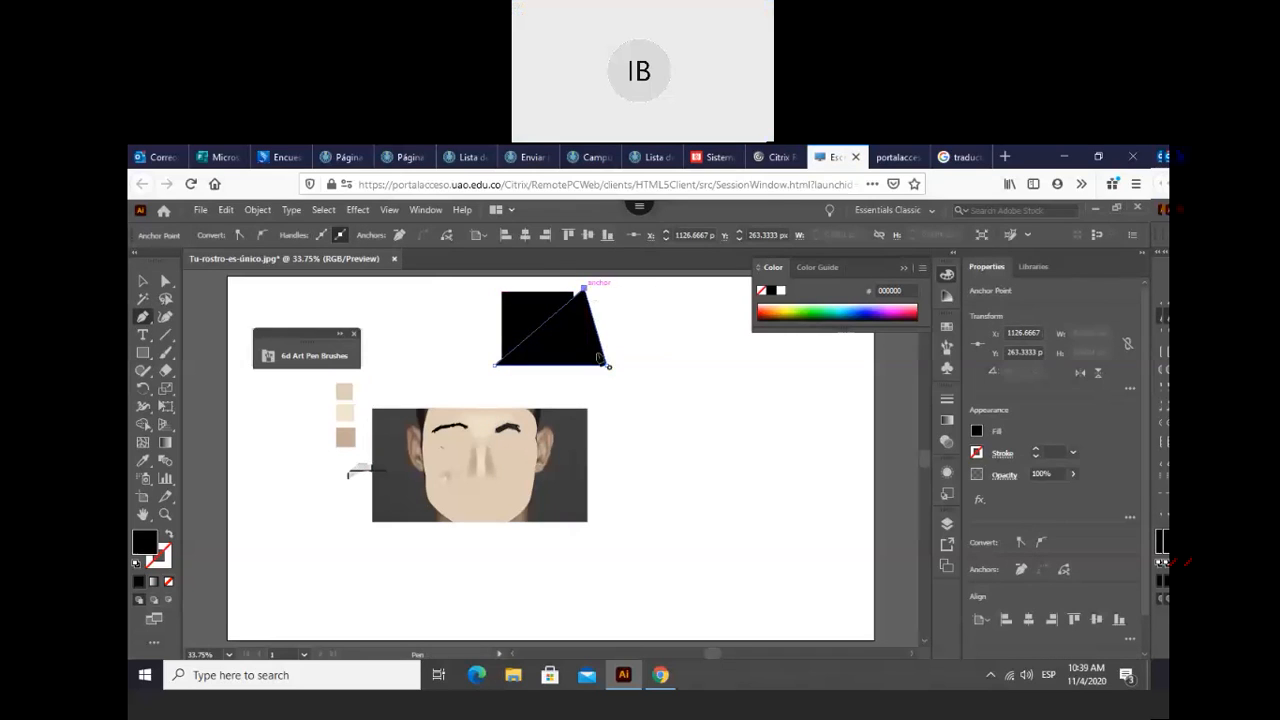
# - Float the document in its own window and select both the black square and triangle
pyautogui.click(145, 281)
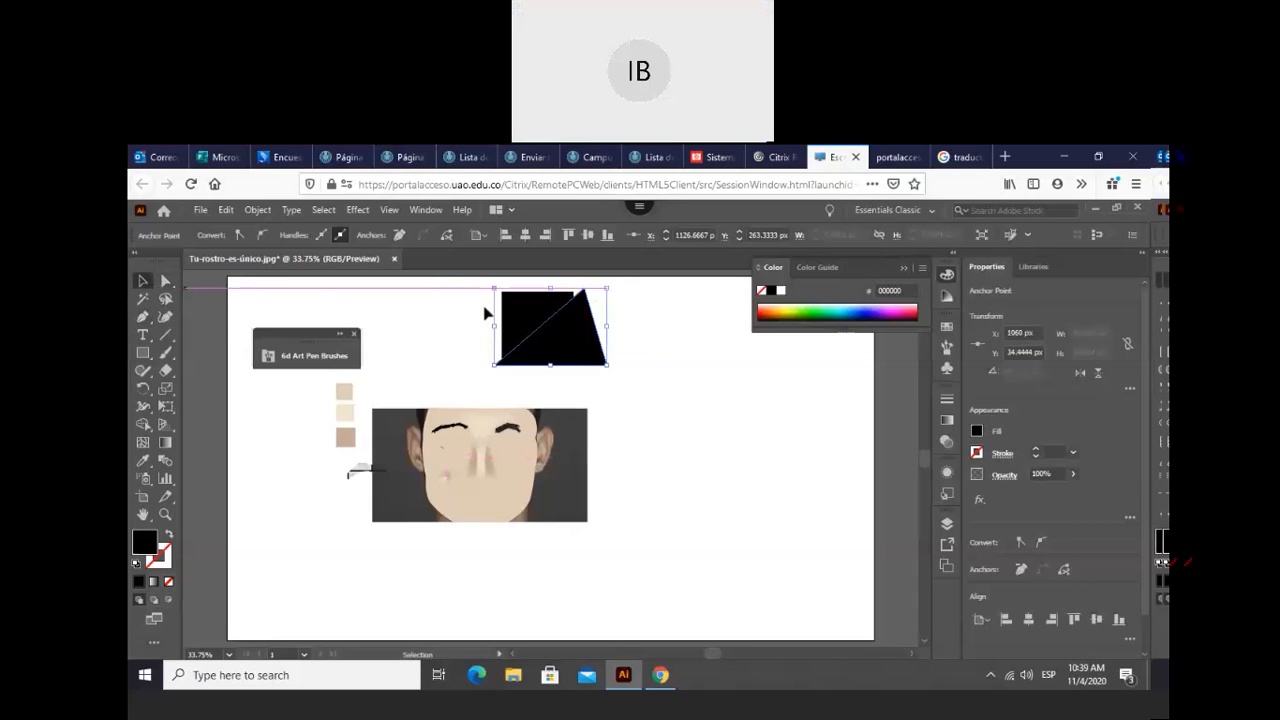
pyautogui.click(523, 318)
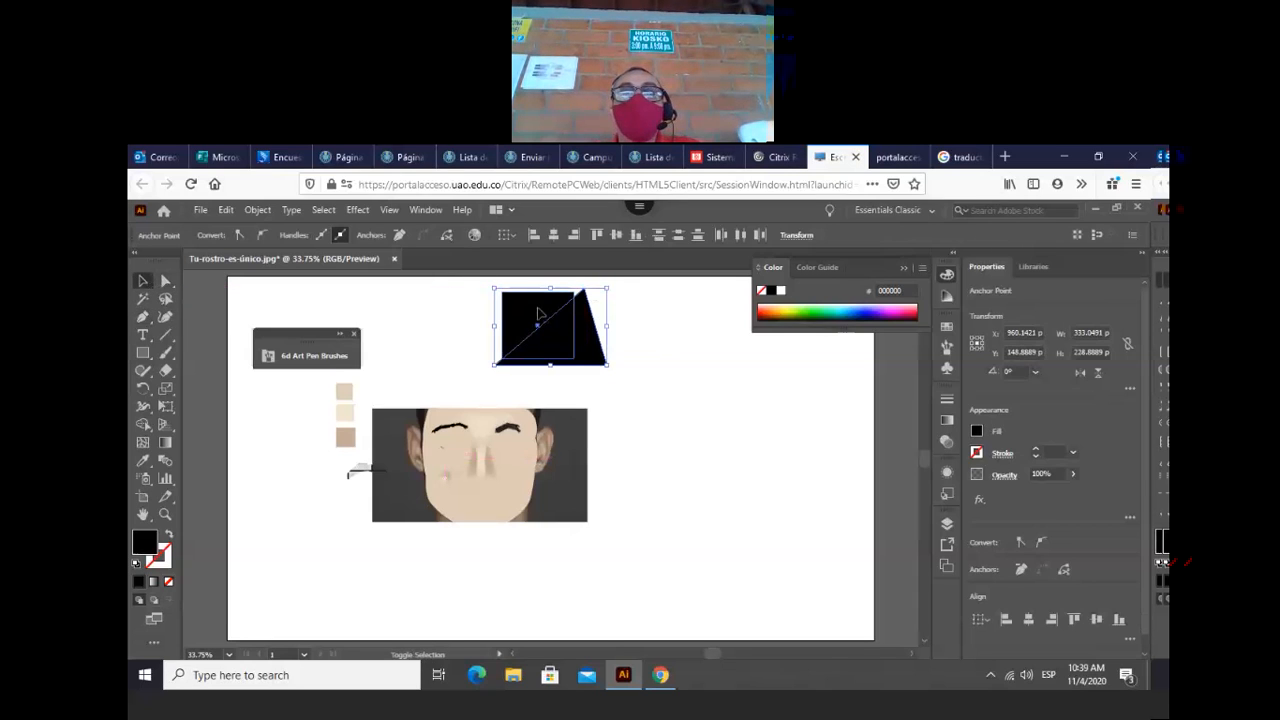
pyautogui.moveTo(433, 254); pyautogui.dragTo(497, 306)
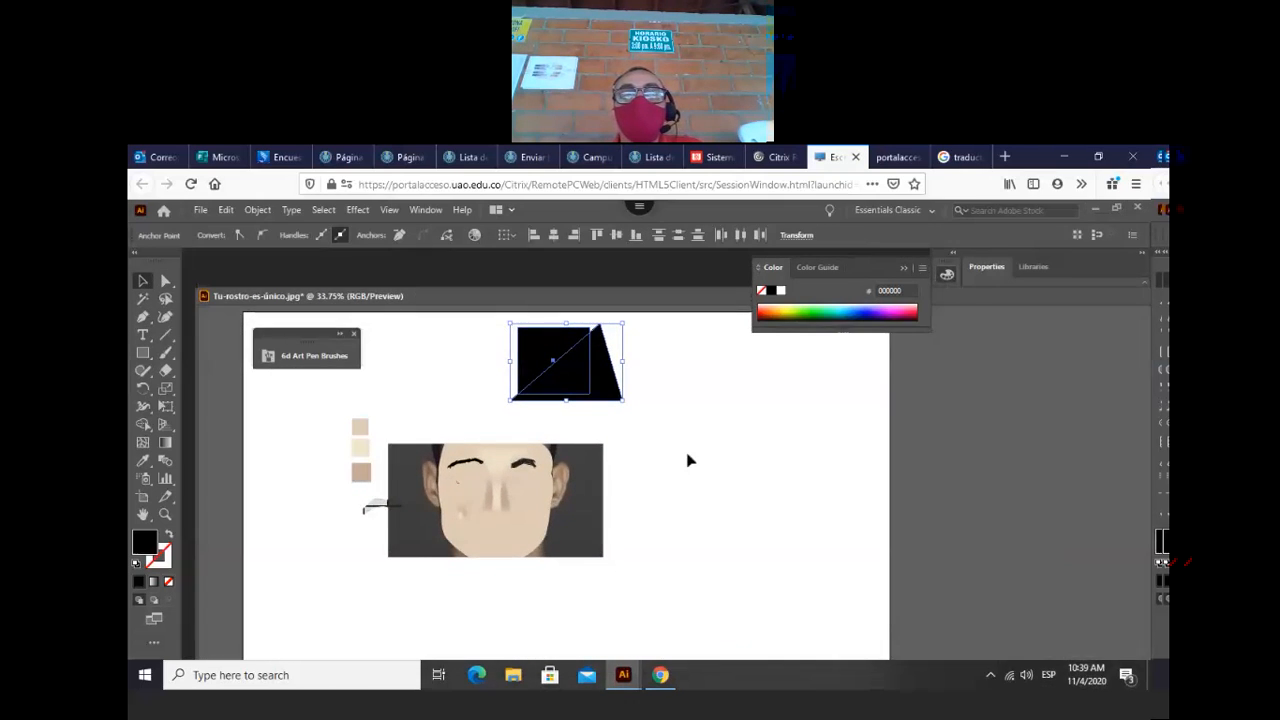
pyautogui.hotkey('ctrl', 'z')
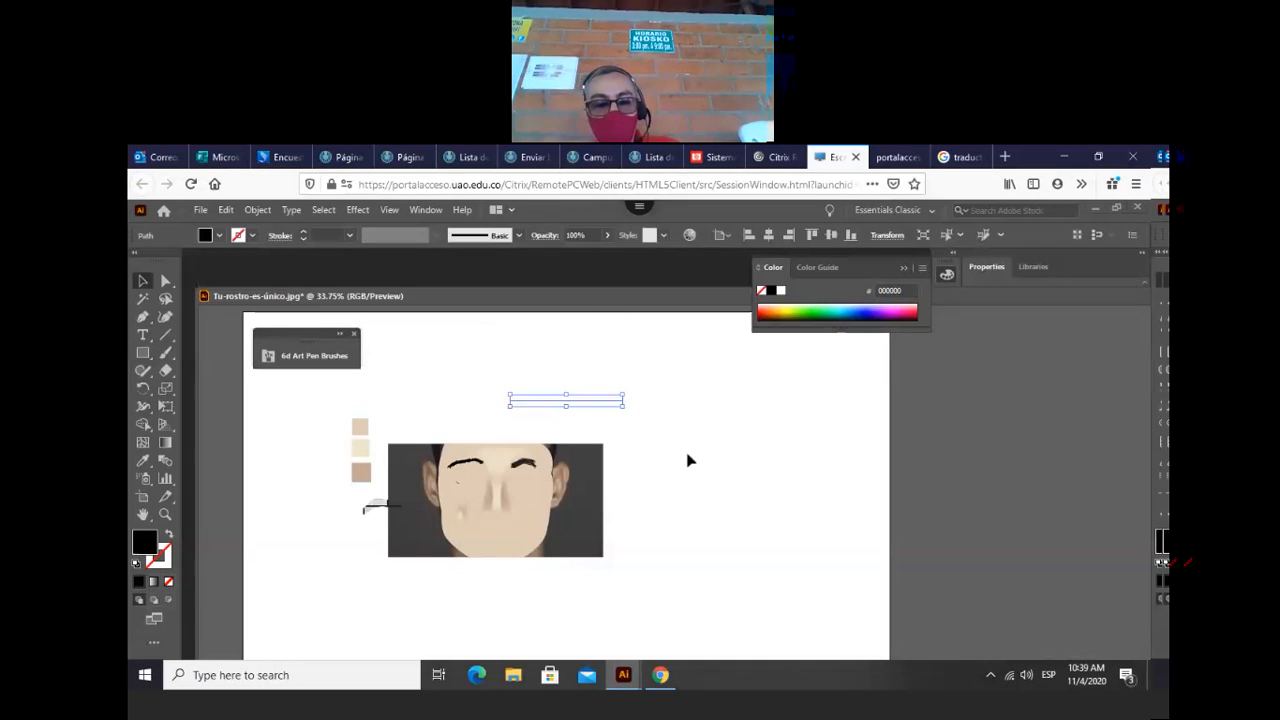
pyautogui.hotkey('ctrl', 'z')
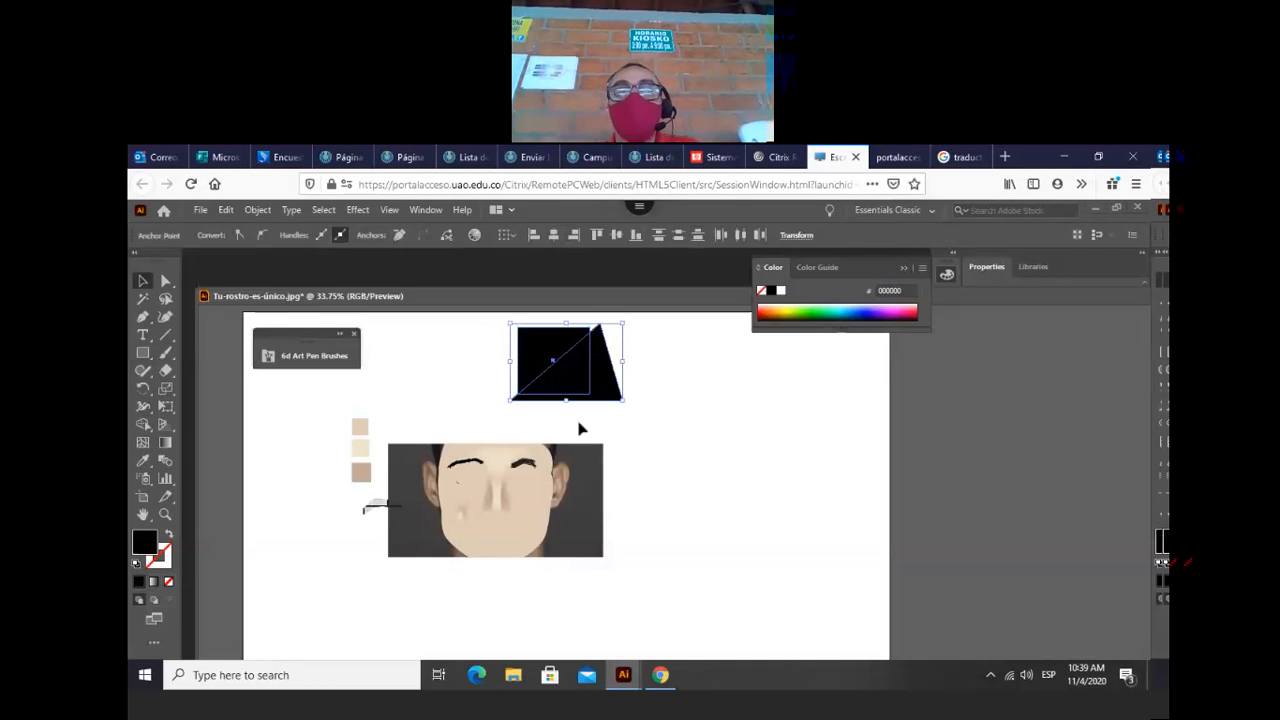
pyautogui.click(563, 411)
pyautogui.click(541, 357)
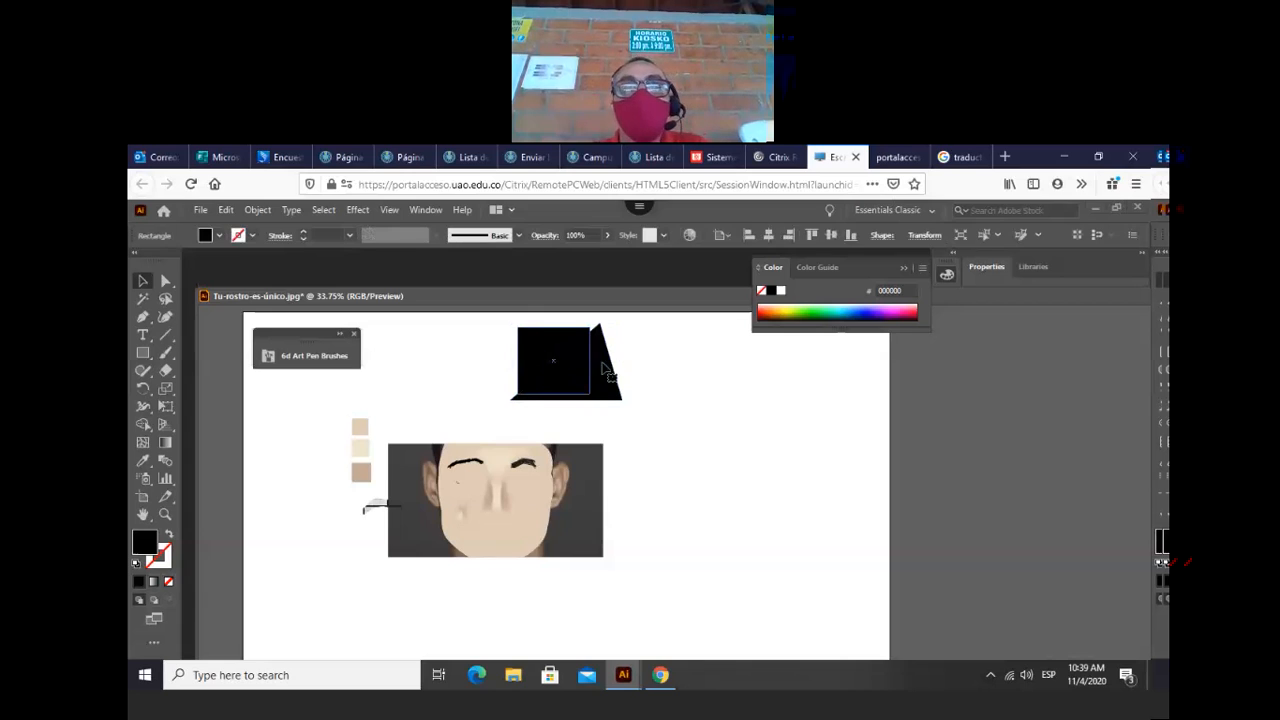
pyautogui.click(604, 380)
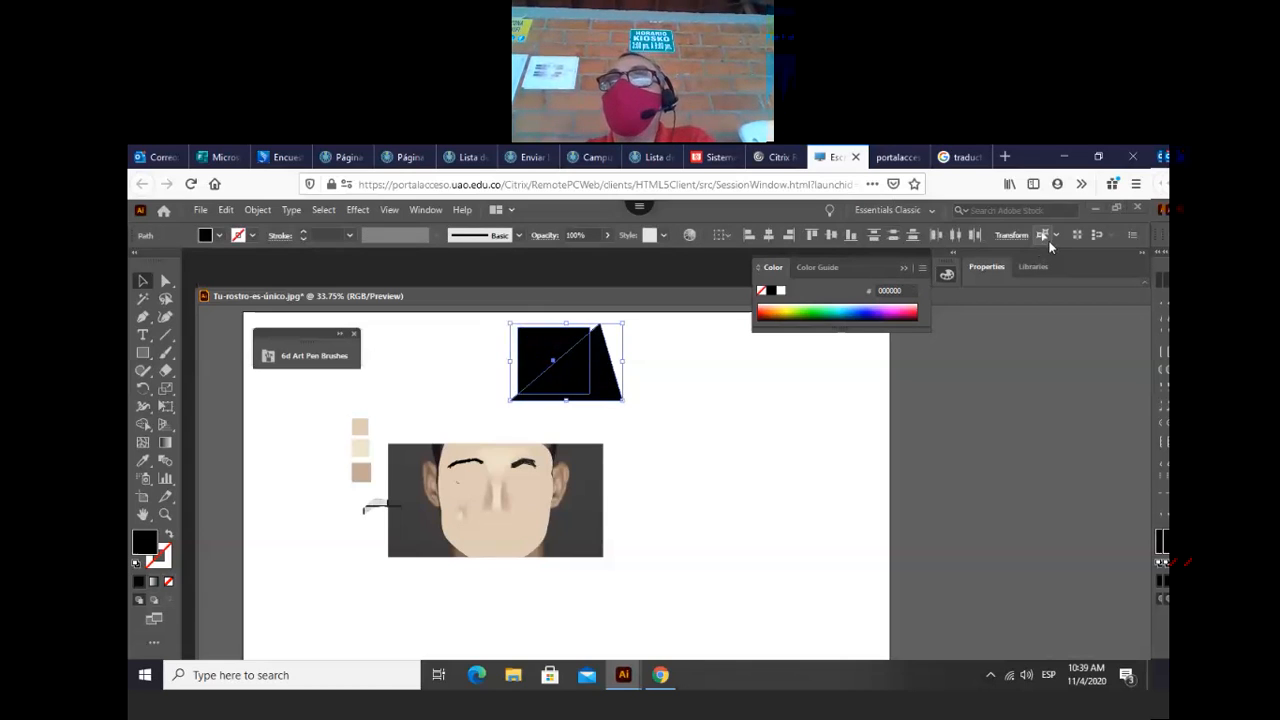
# - Apply Pathfinder Minus Front to cut the triangle from the square, then undo it
pyautogui.click(427, 212)
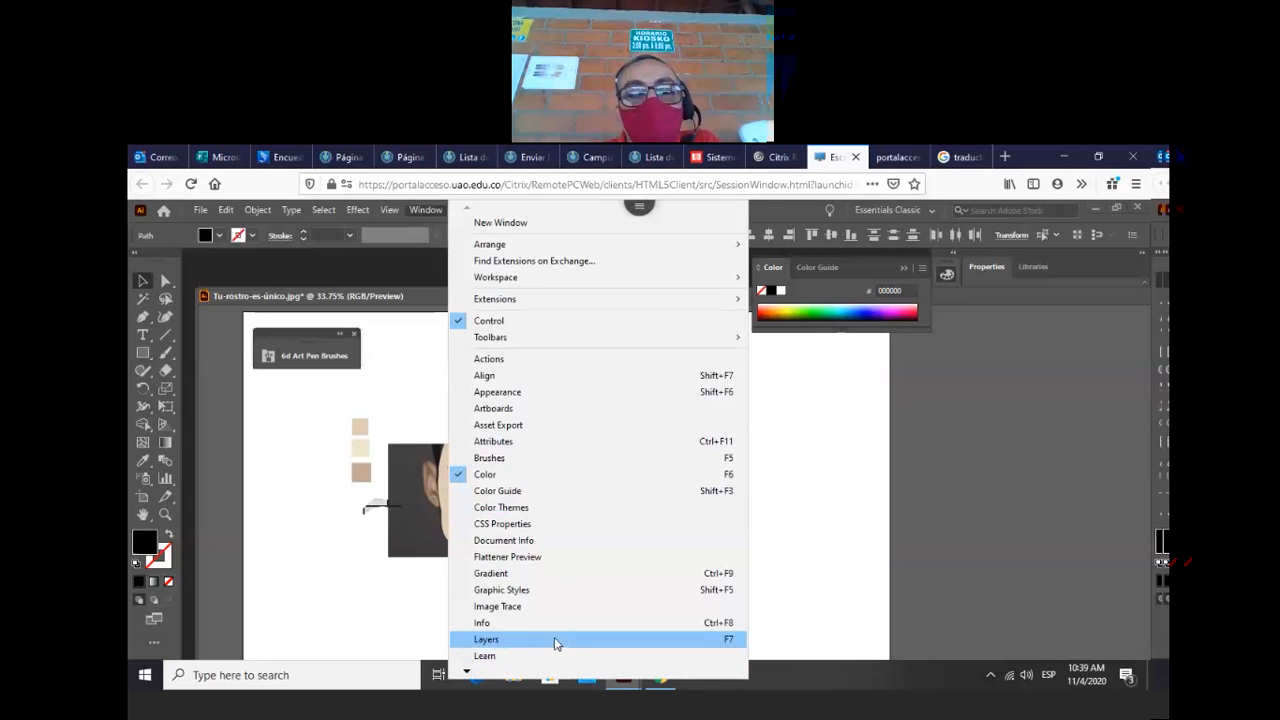
pyautogui.moveTo(466, 673)
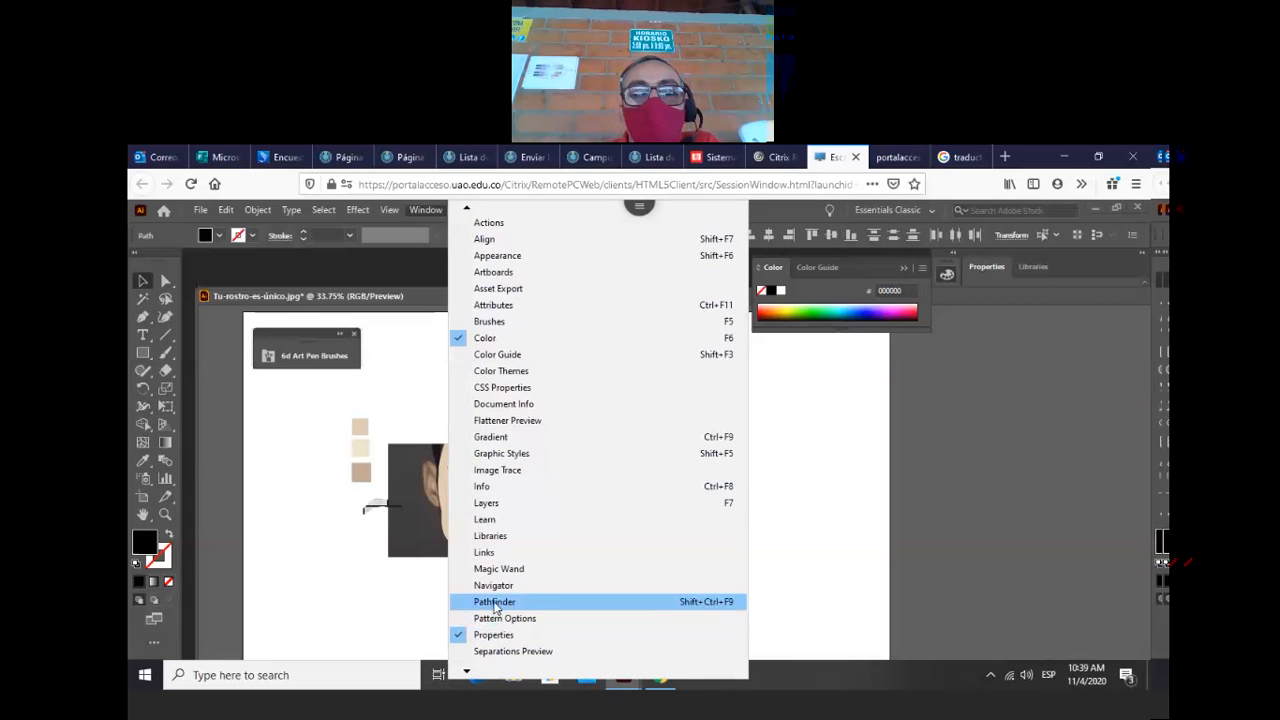
pyautogui.click(495, 603)
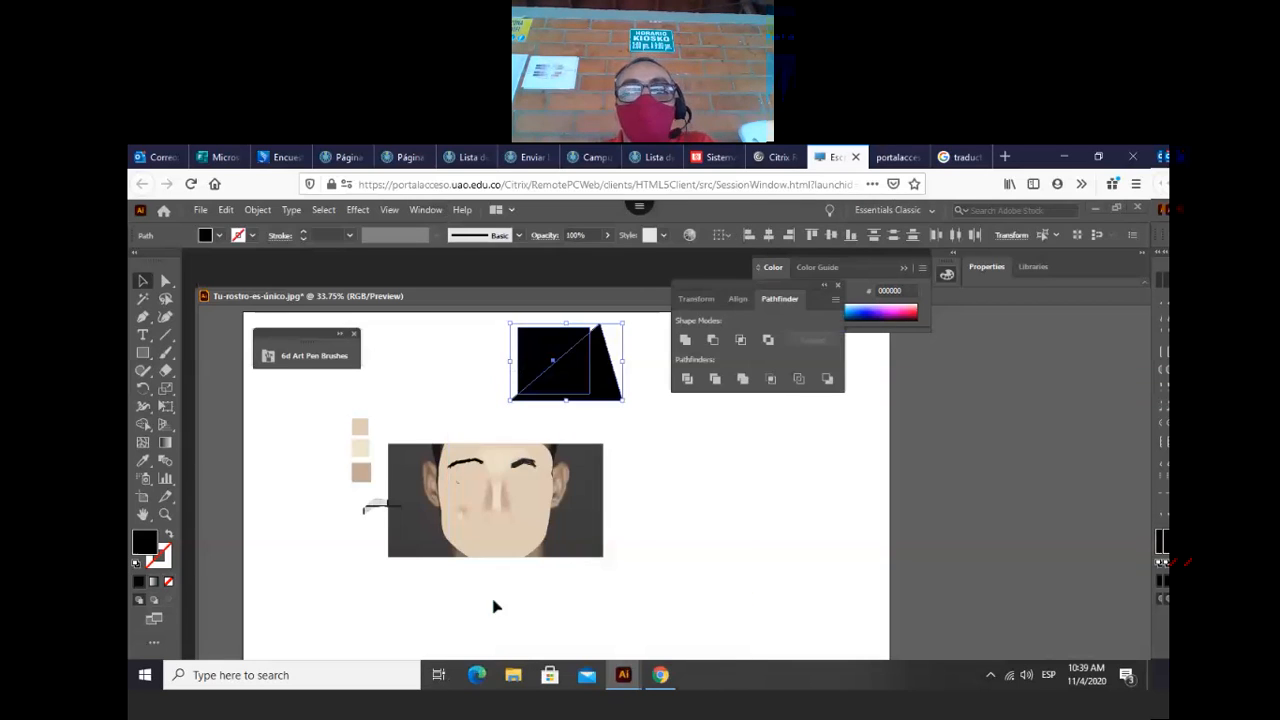
pyautogui.click(713, 341)
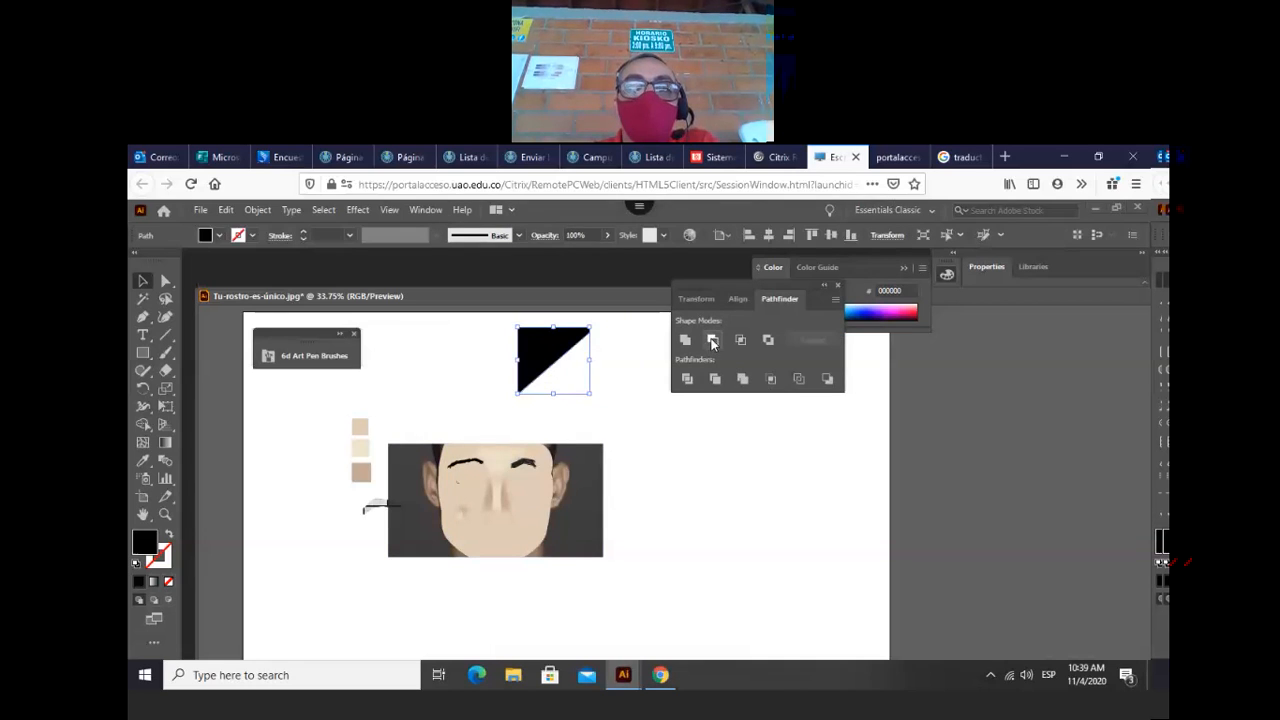
pyautogui.click(644, 459)
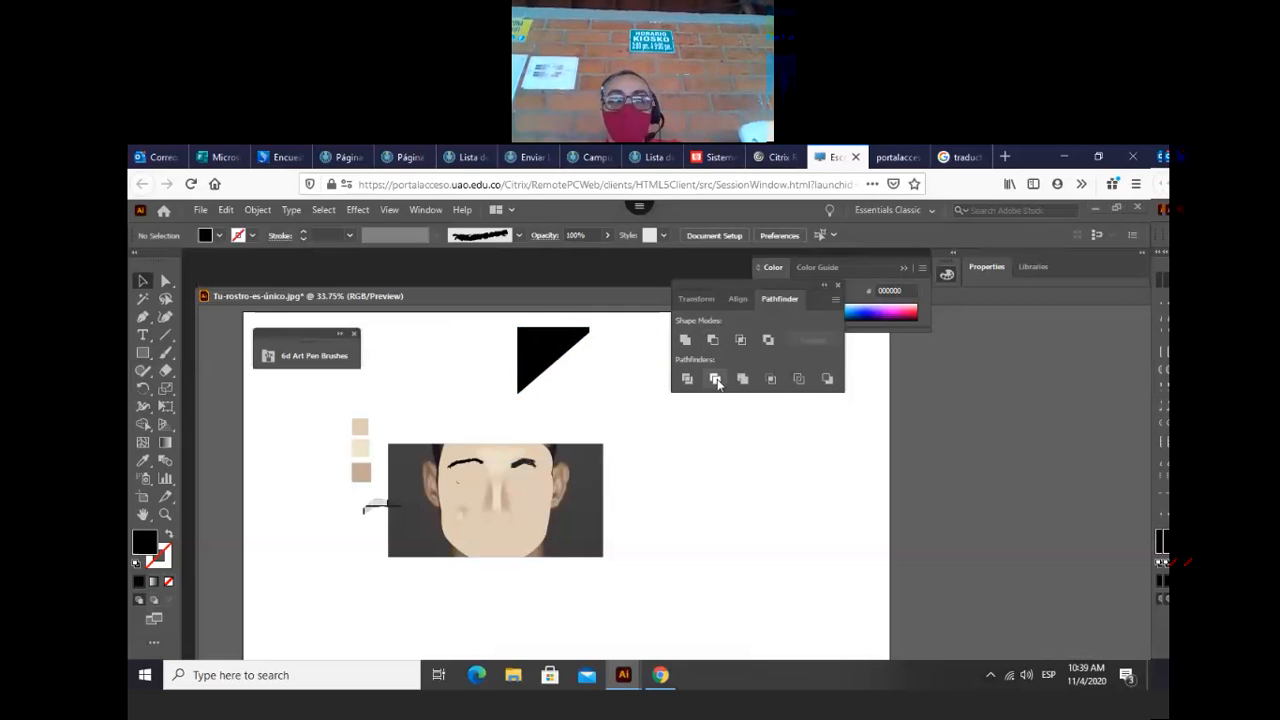
pyautogui.hotkey('ctrl', 'z')
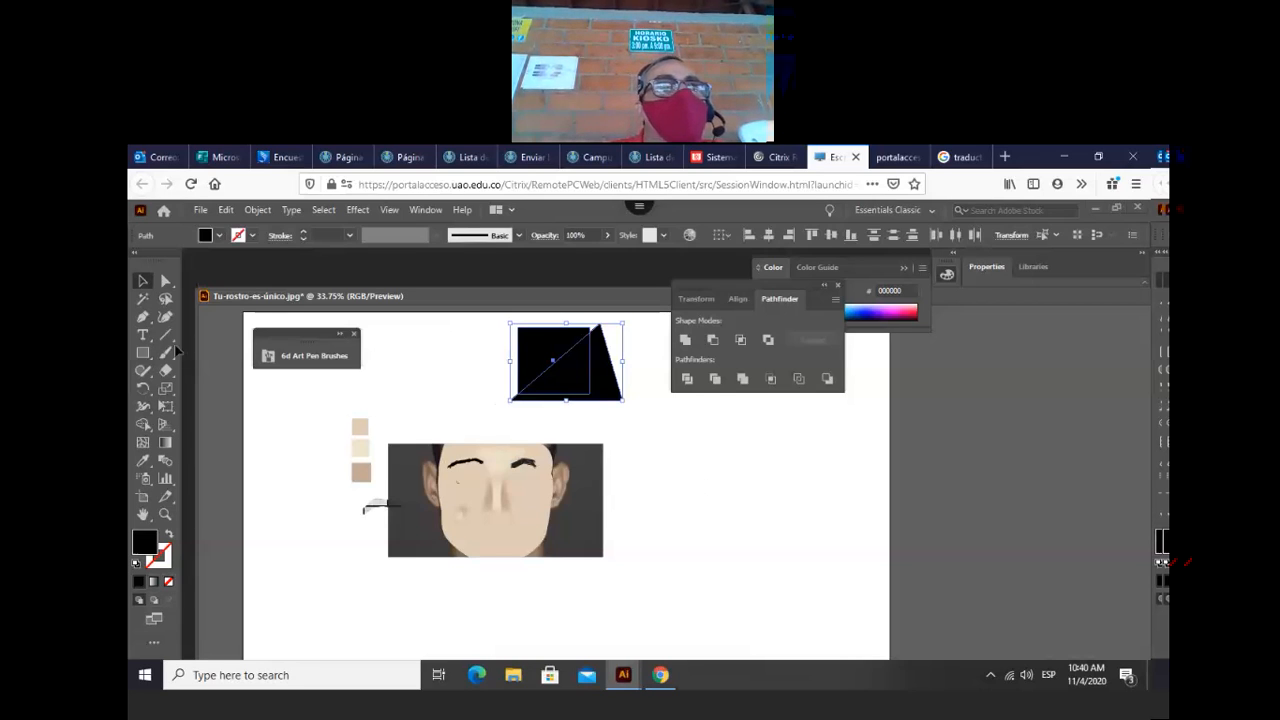
# - Draw a small black circle with the Ellipse Tool to the right of the face photo
pyautogui.click(145, 355)
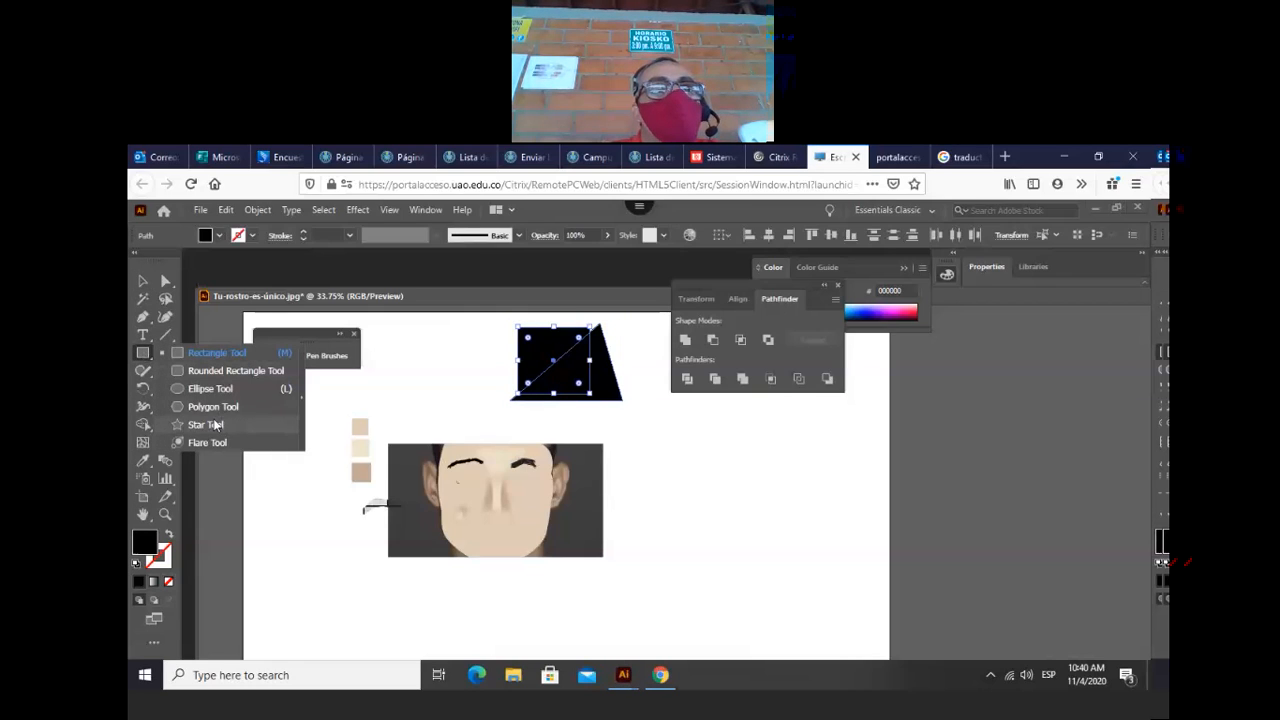
pyautogui.click(212, 389)
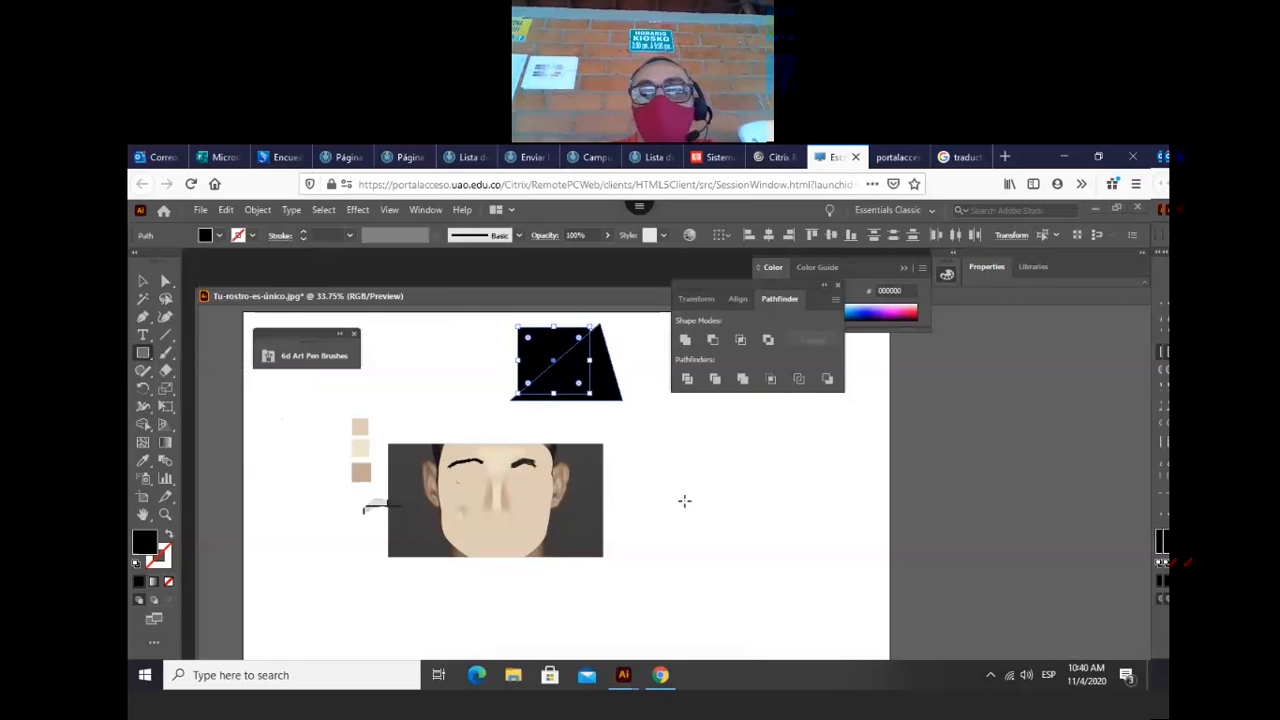
pyautogui.moveTo(671, 480); pyautogui.dragTo(711, 525)
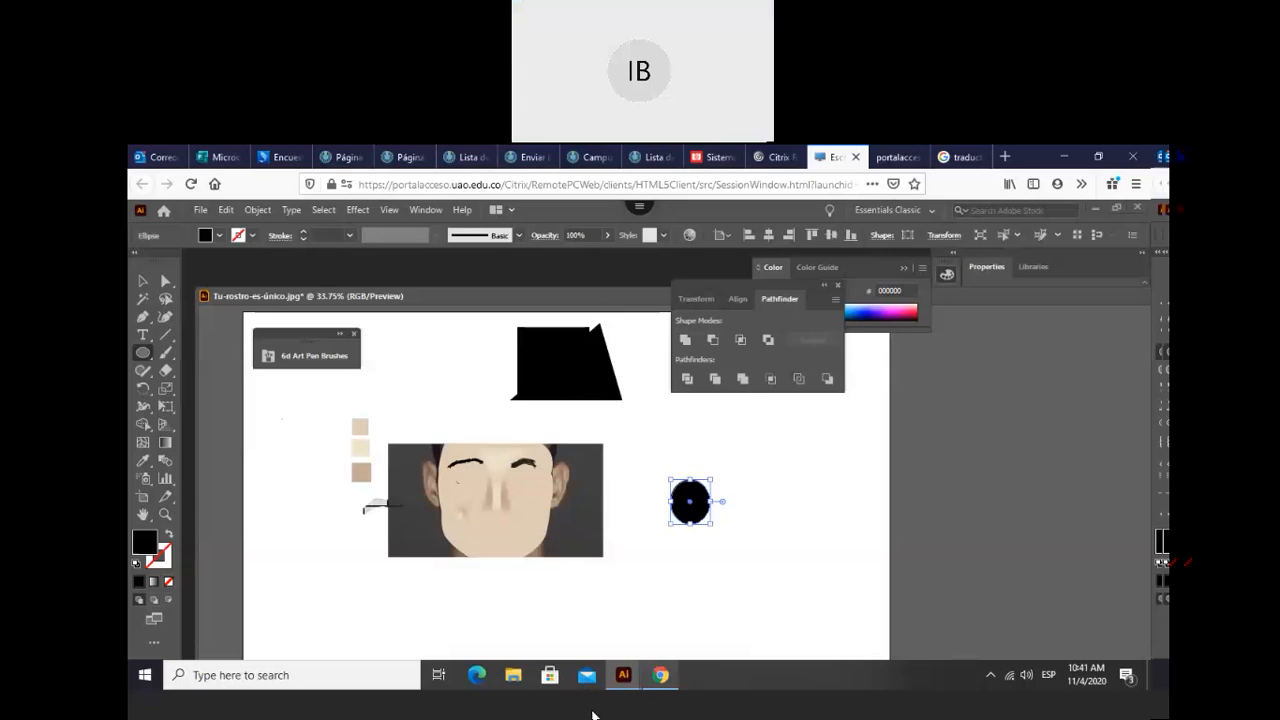
pyautogui.moveTo(660, 675)
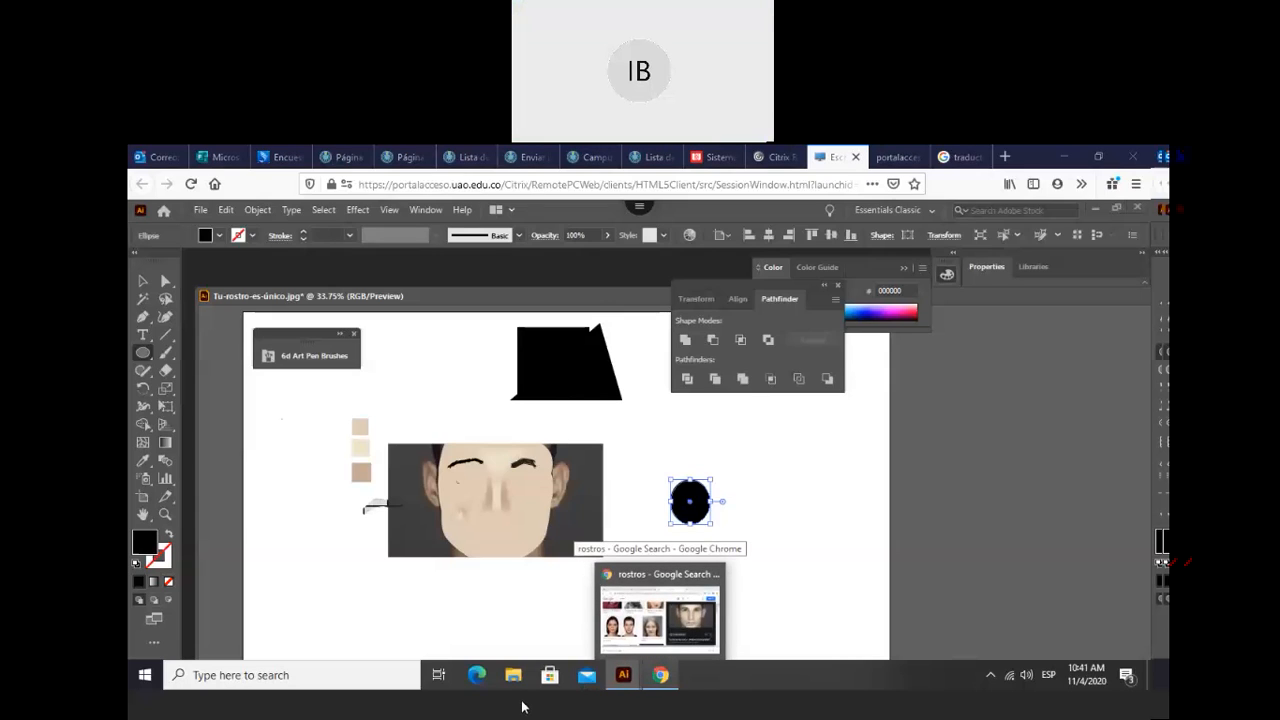